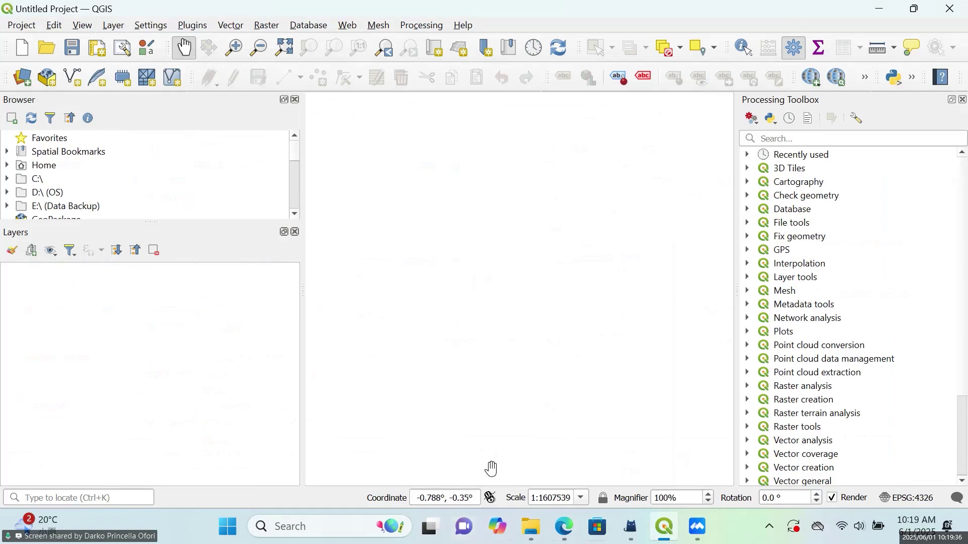
- Switch to File Explorer and view the DAY 3 OUTLINE - QGIS Training PDF from the Downloads folder
mouse_move(536, 532)
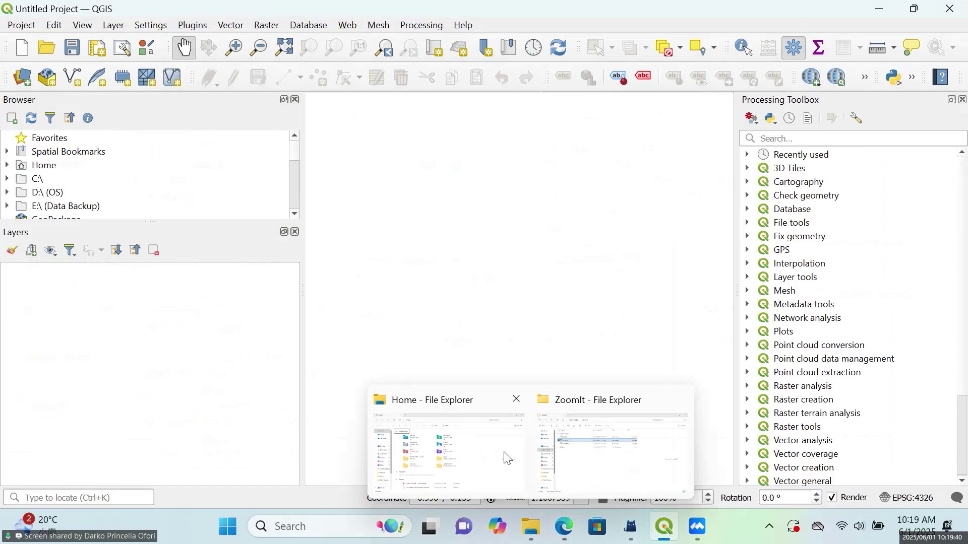
left_click(579, 459)
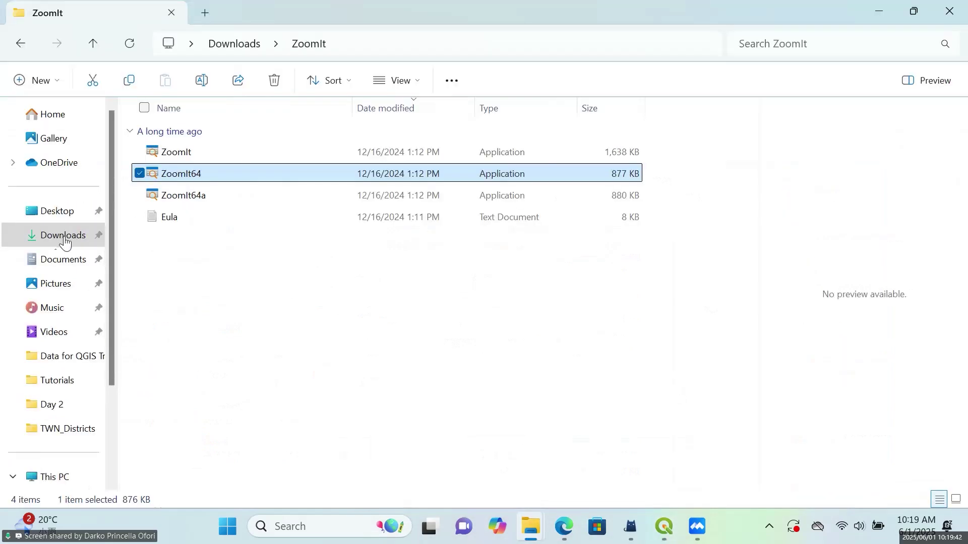
key("alt+Up")
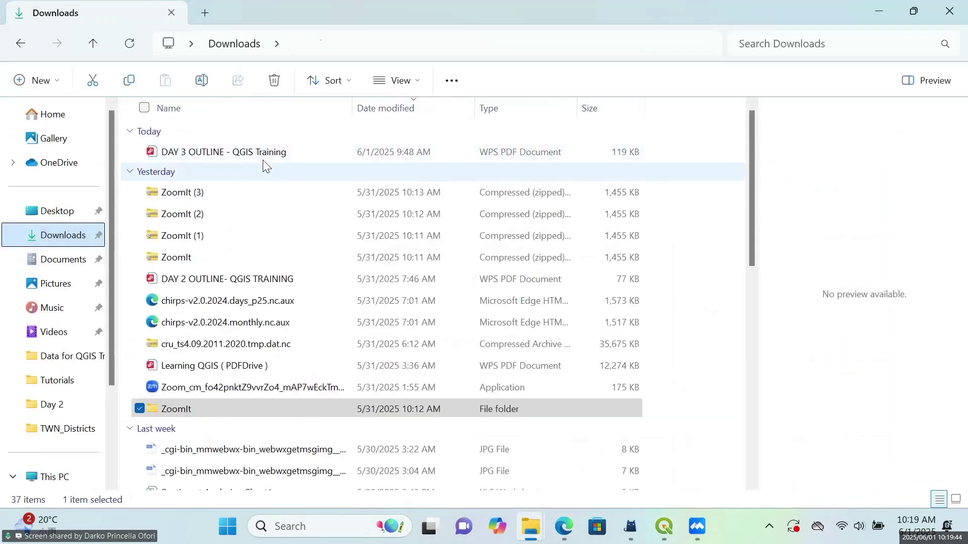
left_click(266, 158)
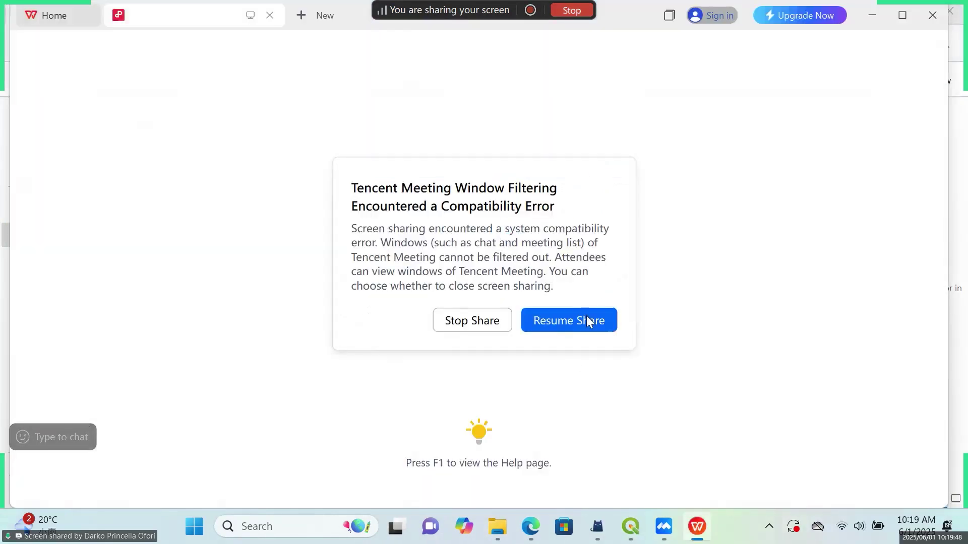
left_click(586, 316)
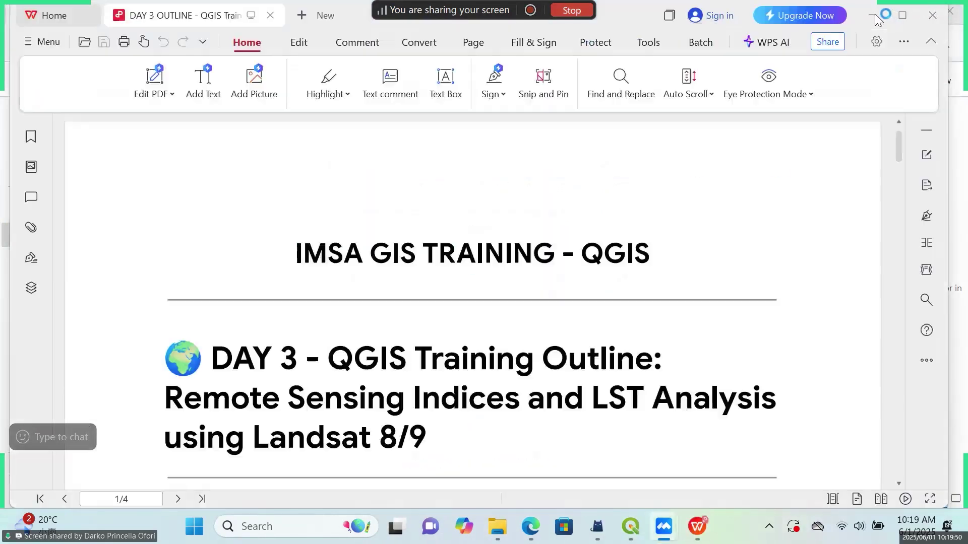
left_click(870, 17)
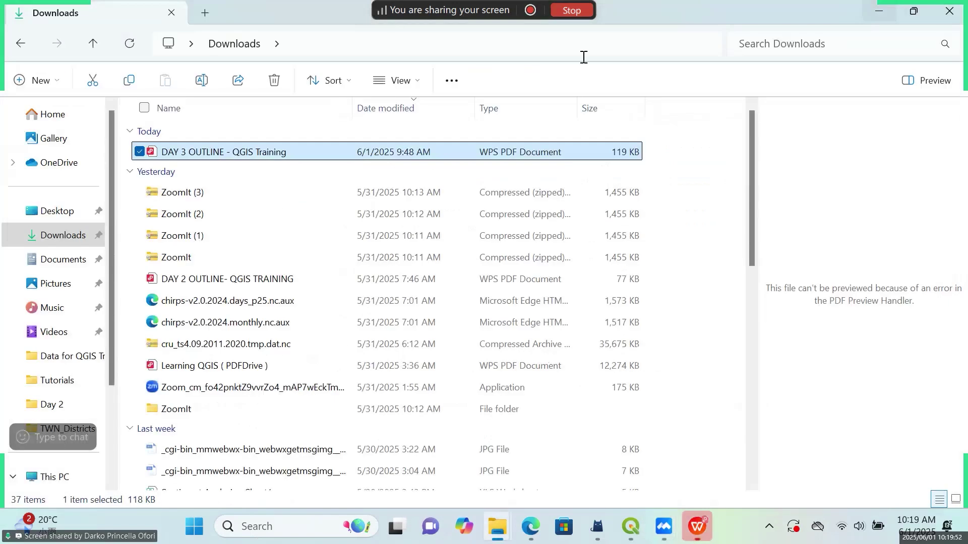
- Browse to the DAY 3 folder inside Data for QGIS Training on the Desktop, and return to QGIS
left_click(23, 43)
left_click(64, 215)
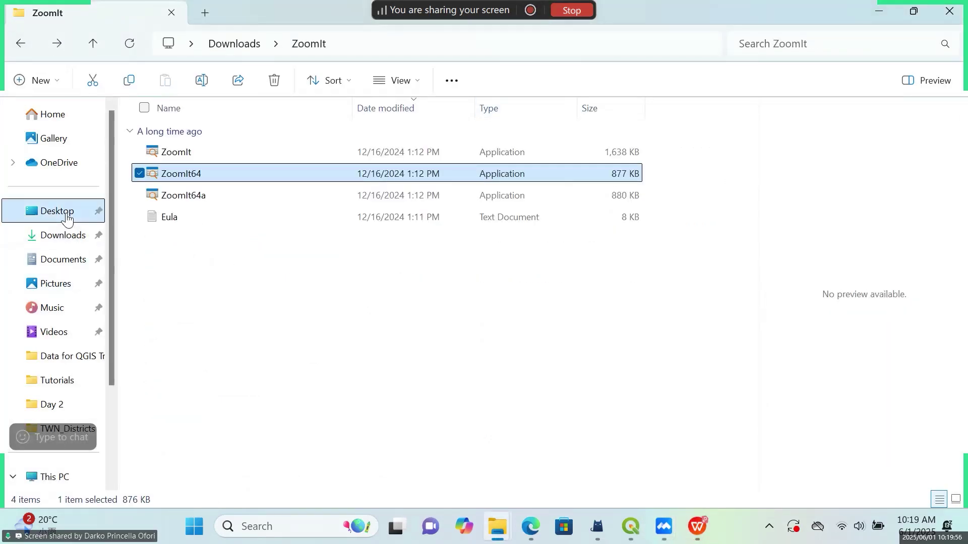
double_click(207, 162)
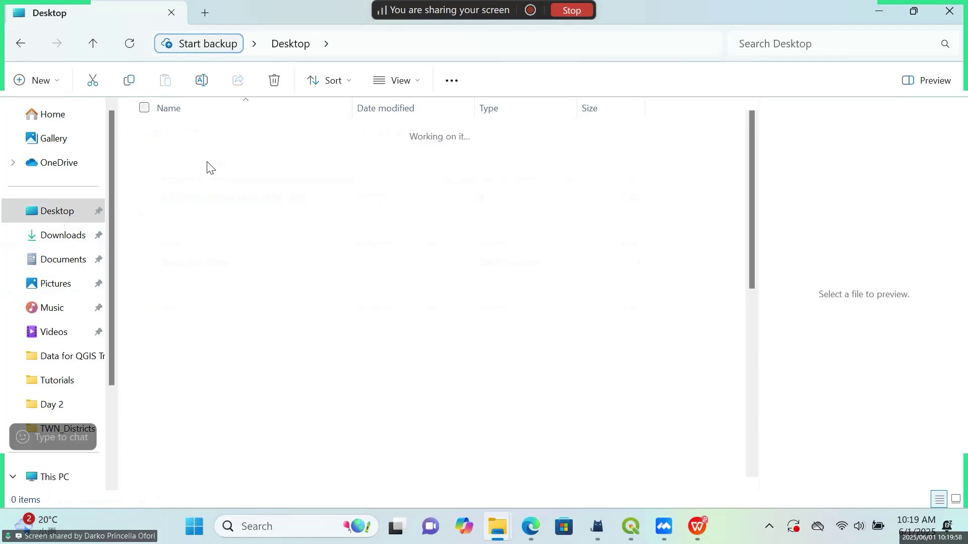
double_click(185, 177)
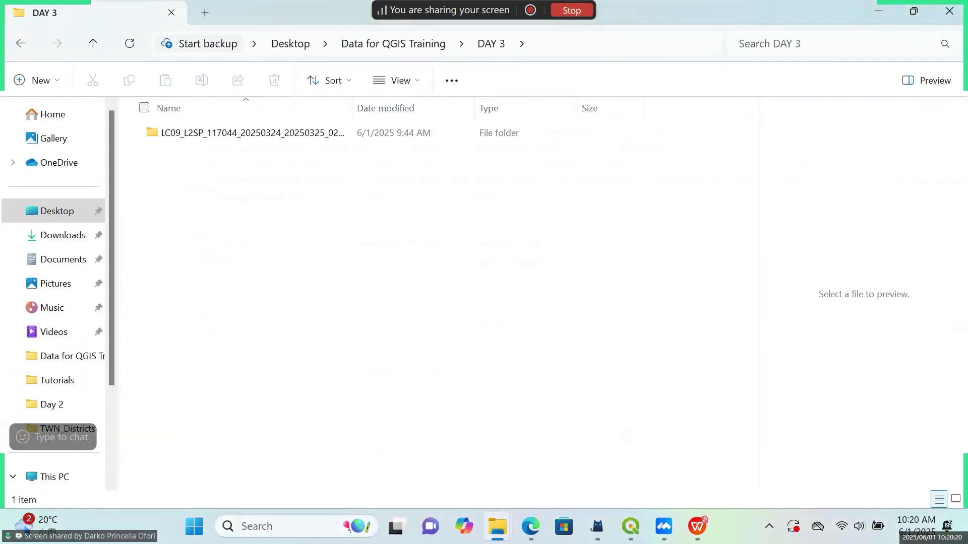
left_click_drag(767, 15, 718, 153)
left_click(835, 143)
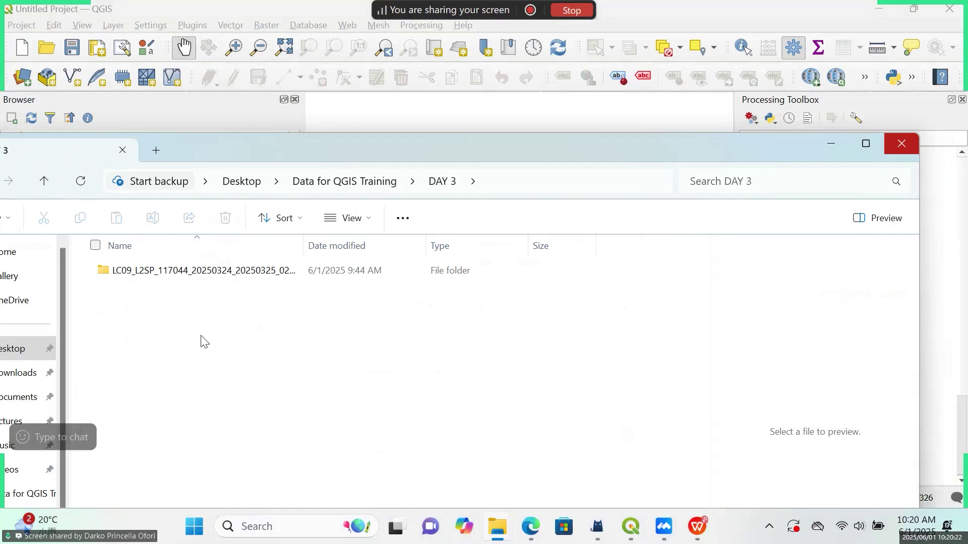
- Widen the map canvas by narrowing the side panels, and make the Browser panel taller above the Layers panel
left_click_drag(737, 294, 790, 305)
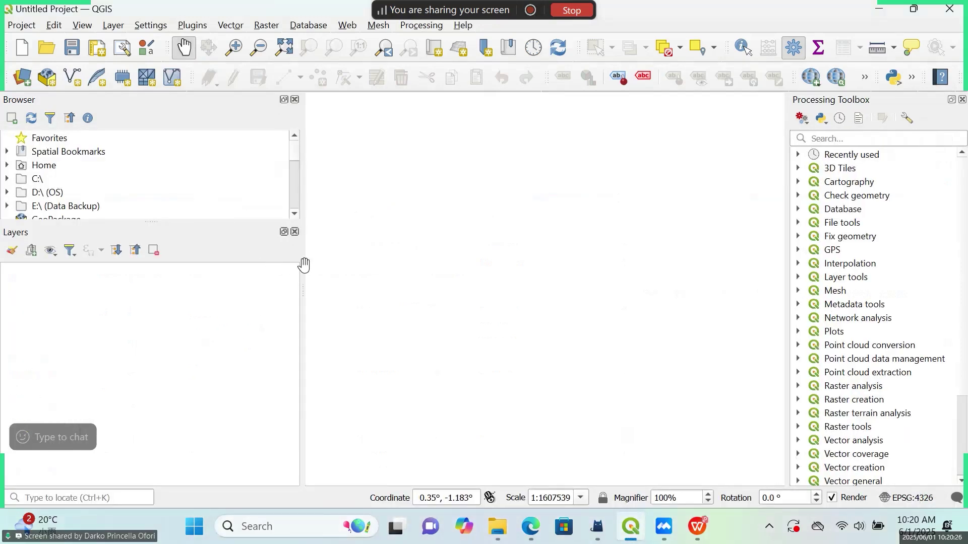
left_click_drag(303, 281, 214, 264)
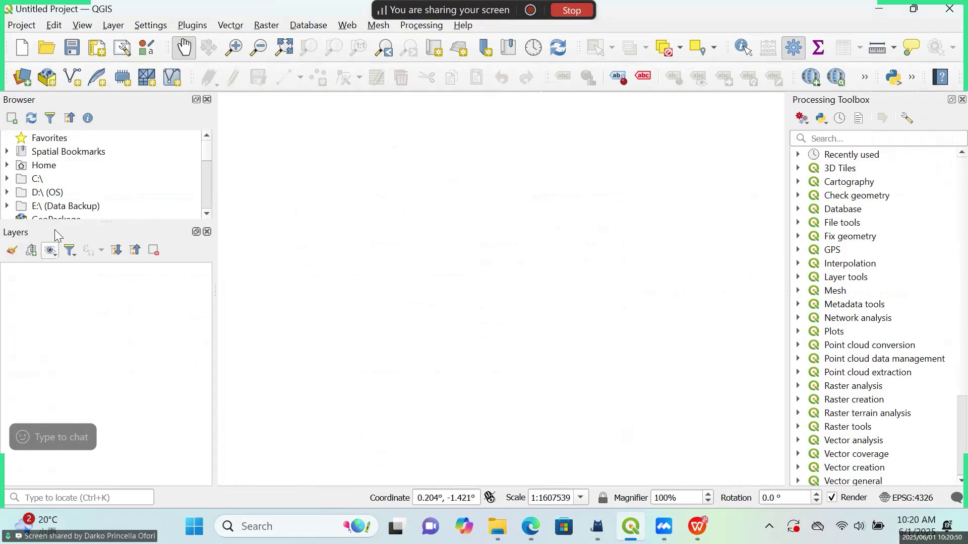
left_click_drag(104, 221, 95, 267)
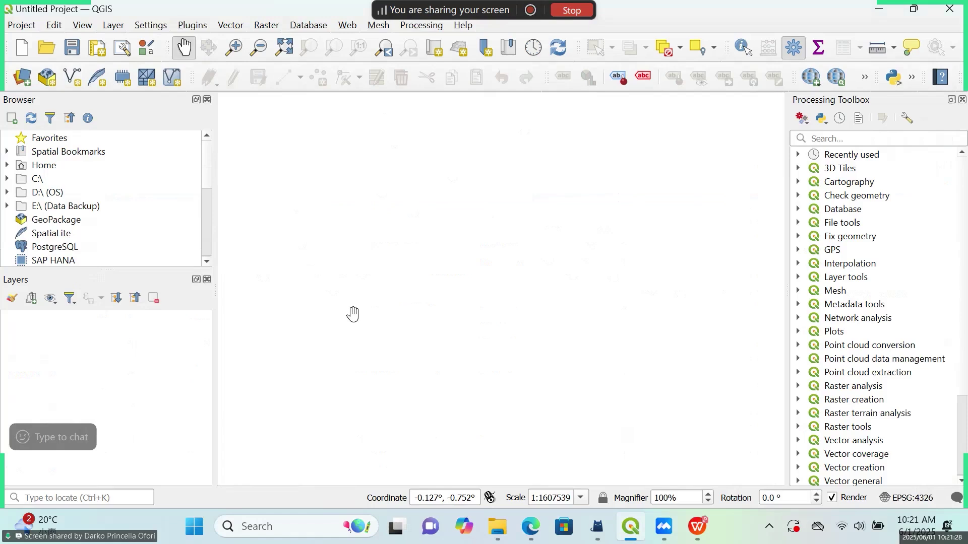
left_click_drag(99, 271, 98, 285)
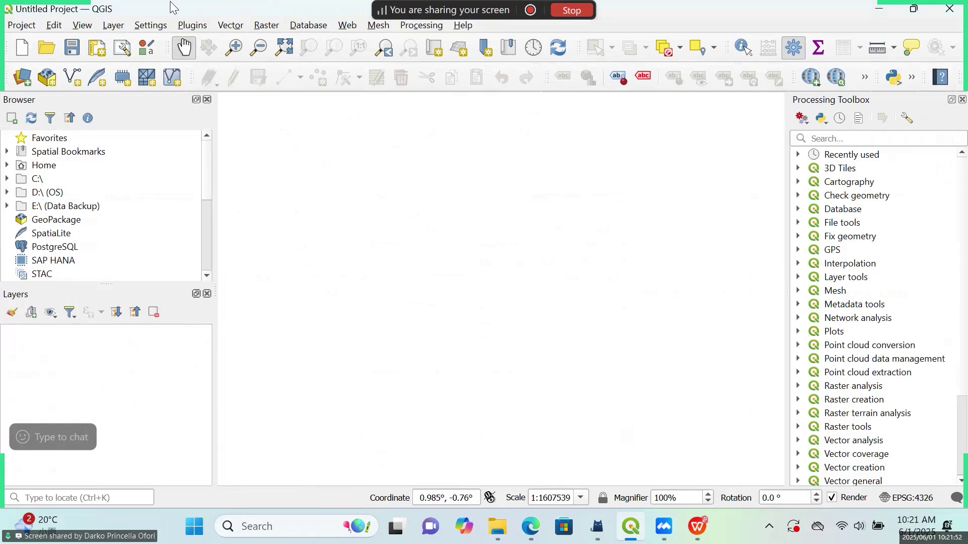
left_click(22, 84)
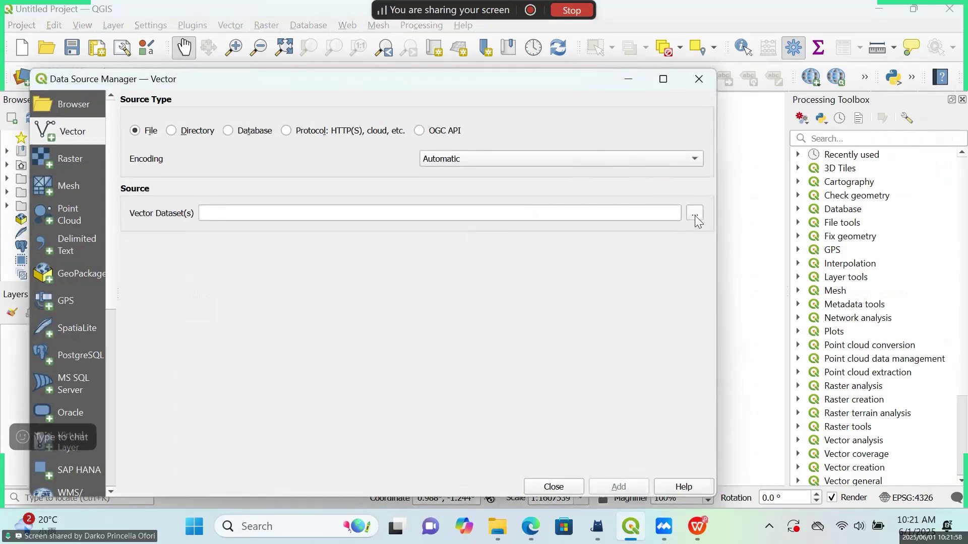
left_click(695, 216)
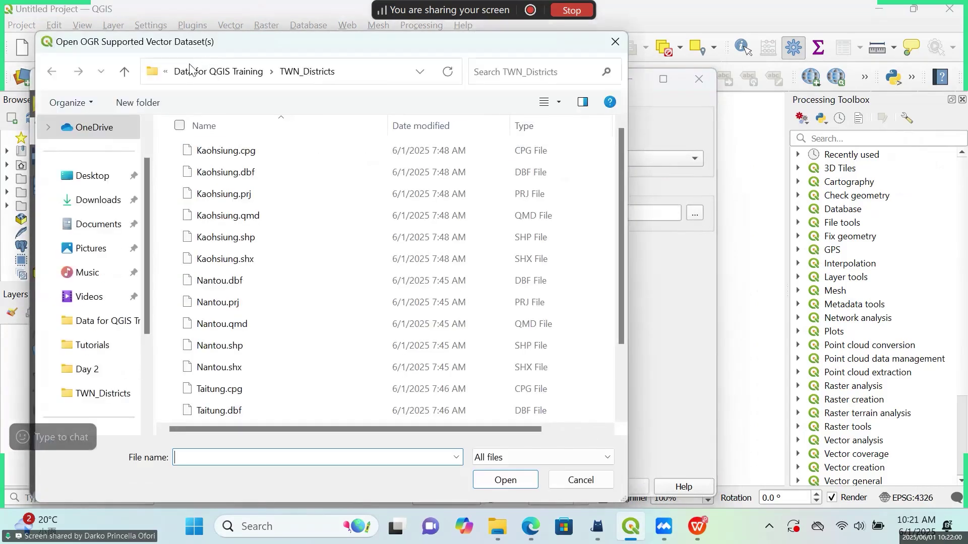
left_click(217, 72)
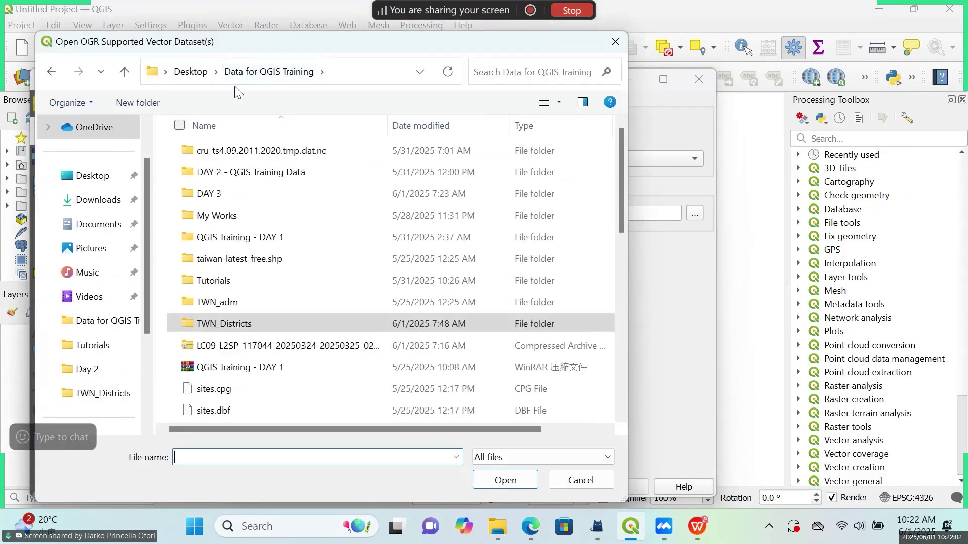
double_click(259, 172)
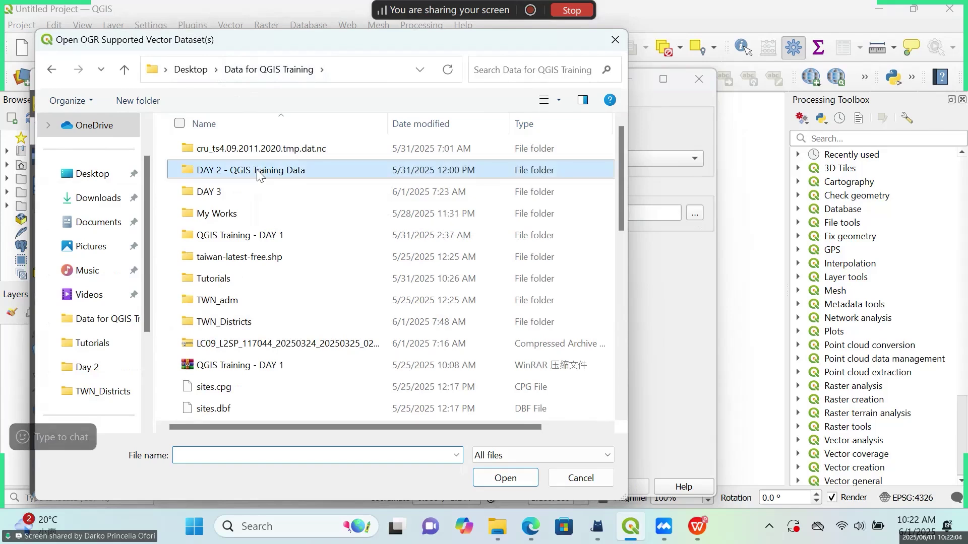
double_click(218, 214)
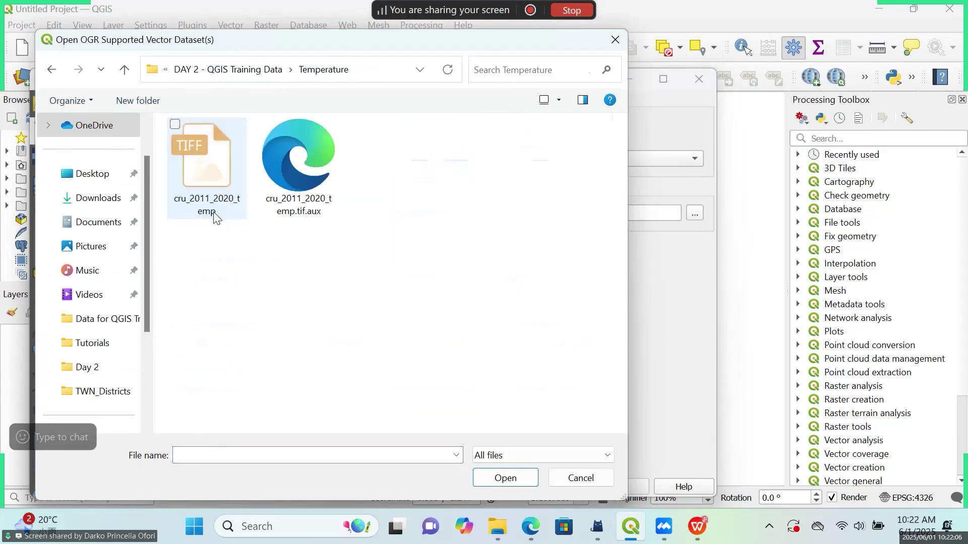
left_click_drag(234, 48, 418, 49)
left_click(800, 39)
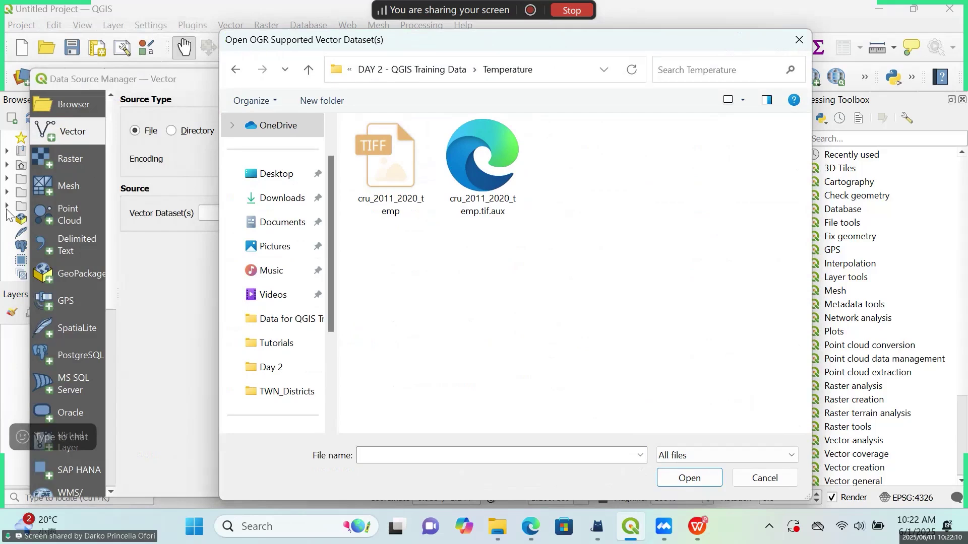
- Add the raster cru_2011_2020_temp.tif from the Temperature folder of DAY 2 - QGIS Training Data to the project
left_click(68, 157)
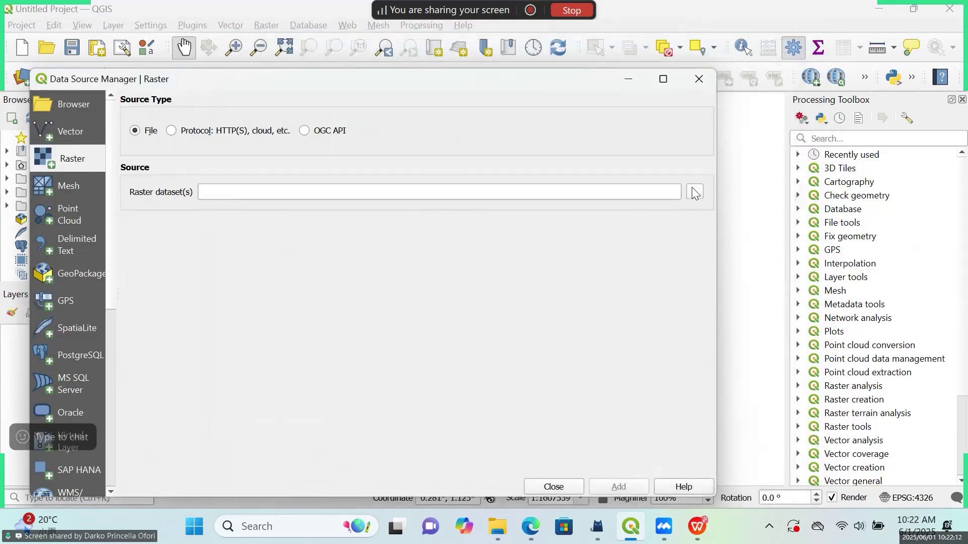
left_click(379, 190)
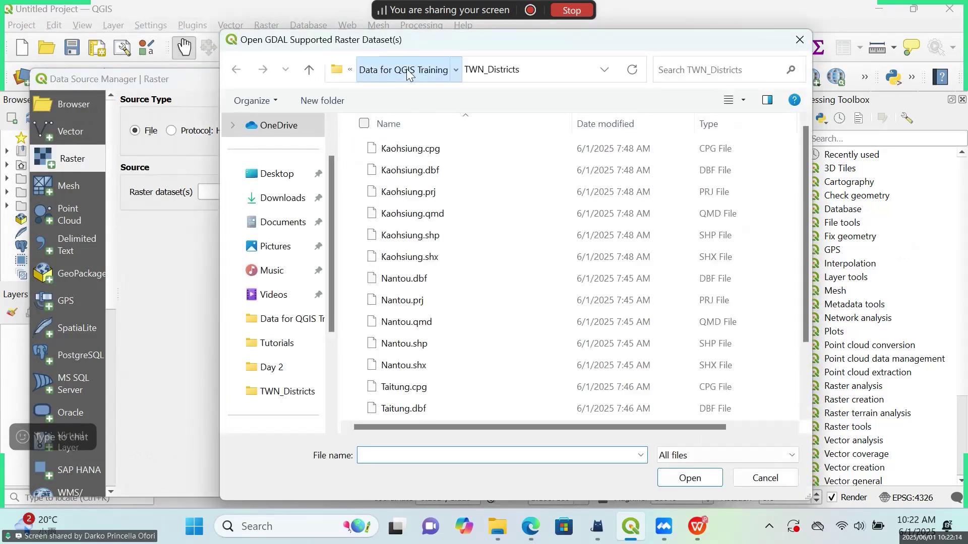
left_click(406, 69)
double_click(407, 170)
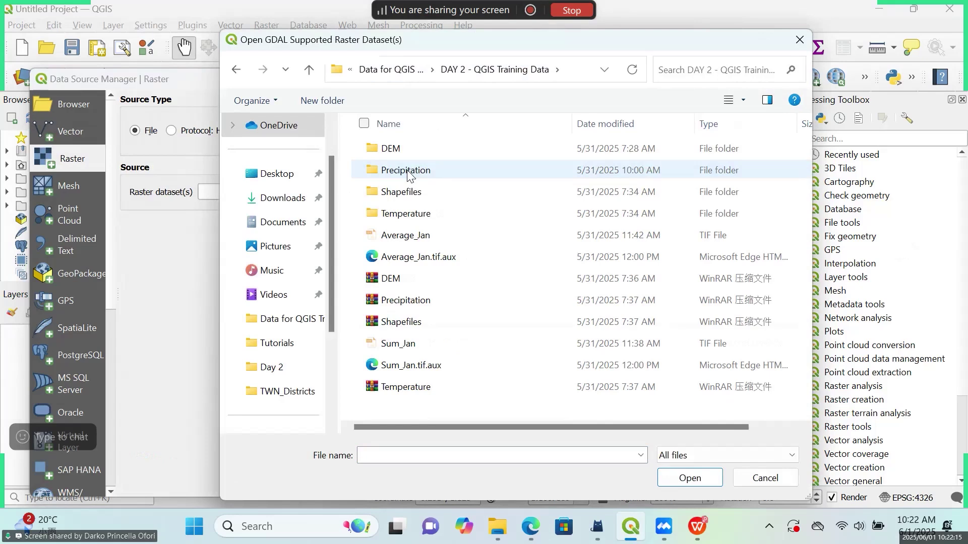
left_click(422, 217)
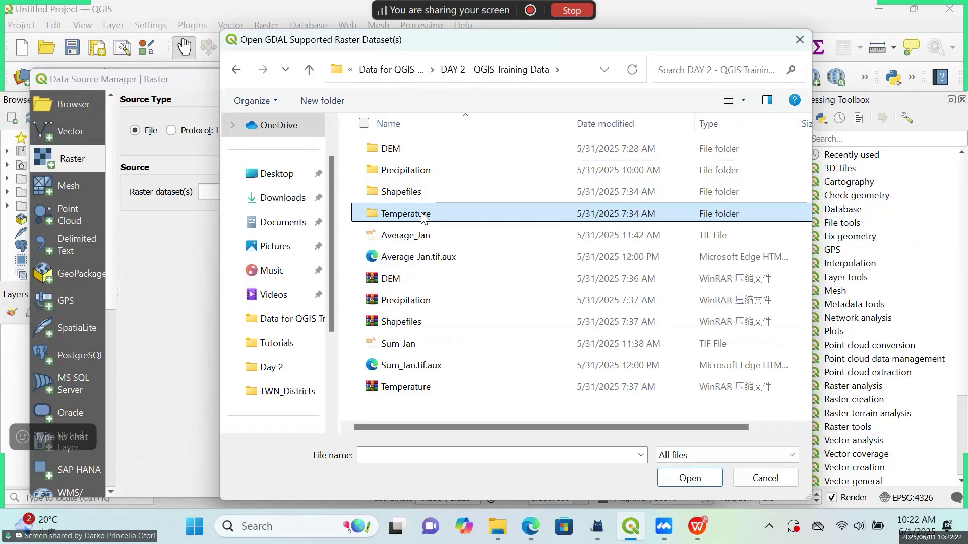
double_click(422, 216)
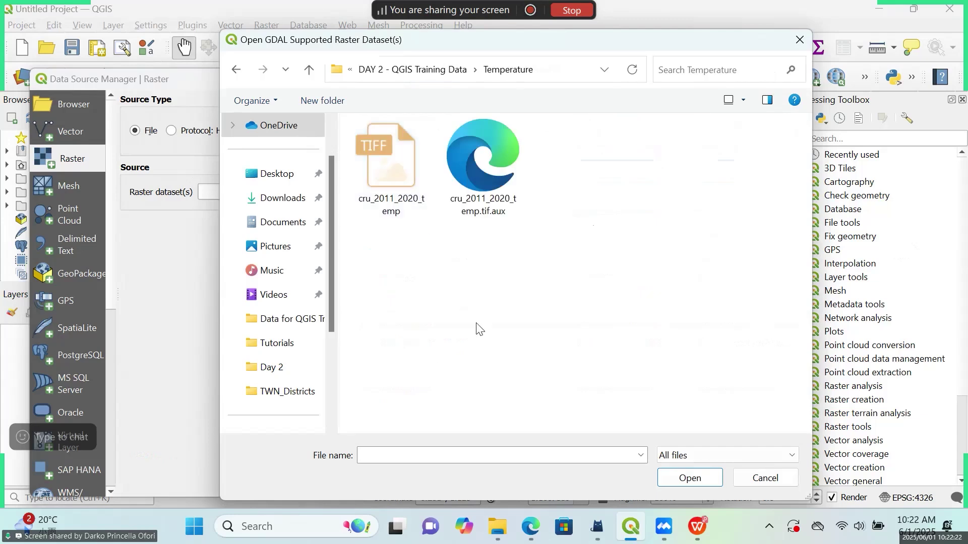
left_click(397, 192)
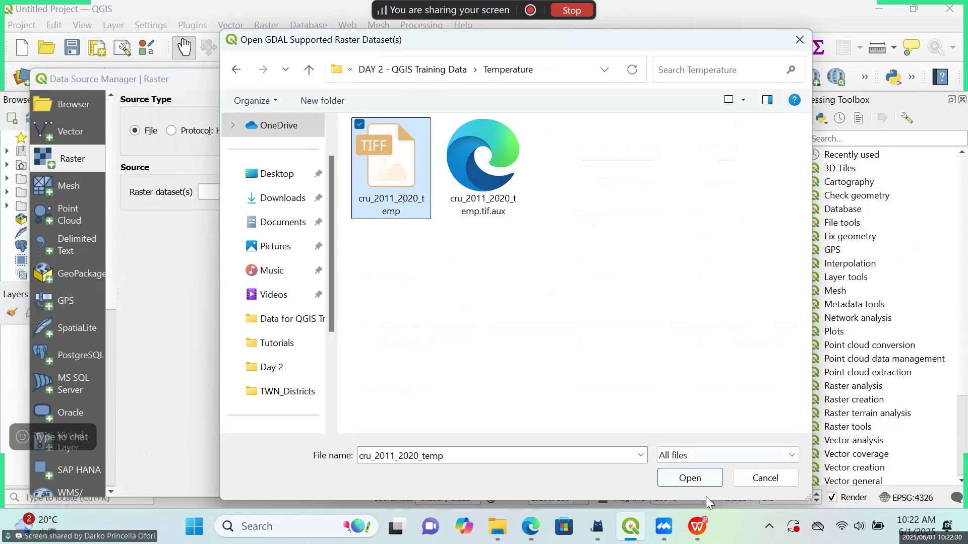
left_click(698, 480)
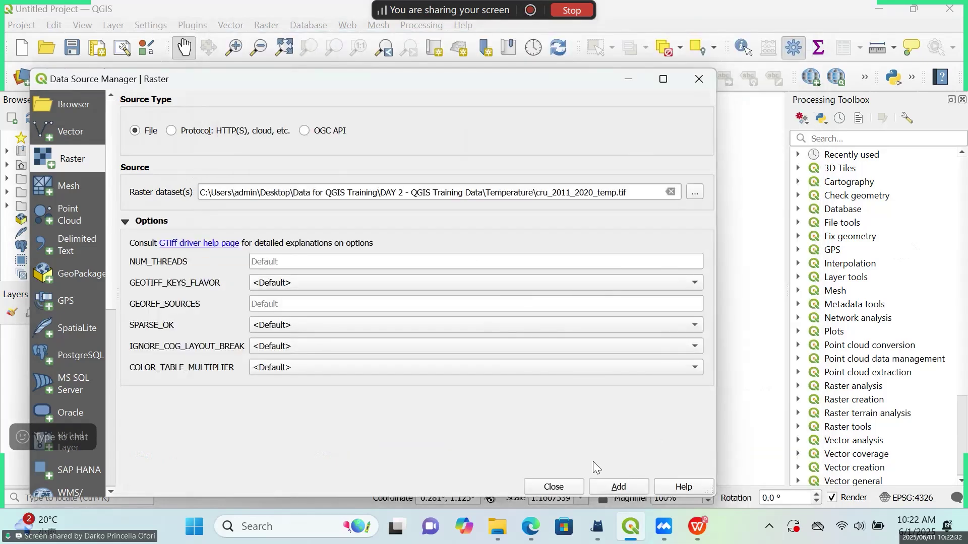
left_click(617, 486)
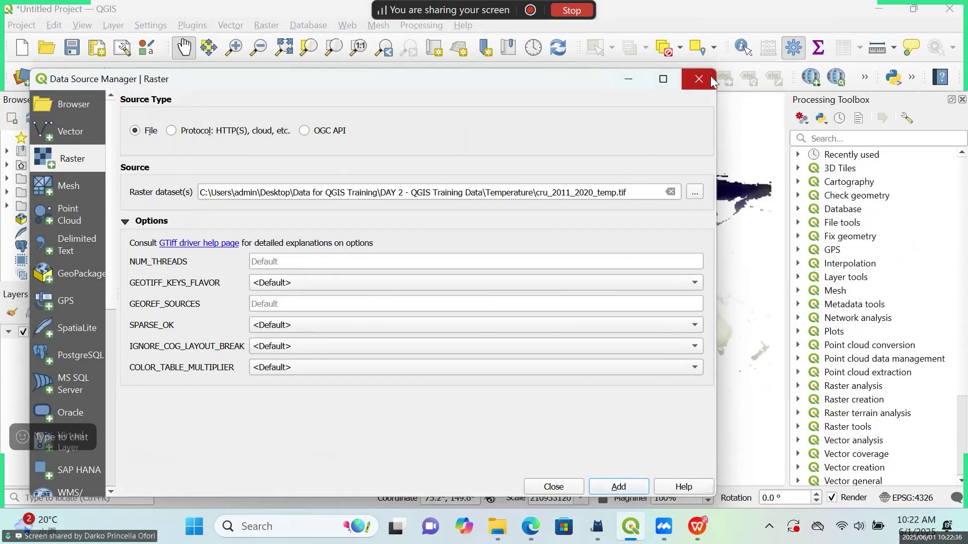
left_click(696, 81)
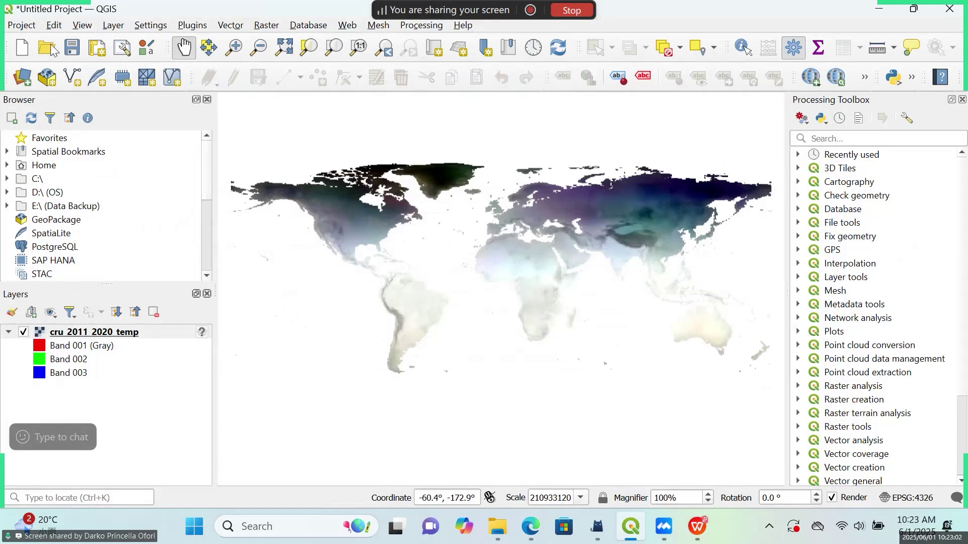
- Start exporting the cru_2011_2020_temp layer as a raw-data GeoTIFF named Temperature_2011_2020 in the Temperature folder of DAY 2 - QGIS Training Data
right_click(119, 331)
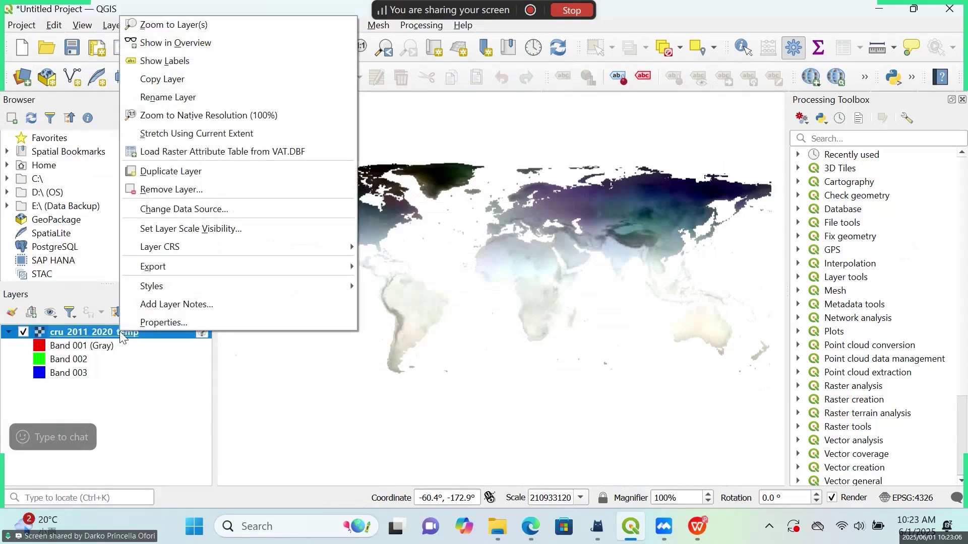
mouse_move(347, 268)
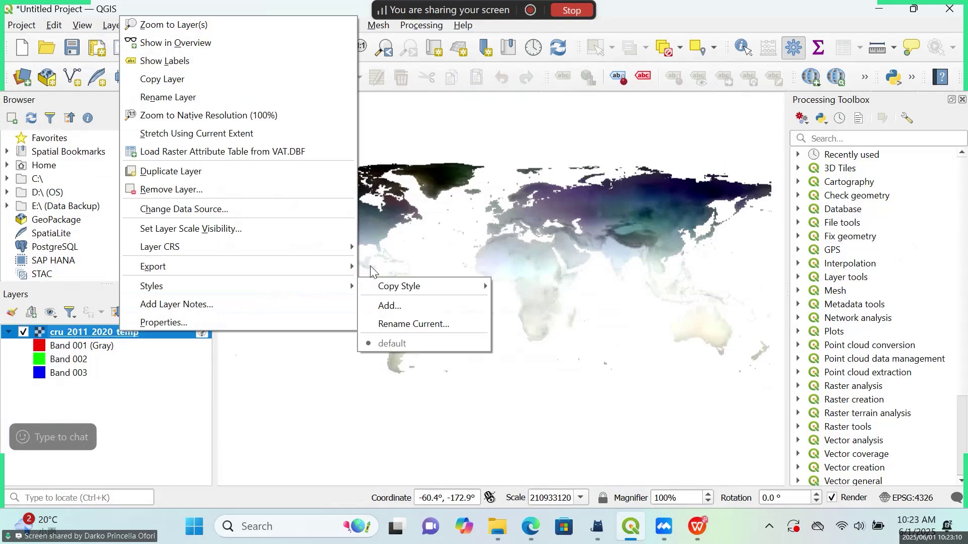
left_click(397, 268)
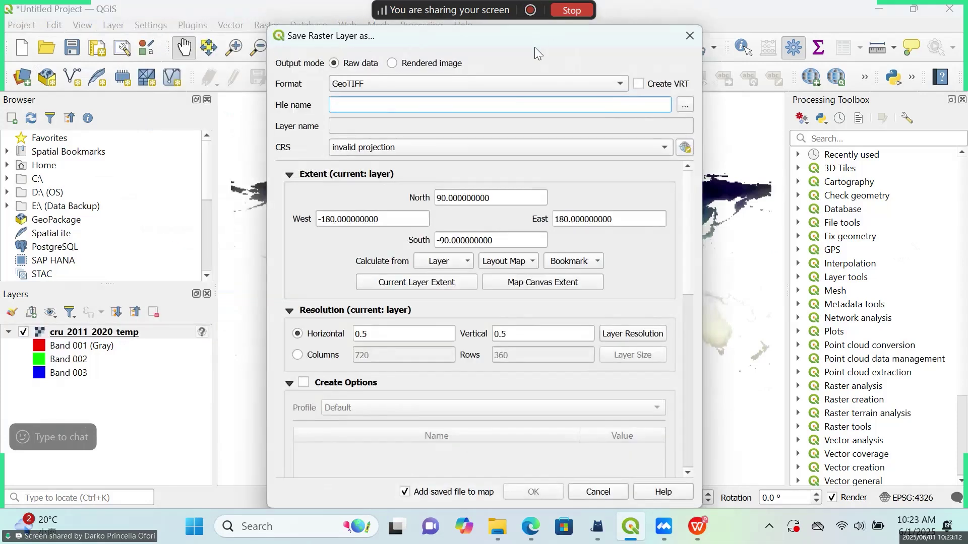
left_click(688, 104)
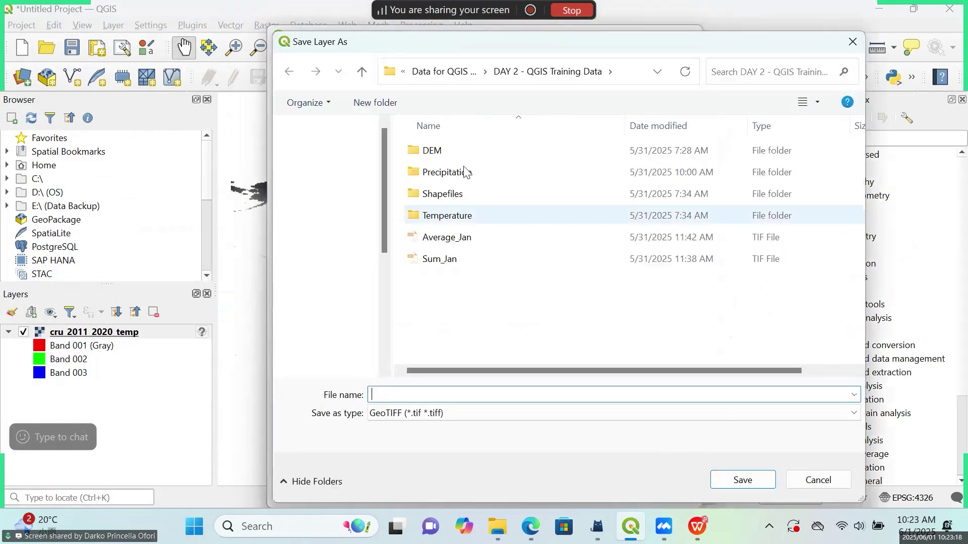
double_click(447, 215)
left_click(471, 391)
type("Tempe")
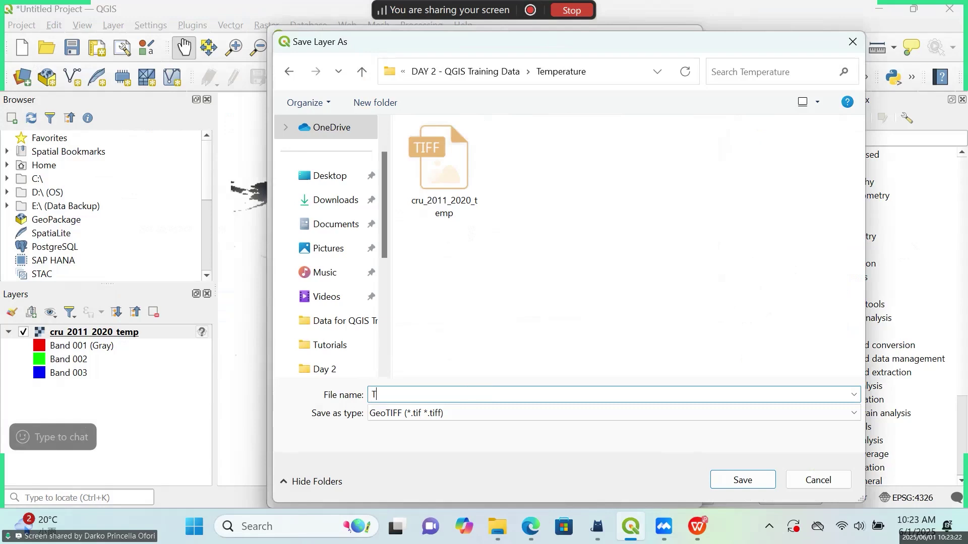
type("rature_2011_2020")
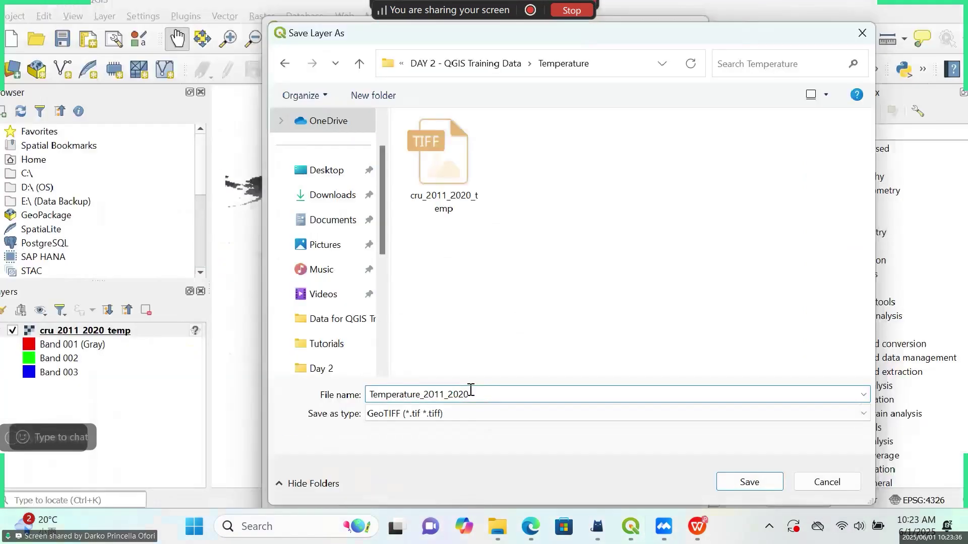
double_click(492, 399)
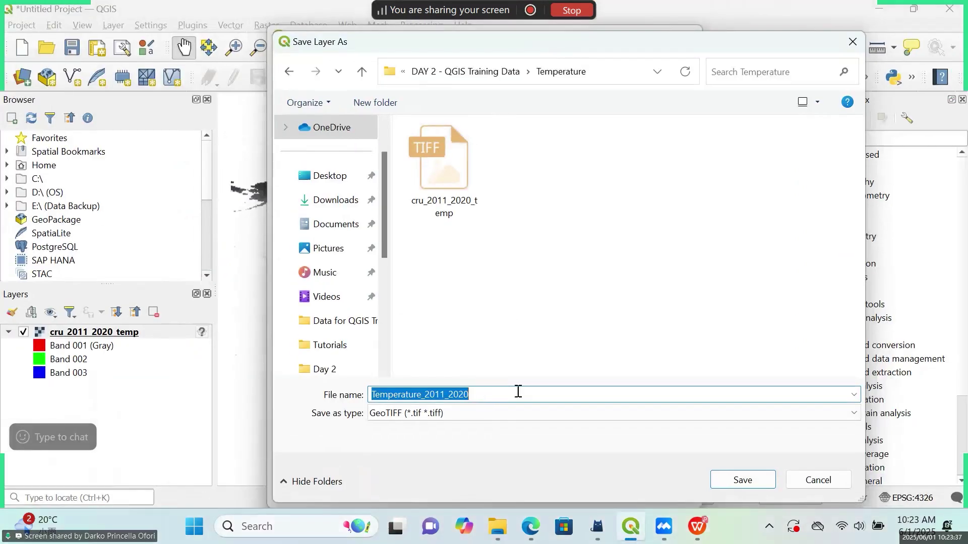
left_click(723, 483)
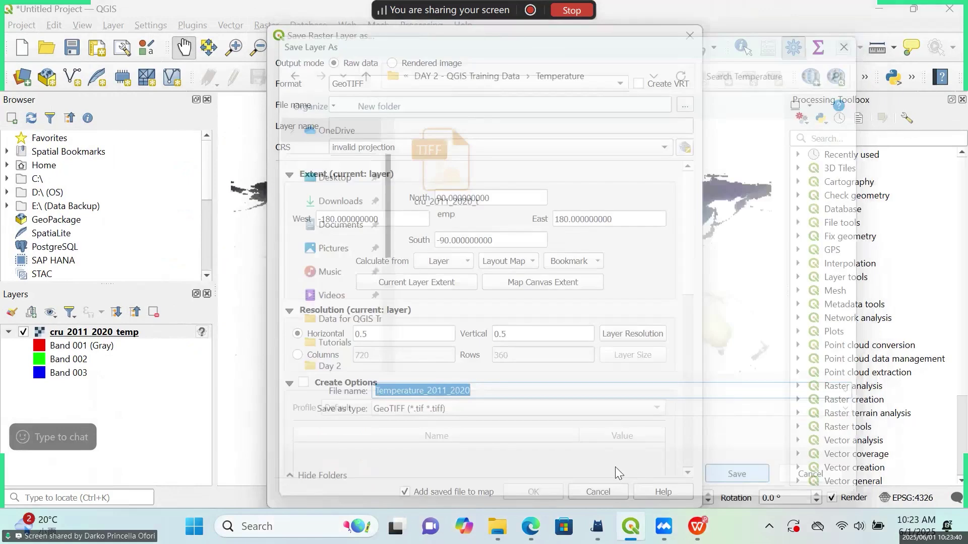
- Export the raster in the project CRS EPSG:4326 - WGS 84, and hide and collapse the original cru_2011_2020_temp layer
left_click(553, 147)
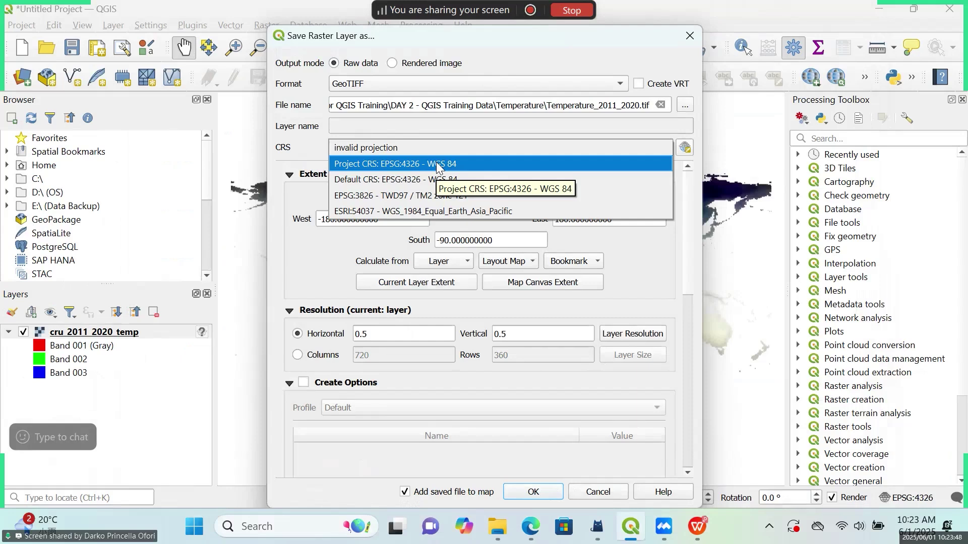
left_click(437, 163)
left_click(533, 492)
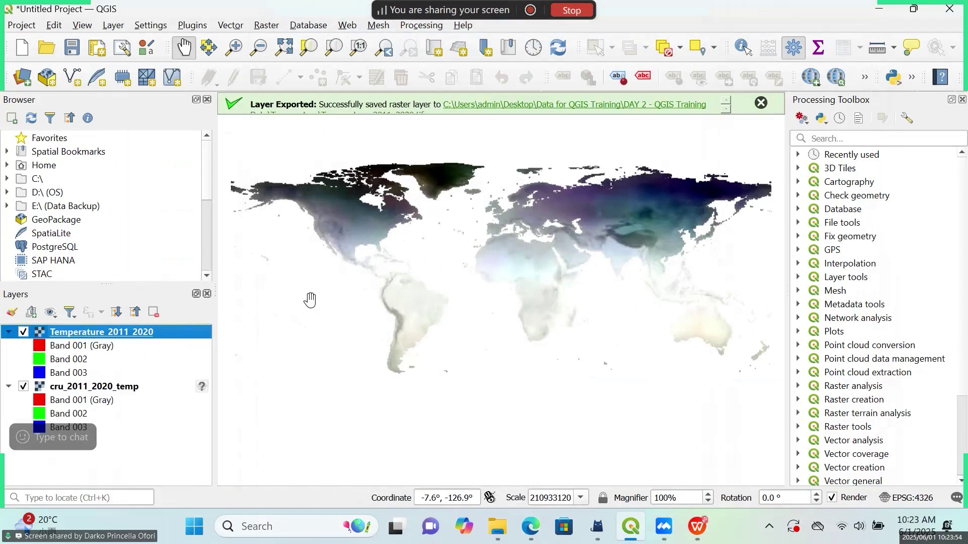
left_click(23, 387)
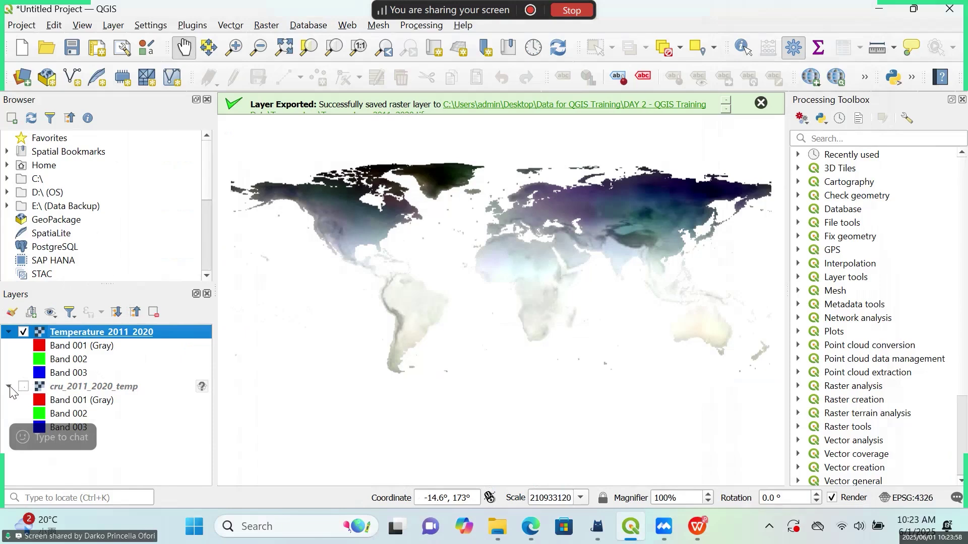
left_click(8, 387)
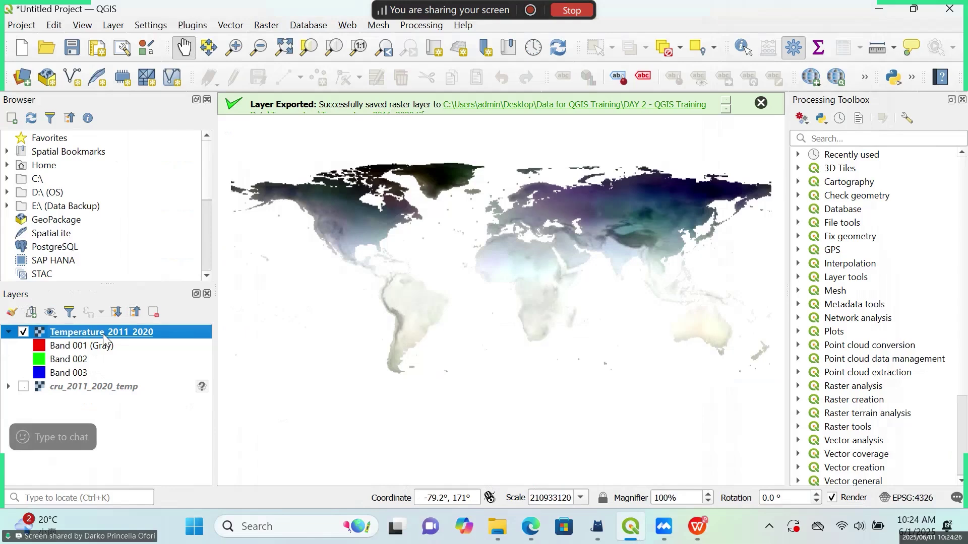
- Open the Raster Calculator and look through the available bands of the Temperature_2011_2020 and cru_2011_2020_temp layers
left_click(266, 25)
left_click(287, 44)
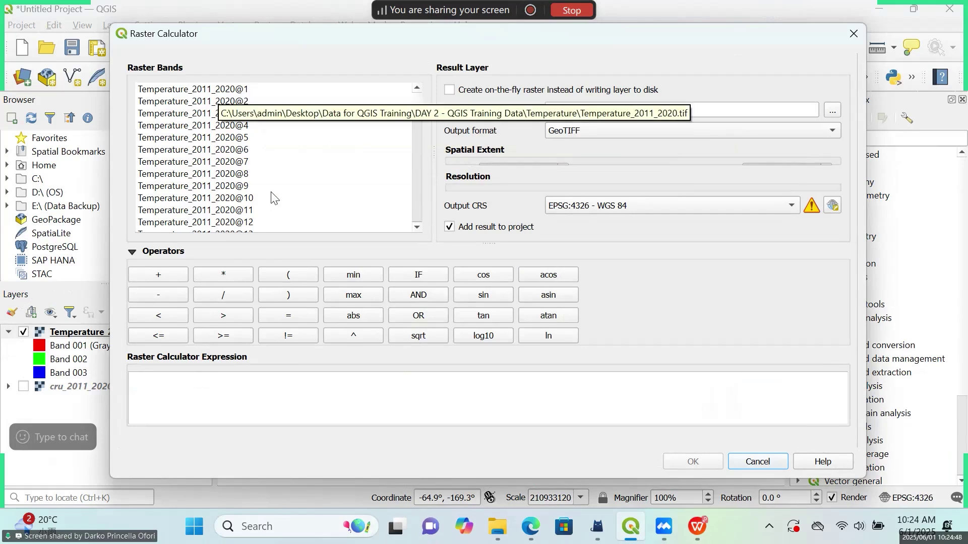
scroll(277, 199, "down", 7)
left_click_drag(414, 103, 418, 222)
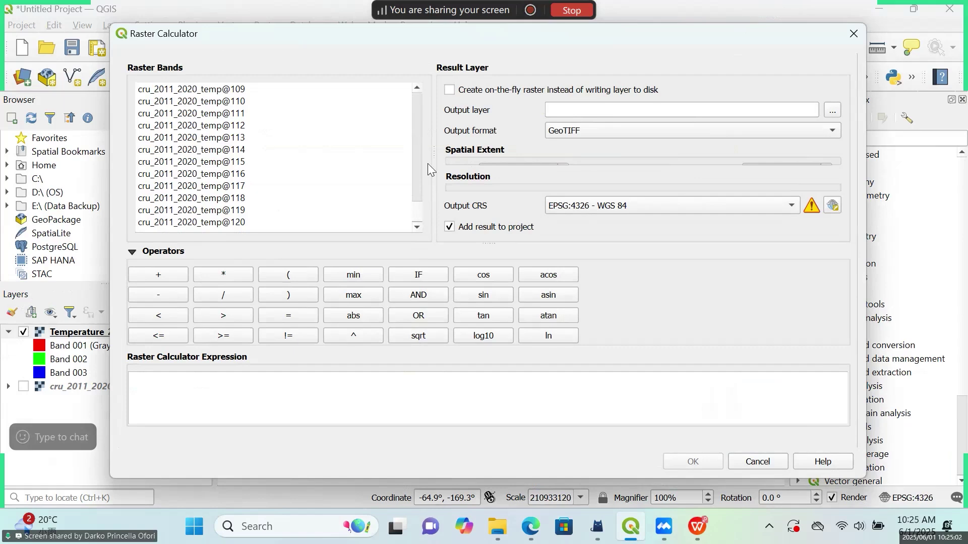
left_click_drag(417, 211, 429, 88)
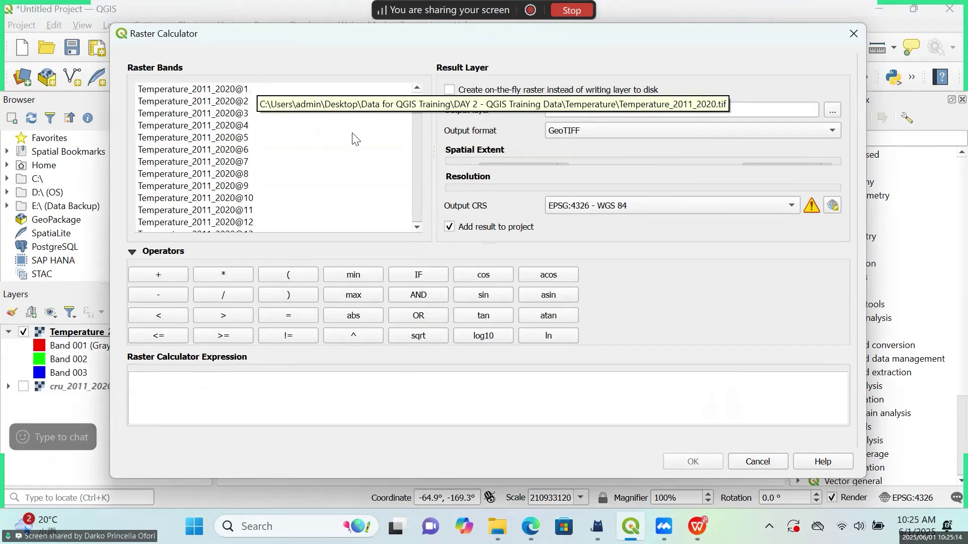
scroll(355, 139, "down", 7)
scroll(355, 138, "down", 20)
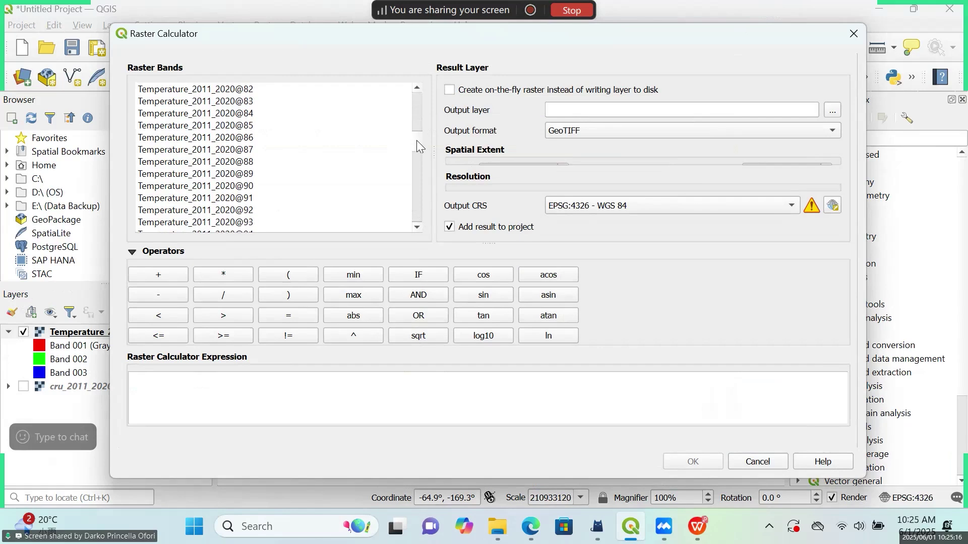
left_click_drag(434, 113, 427, 80)
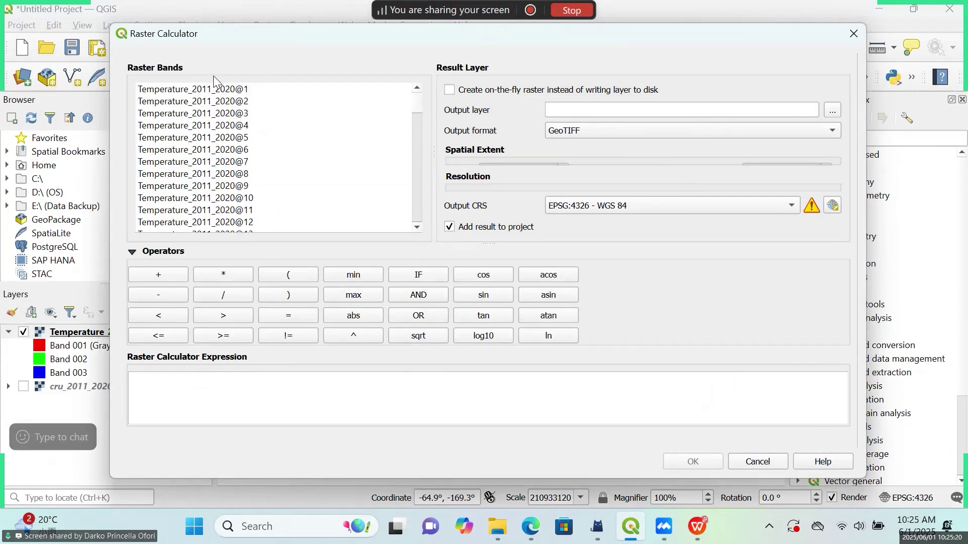
- Build the raster expression "Temperature_2011_2020@1" > 20 from the first temperature band
left_click(243, 90)
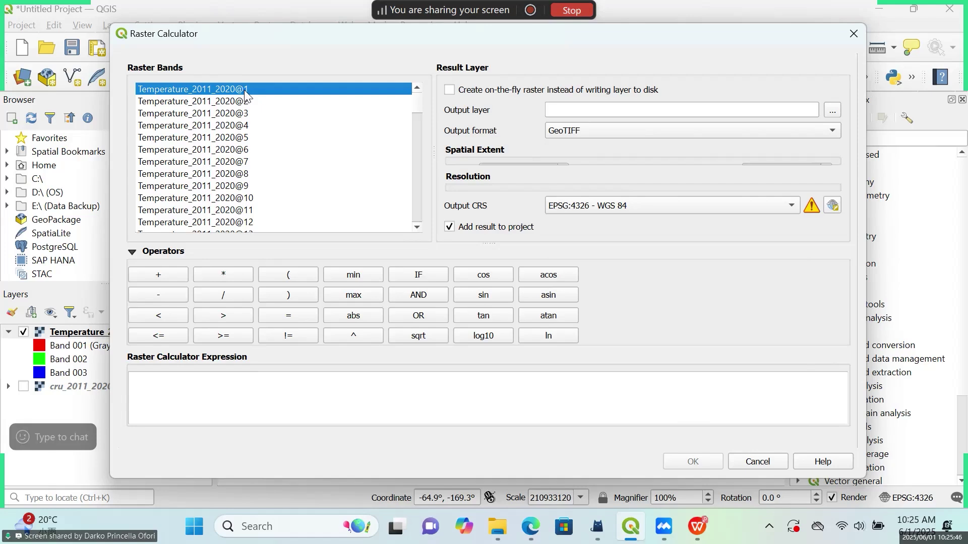
double_click(245, 92)
left_click(332, 383)
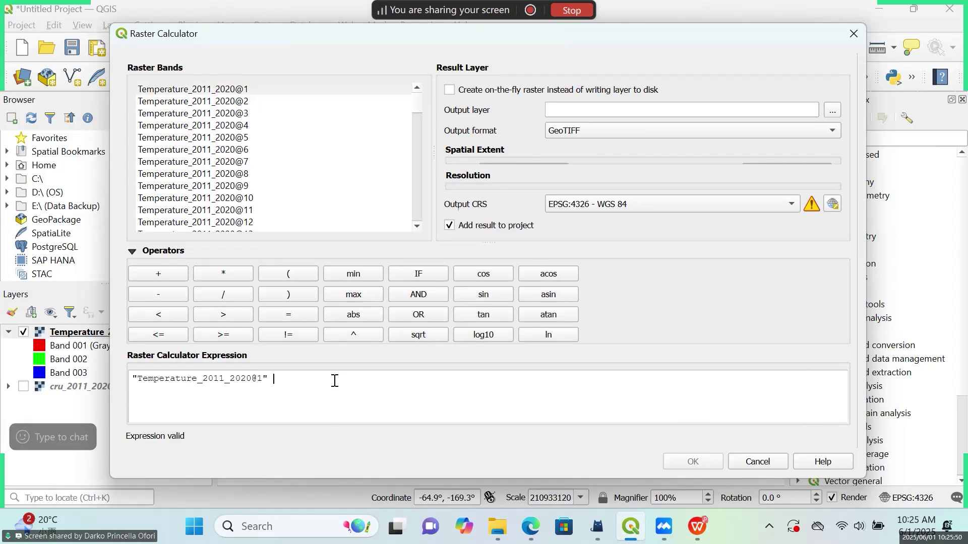
left_click(226, 315)
type("20")
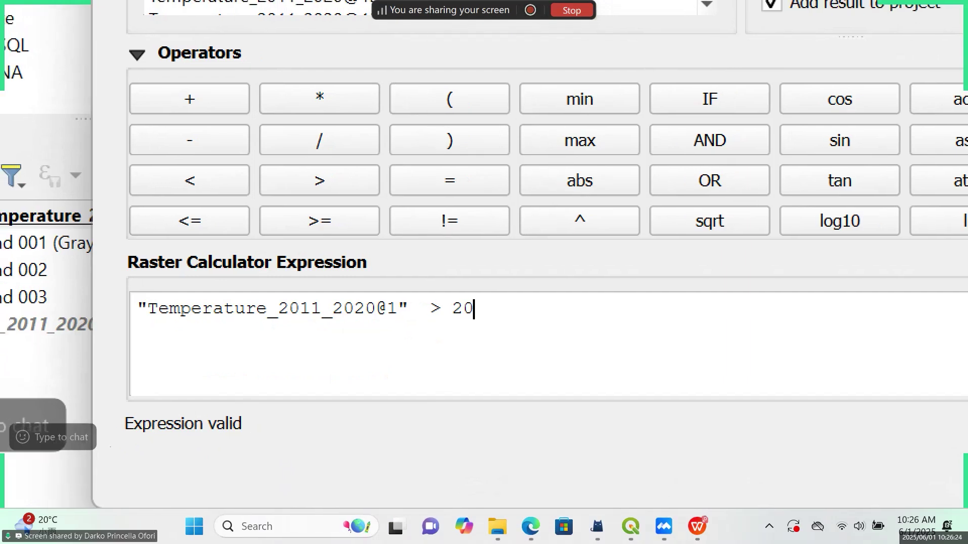
key("Escape")
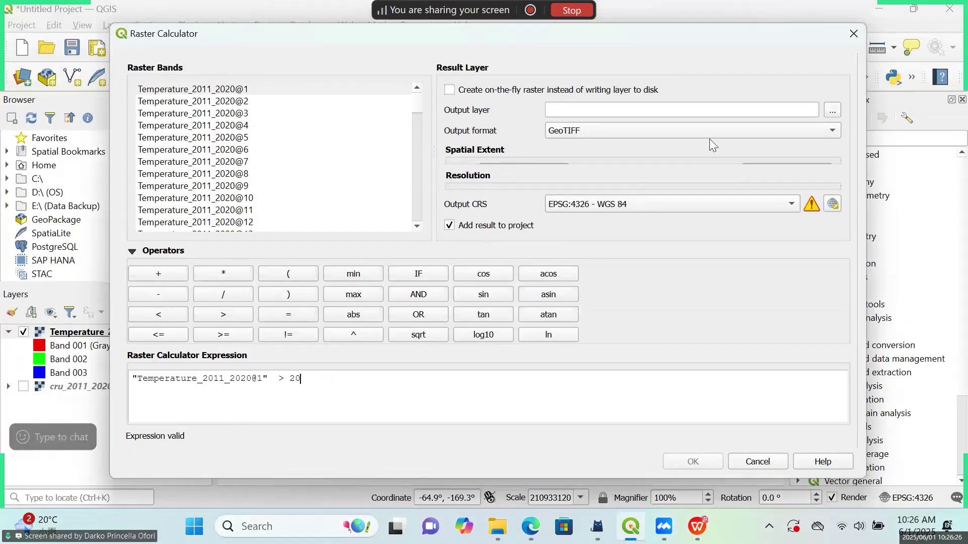
- Try to set the result file to Temp_>20 in the Day 2 folder of Tutorials
left_click(832, 110)
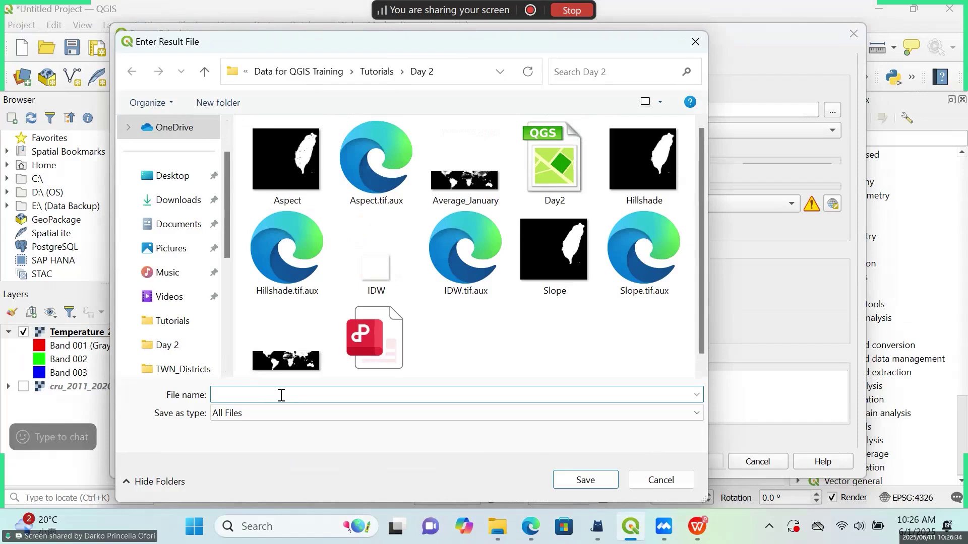
type("T")
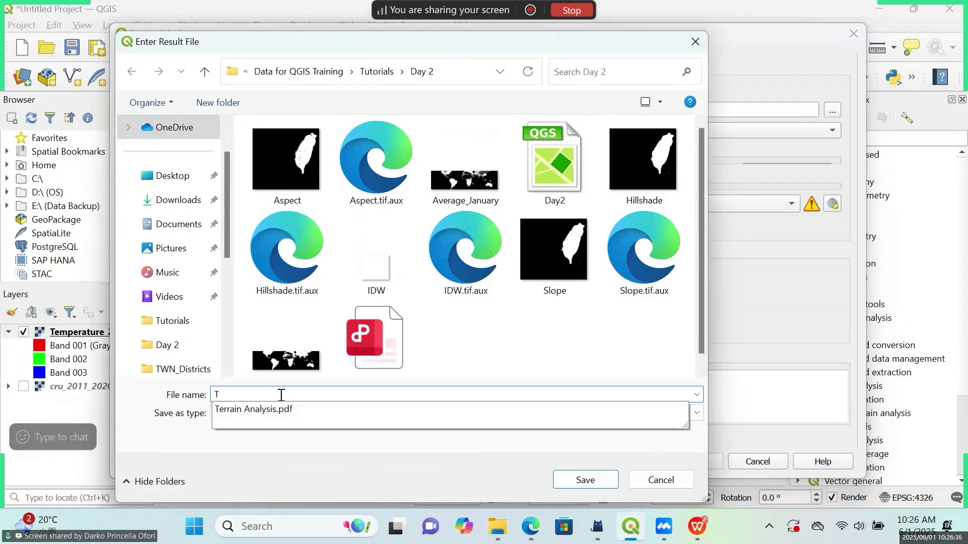
type("emp_")
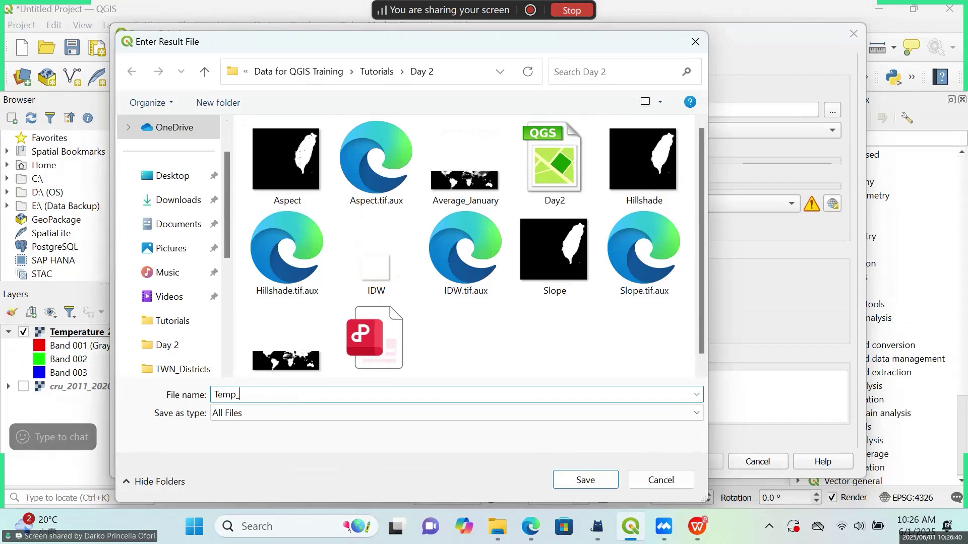
type(">20")
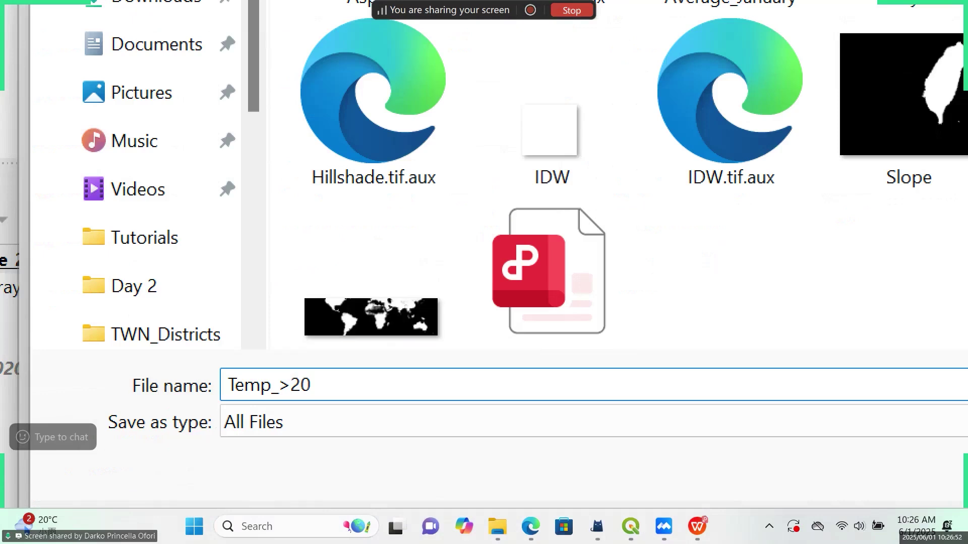
key("Escape")
left_click(358, 401)
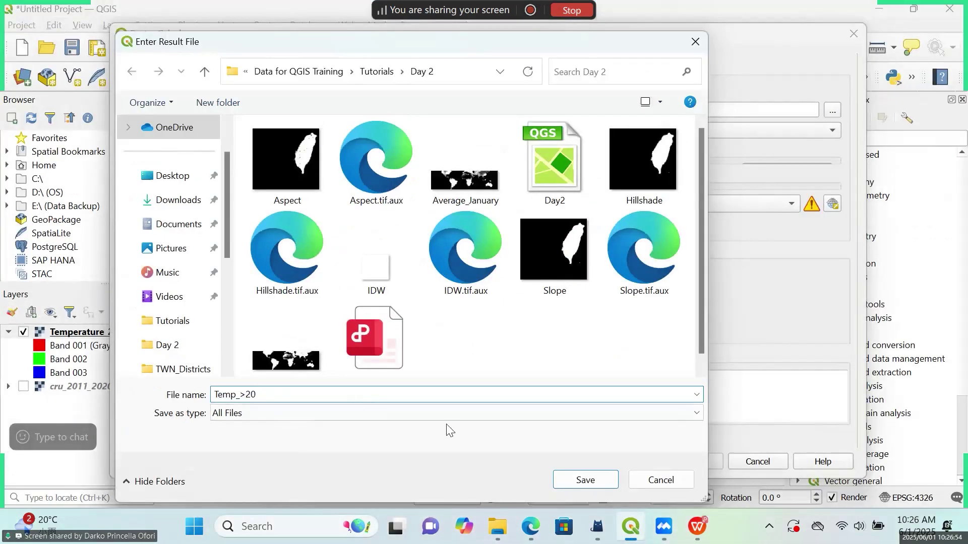
left_click(592, 483)
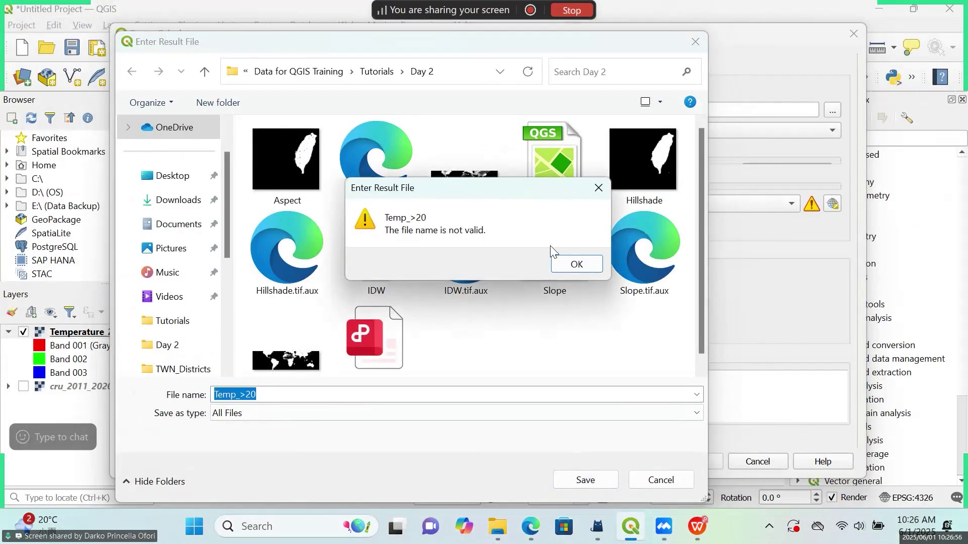
key("Return")
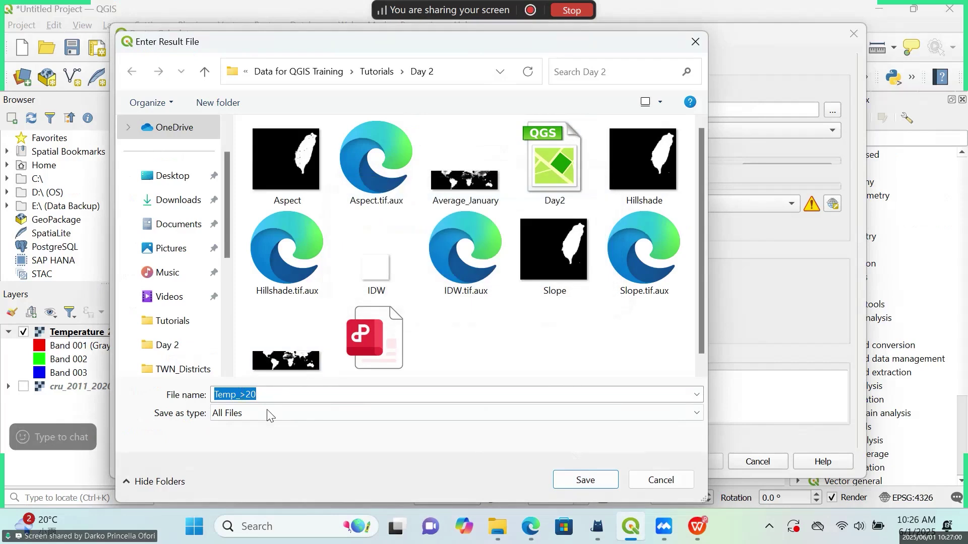
- Correct the result file name to Temp_20 and run the raster calculation
left_click(246, 394)
key("BackSpace")
left_click(586, 480)
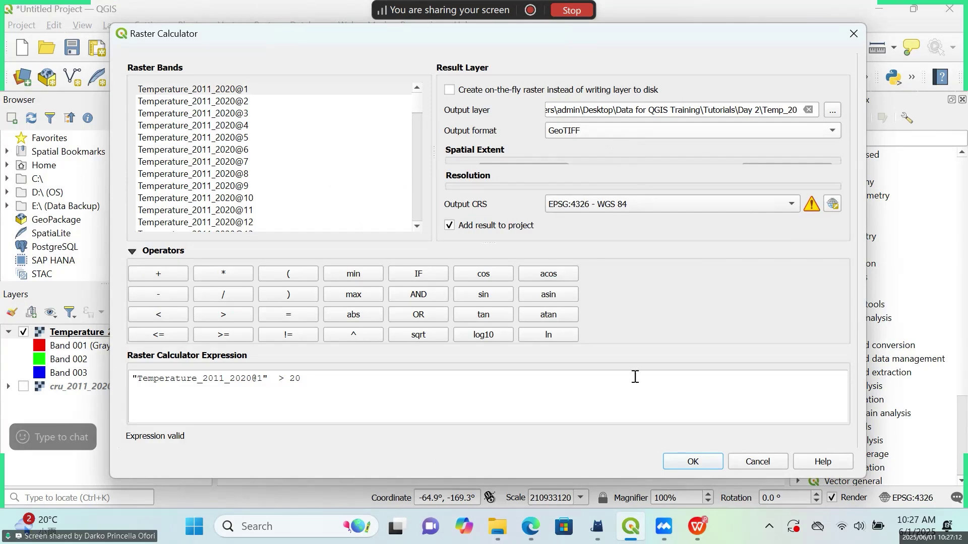
left_click(691, 461)
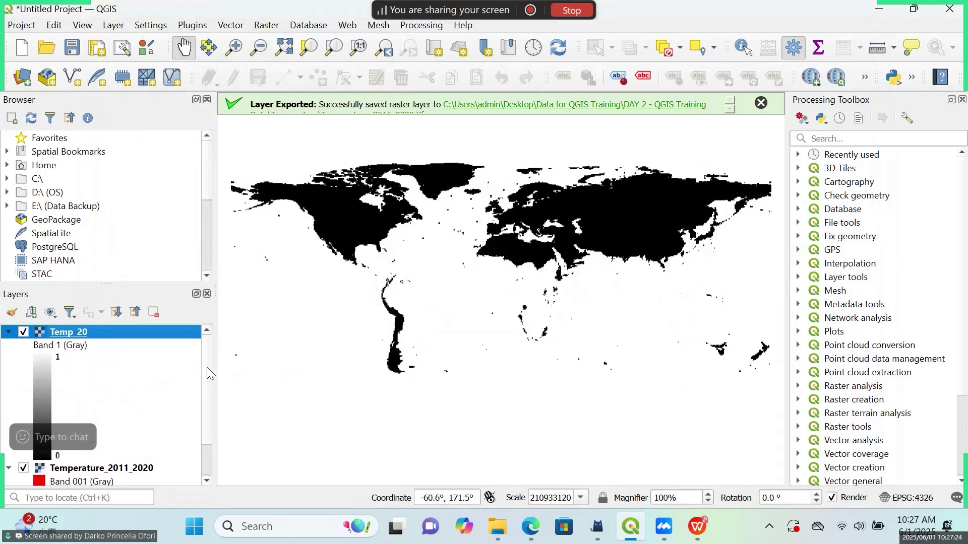
- In the Temp_20 layer's symbology, set the render type to Singleband pseudocolor and the interpolation to Discrete
scroll(203, 394, "down", 2)
scroll(211, 376, "up", 3)
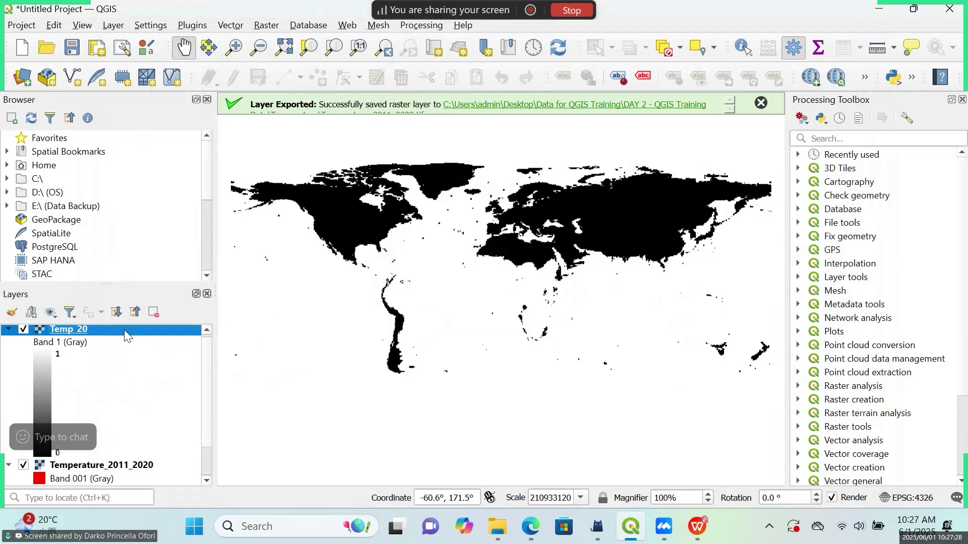
right_click(92, 329)
left_click(423, 145)
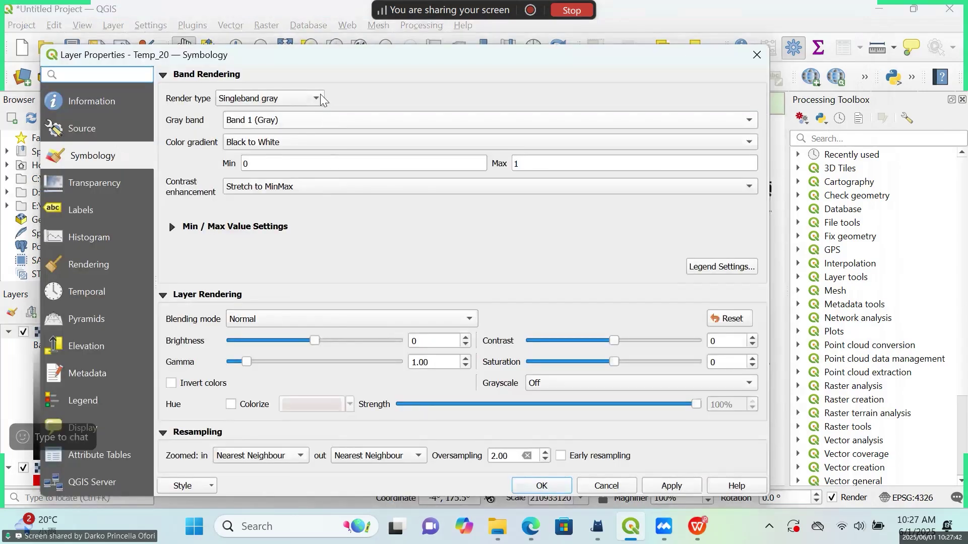
left_click(317, 99)
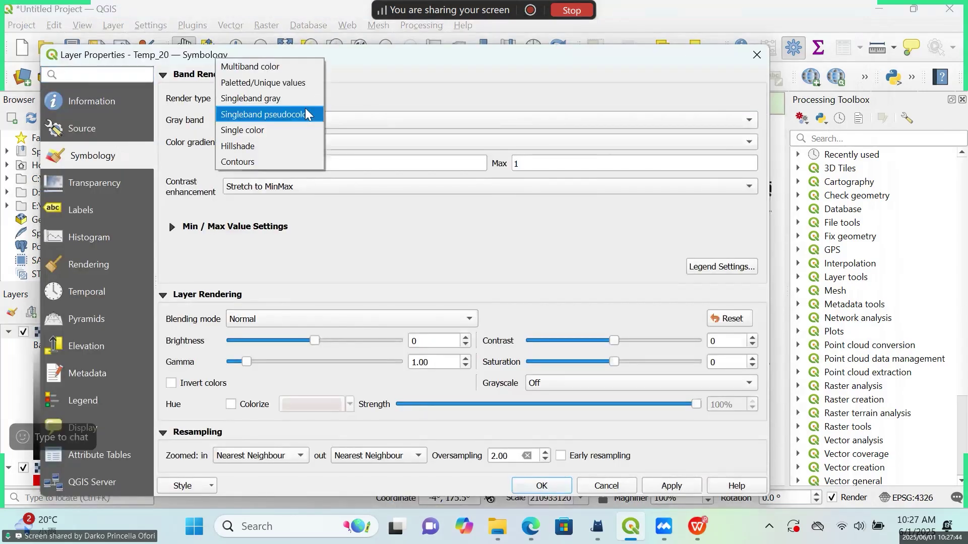
left_click(305, 115)
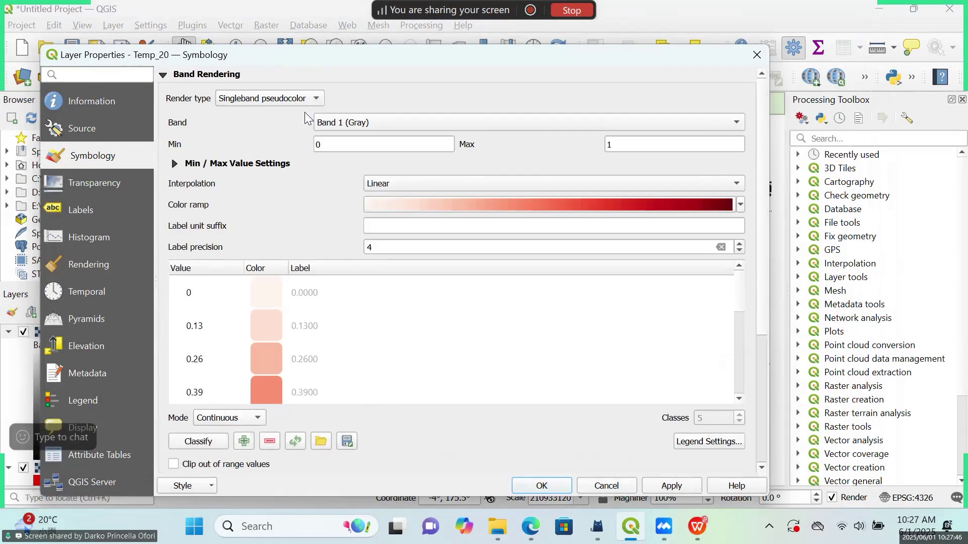
left_click(421, 182)
left_click(417, 167)
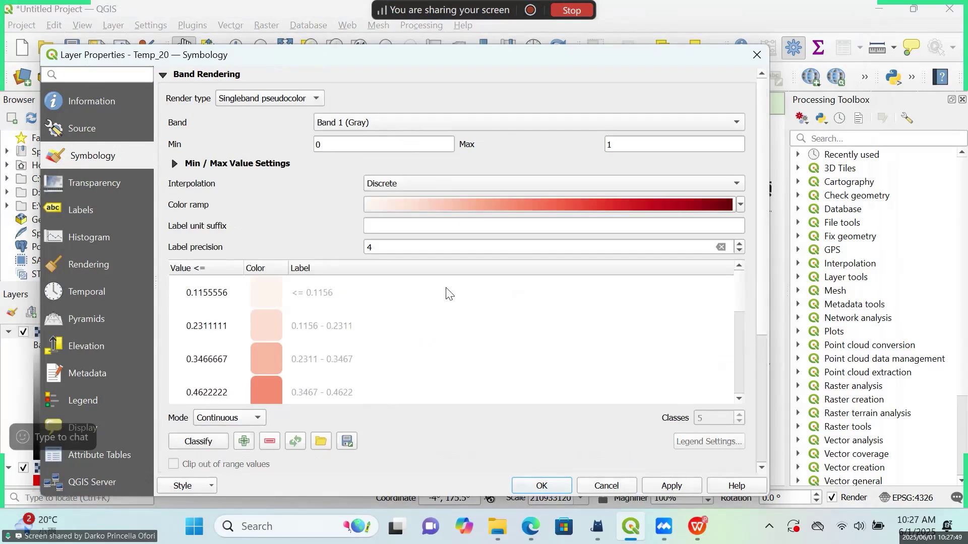
- Classify the Temp_20 raster's pseudocolor values using the Equal Interval mode
left_click(252, 422)
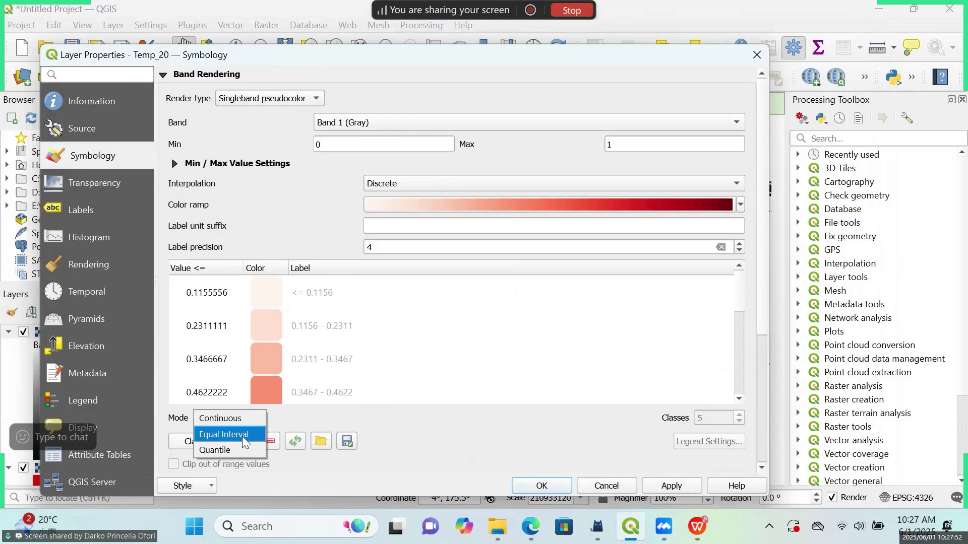
left_click(242, 437)
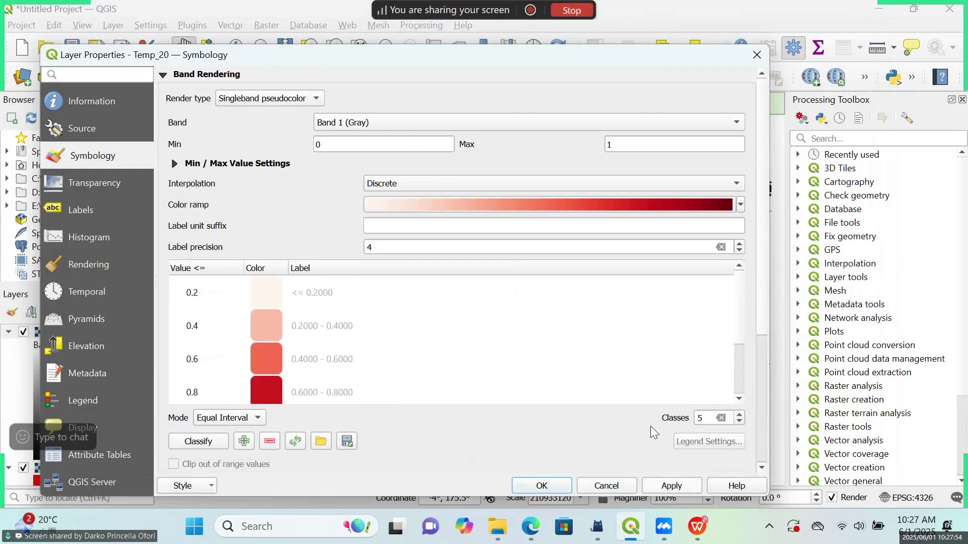
left_click_drag(608, 57, 745, 64)
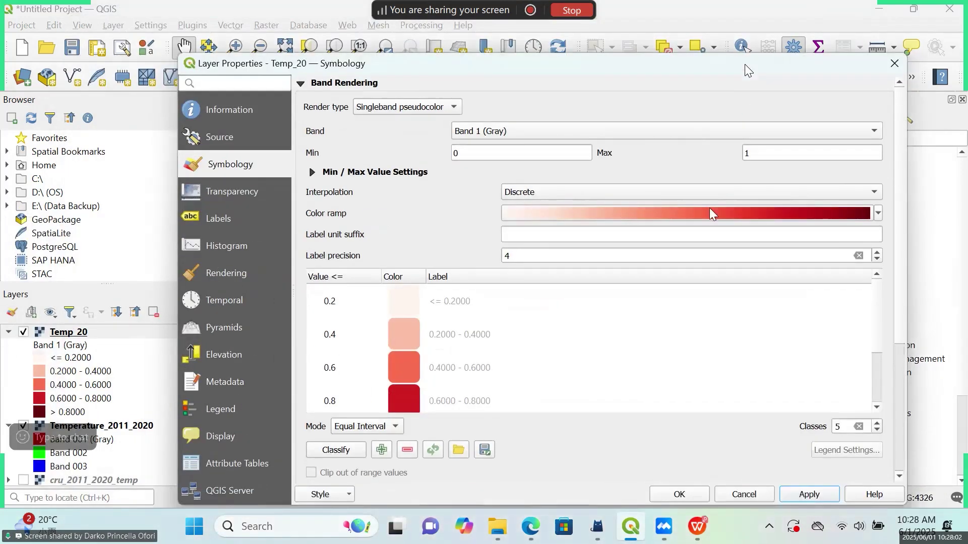
- Turn on inverted colors in the layer rendering settings of Temp_20 and apply the change
scroll(582, 384, "down", 5)
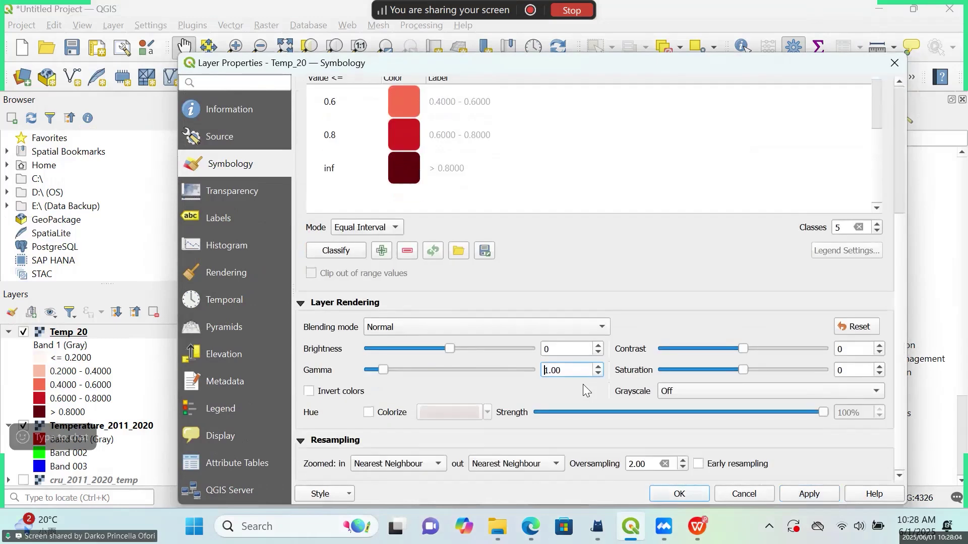
scroll(581, 373, "up", 1)
scroll(416, 374, "down", 3)
left_click(308, 392)
left_click_drag(721, 65, 638, 143)
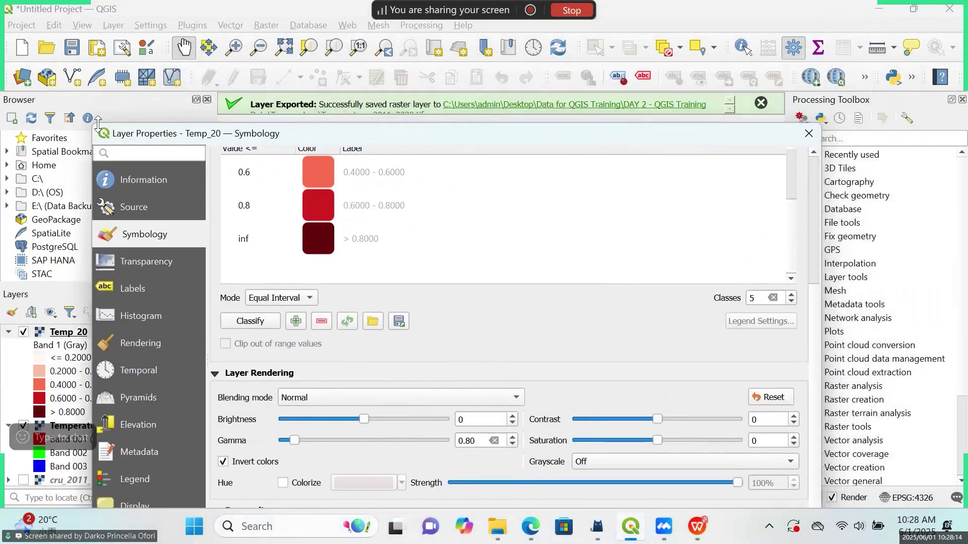
left_click_drag(115, 139, 115, 204)
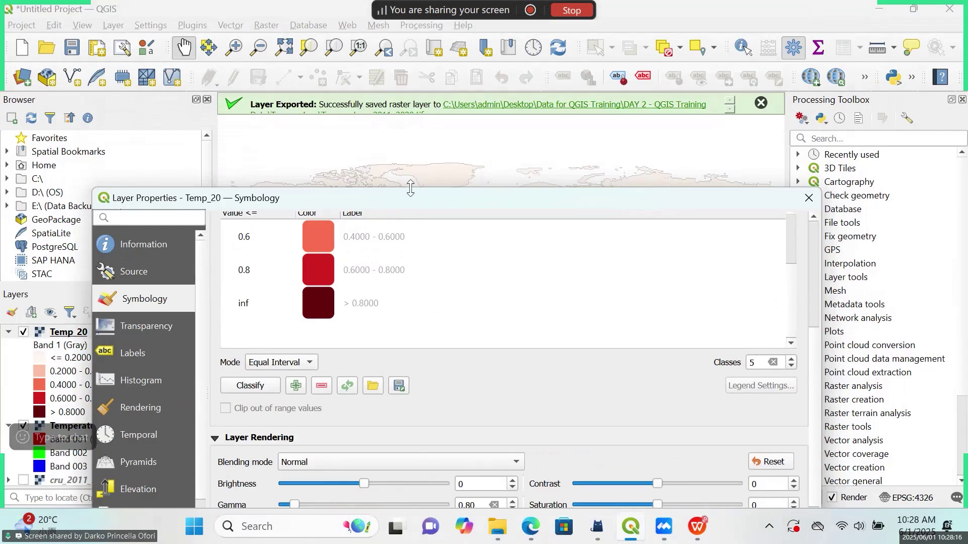
left_click_drag(415, 201, 432, 54)
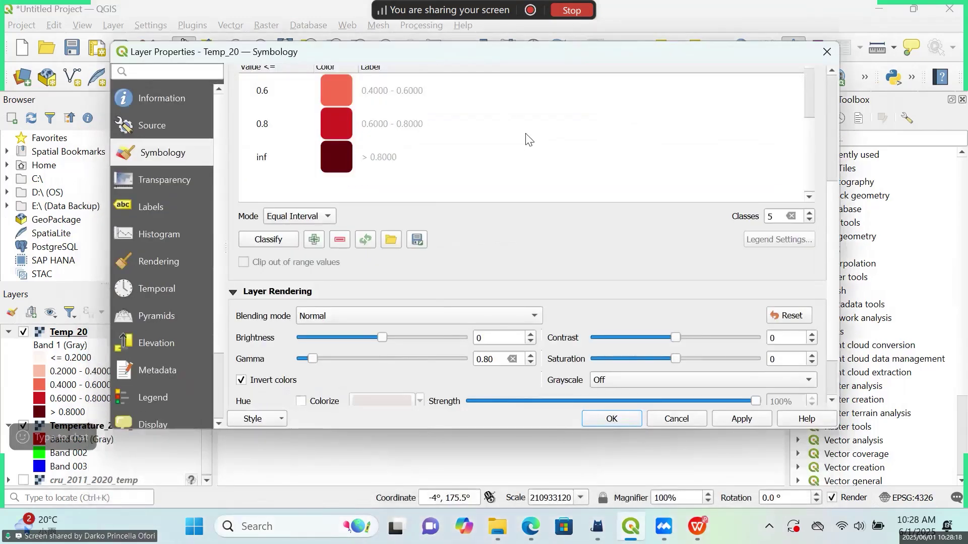
scroll(529, 139, "up", 1)
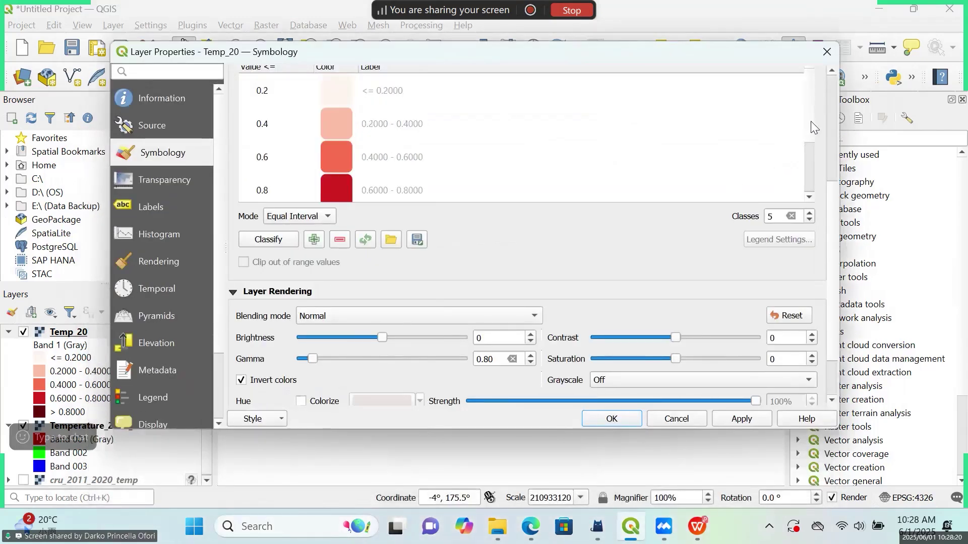
scroll(811, 120, "down", 1)
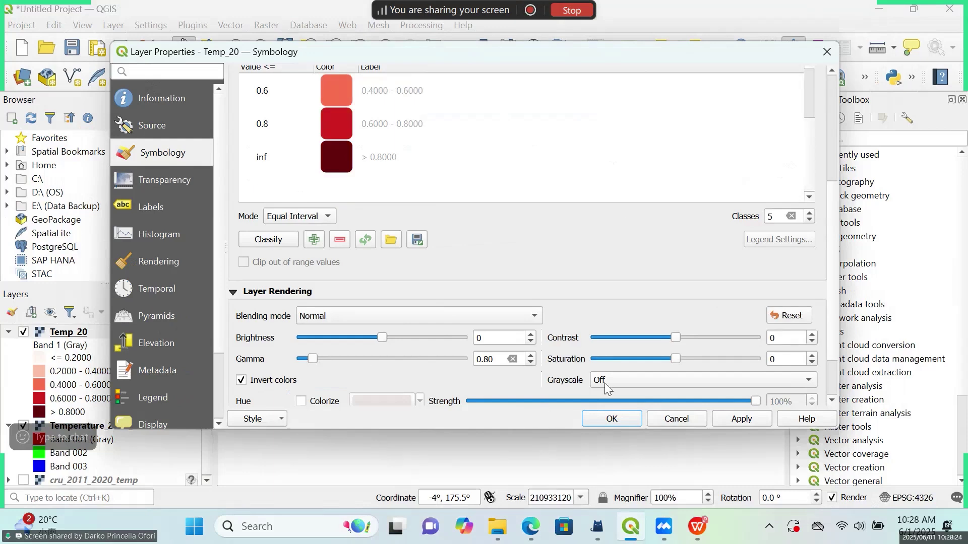
left_click(741, 420)
left_click(800, 165)
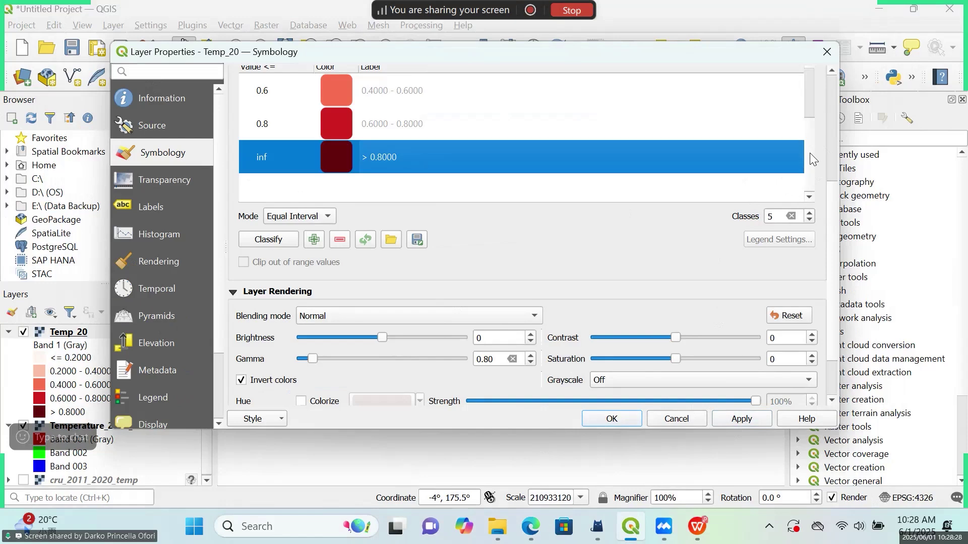
left_click(770, 181)
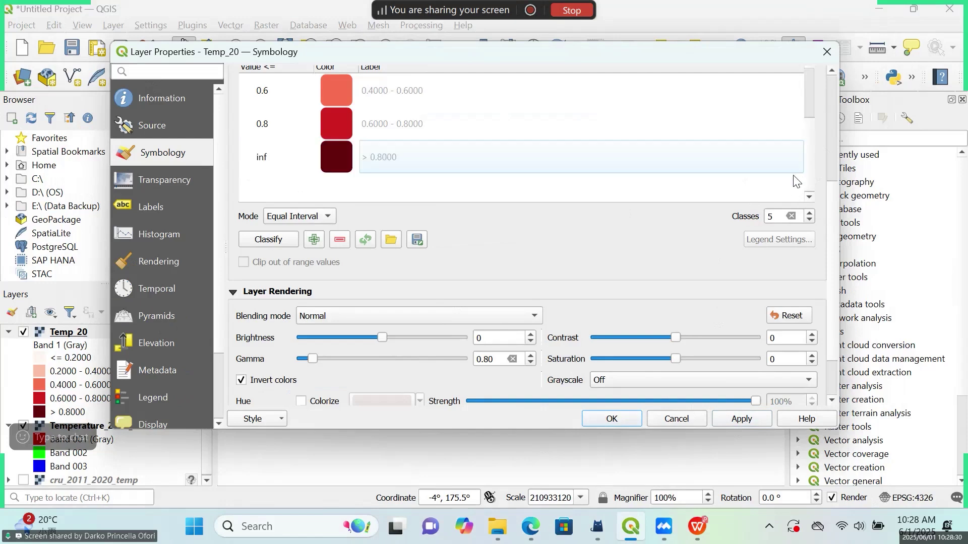
- Try inverting the red color ramp of Temp_20 and restore its original direction
scroll(807, 135, "up", 2)
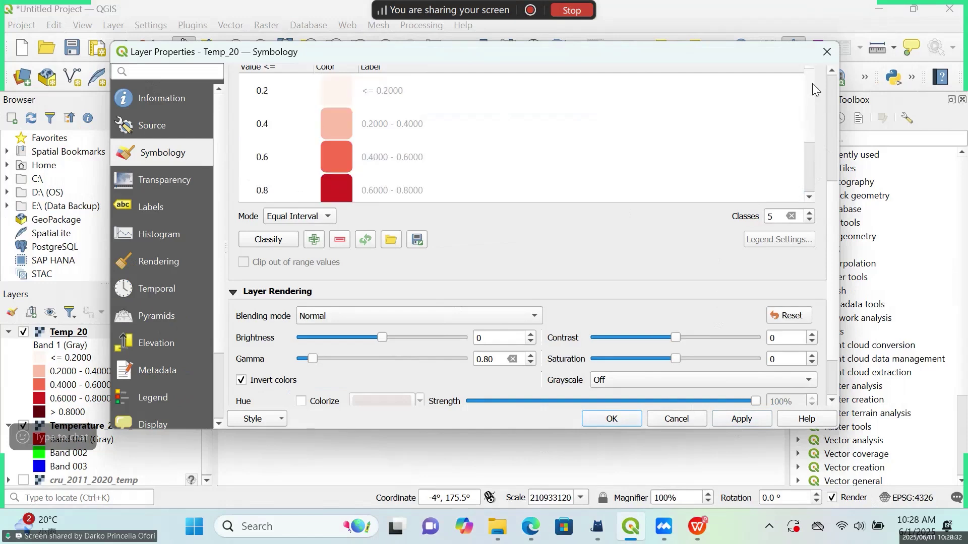
scroll(835, 186, "up", 3)
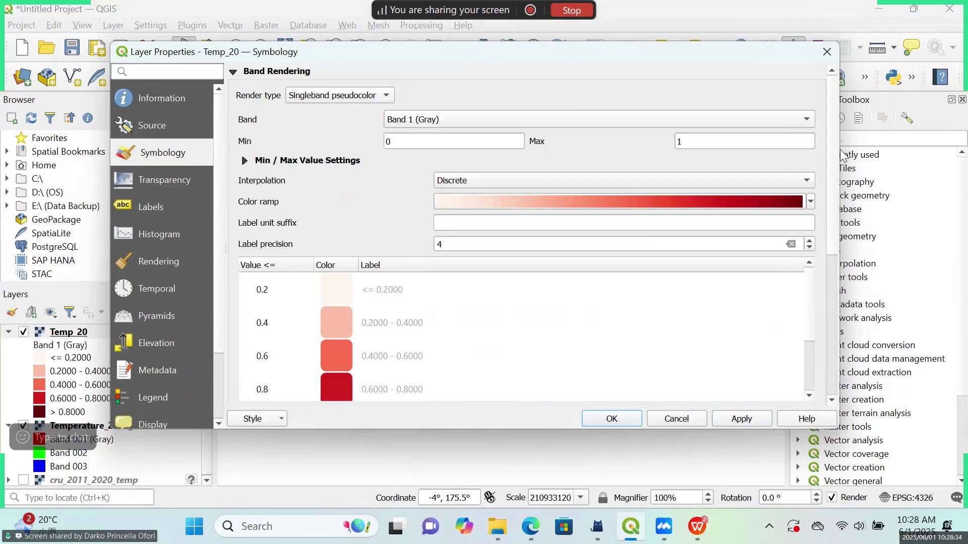
left_click(811, 203)
left_click(644, 14)
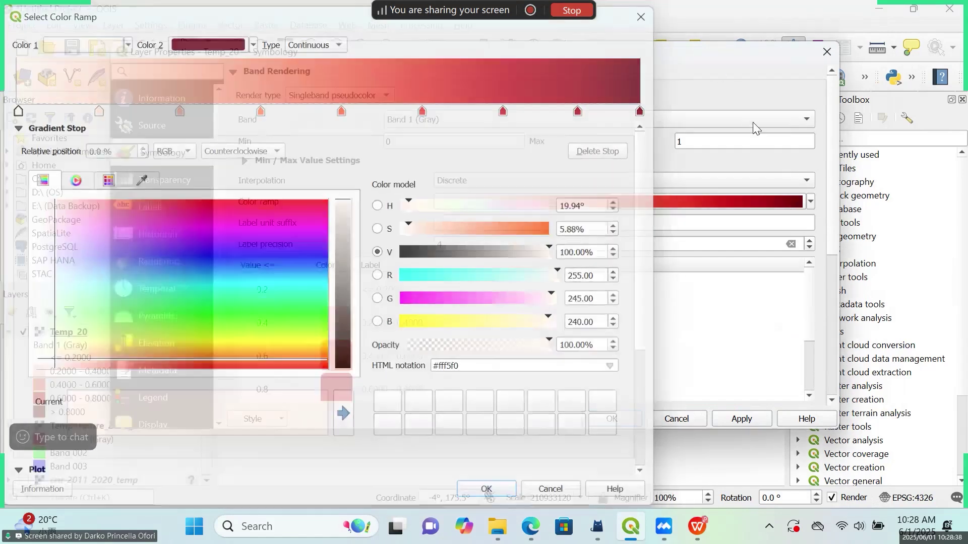
left_click(809, 202)
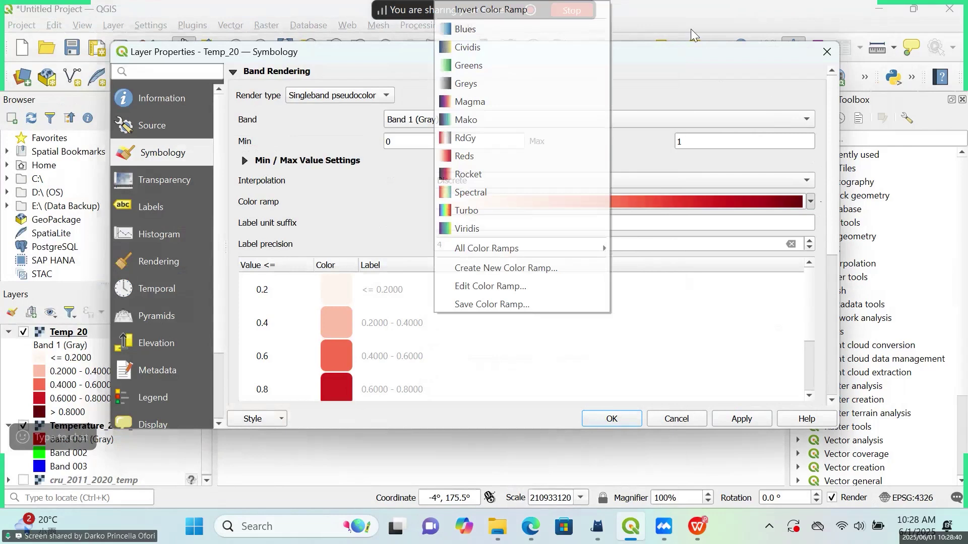
left_click(576, 12)
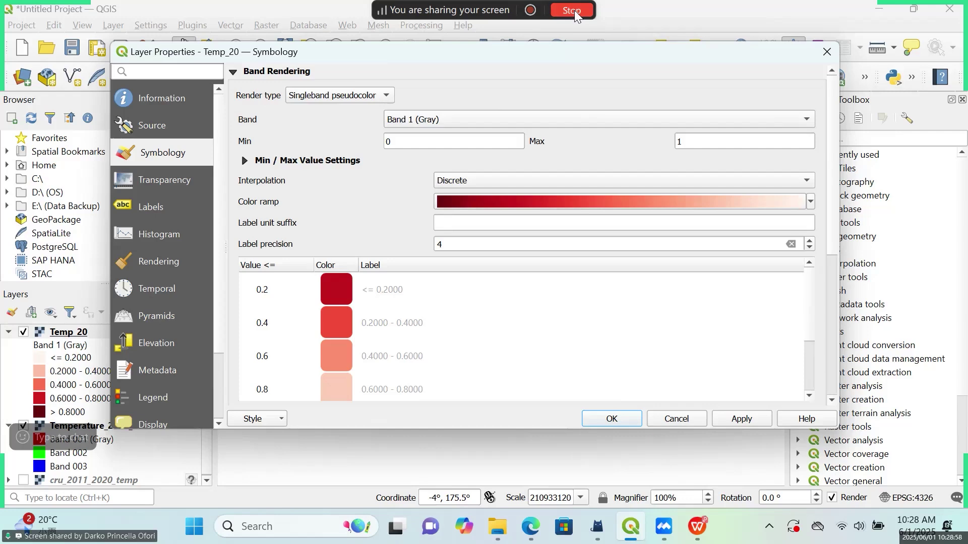
left_click(811, 201)
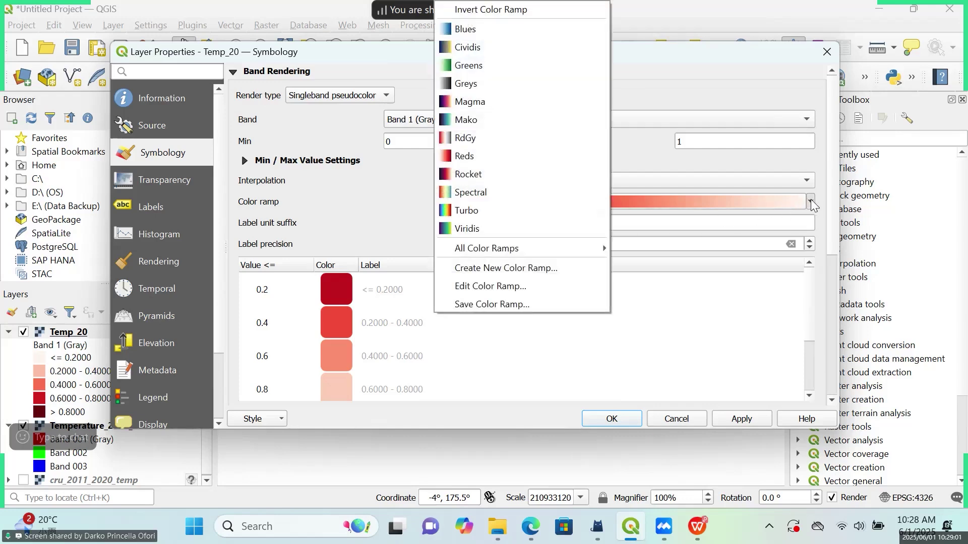
left_click(578, 11)
- Invert the Temp_20 color ramp so it runs from dark red to pale, and apply the symbology
left_click(811, 203)
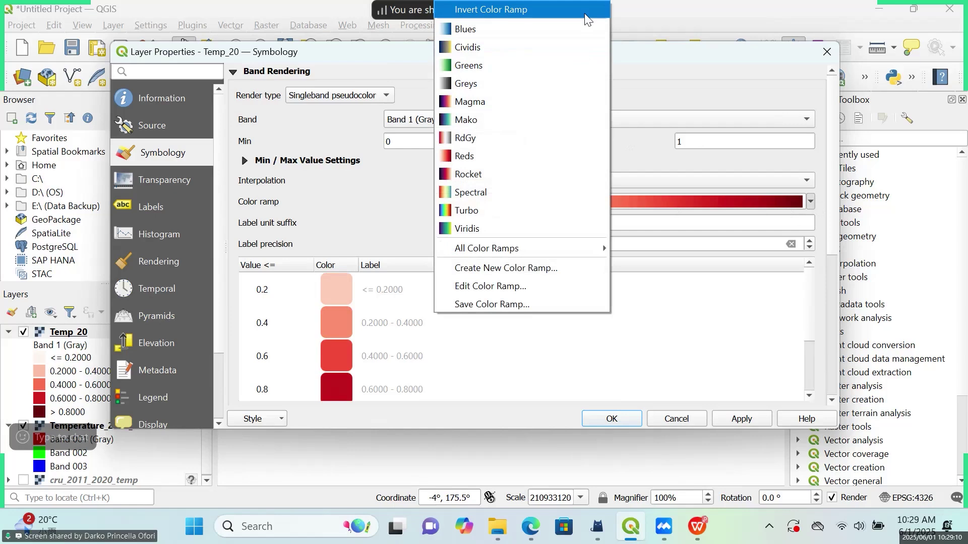
left_click(585, 14)
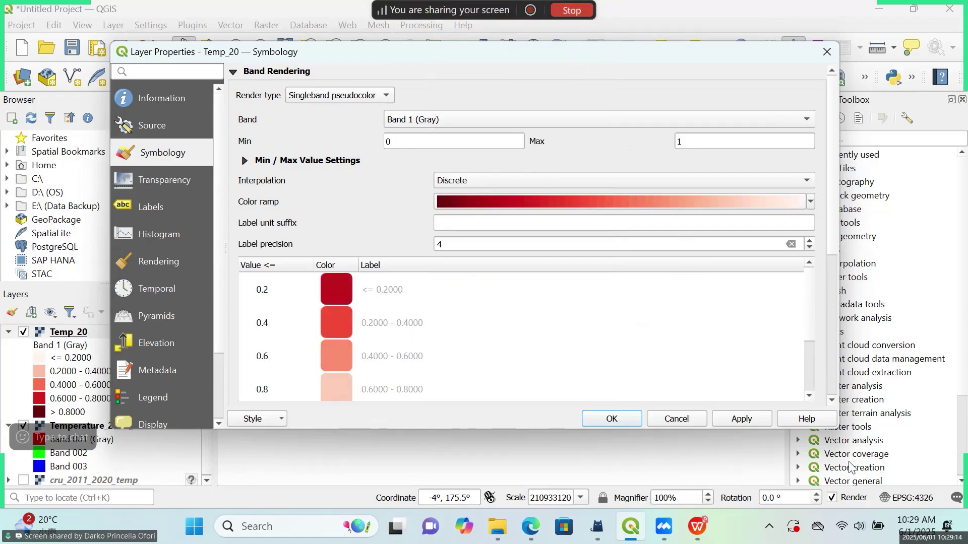
left_click(737, 420)
left_click(612, 419)
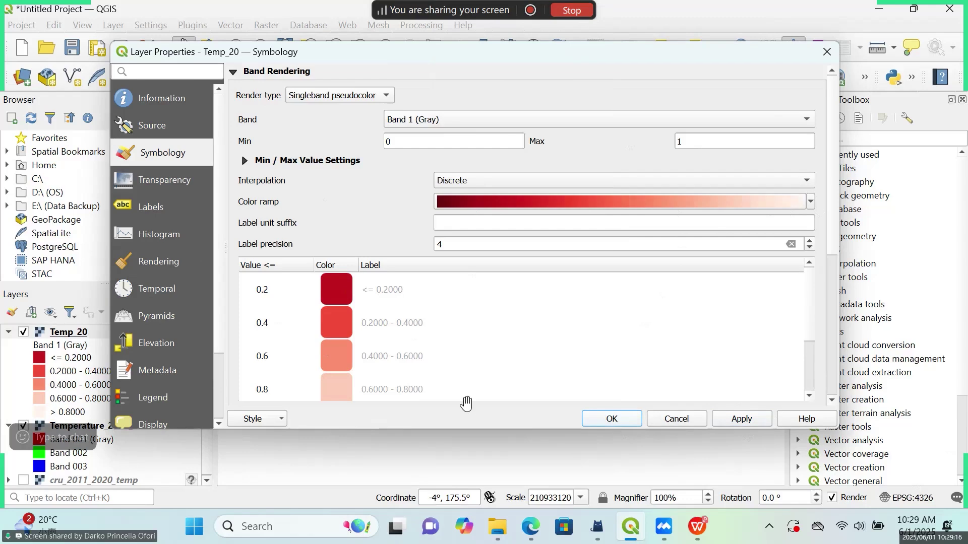
- Turn off inverted colors in the layer rendering settings of Temp_20 and apply the change
right_click(64, 333)
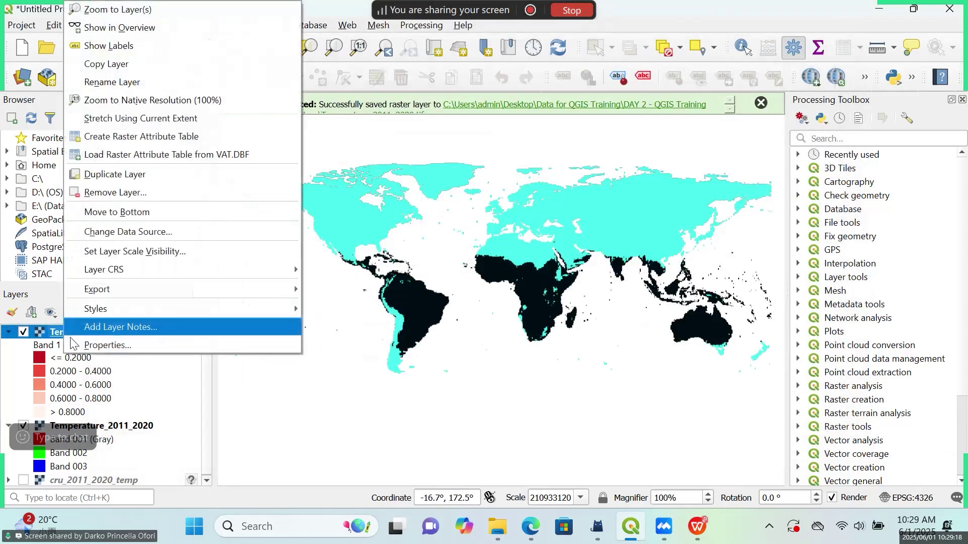
left_click(144, 348)
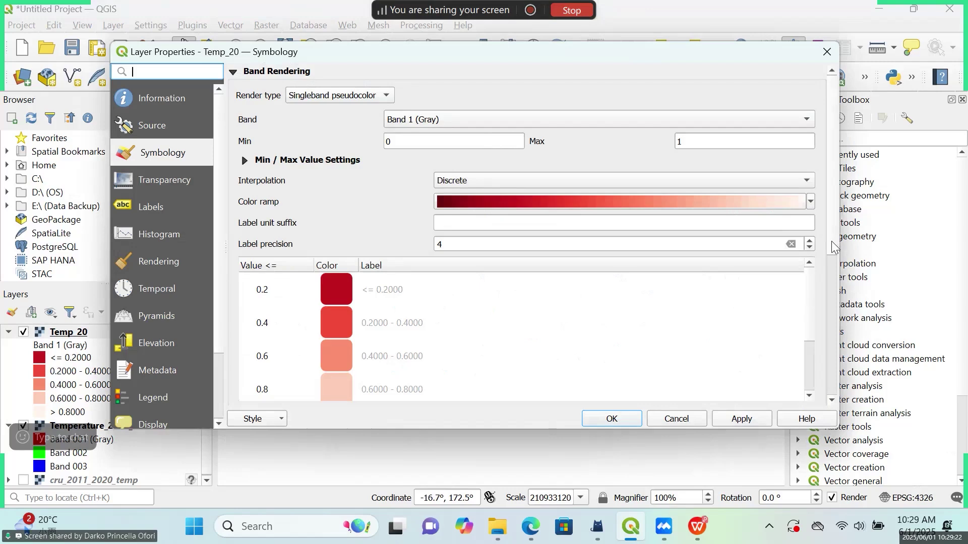
scroll(832, 244, "down", 5)
left_click(241, 316)
left_click_drag(555, 52, 51, 11)
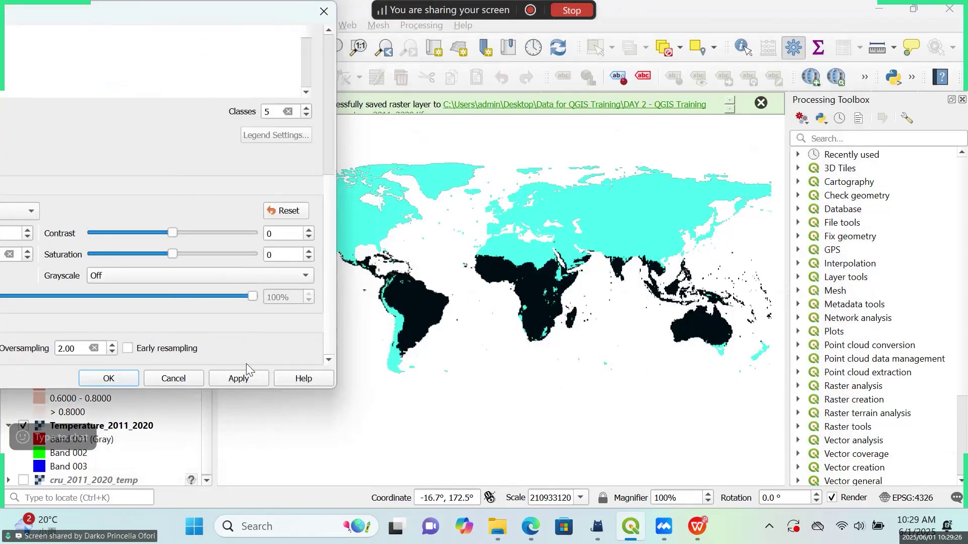
left_click(239, 378)
left_click(112, 384)
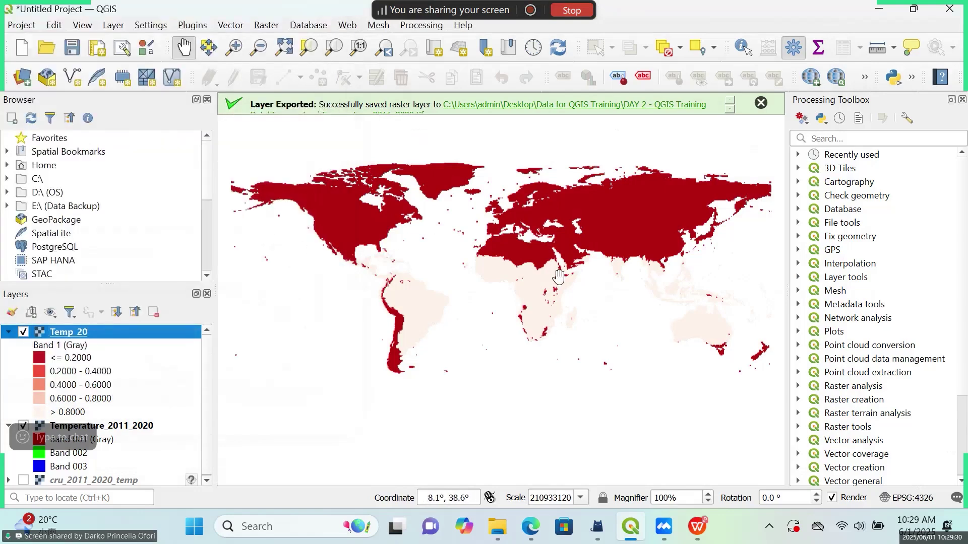
left_click_drag(539, 261, 474, 300)
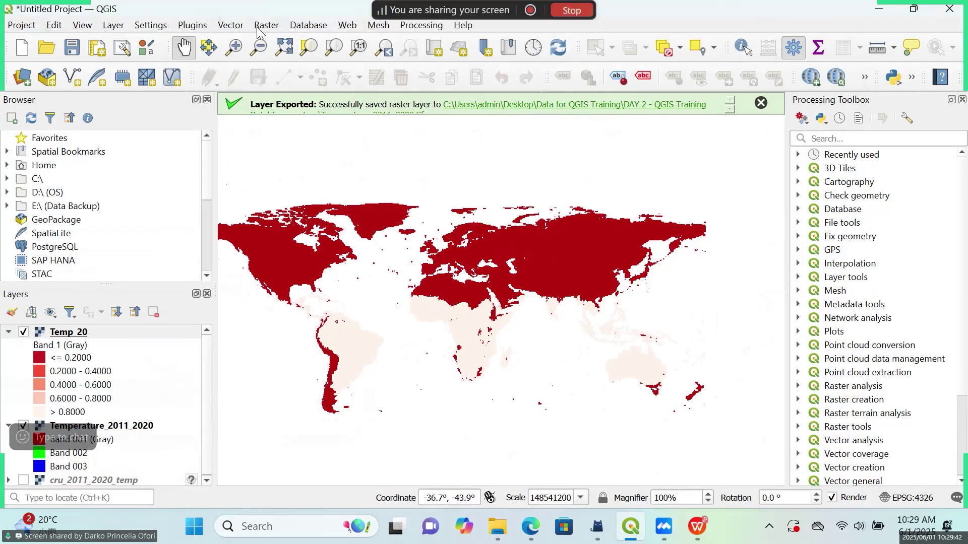
left_click(264, 25)
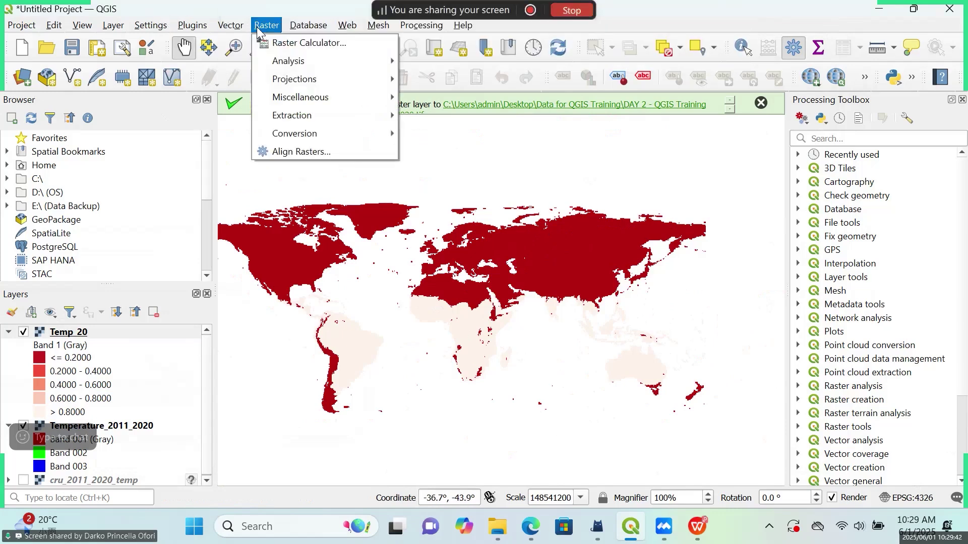
left_click(280, 43)
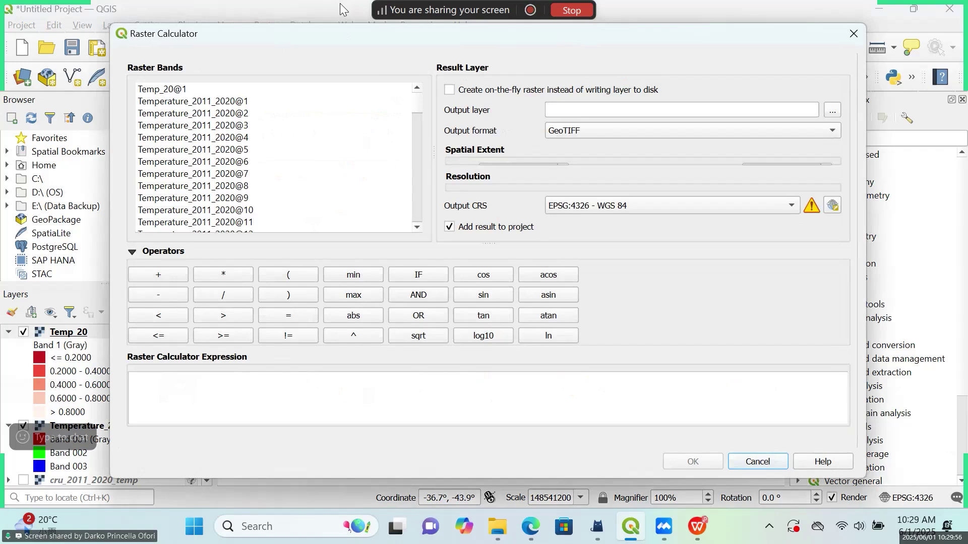
left_click(854, 34)
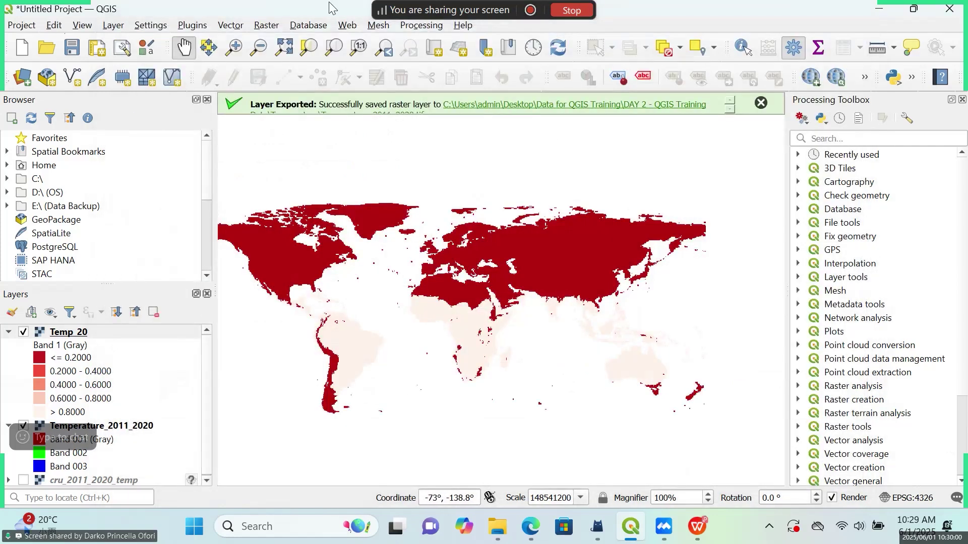
- Build the Raster Calculator expression "Temperature_2011_2020@2" < -2 from the second temperature band
left_click(268, 25)
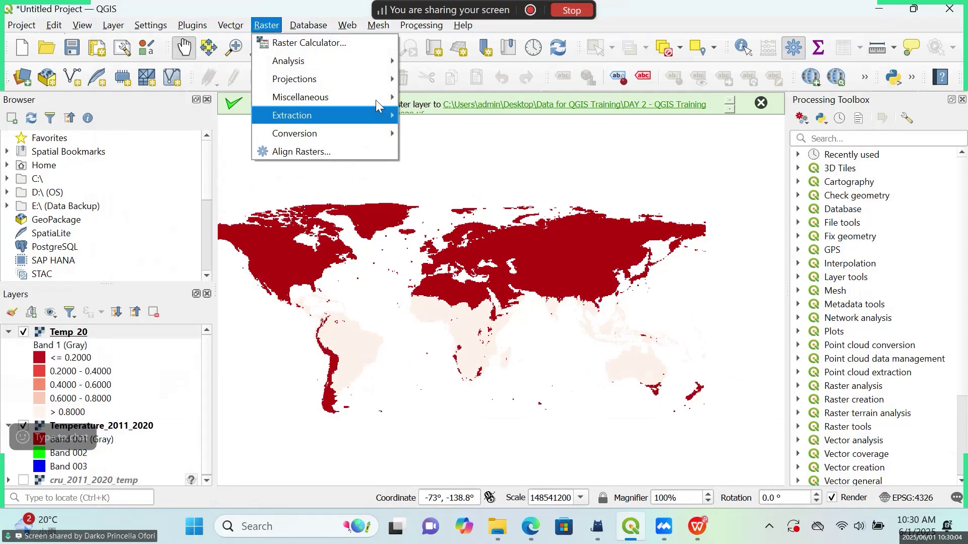
left_click(365, 48)
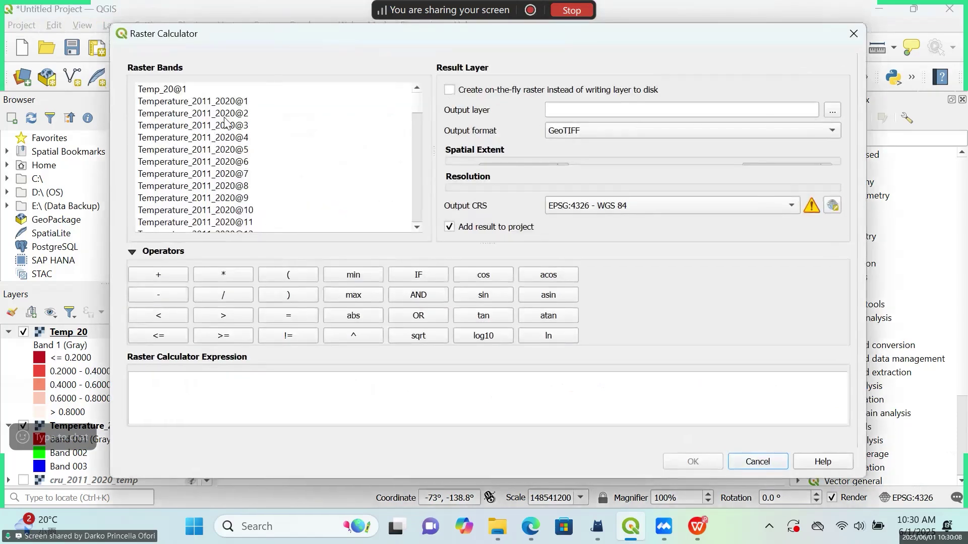
left_click(225, 118)
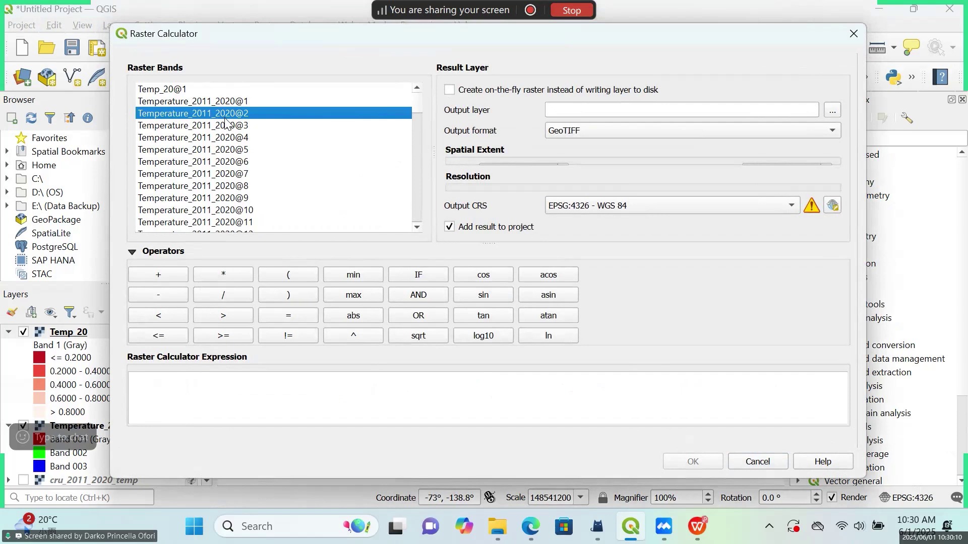
double_click(226, 120)
left_click(324, 378)
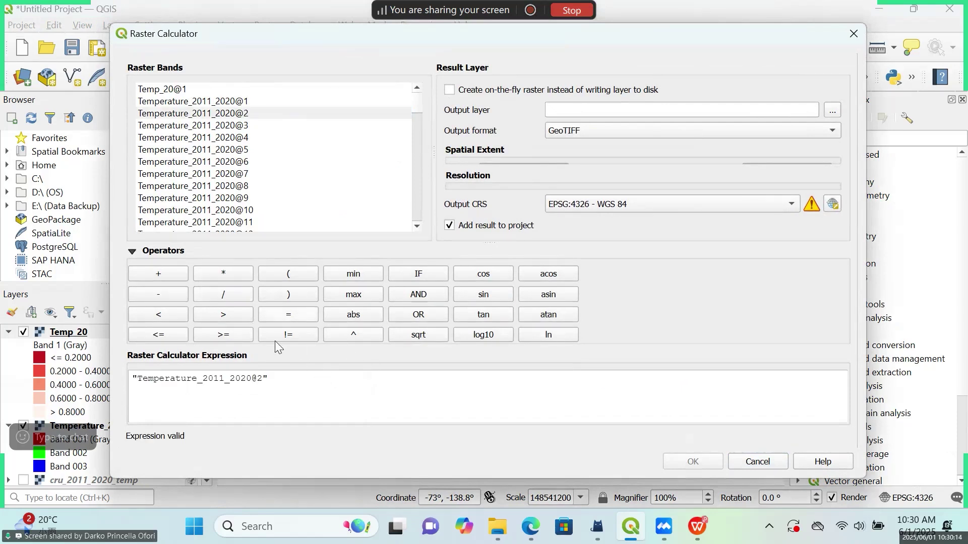
left_click(171, 313)
type("-2")
- Set the output layer to a file named Temp_neg2 in the Day 2 folder and run the raster calculation
left_click(835, 114)
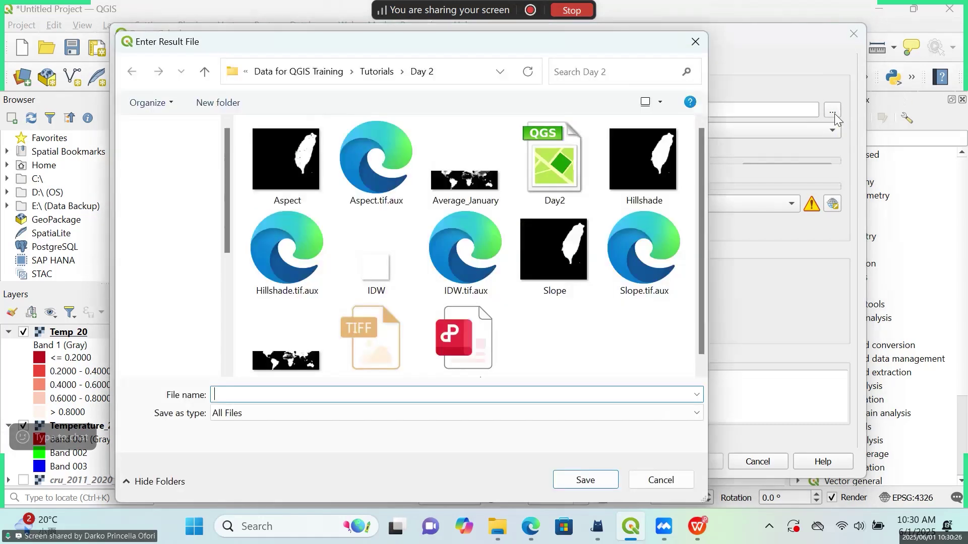
scroll(647, 343, "down", 1)
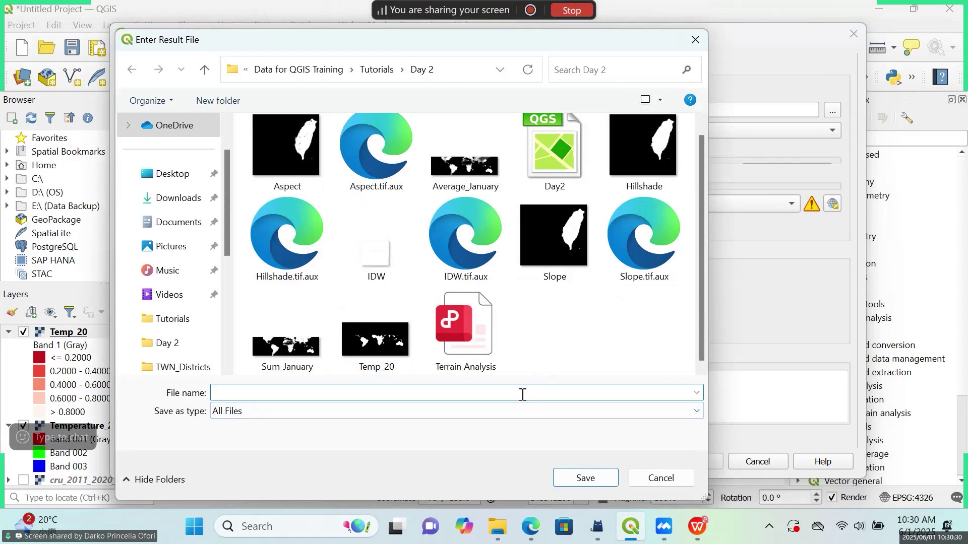
type("Temp")
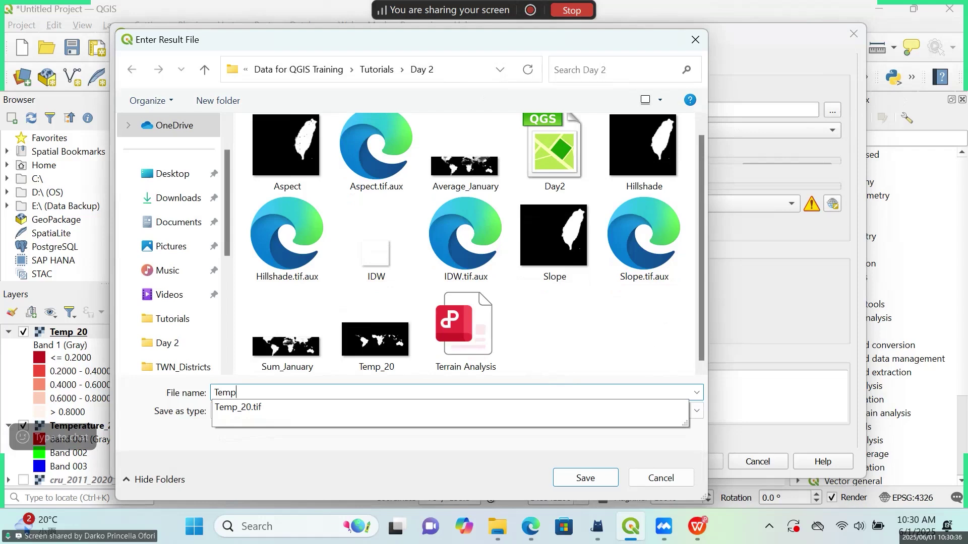
type("_neg2")
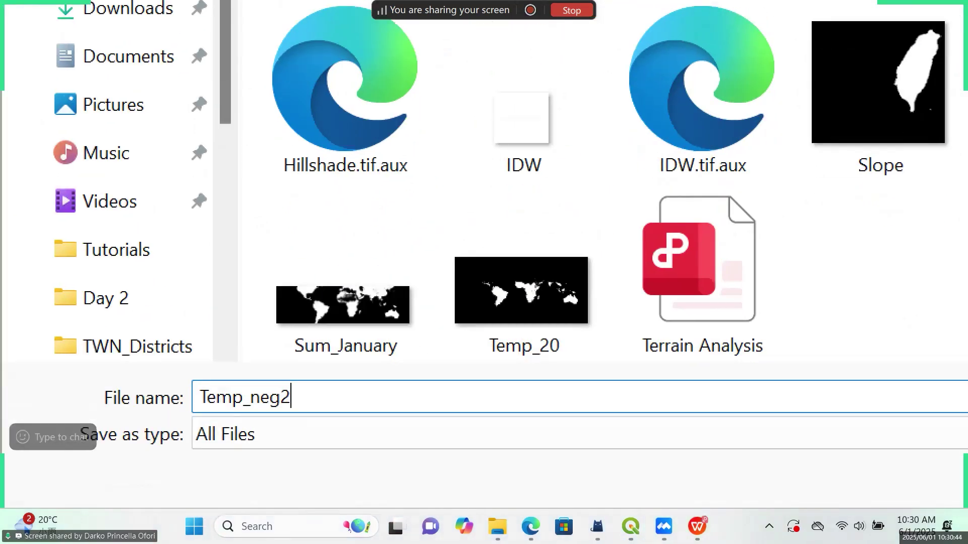
key("Escape")
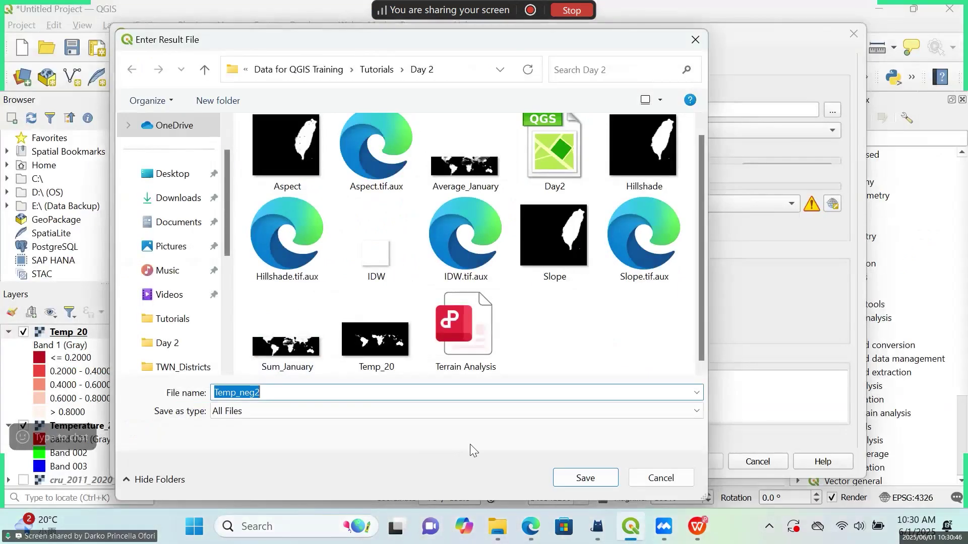
left_click(585, 478)
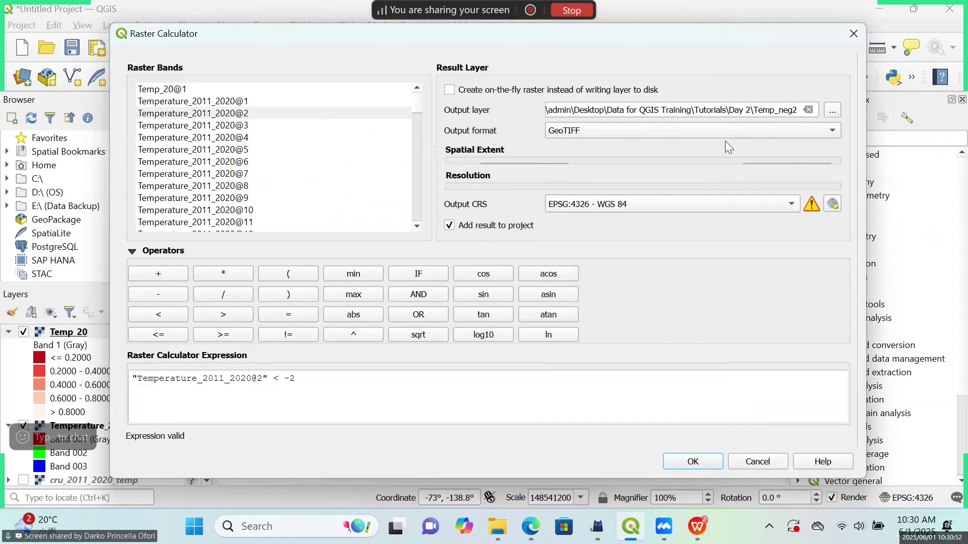
left_click(709, 464)
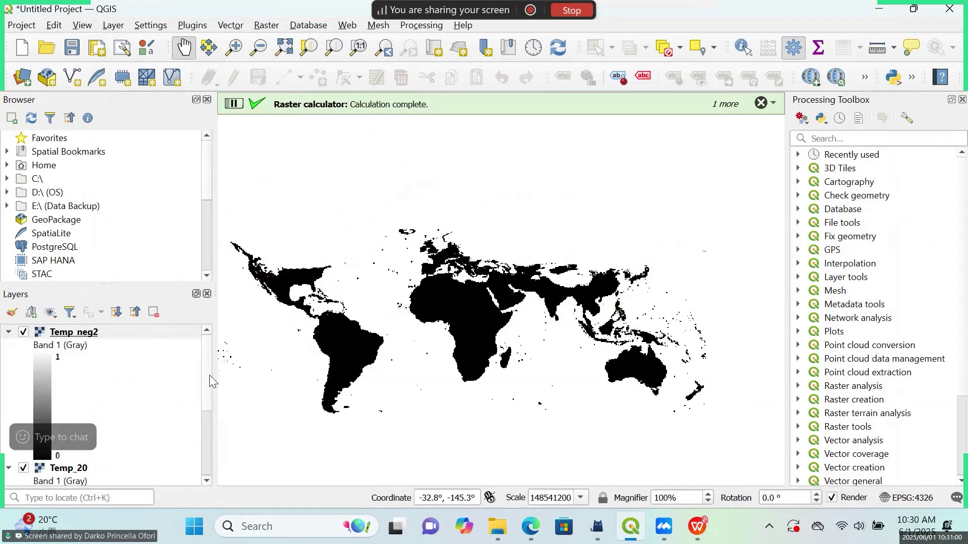
scroll(204, 399, "down", 3)
scroll(199, 386, "up", 3)
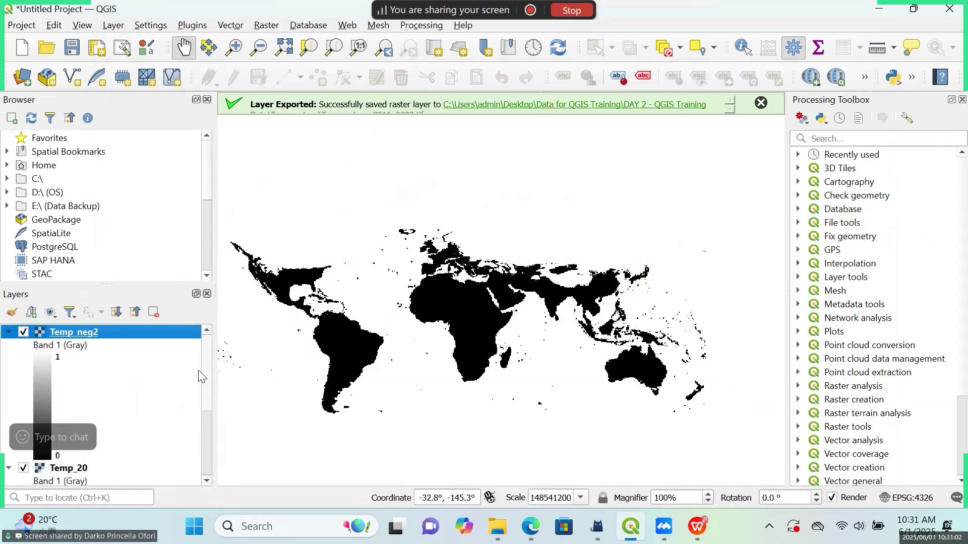
scroll(199, 413, "down", 5)
scroll(194, 408, "up", 1)
scroll(195, 407, "up", 1)
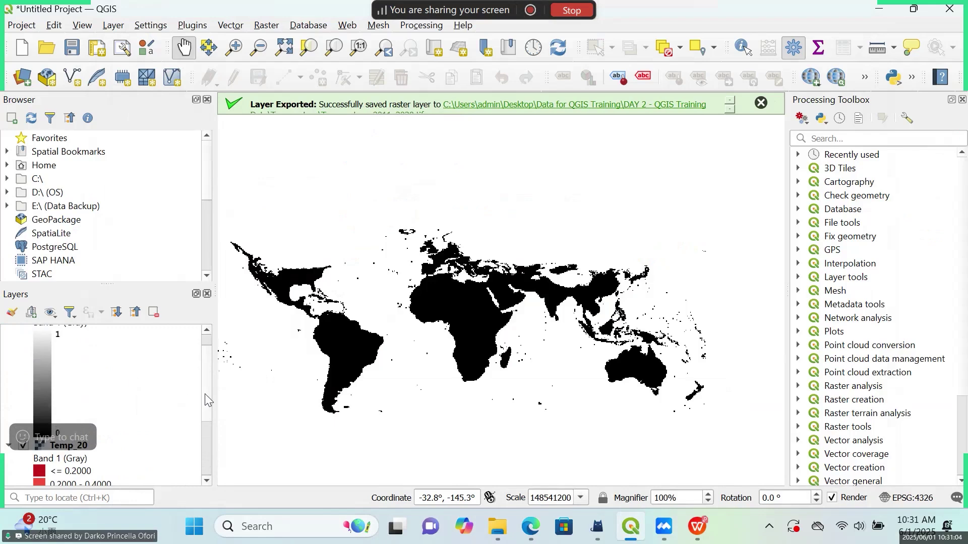
scroll(205, 391, "up", 3)
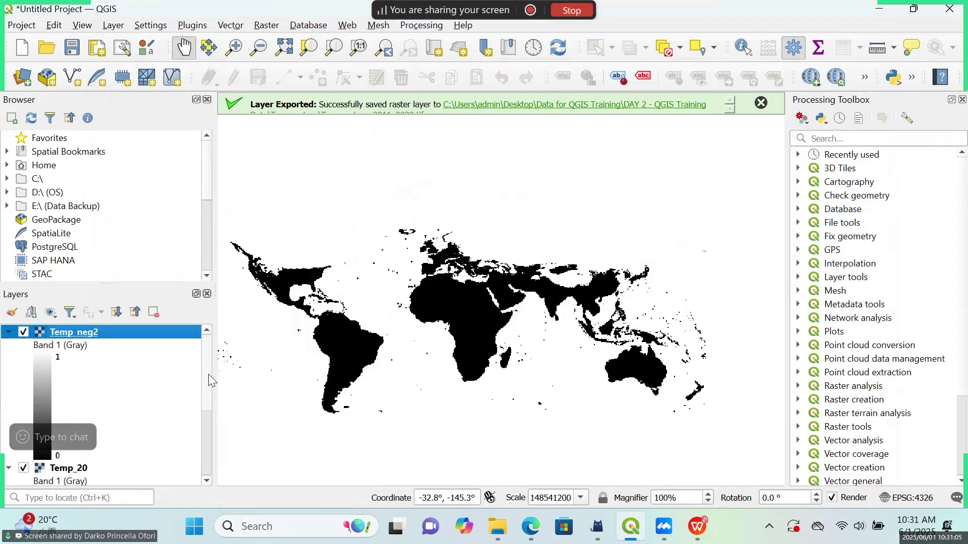
- Set the Temp_neg2 layer's symbology to singleband pseudocolor on Band 1 (Gray) with discrete interpolation
right_click(62, 336)
left_click(105, 326)
left_click_drag(259, 15, 720, 109)
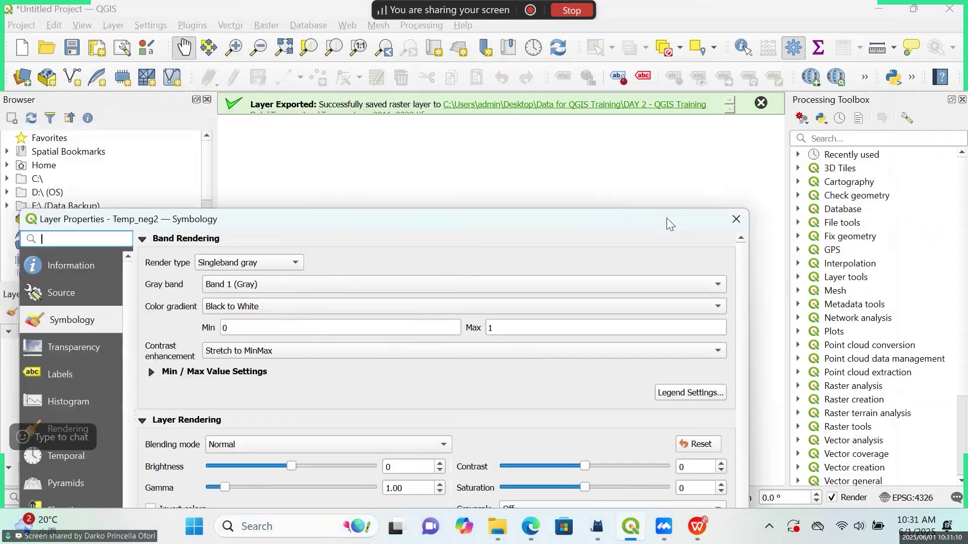
left_click(335, 149)
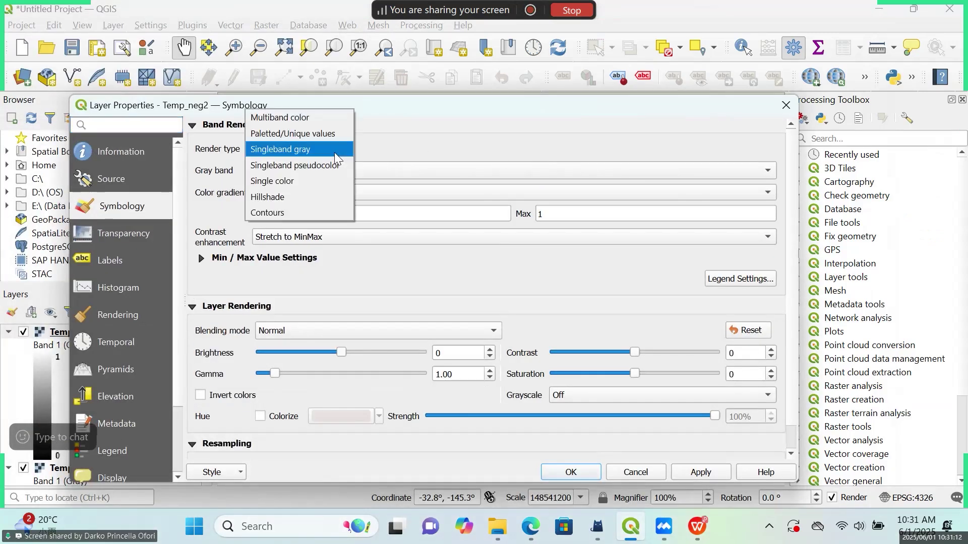
left_click(334, 166)
left_click(418, 172)
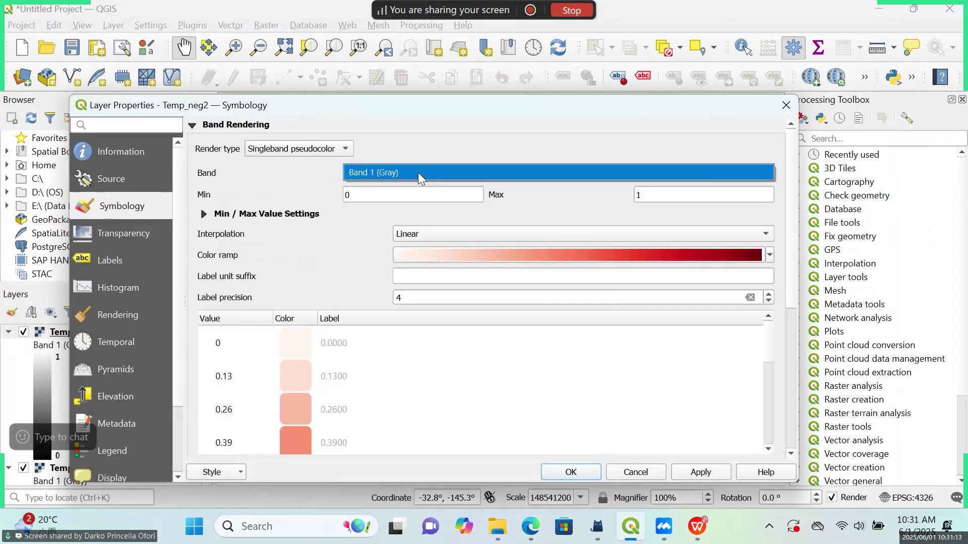
left_click(509, 234)
left_click(514, 241)
left_click(475, 219)
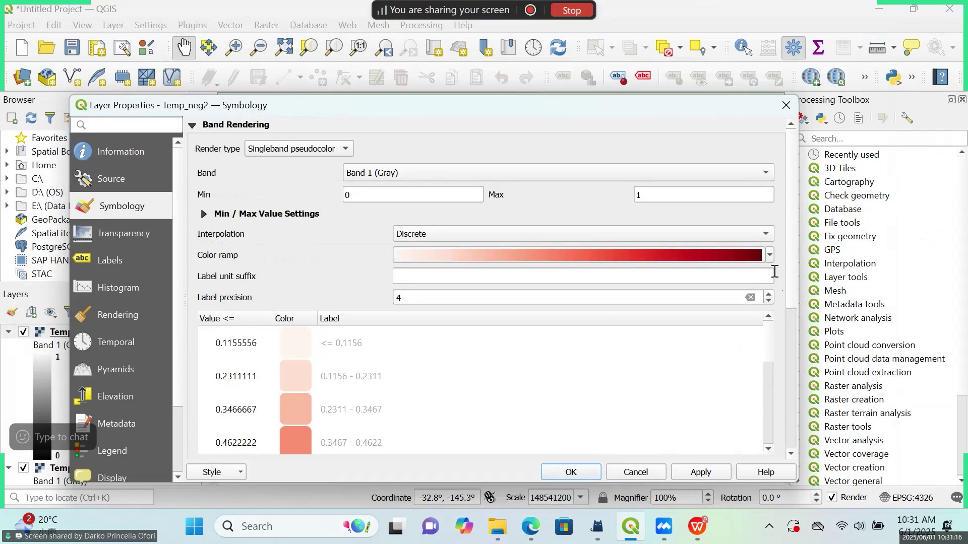
- Assign the Blues color ramp to Temp_neg2 and invert it so it runs from dark to pale blue
left_click(769, 255)
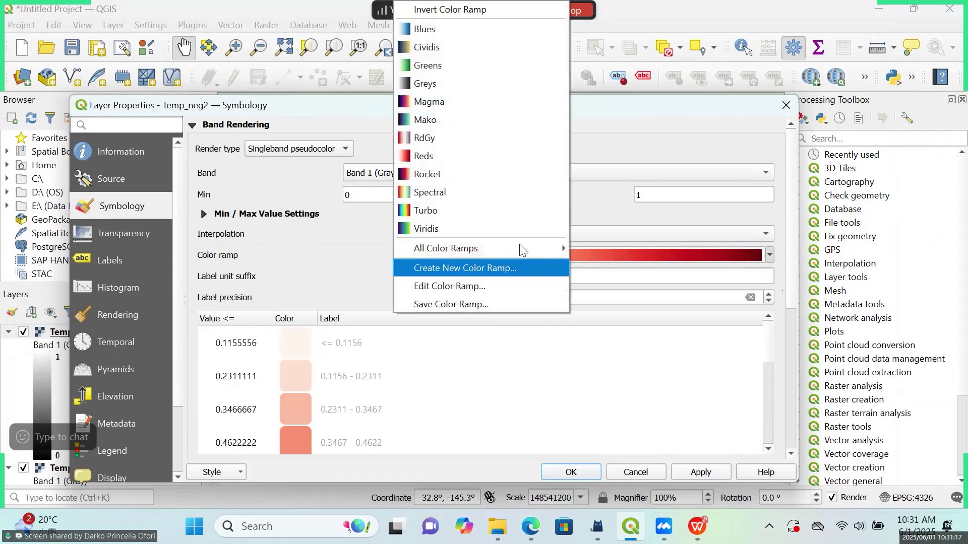
left_click(464, 28)
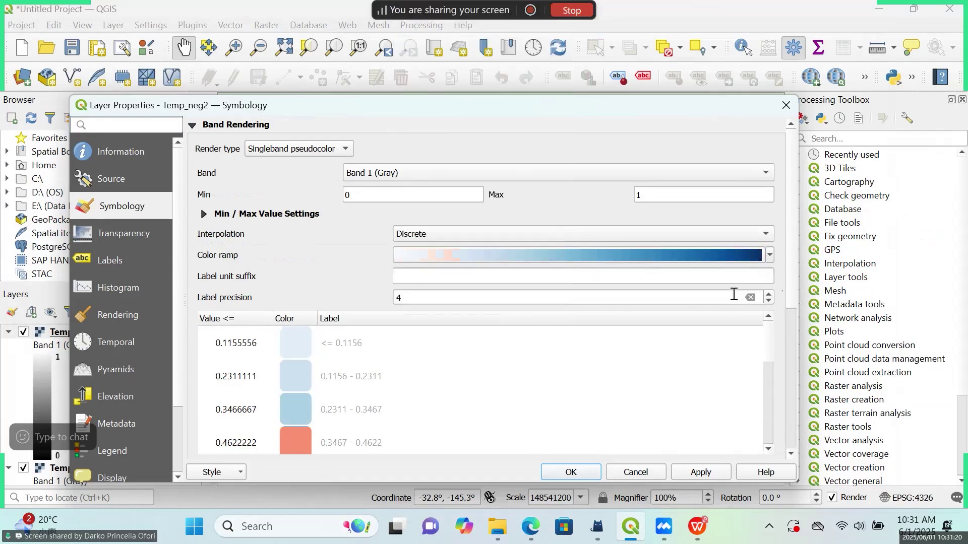
scroll(758, 398, "down", 3)
left_click_drag(765, 434, 781, 287)
left_click(771, 260)
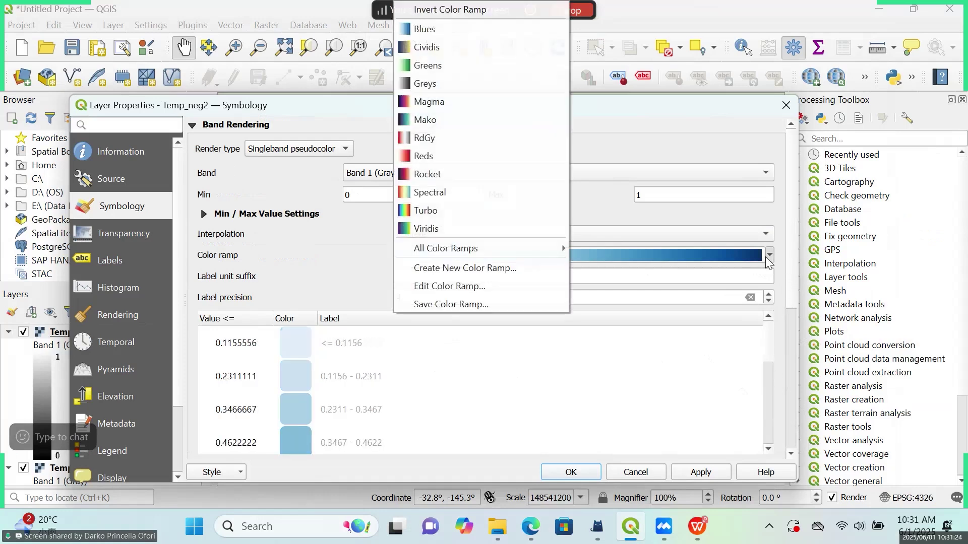
left_click(517, 9)
- Classify Temp_neg2 in Equal Interval mode with 5 classes, then apply the symbology and close the layer properties
scroll(794, 280, "down", 5)
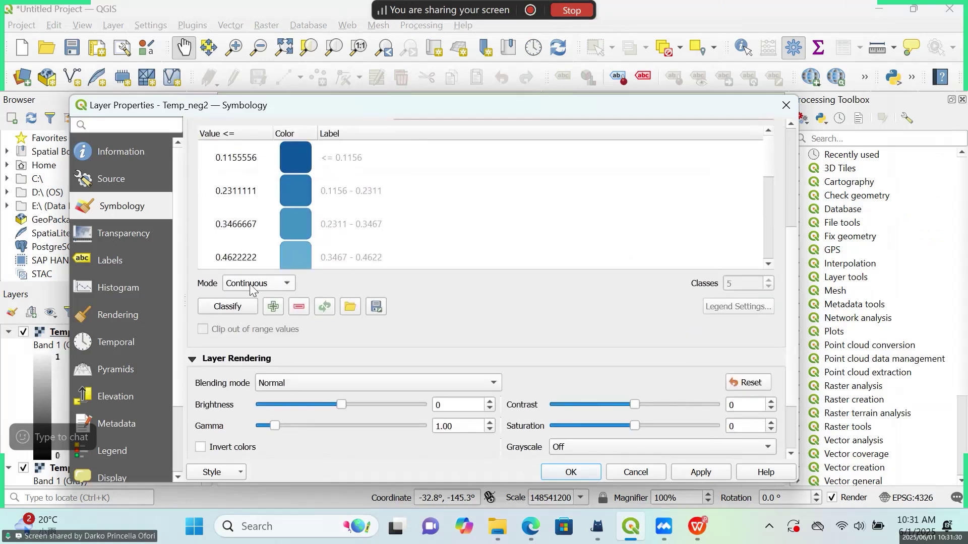
left_click(249, 285)
key("Return")
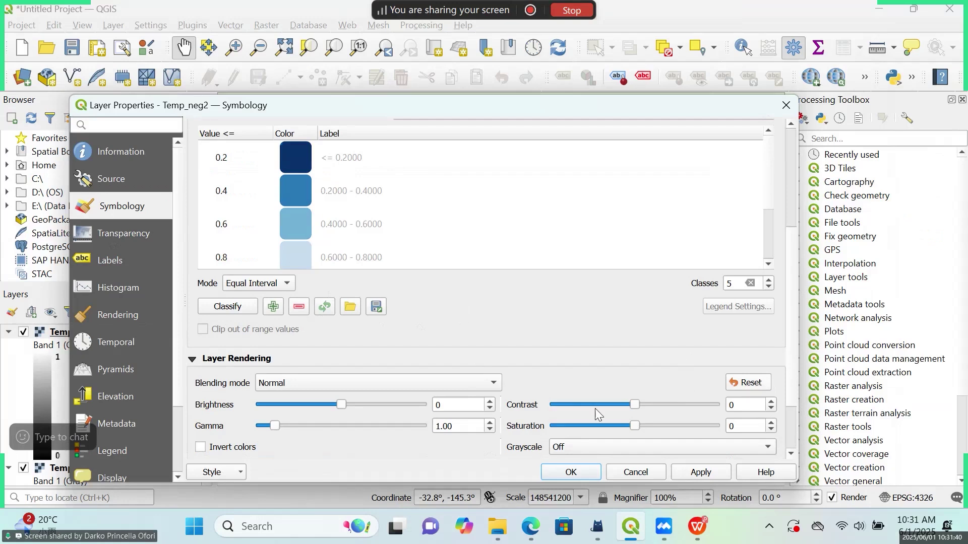
left_click(708, 476)
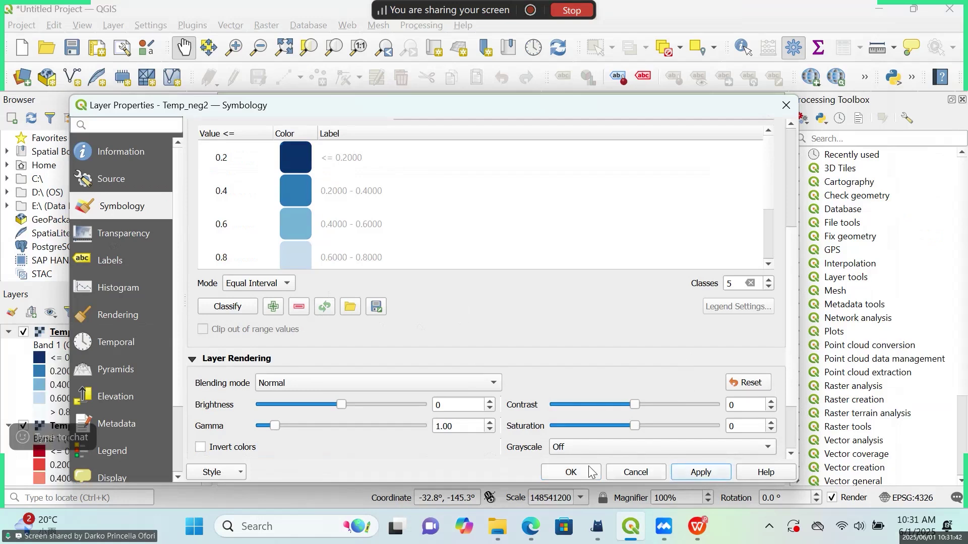
left_click(592, 472)
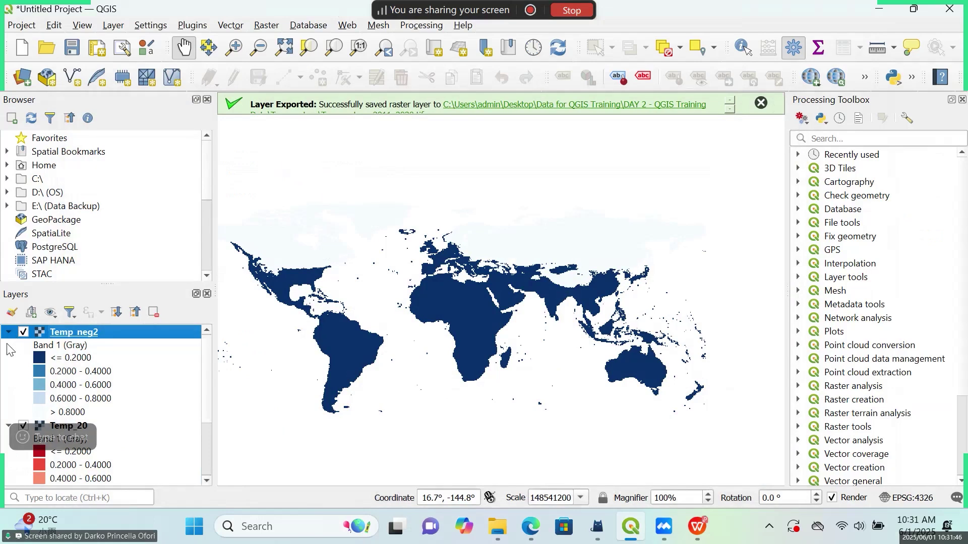
- Collapse the legends of Temp_neg2 and Temp_20 and hide both layers to expose the Temperature_2011_2020 raster
left_click(9, 332)
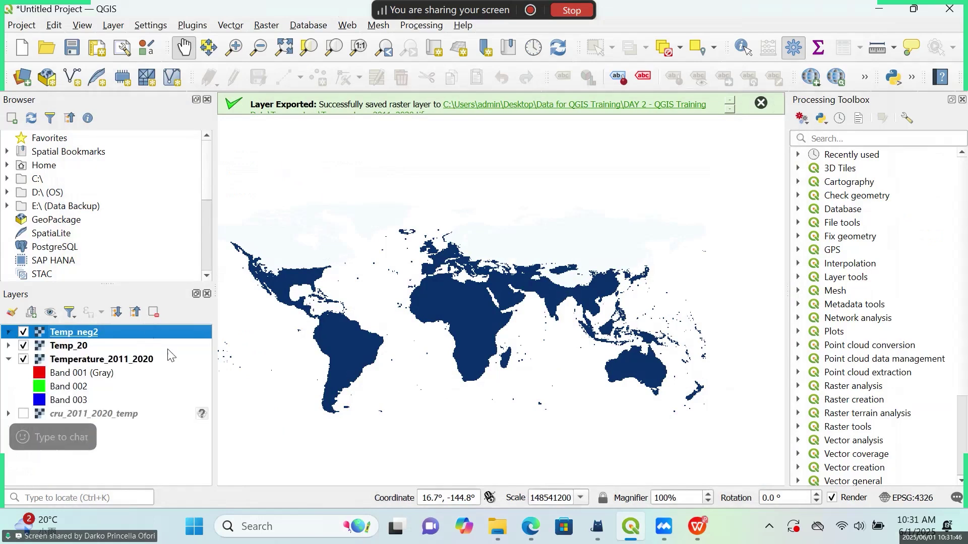
left_click(23, 333)
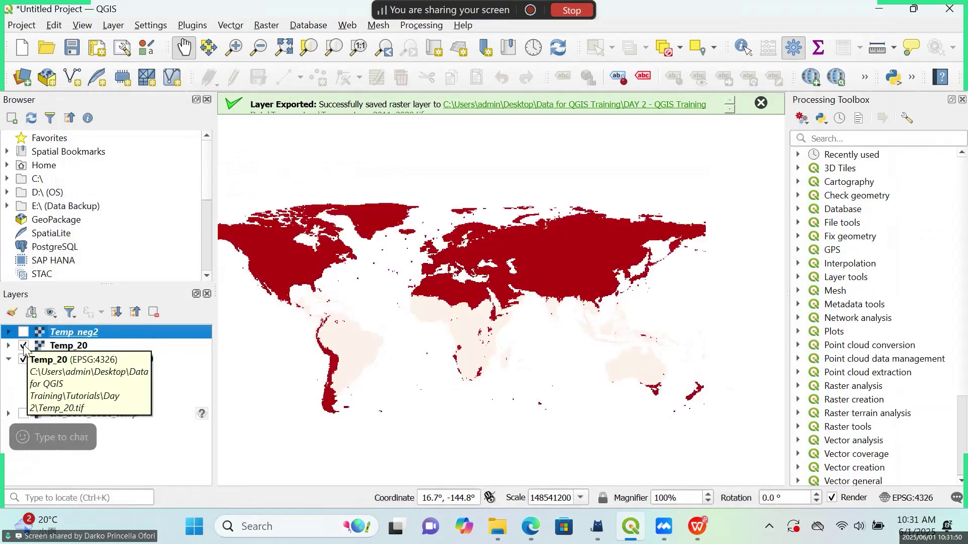
left_click(24, 346)
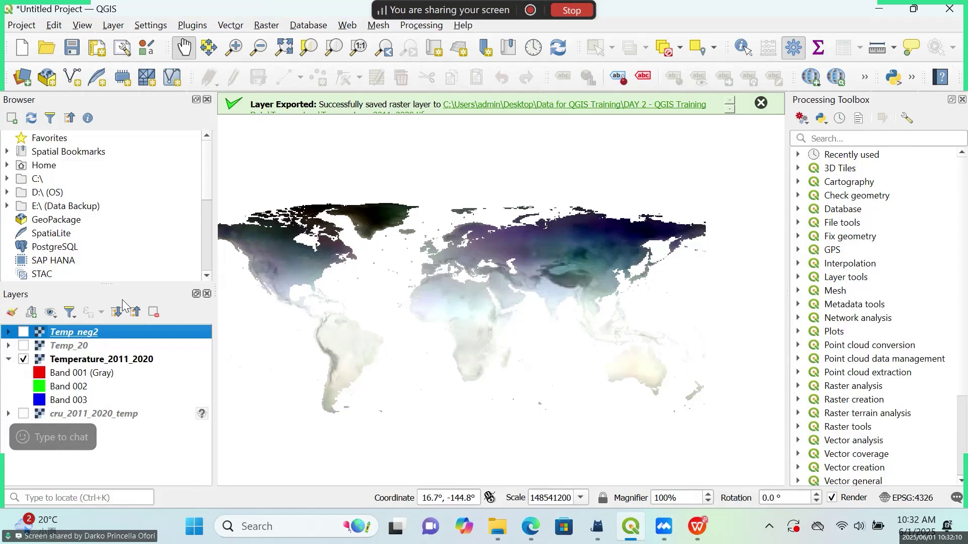
- Hide Temperature_2011_2020 and remove all four layers, Temp_neg2, Temp_20, Temperature_2011_2020 and cru_2011_2020_temp, from the project
left_click(102, 346)
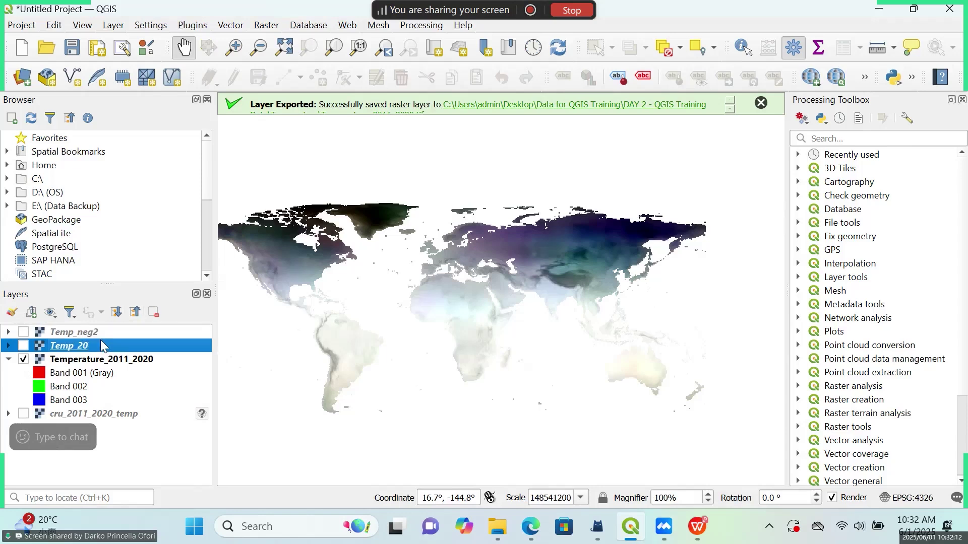
left_click(106, 332, "ctrl")
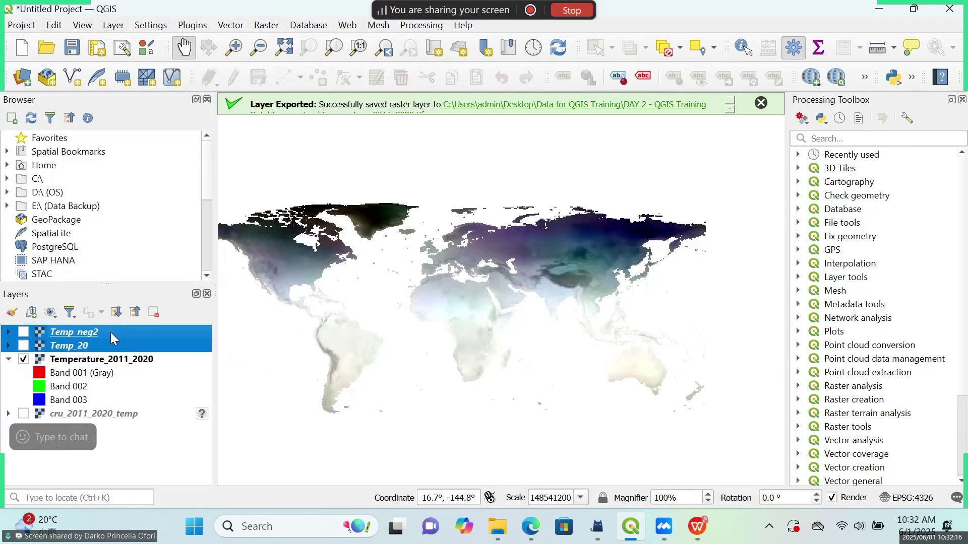
left_click(24, 359)
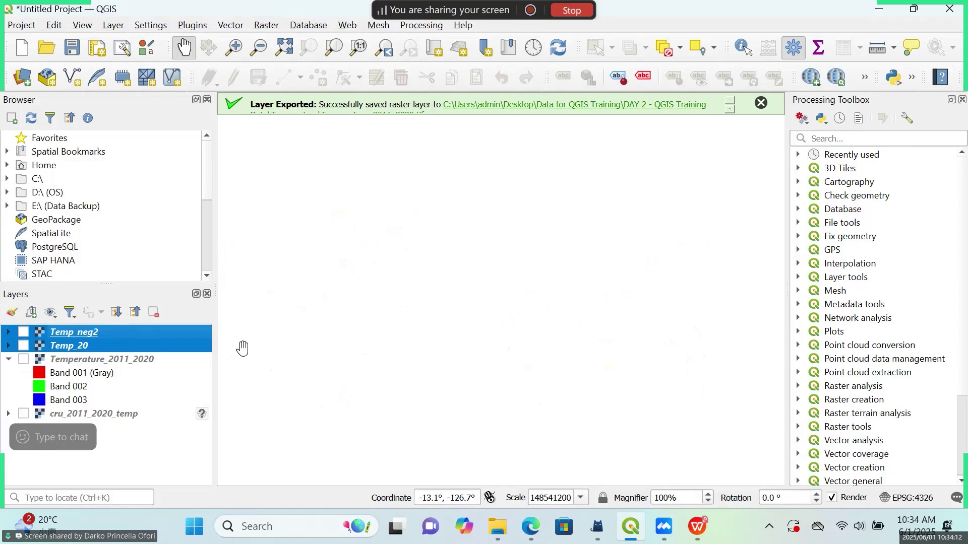
left_click(100, 360, "ctrl")
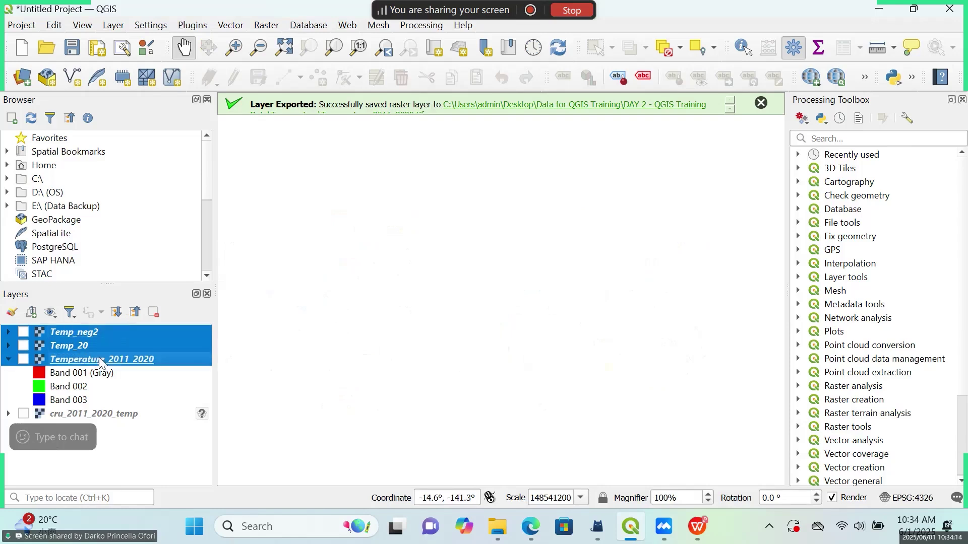
left_click(102, 413, "ctrl")
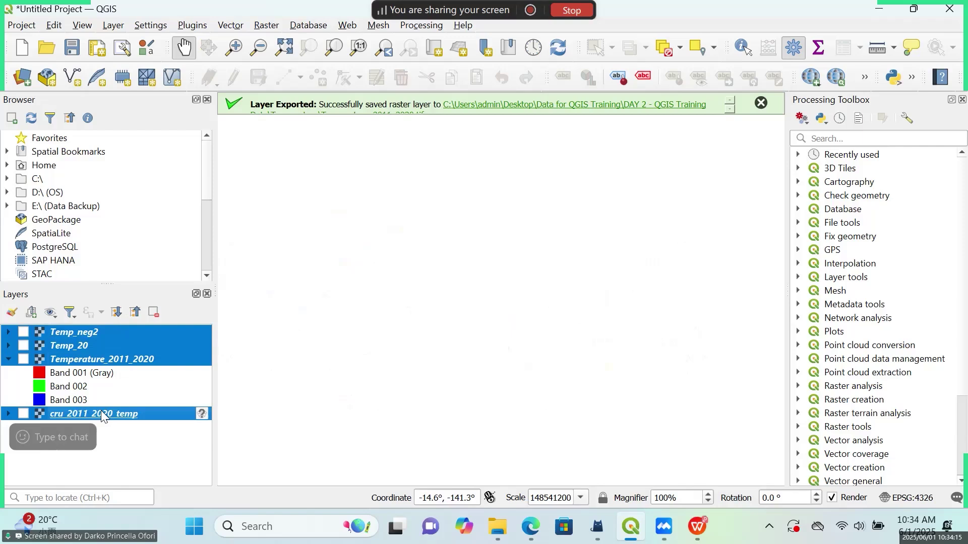
left_click(154, 312)
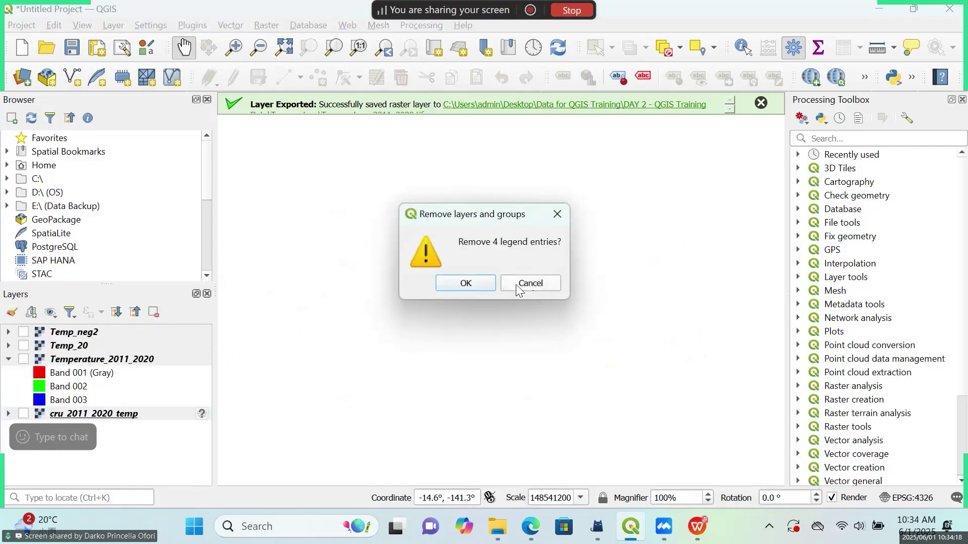
left_click(482, 283)
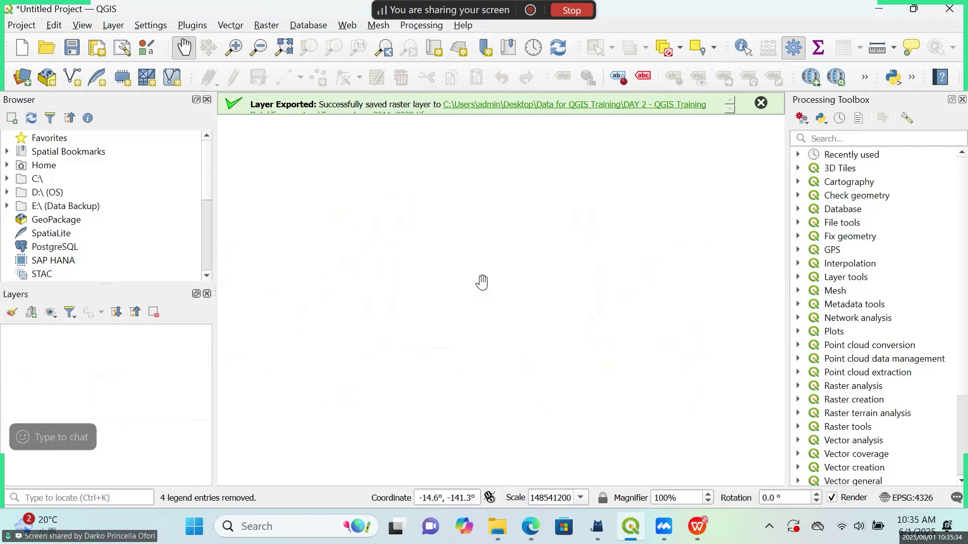
- Save the emptied project as DAY 3 in the Day 2 folder and dismiss the layer export message
left_click(75, 51)
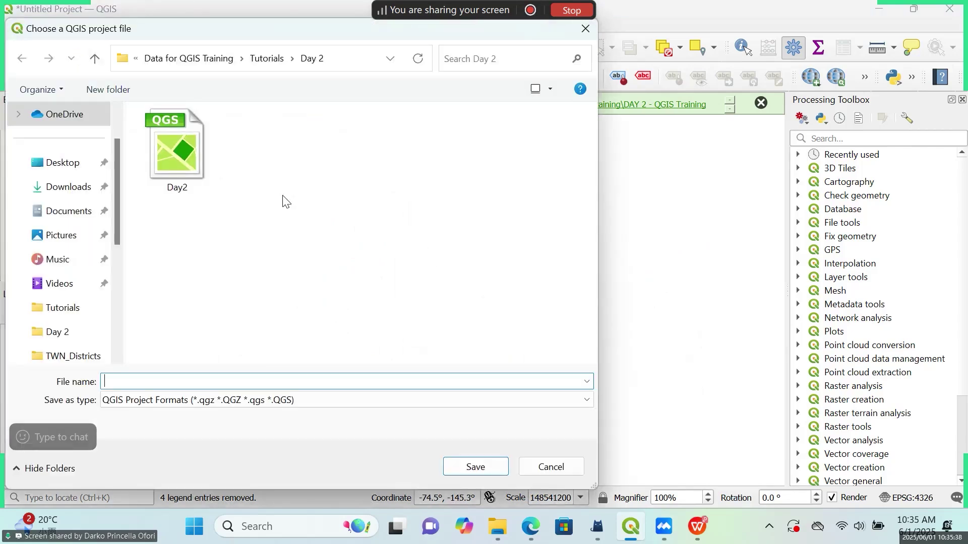
type("DAY 3")
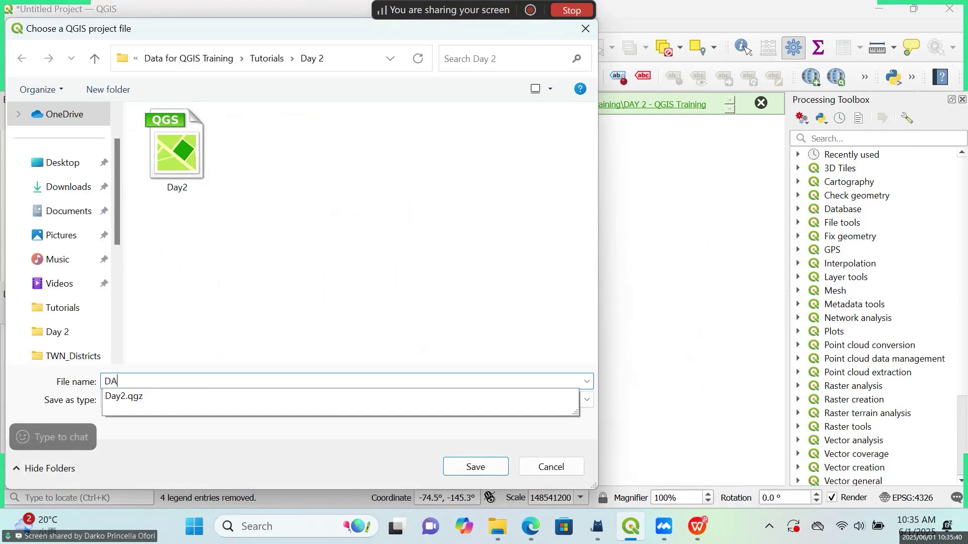
left_click(466, 458)
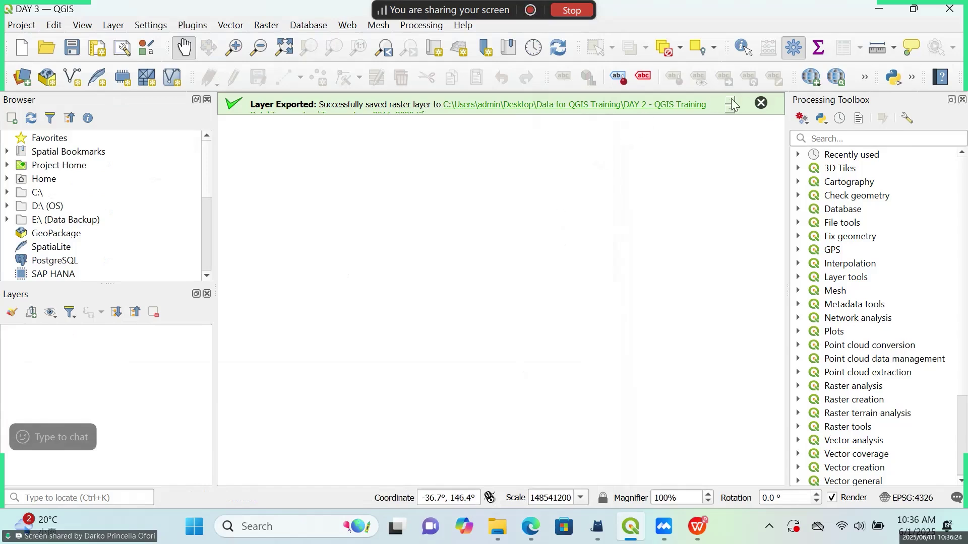
left_click(760, 104)
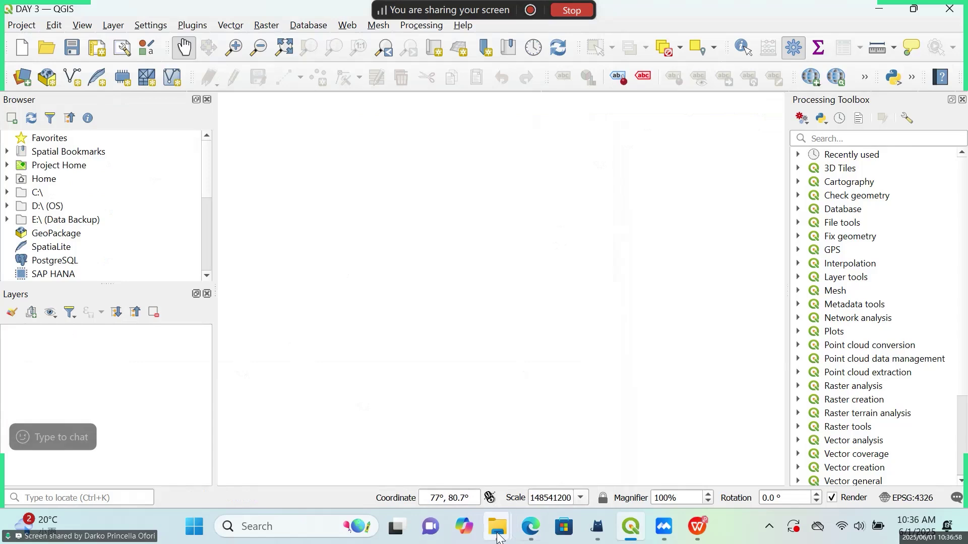
- Switch to File Explorer and examine the Landsat band files in the LC09_L2SP_117044_20250324_20250325_02_T1 folder under DAY 3, then minimize the window
mouse_move(498, 537)
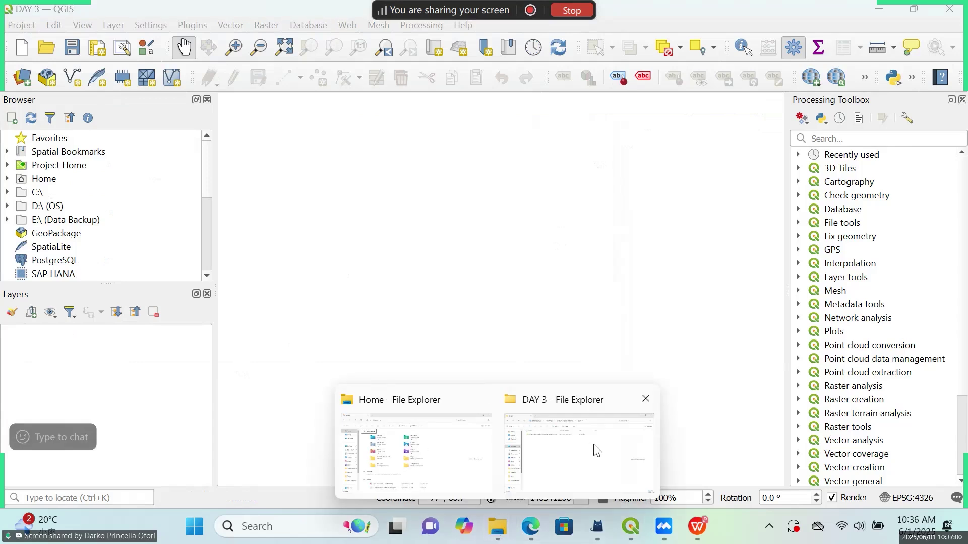
left_click(574, 458)
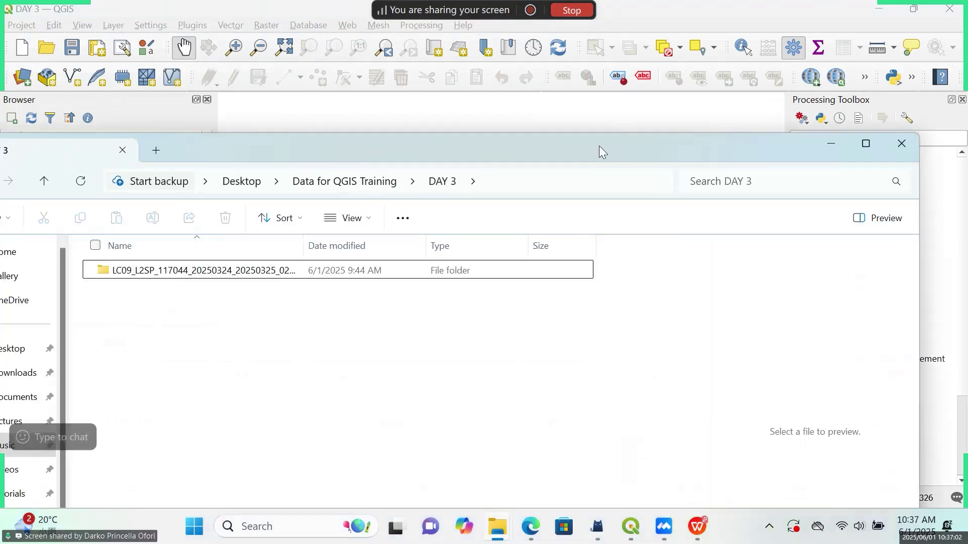
left_click_drag(307, 150, 356, 91)
left_click_drag(631, 100, 336, 83)
double_click(308, 206)
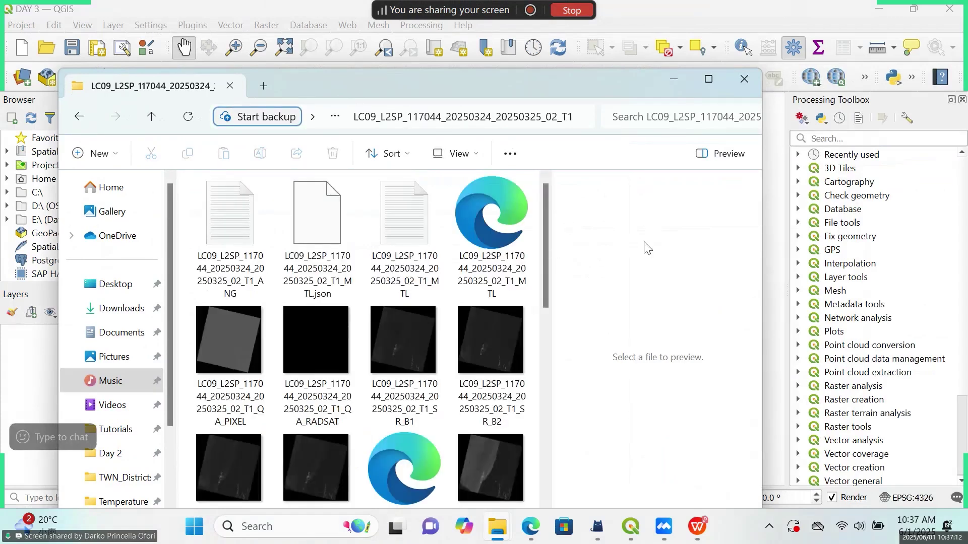
left_click_drag(607, 74, 598, 54)
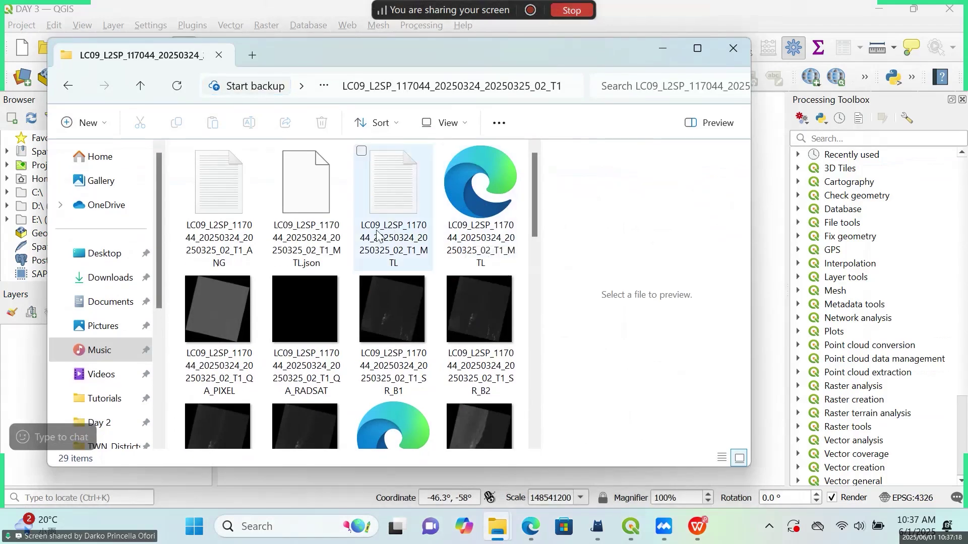
left_click_drag(530, 226, 544, 353)
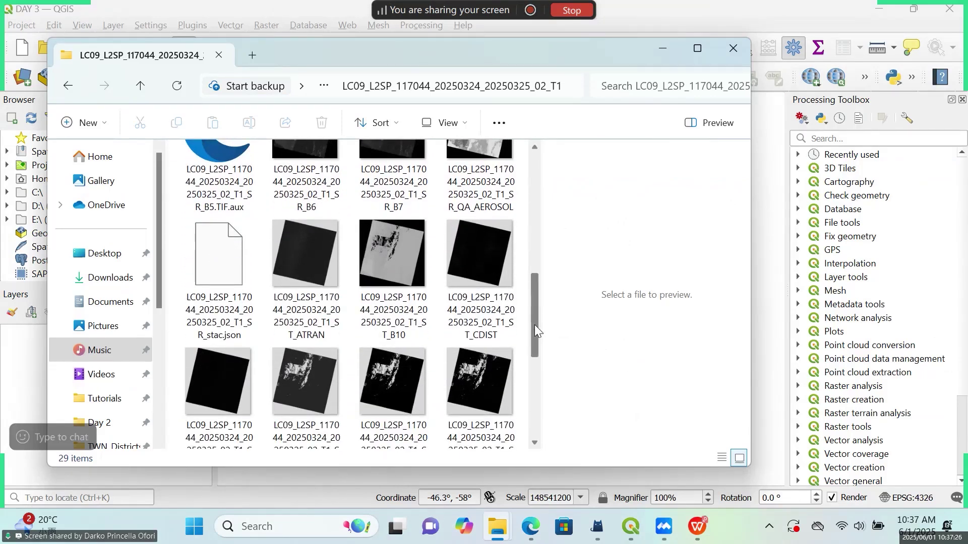
mouse_move(309, 211)
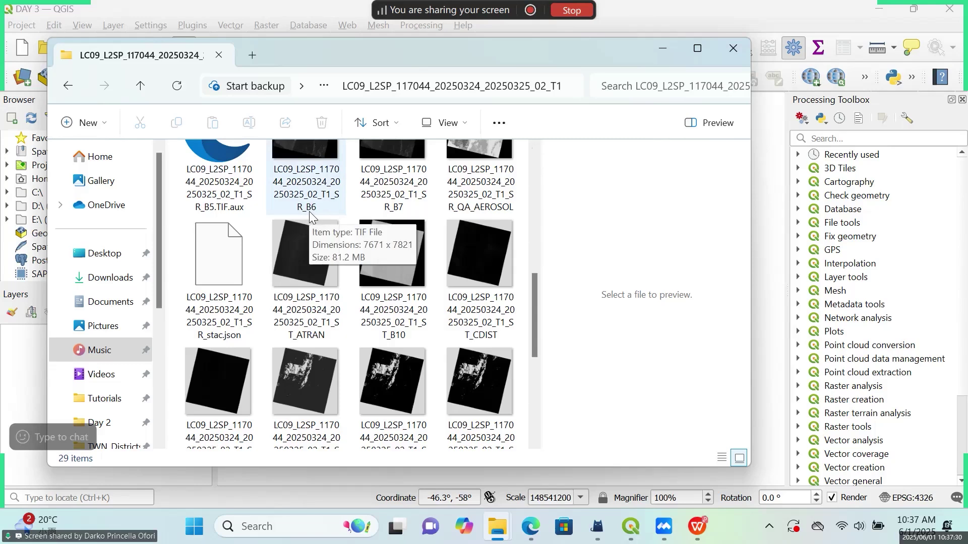
left_click_drag(534, 289, 525, 160)
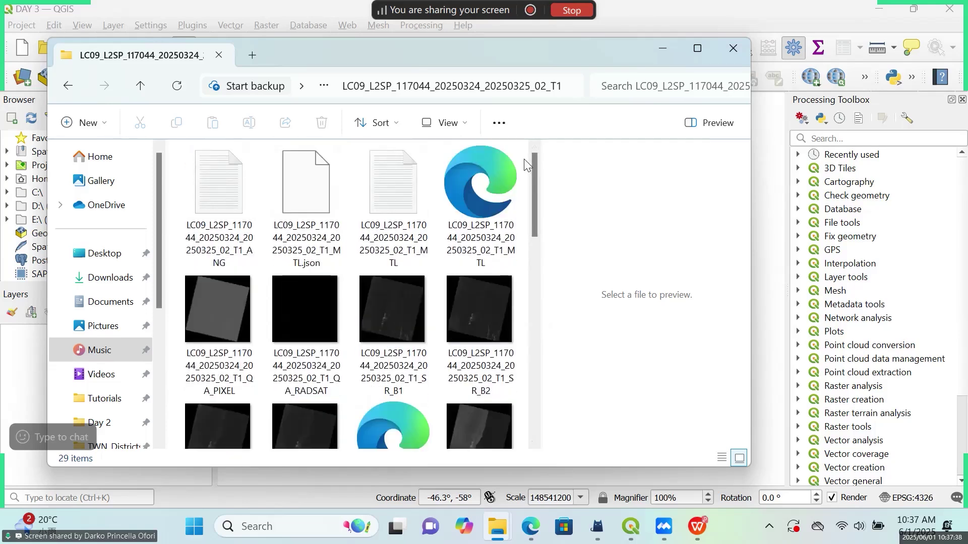
left_click_drag(530, 171, 558, 179)
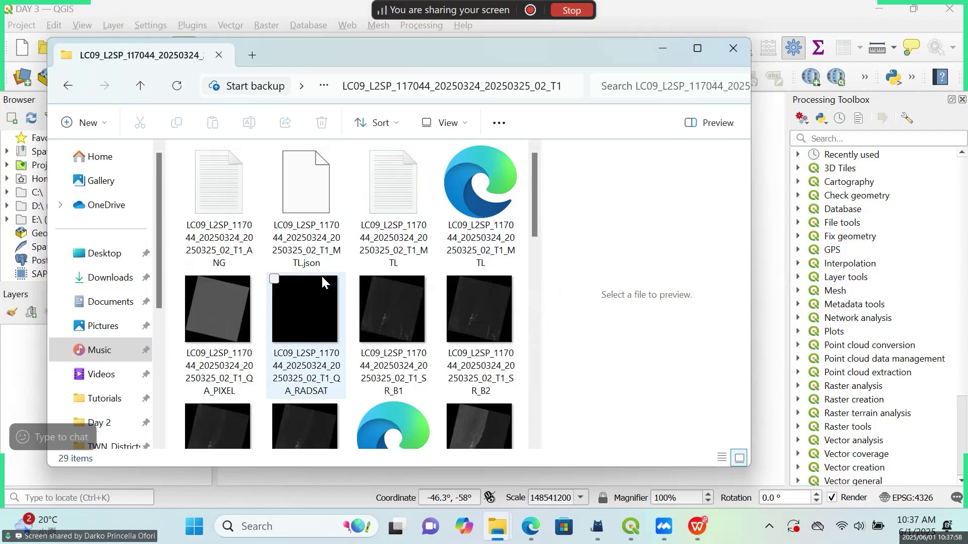
left_click(651, 48)
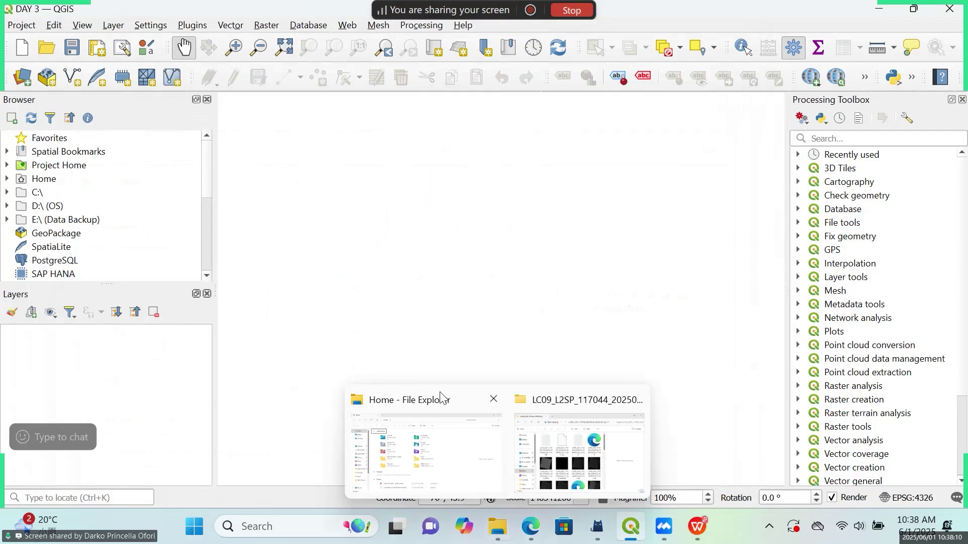
- Start adding a raster layer and browse to the LC09_L2SP_117044_20250324_20250325_02_T1 folder inside Desktop, Data for QGIS Training, DAY 3
left_click(29, 86)
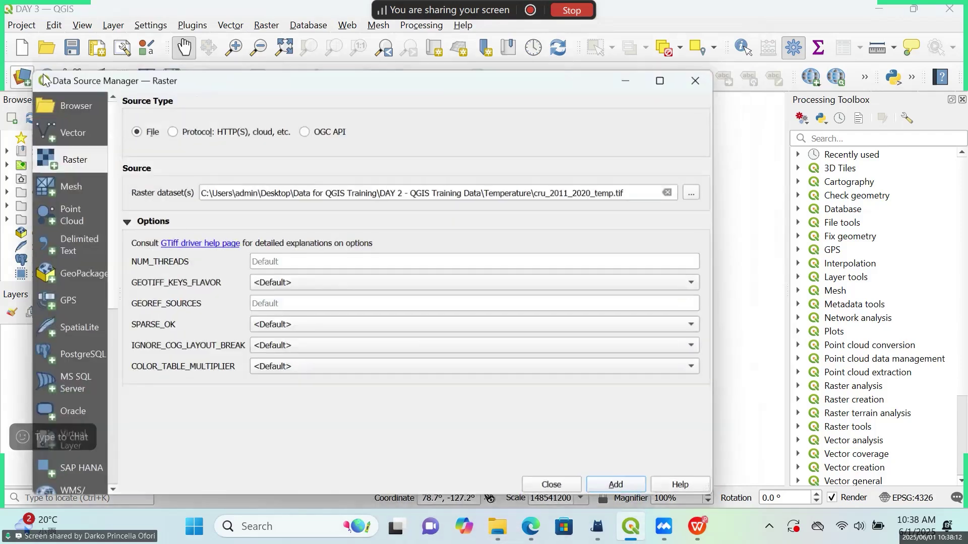
left_click_drag(341, 74, 584, 49)
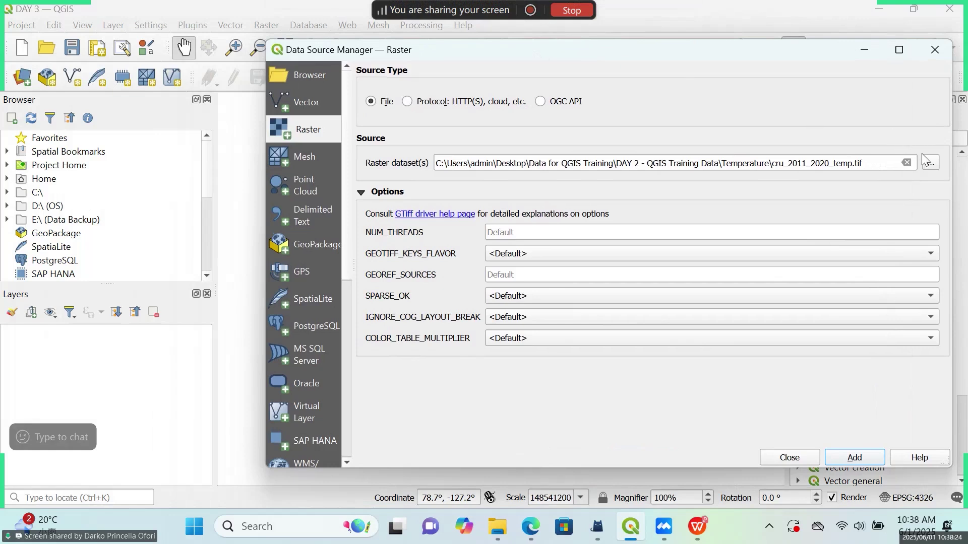
left_click(933, 162)
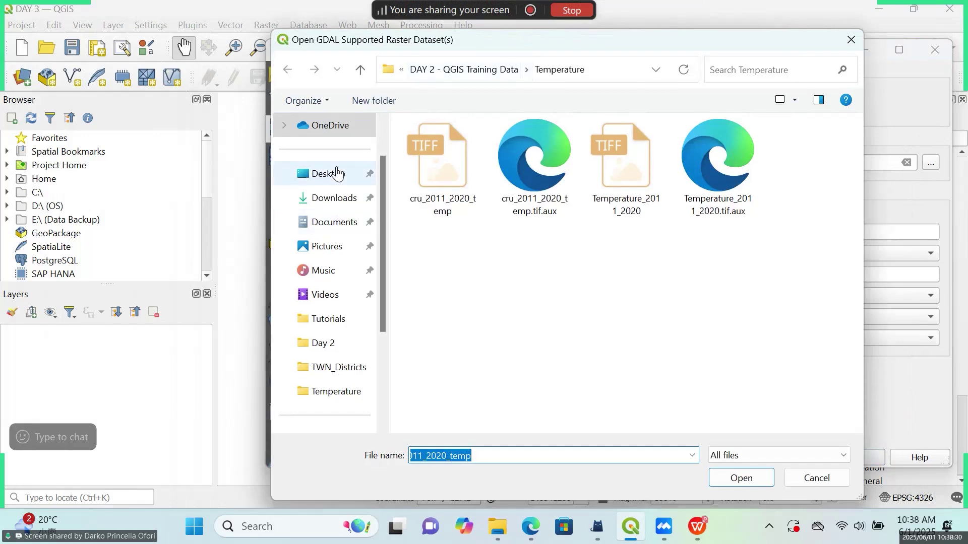
left_click(320, 183)
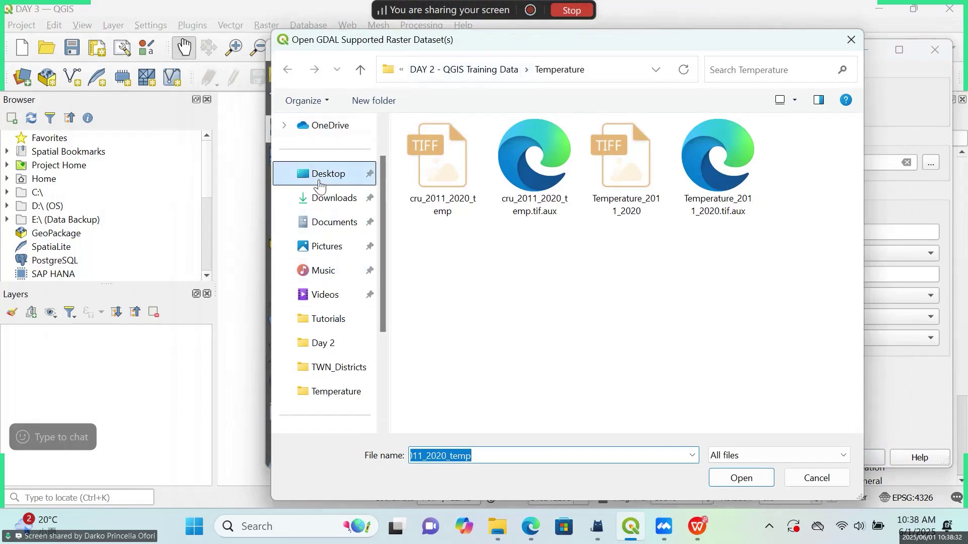
double_click(517, 167)
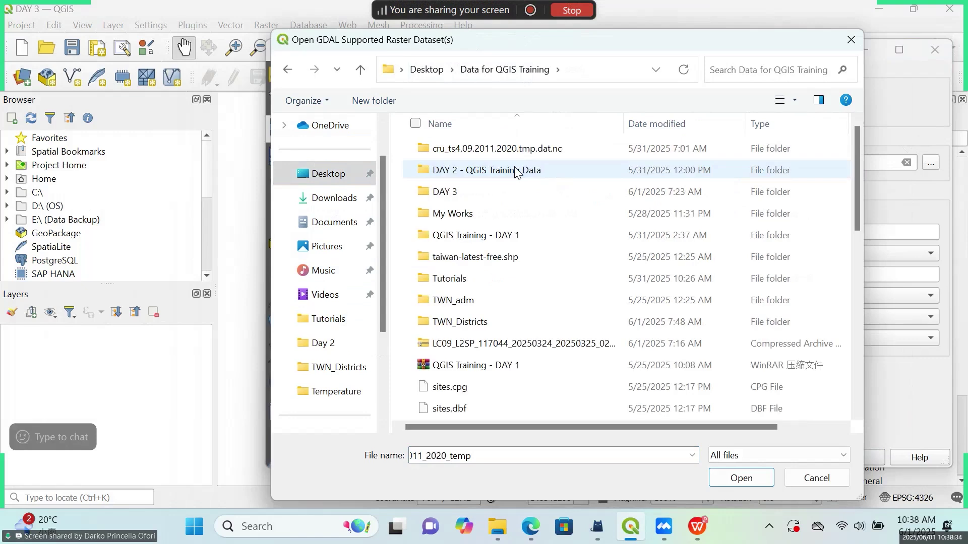
double_click(501, 192)
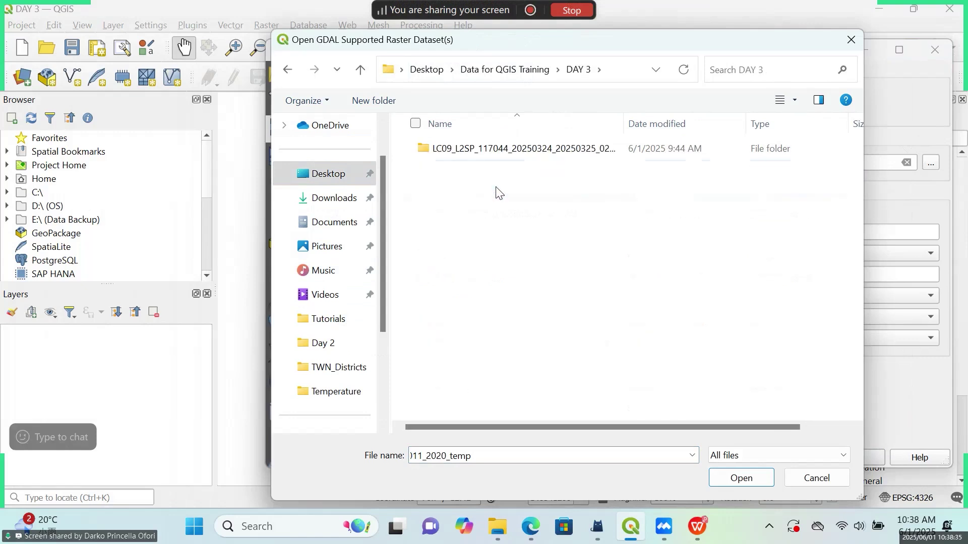
double_click(492, 151)
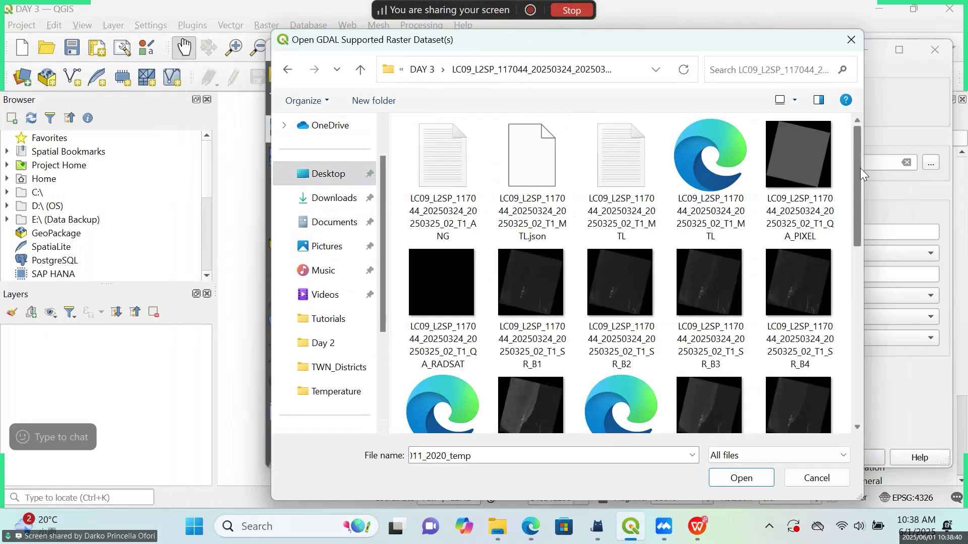
- Select the Landsat band rasters SR_B3, SR_B4, SR_B5 and SR_B6, add them to the project and close the Data Source Manager
left_click_drag(860, 168, 856, 237)
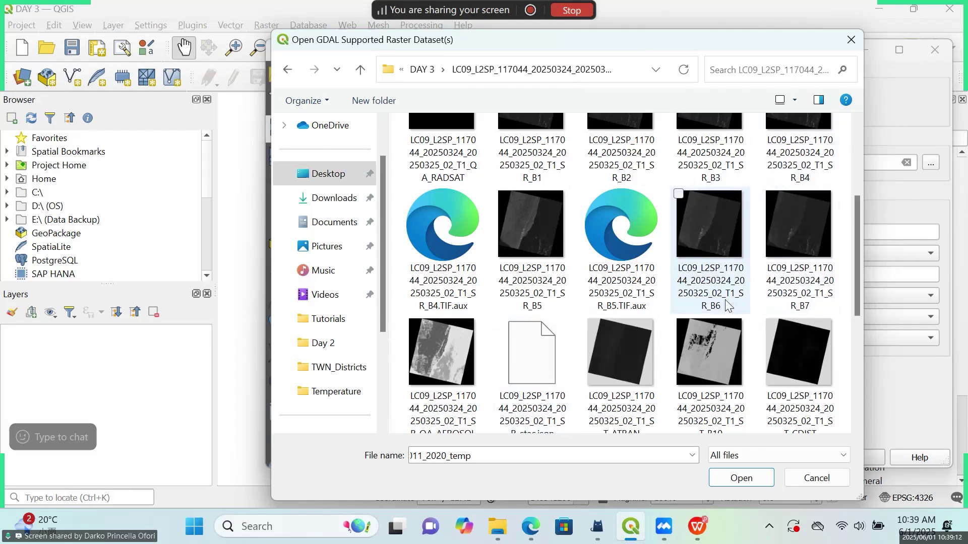
left_click_drag(855, 282, 863, 258)
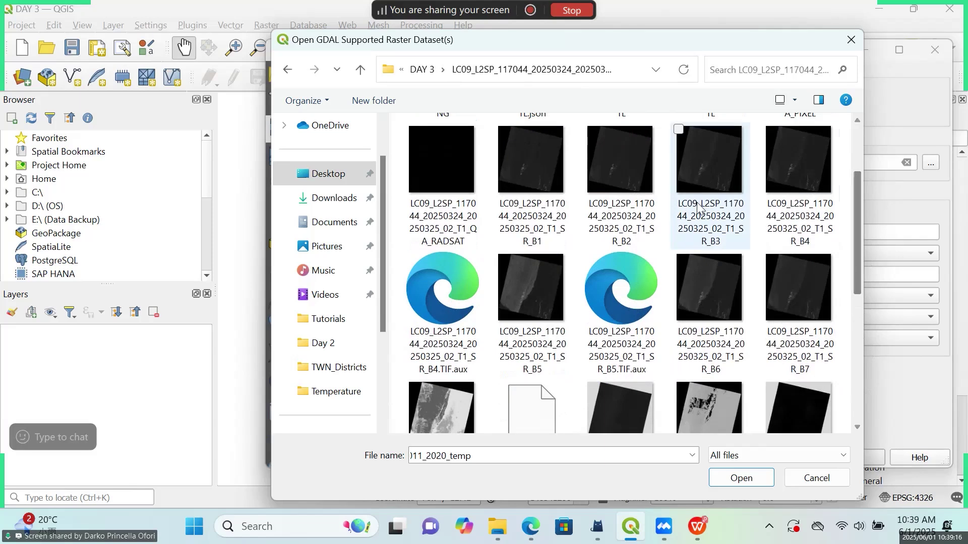
left_click(698, 161)
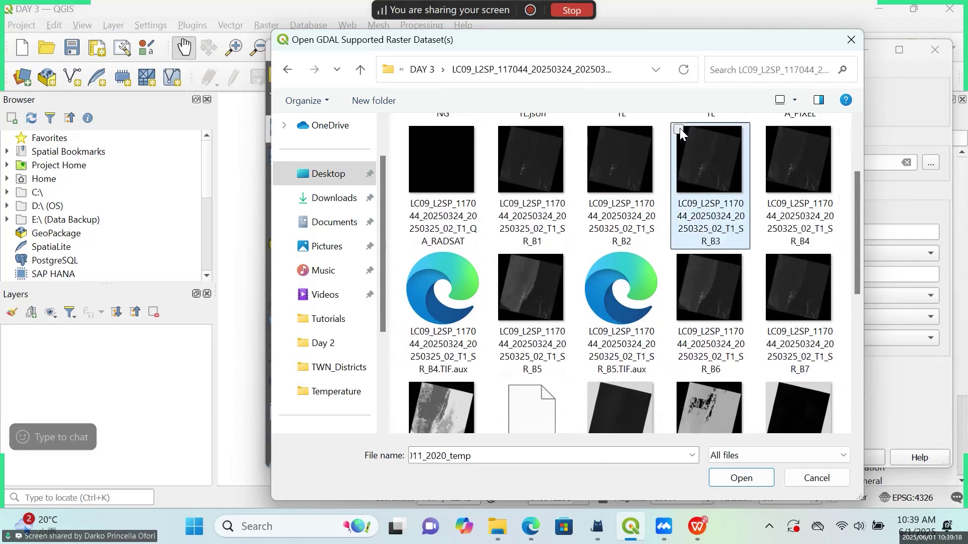
left_click(766, 131, "ctrl")
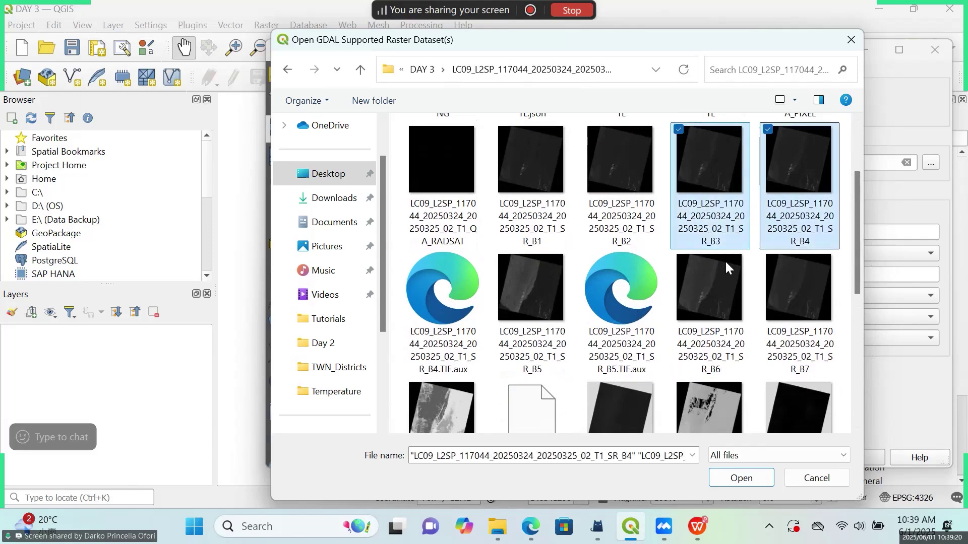
left_click(501, 259)
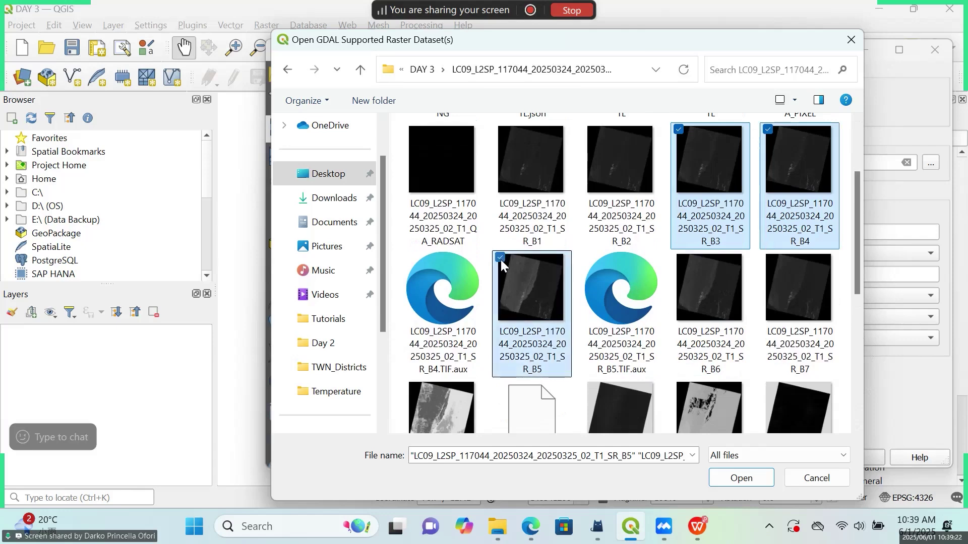
left_click(678, 258)
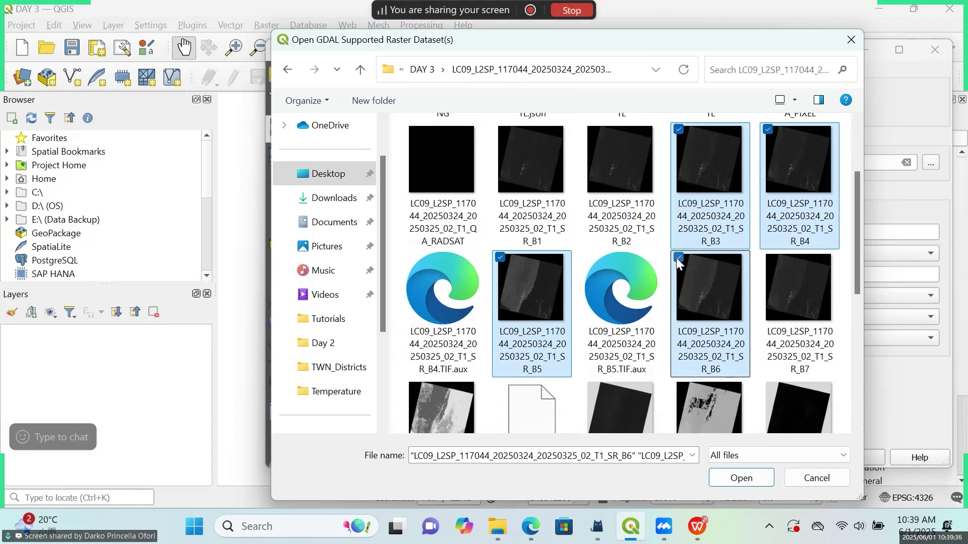
left_click(728, 480)
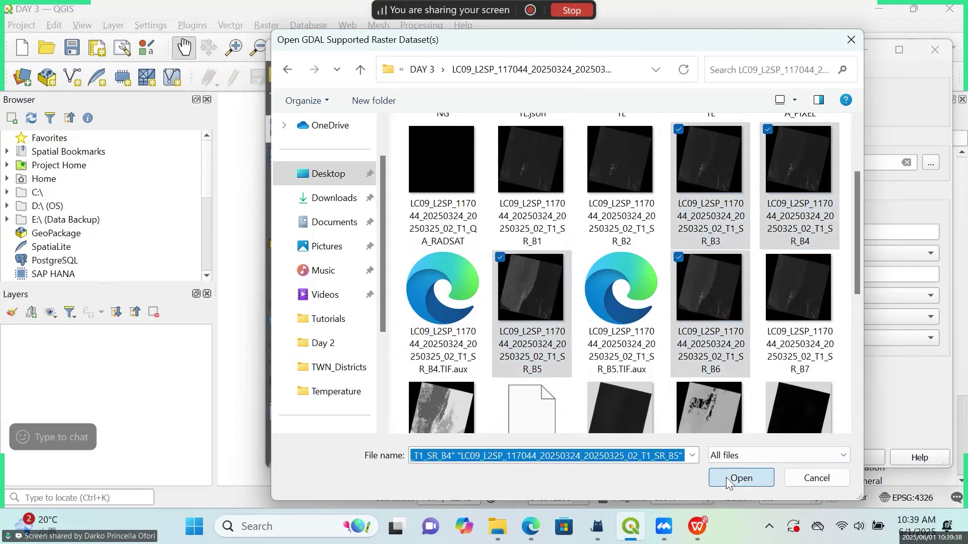
left_click(839, 459)
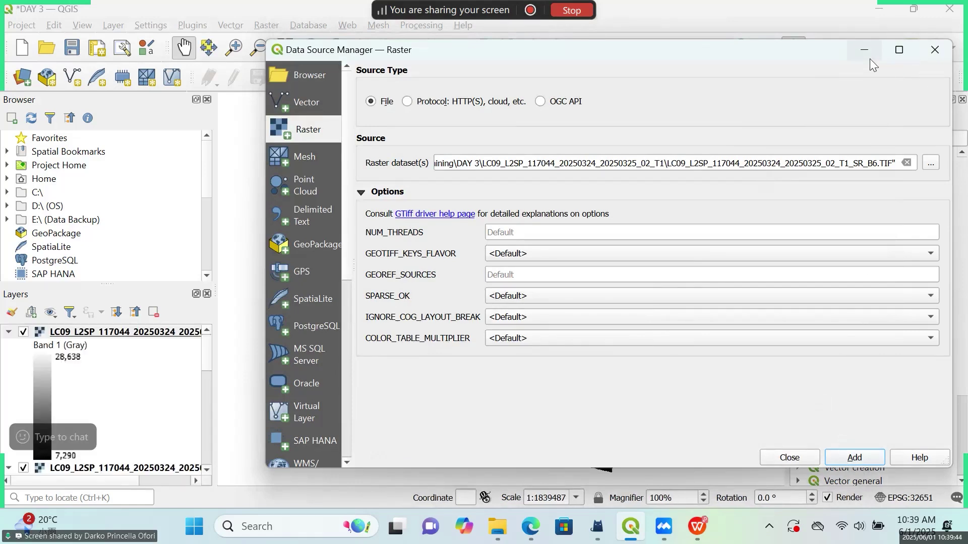
left_click(935, 50)
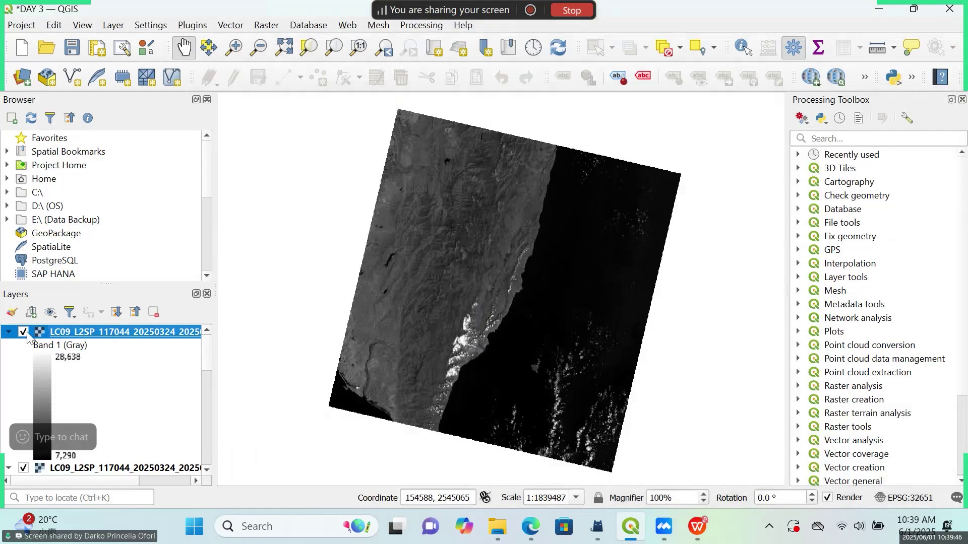
- Collapse the legends of the four Landsat band layers, widen the Layers panel to show their full names, and clear the layer selection
left_click(9, 332)
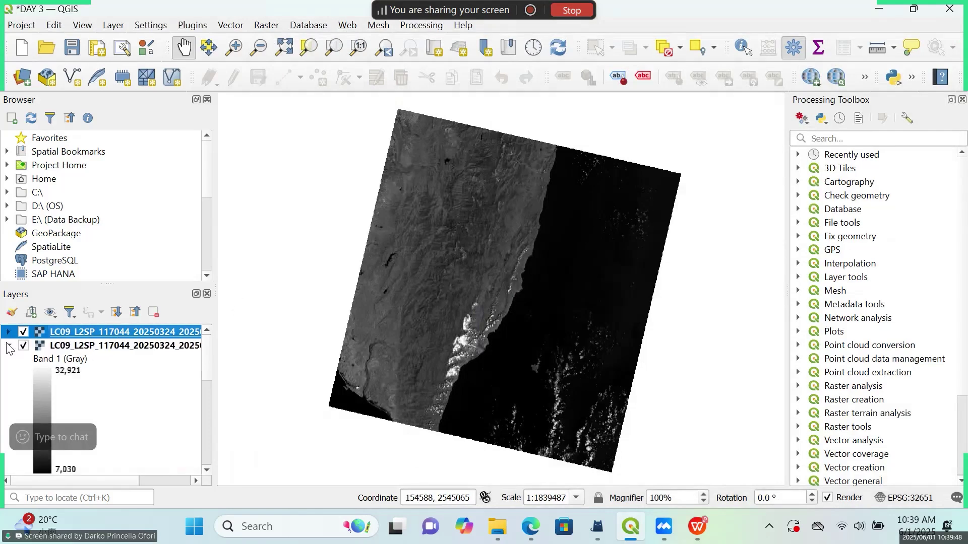
left_click(9, 345)
left_click(9, 359)
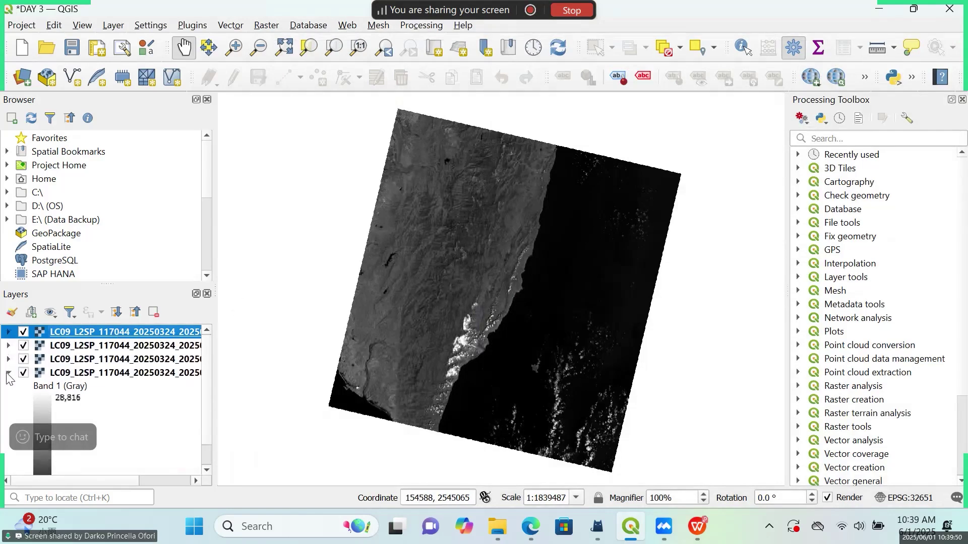
left_click(7, 373)
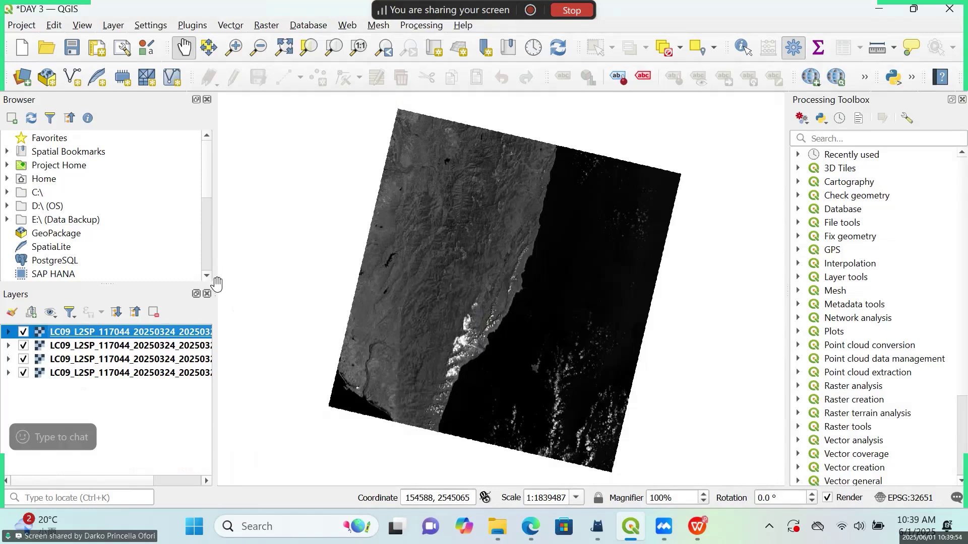
left_click_drag(217, 295, 322, 293)
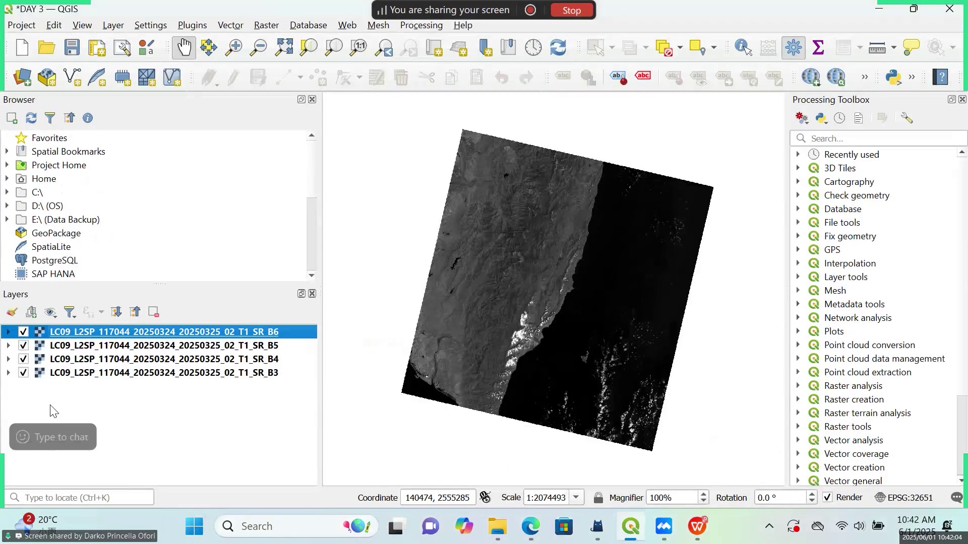
left_click(169, 427)
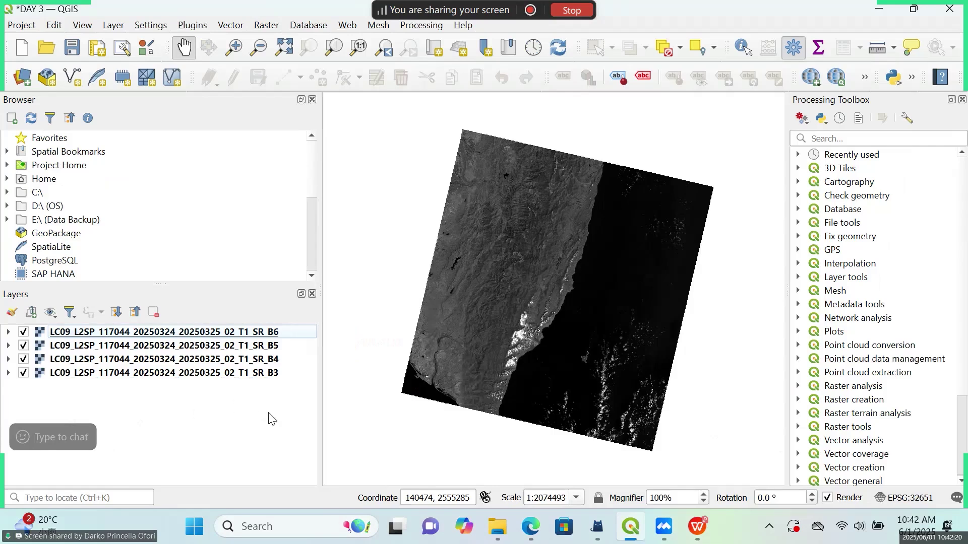
- Review the source properties of the SR_B6 raster layer and close them without changes
double_click(262, 335)
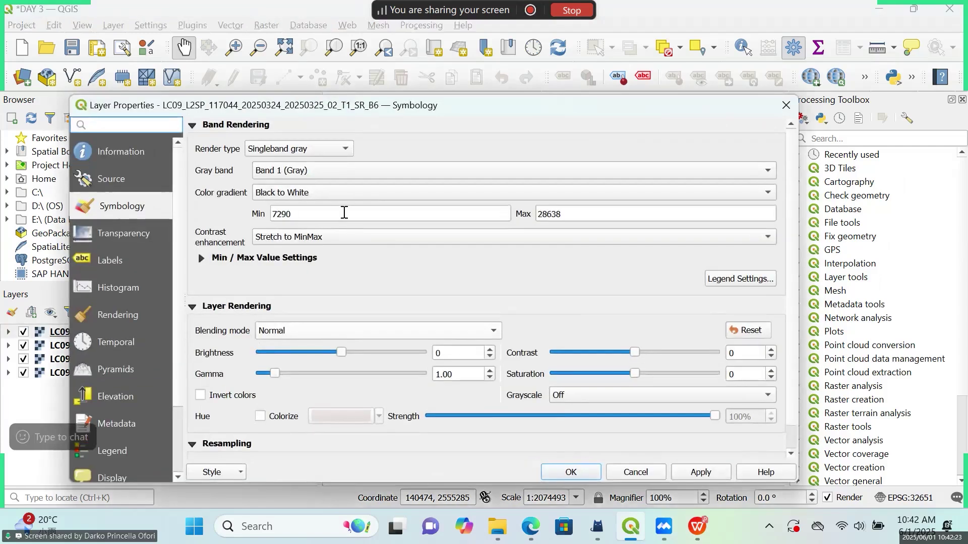
left_click(126, 183)
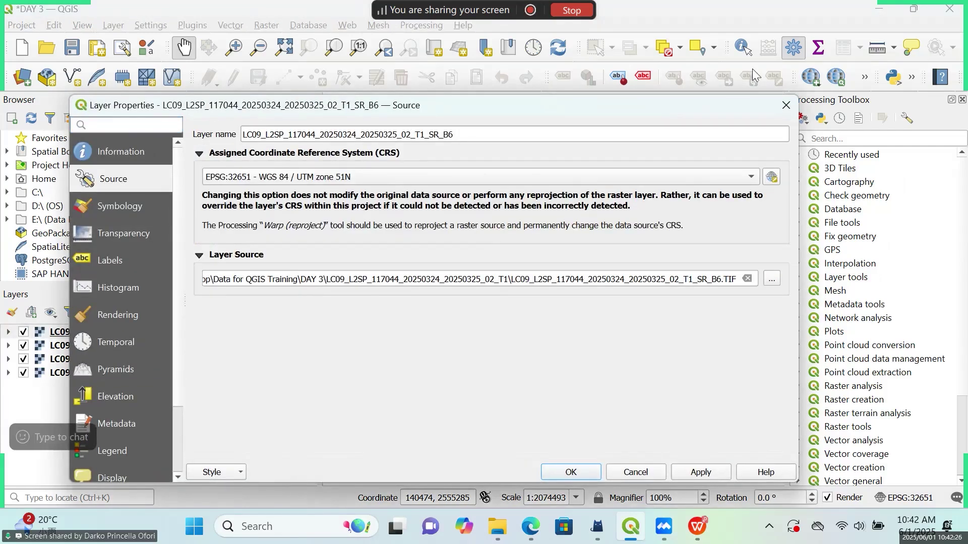
left_click(785, 106)
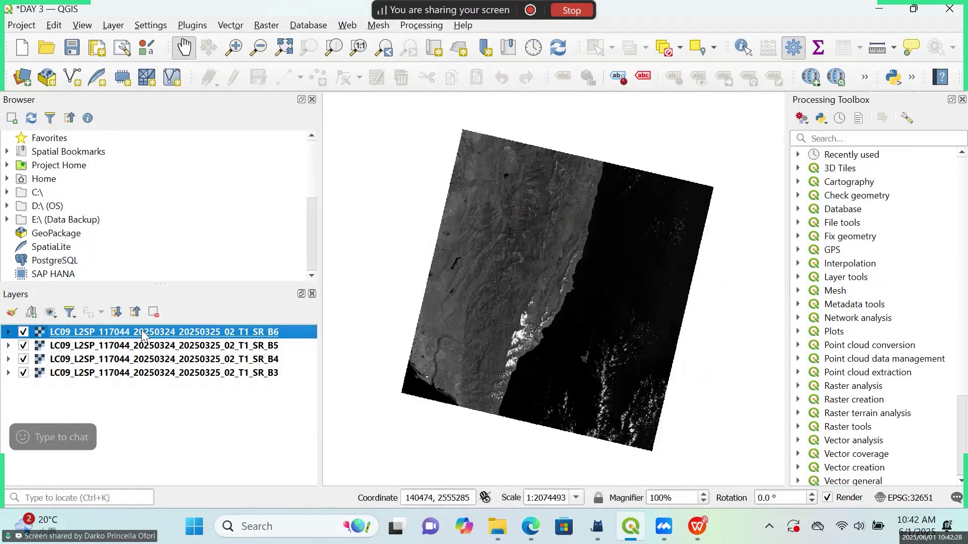
- Rename the LC09_L2SP_117044_20250324_20250325_02_T1_SR_B6 layer as Band 6 in its source properties
double_click(141, 336)
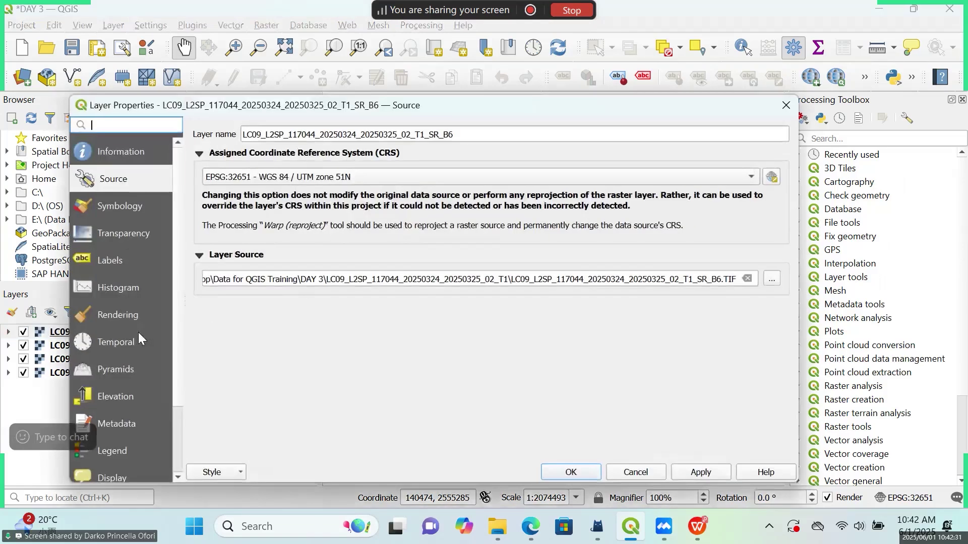
left_click_drag(424, 104, 637, 70)
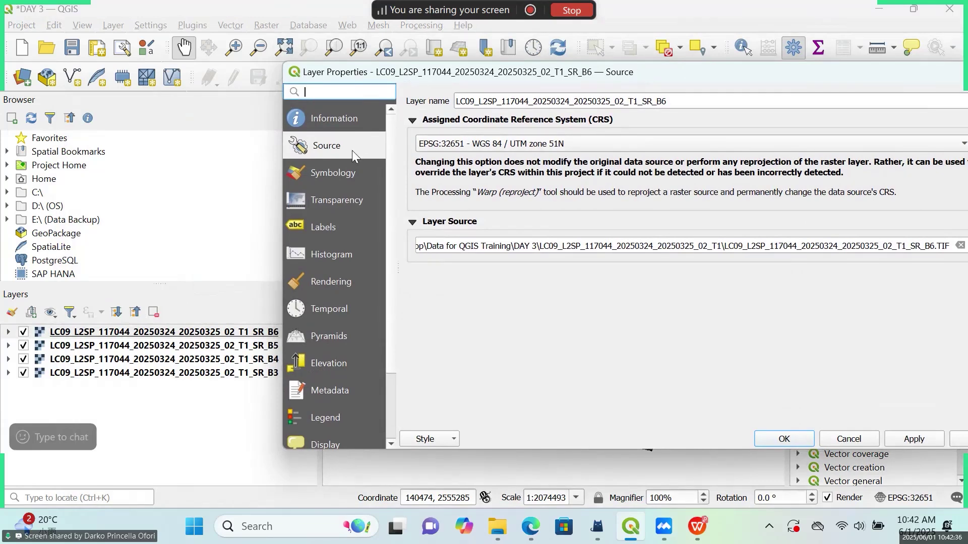
left_click(661, 103)
left_click_drag(661, 106, 455, 105)
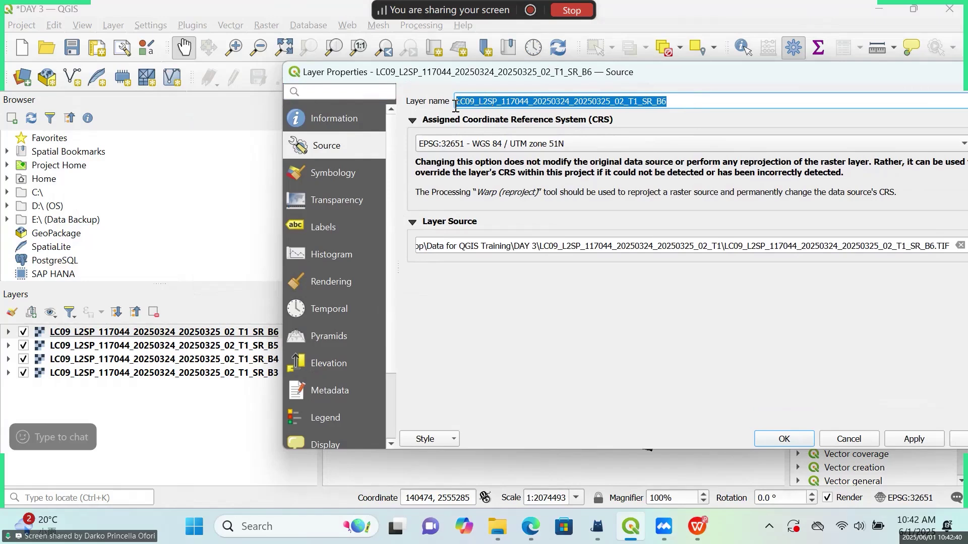
type("B")
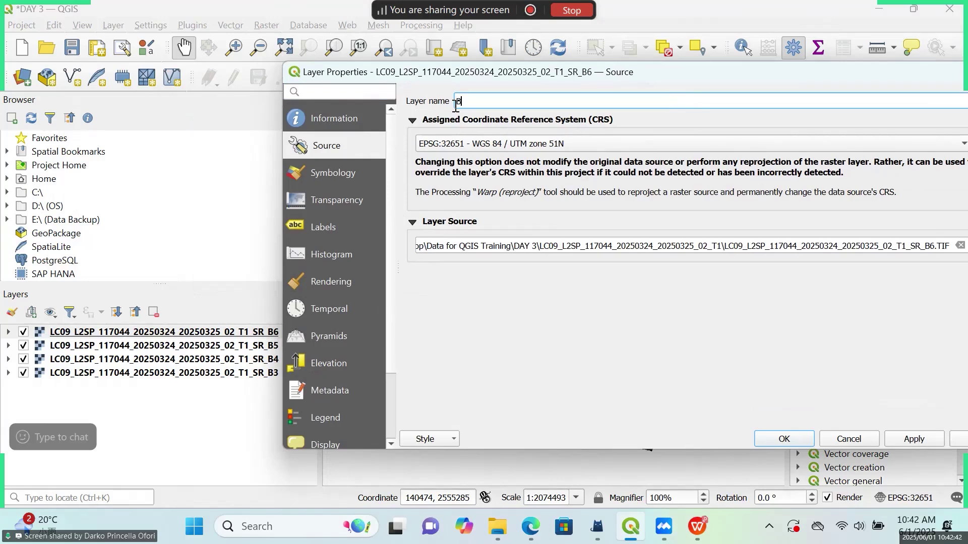
type("and 6")
left_click(796, 435)
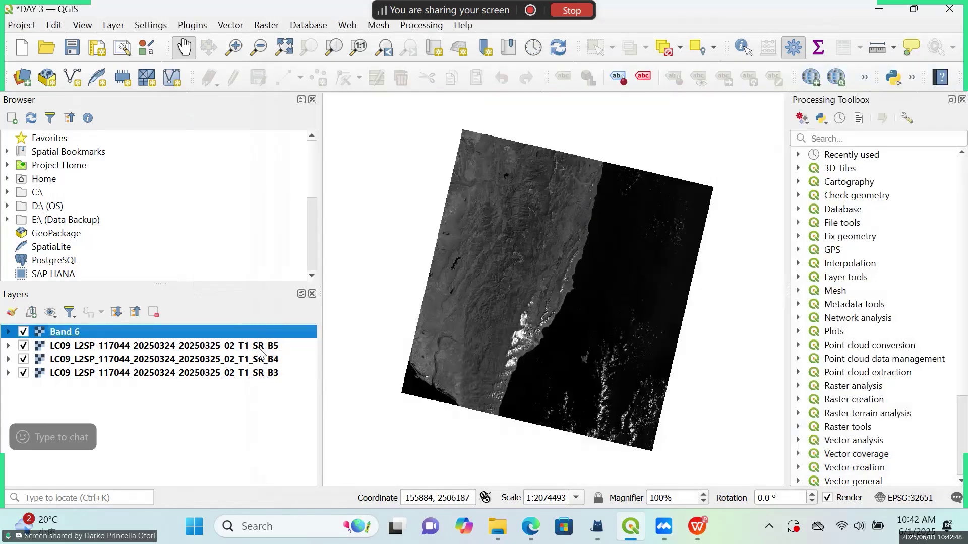
- Rename the layer ending in SR_B5 as Band 5 through its source properties
double_click(259, 349)
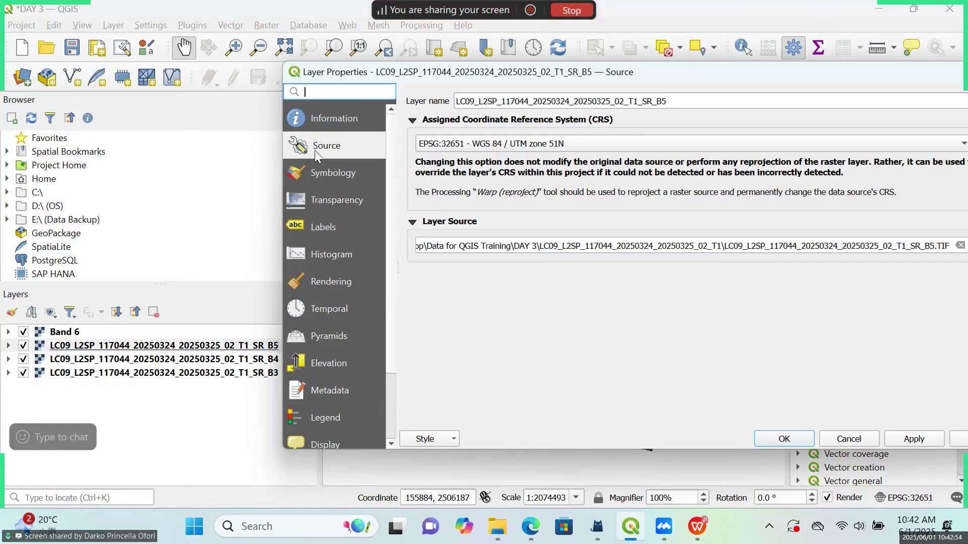
left_click_drag(682, 101, 453, 100)
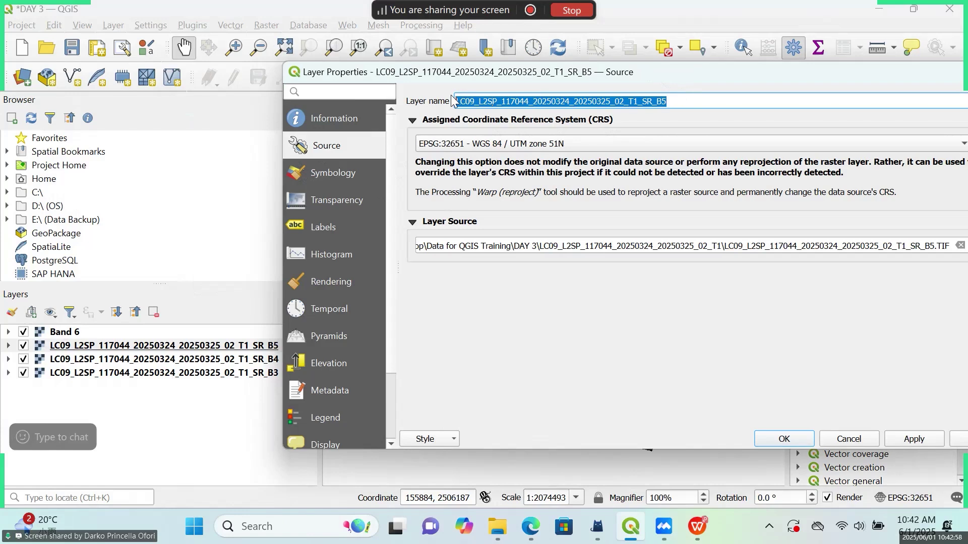
type("B")
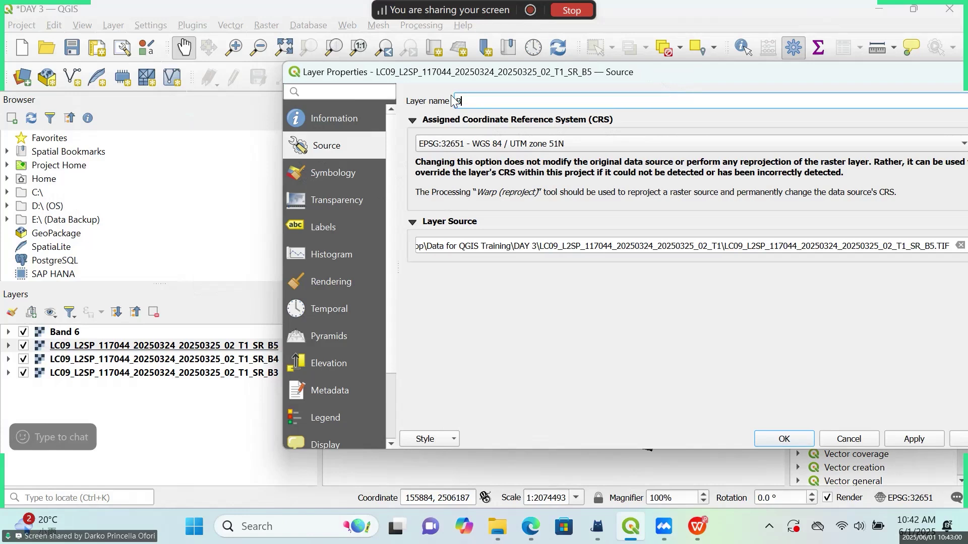
type("and 5")
left_click(784, 438)
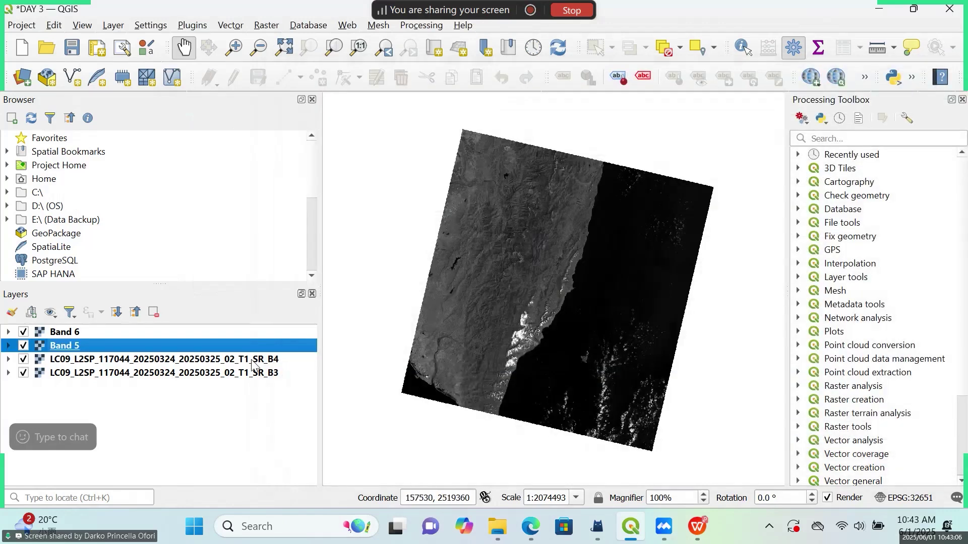
- Rename the layer ending in SR_B4 as Band 4 through its source properties
left_click(251, 364)
double_click(251, 365)
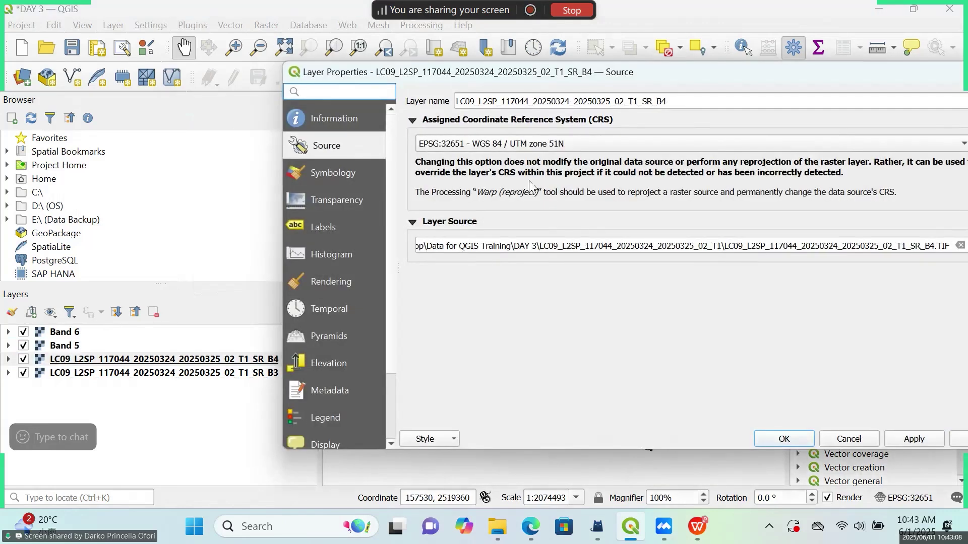
left_click_drag(705, 103, 455, 104)
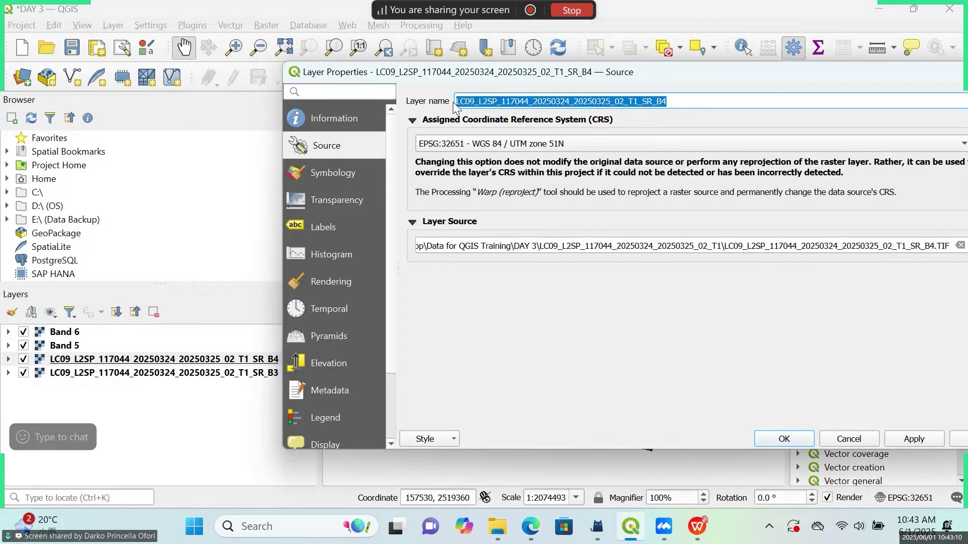
type("Band 4")
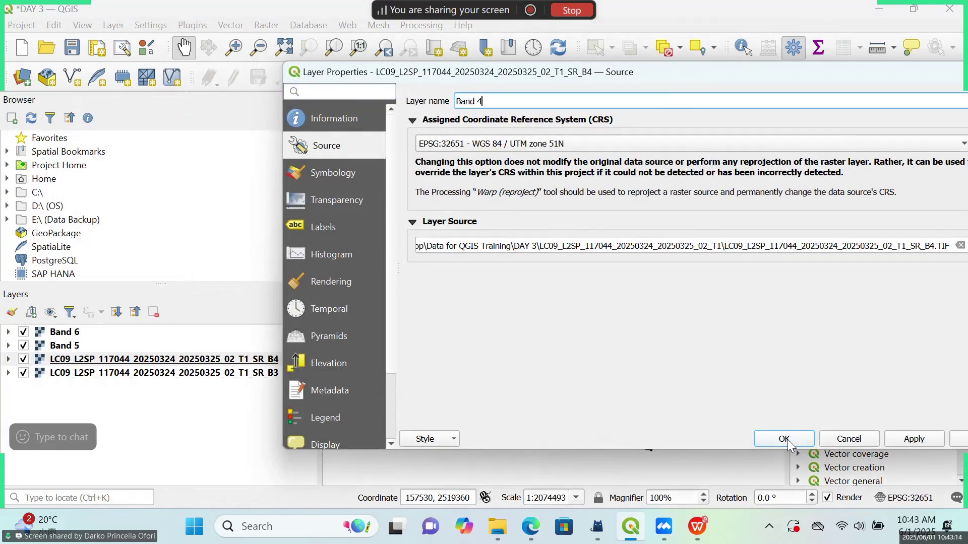
left_click(785, 439)
- Rename the layer ending in SR_B3 as Band 3 through its source properties
left_click(257, 374)
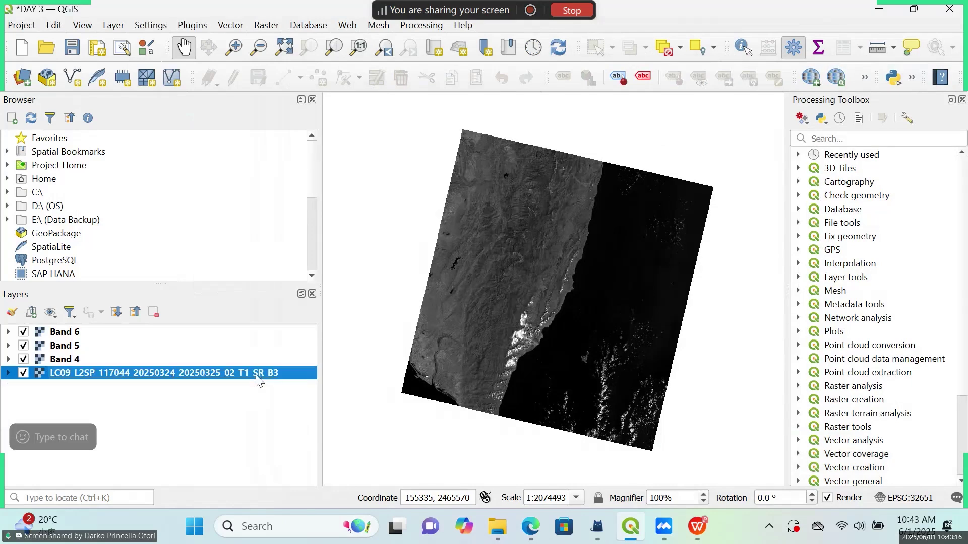
double_click(258, 379)
left_click_drag(678, 102, 483, 101)
key("BackSpace")
key("BackSpace")
key("BackSpace")
key("BackSpace")
key("BackSpace")
key("BackSpace")
key("BackSpace")
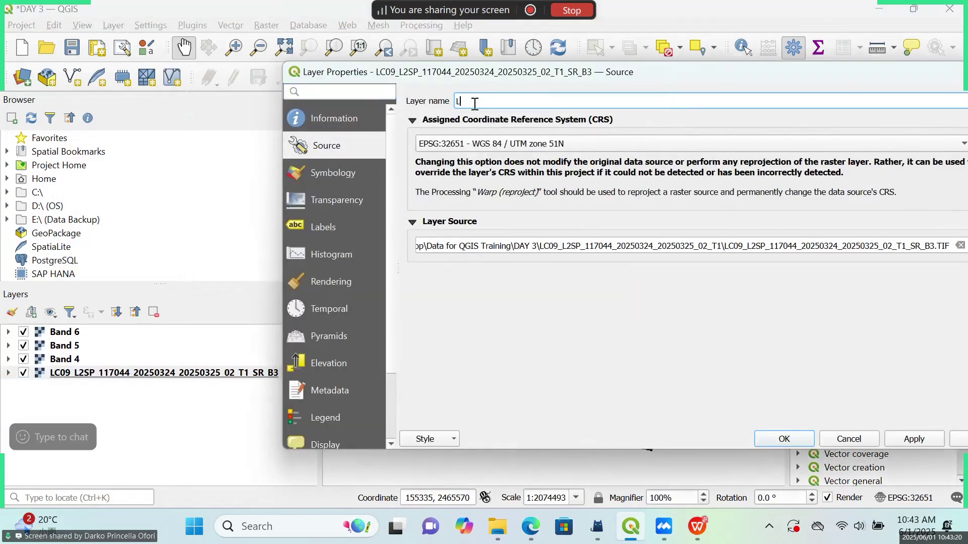
type("Band 3")
left_click(785, 441)
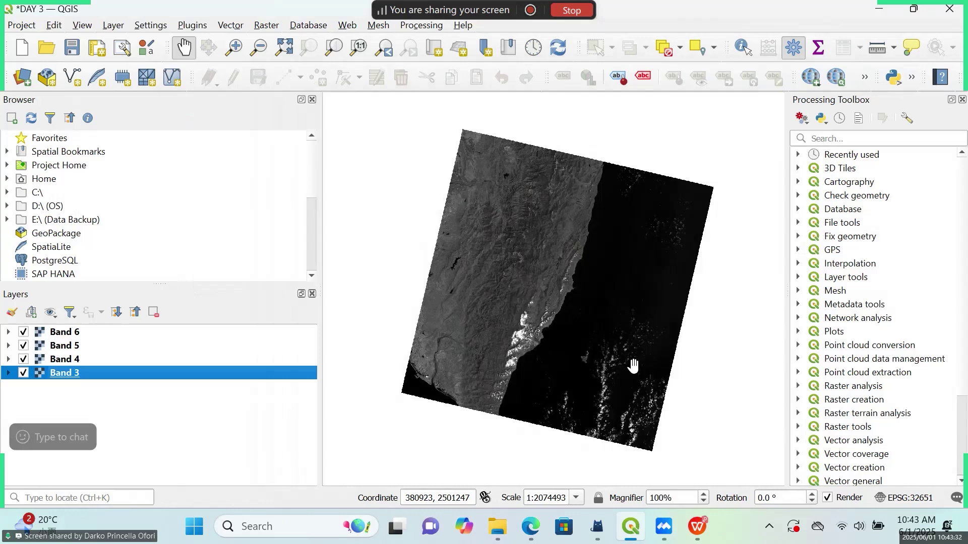
- Reopen the Band 3 layer's source properties to review where its name is set, and close them
double_click(77, 372)
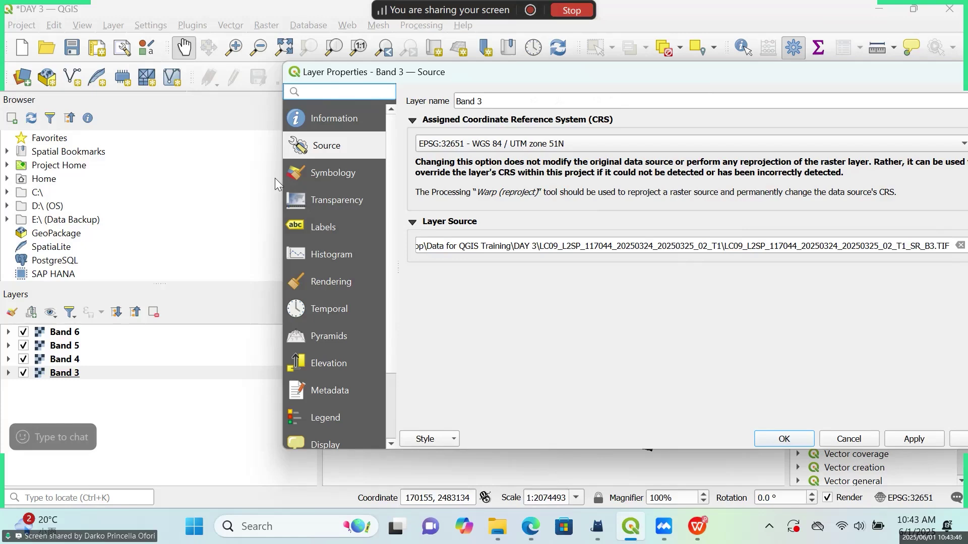
left_click_drag(279, 179, 460, 180)
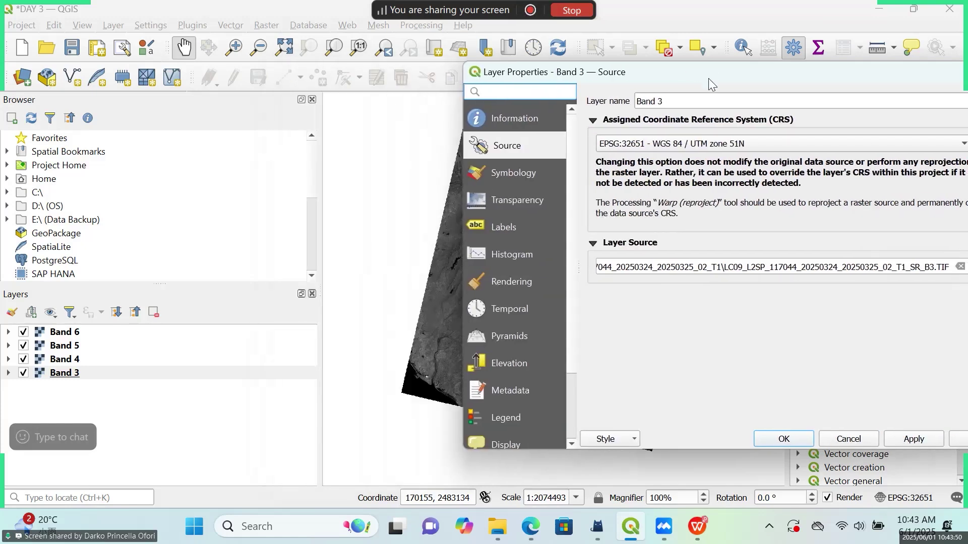
left_click_drag(708, 77, 432, 73)
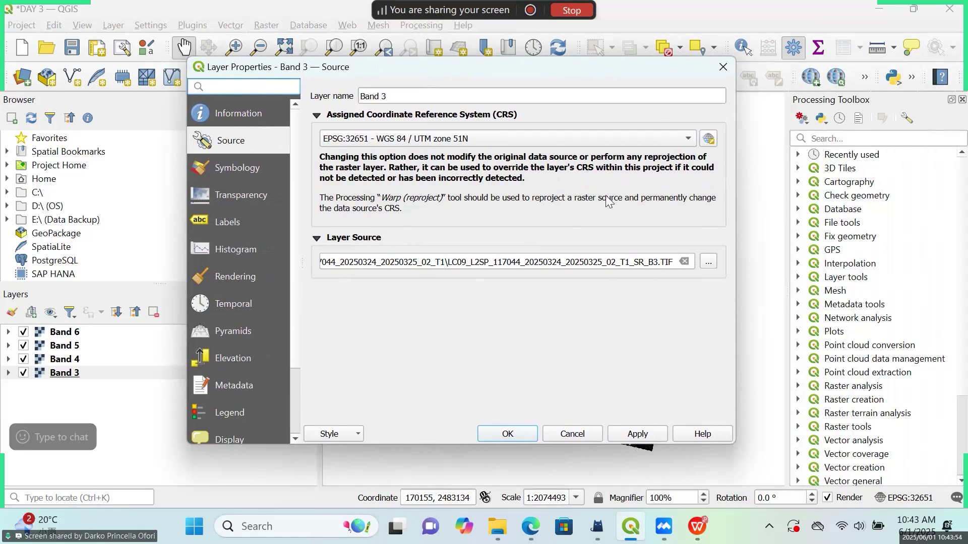
left_click(730, 68)
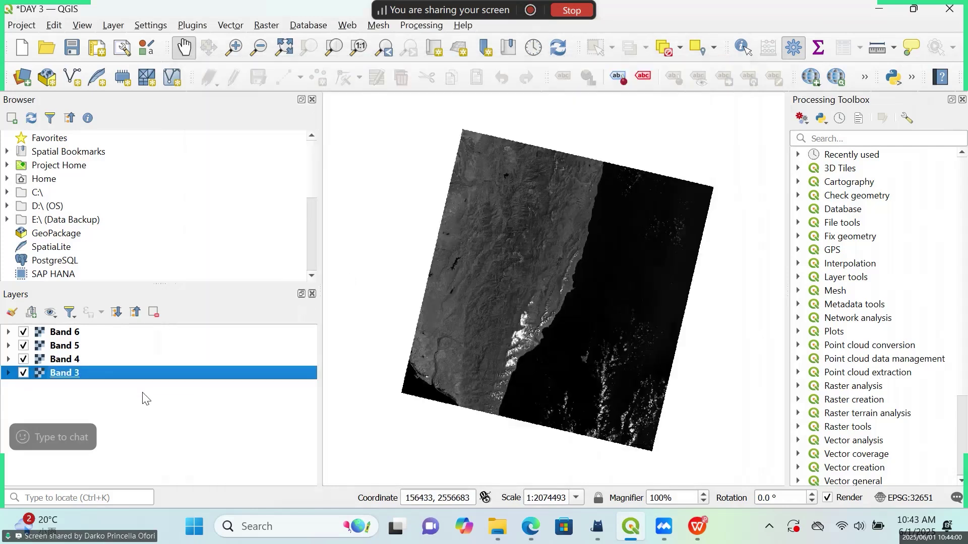
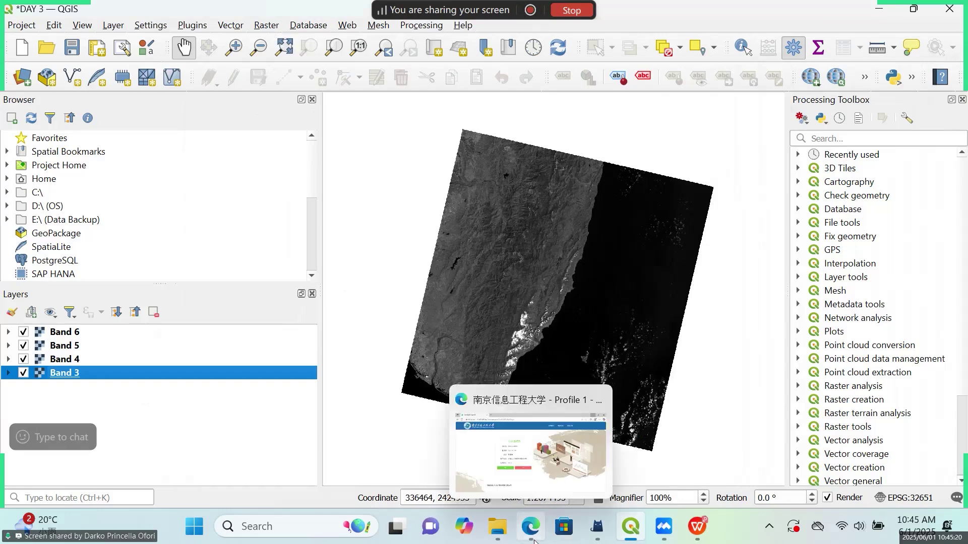
- Switch to the DAY 3 OUTLINE PDF in WPS Office, read up to the NDVI calculation steps on page 2, and minimize it
mouse_move(497, 535)
left_click(697, 527)
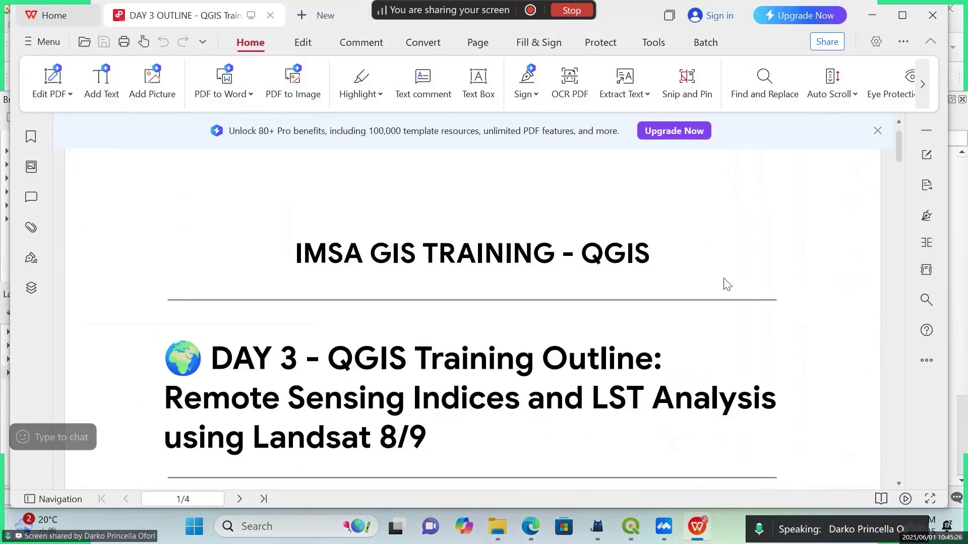
scroll(729, 284, "down", 3)
scroll(729, 284, "down", 12)
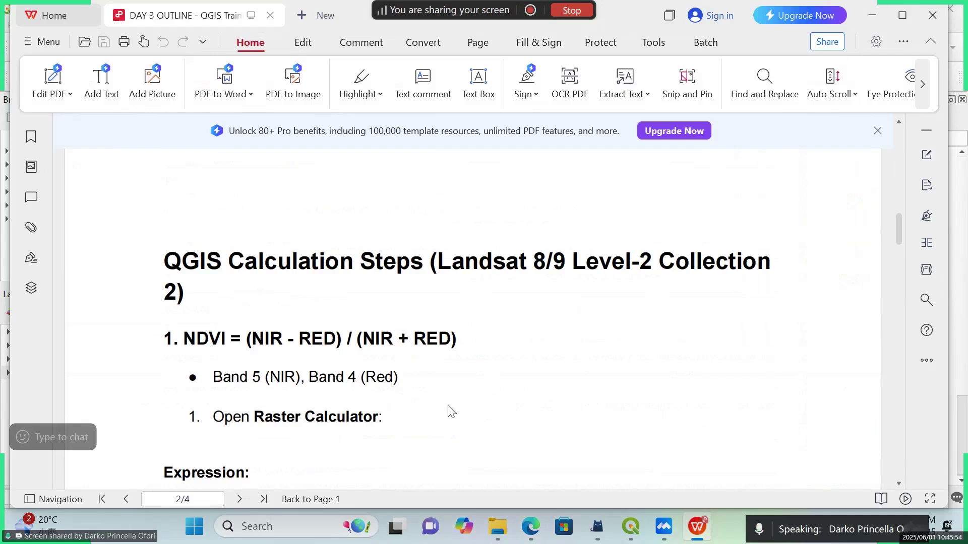
left_click(863, 16)
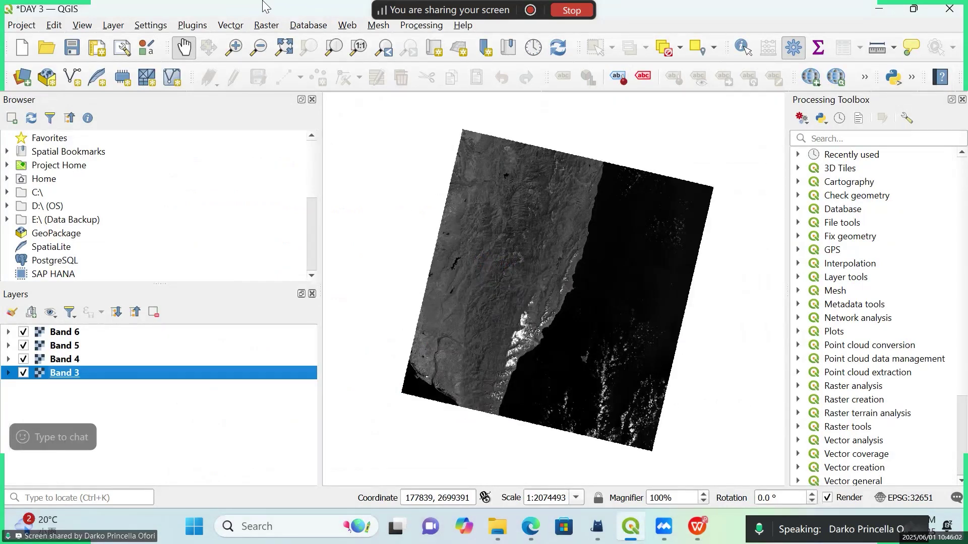
- Open the Raster Calculator and narrow and reposition its window so the Layers panel is visible
left_click(258, 28)
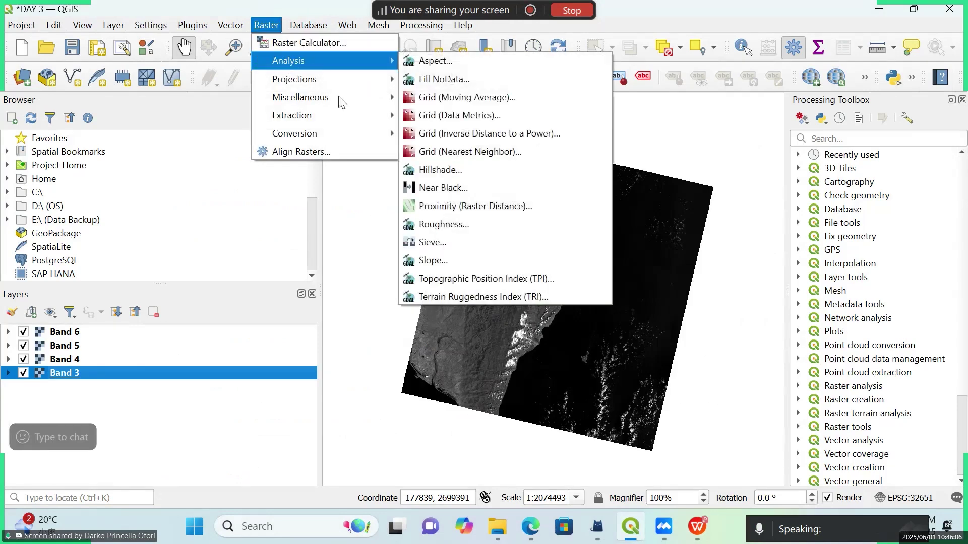
left_click(291, 42)
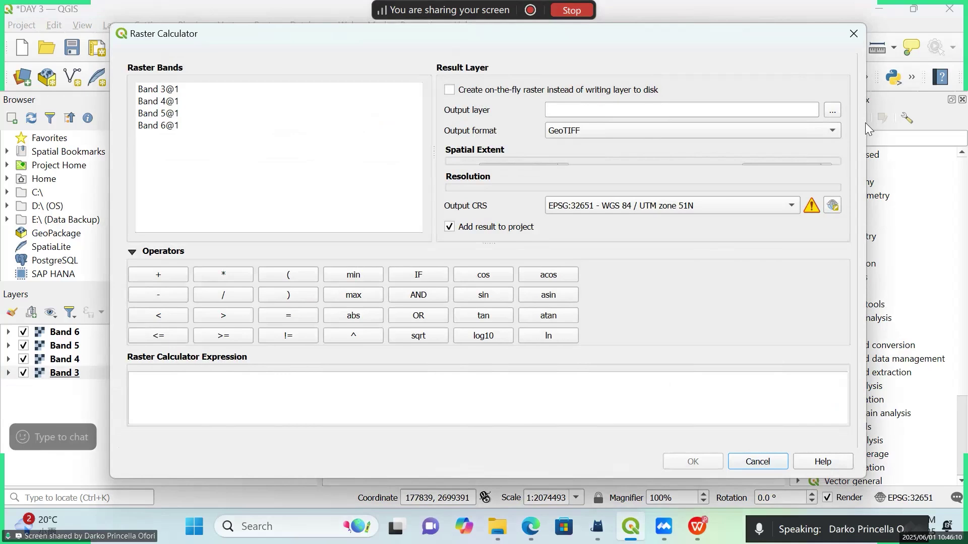
left_click_drag(864, 128, 708, 121)
left_click_drag(479, 42, 648, 51)
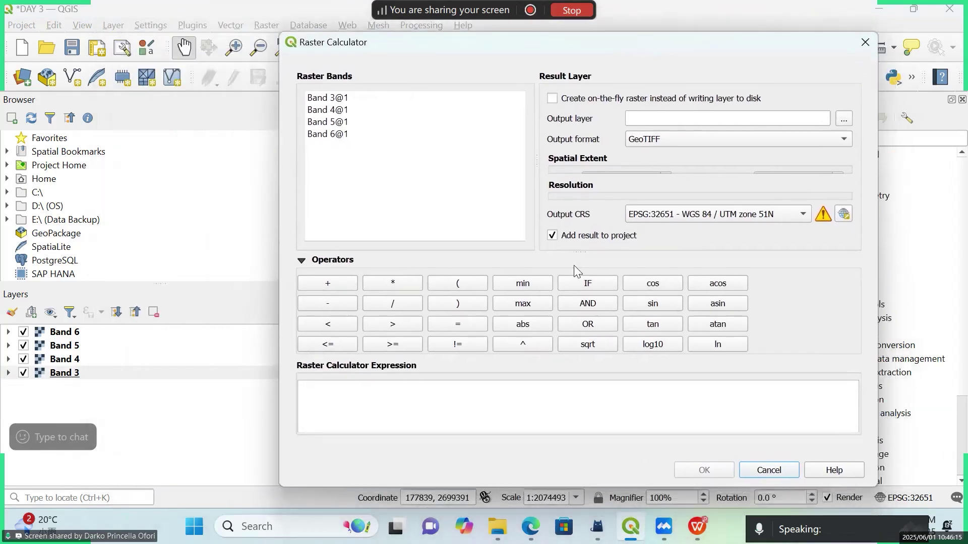
- Check the NDVI formula and its required bands in the DAY 3 outline in WPS Office, and return to the Raster Calculator
left_click(697, 527)
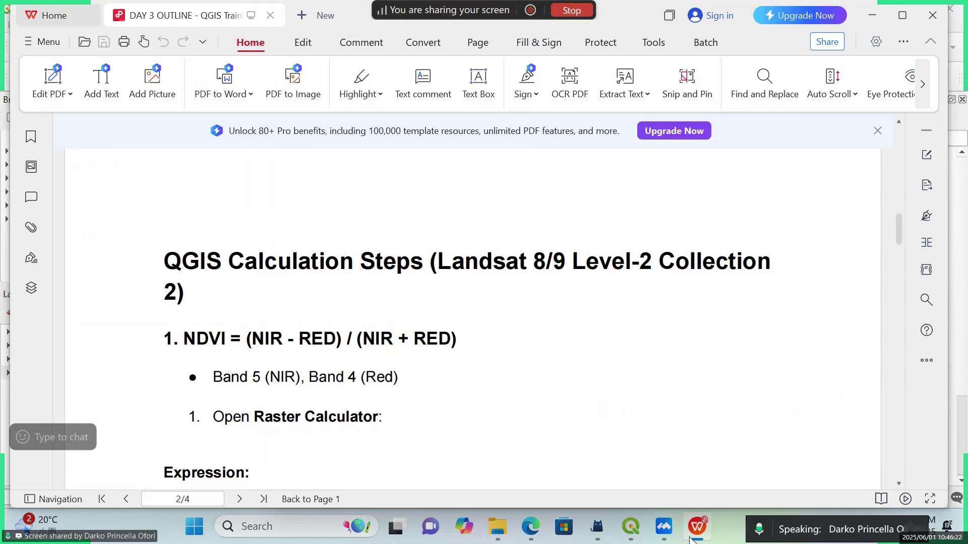
left_click(694, 538)
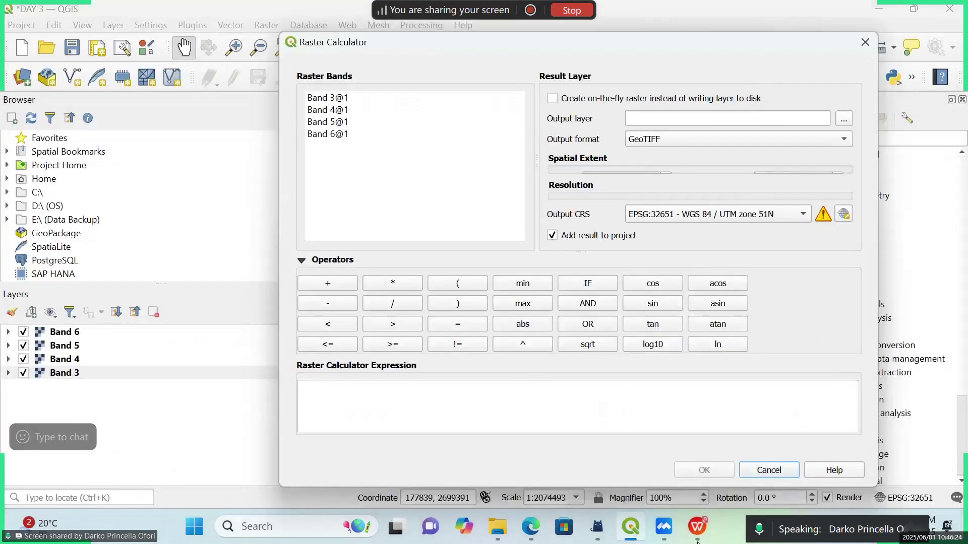
left_click(701, 535)
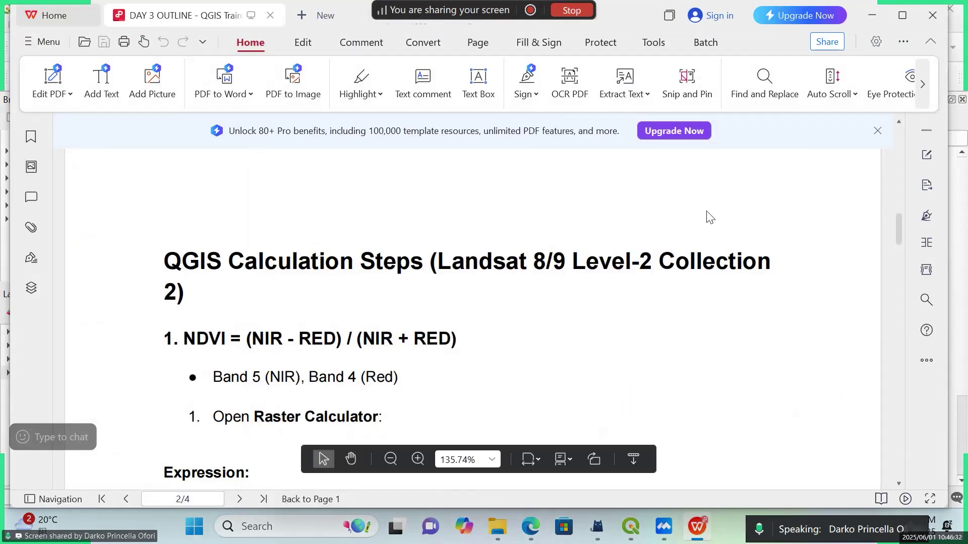
key("alt+Tab")
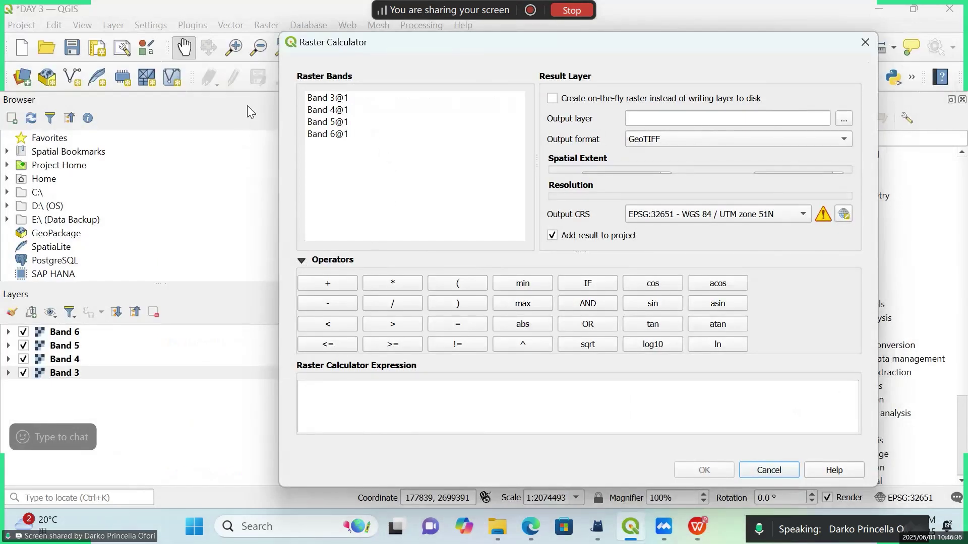
- Enter the NDVI numerator ( "Band 5@1" - "Band 4@1" ) in the Raster Calculator expression
left_click(457, 285)
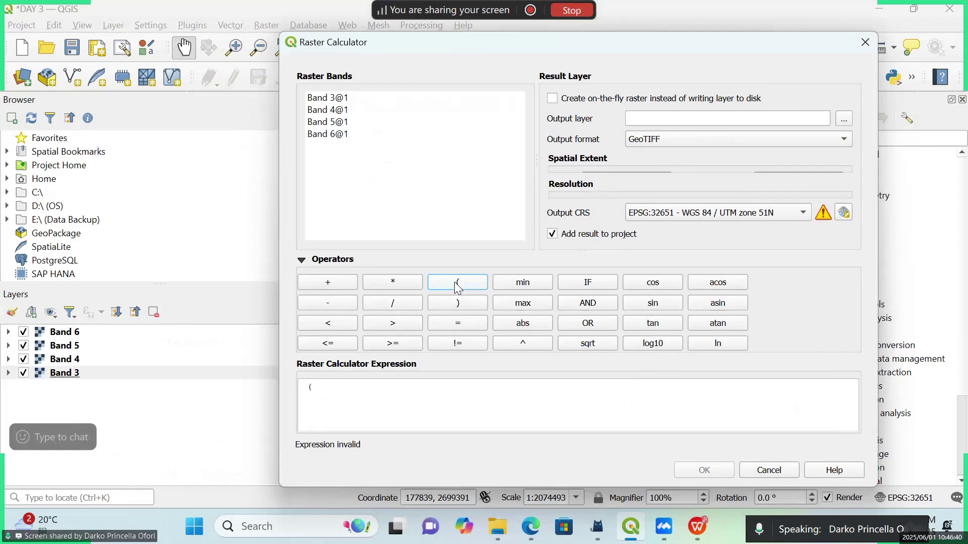
double_click(345, 122)
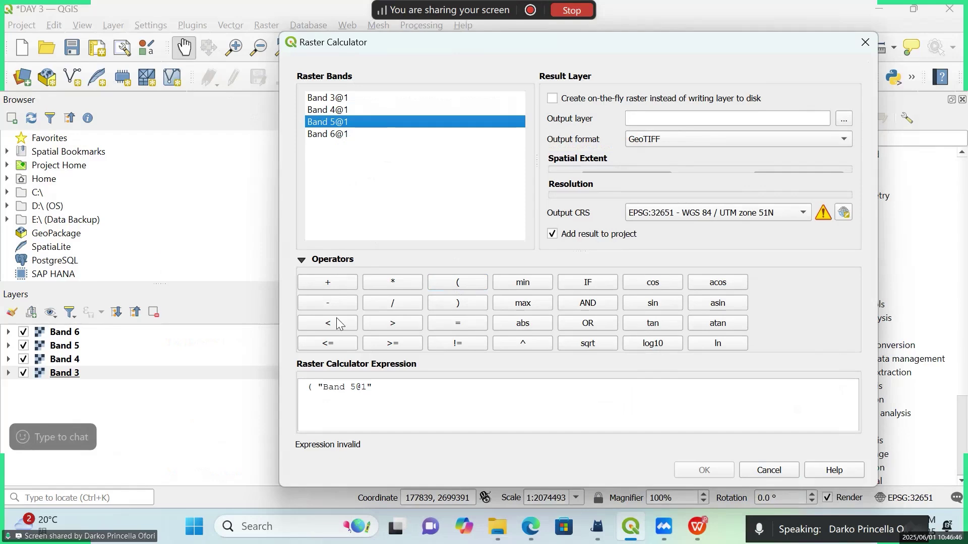
left_click(347, 305)
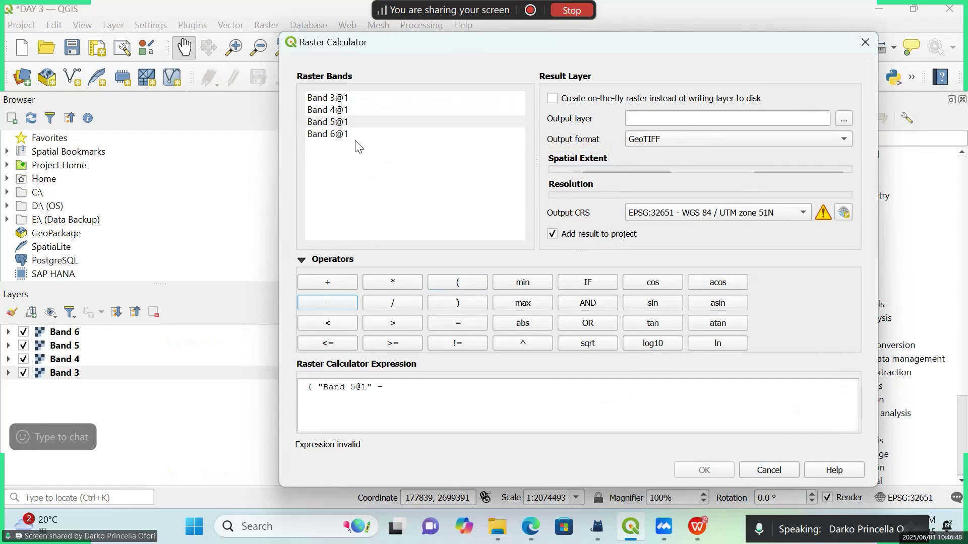
double_click(339, 112)
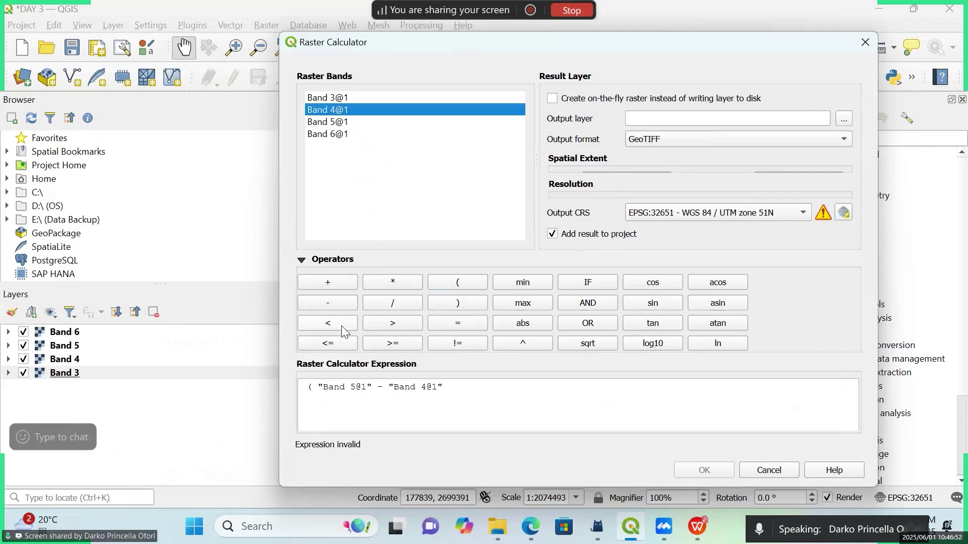
left_click(450, 305)
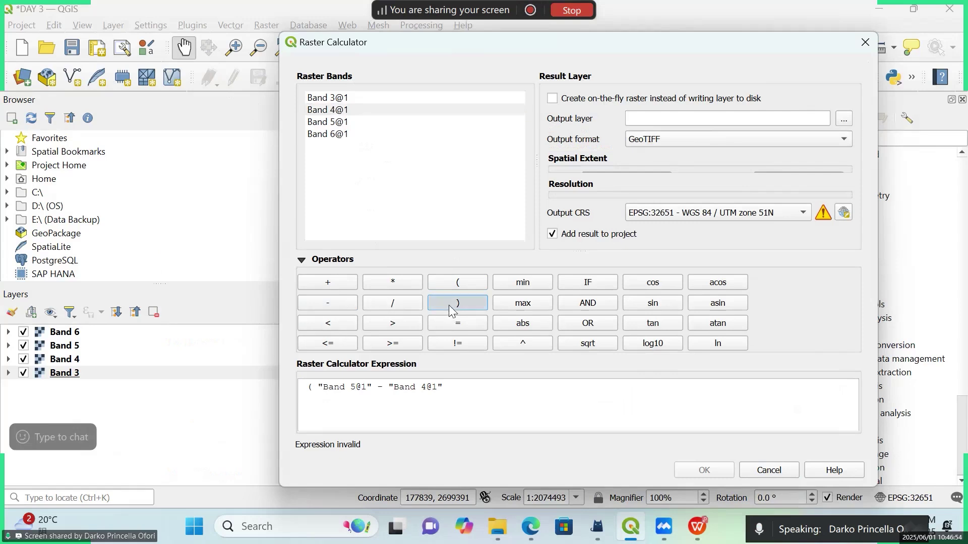
- Complete the NDVI expression by dividing the numerator by ( "Band 5@1" + "Band 4@1" )
left_click(395, 301)
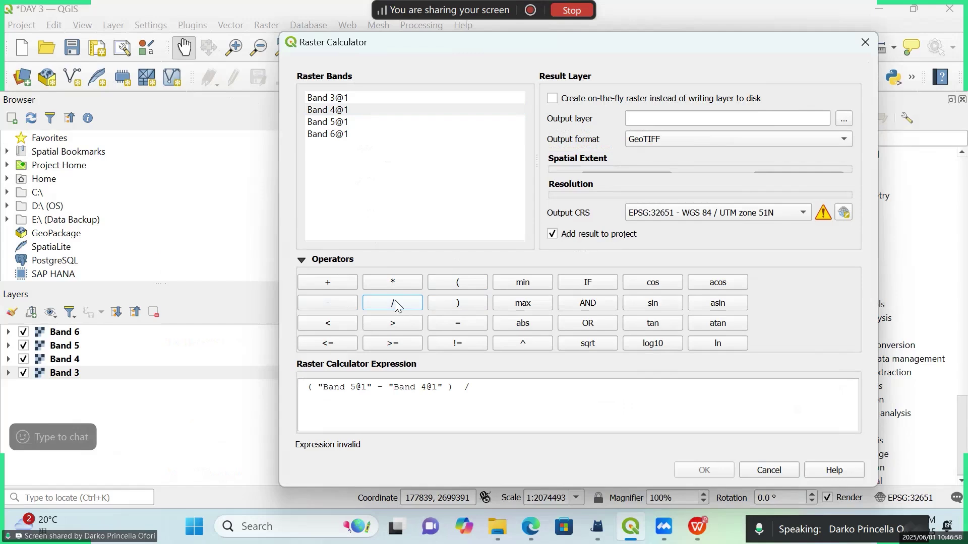
left_click(455, 287)
left_click(332, 124)
double_click(332, 124)
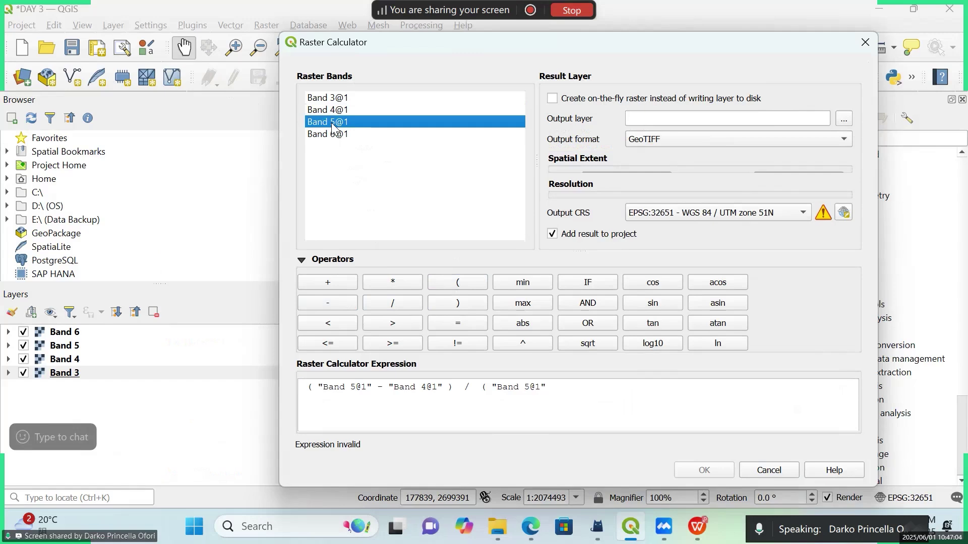
left_click(346, 288)
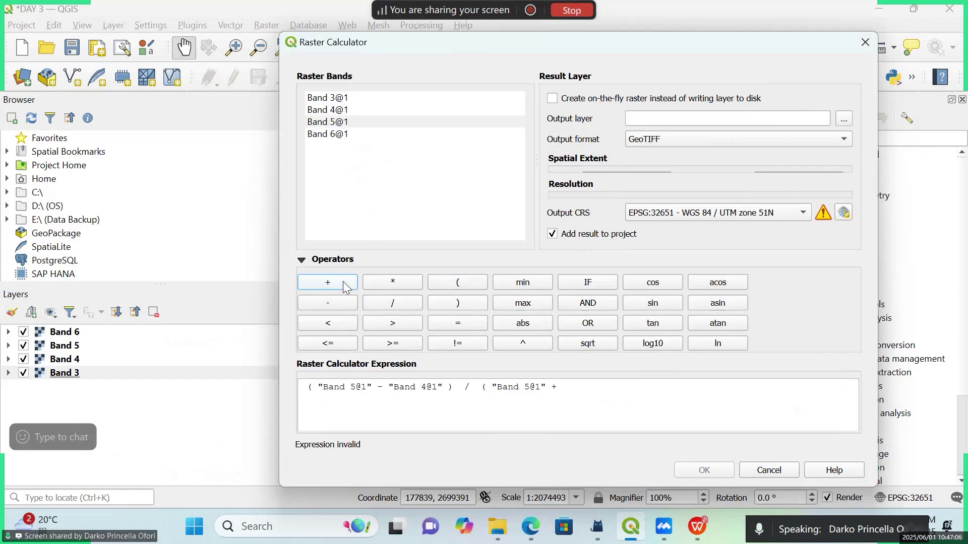
left_click(344, 115)
double_click(344, 114)
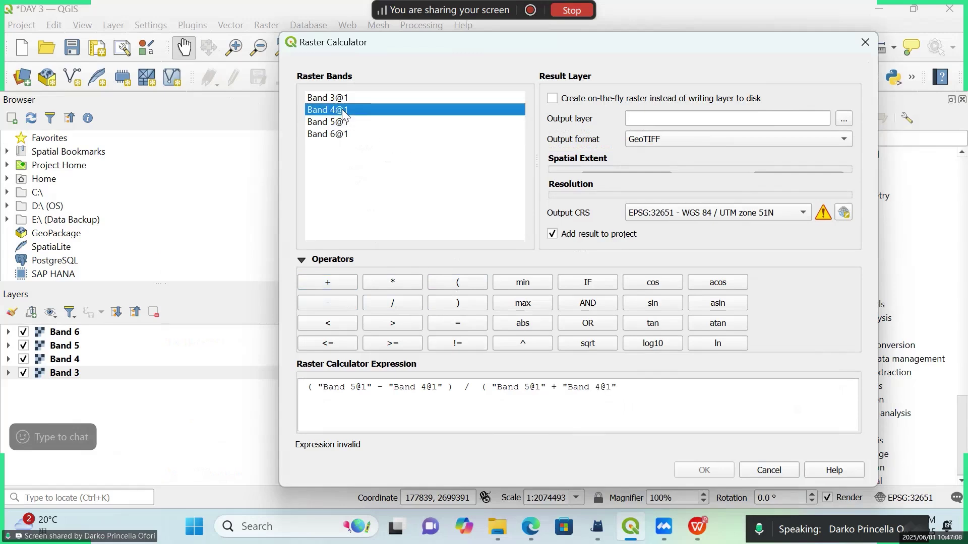
left_click(474, 305)
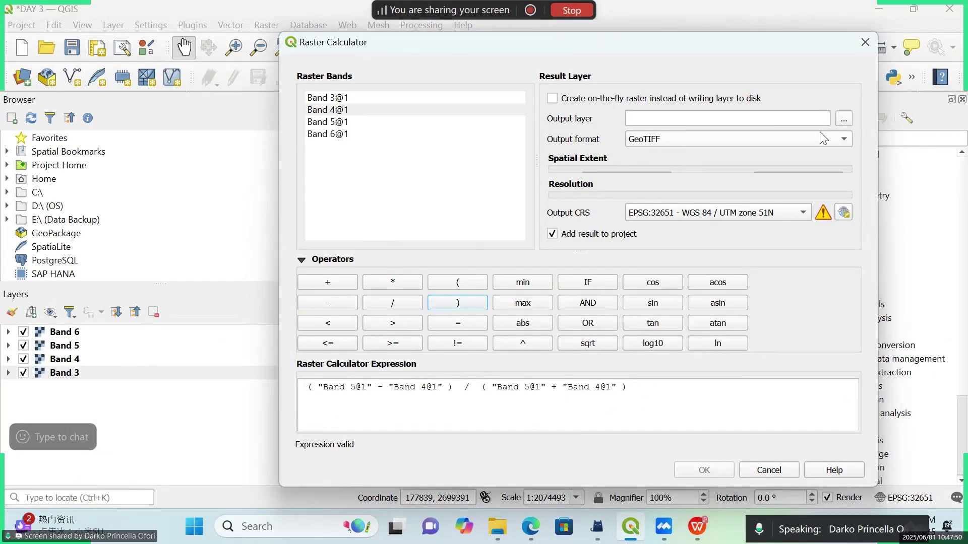
- Browse for the output layer's location, create a folder named DAY 3 inside Tutorials, and open it
left_click(844, 121)
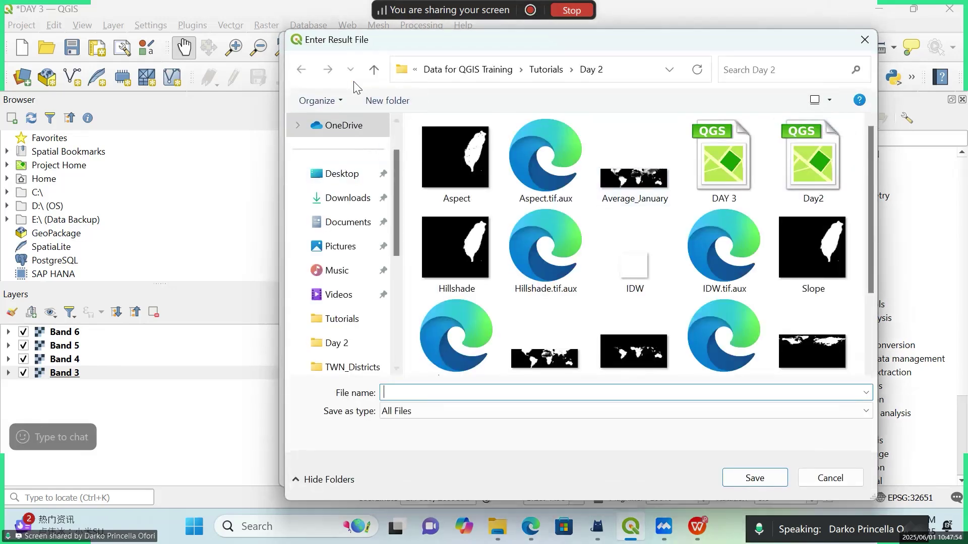
left_click(545, 70)
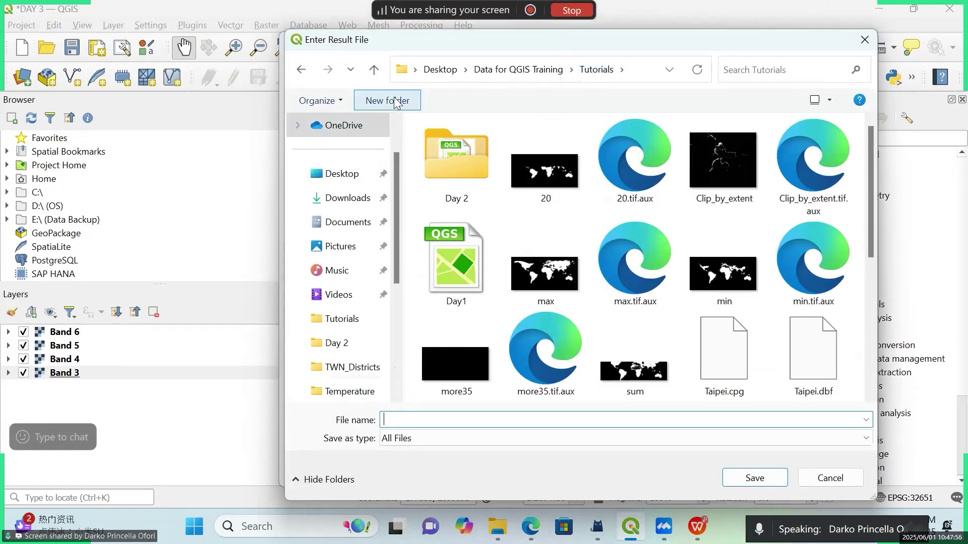
left_click(387, 100)
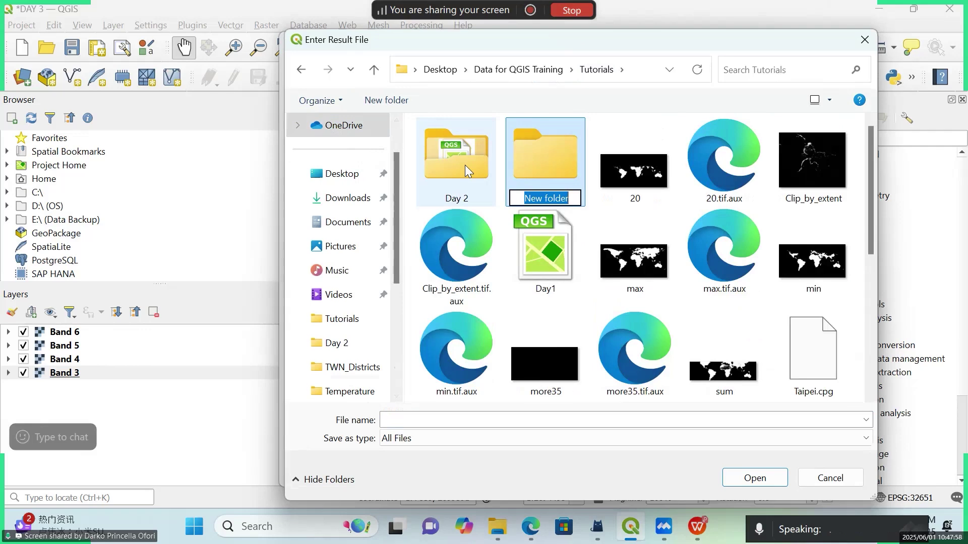
type("DAY 3")
key("Return")
double_click(549, 169)
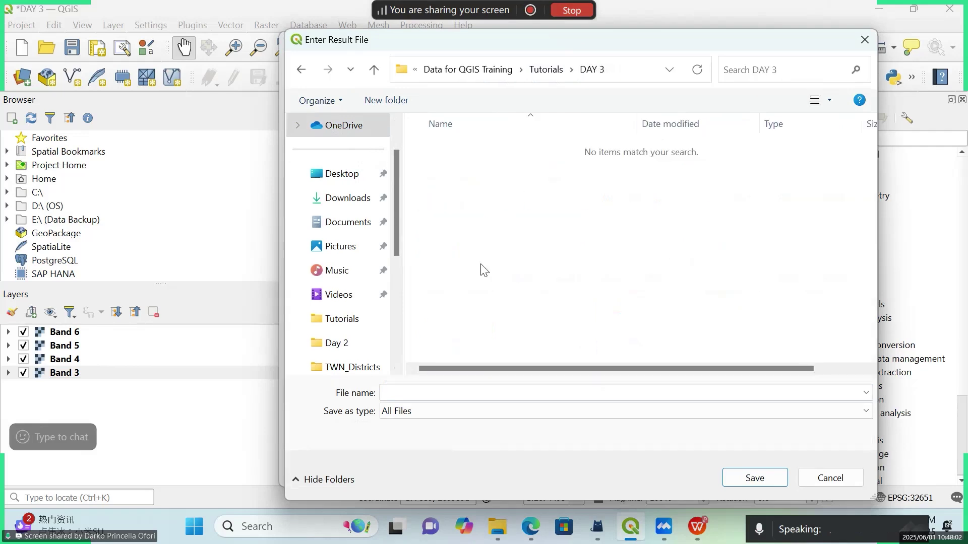
- Name the result file NDVI and save it as the output layer in the DAY 3 folder
left_click(438, 393)
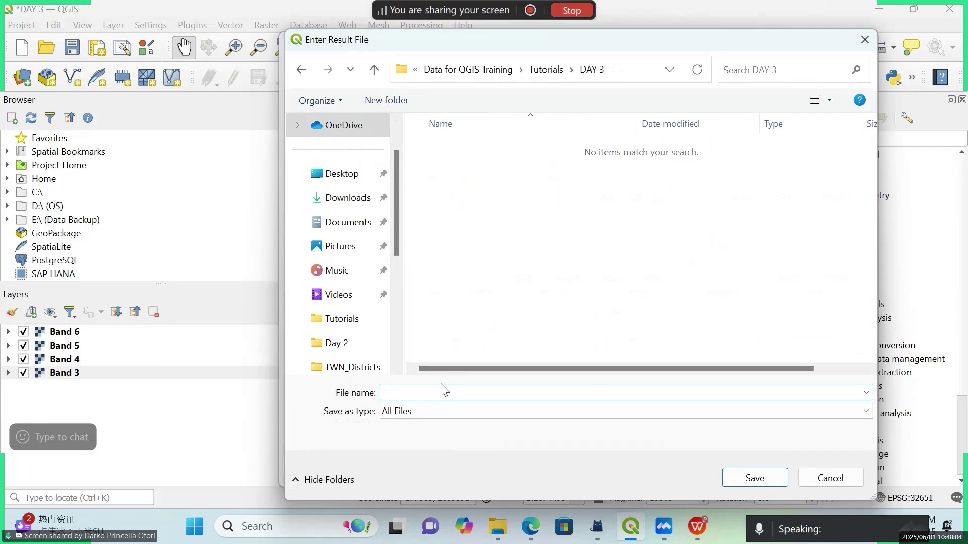
type("NDVI")
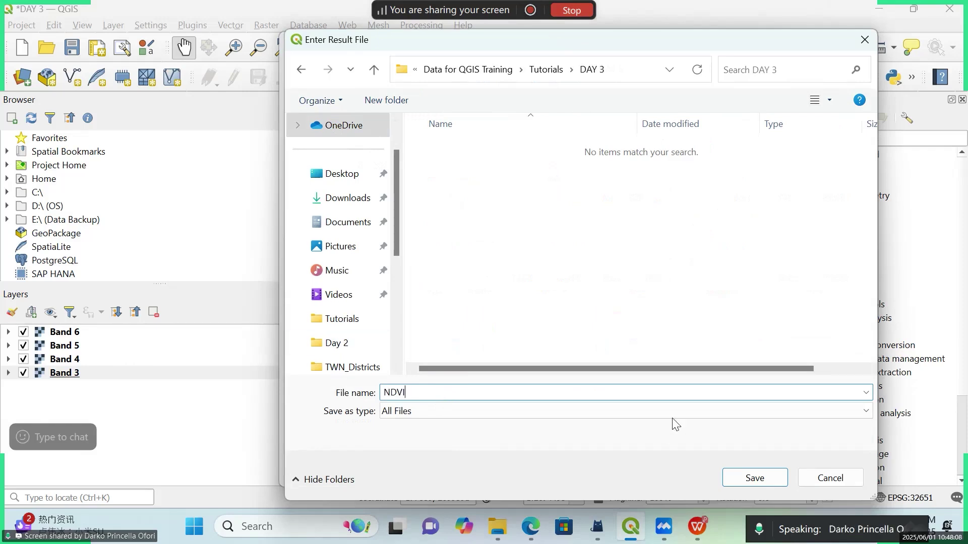
left_click(763, 480)
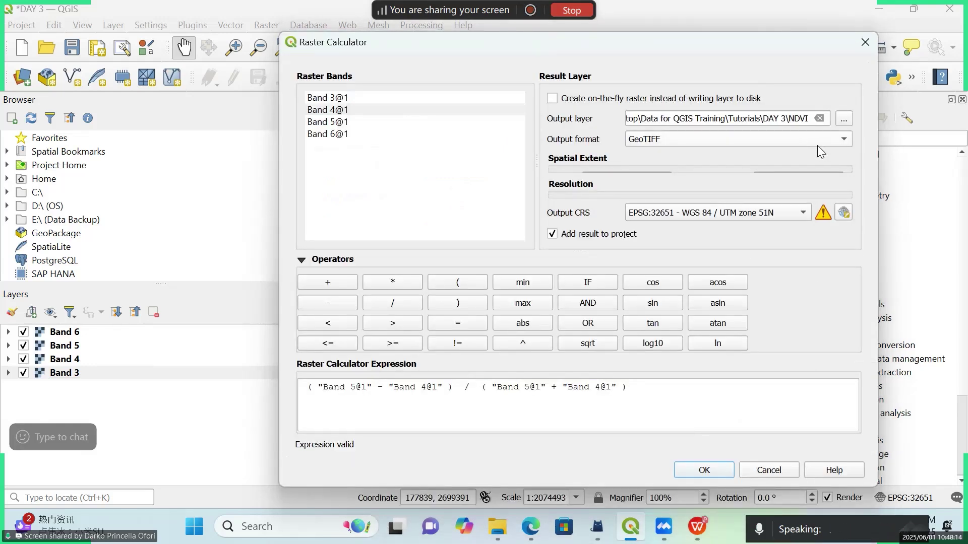
- Keep GeoTIFF as the output format, set the output CRS to Project CRS: EPSG:32651, and run the NDVI calculation
left_click(817, 145)
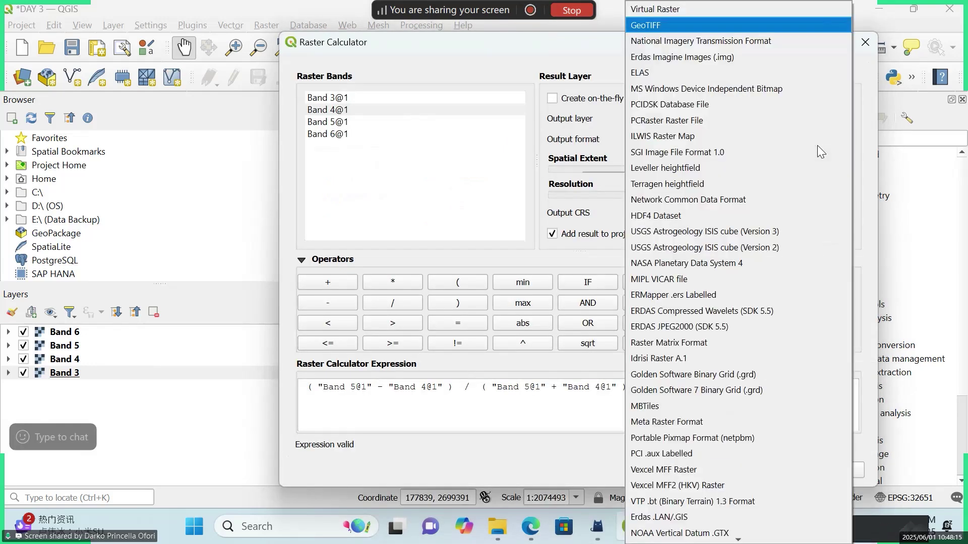
left_click(693, 21)
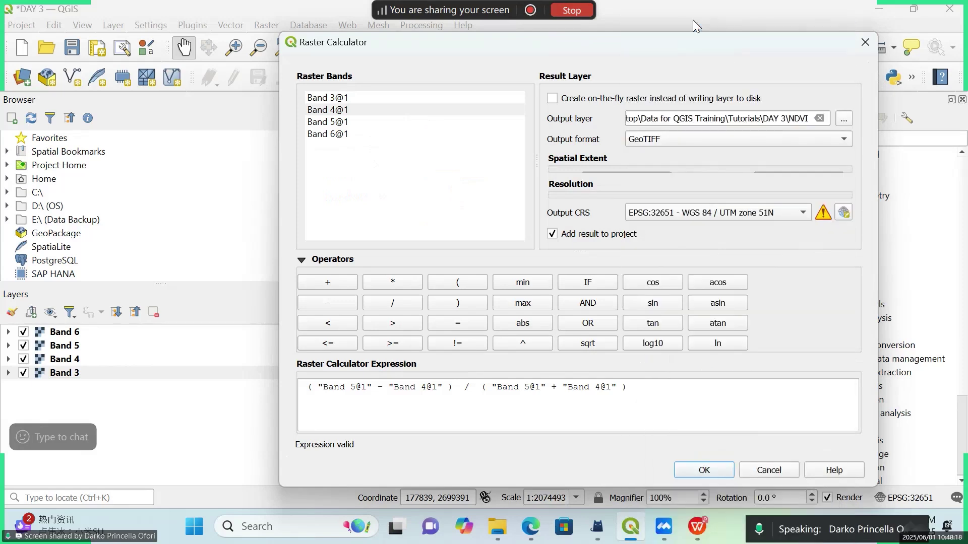
left_click(773, 210)
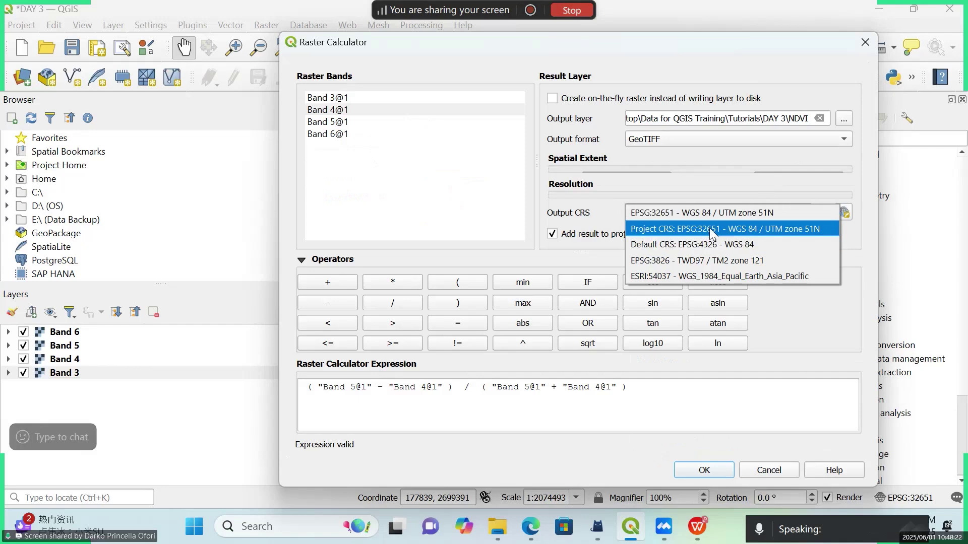
left_click(776, 229)
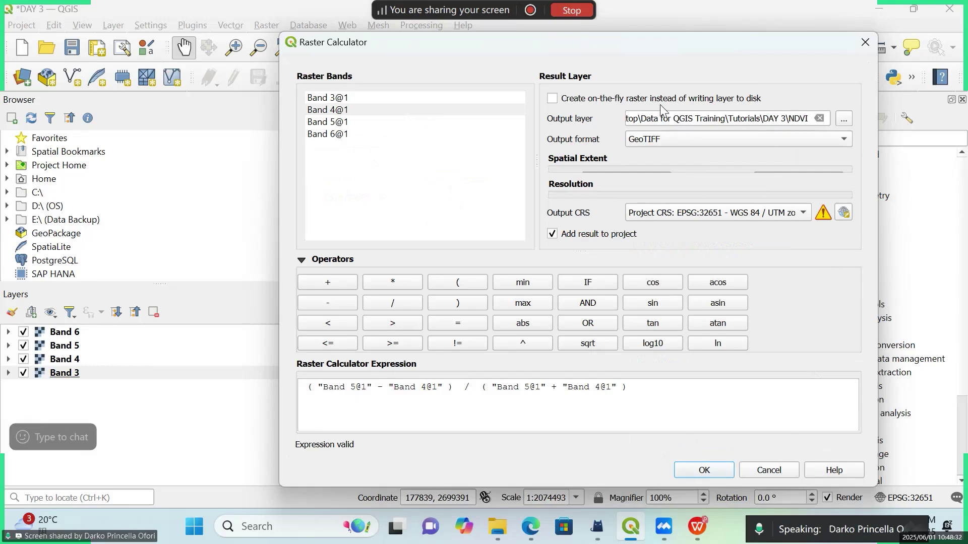
left_click(704, 470)
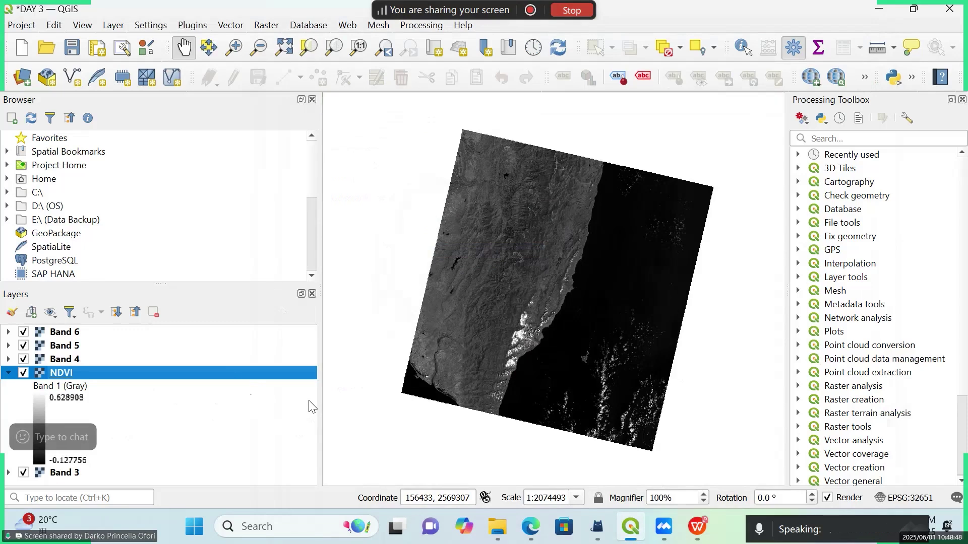
- Switch to the DAY 3 outline in WPS Office, review the NDVI formula and expression on page 2, and return to QGIS
left_click(697, 527)
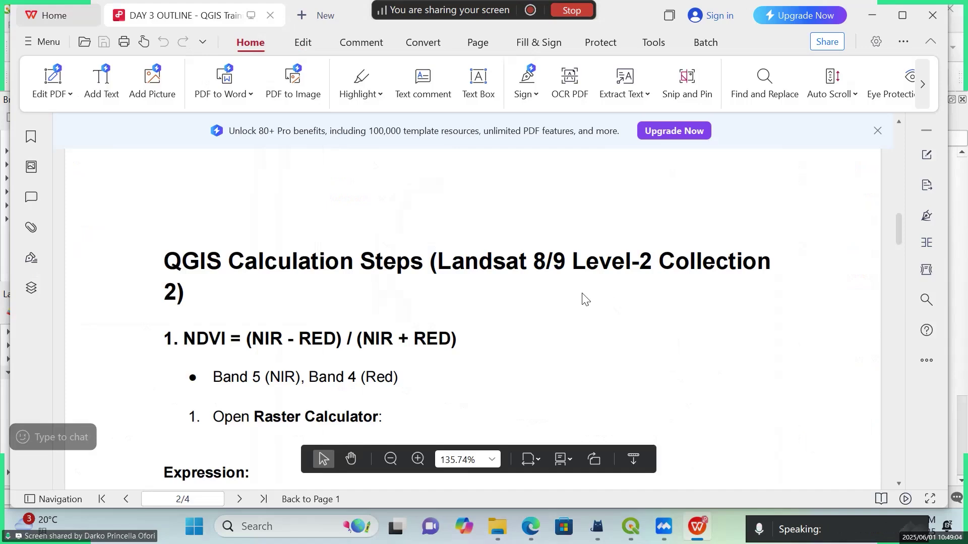
scroll(585, 299, "down", 1)
scroll(584, 298, "down", 1)
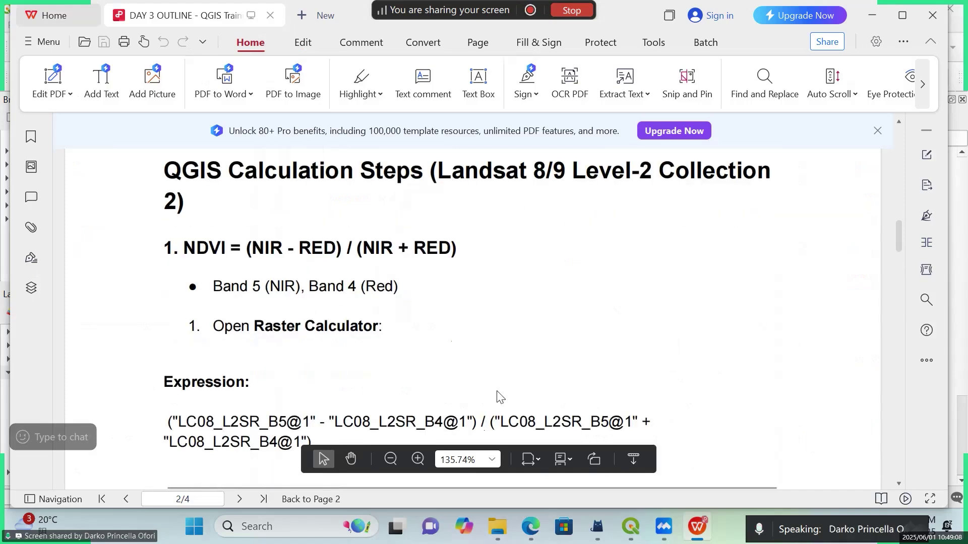
scroll(499, 397, "up", 1)
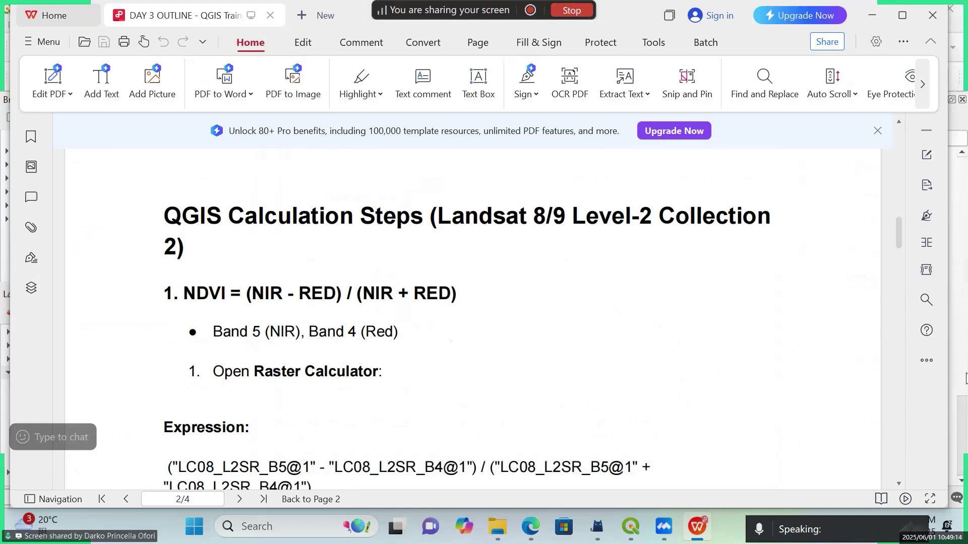
scroll(825, 371, "up", 1)
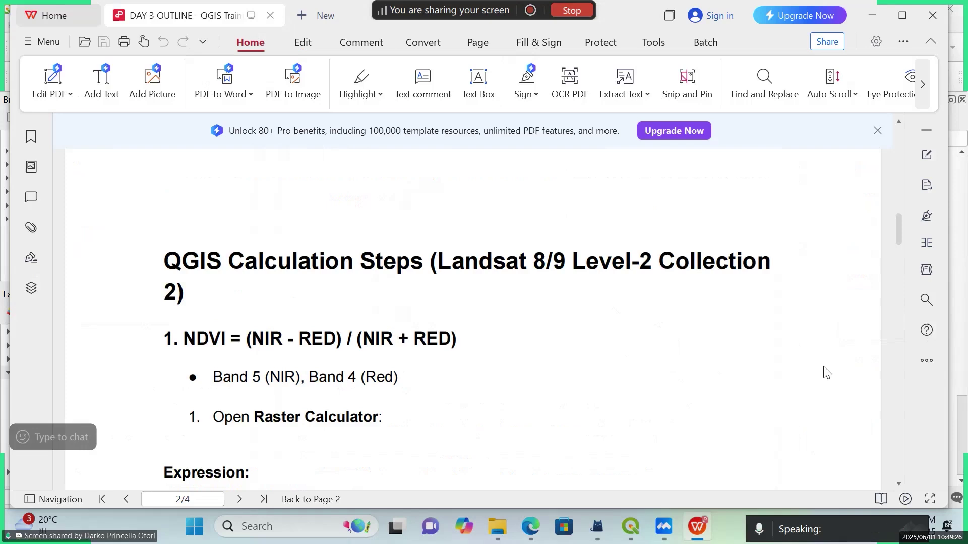
left_click(873, 16)
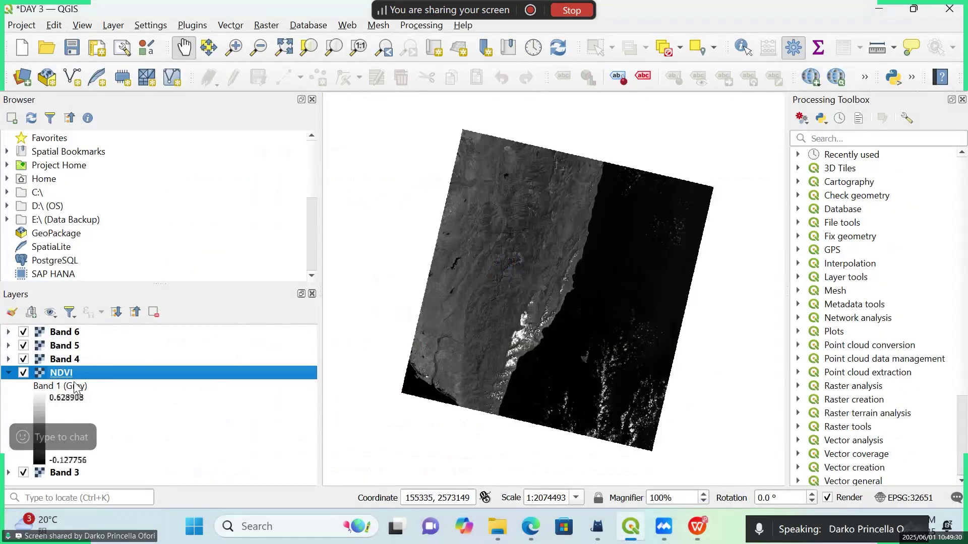
- Set the NDVI layer's symbology to Singleband pseudocolor with Discrete interpolation
right_click(55, 377)
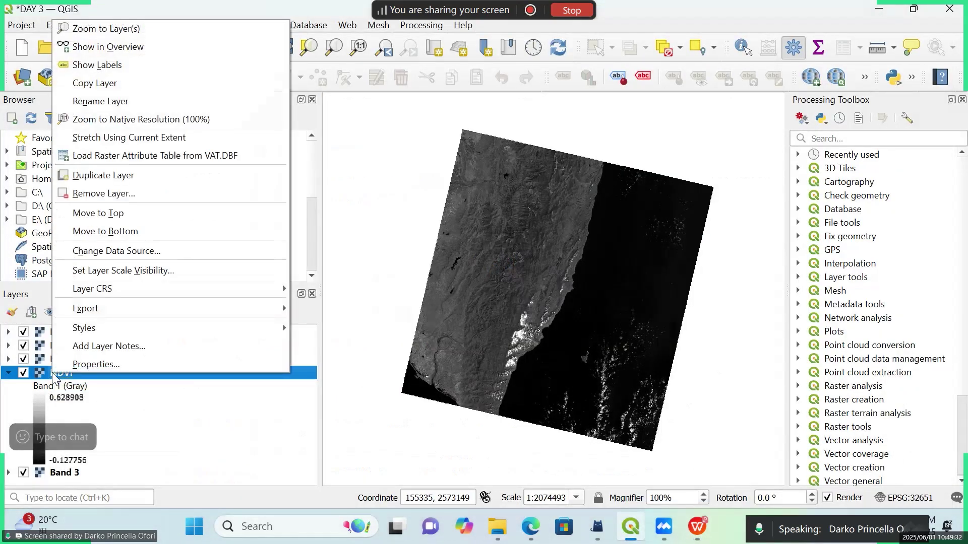
left_click(75, 366)
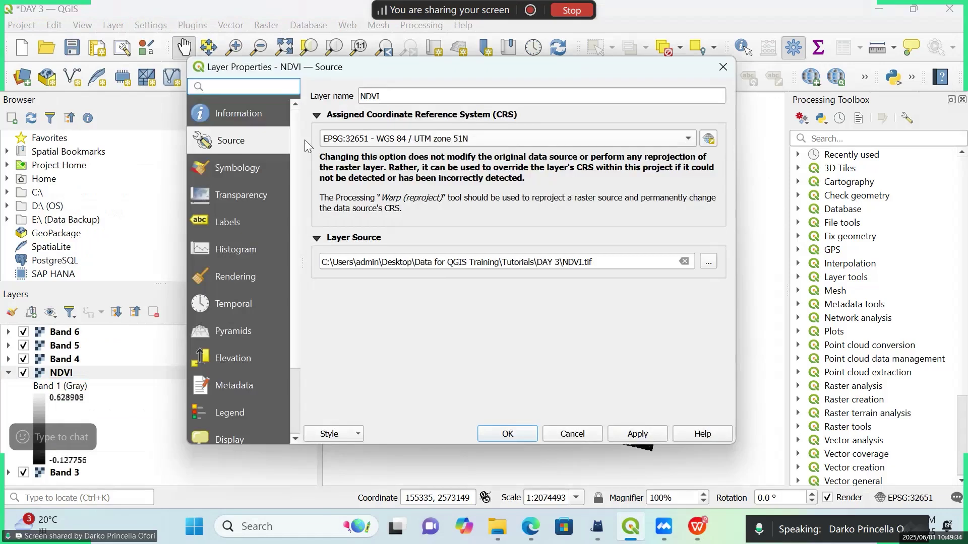
left_click(243, 171)
left_click(441, 114)
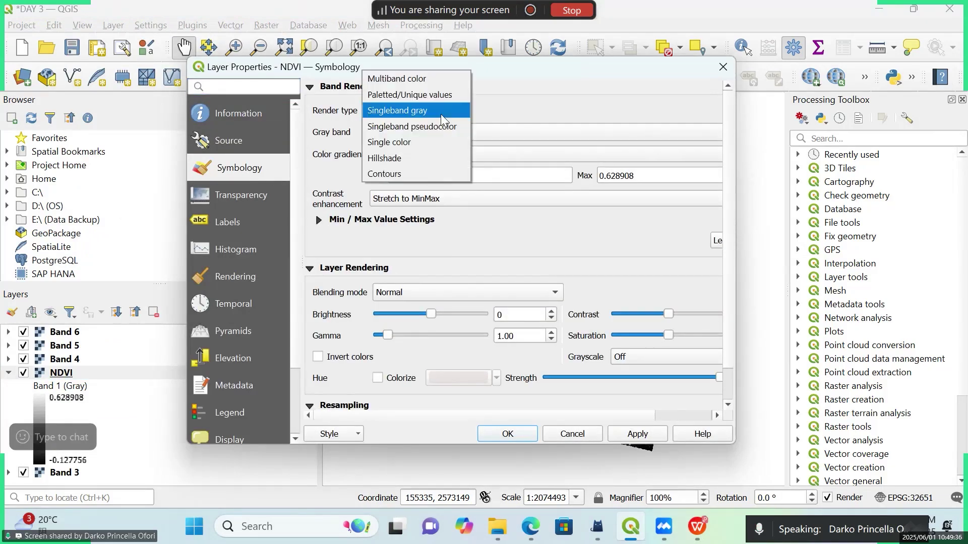
left_click(428, 126)
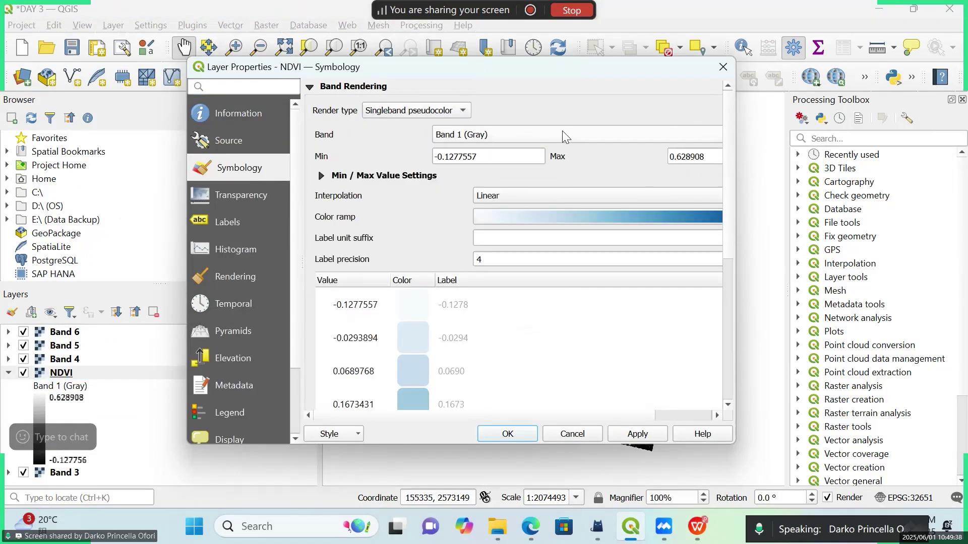
left_click(567, 197)
left_click(484, 183)
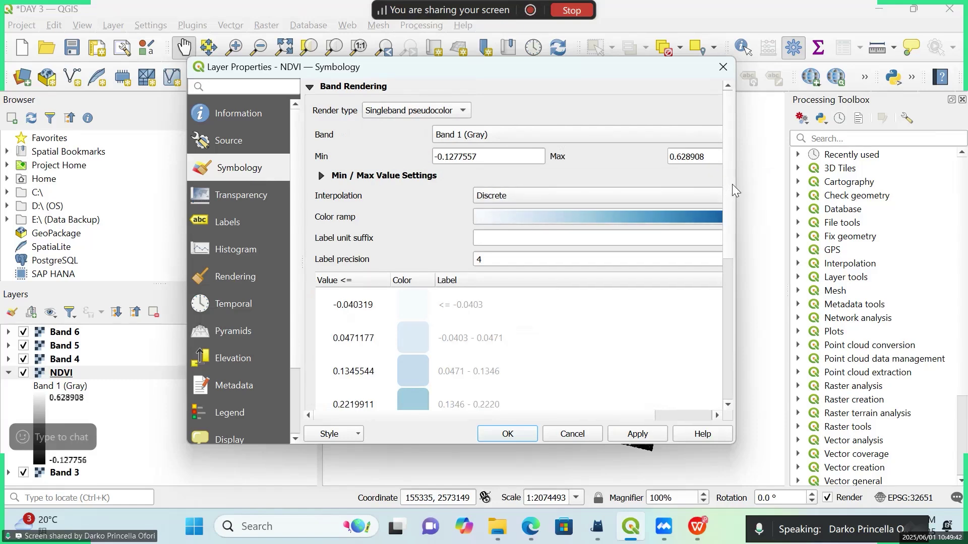
- Choose the Greens color ramp for the NDVI layer's discrete classes
left_click_drag(734, 186, 931, 198)
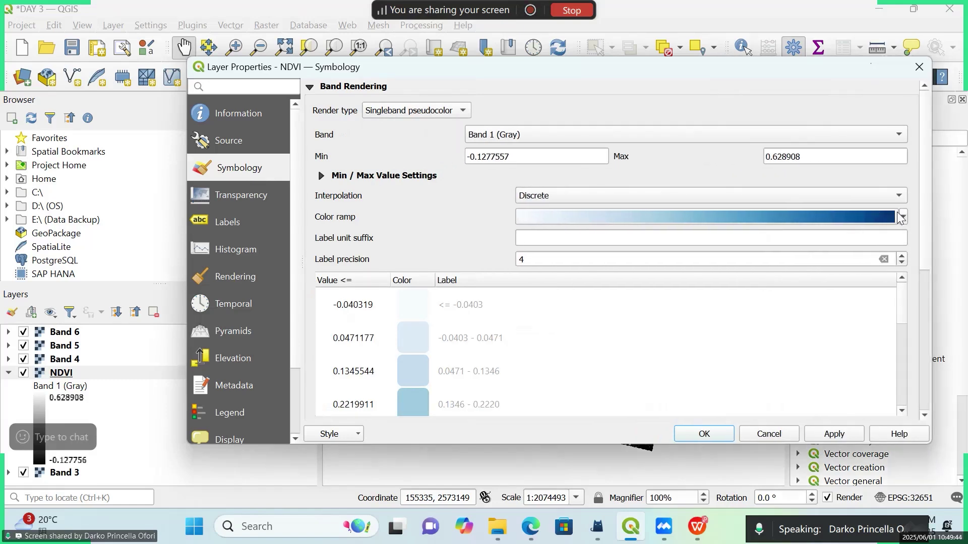
left_click(903, 218)
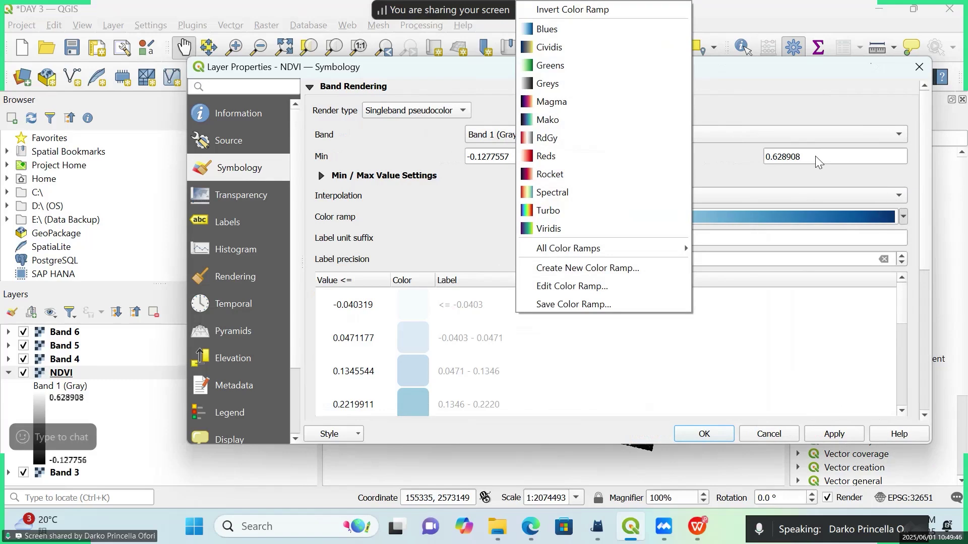
mouse_move(653, 251)
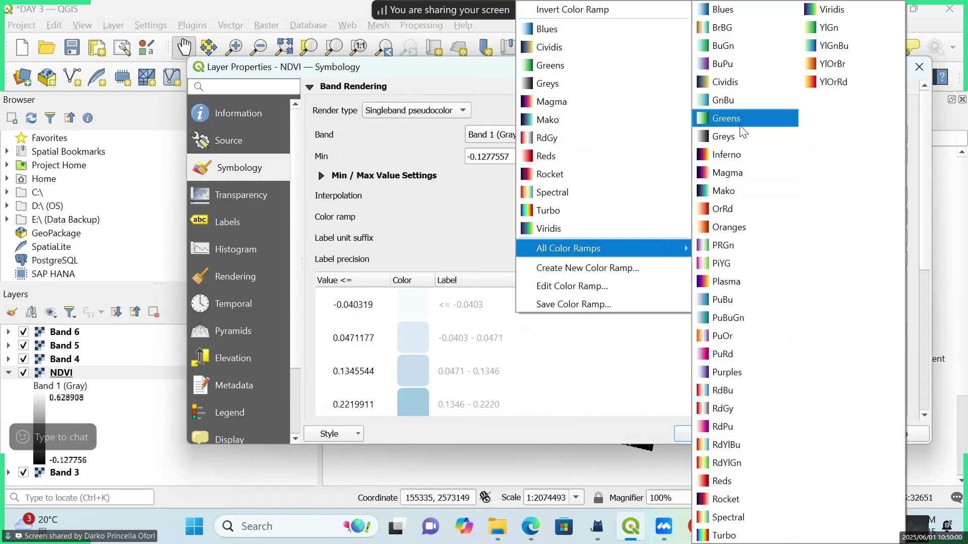
key("Escape")
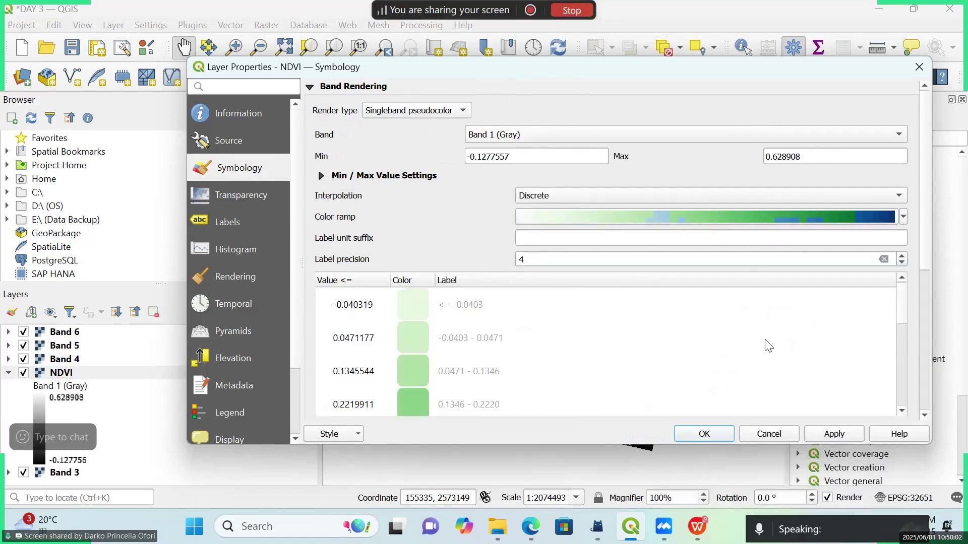
- Change the NDVI classification mode to Equal Interval with 5 classes and apply the symbology
scroll(765, 341, "down", 5)
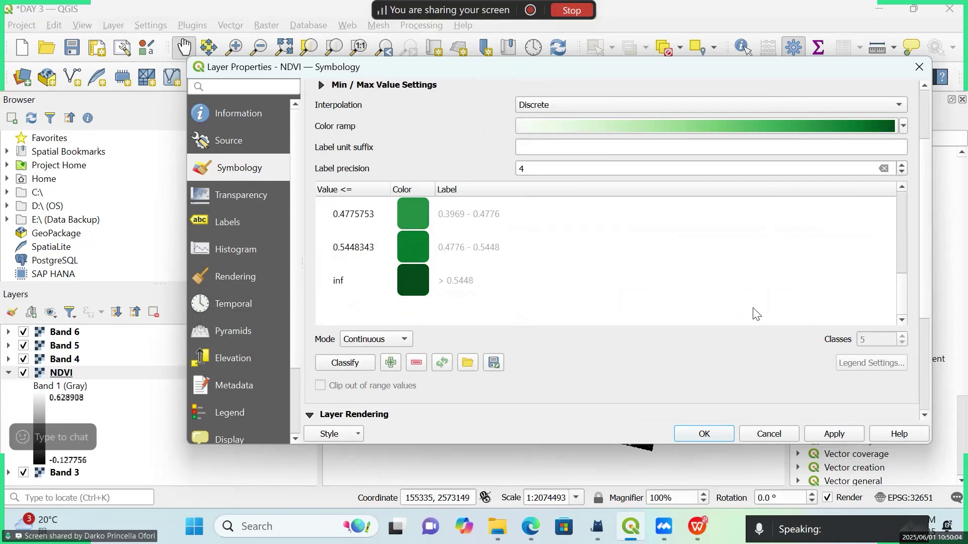
scroll(756, 313, "up", 5)
scroll(592, 350, "down", 3)
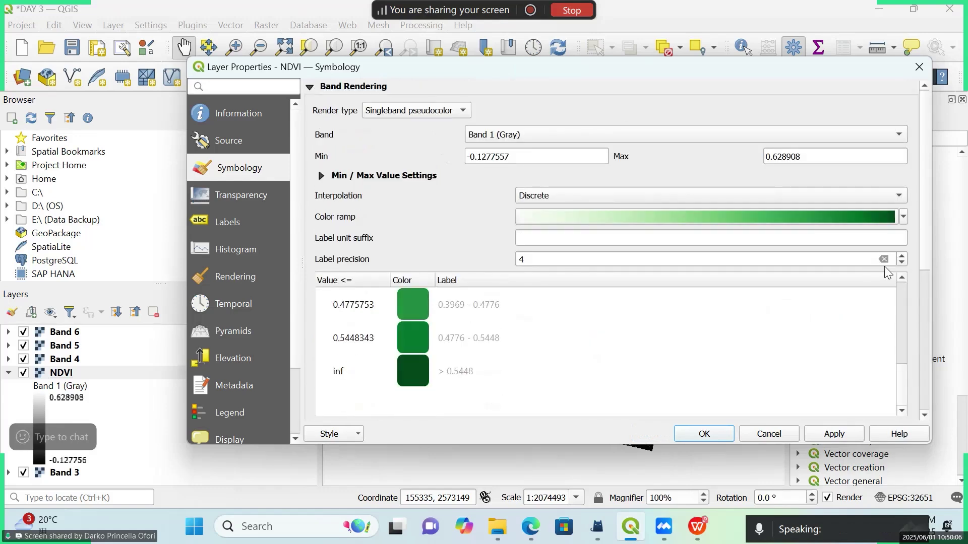
scroll(512, 380, "down", 2)
left_click(392, 383)
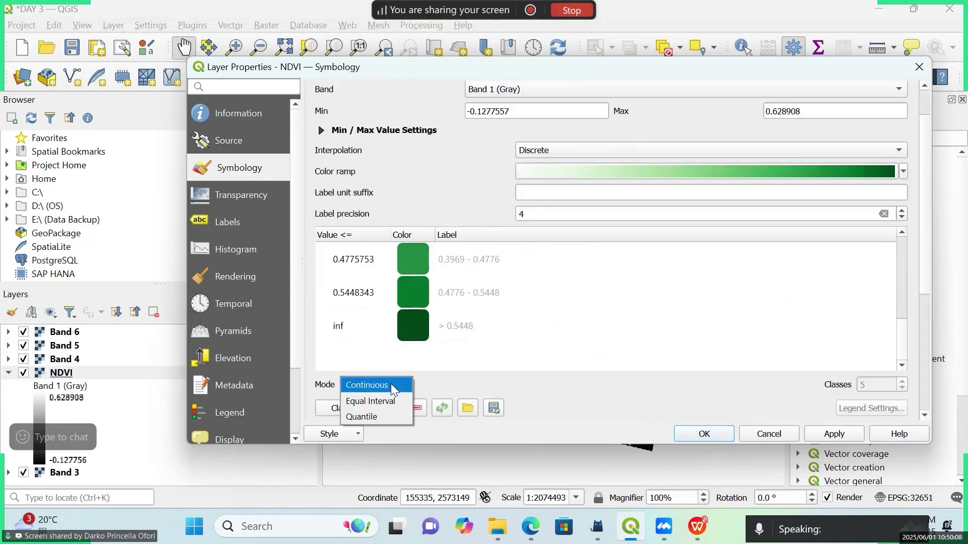
left_click(380, 400)
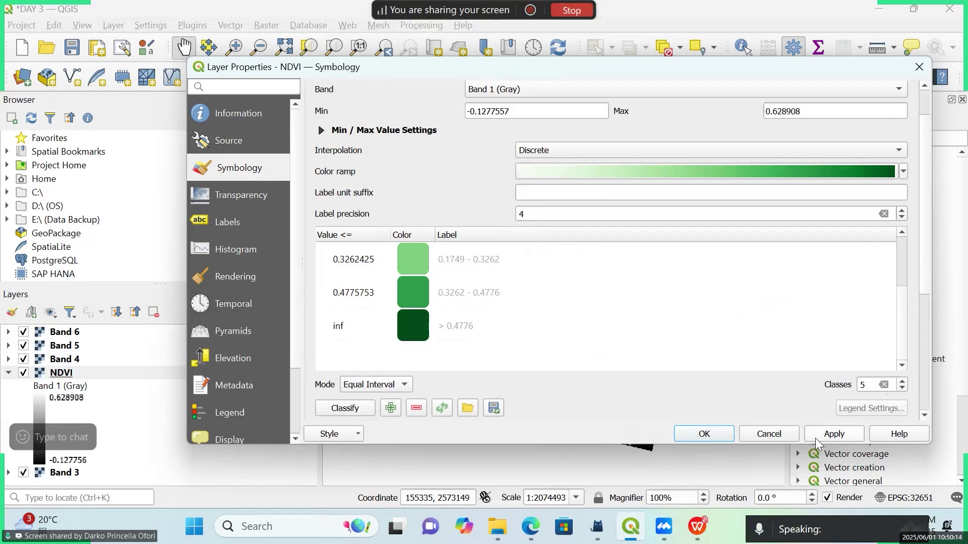
left_click(832, 436)
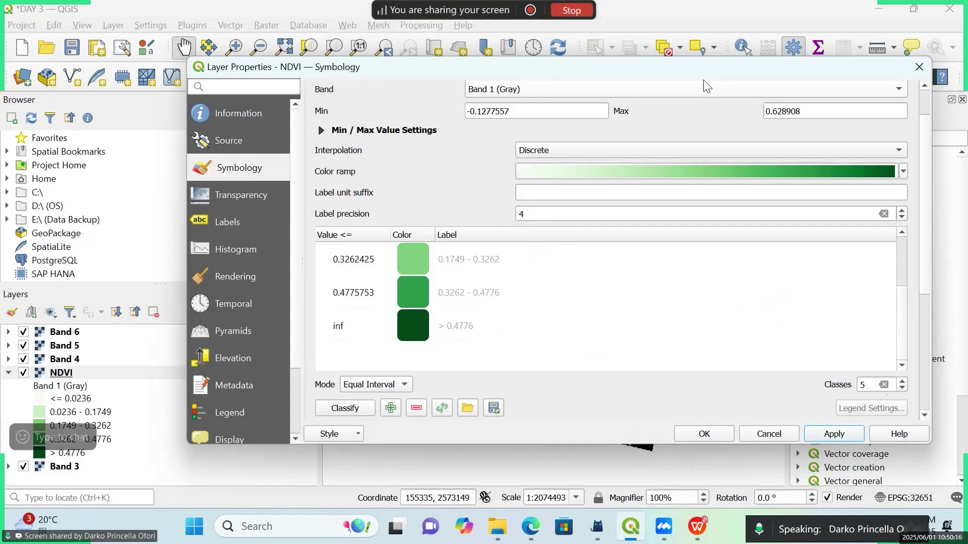
- Rearrange the layer properties window and examine the NDVI class limits and their colors
mouse_move(706, 67)
left_mouse_down()
mouse_move(538, 396)
mouse_move(688, 70)
left_mouse_up()
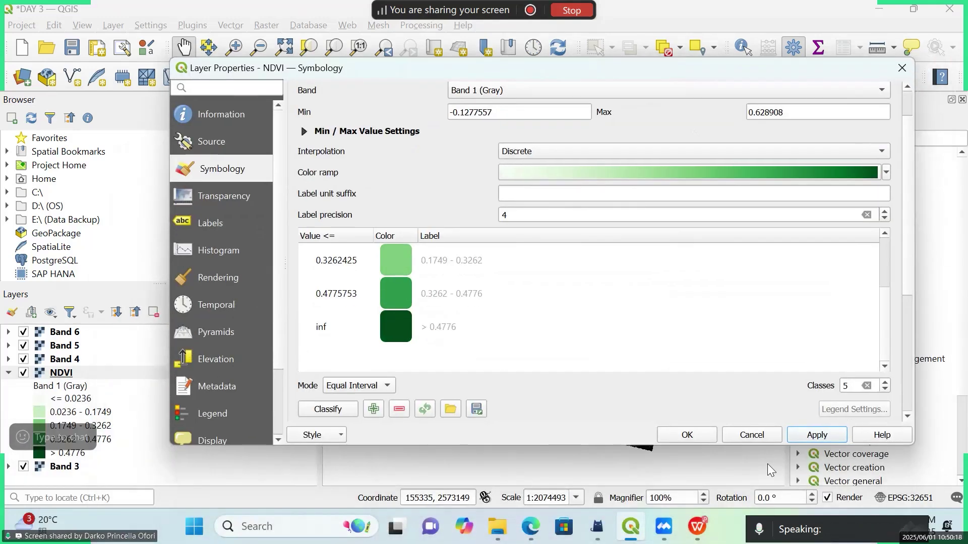
left_click(813, 438)
left_click_drag(916, 175, 766, 175)
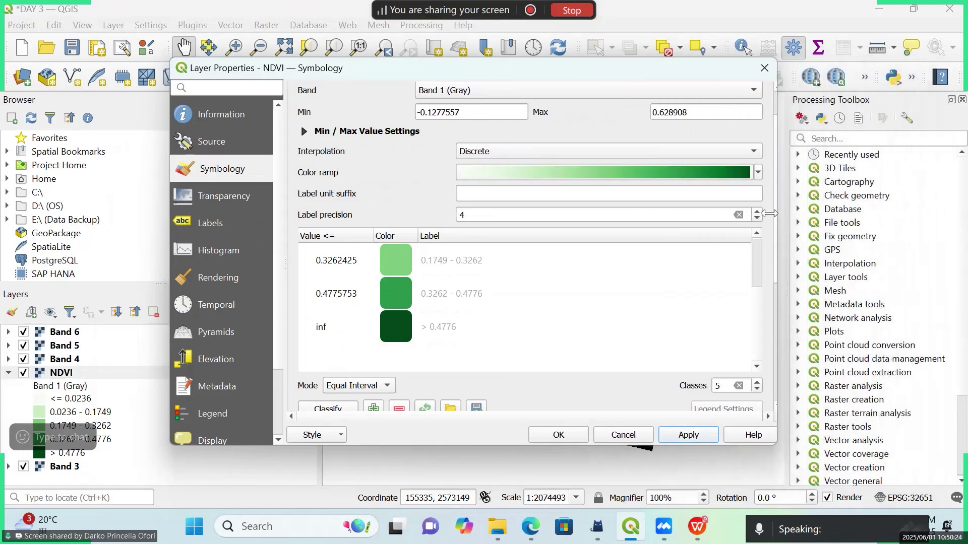
left_click_drag(649, 77, 618, 87)
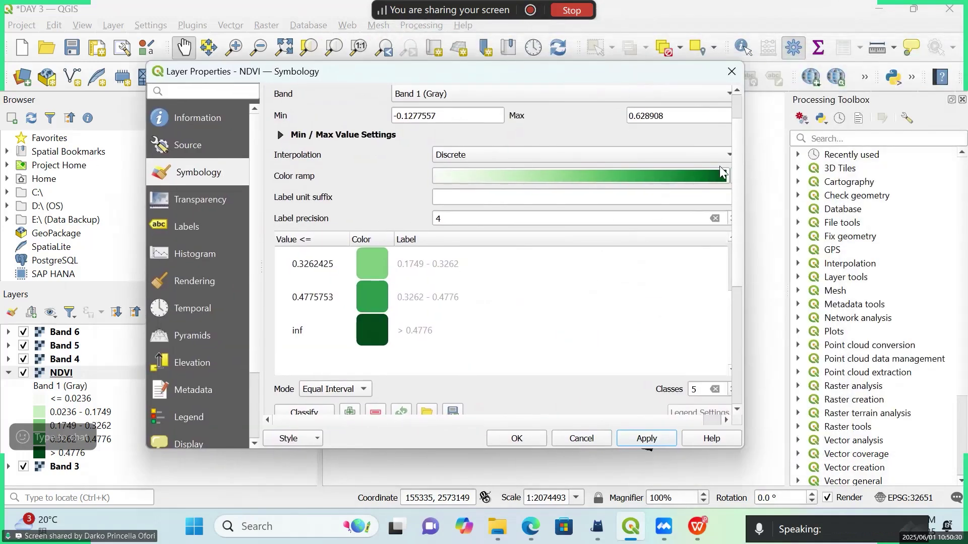
left_click_drag(744, 182, 827, 190)
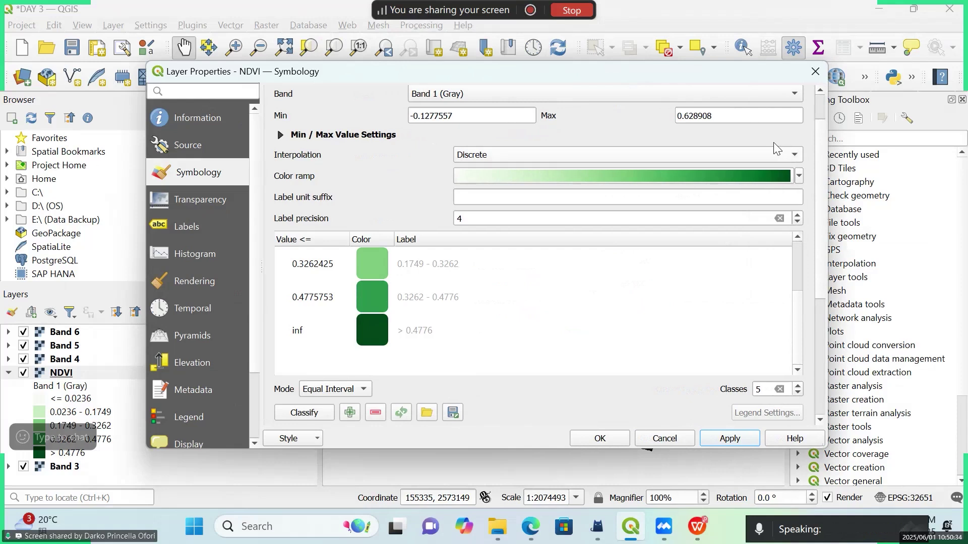
scroll(770, 138, "up", 2)
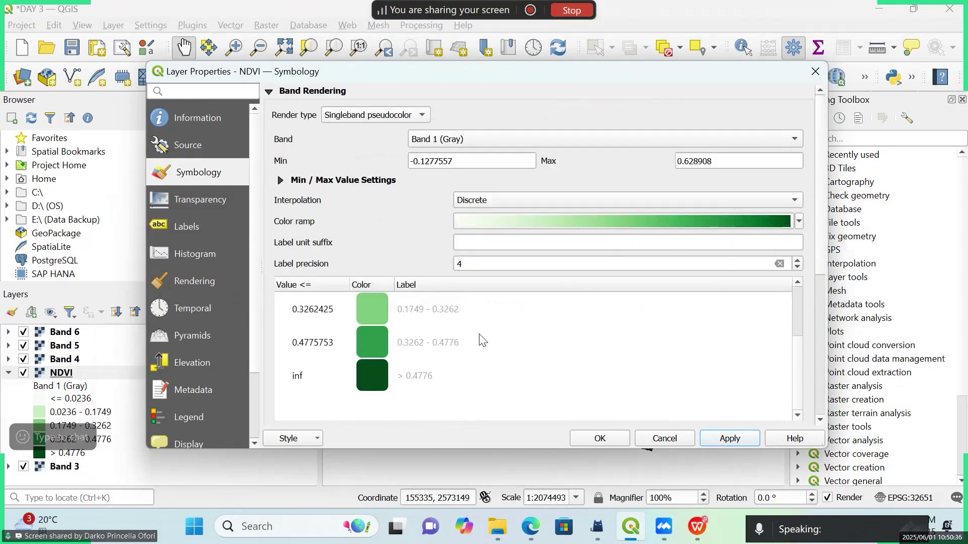
scroll(483, 341, "up", 1)
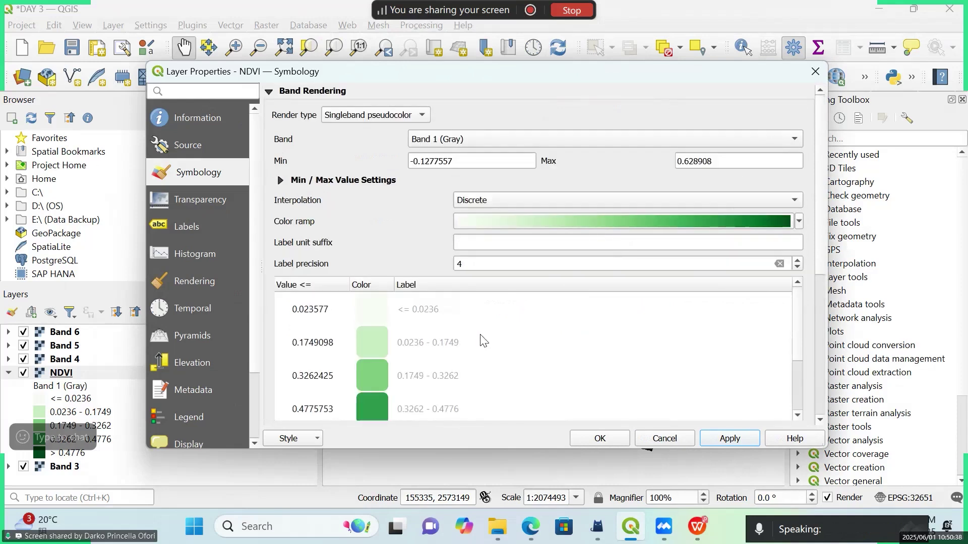
scroll(483, 341, "down", 3)
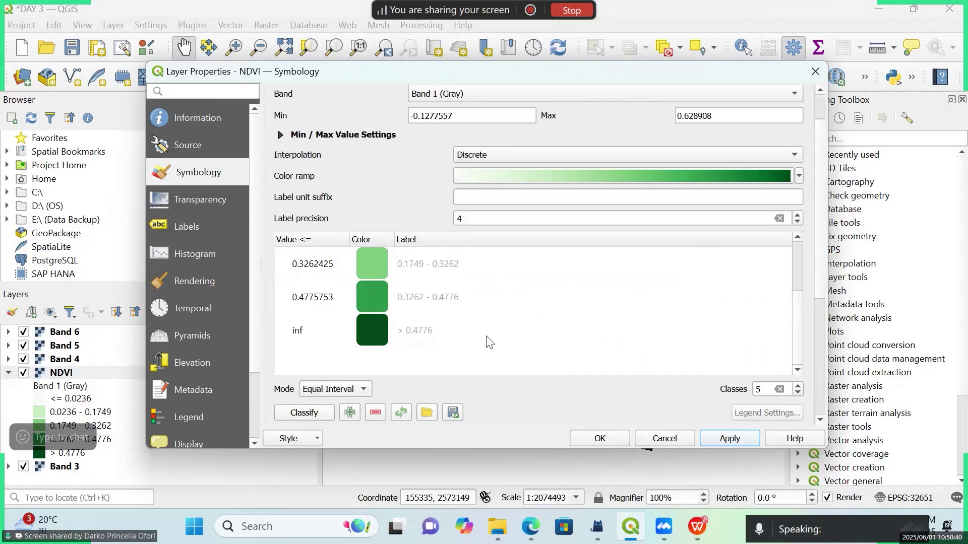
- Reselect the Greens color ramp for the NDVI layer and accept the layer properties
left_click(800, 176)
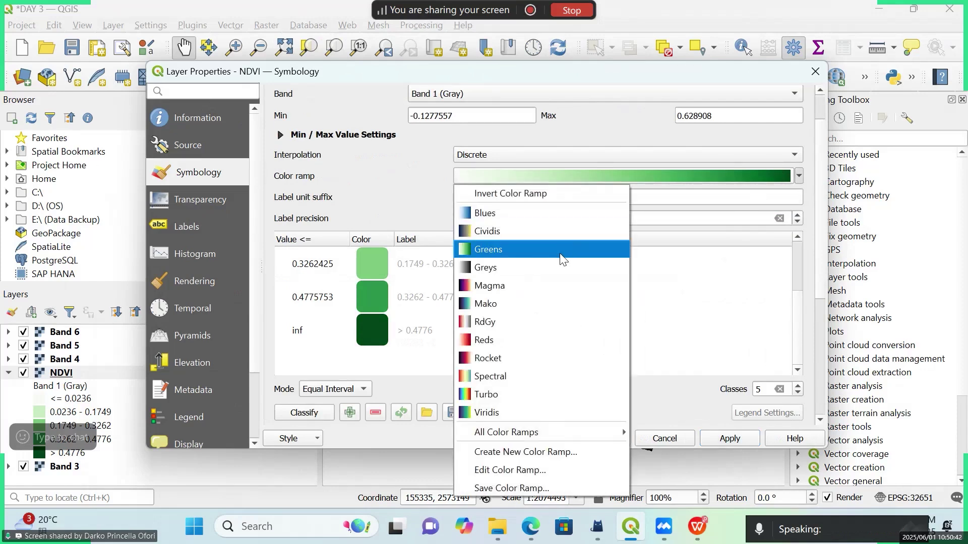
left_click(533, 249)
left_click(599, 440)
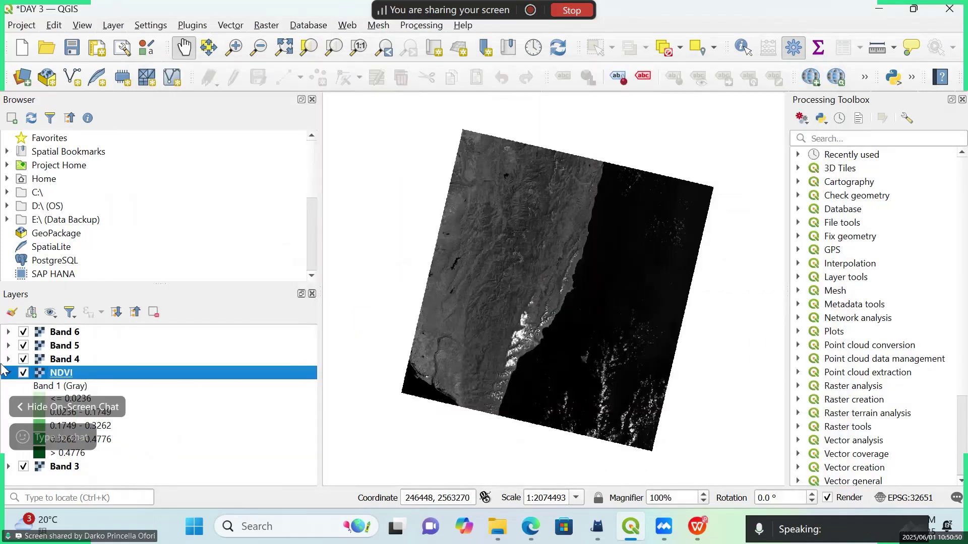
- Move the NDVI layer above Band 5, hide Band 6, and center the NDVI raster in the map
left_click_drag(56, 374, 56, 322)
left_click_drag(108, 439, 156, 421)
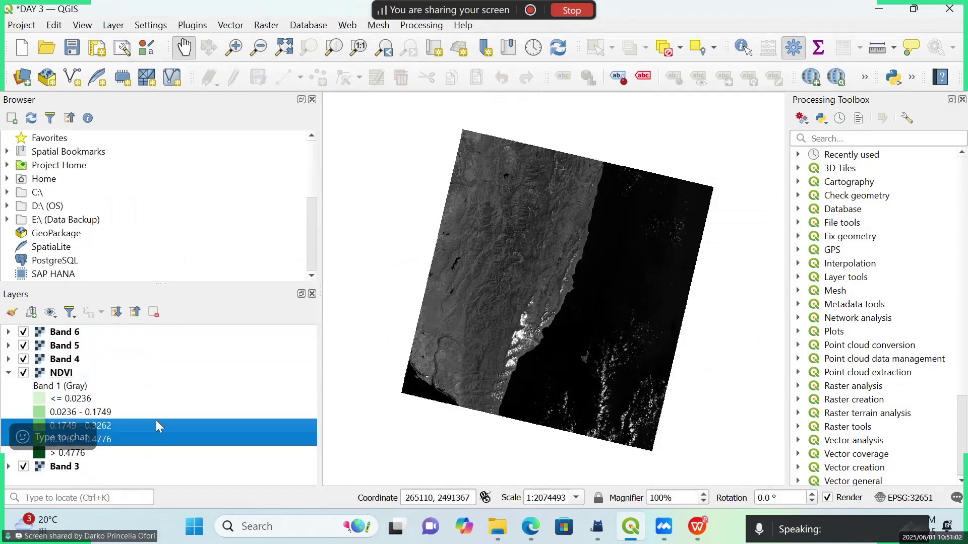
left_click_drag(352, 404, 552, 288)
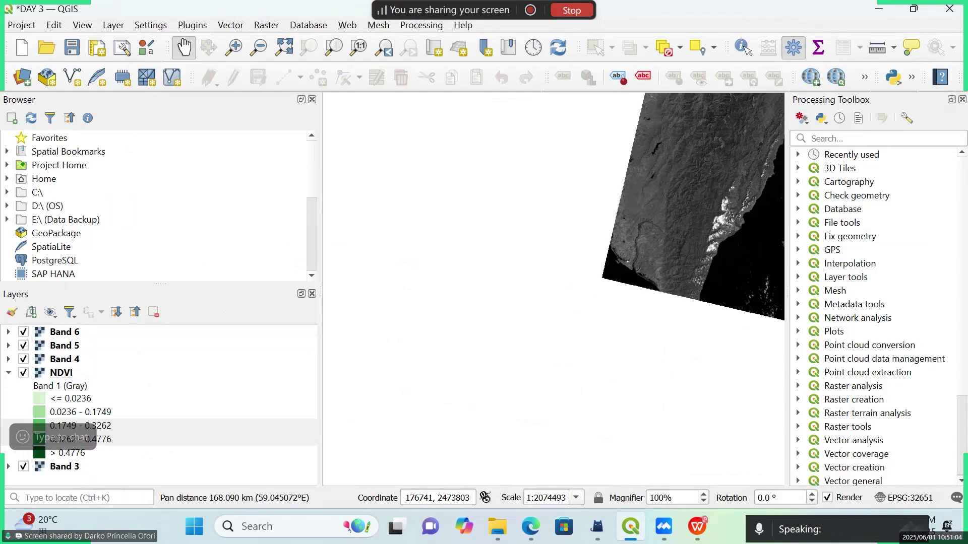
right_click(74, 373)
left_click(117, 368)
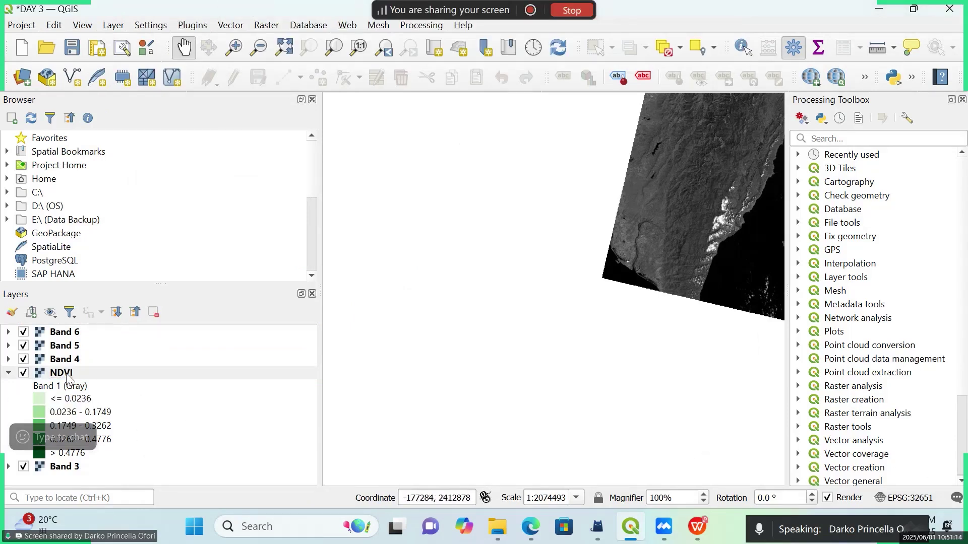
left_click_drag(68, 378, 78, 340)
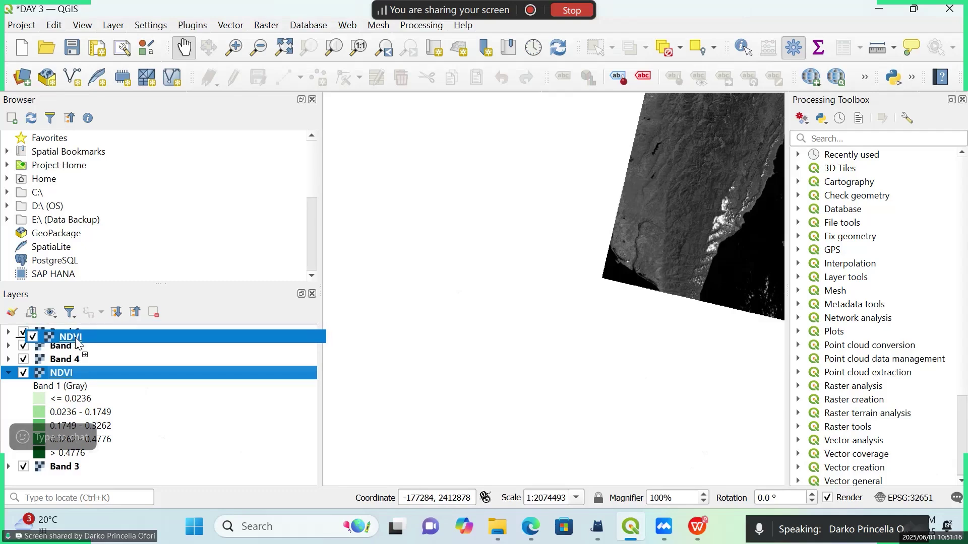
left_click(23, 332)
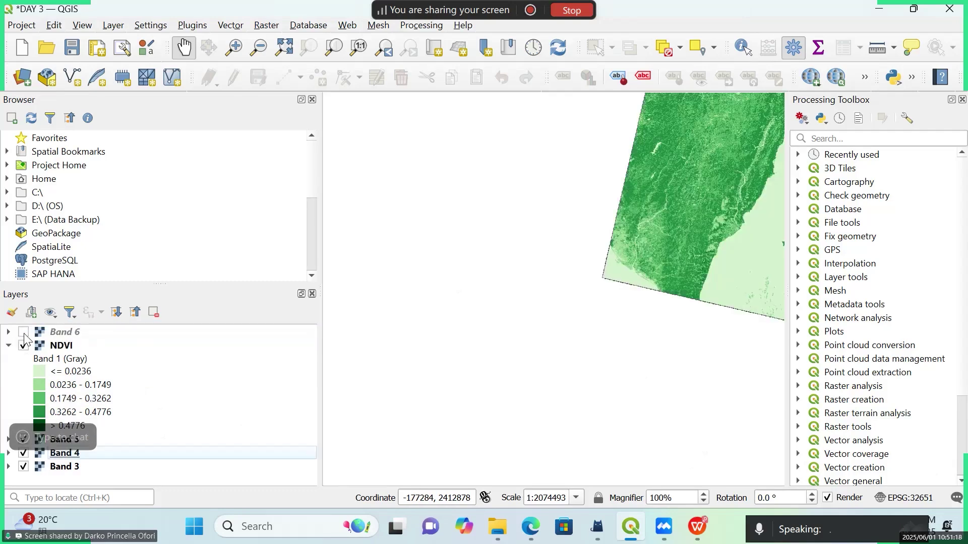
left_click_drag(566, 266, 427, 386)
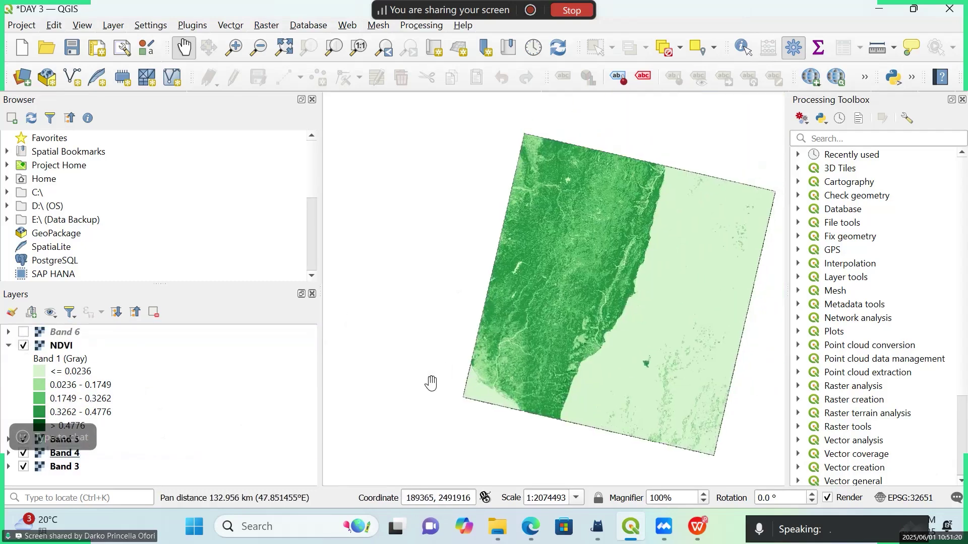
left_click_drag(611, 362, 561, 325)
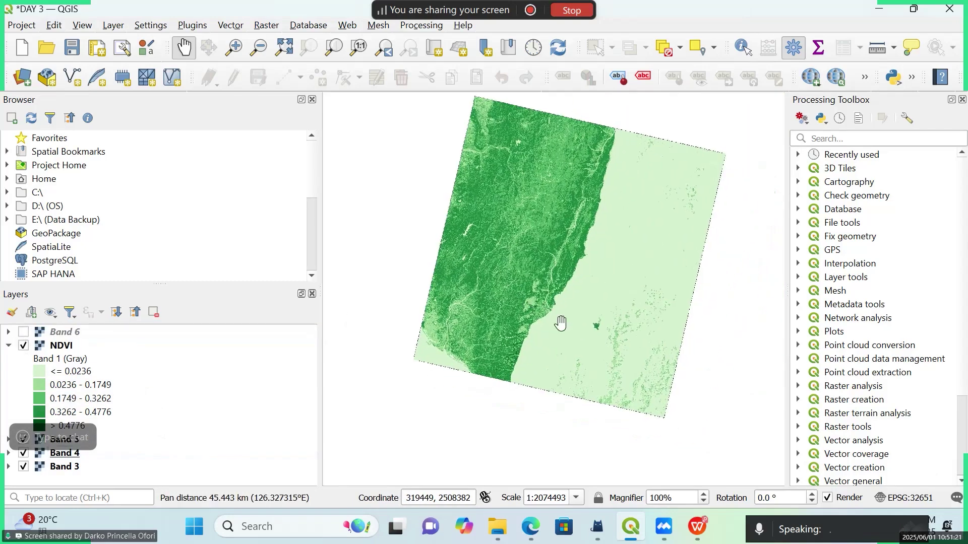
- Move the Band 6 layer to the end of the layer order and turn its visibility back on
left_click(71, 334)
left_click_drag(73, 337, 63, 481)
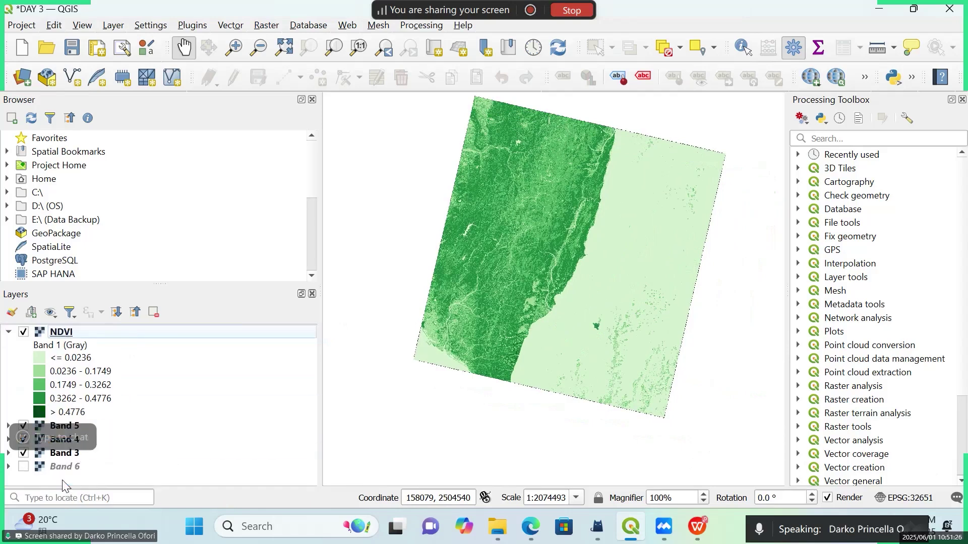
left_click(23, 468)
- Change the NDVI layer's color ramp to Viridis and accept the new symbology
scroll(528, 272, "up", 2)
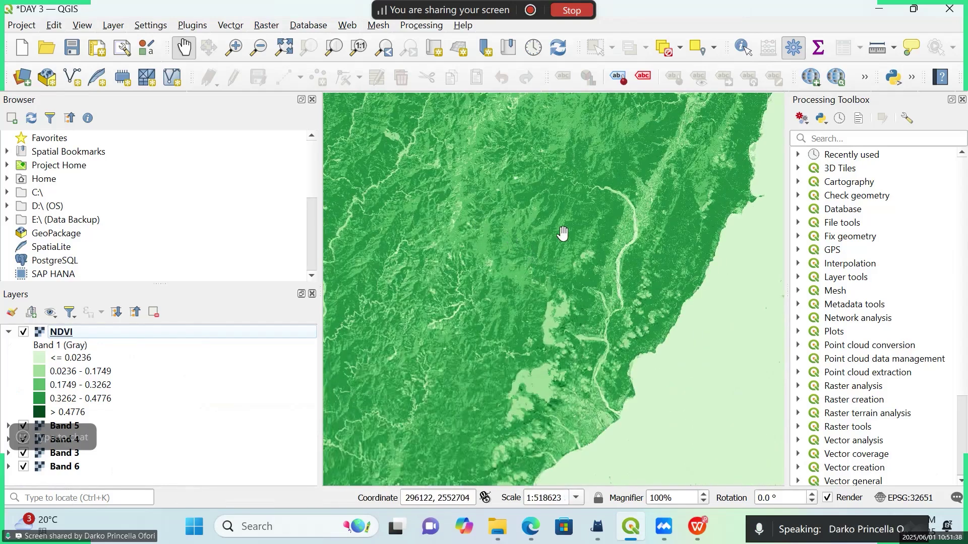
scroll(509, 271, "down", 1)
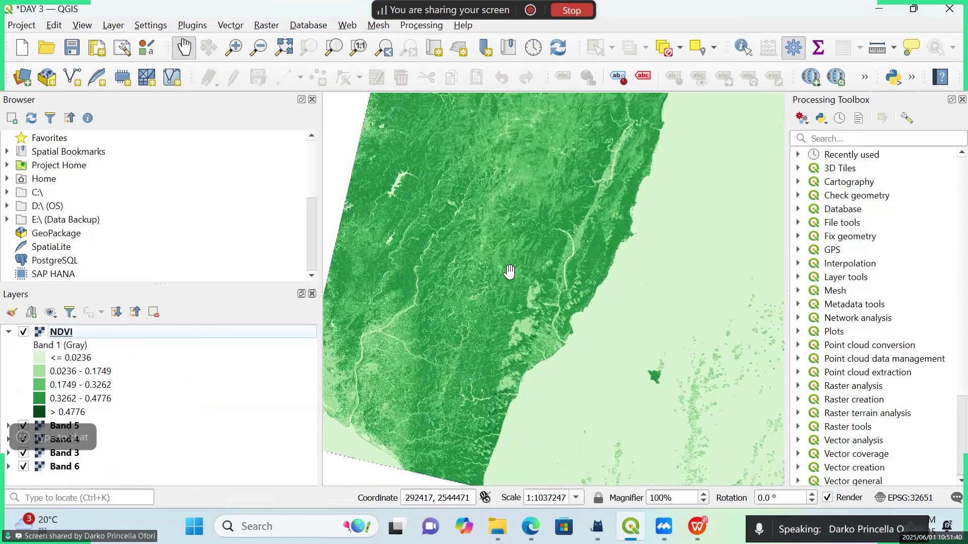
scroll(509, 271, "down", 1)
right_click(83, 337)
left_click(121, 347)
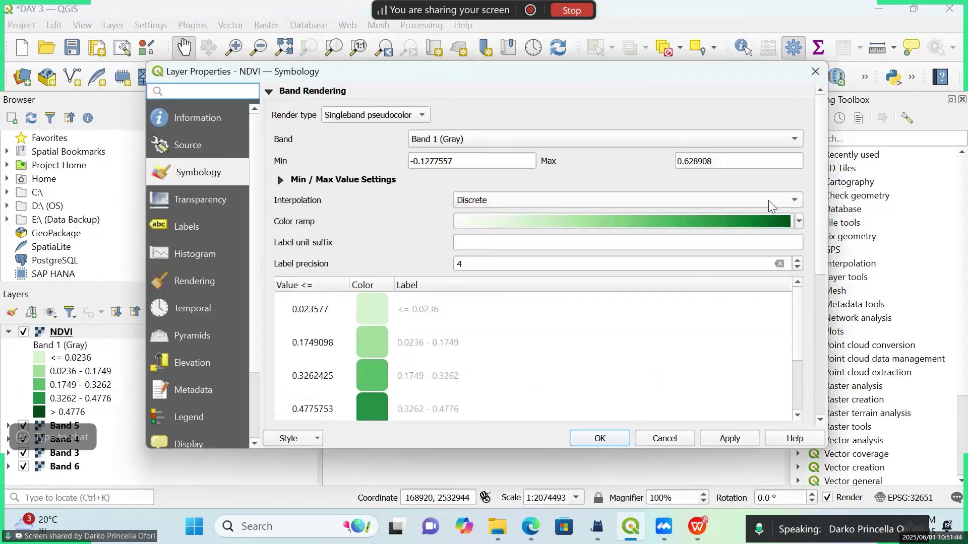
left_click(799, 222)
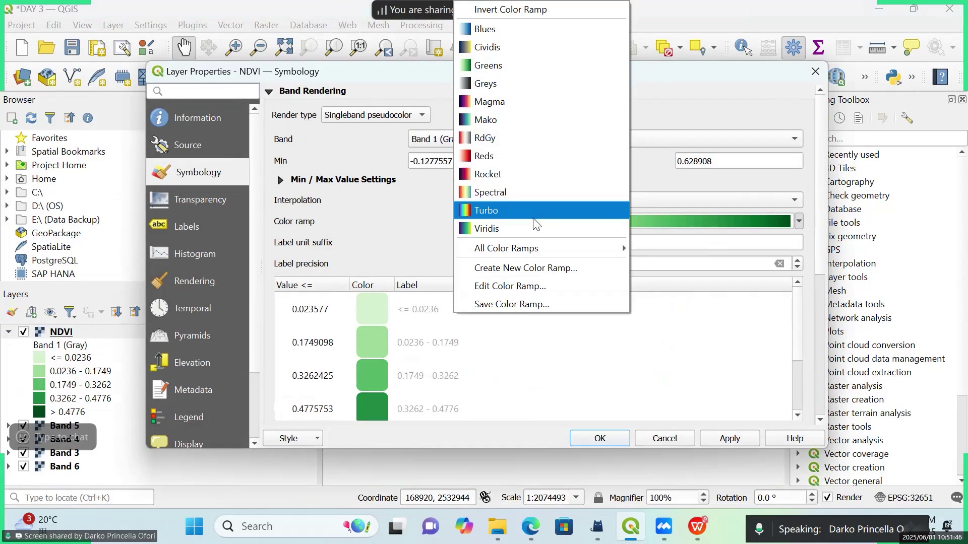
left_click(504, 228)
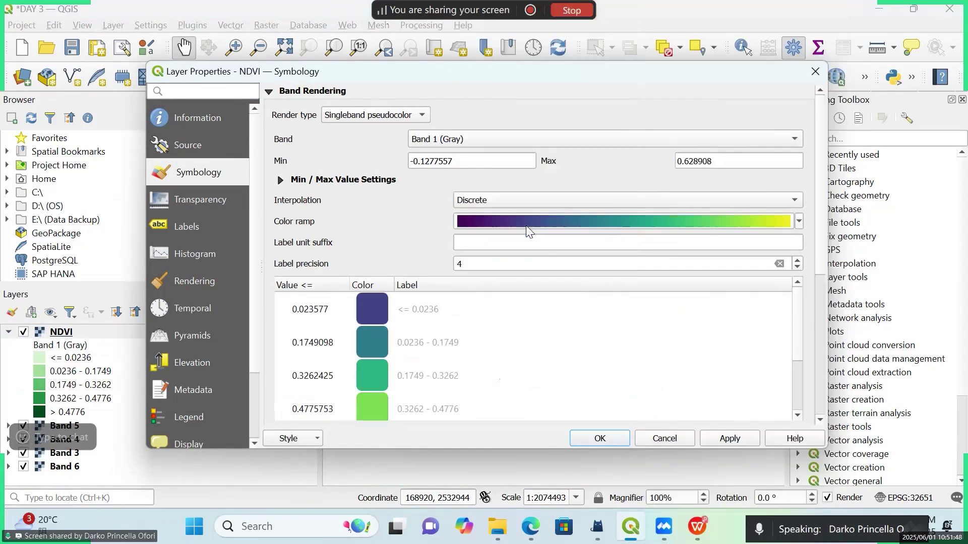
left_click(735, 446)
left_click_drag(618, 67, 555, 70)
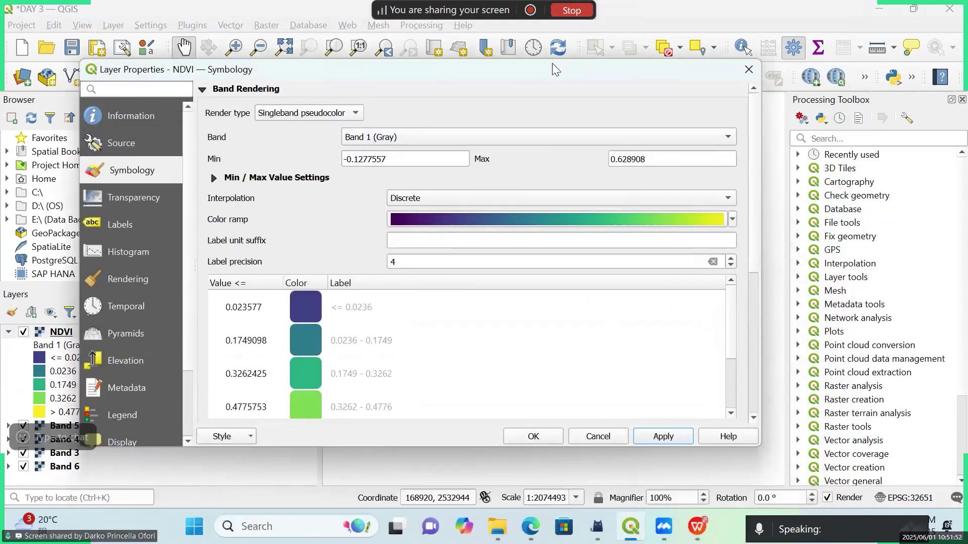
left_click(526, 437)
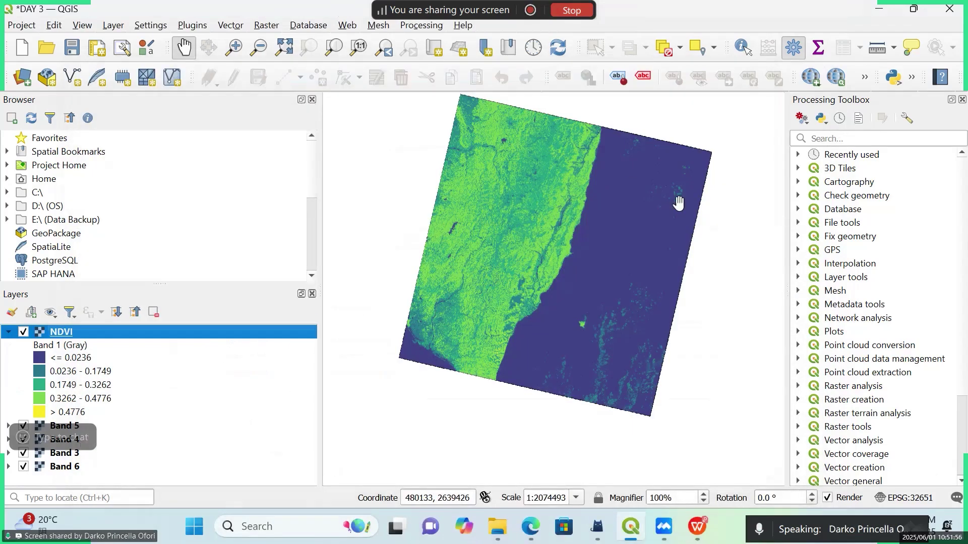
- Examine the recolored NDVI raster up close around the river valley and the coastline
scroll(542, 233, "up", 2)
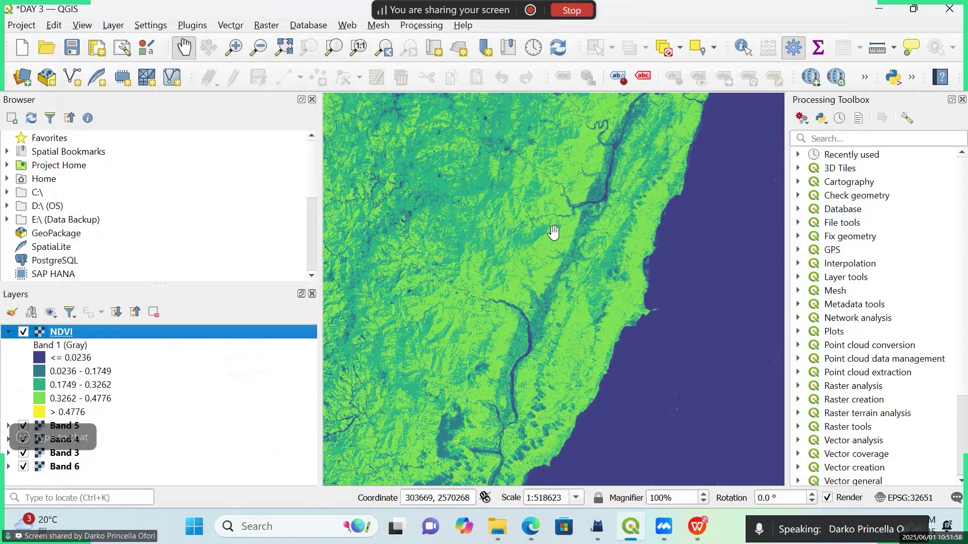
scroll(557, 233, "up", 1)
scroll(557, 233, "down", 1)
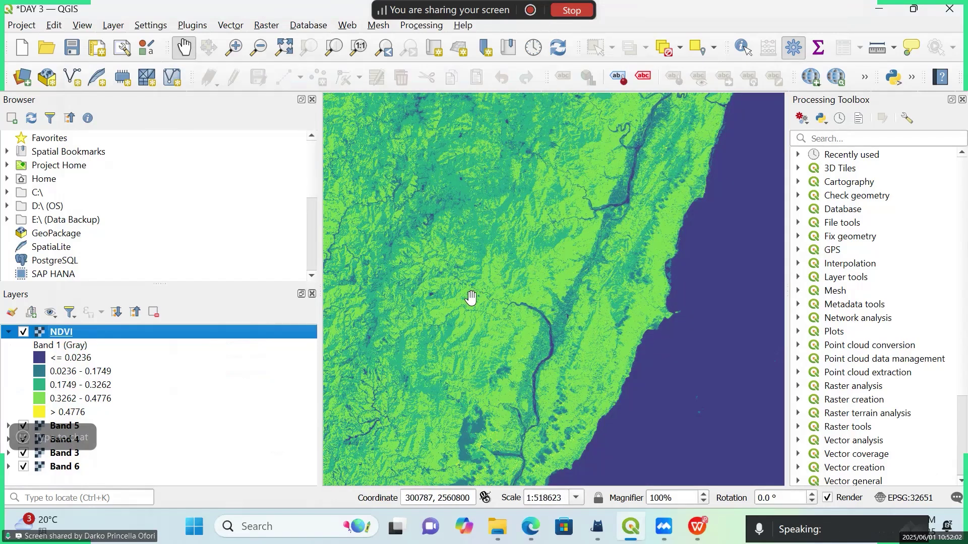
- Identify the NDVI pixel values at several points across the land area of the raster
scroll(471, 298, "down", 1)
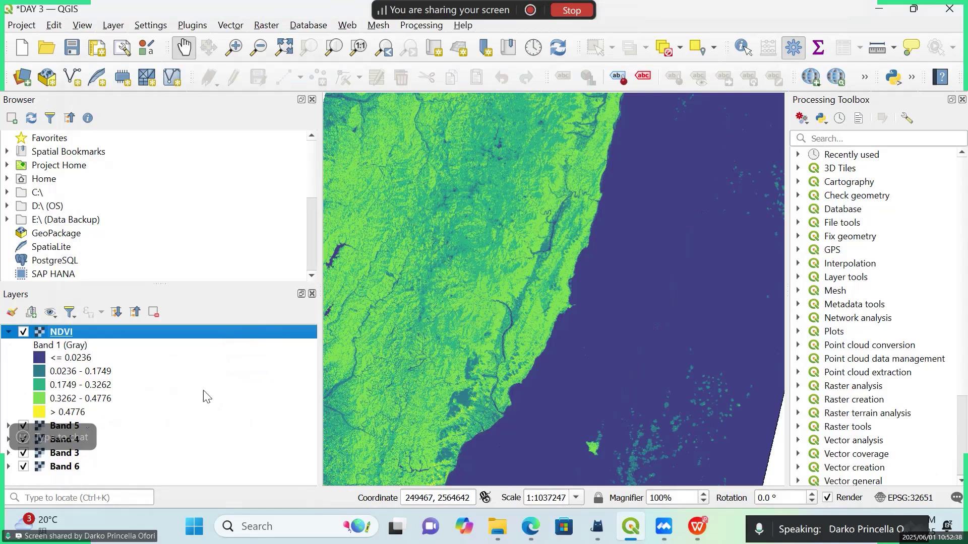
scroll(441, 313, "down", 1)
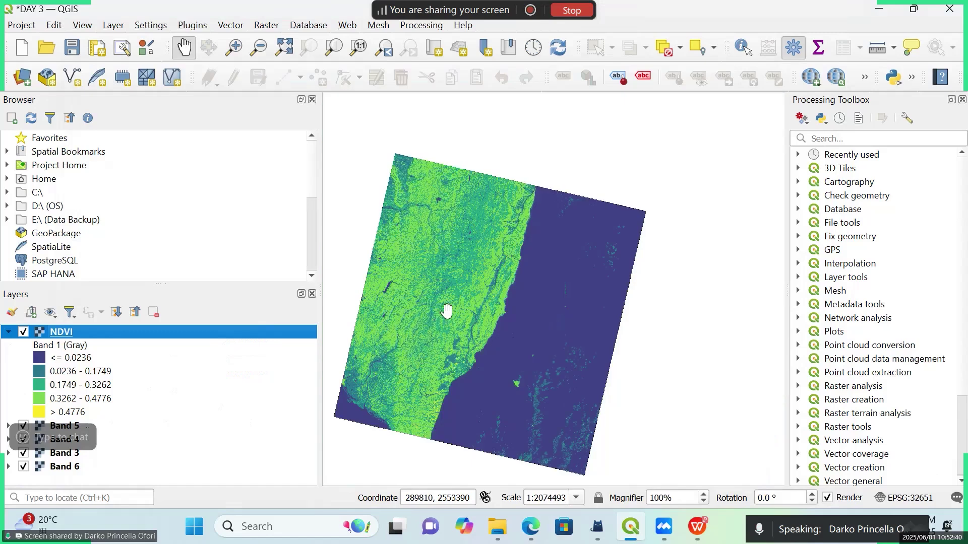
scroll(468, 189, "up", 1)
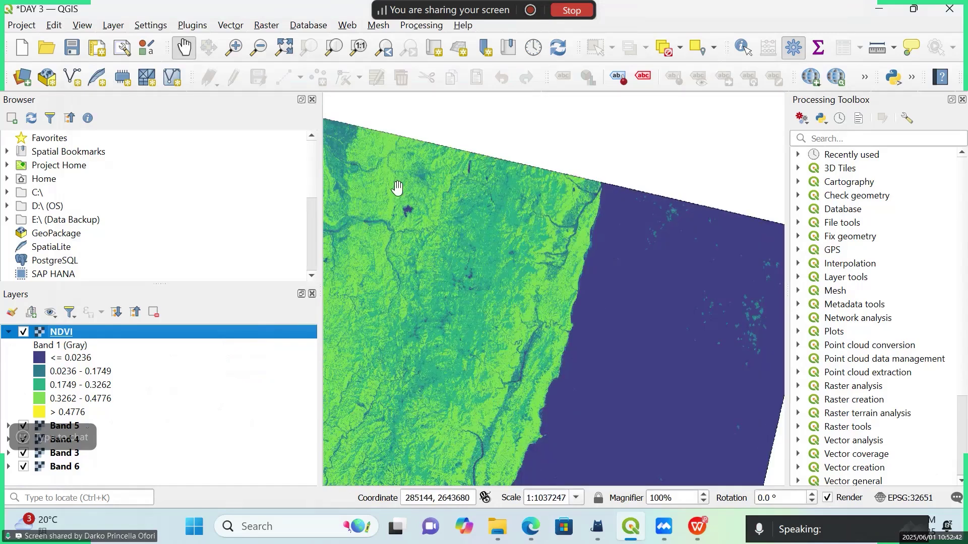
left_click(741, 48)
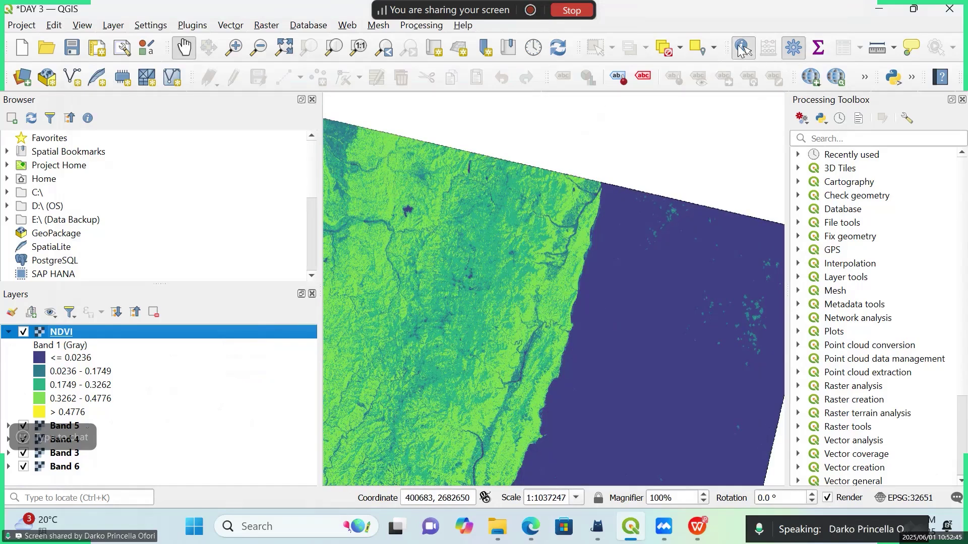
left_click(484, 275)
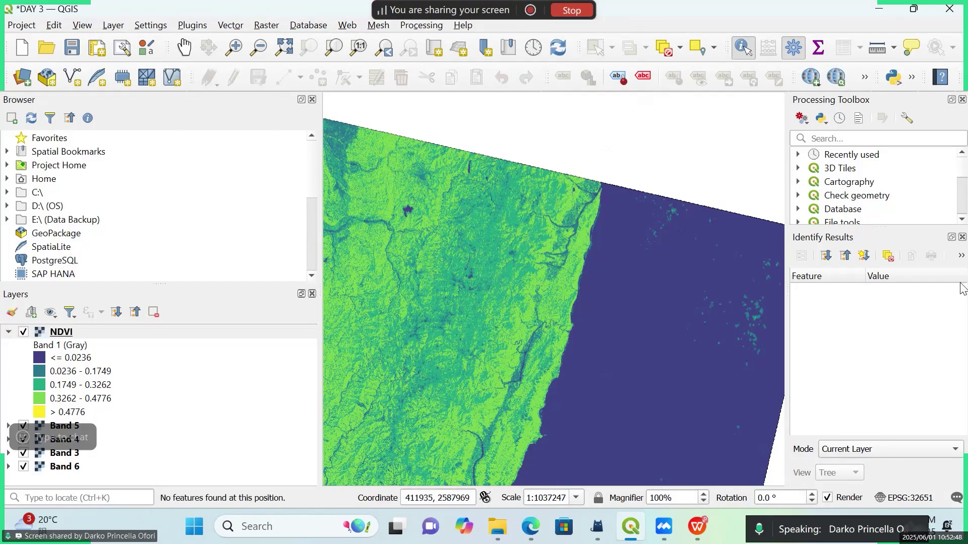
left_click(505, 302)
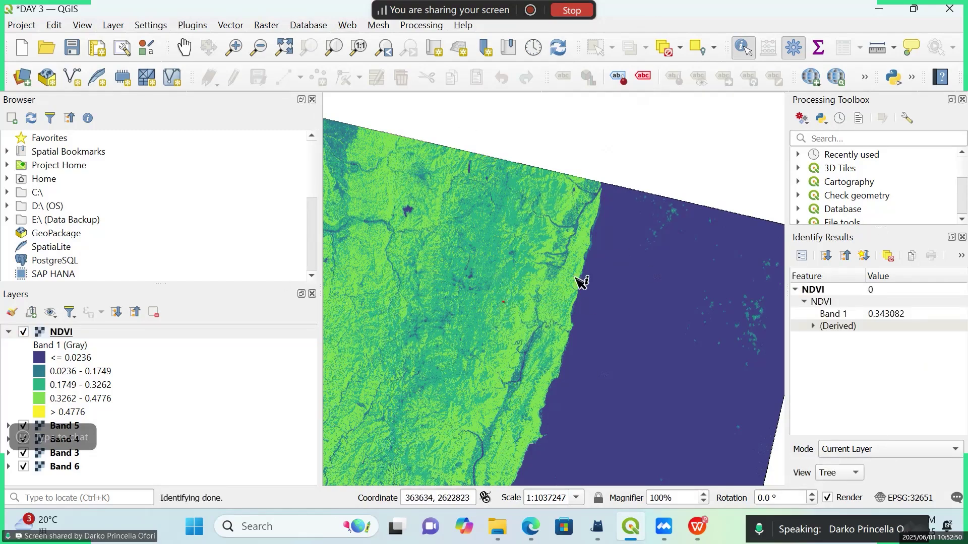
left_click(484, 417)
left_click(413, 403)
left_click(419, 255)
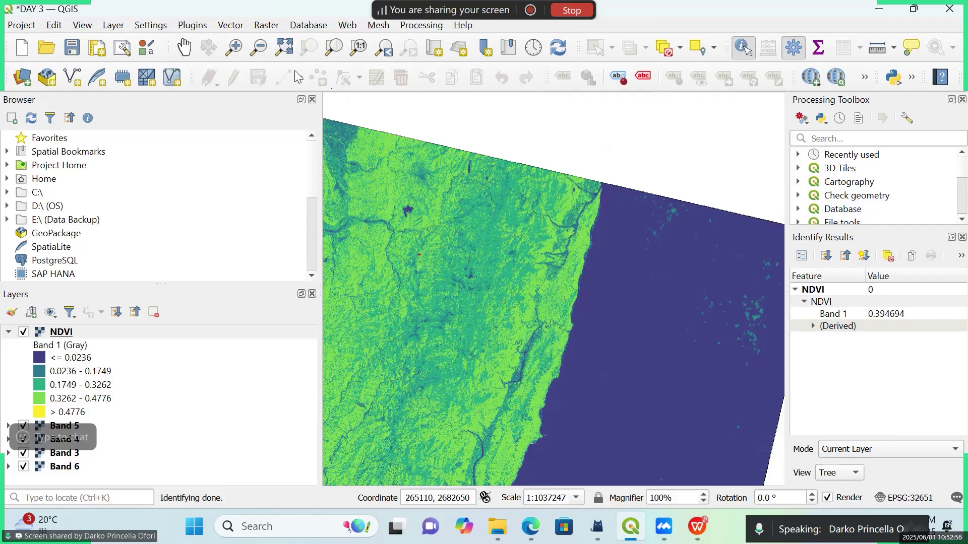
- Bring the whole NDVI raster back into the map center, and enlarge the layer list with the NDVI legend collapsed
left_click(184, 47)
scroll(480, 229, "down", 1)
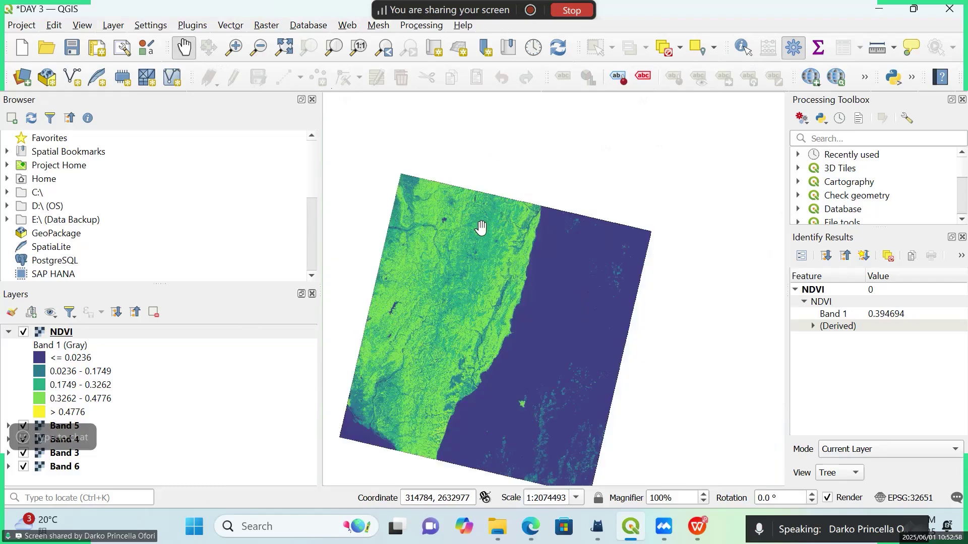
left_click_drag(458, 300, 460, 240)
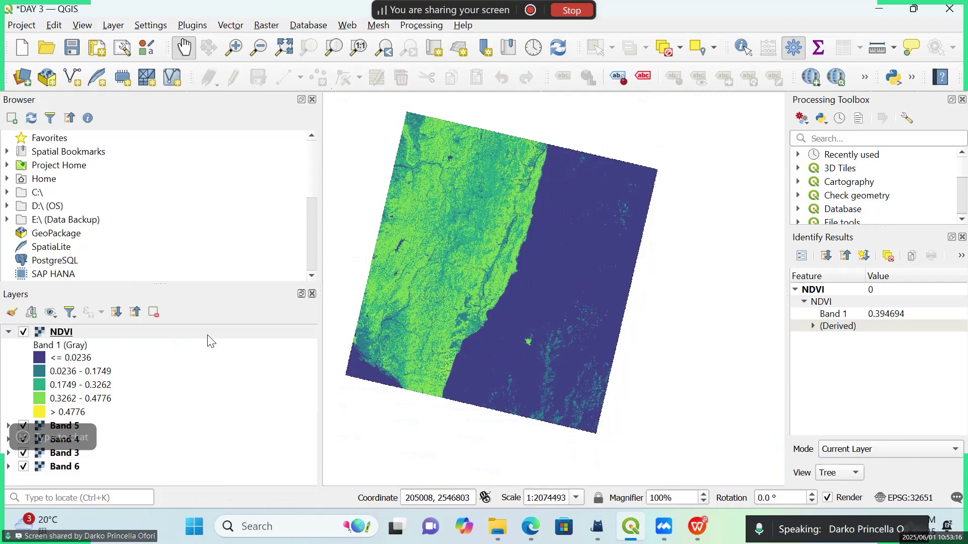
left_click_drag(152, 285, 154, 247)
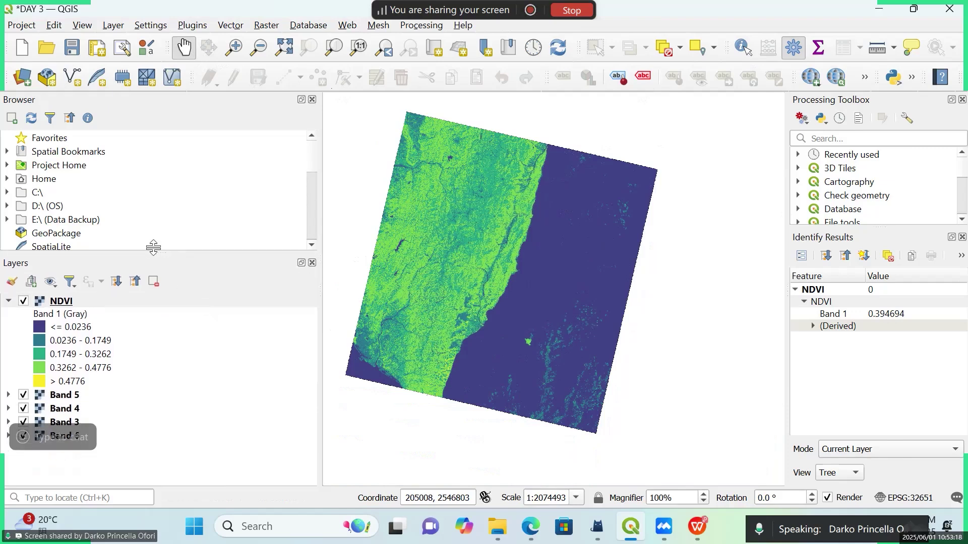
left_click(8, 295)
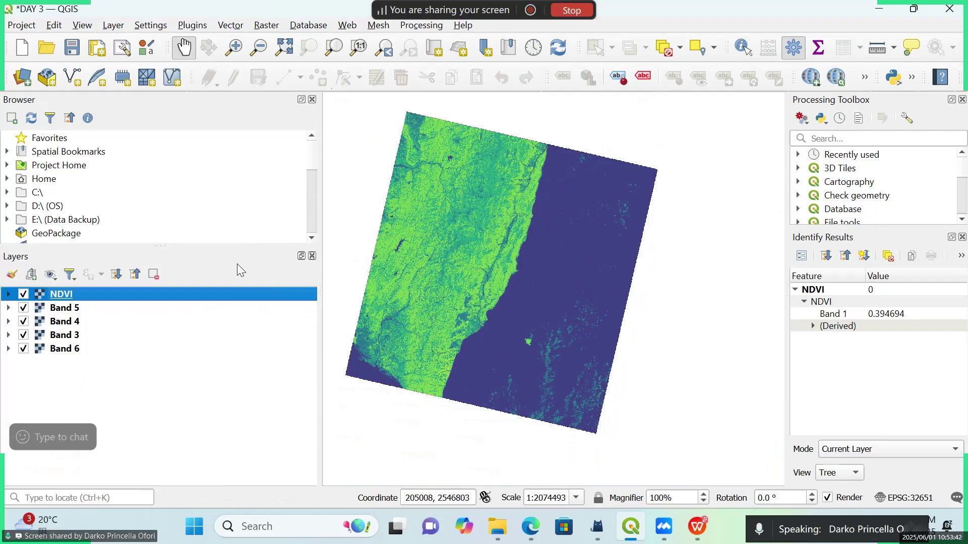
- Start a Raster Calculator expression with the numerator ( "Band 3@1" - "Band 5@1" ) followed by the division operator
left_click(266, 28)
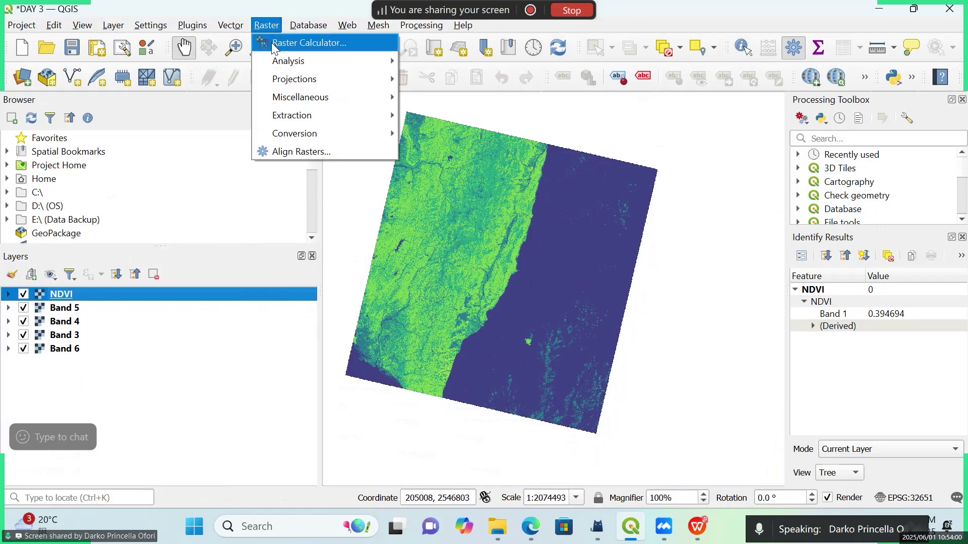
left_click(272, 44)
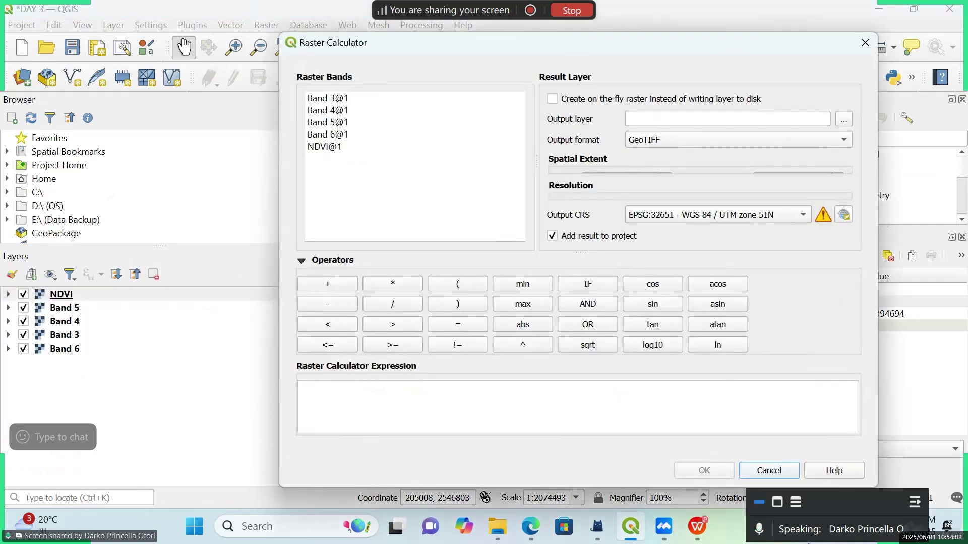
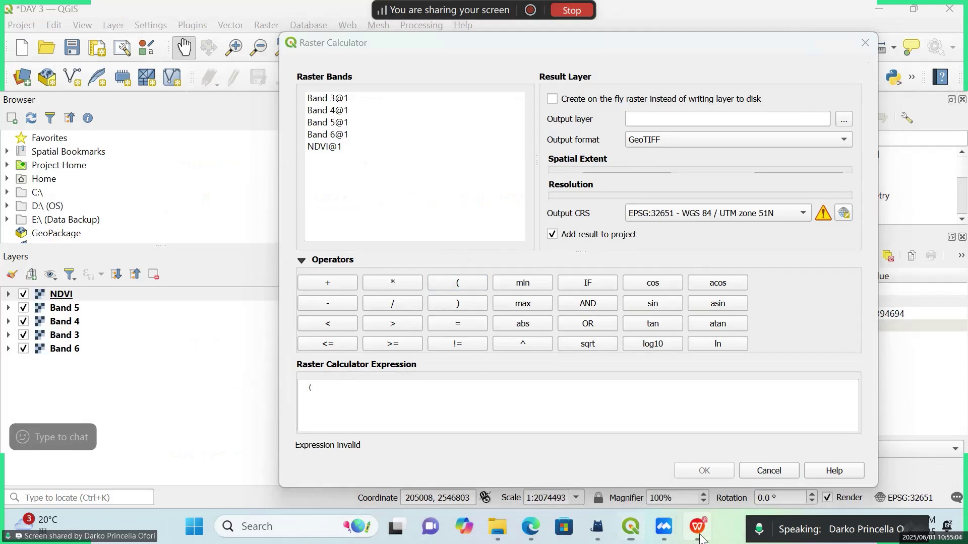
left_click(698, 536)
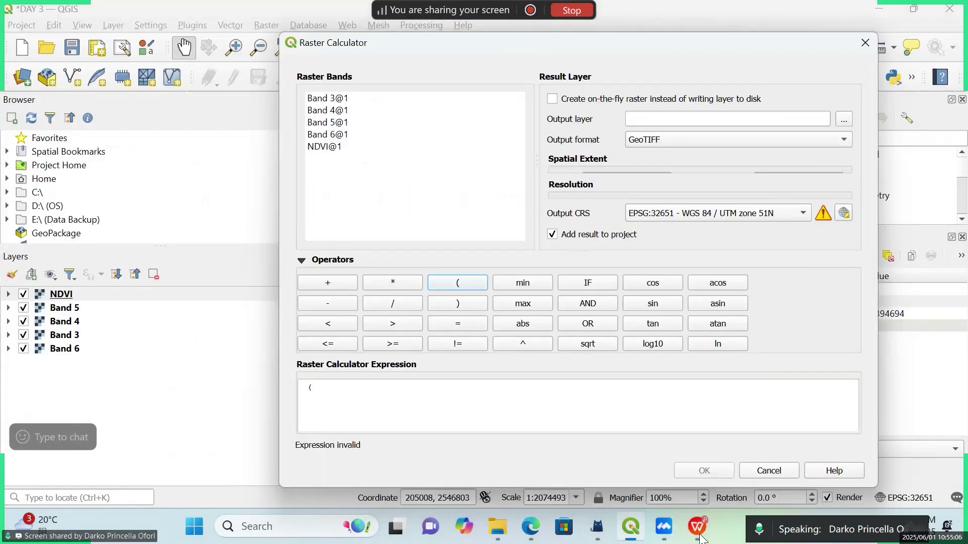
double_click(344, 98)
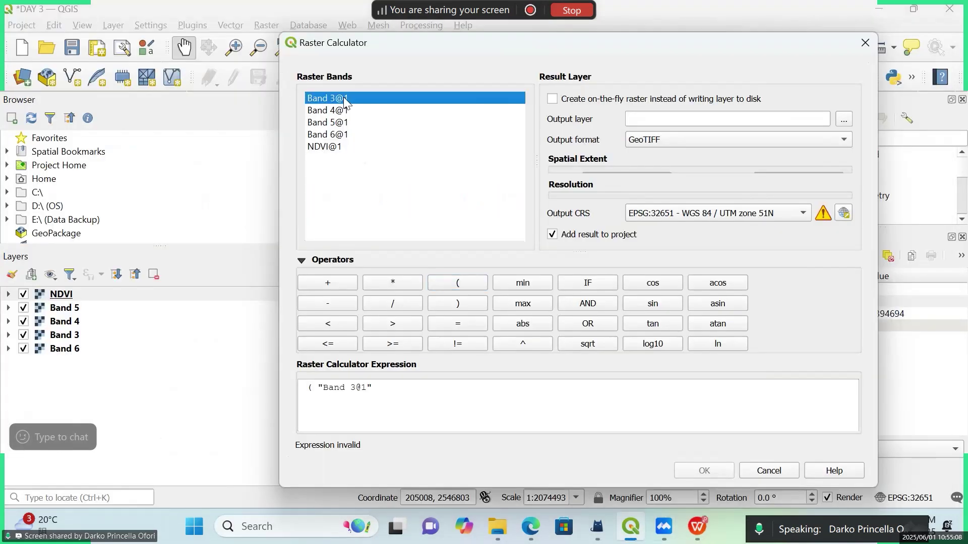
left_click(344, 303)
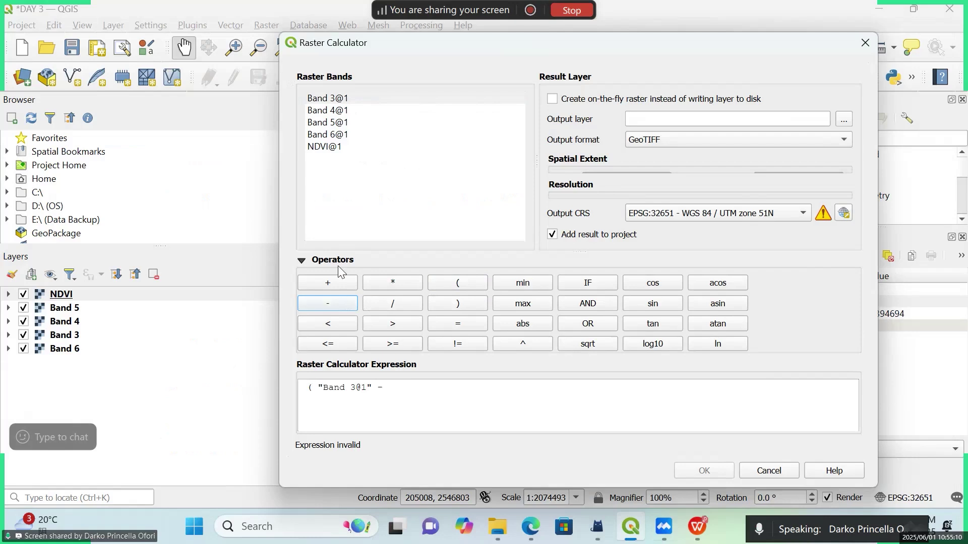
double_click(348, 124)
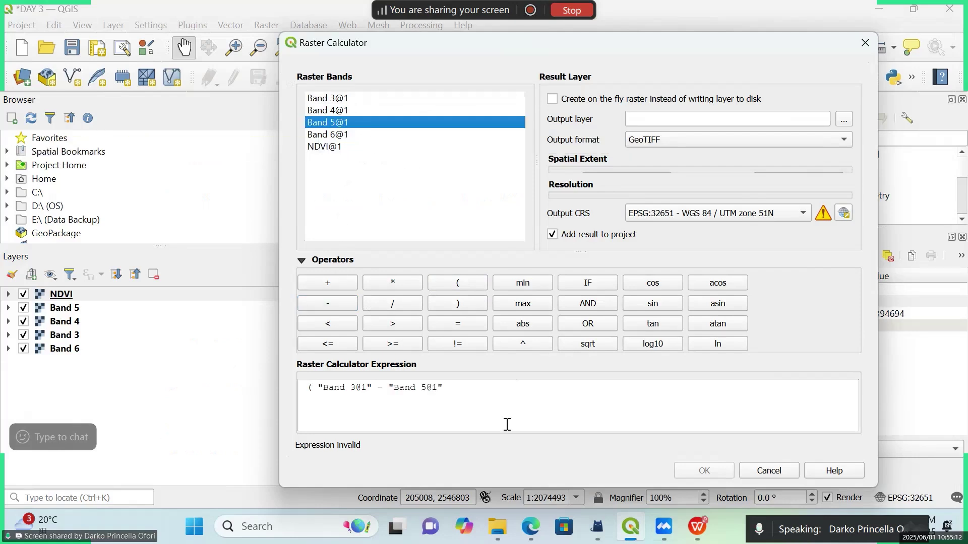
left_click(462, 302)
left_click(401, 308)
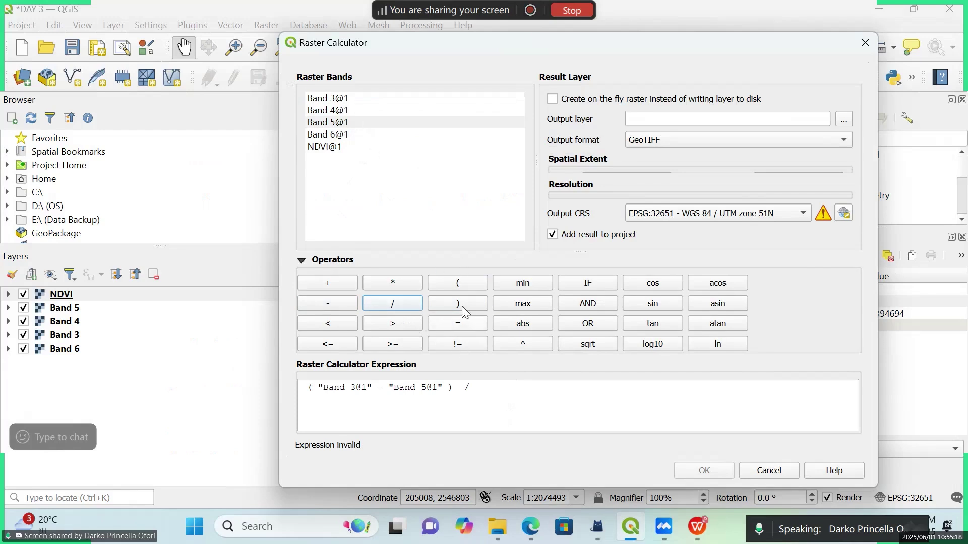
- Complete the raster expression with the denominator ( "Band 3@1" + "Band 5@1" )
left_click(458, 283)
double_click(355, 99)
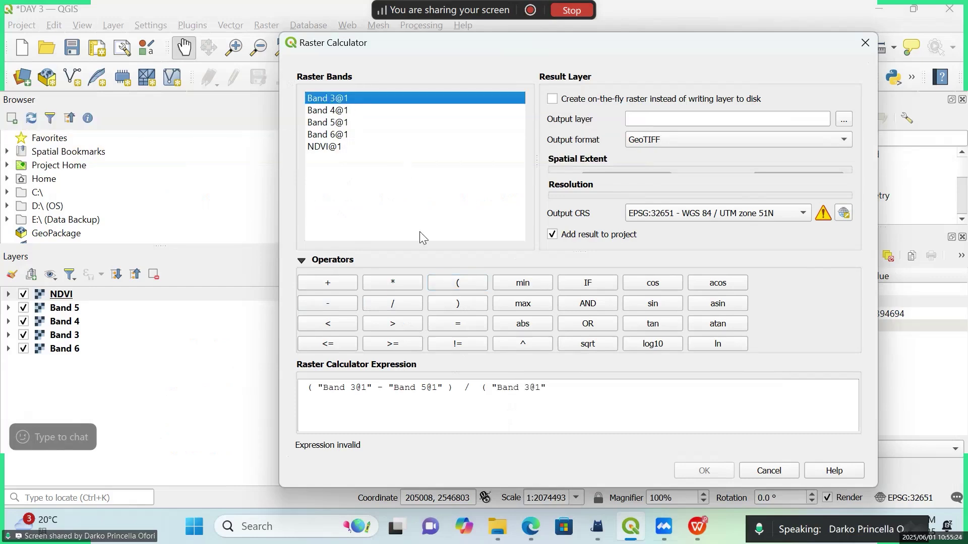
left_click(346, 284)
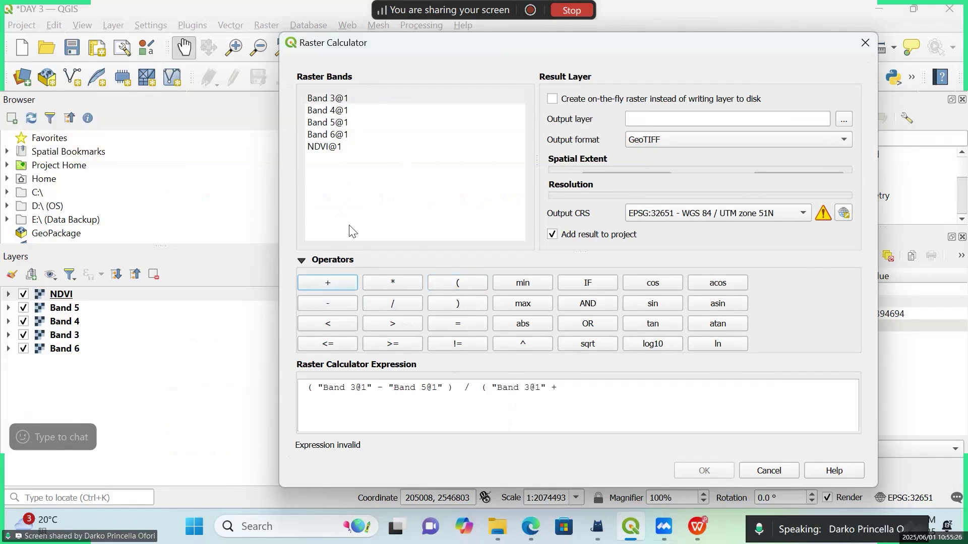
double_click(346, 124)
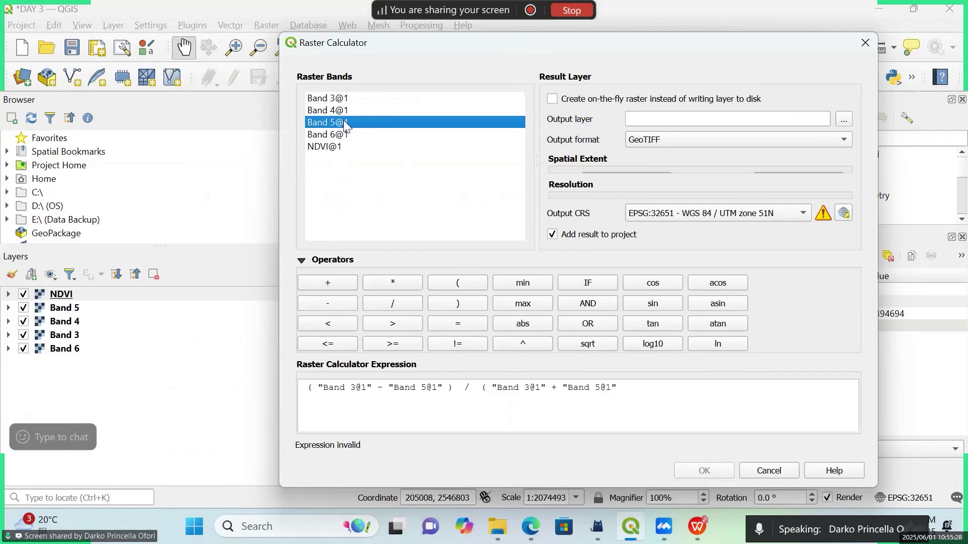
left_click(457, 304)
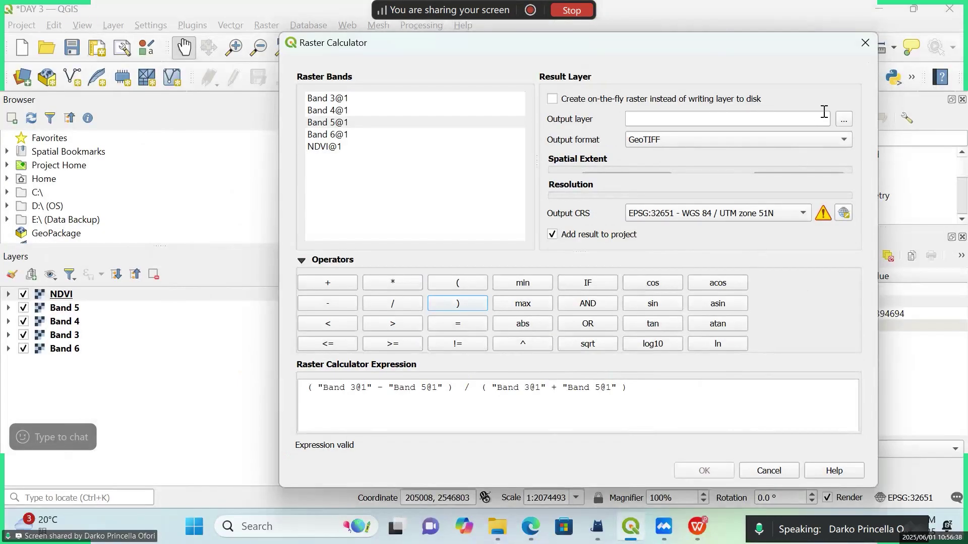
- Set the calculation's output layer to a file named NDWI in the DAY 3 folder
left_click(847, 122)
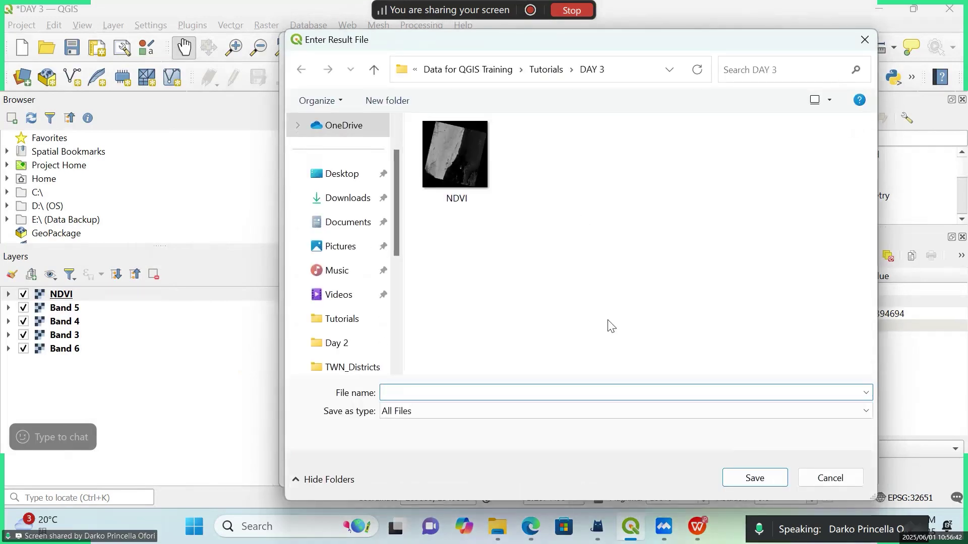
type("N")
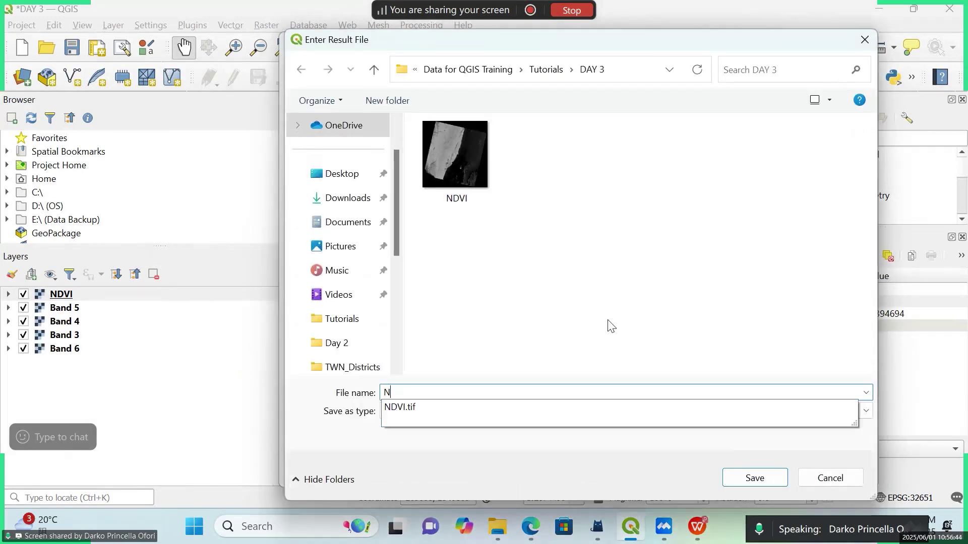
type("DWI")
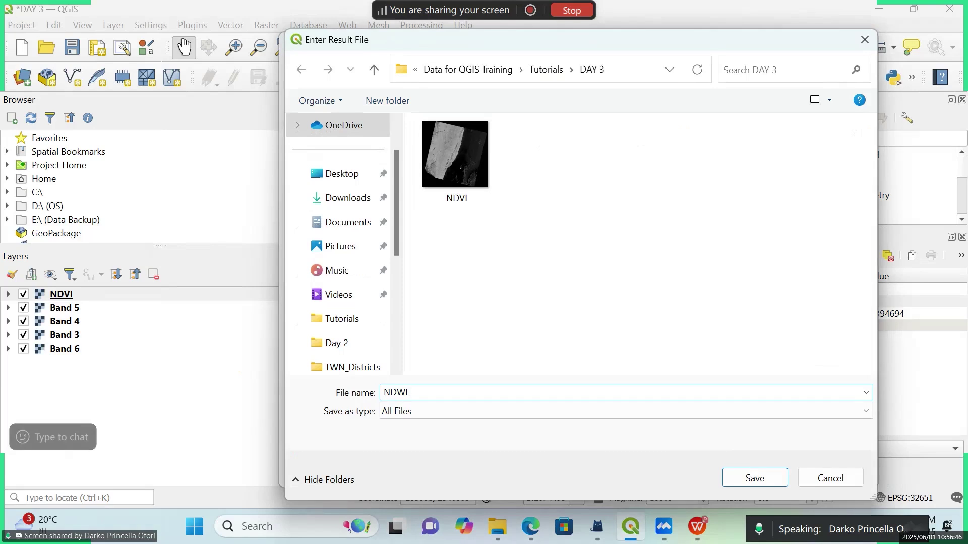
left_click(781, 485)
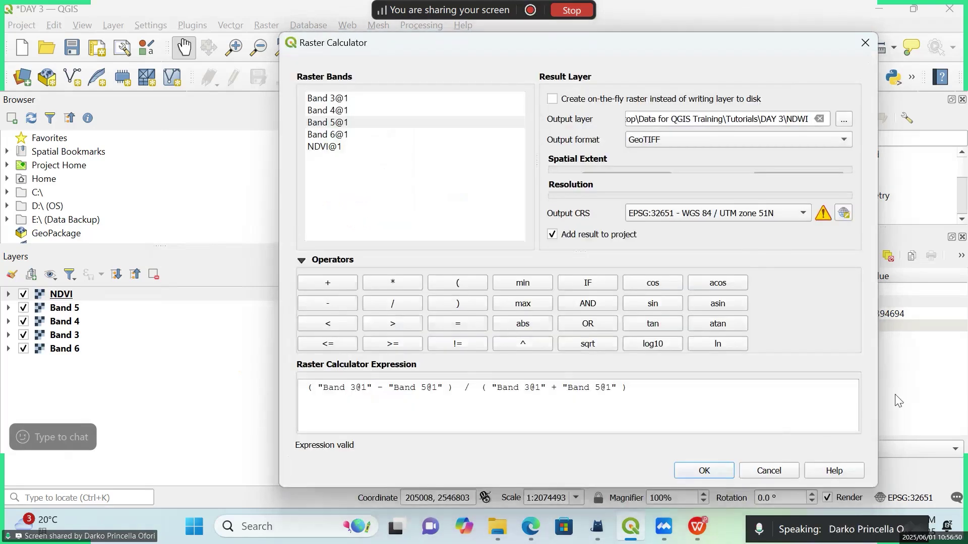
- Set the output CRS to the project CRS EPSG:32651 - WGS 84 / UTM zone 51N and run the NDWI calculation
left_click(755, 216)
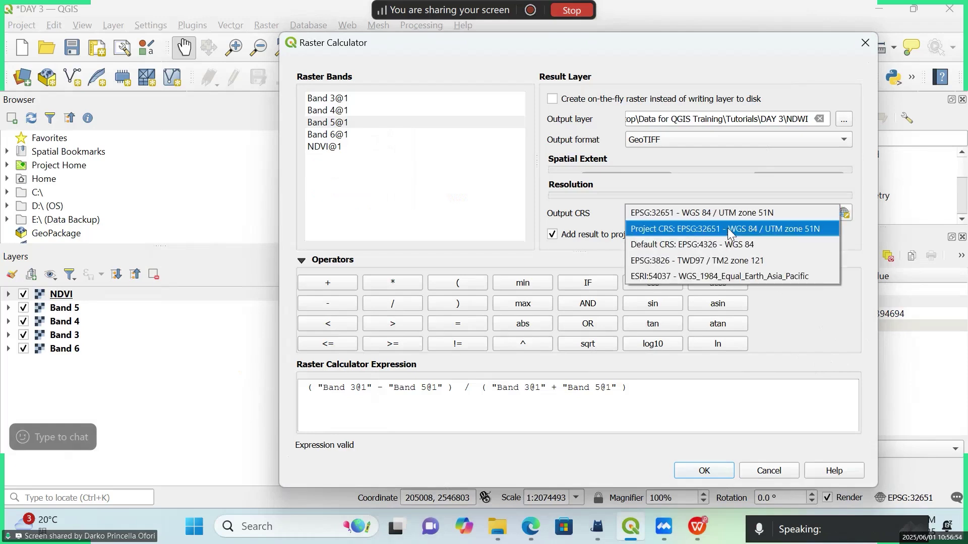
left_click(746, 229)
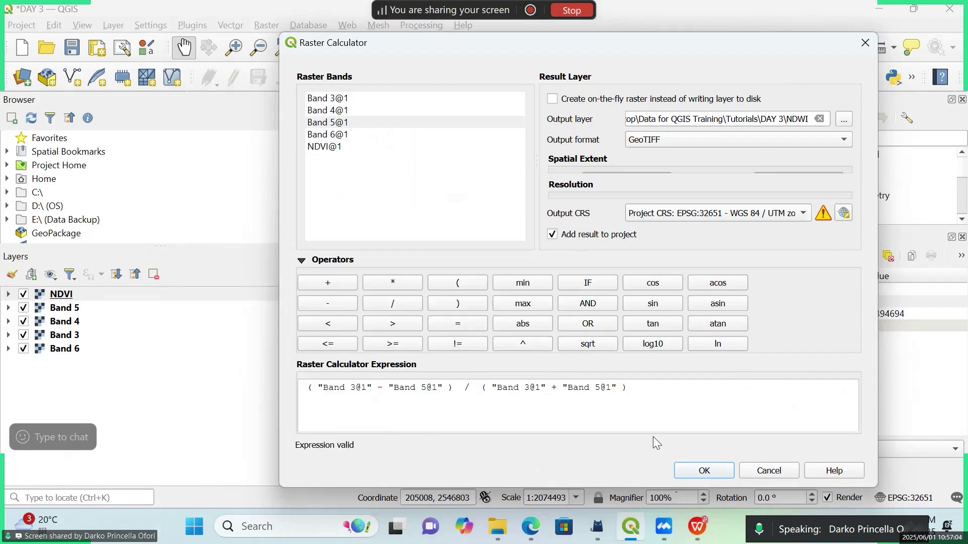
left_click(717, 470)
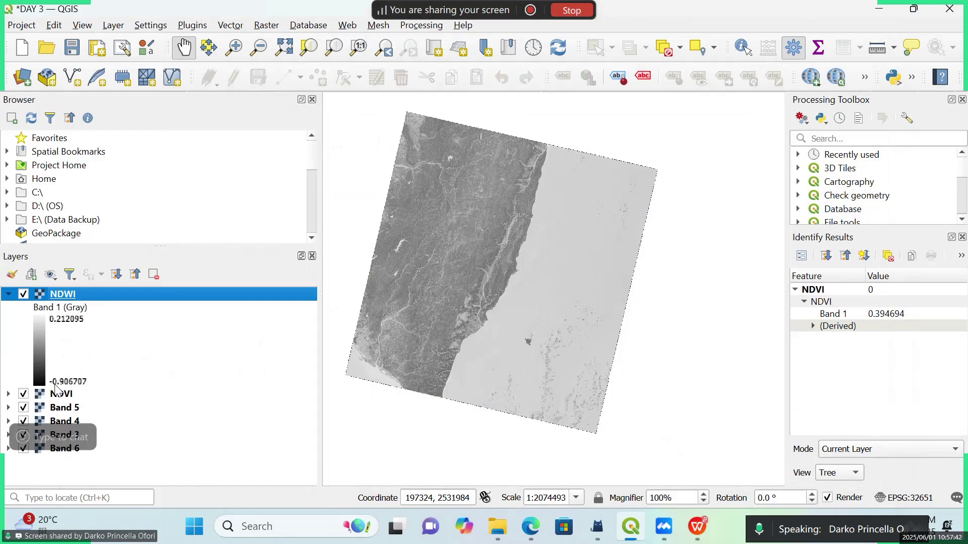
- Render the NDWI layer as Singleband pseudocolor with Discrete interpolation
right_click(56, 296)
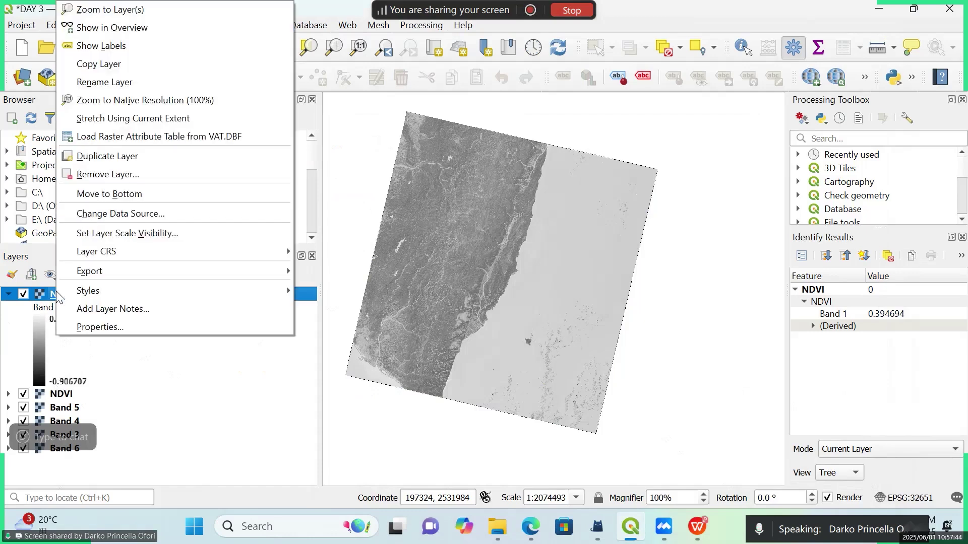
left_click(160, 324)
left_click(344, 113)
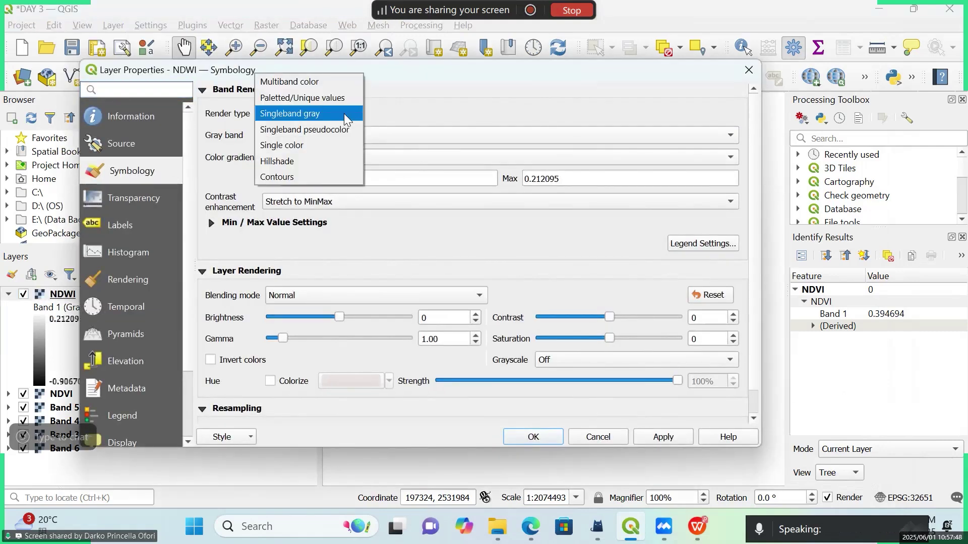
left_click(340, 129)
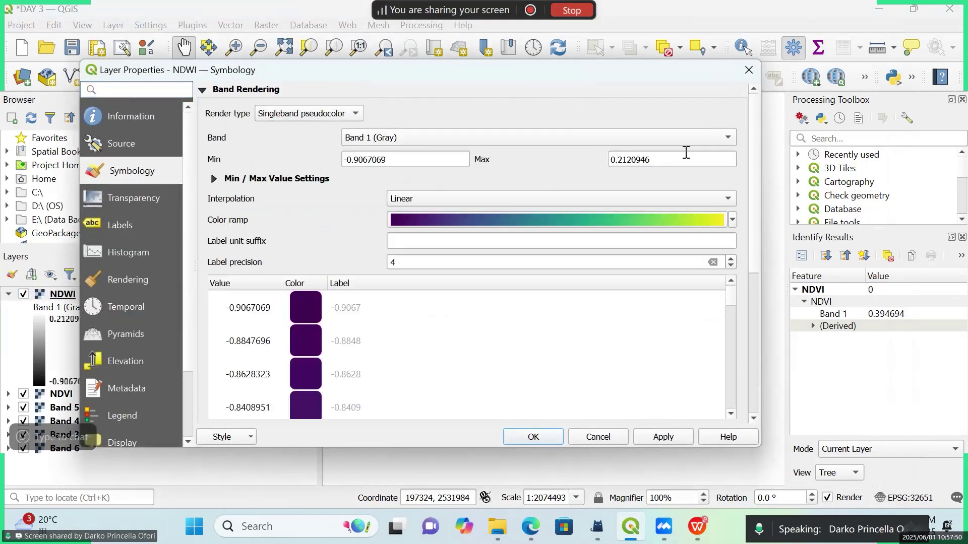
left_click(654, 198)
left_click(528, 181)
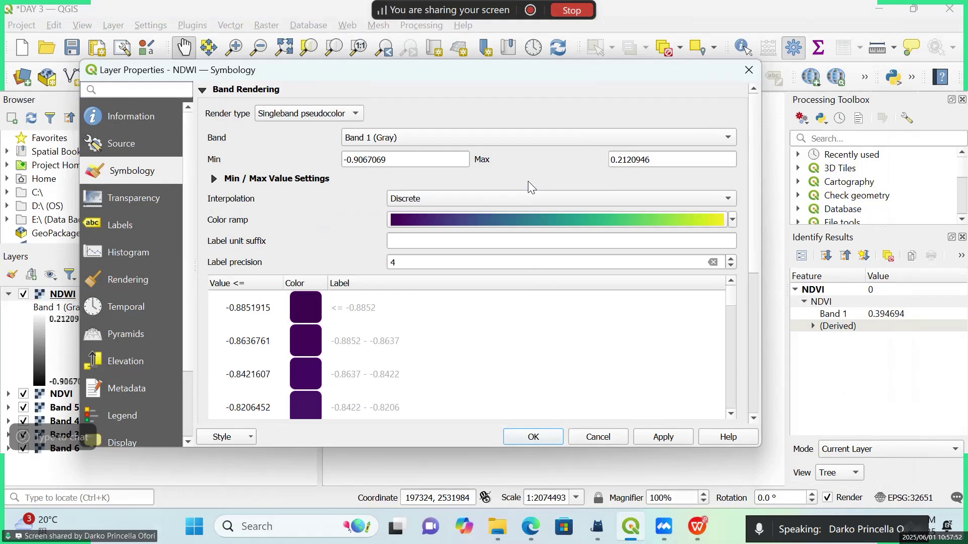
- Give the NDWI layer the Blues color ramp and classify it in Equal Interval mode with 5 classes
scroll(756, 252, "down", 2)
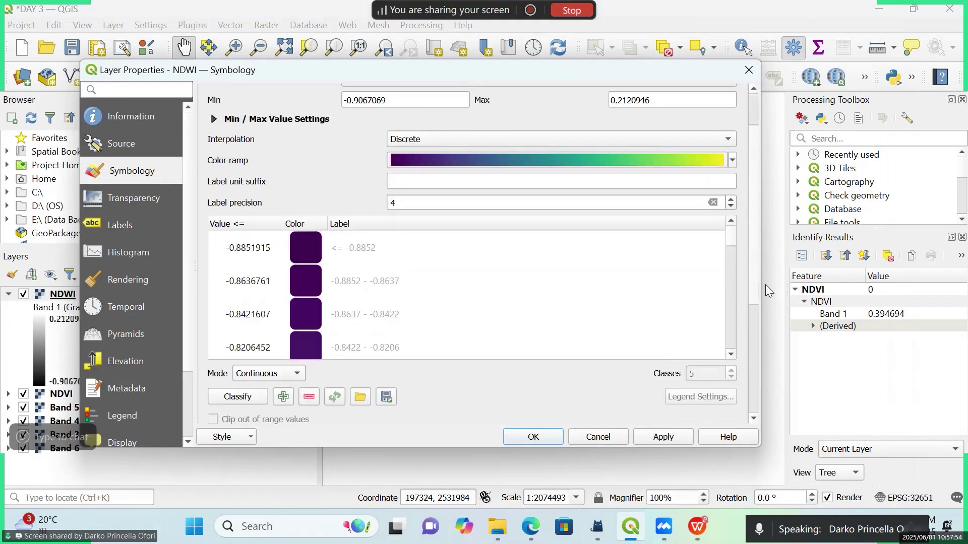
left_click(732, 161)
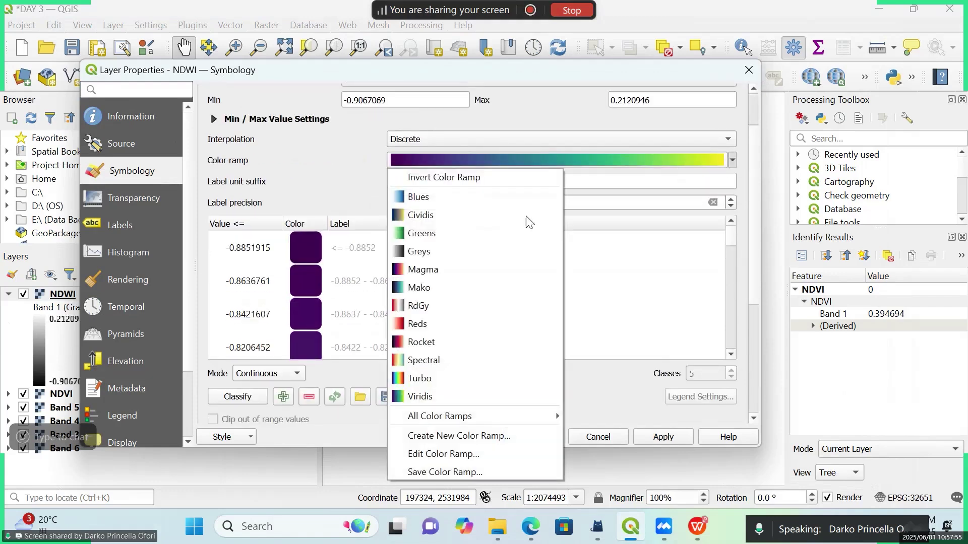
left_click(466, 196)
scroll(660, 315, "down", 10)
scroll(658, 312, "down", 8)
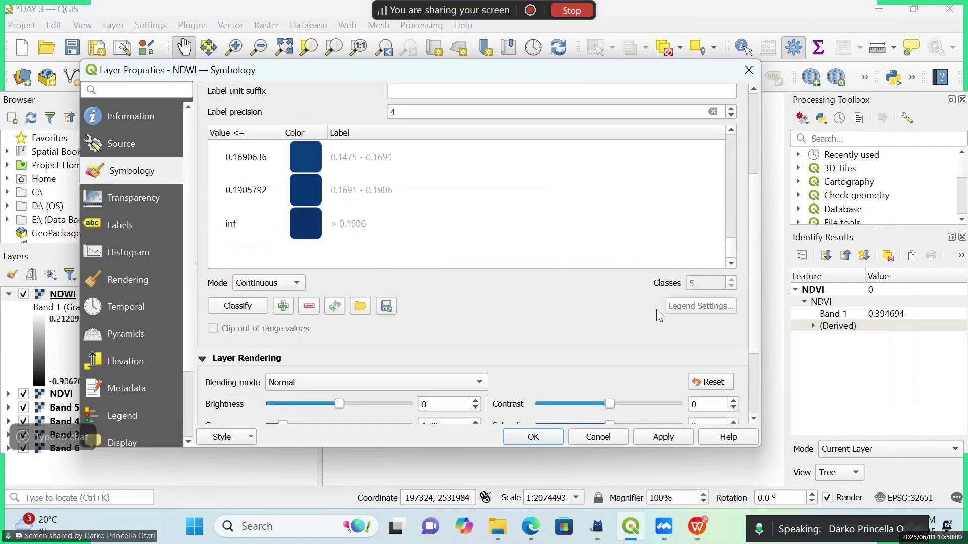
scroll(597, 222, "up", 5)
scroll(597, 222, "up", 5)
left_click(272, 283)
left_click(286, 293)
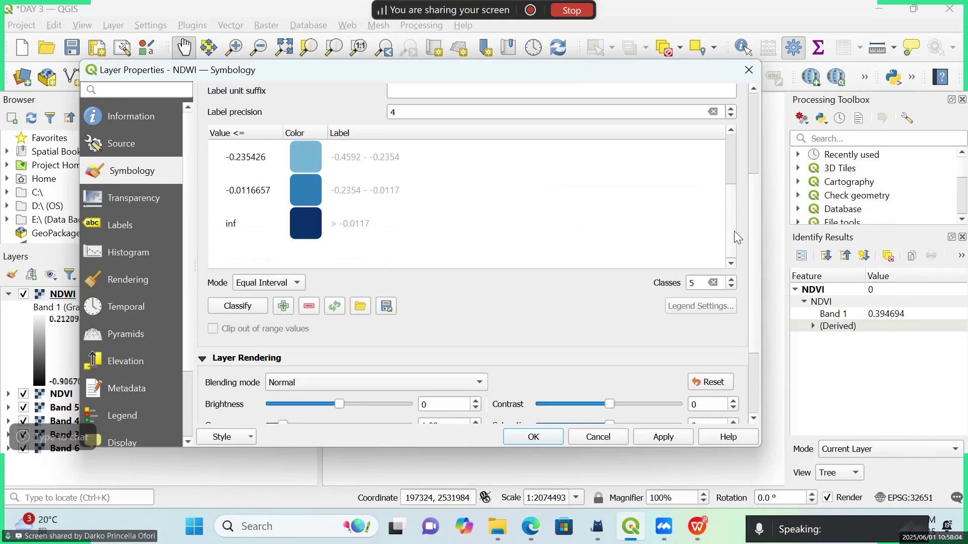
- Invert the NDWI layer's Blues color ramp and apply the symbology
left_click_drag(734, 231, 734, 180)
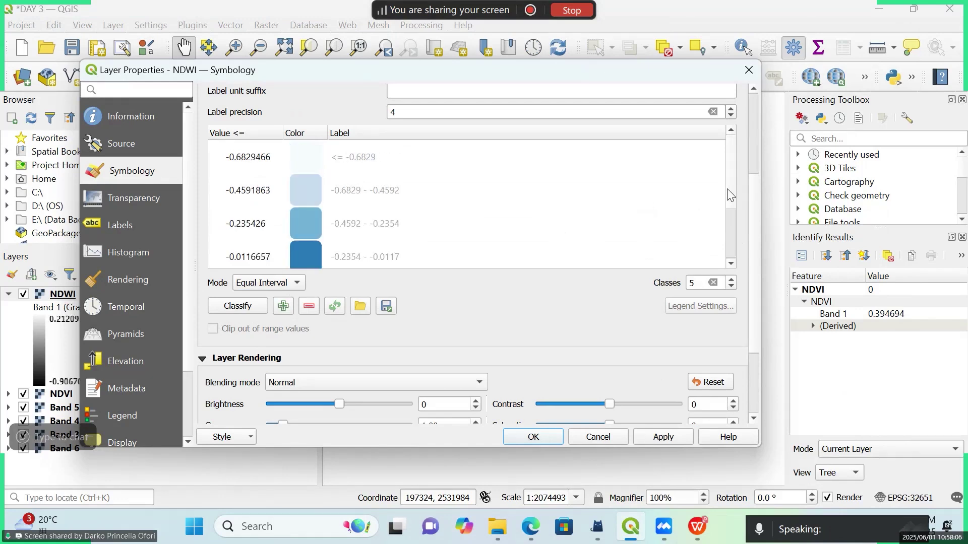
left_click_drag(750, 168, 757, 137)
left_click(733, 143)
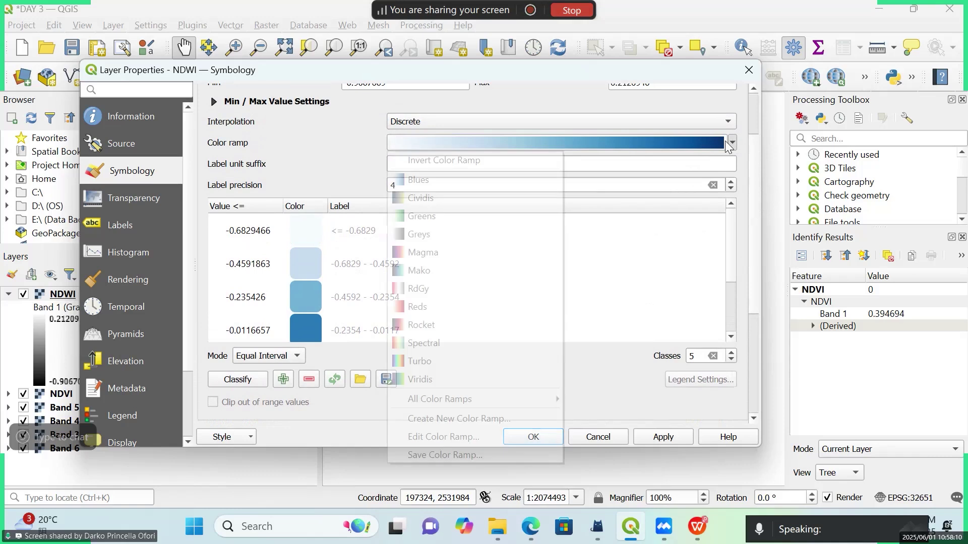
left_click(477, 158)
scroll(504, 262, "up", 1)
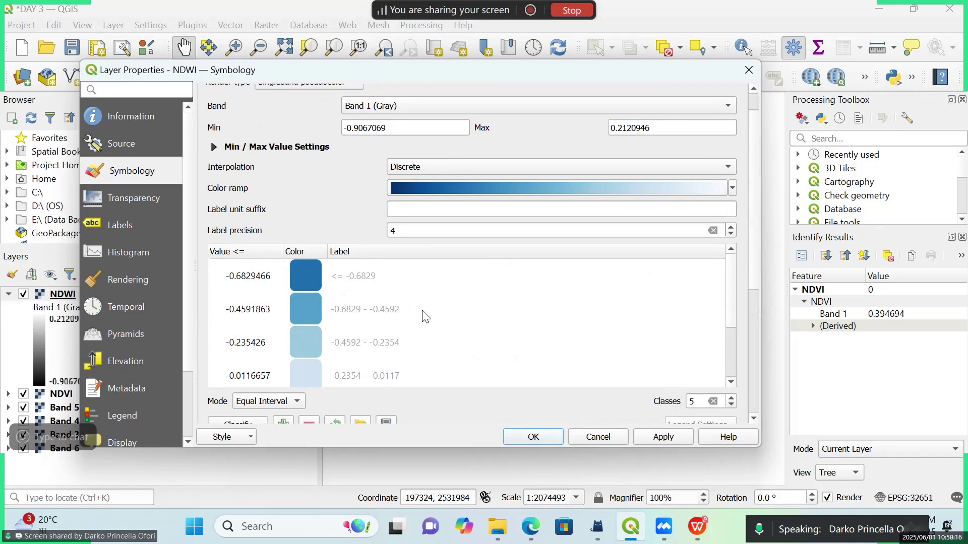
left_click(650, 436)
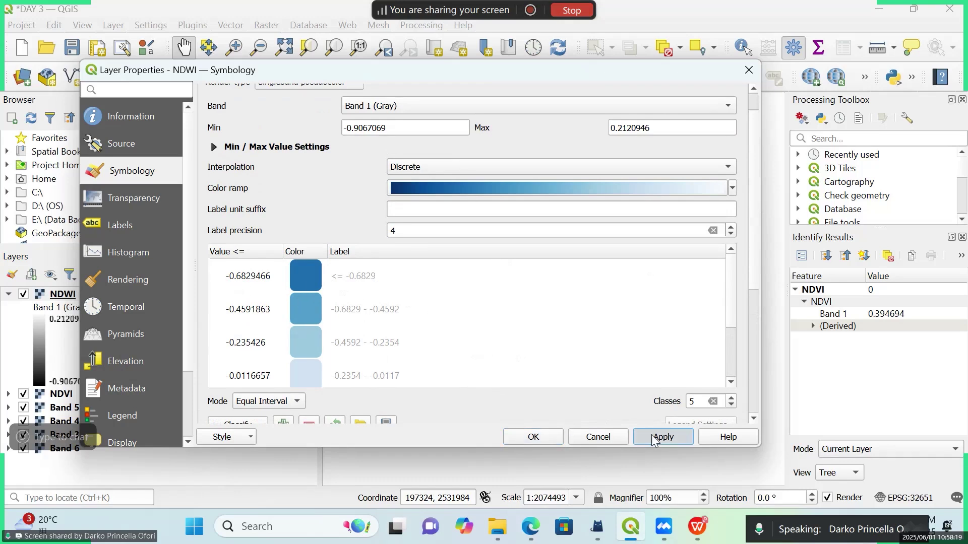
left_click(539, 436)
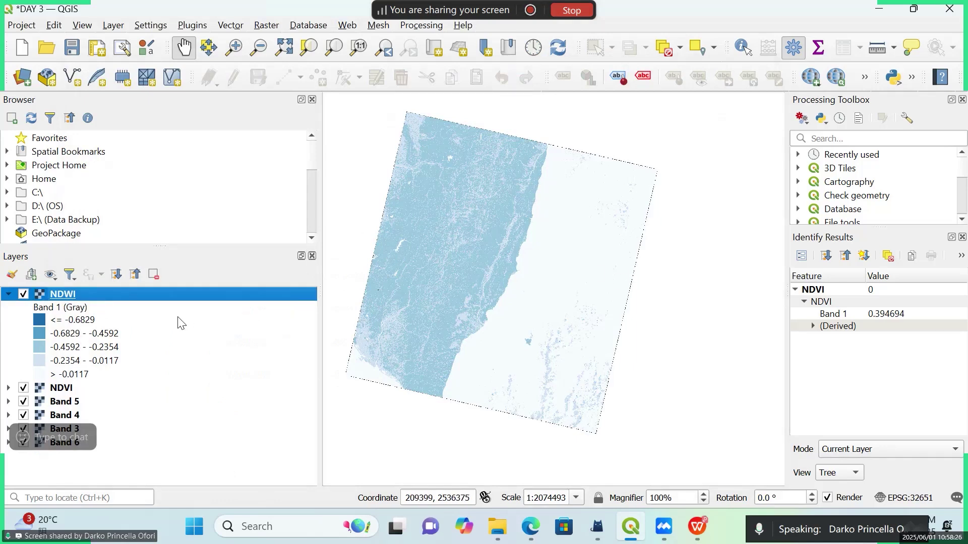
- Reopen the NDWI layer's symbology, invert the color ramp back to light-to-dark blue and apply it
right_click(66, 293)
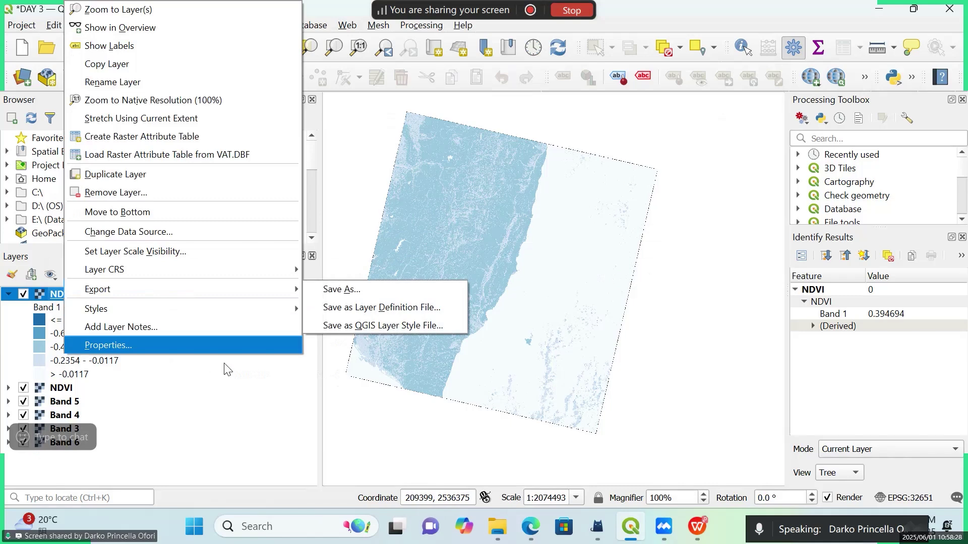
left_click(237, 371)
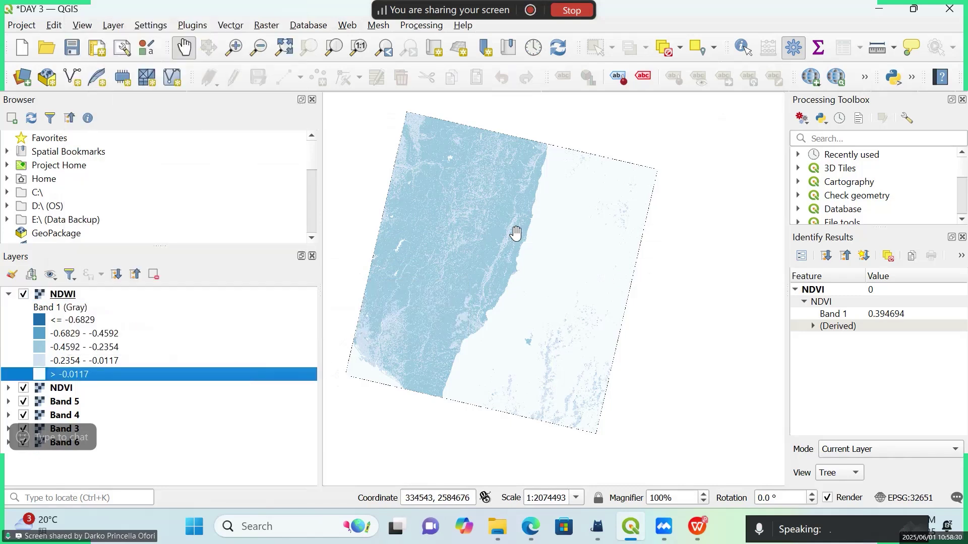
scroll(522, 231, "up", 4)
scroll(527, 227, "down", 2)
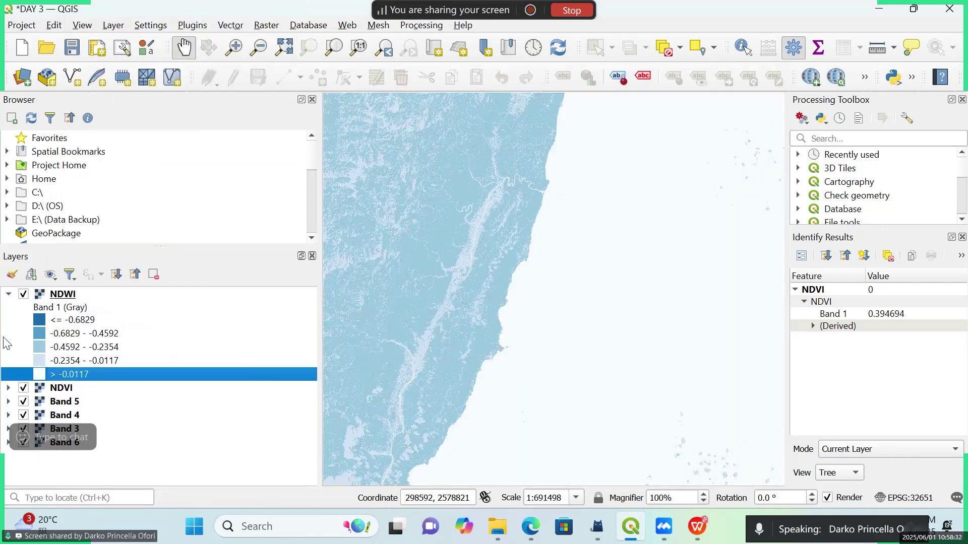
left_click(60, 297)
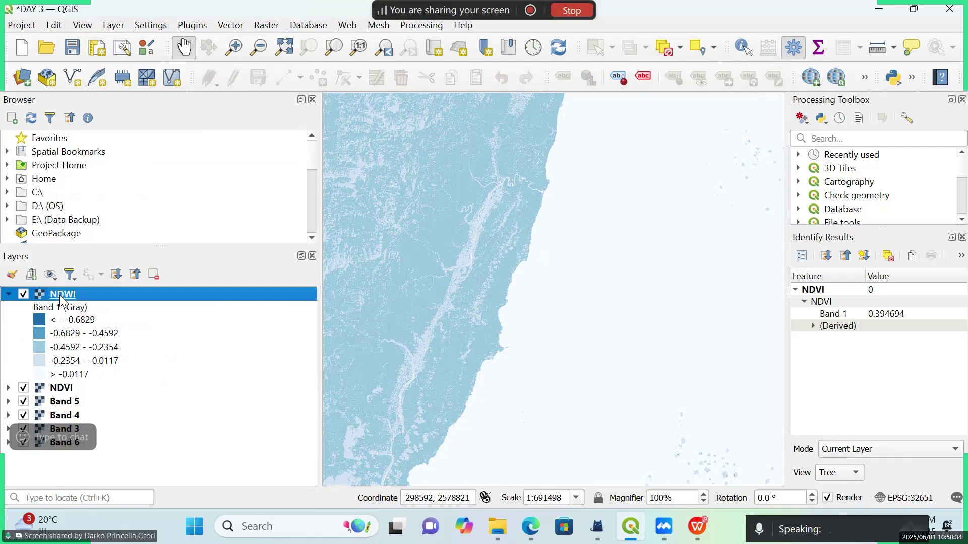
right_click(64, 295)
left_click(136, 344)
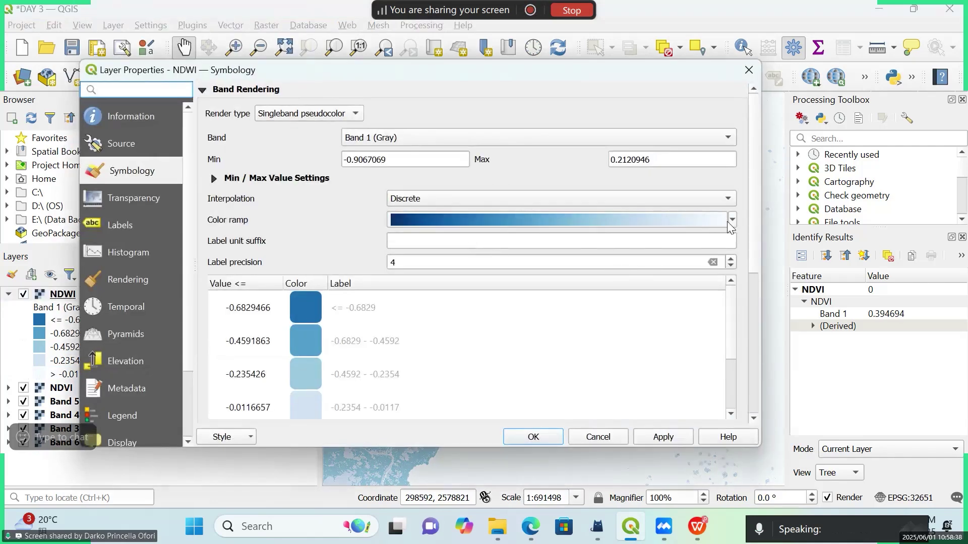
left_click(732, 219)
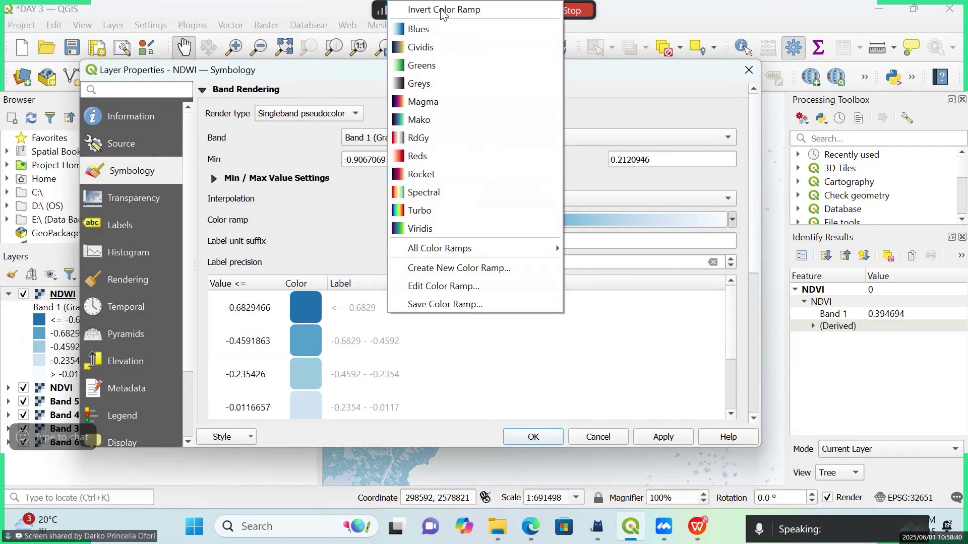
left_click(428, 6)
left_click(542, 447)
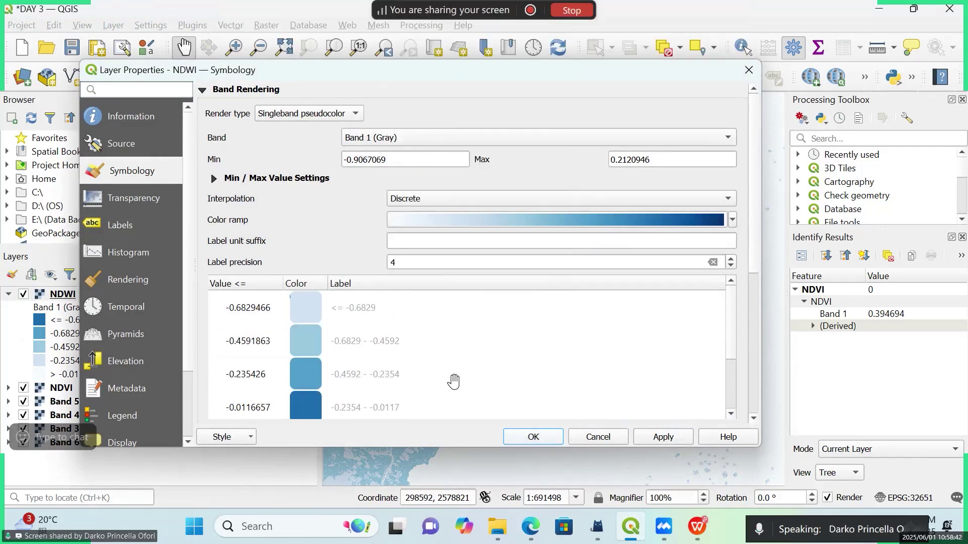
- Inspect the restyled NDWI raster across the whole scene and collapse its legend in the layer tree
scroll(447, 369, "up", 3)
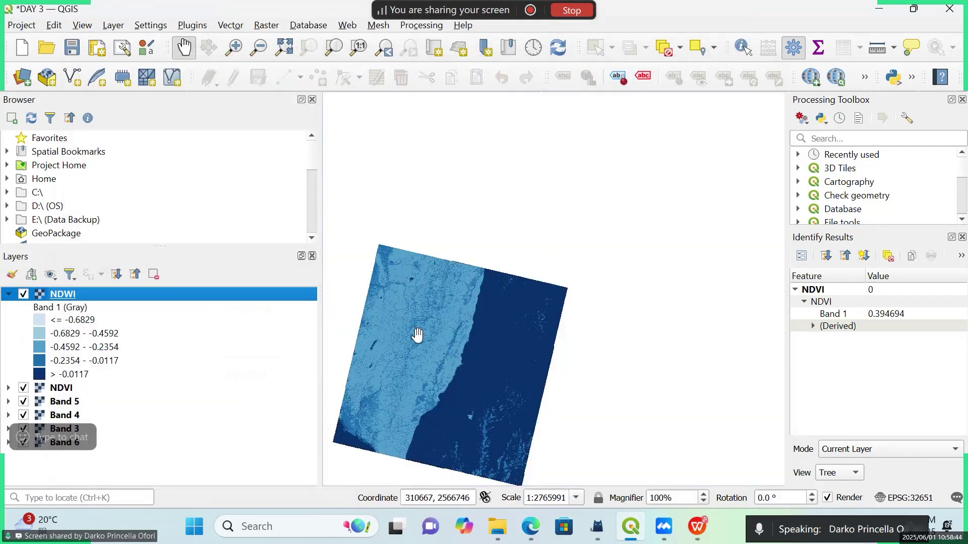
scroll(417, 296, "down", 2)
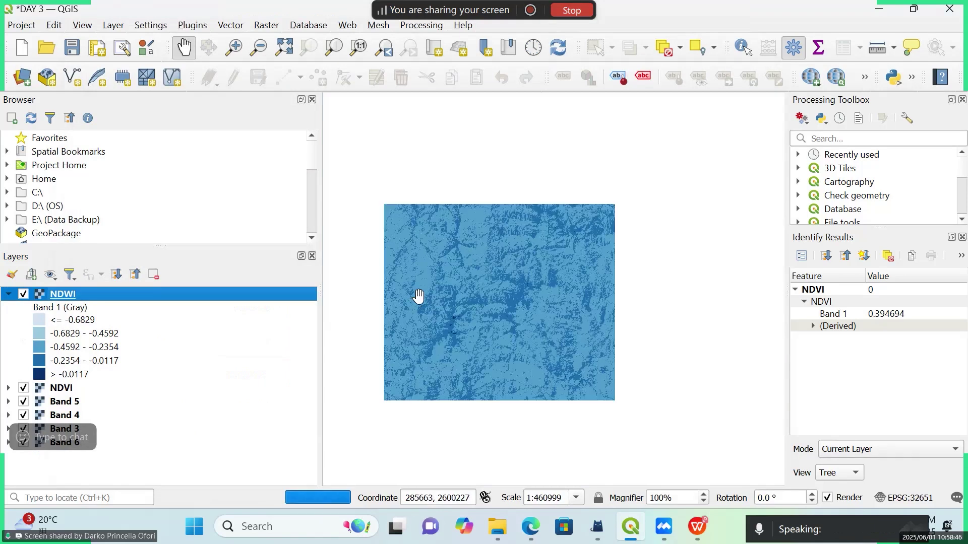
scroll(600, 315, "down", 1)
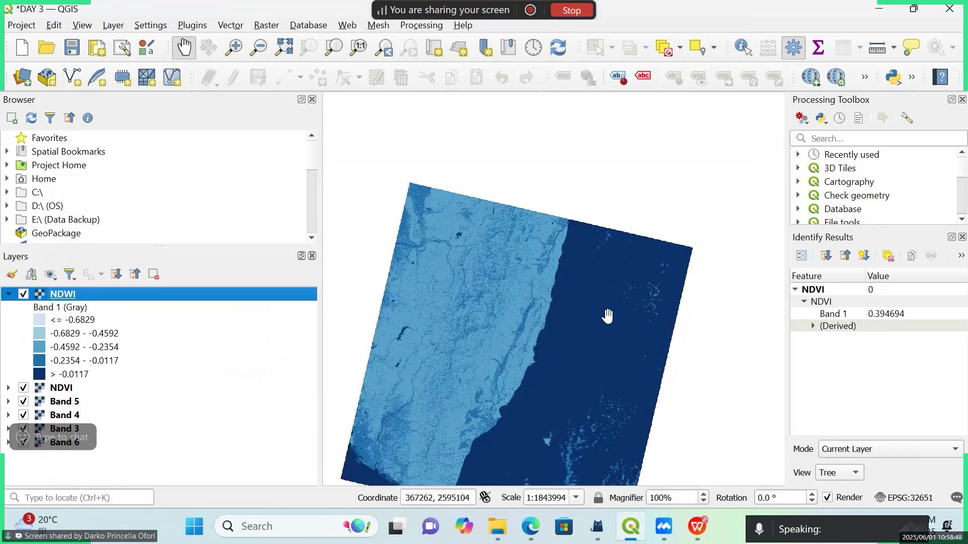
left_click_drag(607, 317, 597, 268)
left_click_drag(590, 326, 597, 298)
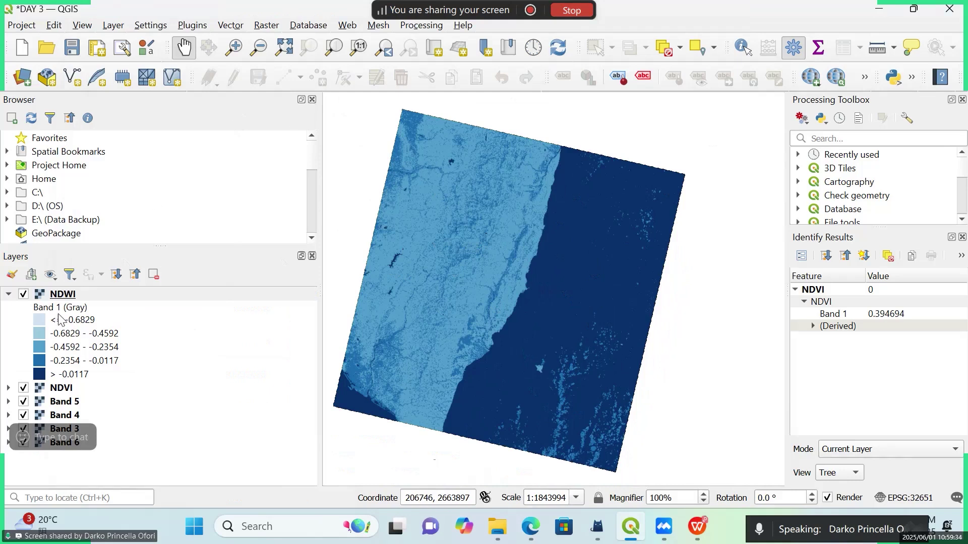
left_click(8, 294)
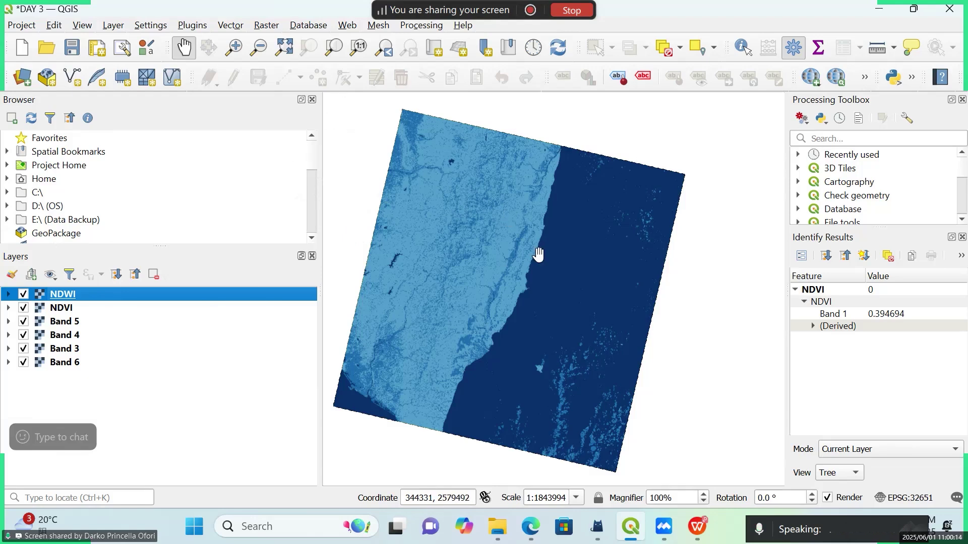
- Switch to the DAY 3 OUTLINE PDF in WPS, read the NDBI formula and its bands, and return to QGIS
left_click(704, 534)
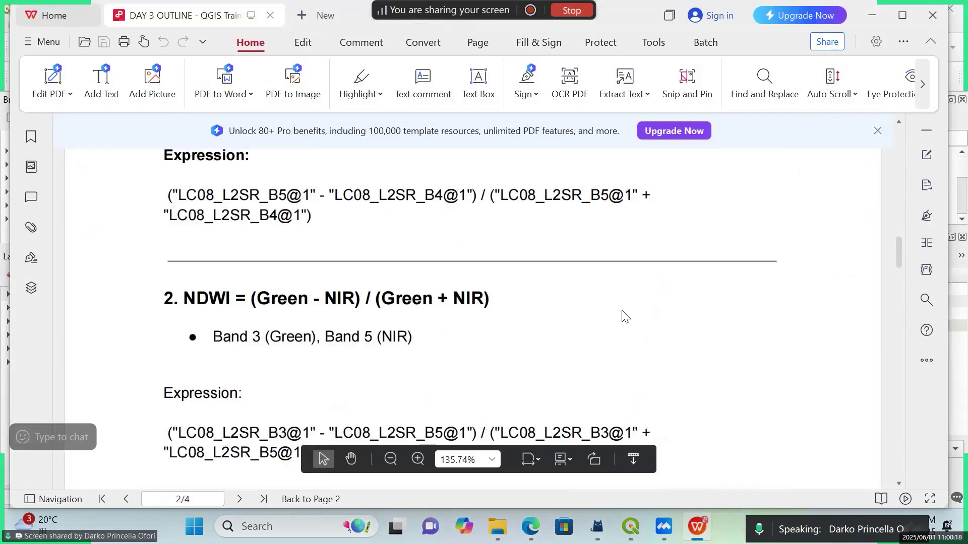
scroll(586, 323, "down", 5)
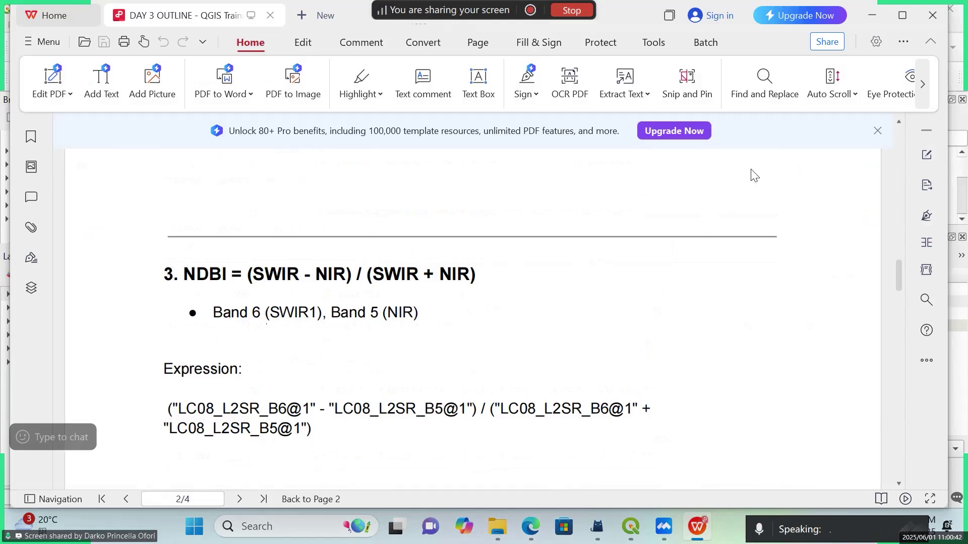
left_click(874, 20)
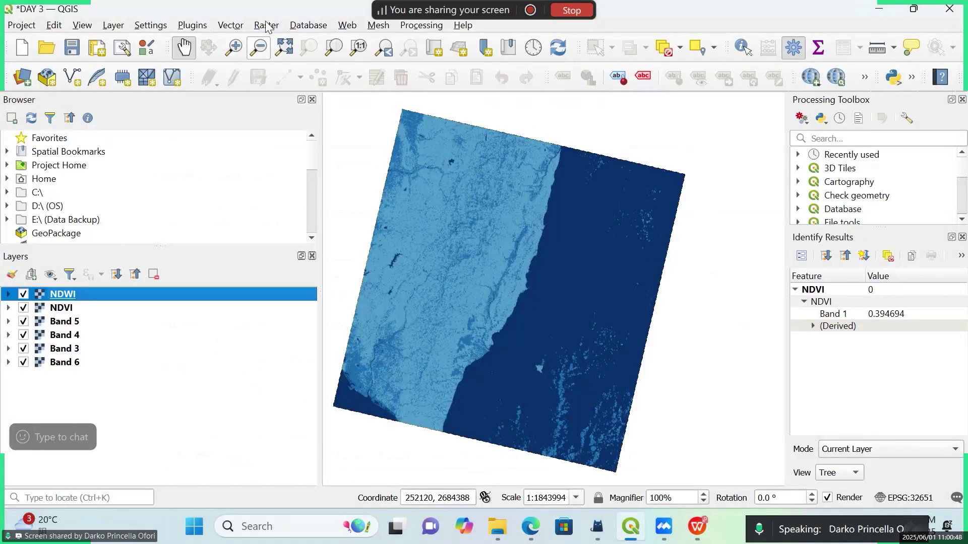
- Hide the NDWI and NDVI layers and start a Raster Calculator expression with an opening parenthesis
left_click(23, 294)
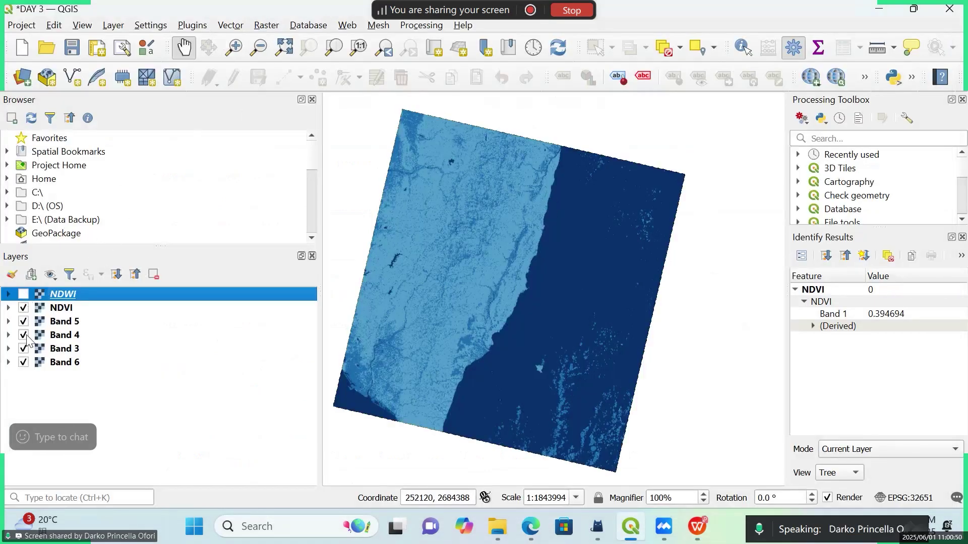
left_click(23, 308)
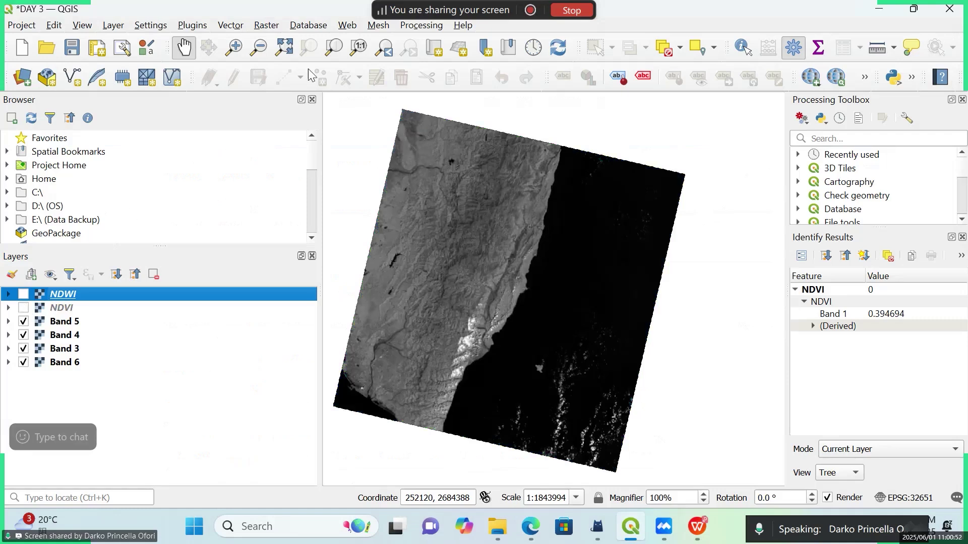
left_click(262, 25)
left_click(285, 43)
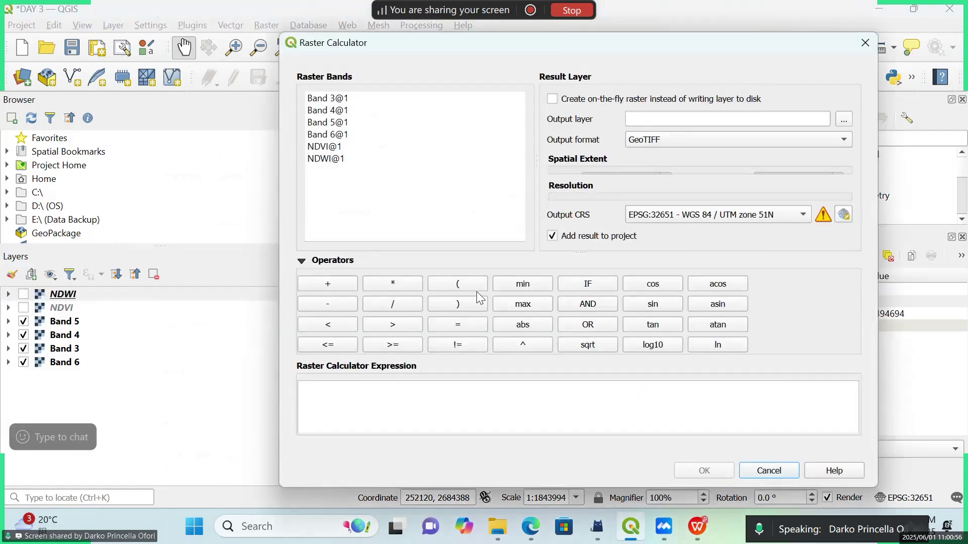
left_click(464, 286)
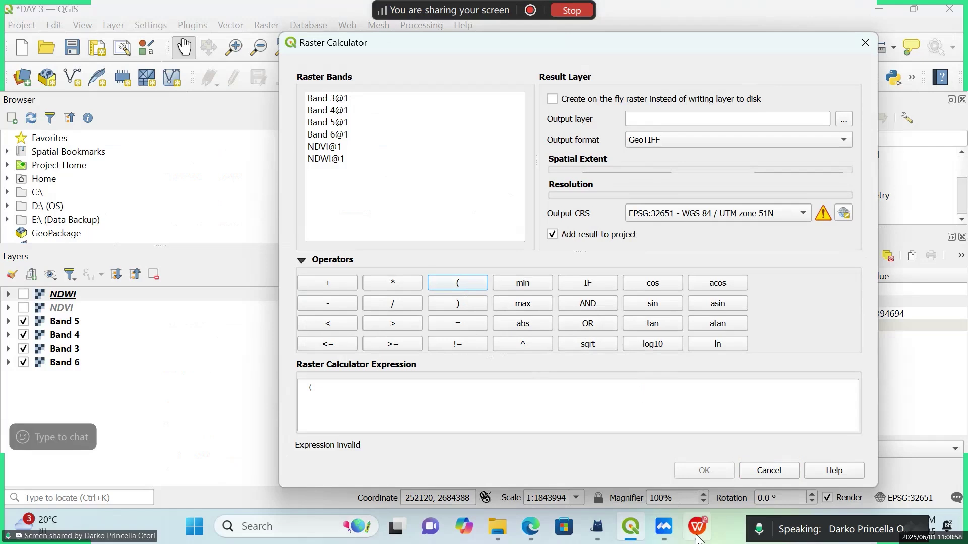
- Recheck the NDBI expression in the DAY 3 OUTLINE PDF in WPS and return to the QGIS Raster Calculator
mouse_move(699, 525)
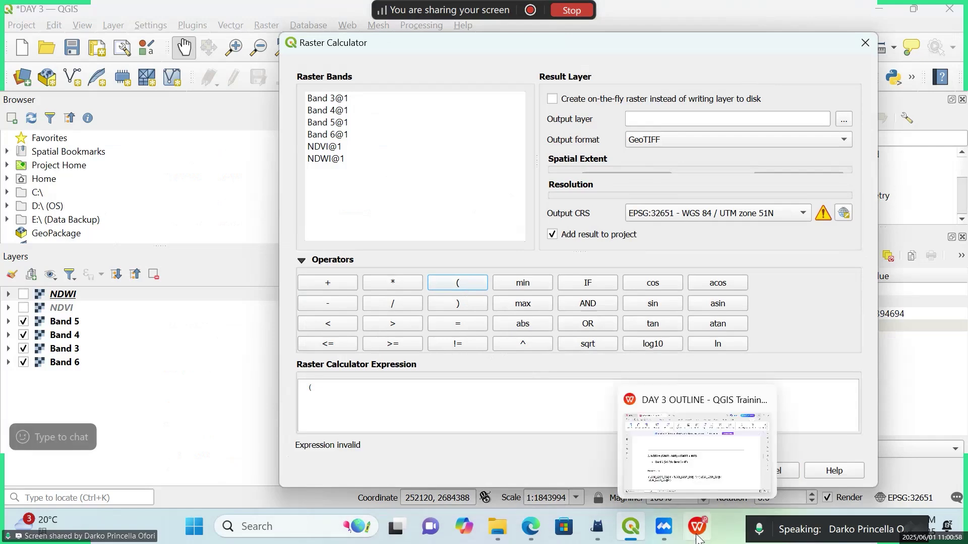
left_click(696, 477)
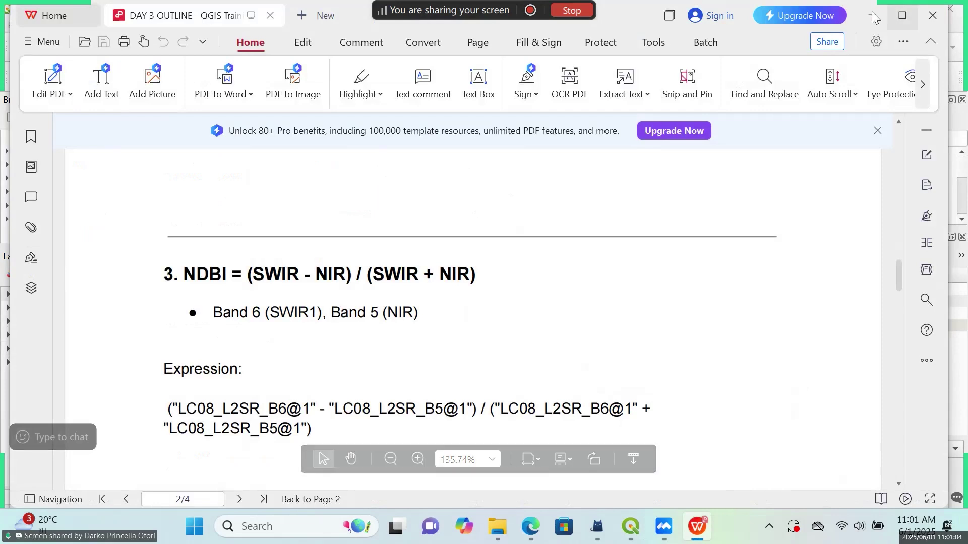
key("alt+Tab")
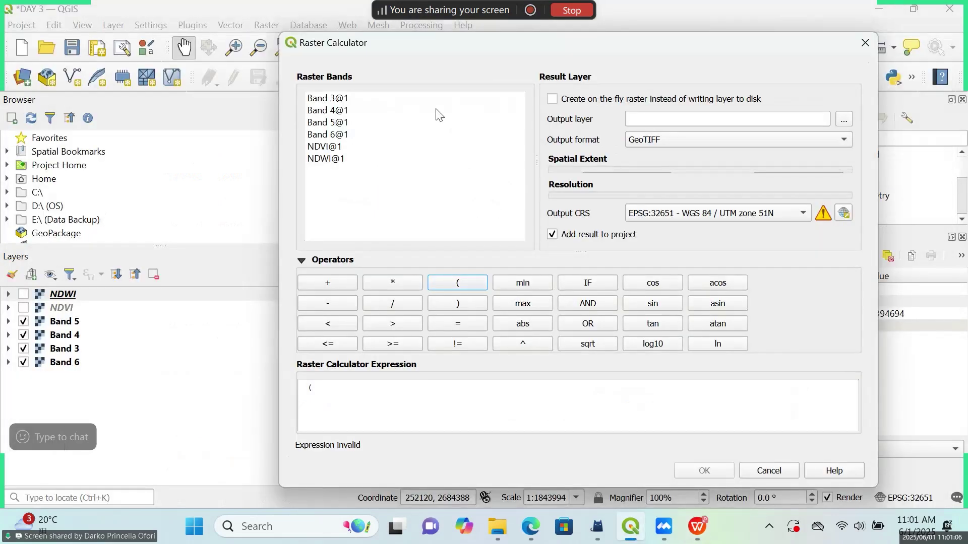
- Complete the NDBI expression in the Raster Calculator as ( "Band 6@1" - "Band 5@1" ) / ( "Band 6@1" + "Band 5@1" )
double_click(330, 134)
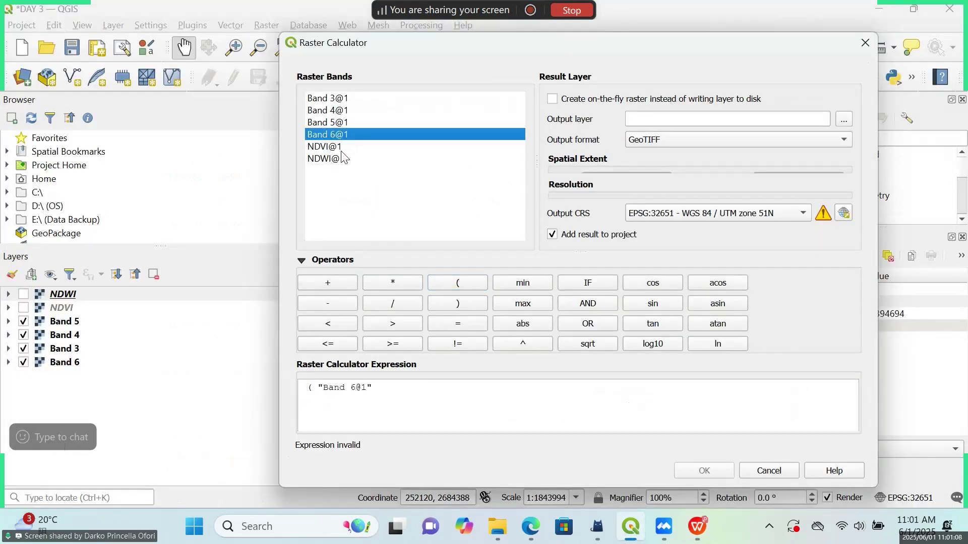
left_click(330, 304)
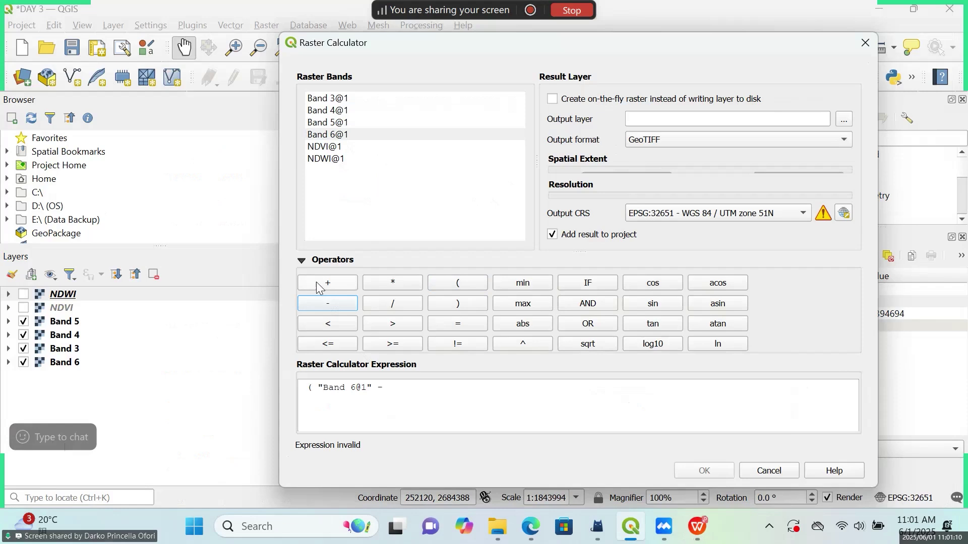
double_click(342, 123)
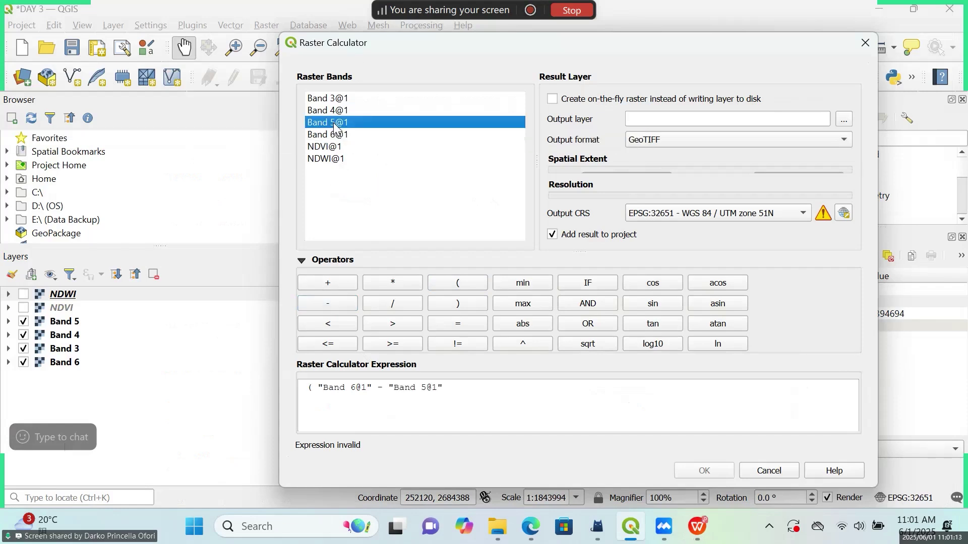
left_click(477, 305)
left_click(411, 308)
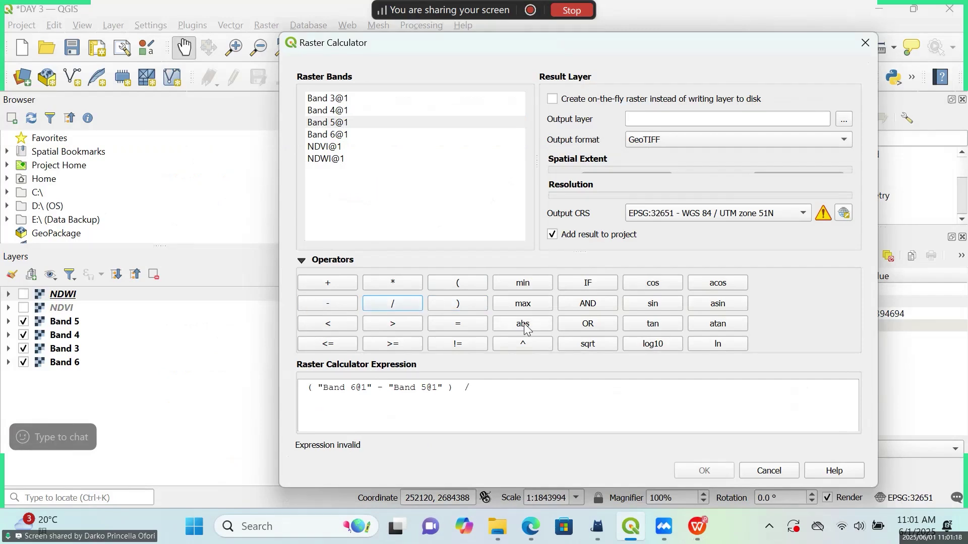
left_click(456, 289)
left_click(377, 219)
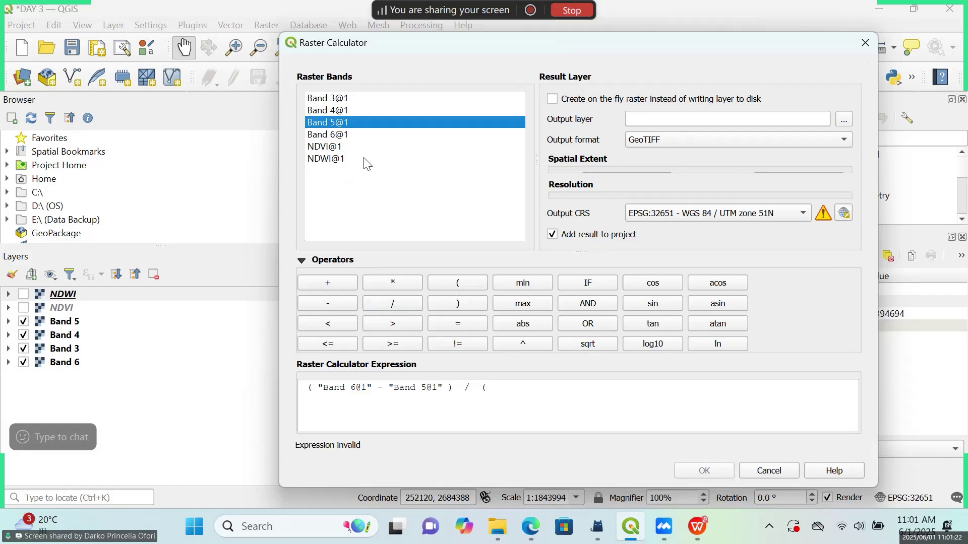
double_click(342, 136)
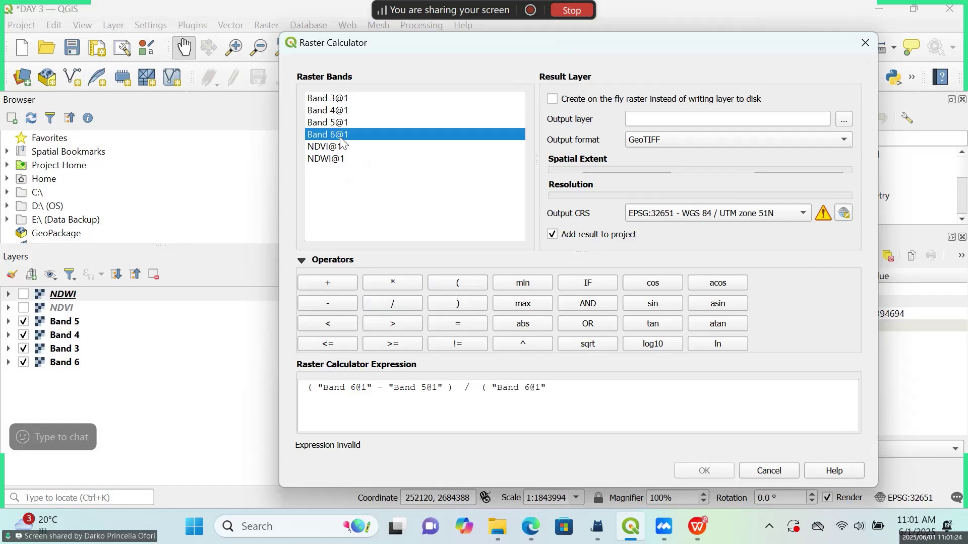
left_click(327, 282)
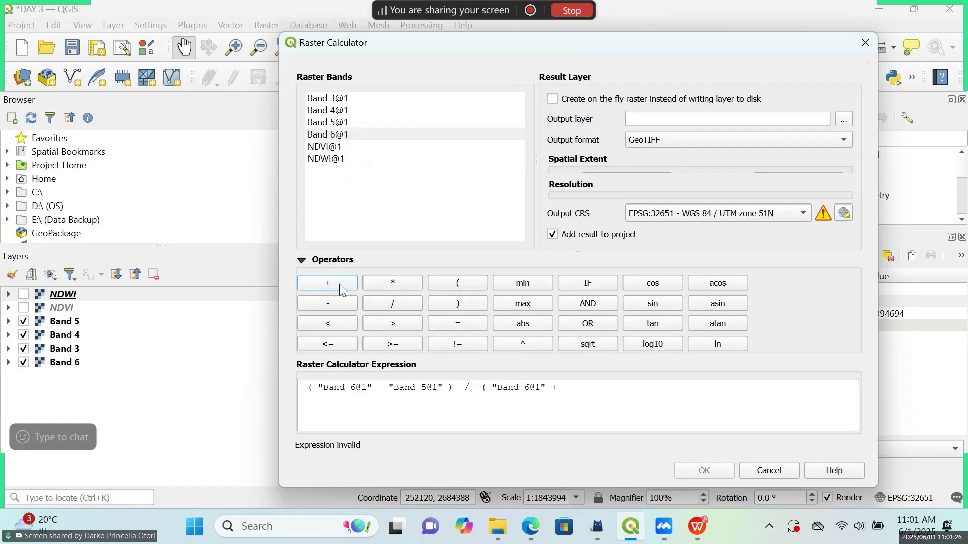
double_click(342, 124)
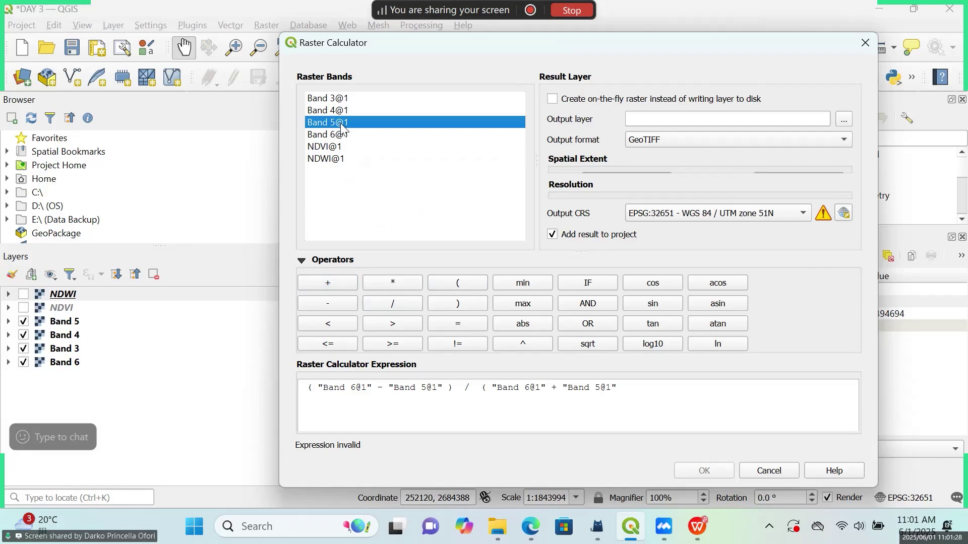
left_click(466, 304)
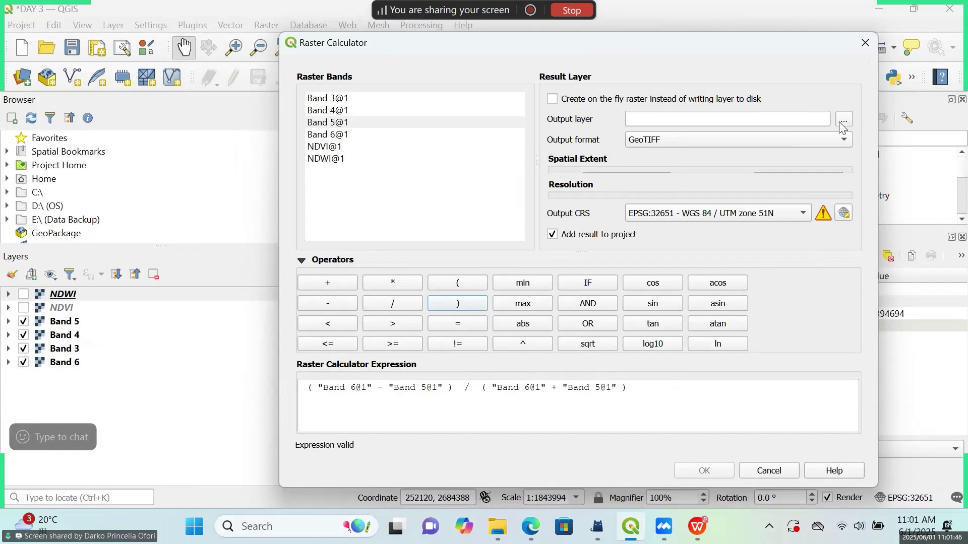
- Save the output as NDBI in the DAY 3 folder, use the project CRS EPSG:32651, and run the raster calculation
left_click(843, 120)
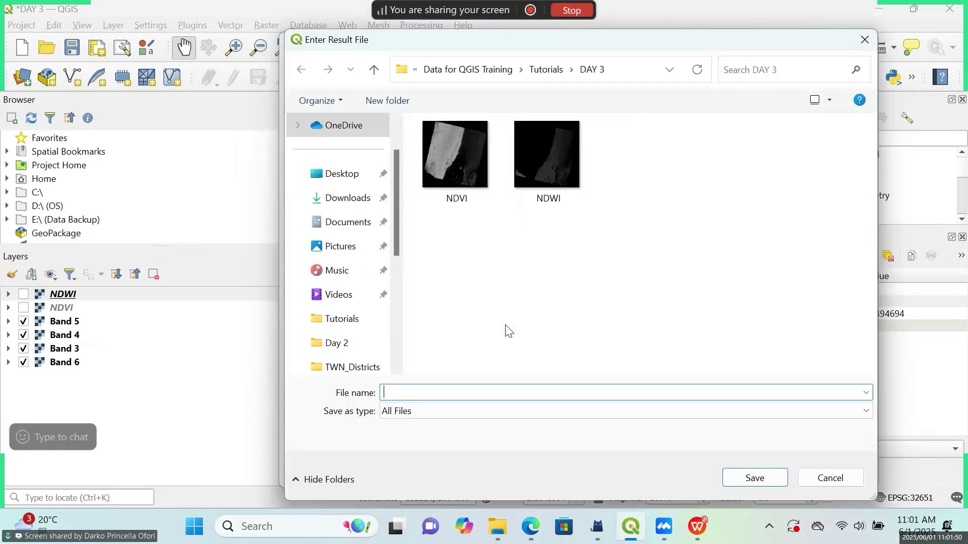
type("N")
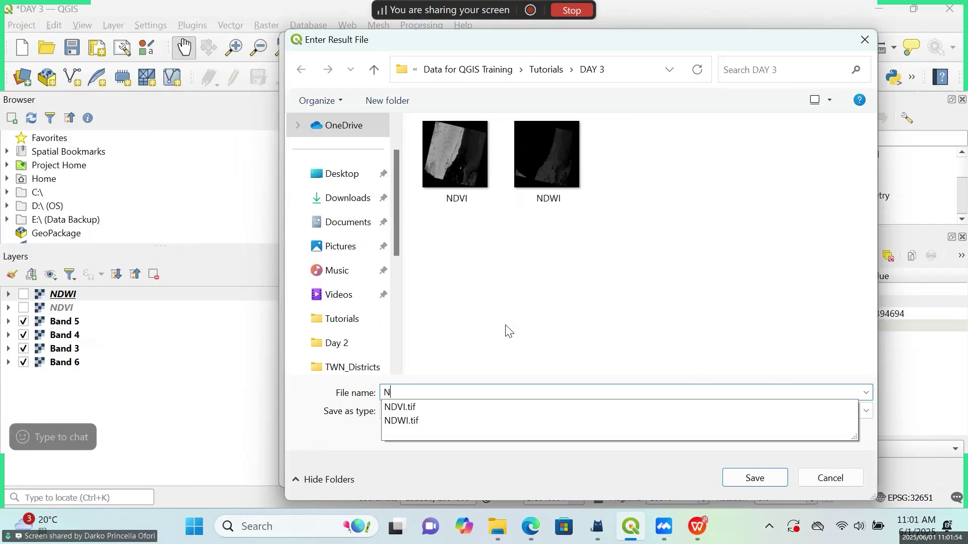
type("DBI")
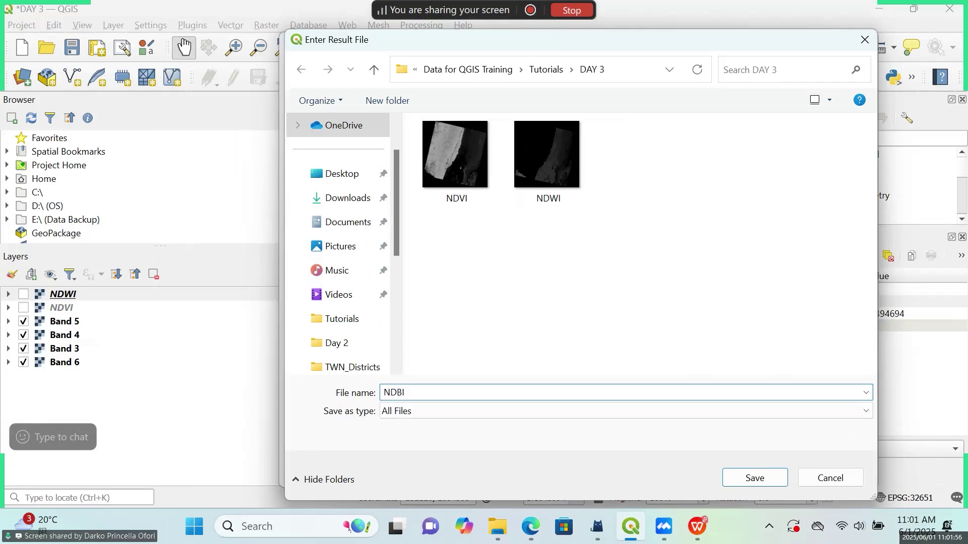
left_click(786, 483)
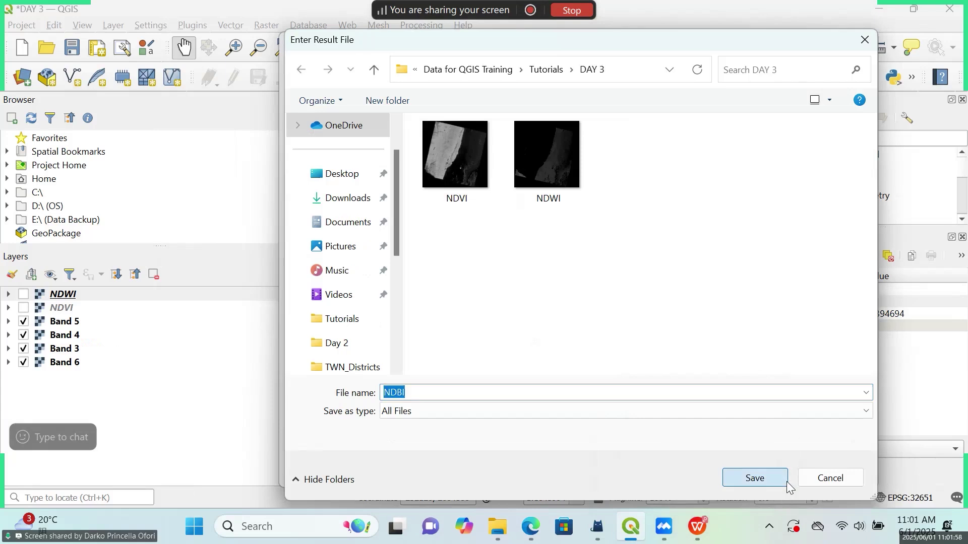
left_click(790, 213)
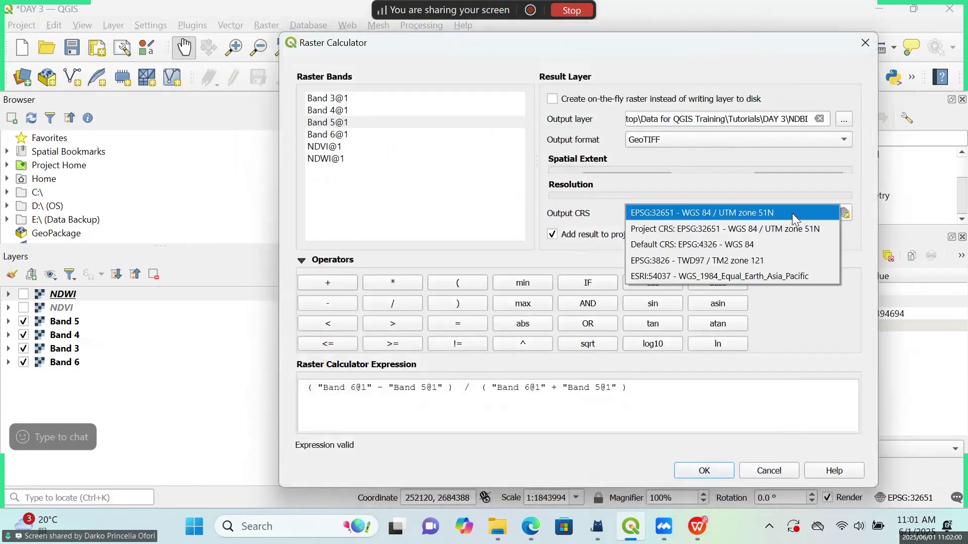
left_click(772, 231)
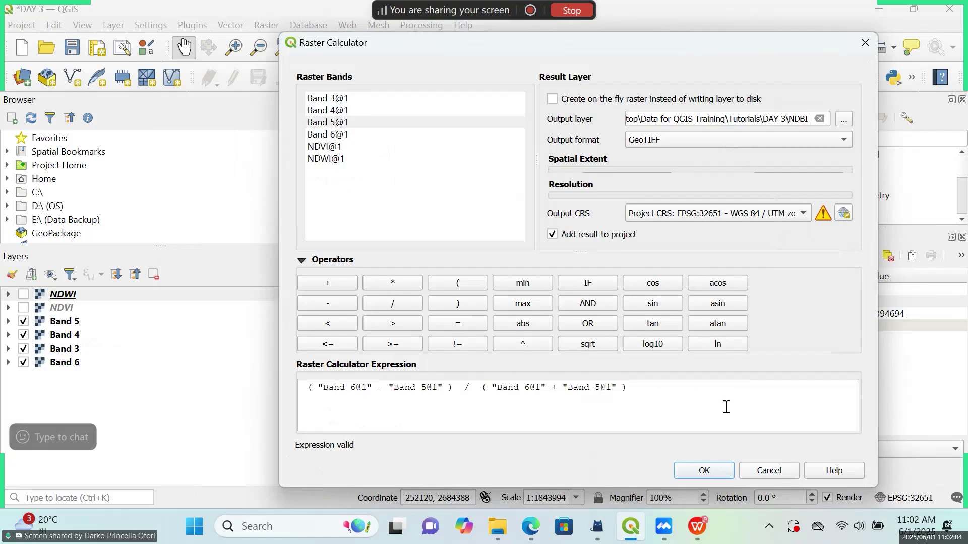
left_click(714, 475)
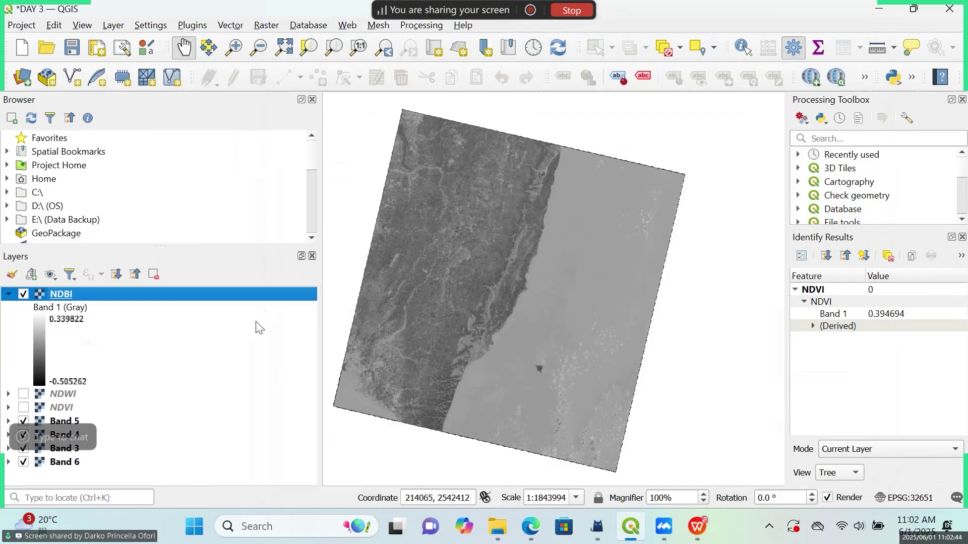
- Set the NDBI layer's symbology to Singleband pseudocolor with Discrete interpolation
right_click(64, 295)
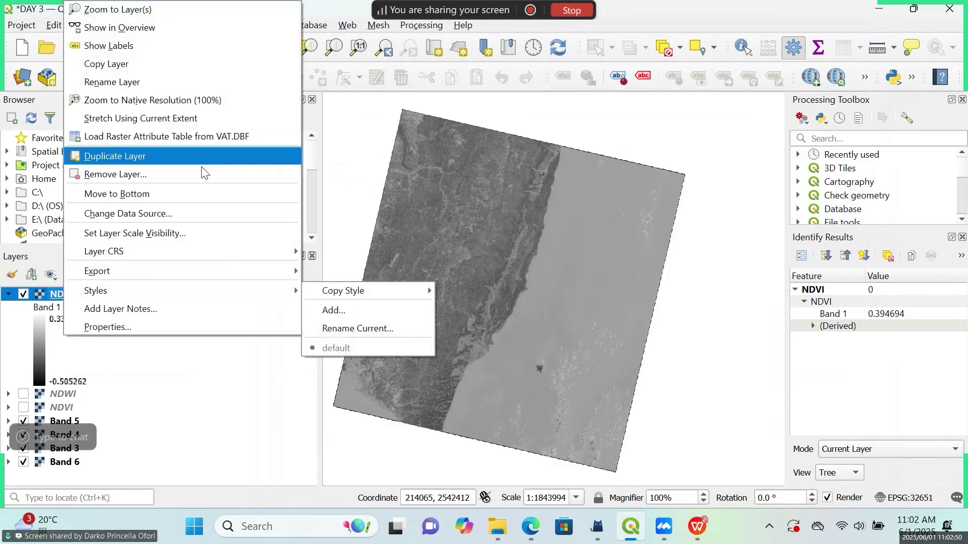
left_click(223, 332)
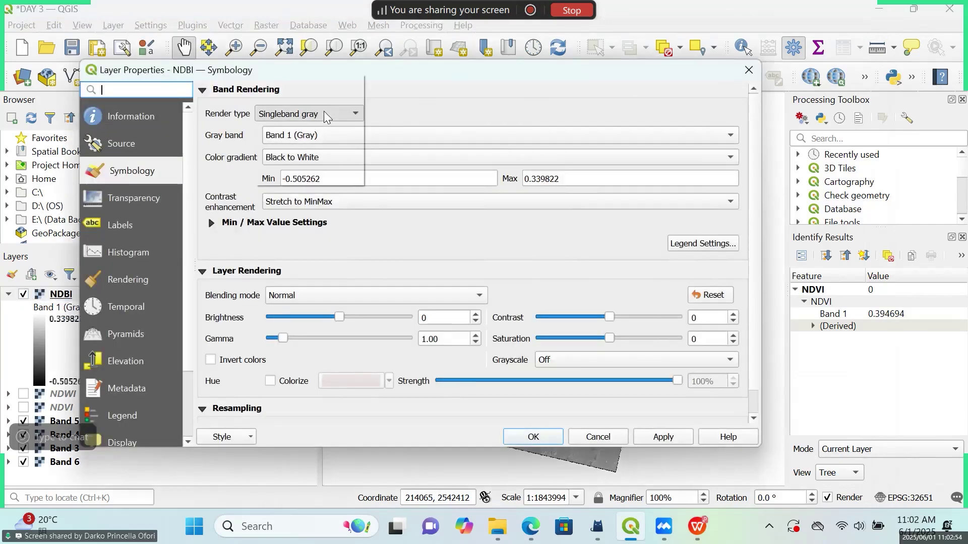
left_click(324, 111)
left_click(325, 130)
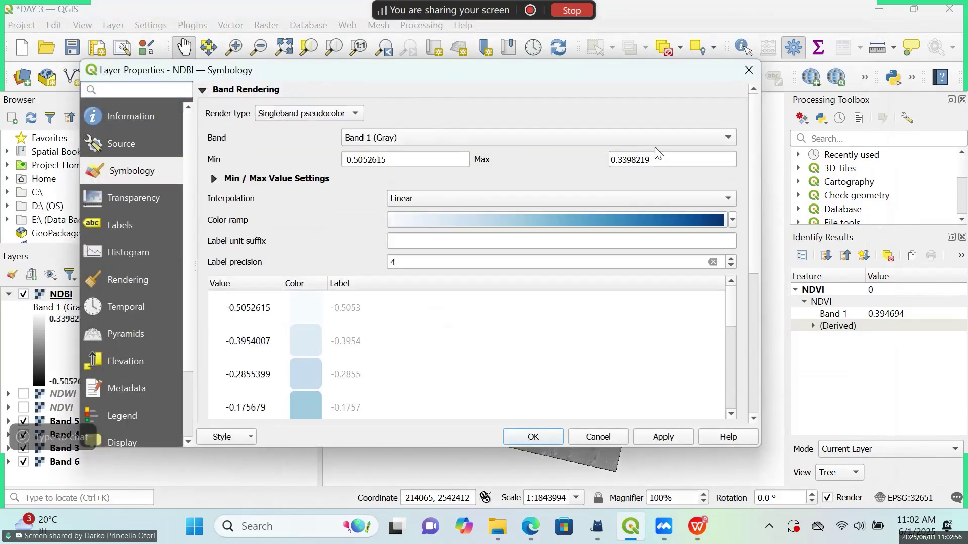
left_click(622, 195)
left_click(552, 180)
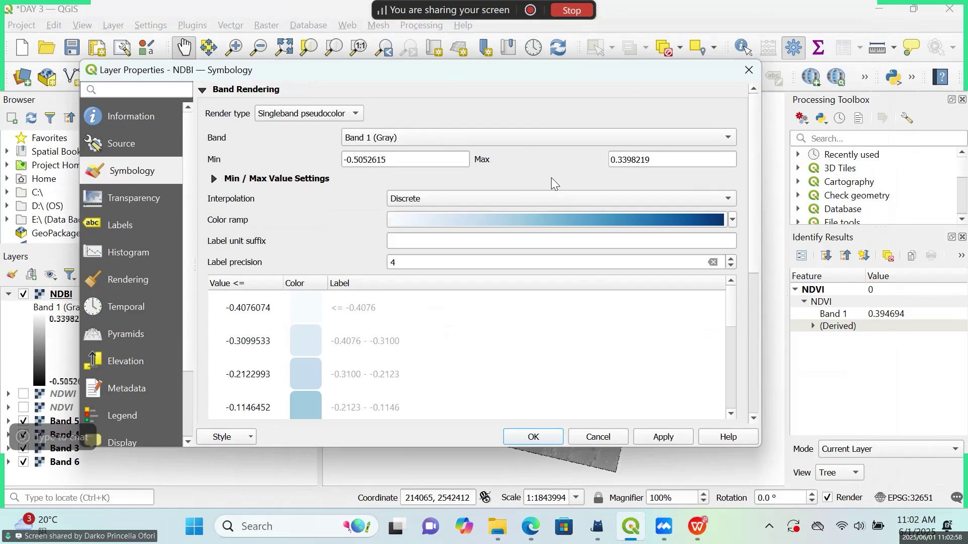
- Assign the YlOrRd color ramp to the NDBI layer, review its class values, and apply the styling
left_click(731, 220)
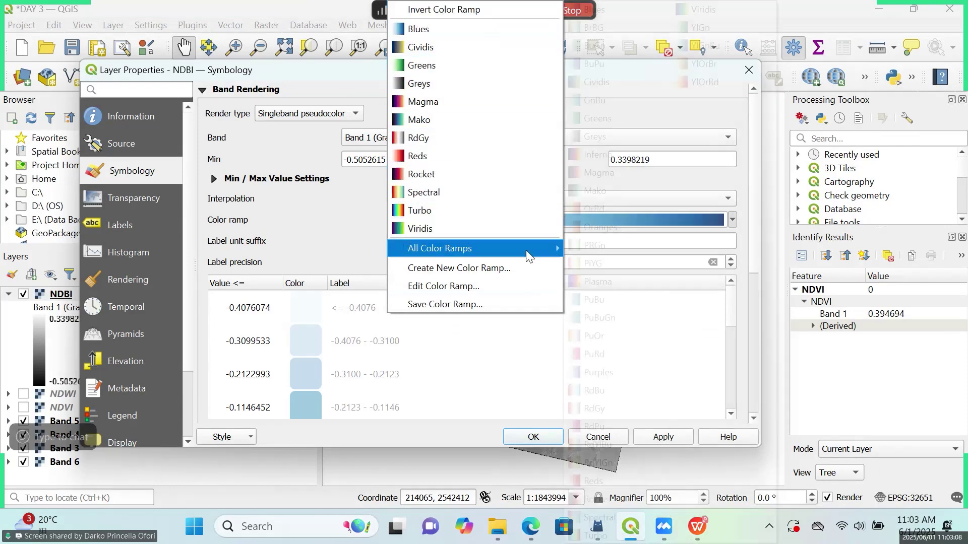
mouse_move(525, 250)
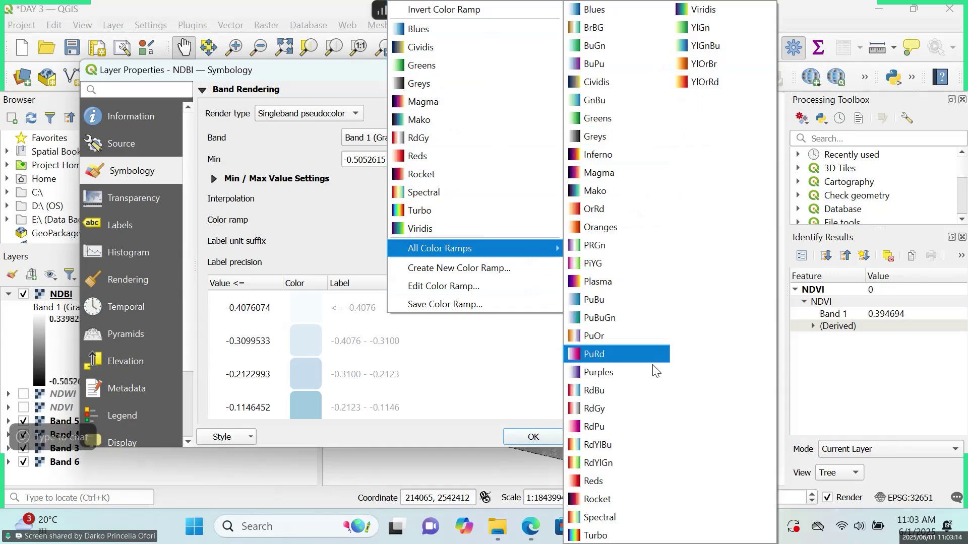
left_click(703, 82)
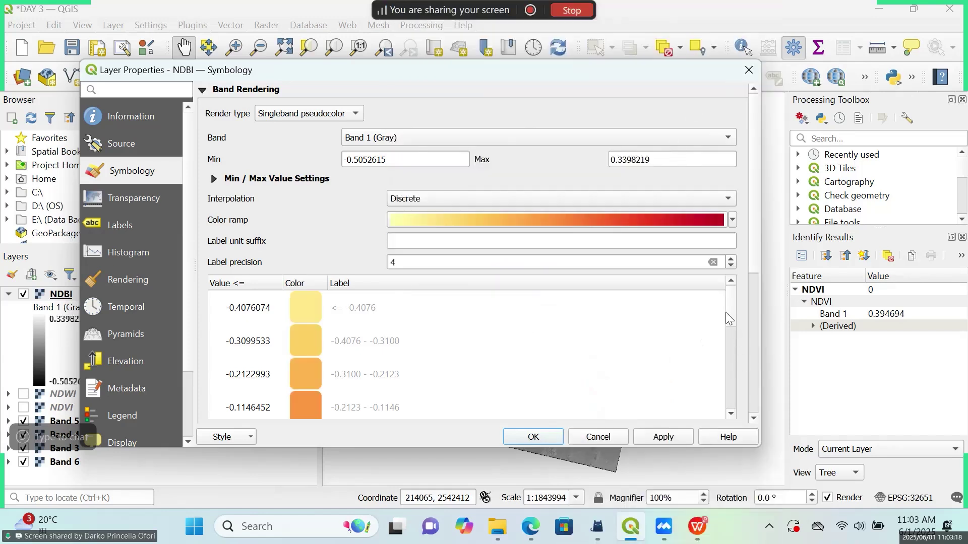
left_click_drag(732, 317, 713, 392)
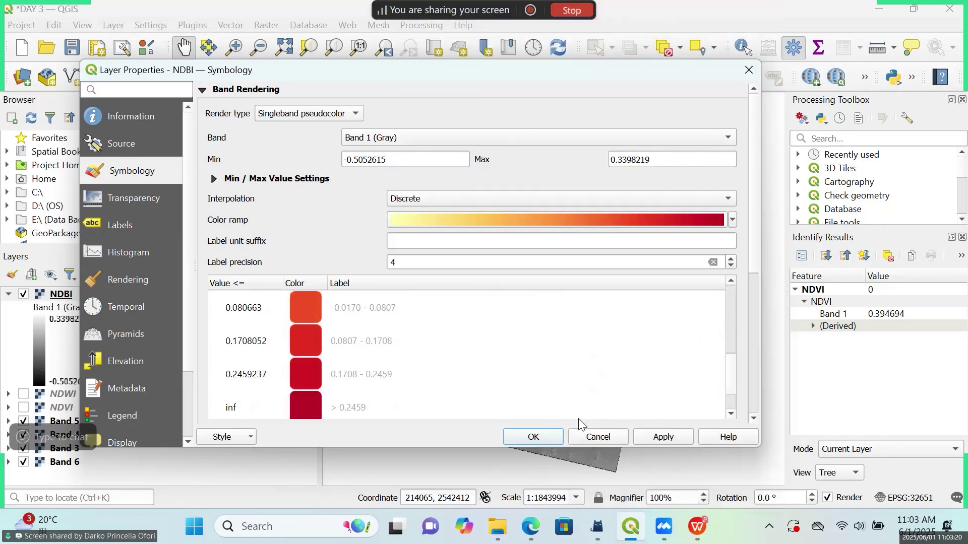
left_click(647, 438)
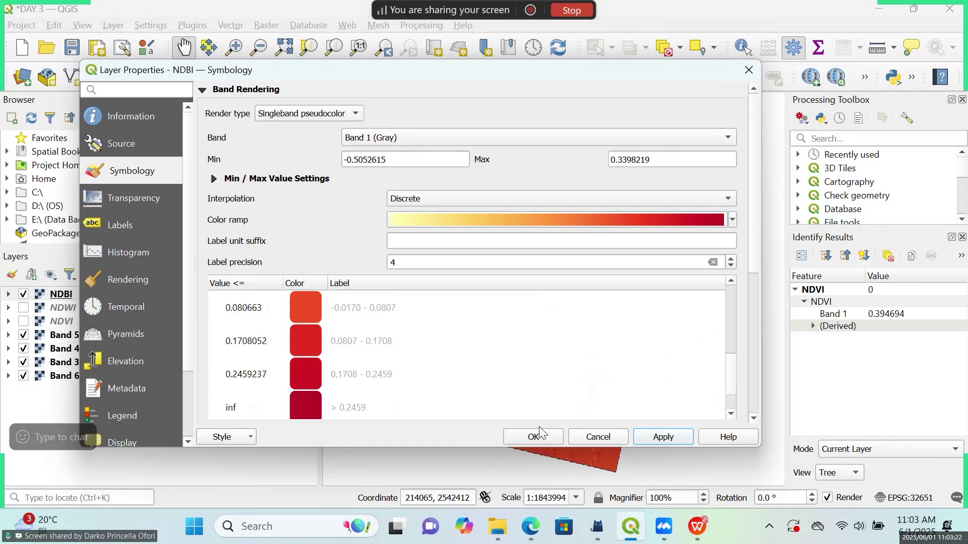
- Accept the NDBI layer's discrete symbology settings and expand its class legend in the layer tree
left_click(537, 434)
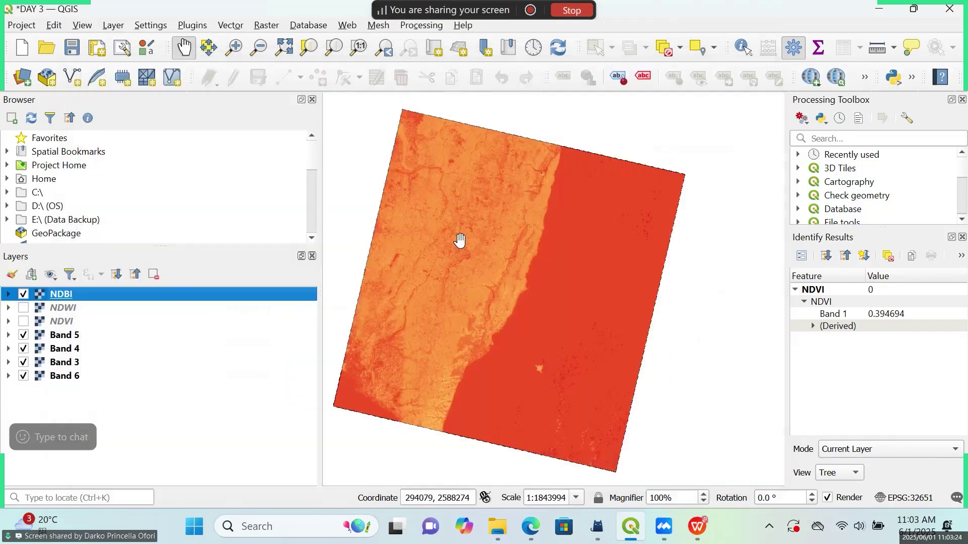
scroll(459, 240, "up", 2)
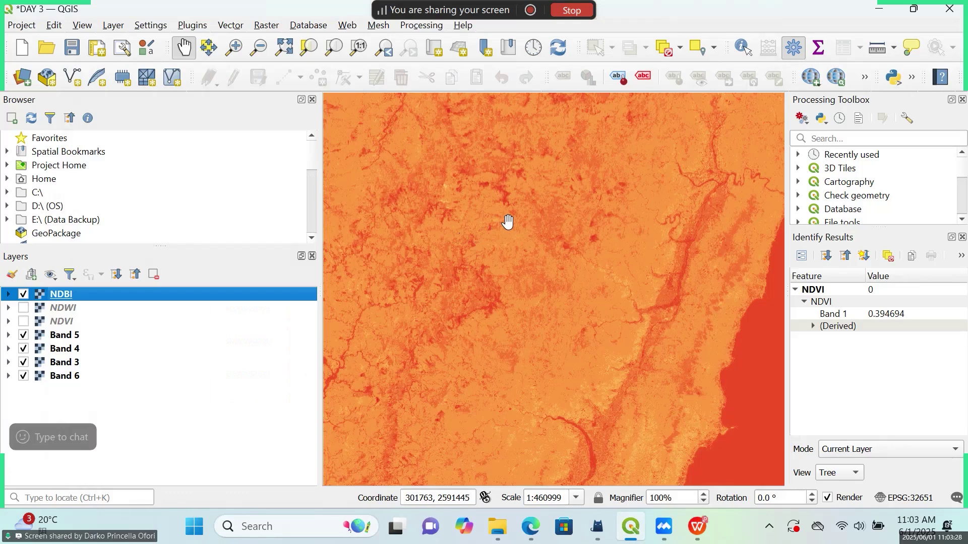
left_click(8, 293)
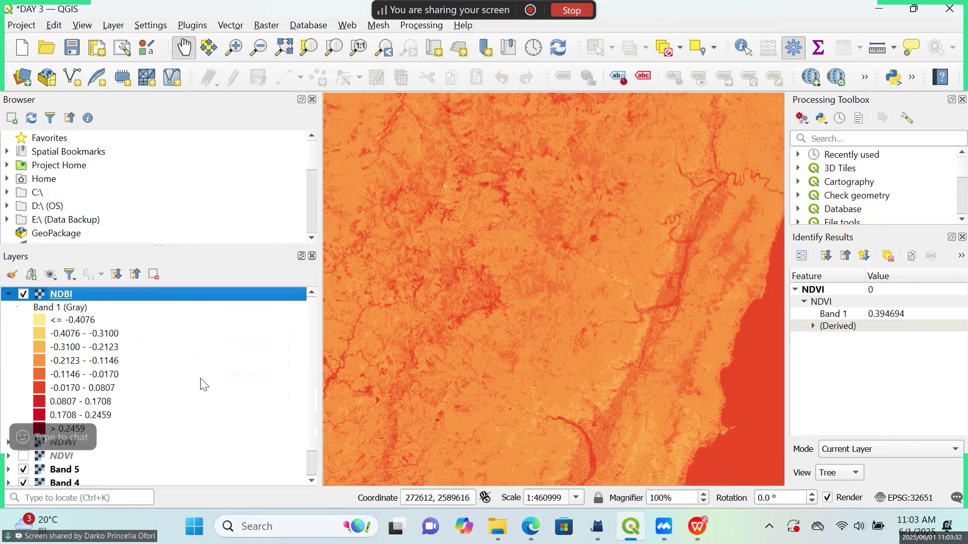
- Reclassify the NDBI layer's symbology in Equal Interval mode with 5 classes and apply it
right_click(108, 295)
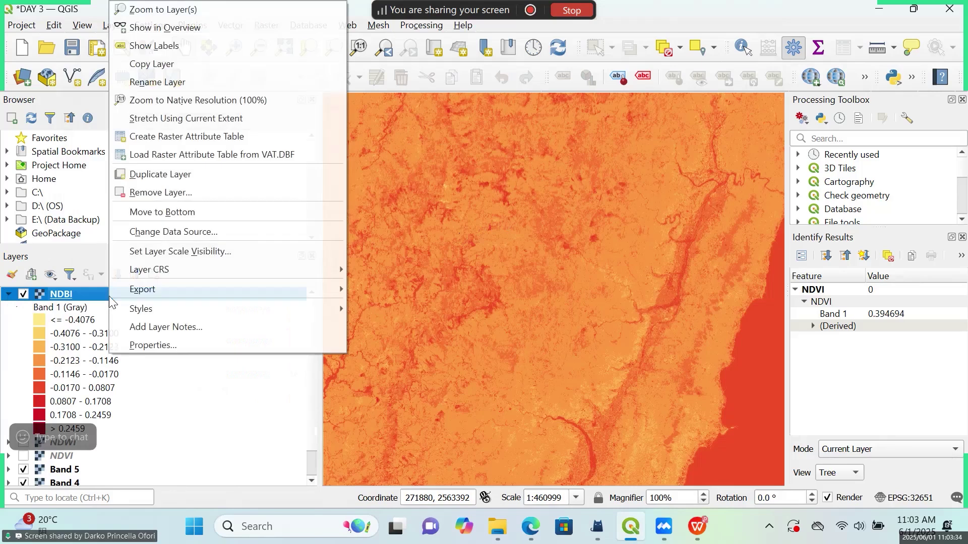
left_click(164, 343)
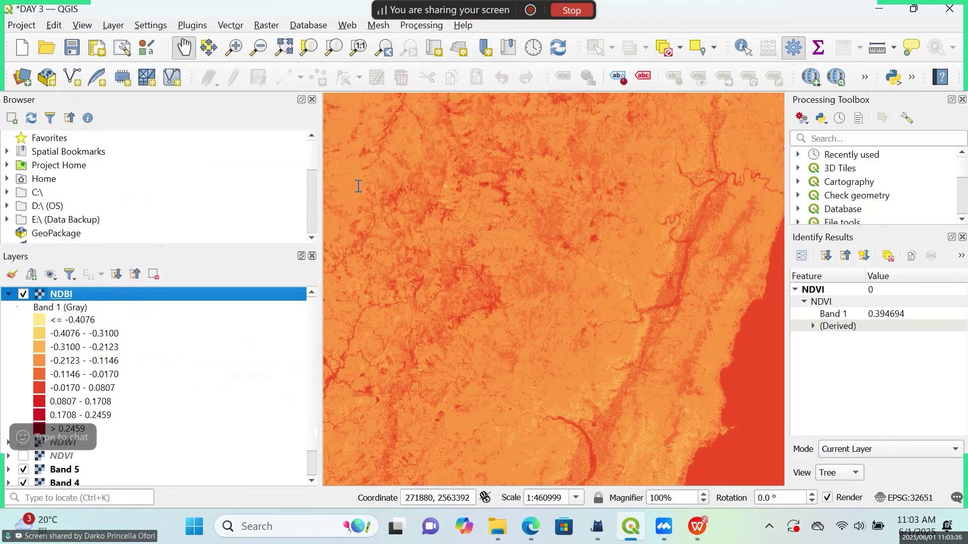
scroll(328, 262, "down", 8)
left_click(263, 253)
left_click(267, 267)
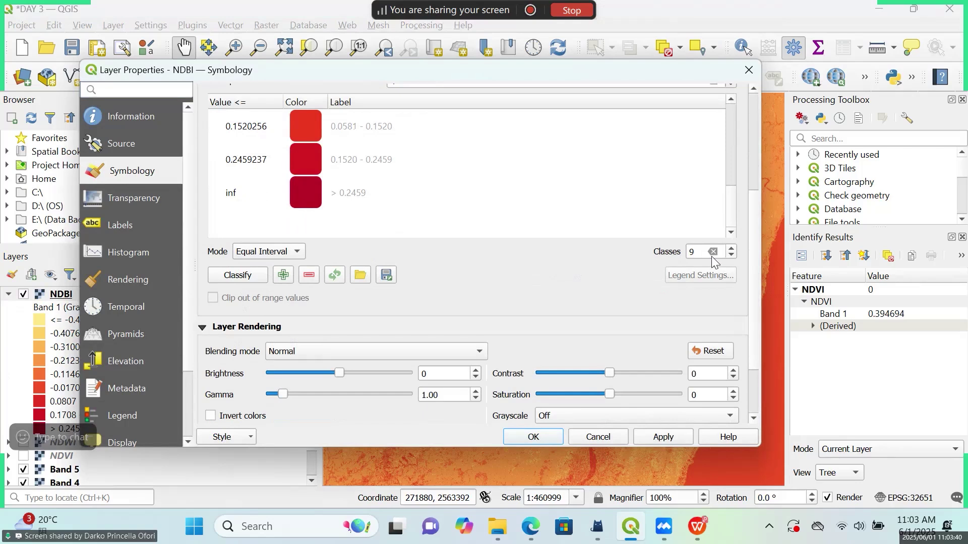
left_click(731, 256)
left_click(731, 256)
left_click(731, 256)
left_click(731, 257)
left_click(731, 256)
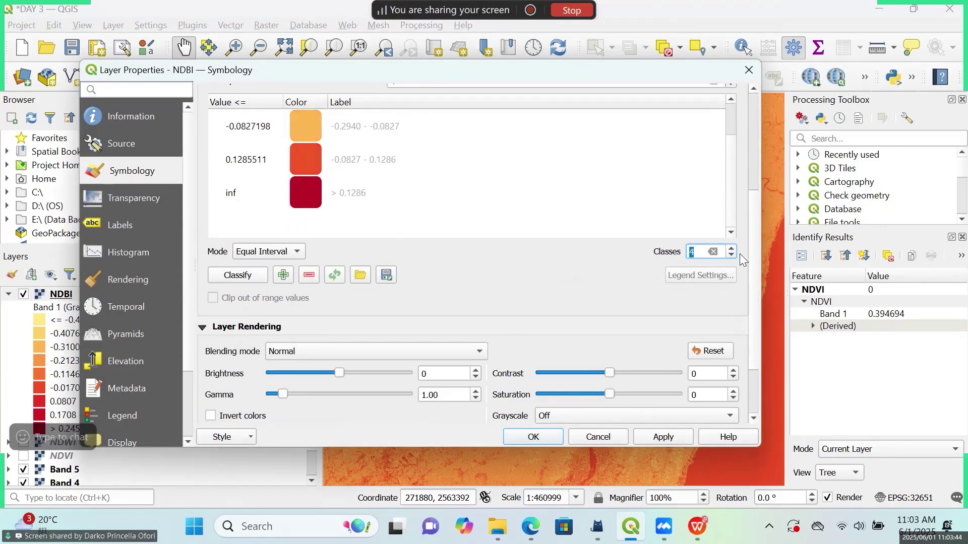
left_click(732, 249)
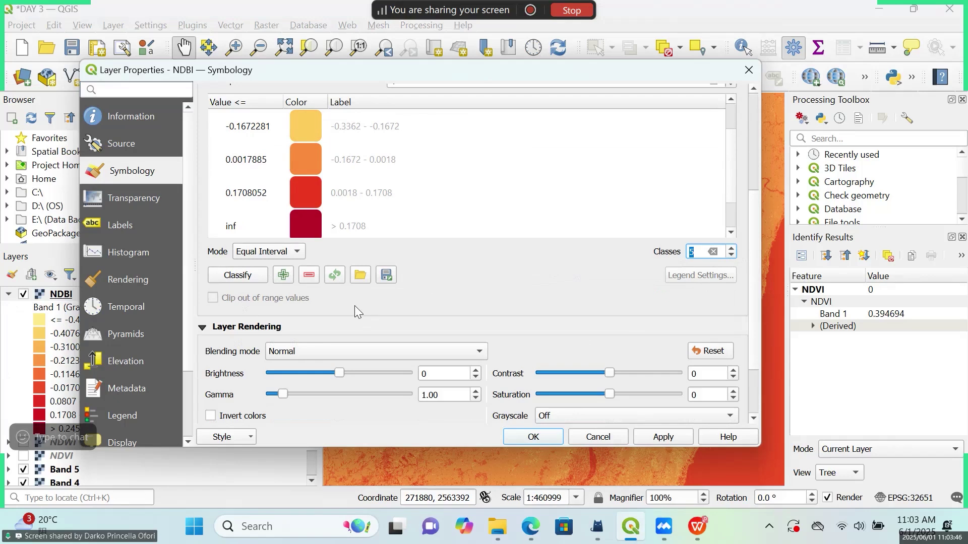
left_click(664, 437)
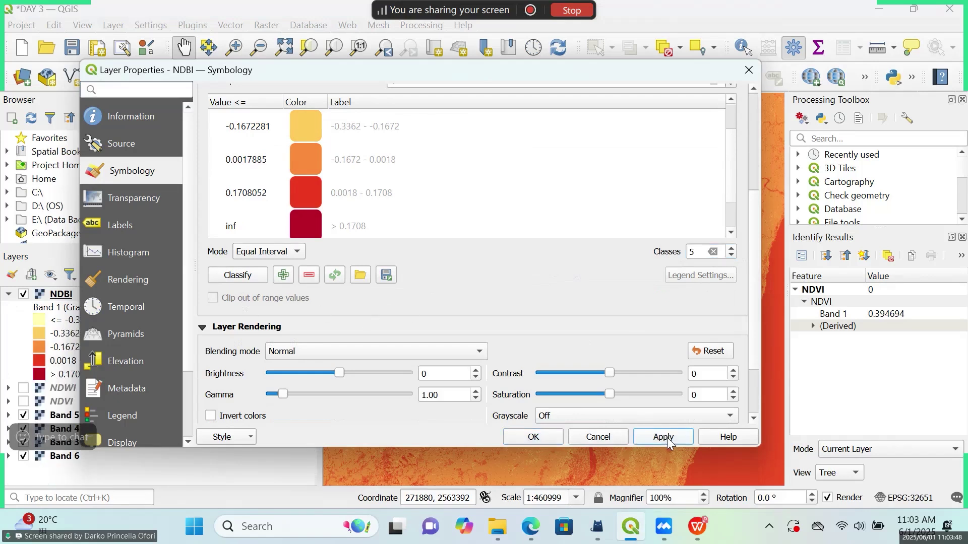
left_click(540, 439)
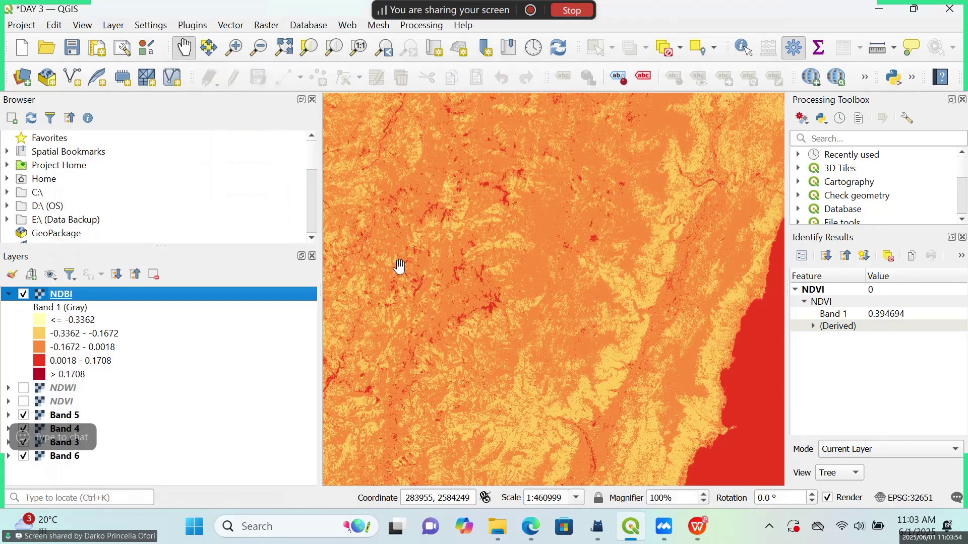
- Identify the NDBI pixel values at several points in the inland orange area of the map
scroll(400, 266, "up", 1)
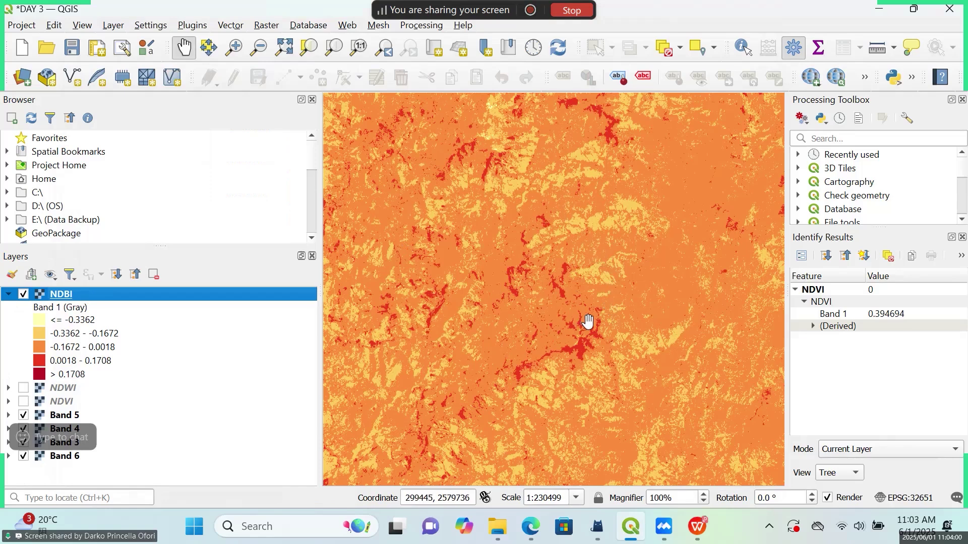
left_click_drag(479, 308, 620, 296)
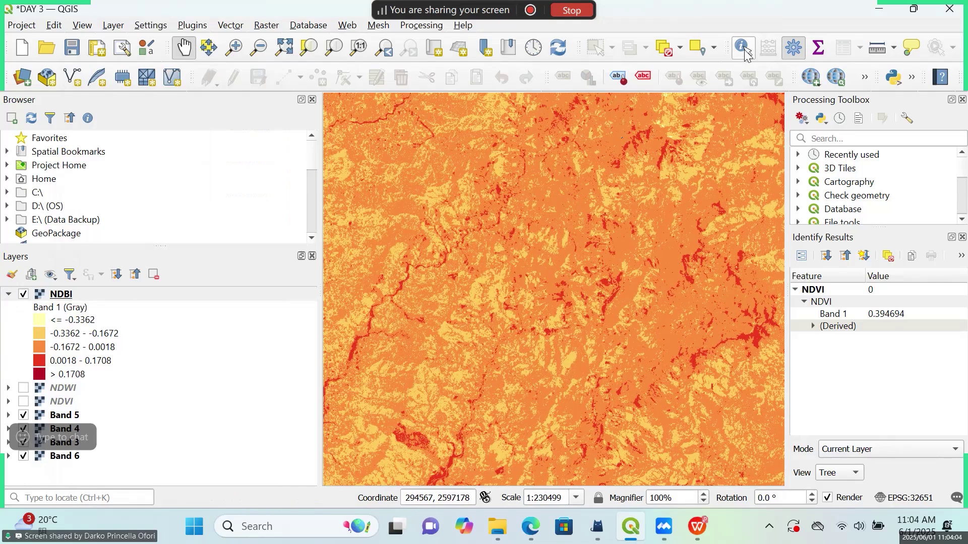
left_click(744, 49)
left_click(597, 335)
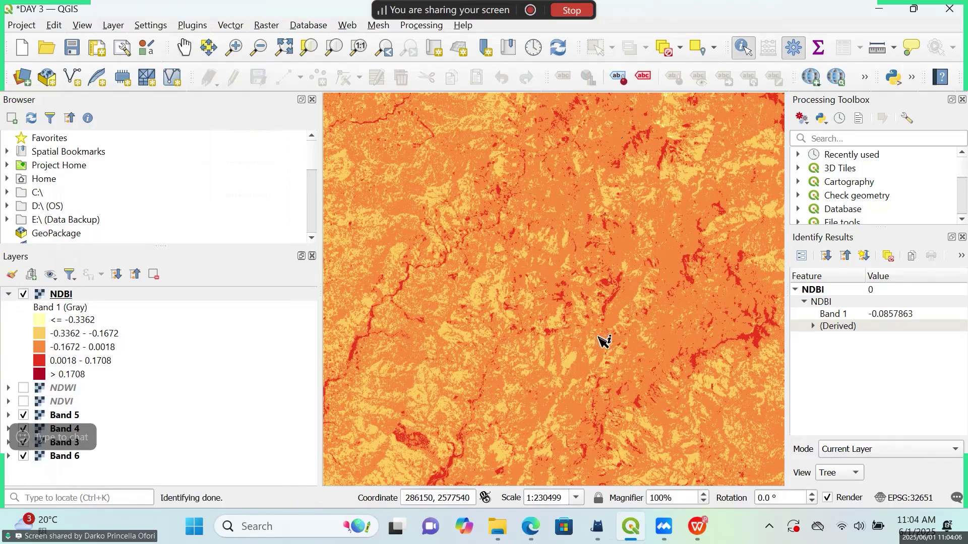
left_click(612, 222)
left_click(609, 263)
- Hide the Band 5, Band 6, Band 4 and Band 3 layers, leaving only NDBI visible
scroll(110, 220, "down", 5)
scroll(110, 220, "down", 1)
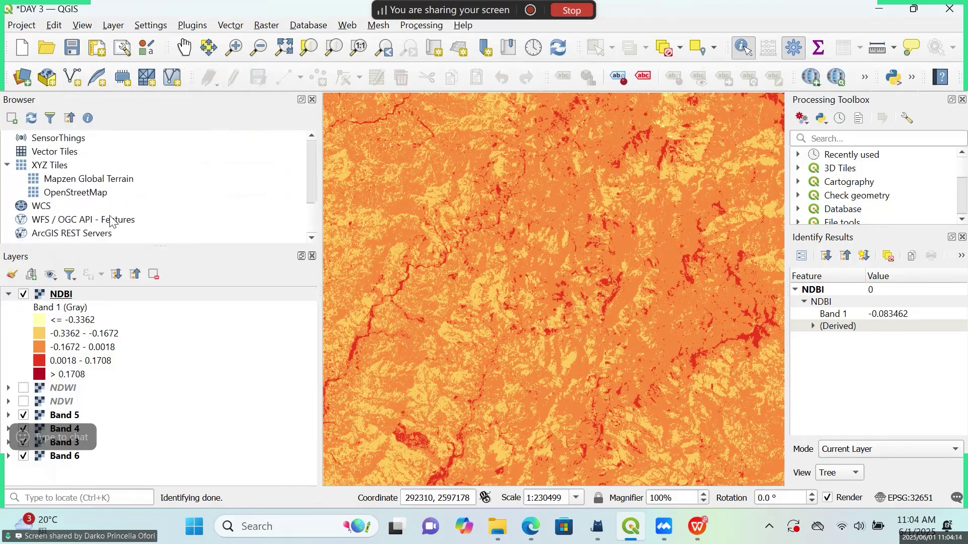
left_click(24, 416)
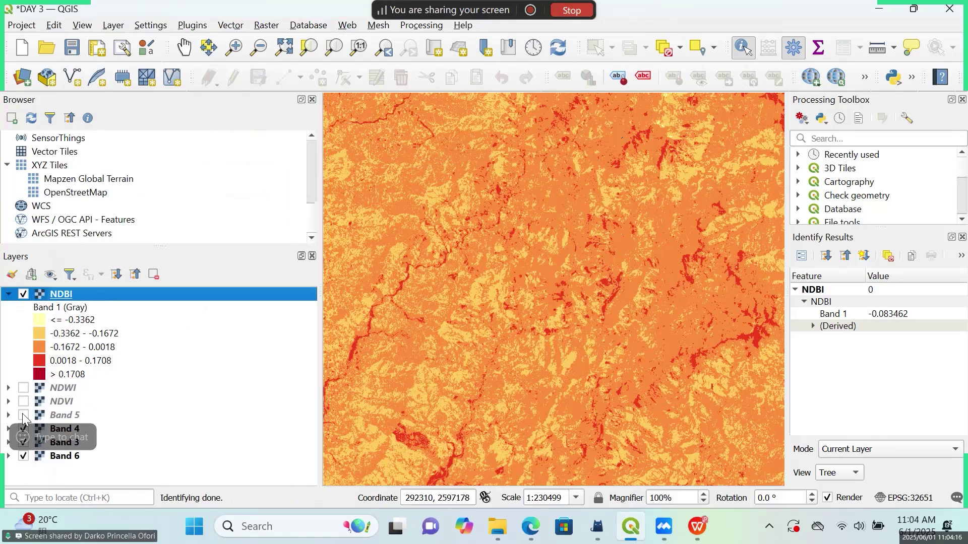
left_click(24, 456)
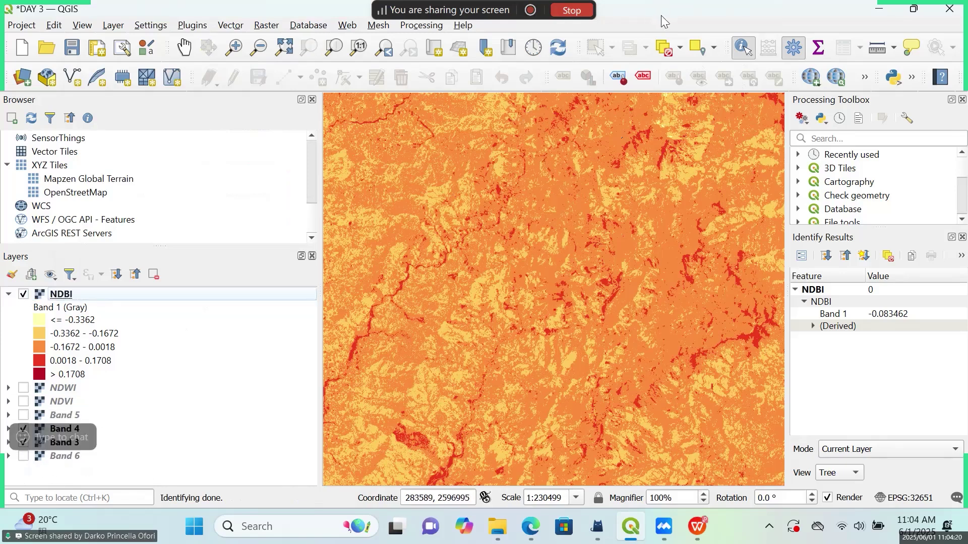
double_click(661, 15)
scroll(177, 423, "down", 1)
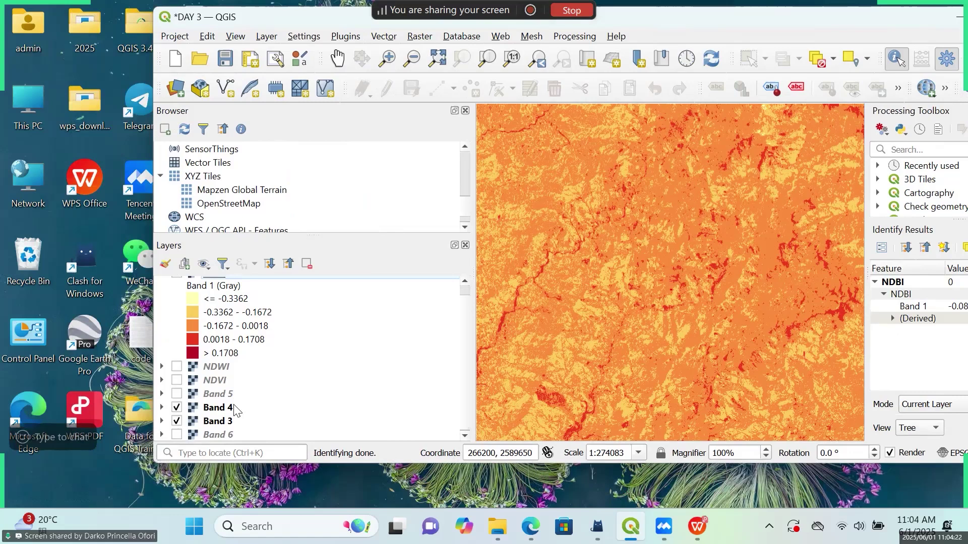
left_click(176, 407)
left_click(177, 421)
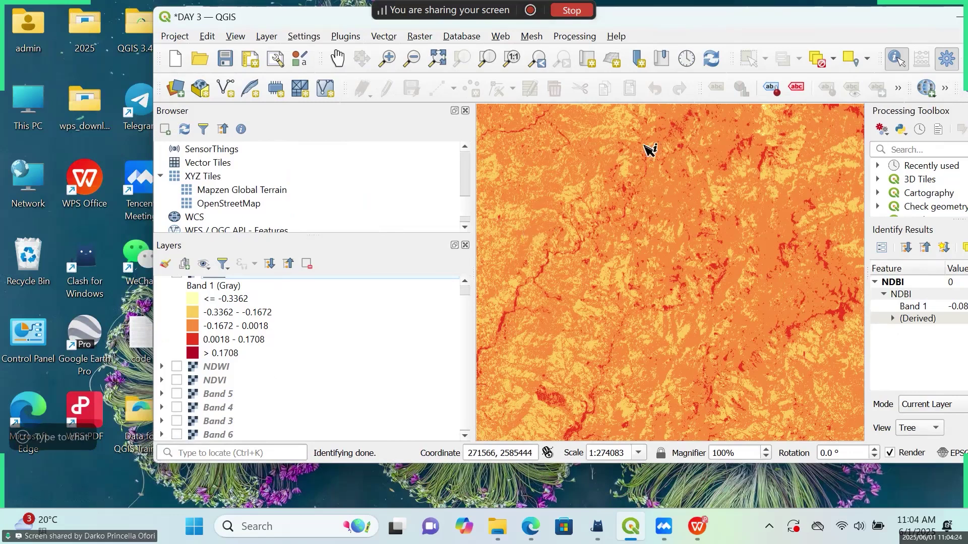
double_click(719, 20)
scroll(572, 281, "down", 2)
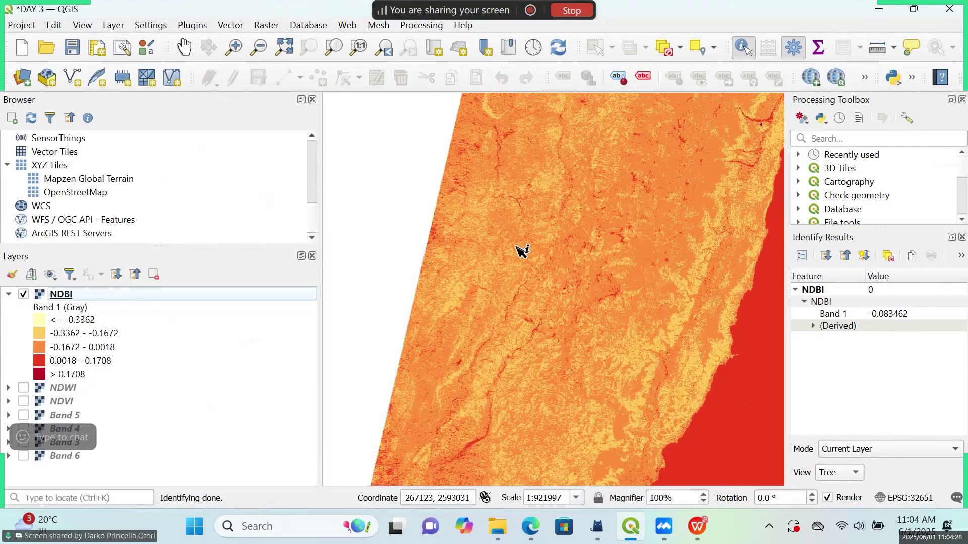
right_click(61, 296)
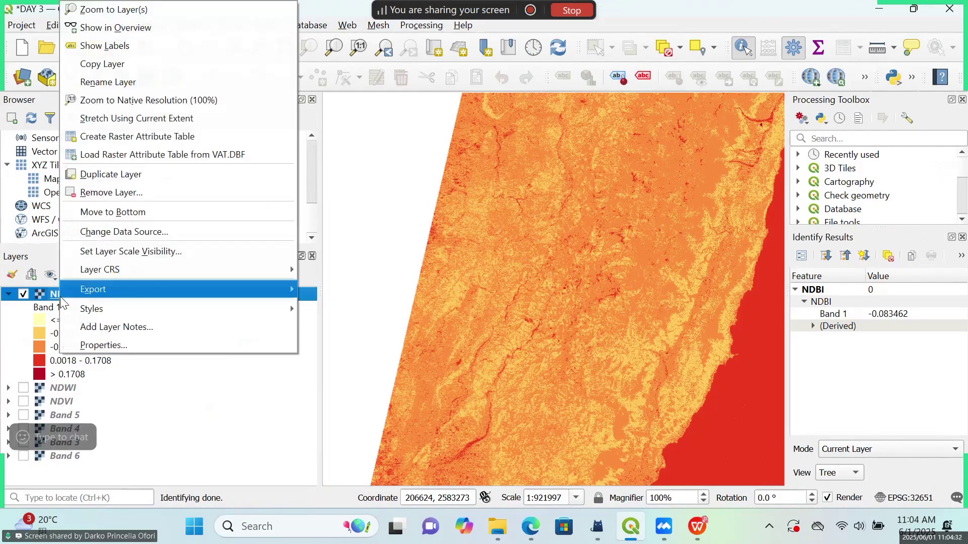
left_click(124, 345)
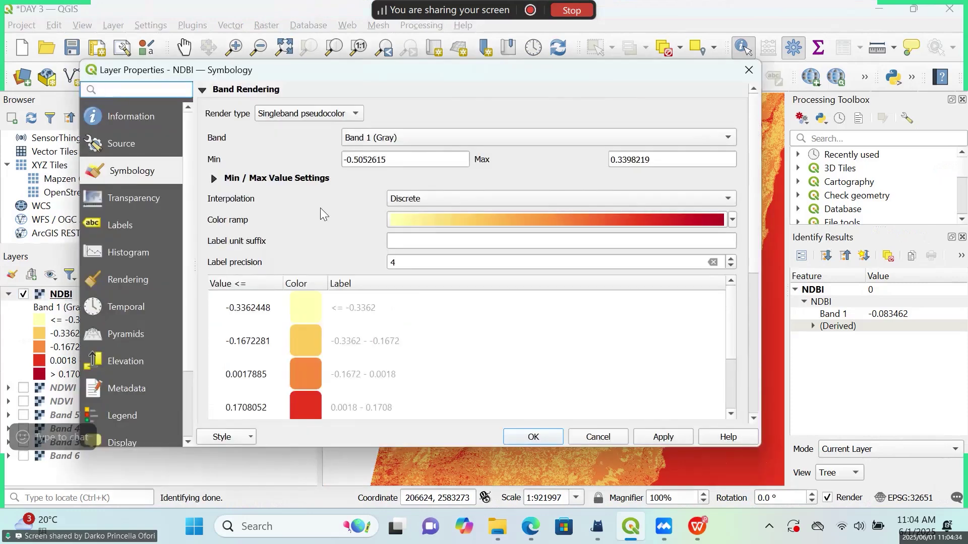
left_click(749, 69)
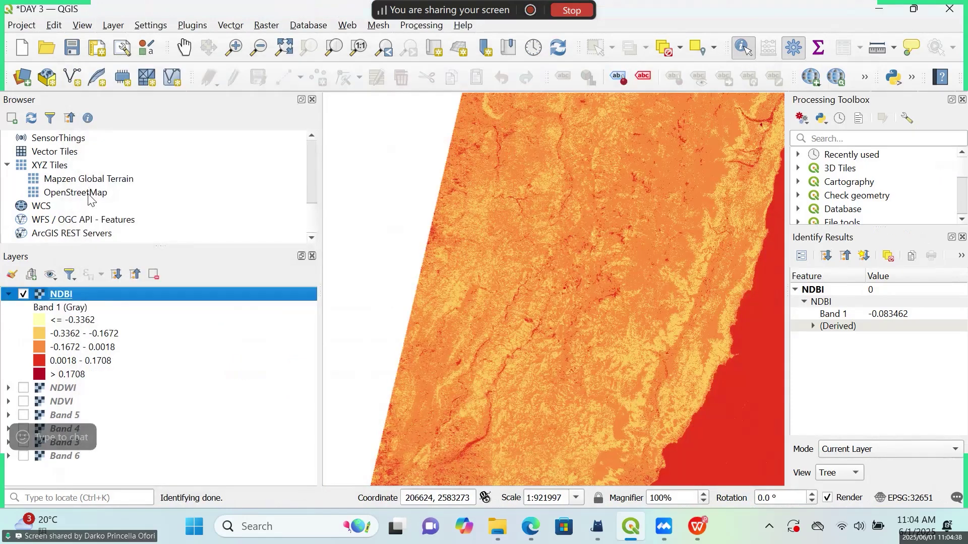
- Add the OpenStreetMap XYZ tile basemap to the project and place it beneath all the other layers
left_click(89, 194)
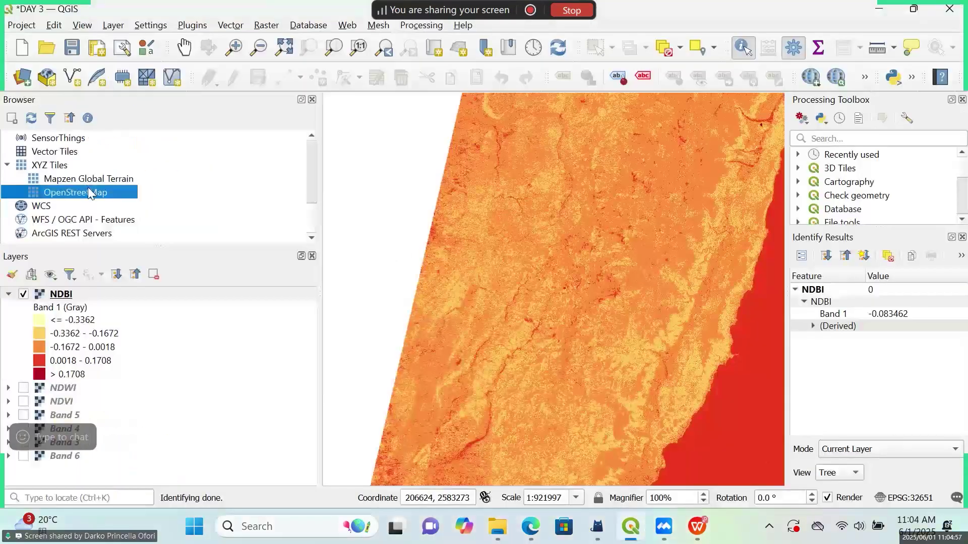
left_click_drag(88, 190, 196, 348)
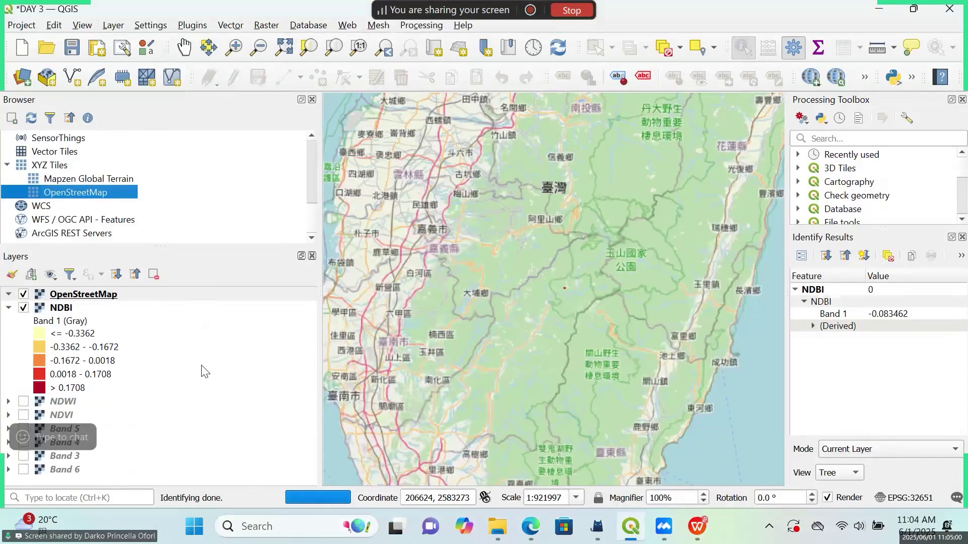
left_click_drag(92, 294, 74, 483)
left_click_drag(85, 473, 85, 474)
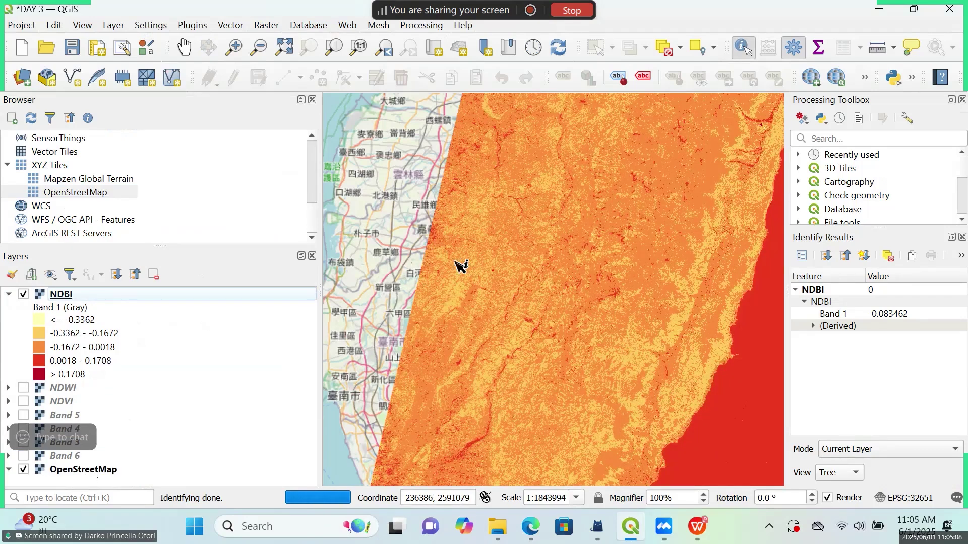
scroll(454, 259, "down", 1)
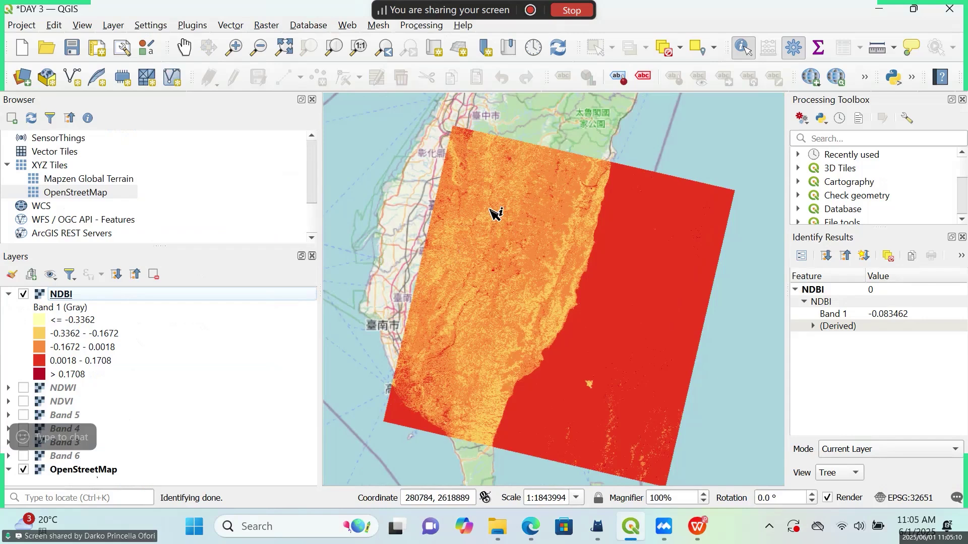
scroll(544, 179, "up", 1)
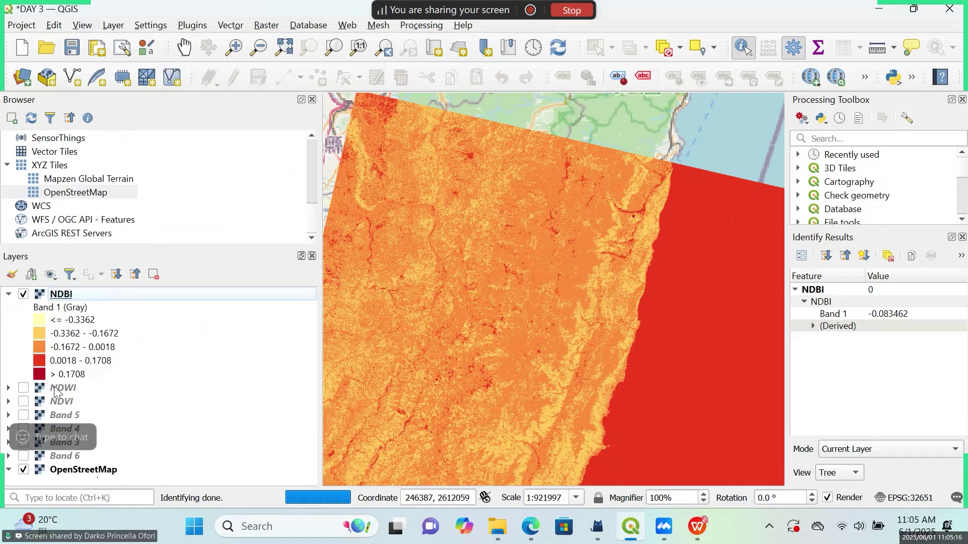
- Reduce the NDBI layer's global opacity, trying 39.3% and 65.7% before applying 75.5%
right_click(68, 297)
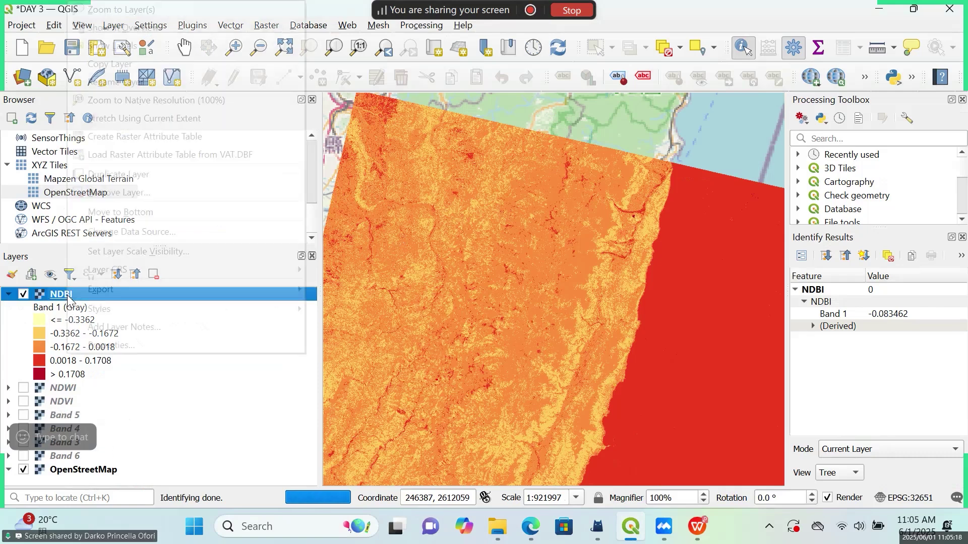
left_click(137, 346)
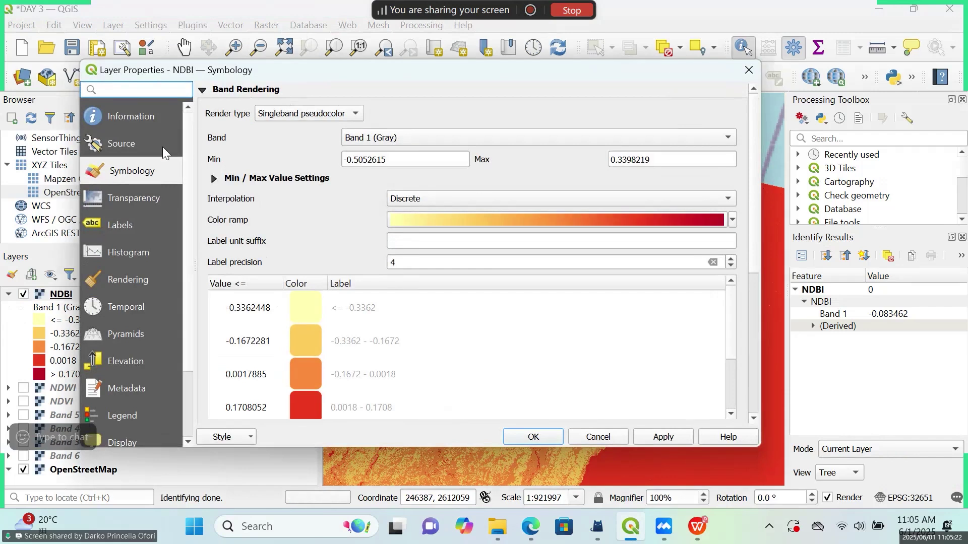
left_click(155, 195)
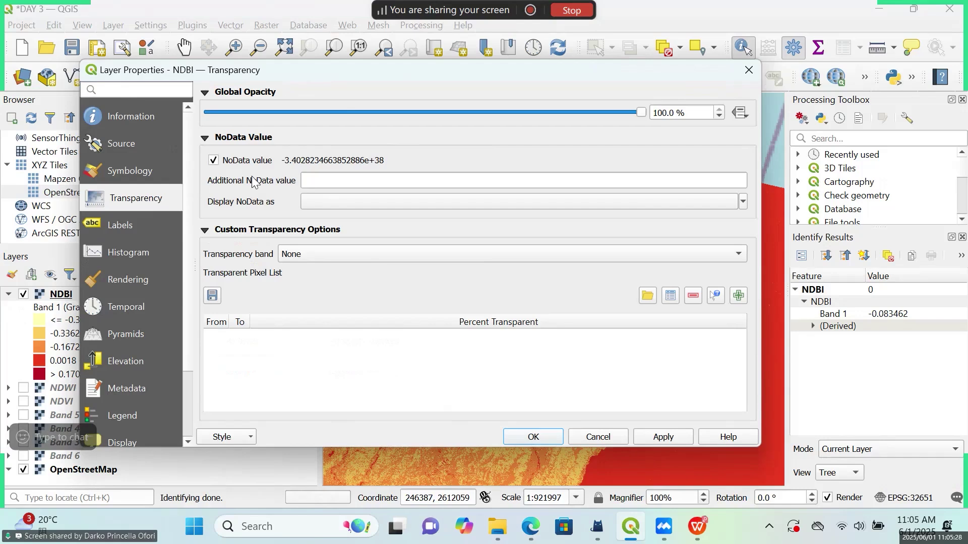
left_click_drag(642, 112, 378, 112)
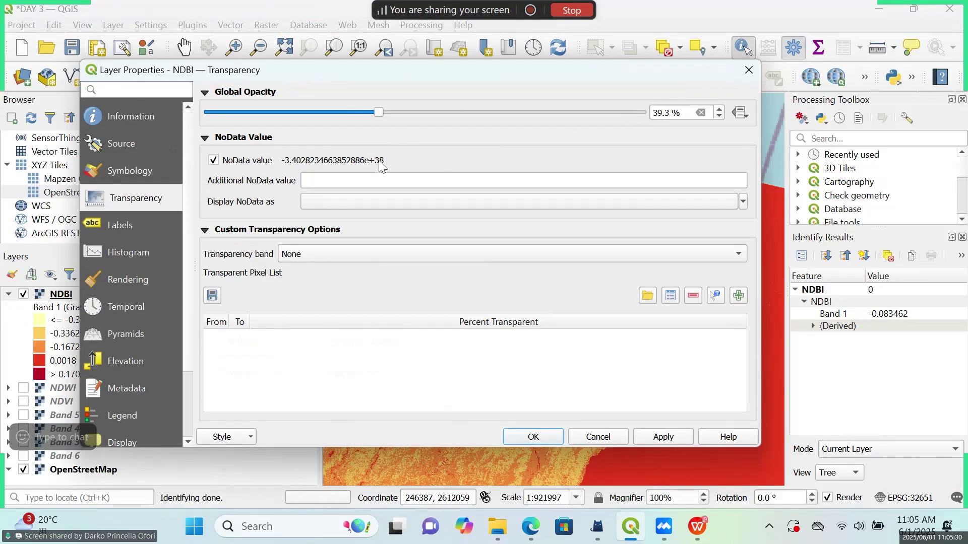
left_click(663, 437)
left_click_drag(378, 113, 493, 114)
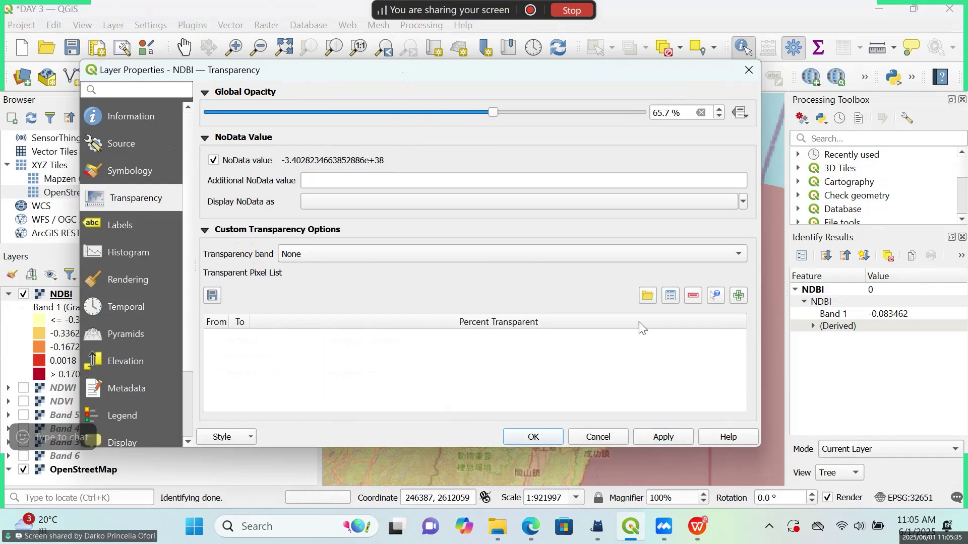
left_click(653, 438)
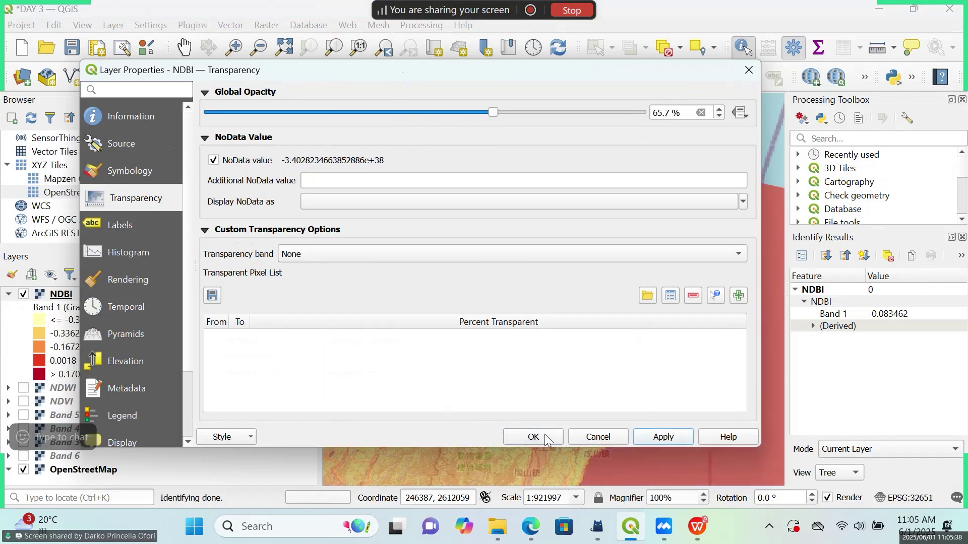
left_click_drag(499, 114, 537, 120)
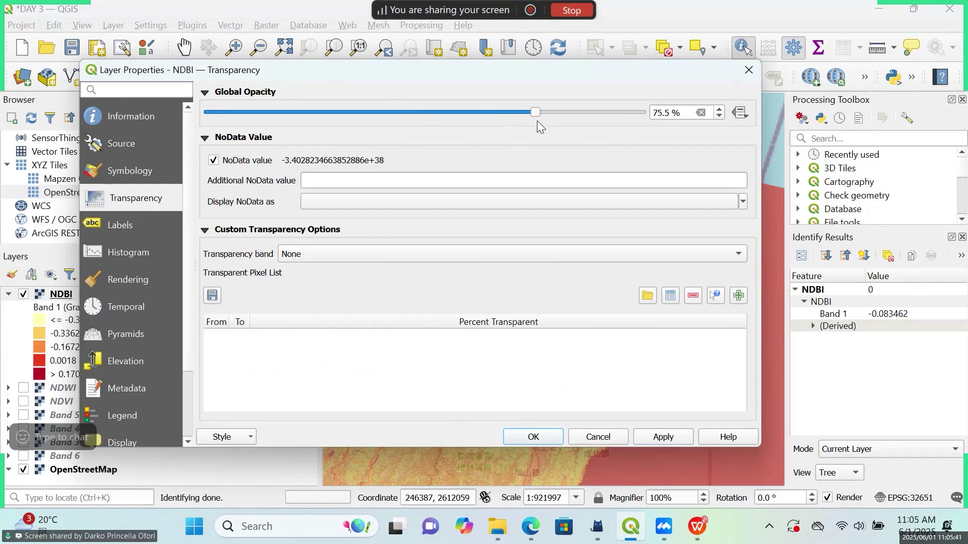
left_click(661, 438)
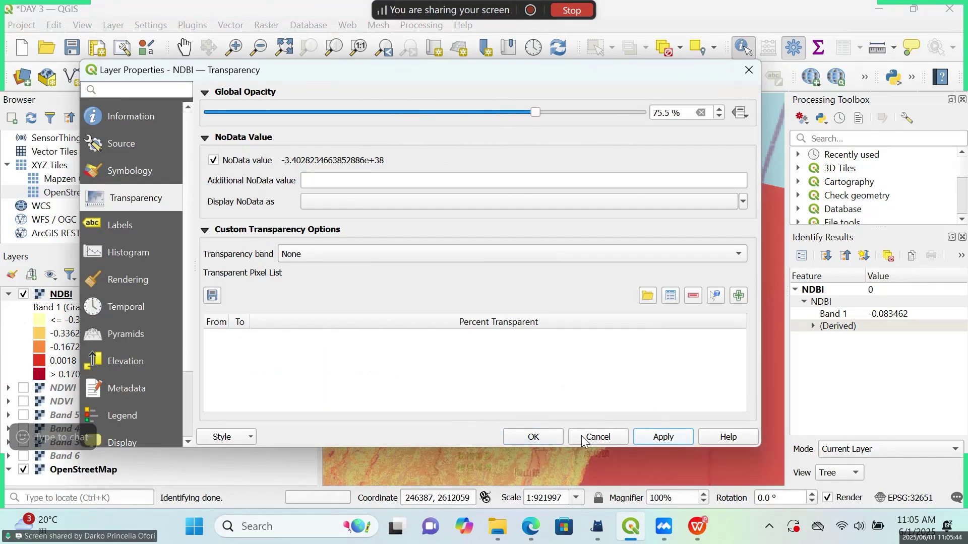
- Apply the NDBI layer's opacity setting and examine how the NDBI classes line up with the OpenStreetMap basemap, especially along the western edge
left_click(543, 441)
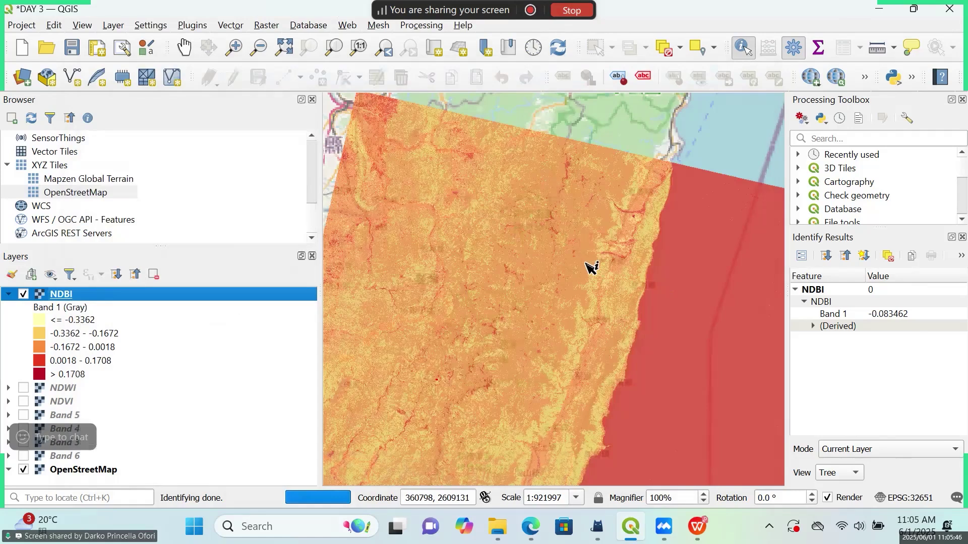
scroll(558, 189, "up", 2)
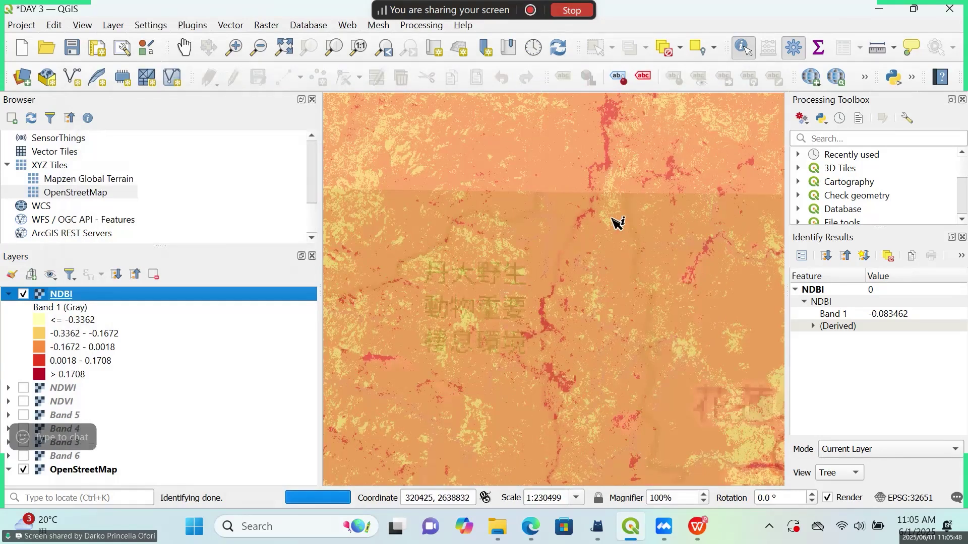
scroll(613, 220, "up", 1)
scroll(594, 227, "down", 3)
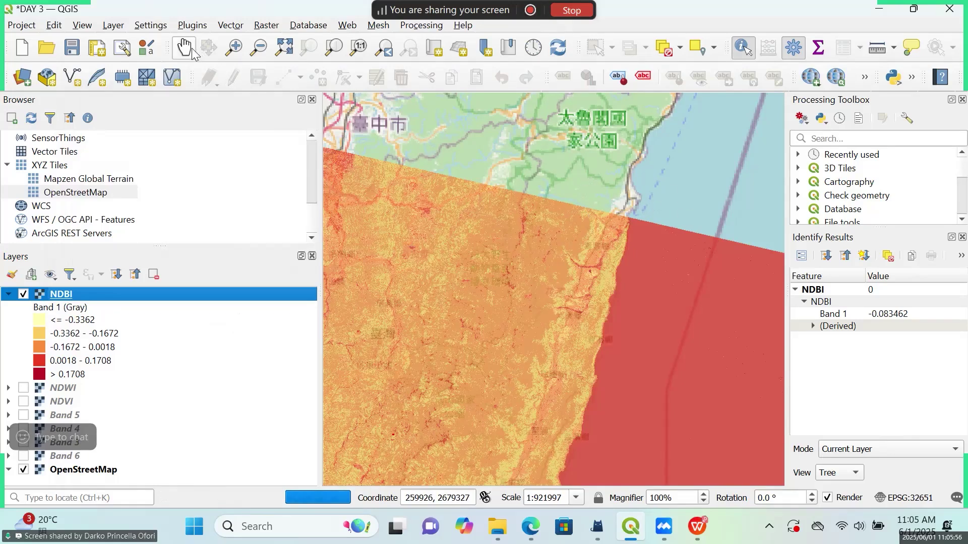
left_click(191, 48)
left_click_drag(373, 222, 566, 146)
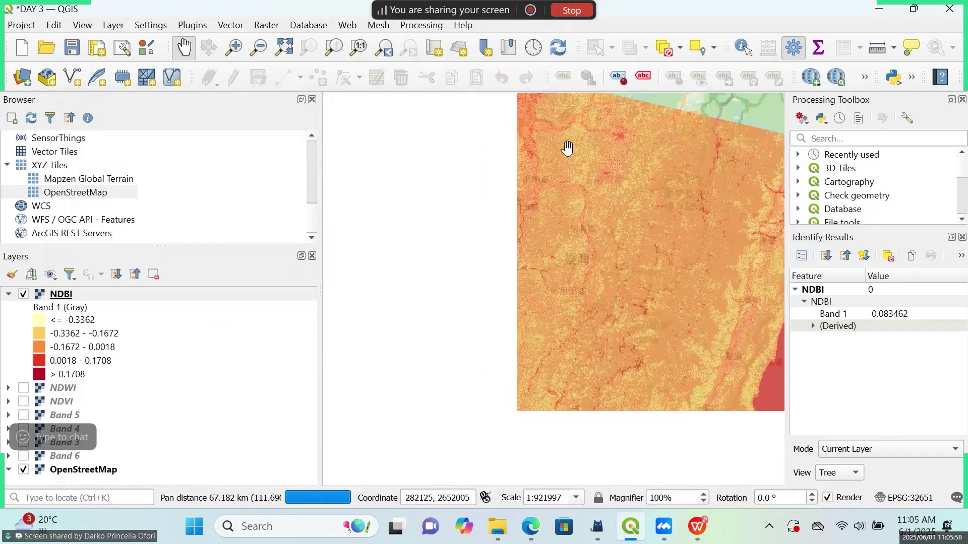
scroll(439, 228, "up", 1)
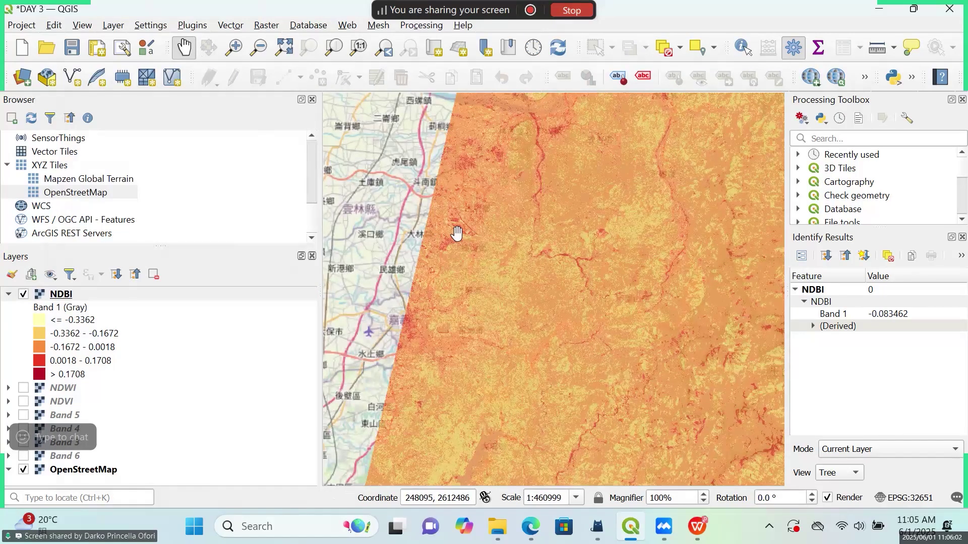
scroll(457, 227, "down", 1)
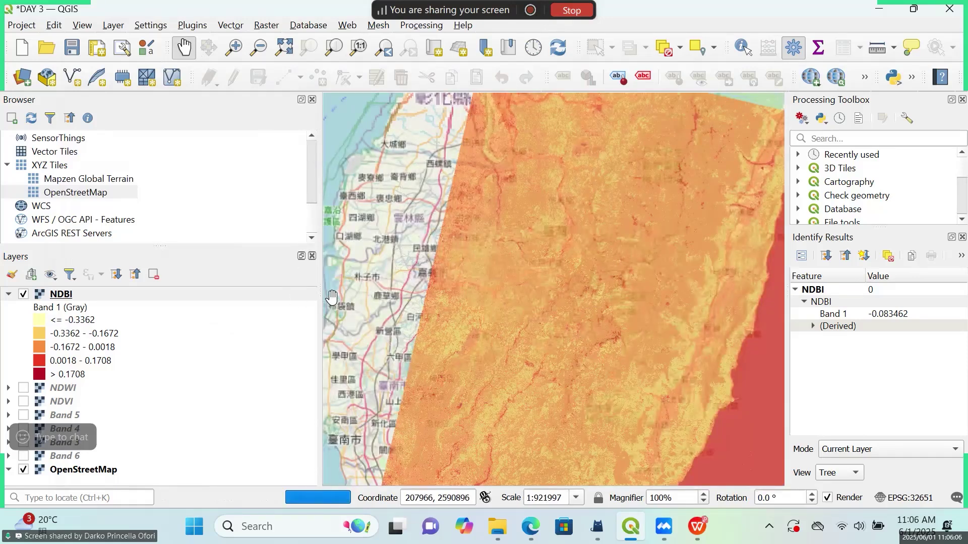
left_click_drag(307, 273, 223, 273)
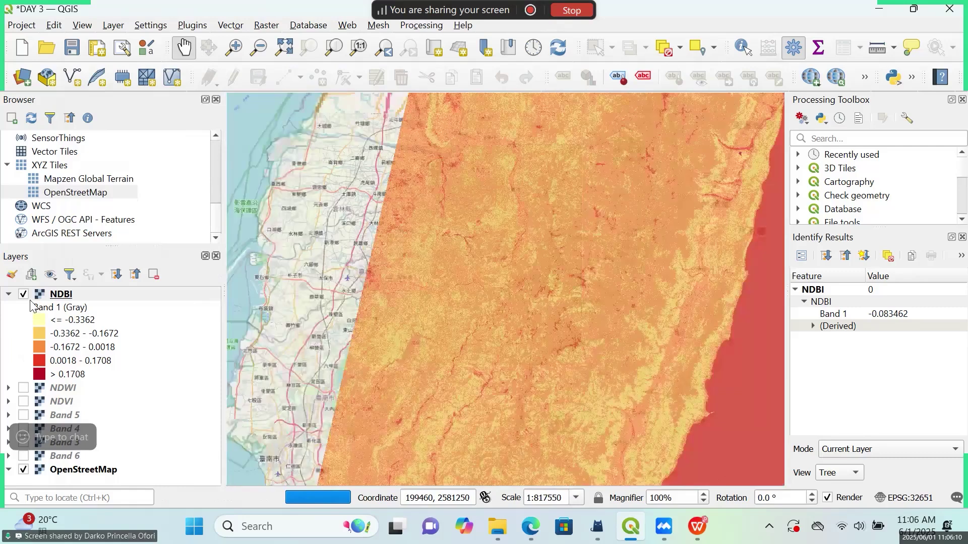
- Set the NDBI layer's global opacity to 100% and hide both the OpenStreetMap and NDBI layers, collapsing the NDBI legend
left_click(23, 471)
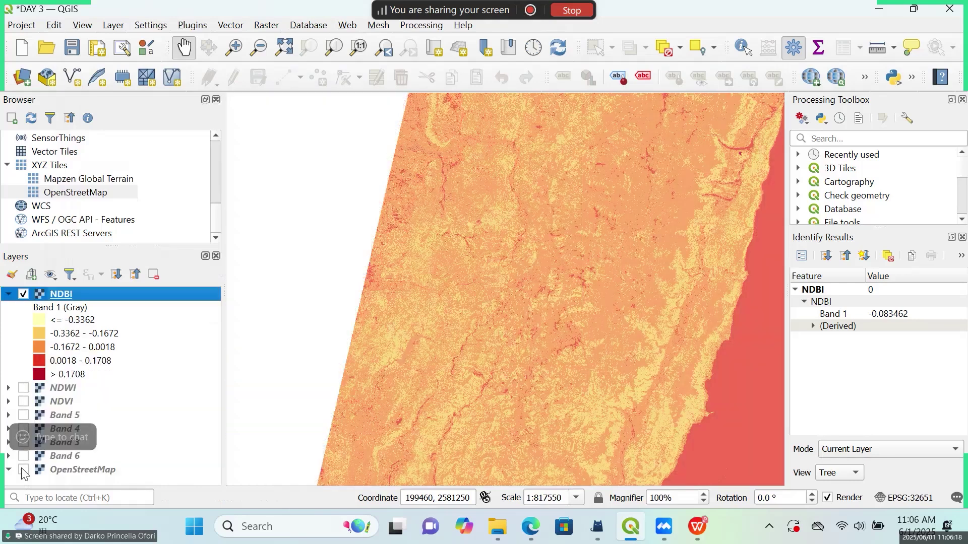
right_click(62, 295)
left_click(116, 340)
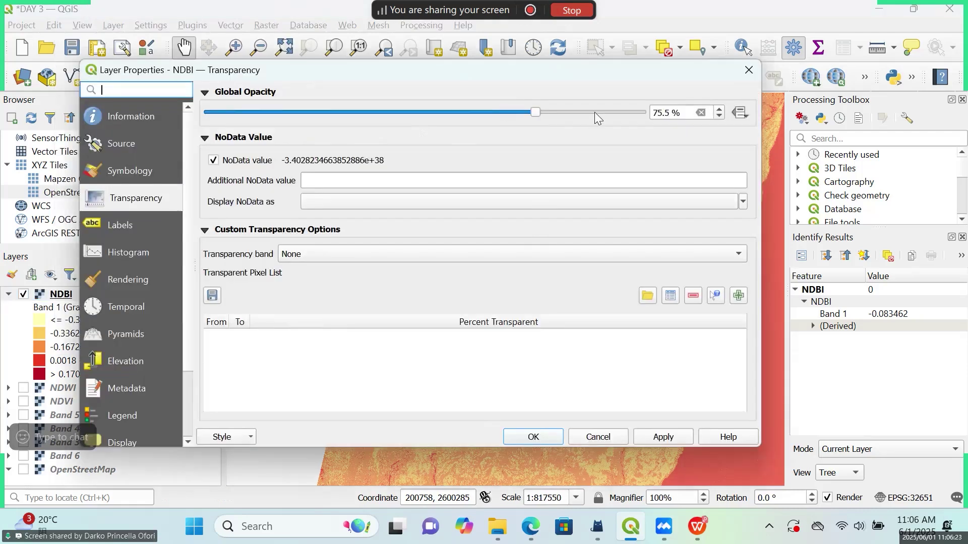
left_click_drag(594, 112, 648, 113)
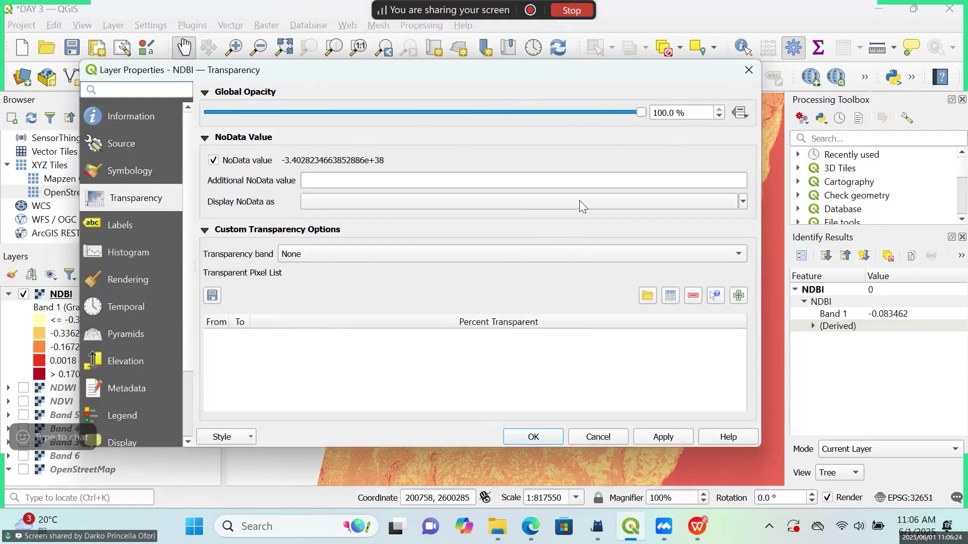
left_click(542, 438)
left_click(8, 295)
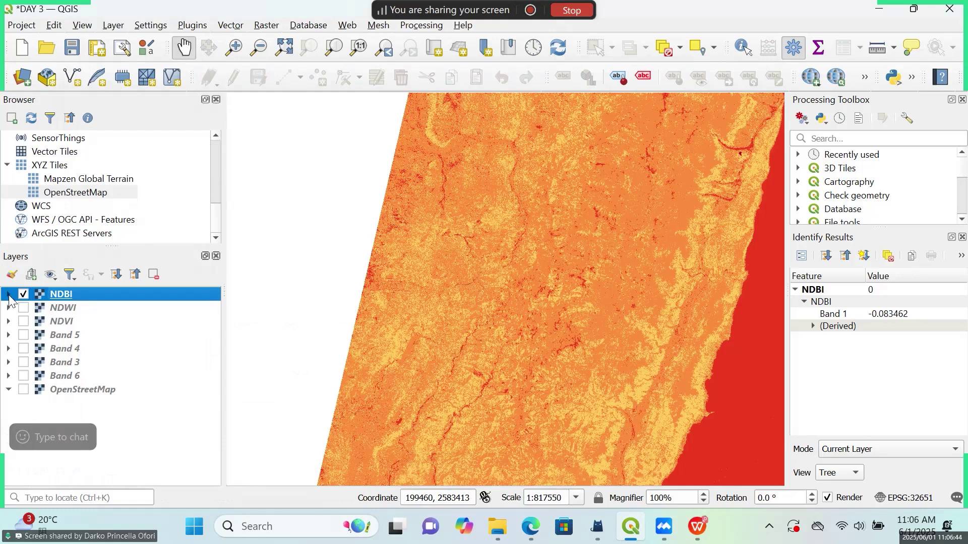
left_click(22, 297)
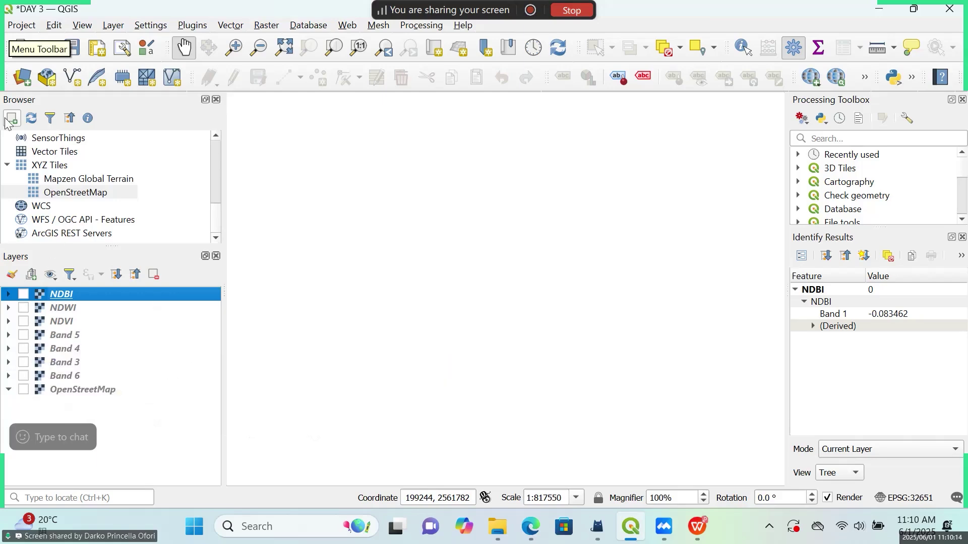
- Start adding a raster layer and browse to the LC09_L2SP_117044_20250324_20250325_02_T1 folder inside Data for QGIS Training, DAY 3
left_click(22, 77)
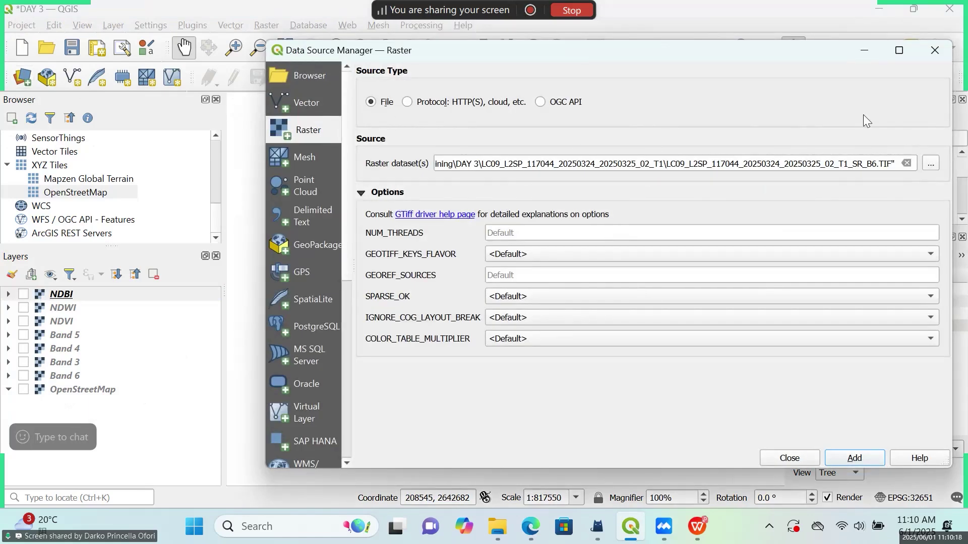
left_click(931, 163)
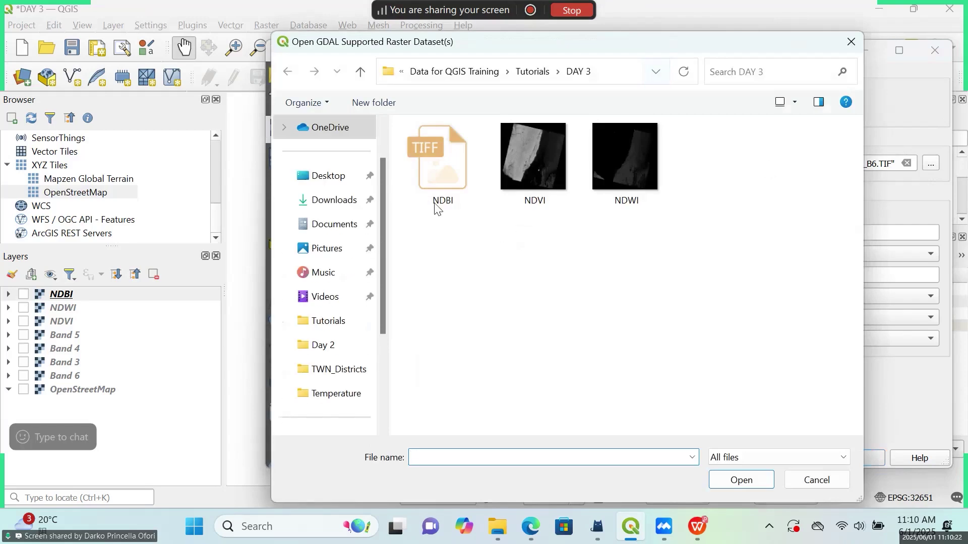
left_click(443, 72)
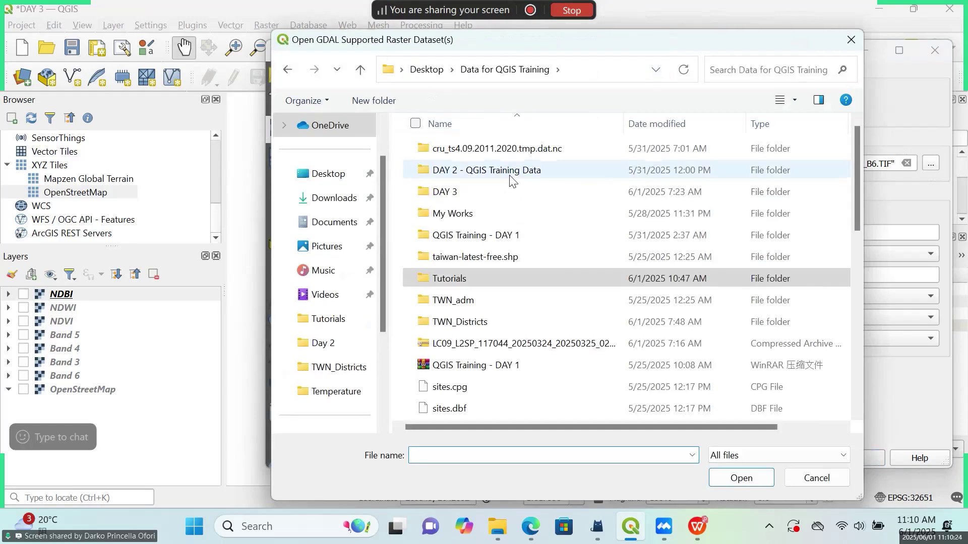
left_click(465, 286)
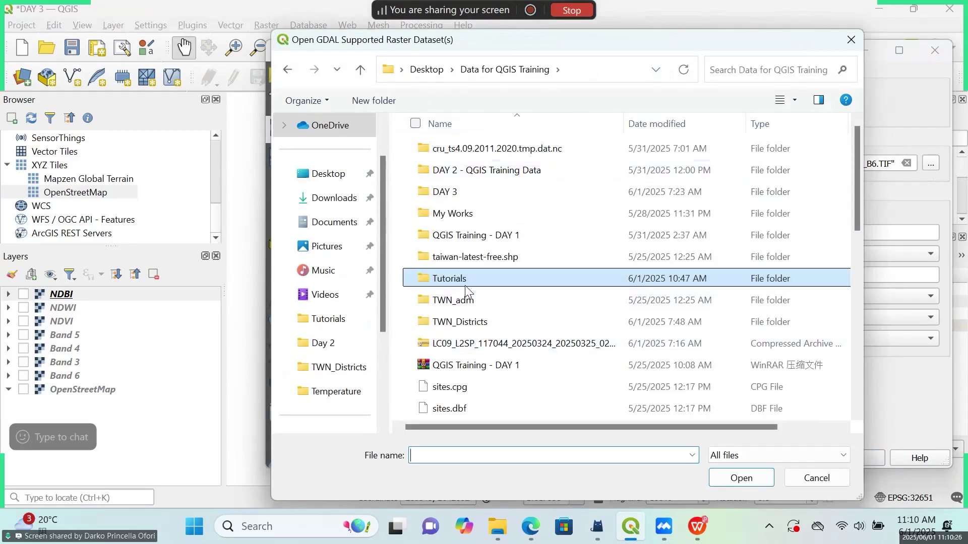
left_click(481, 192)
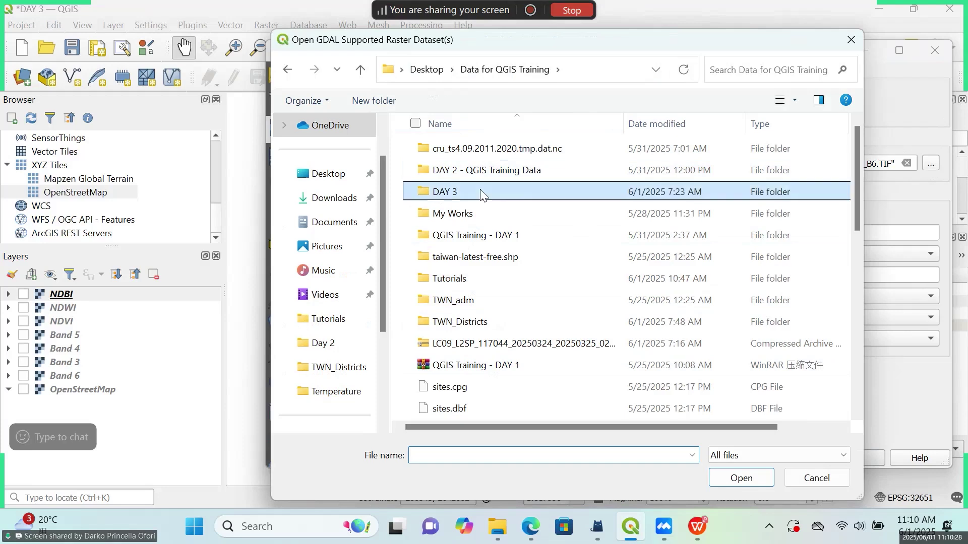
double_click(482, 192)
double_click(428, 150)
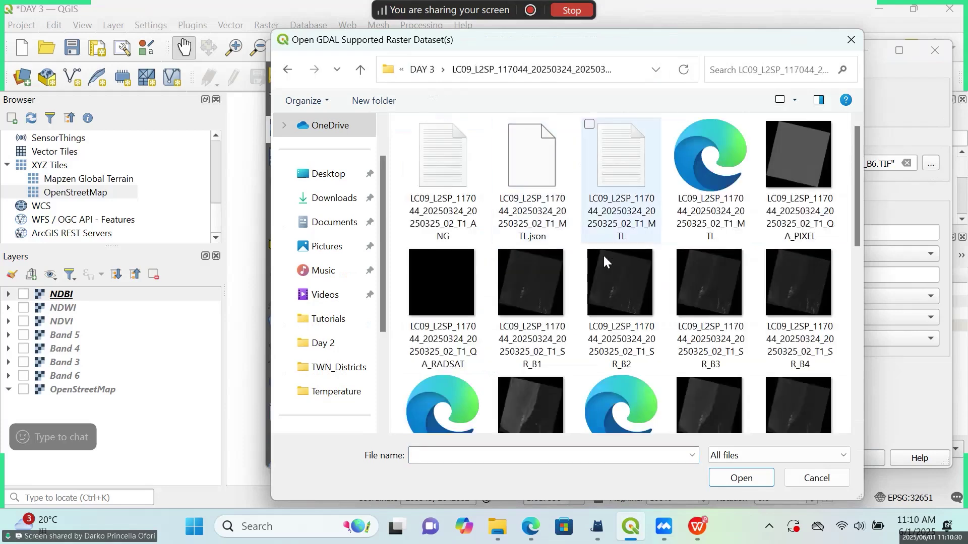
- Add the thermal band raster LC09_L2SP_117044_20250324_20250325_02_T1_ST_B10 to the project
scroll(604, 257, "down", 5)
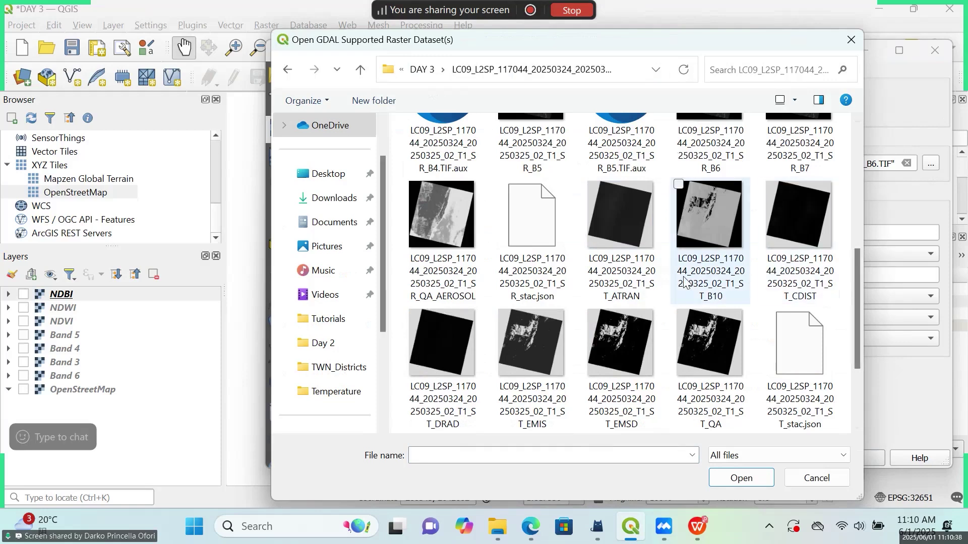
scroll(721, 273, "up", 5)
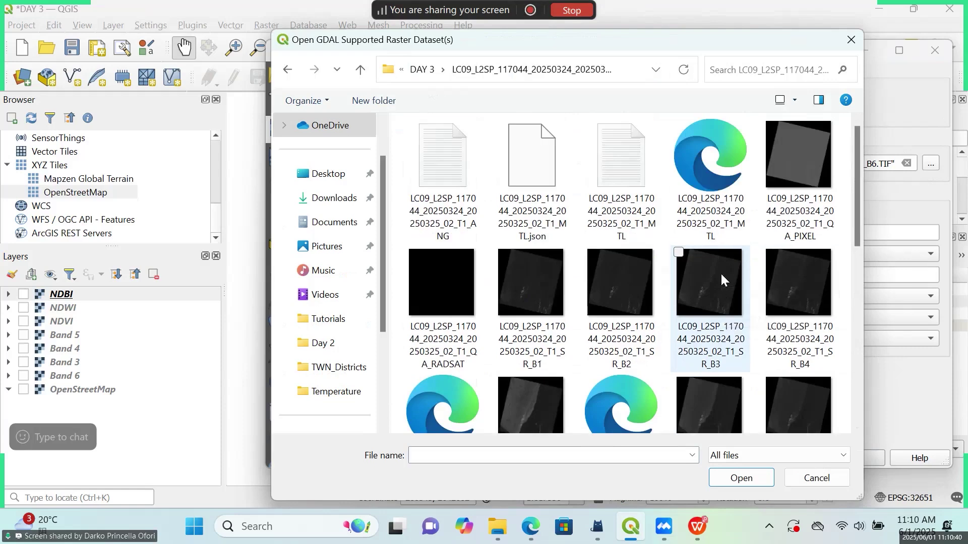
scroll(721, 275, "down", 3)
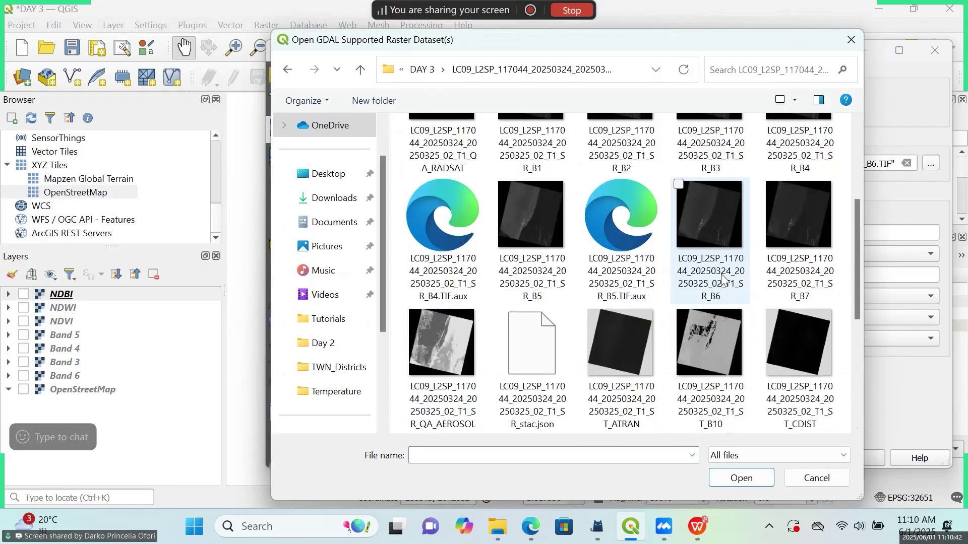
left_click(709, 354)
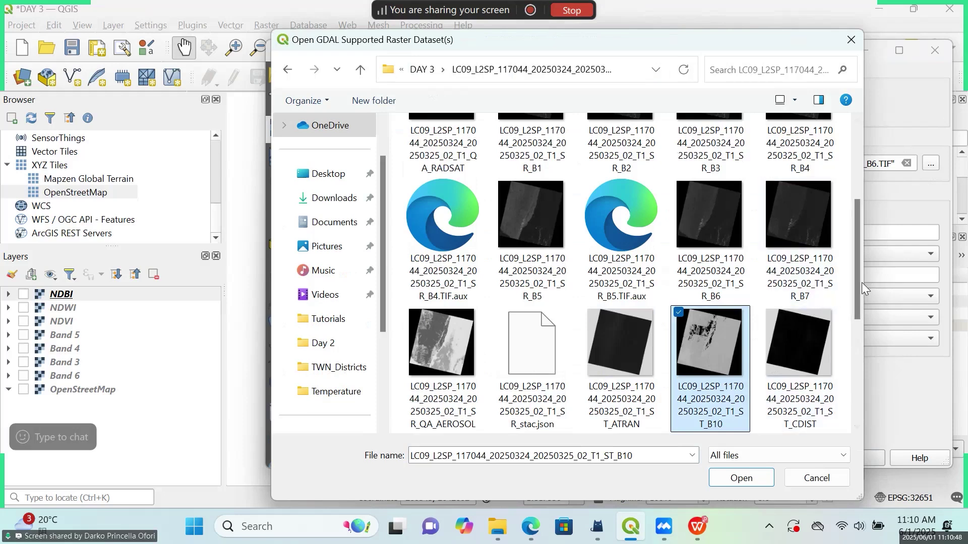
scroll(857, 280, "down", 2)
scroll(845, 333, "down", 2)
scroll(843, 353, "down", 2)
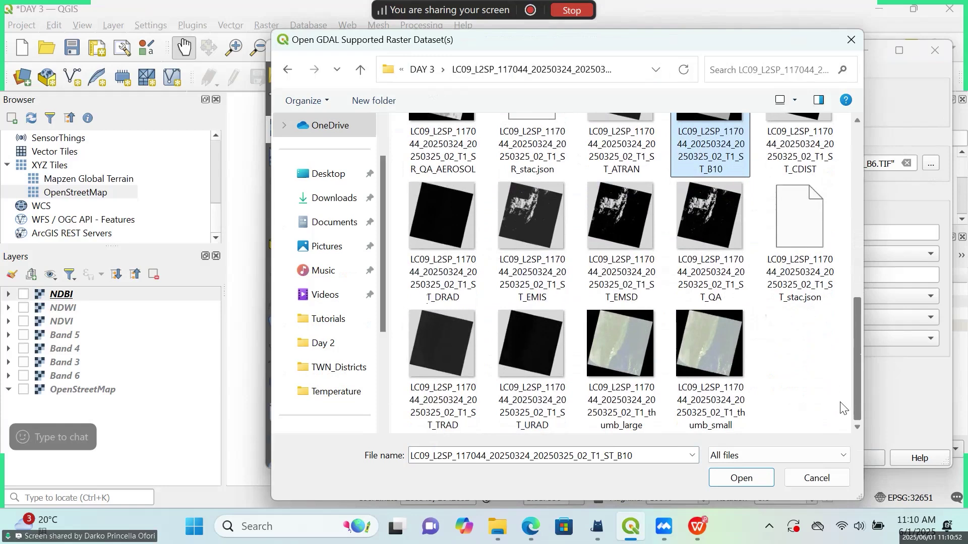
scroll(848, 346, "up", 4)
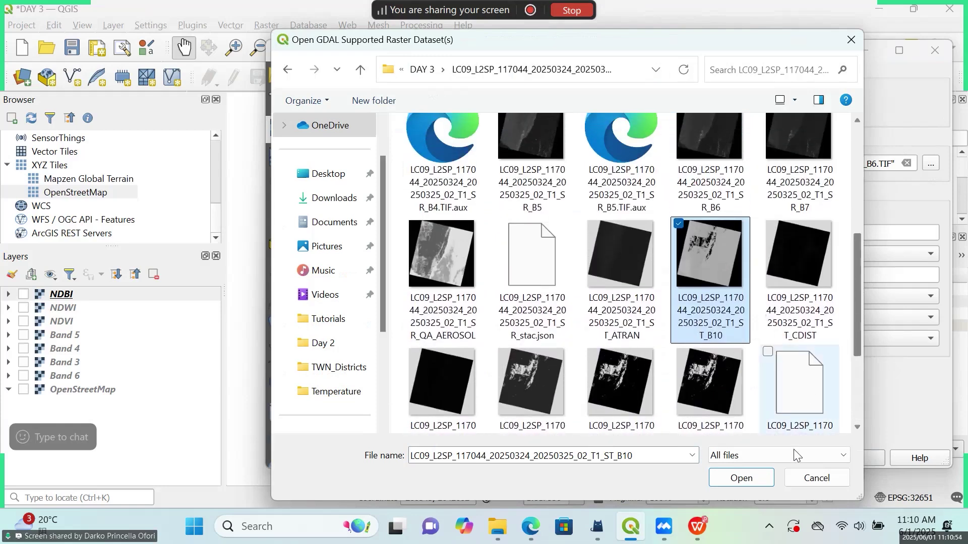
left_click(763, 479)
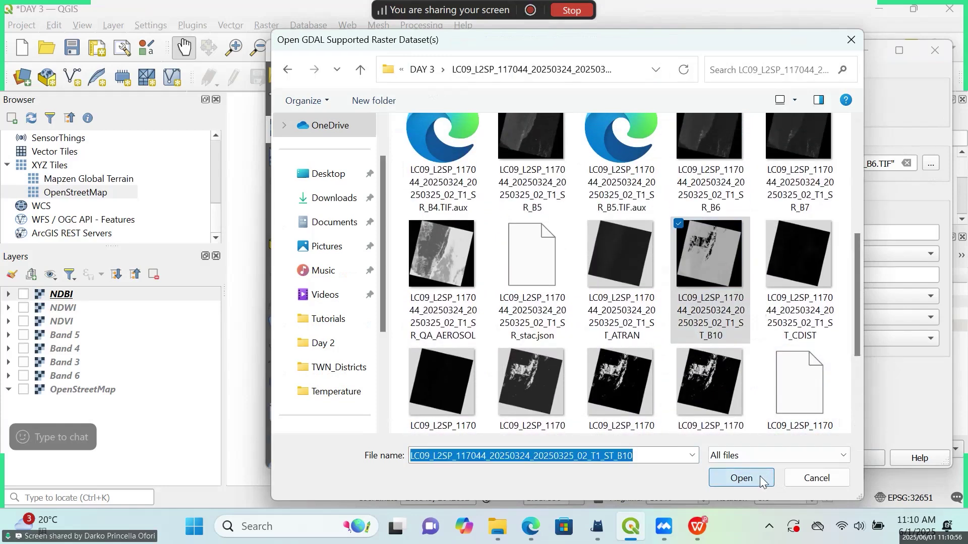
left_click(859, 459)
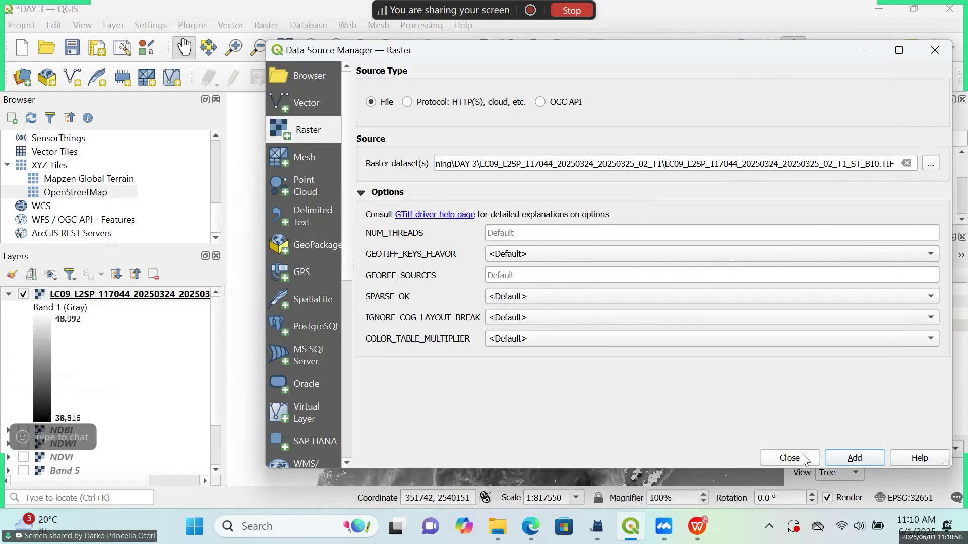
left_click(791, 458)
- Rename the newly added ST_B10 raster layer as Band10 and collapse its legend
scroll(546, 352, "down", 1)
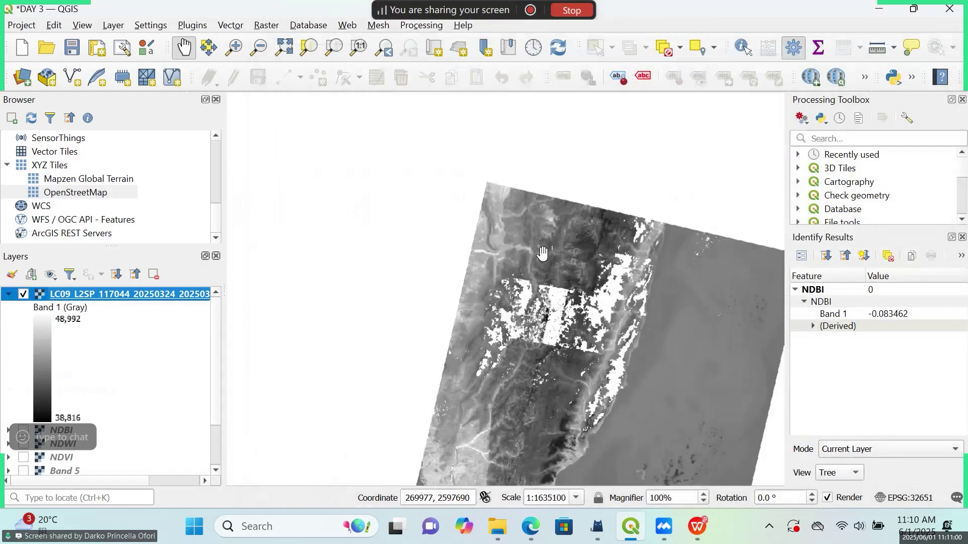
scroll(549, 248, "up", 1)
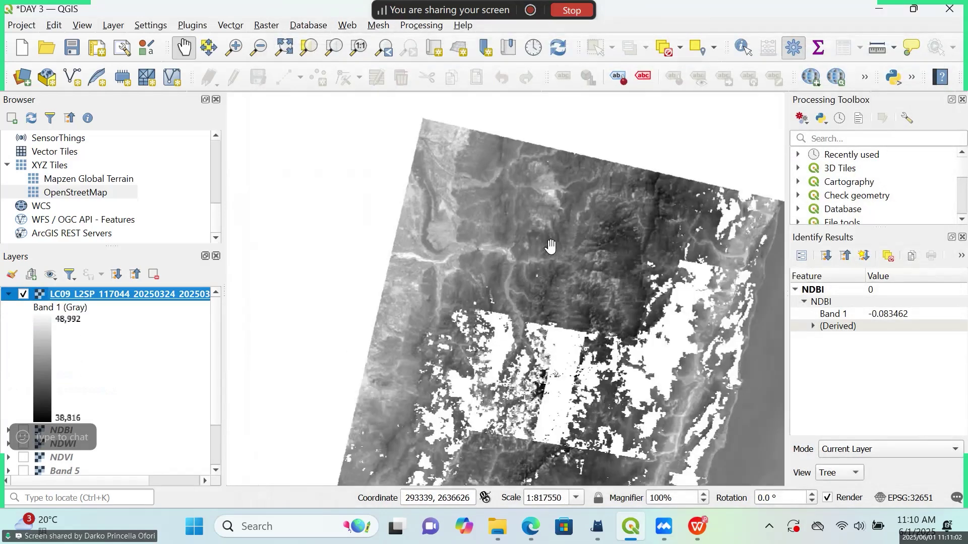
scroll(550, 247, "down", 1)
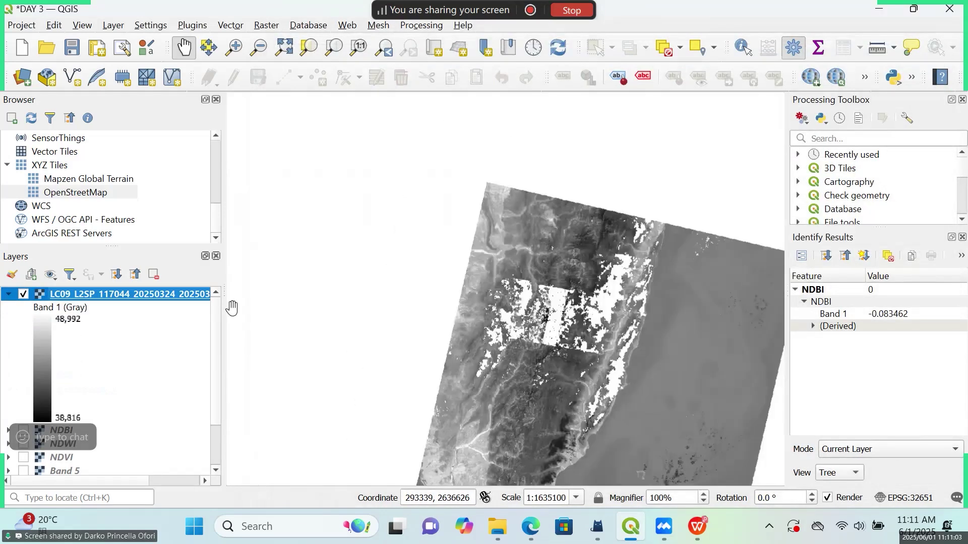
double_click(89, 294)
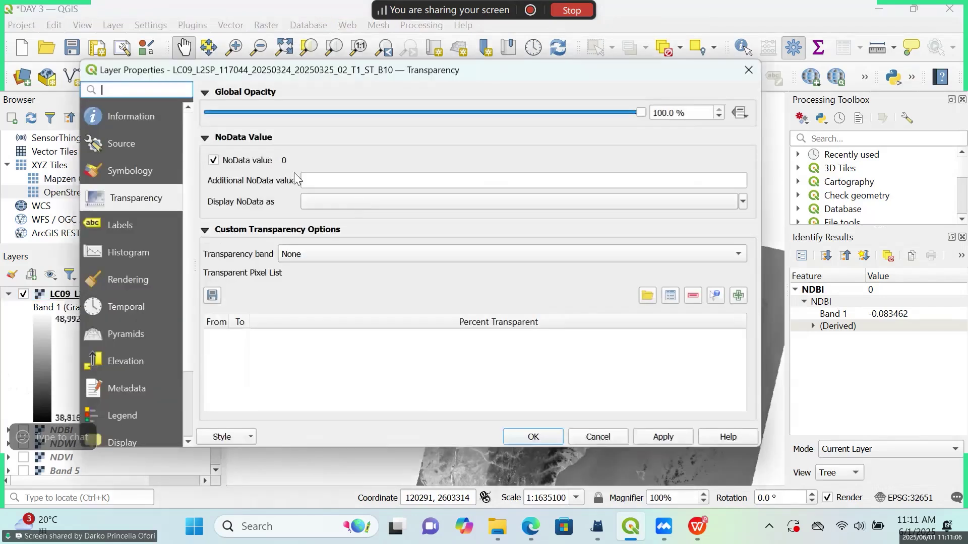
left_click(147, 138)
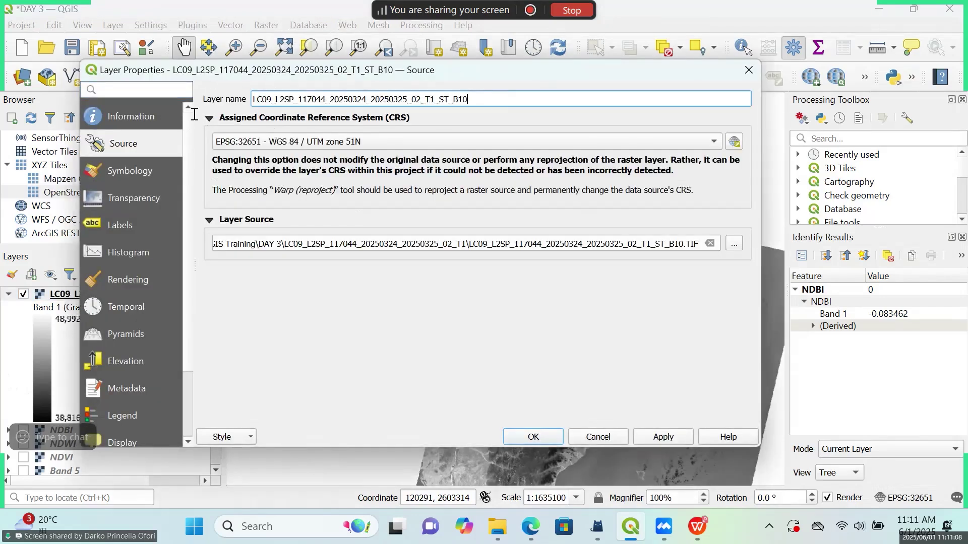
double_click(252, 103)
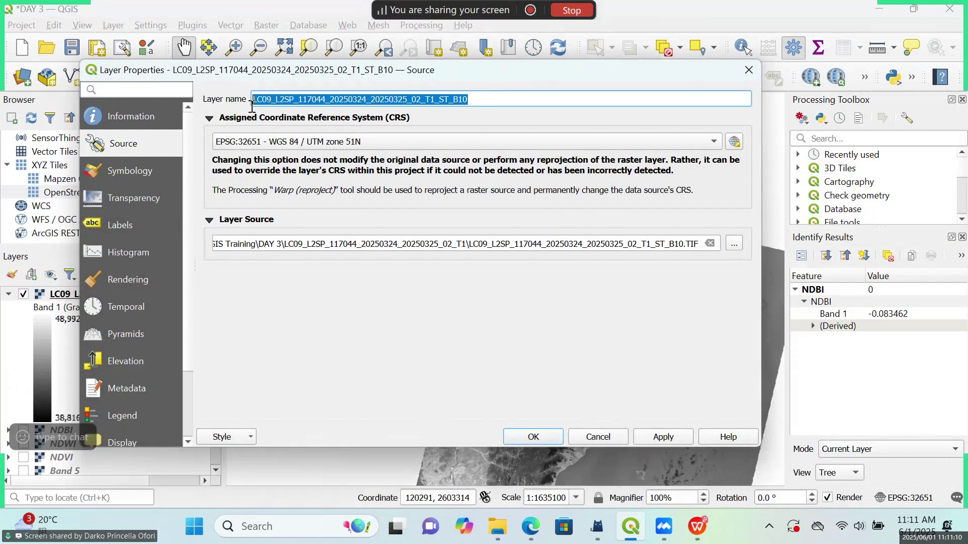
type("Band10")
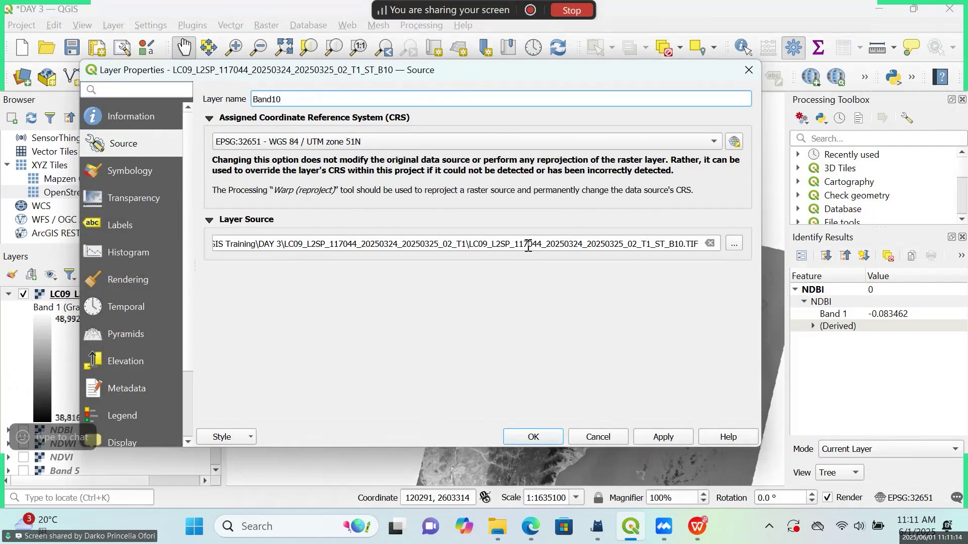
left_click(537, 438)
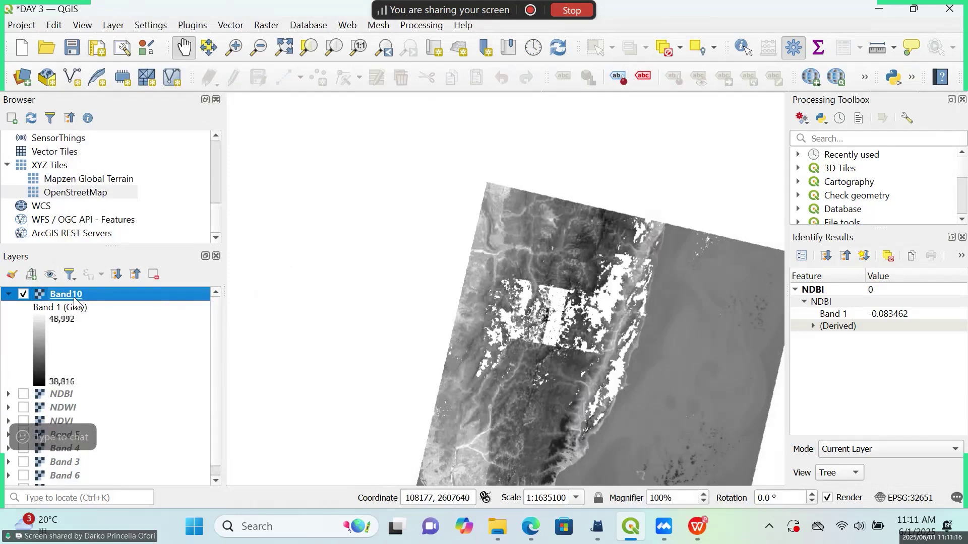
left_click(8, 294)
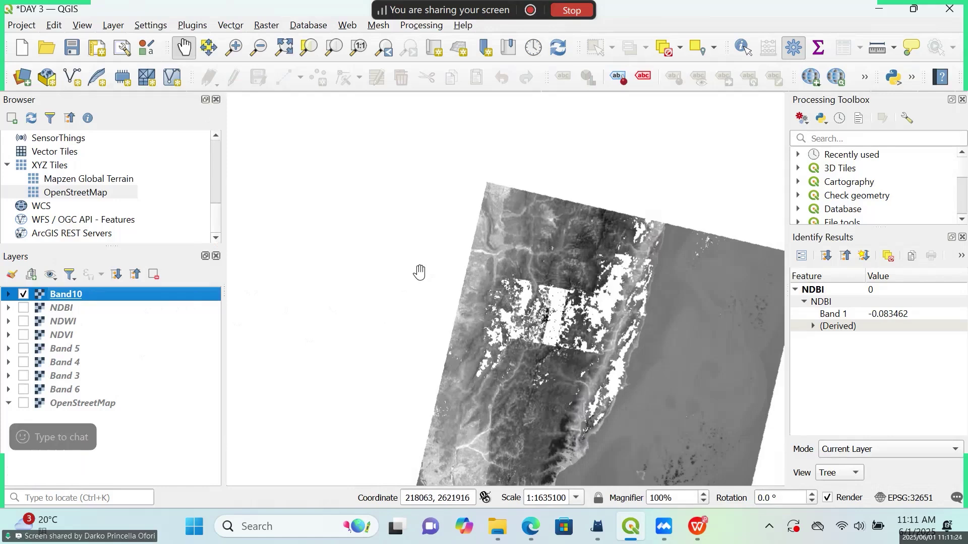
- Switch to the DAY 3 OUTLINE PDF in WPS Office and review the Part 2: Land Surface Temperature (LST) Analysis section
left_click_drag(628, 363, 558, 277)
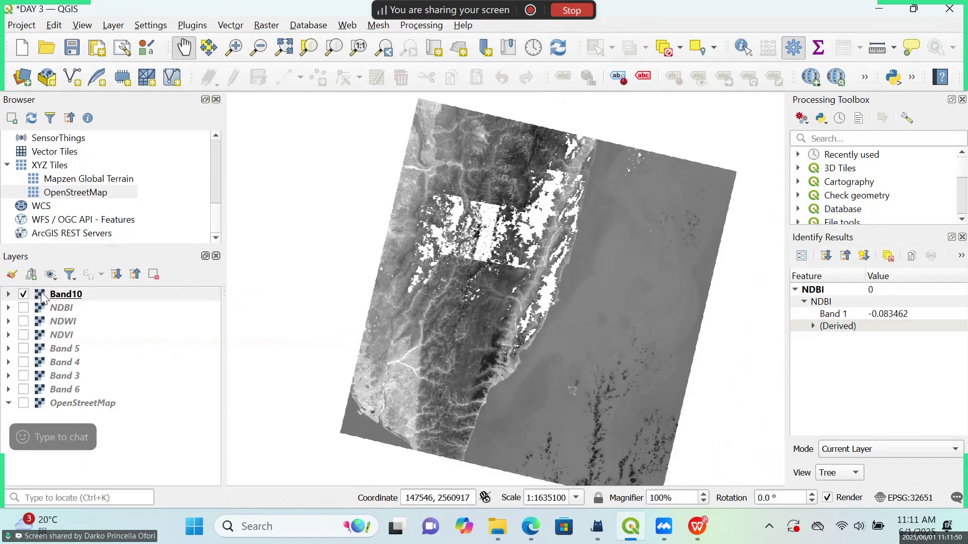
left_click(42, 294)
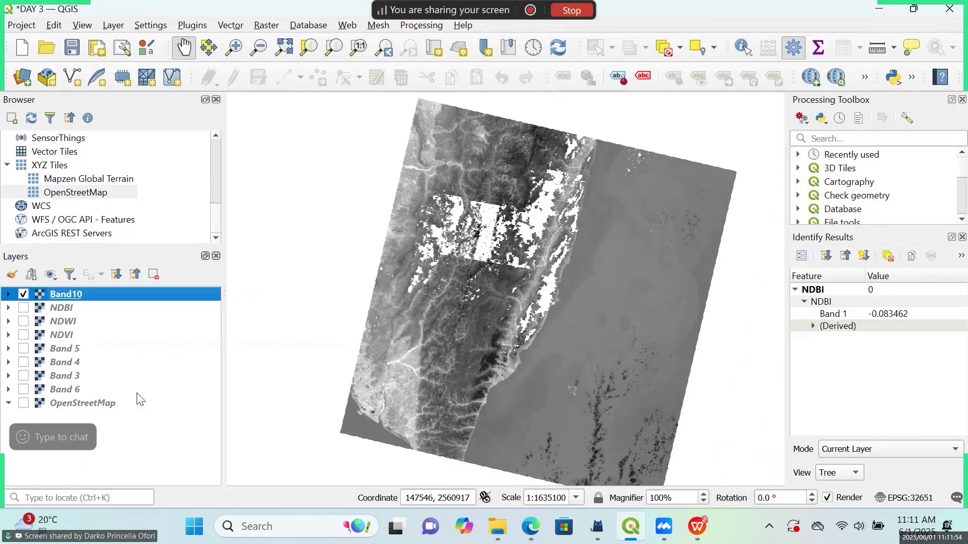
left_click(698, 526)
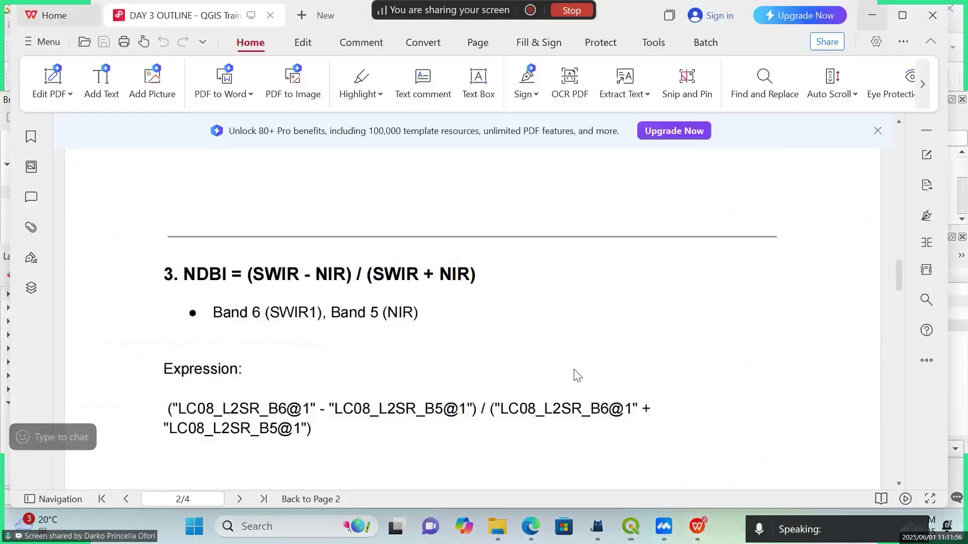
scroll(583, 373, "up", 15)
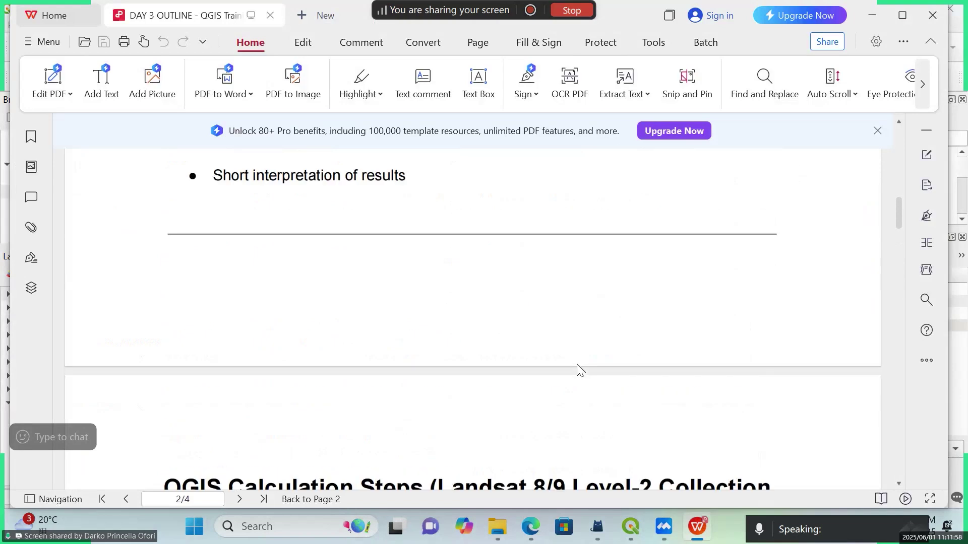
scroll(577, 370, "up", 2)
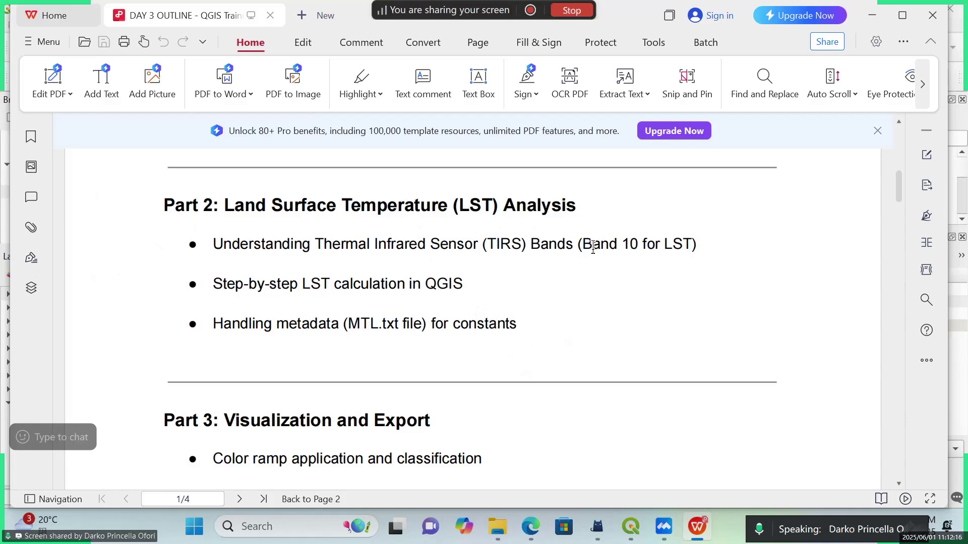
left_click(875, 12)
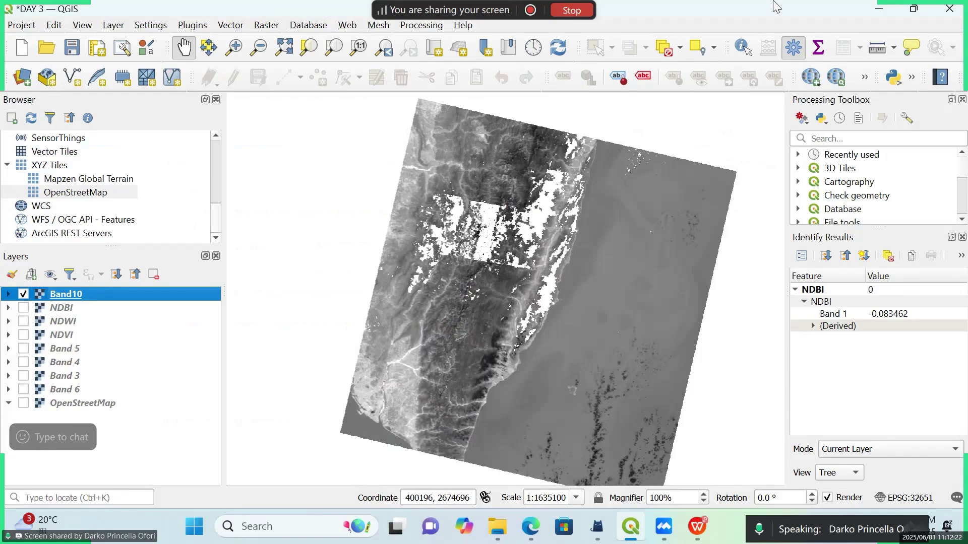
- Open the Calculation of Land Surface Tempera text file from the desktop, look over its LST formulas, and close it
left_click(875, 8)
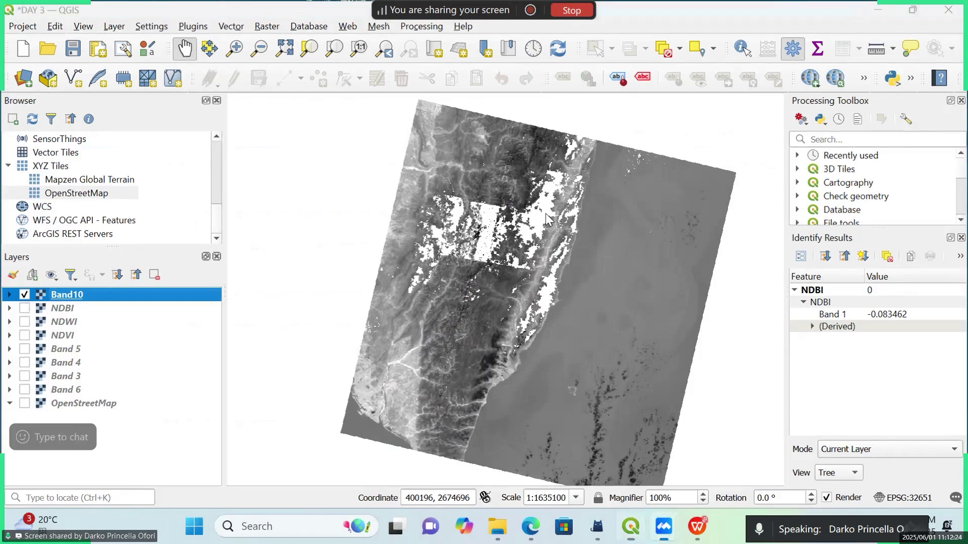
double_click(199, 118)
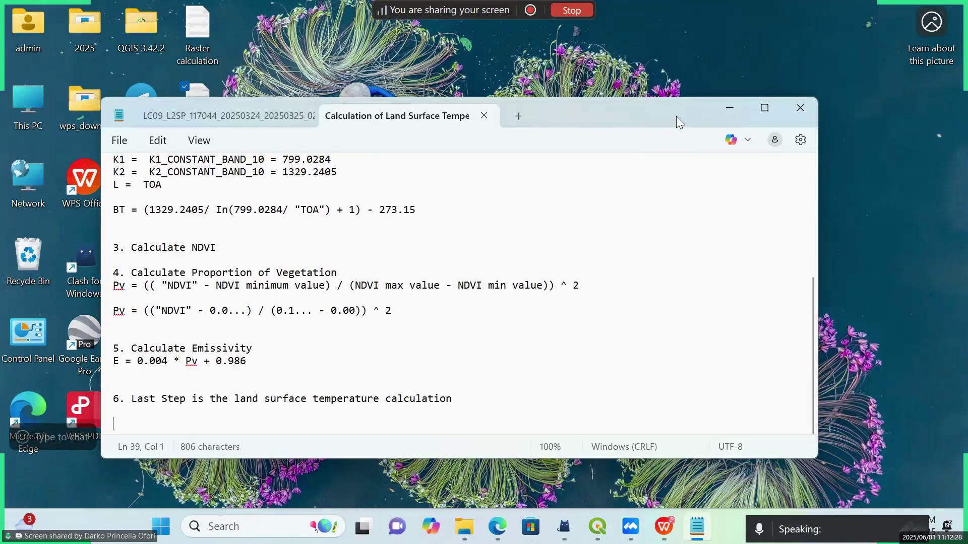
key("super+Up")
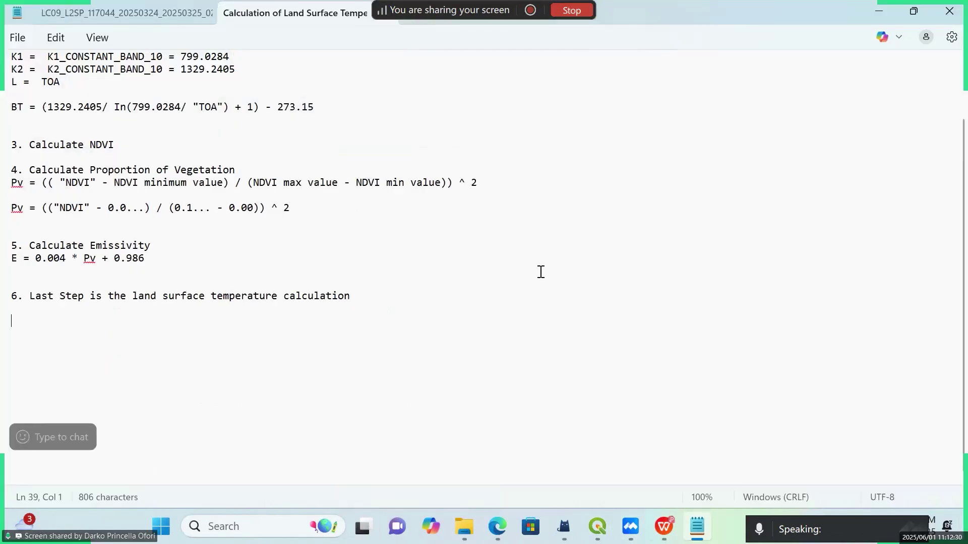
scroll(541, 271, "up", 6)
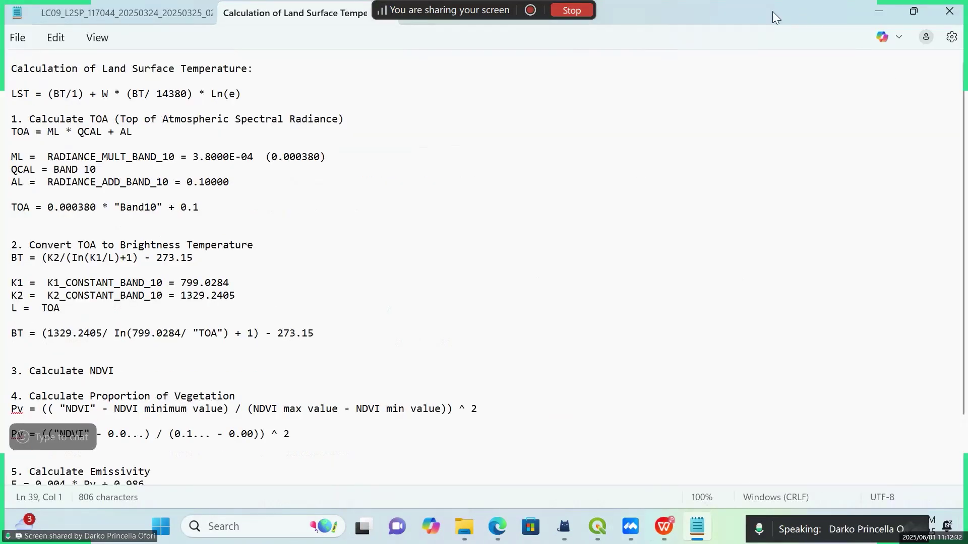
left_click(942, 19)
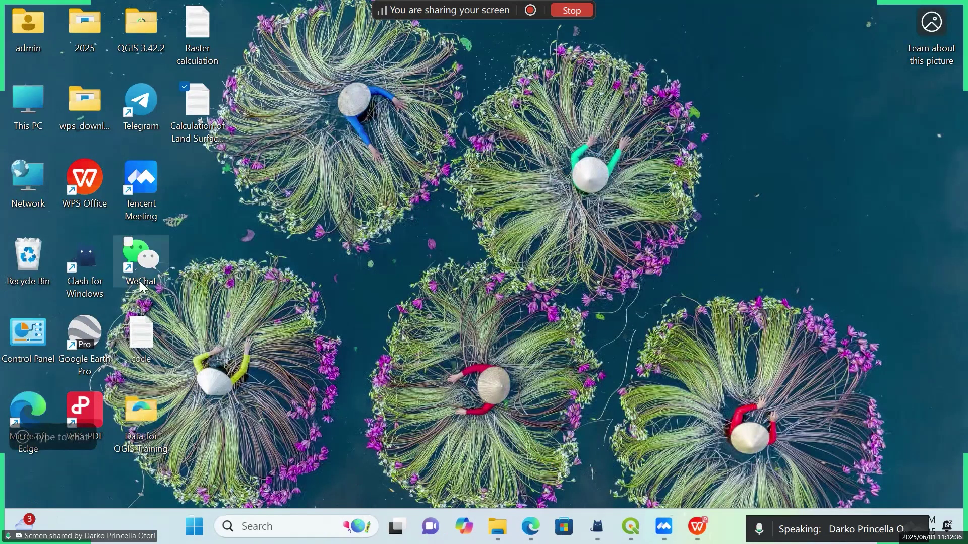
- Send the desktop file Calculation of Land Surface Tempera.txt through WeChat's web file transfer assistant
left_click(143, 268)
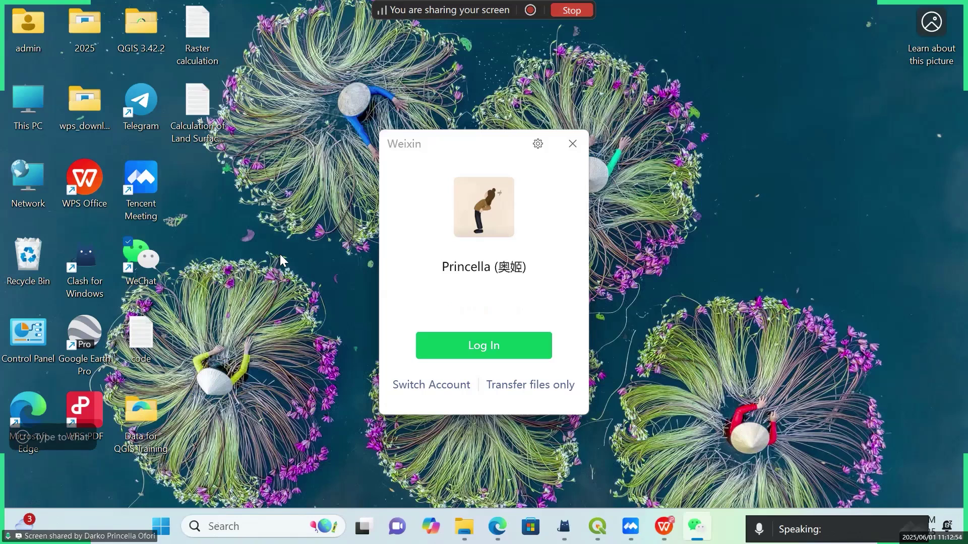
left_click(542, 386)
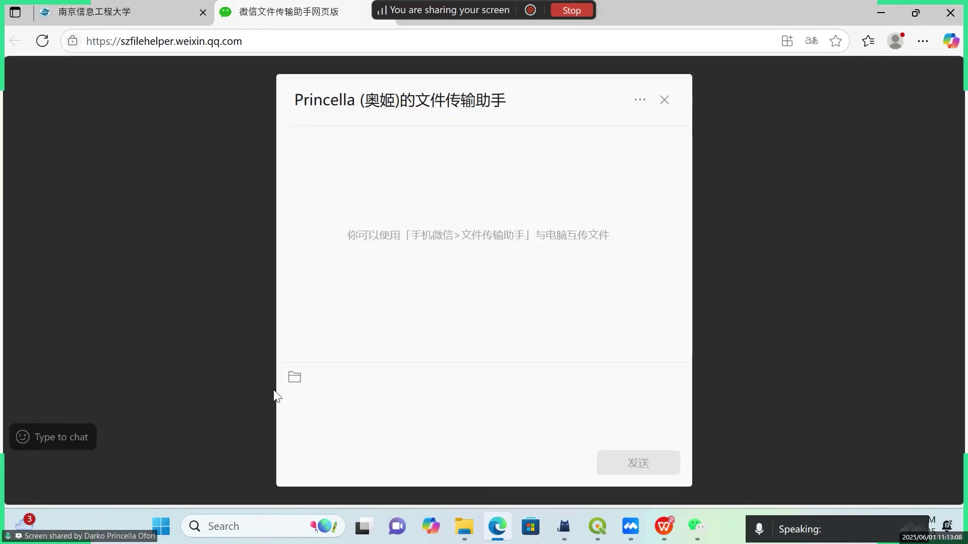
left_click(298, 385)
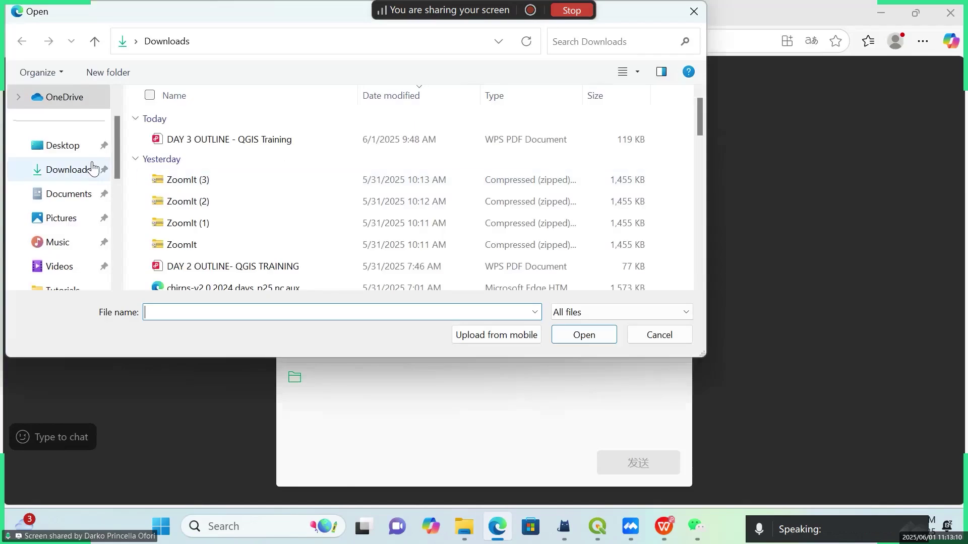
left_click(78, 151)
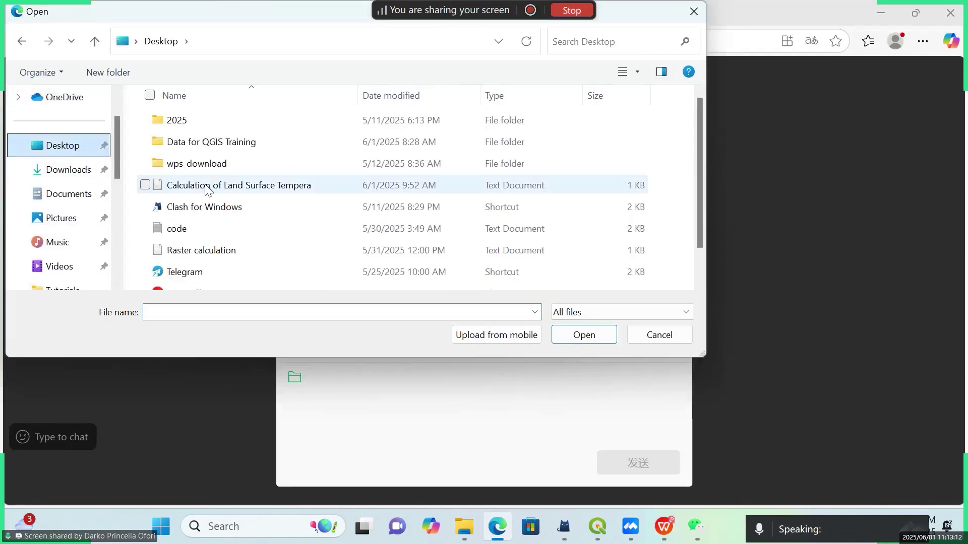
left_click(176, 185)
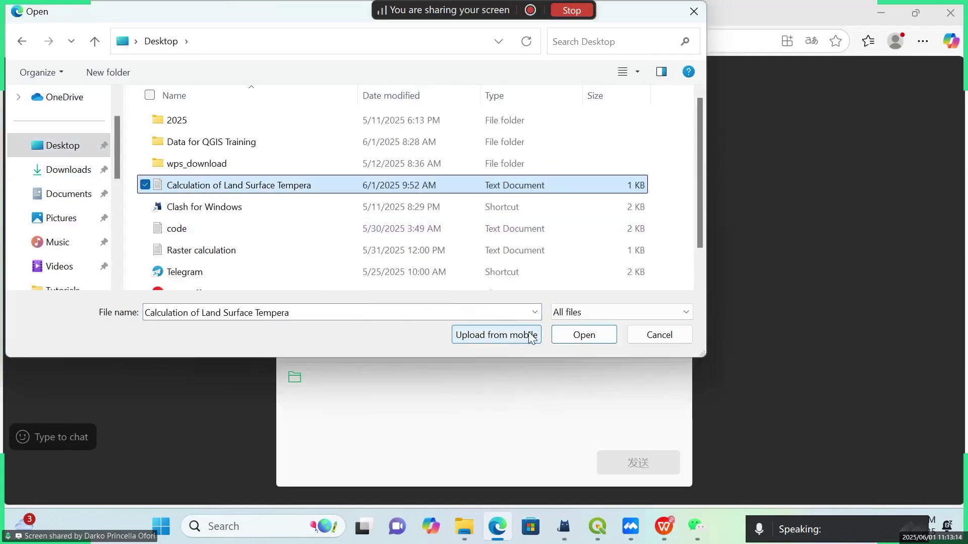
left_click(582, 338)
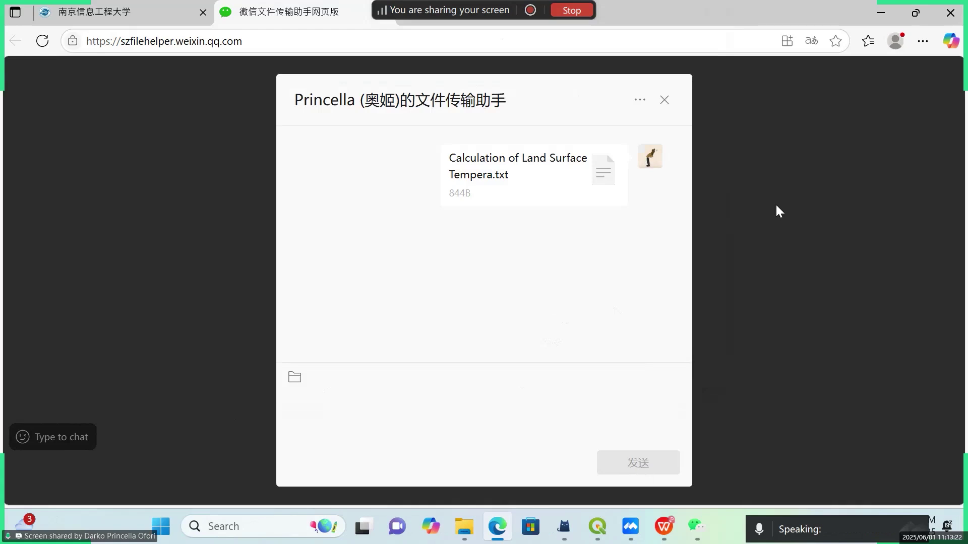
left_click(881, 13)
left_click(580, 146)
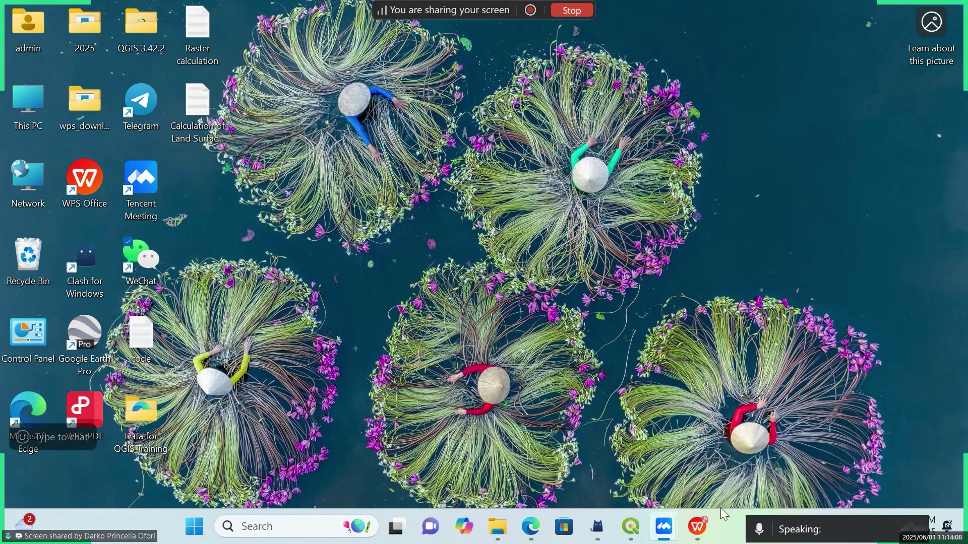
- Reopen the land surface temperature calculation notes in Notepad, read the steps from TOA to LST, and keep them in a smaller window
mouse_move(695, 535)
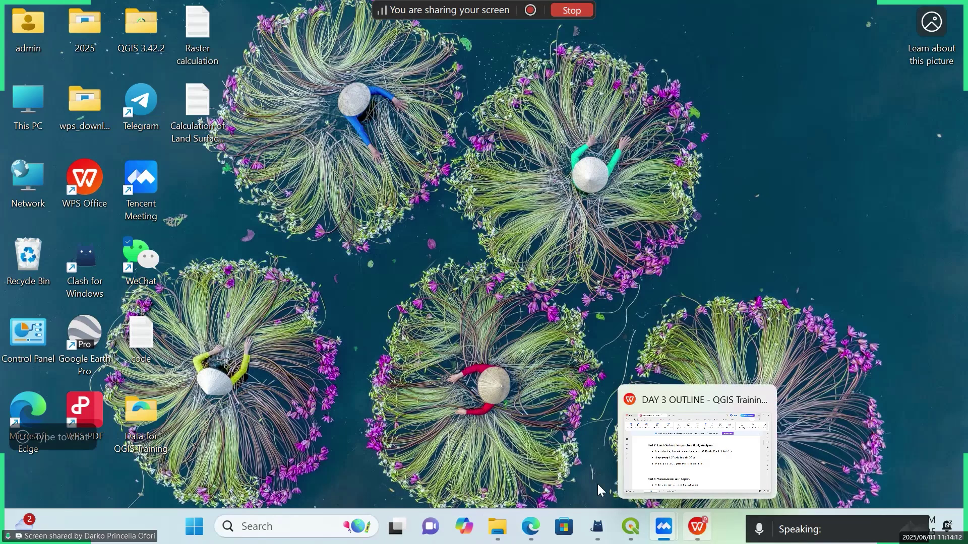
left_click(632, 528)
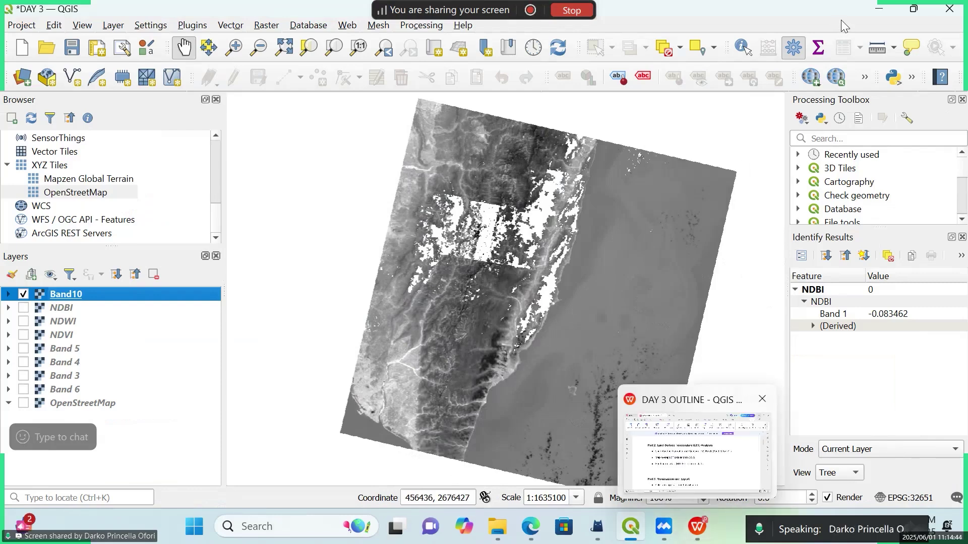
left_click(870, 9)
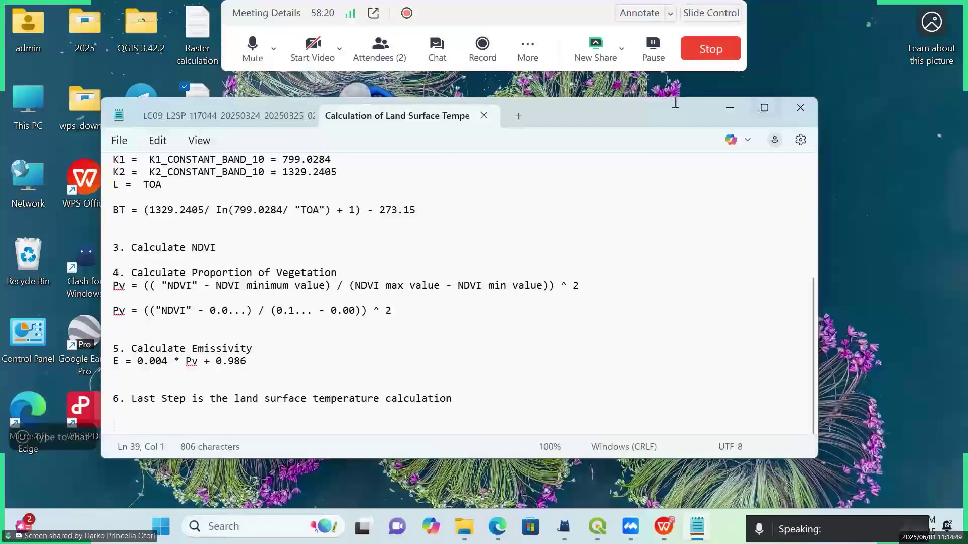
double_click(675, 102)
scroll(439, 290, "up", 6)
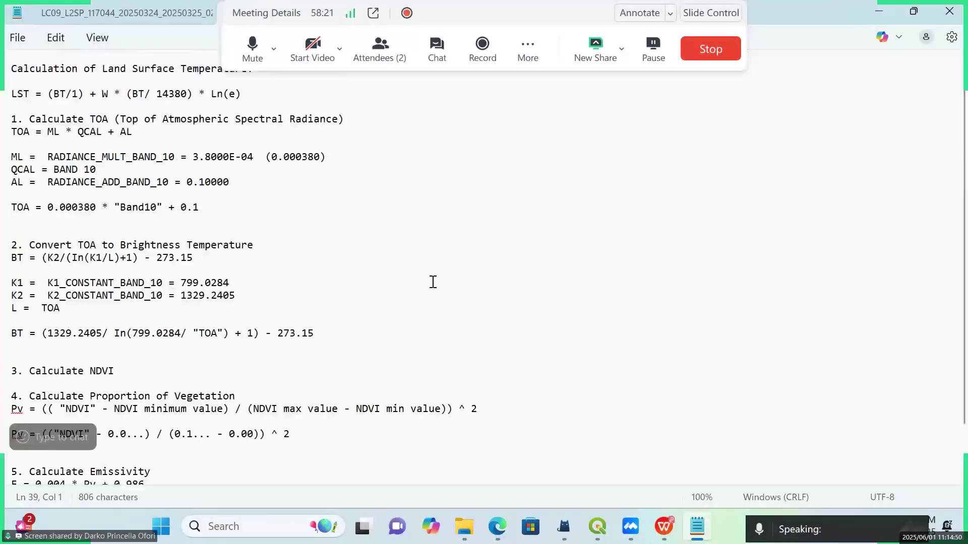
scroll(484, 227, "down", 1)
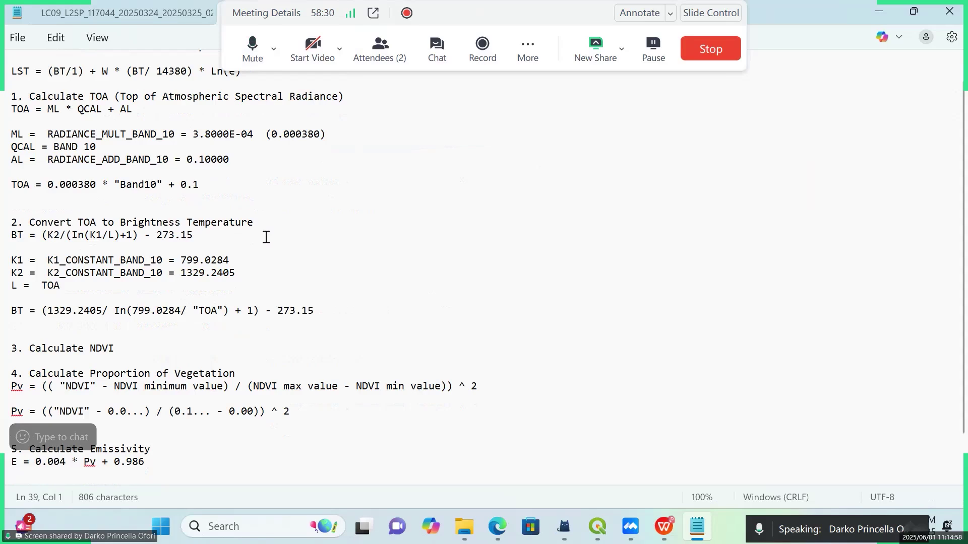
scroll(270, 236, "down", 1)
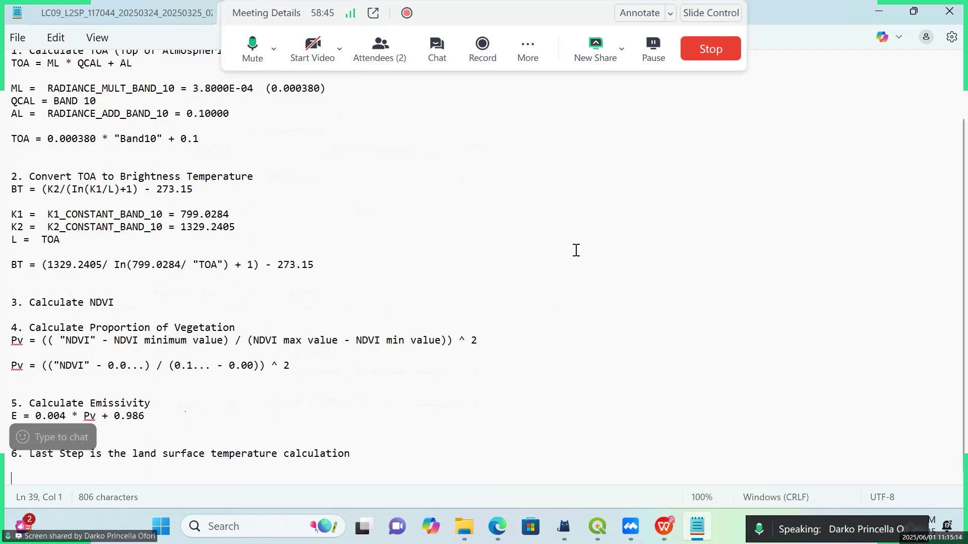
scroll(324, 356, "up", 2)
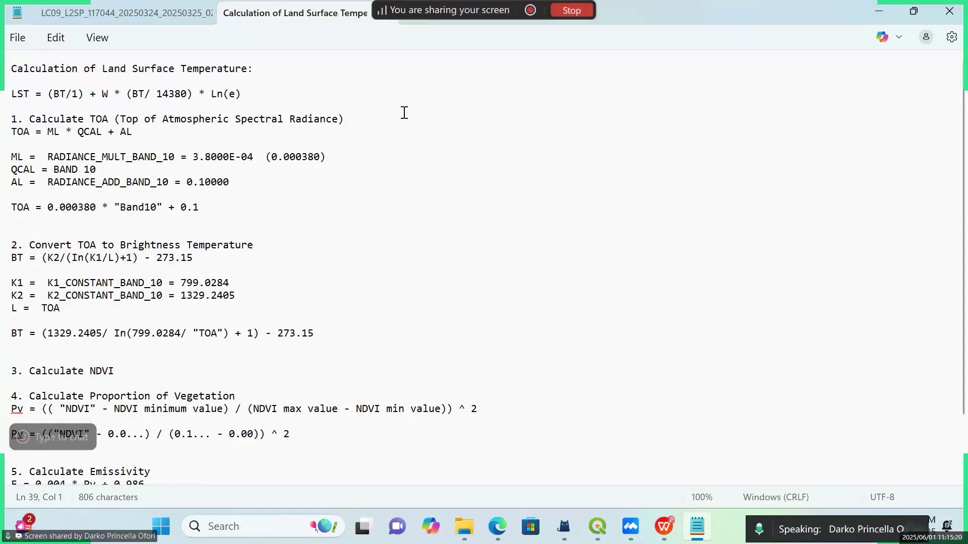
left_click(914, 12)
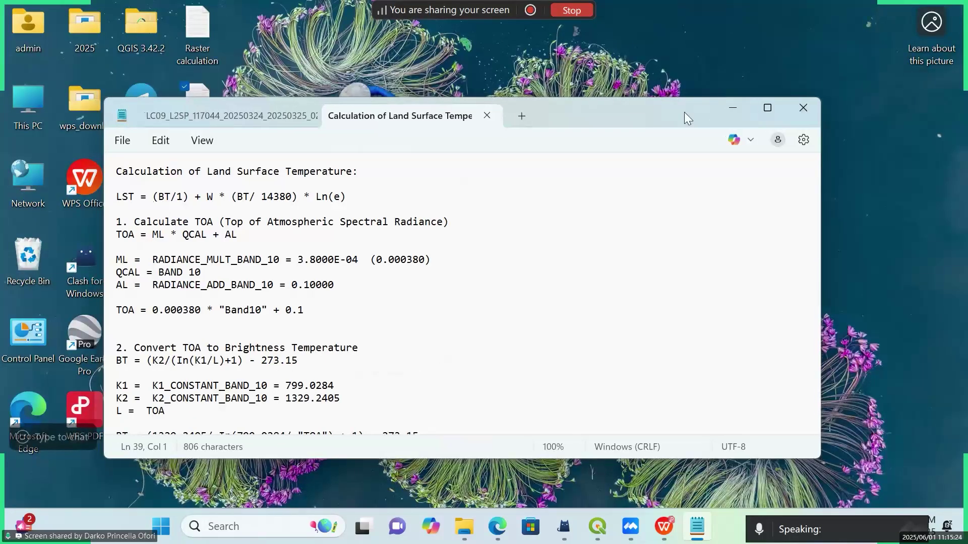
left_click_drag(684, 112, 730, 97)
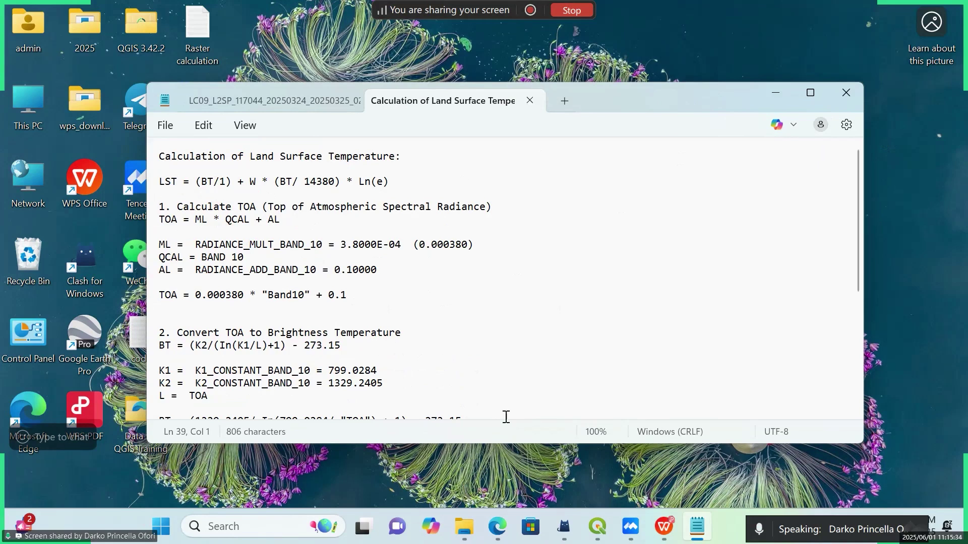
- Browse in File Explorer to the LC09_L2SP_117044_20250324_20250325_02_T1 folder inside Desktop, Data for QGIS Training, DAY 3
left_click(459, 513)
left_click(425, 476)
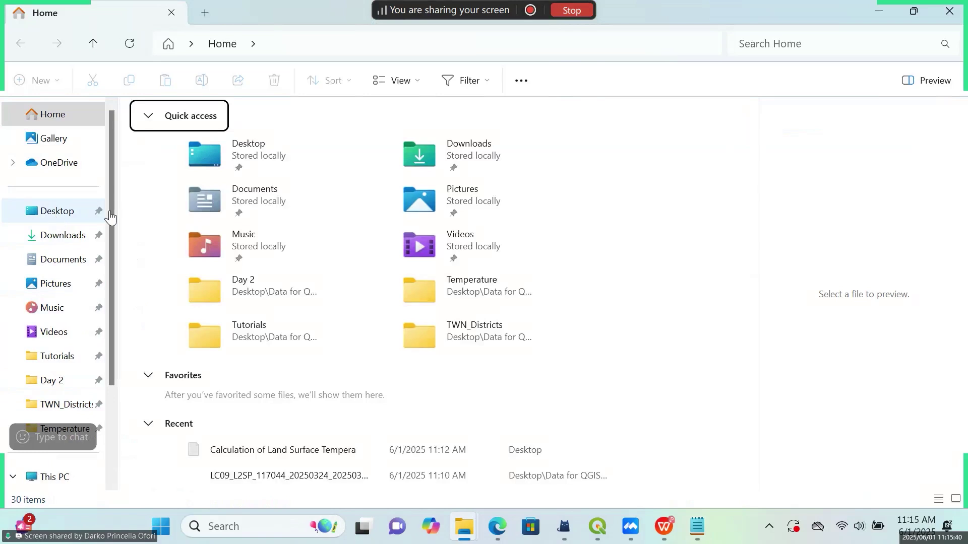
left_click(57, 216)
double_click(204, 155)
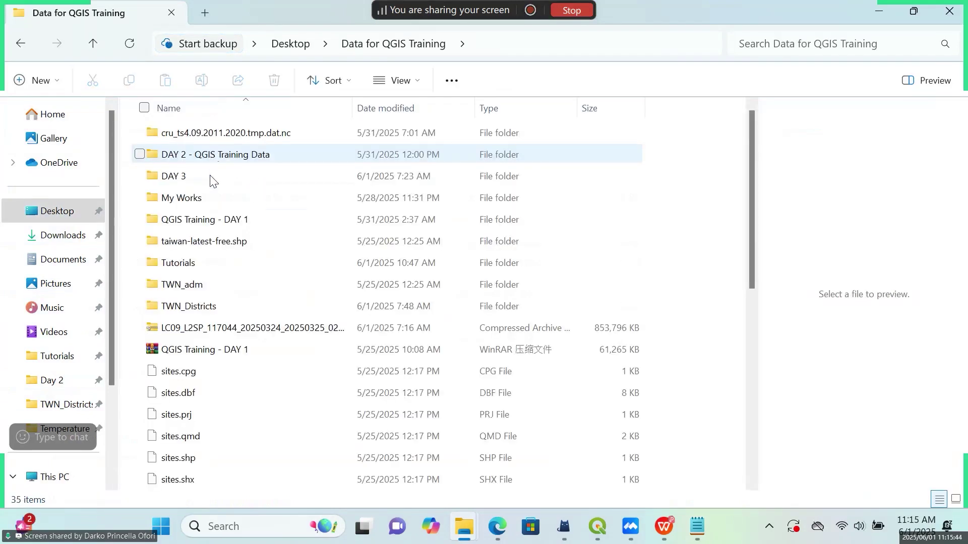
double_click(204, 176)
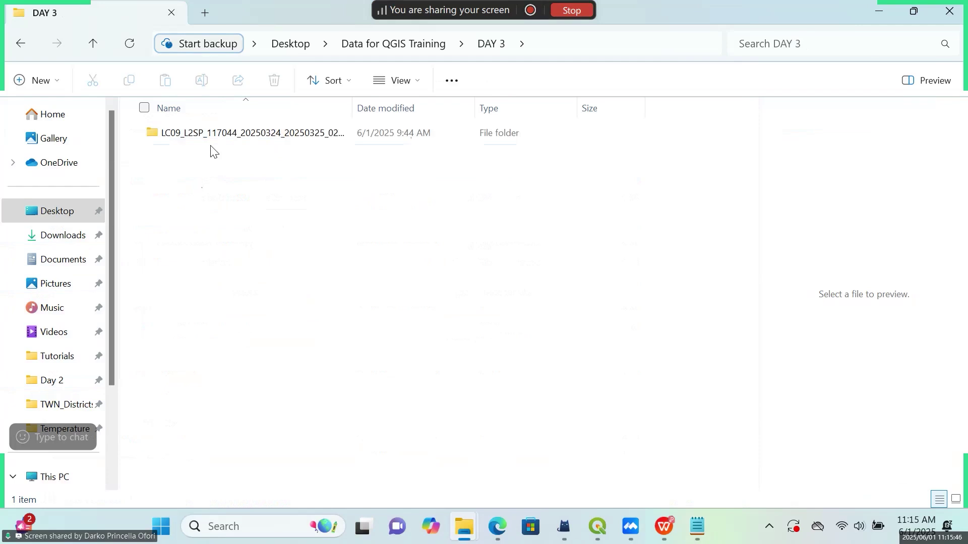
left_click(217, 134)
double_click(218, 135)
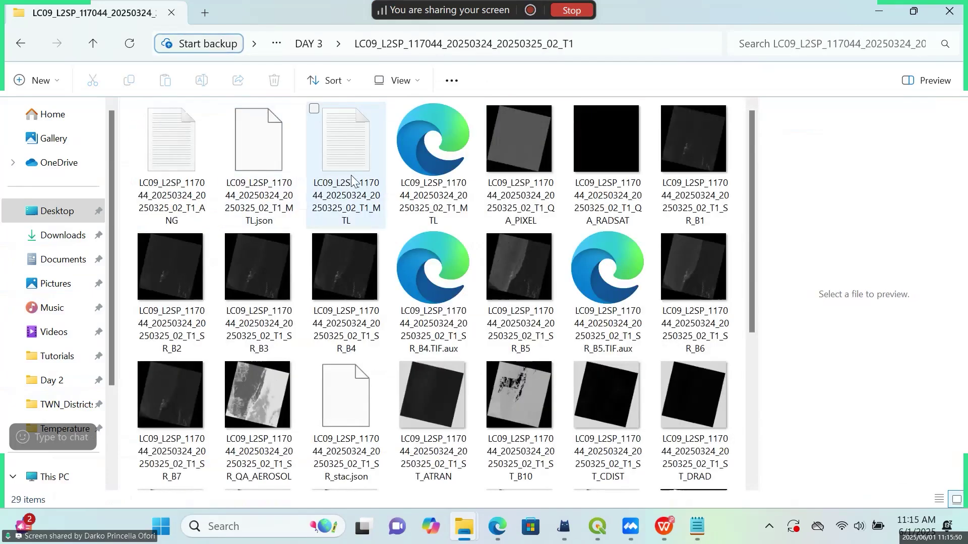
- Open the scene's MTL text file from the Landsat folder, look over its radiance entries, and keep only the Notepad window over the desktop
left_click(376, 202)
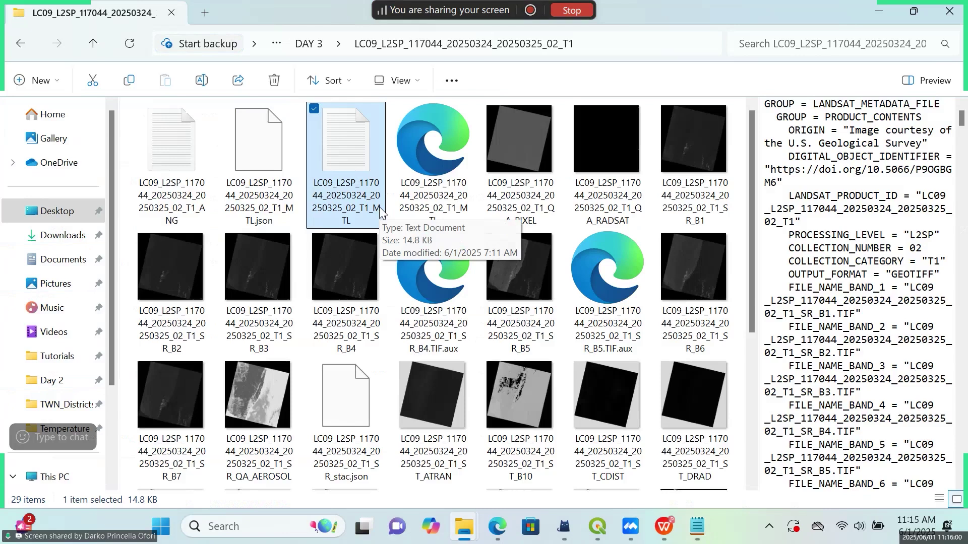
double_click(325, 137)
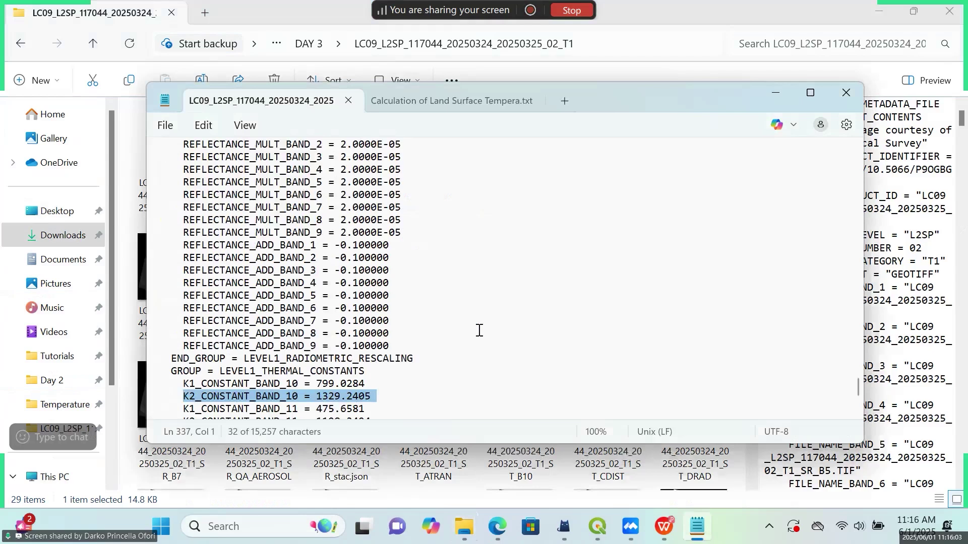
left_click(454, 322)
scroll(382, 246, "up", 15)
scroll(381, 246, "up", 20)
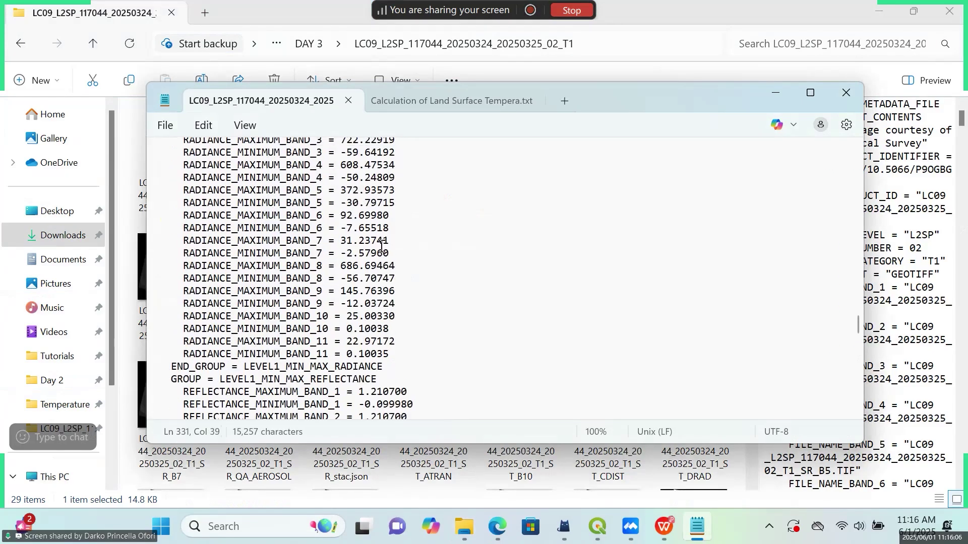
scroll(382, 246, "down", 6)
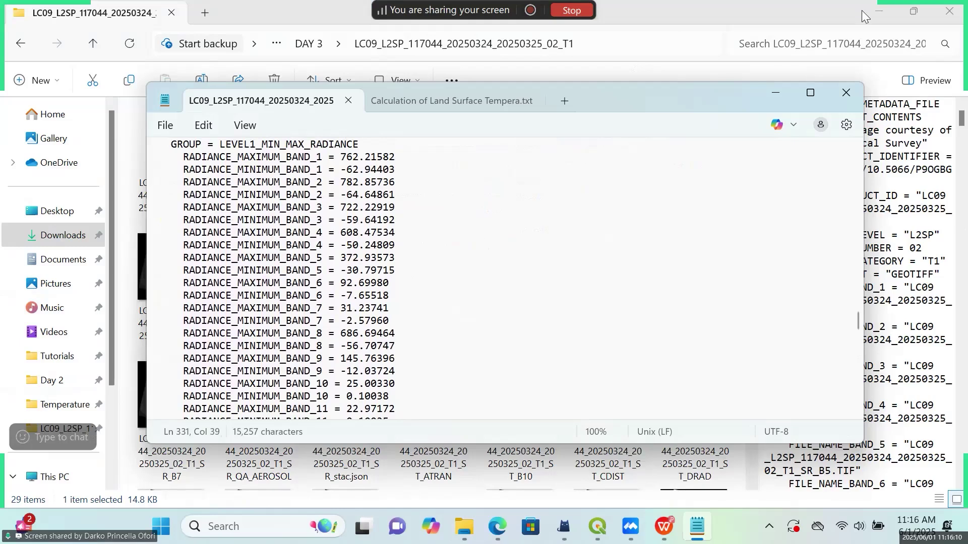
left_click(572, 82)
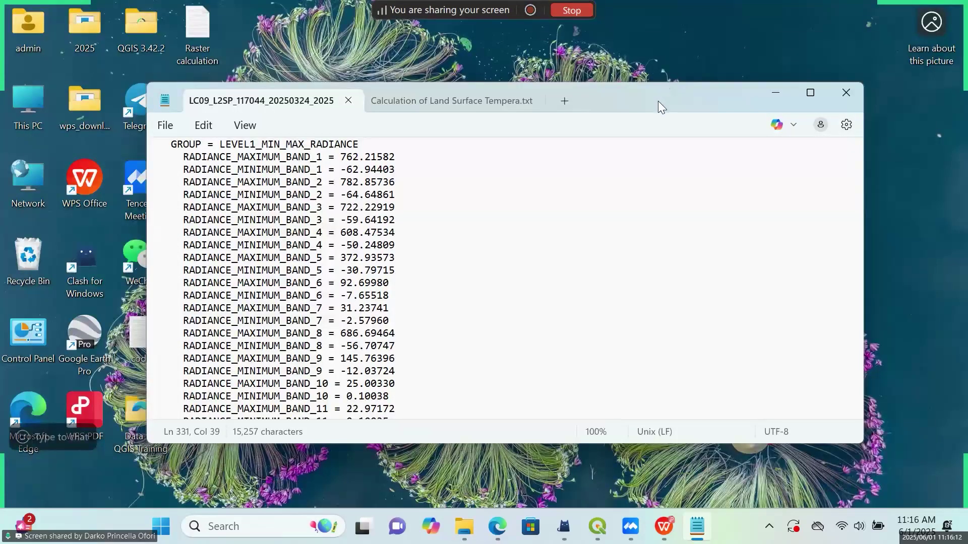
left_click_drag(620, 94, 571, 75)
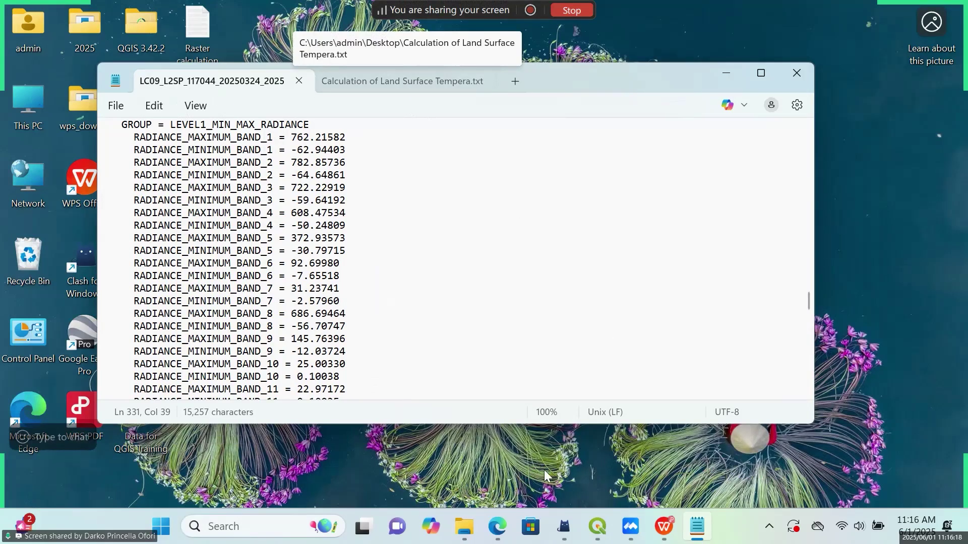
- Bring up the other Landsat folder window, point out the MTL text file, and minimise the window again
left_click(464, 525)
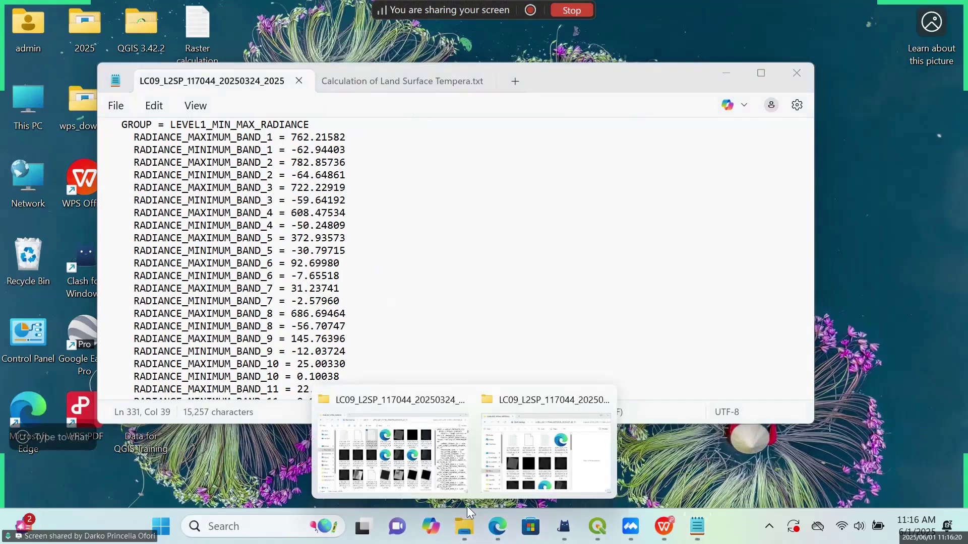
left_click(559, 473)
left_click(366, 229)
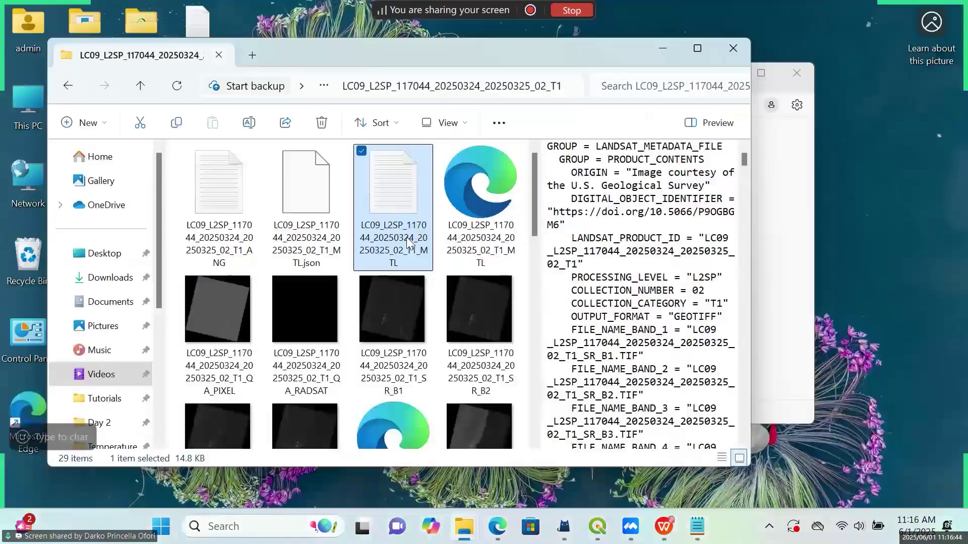
left_click(656, 52)
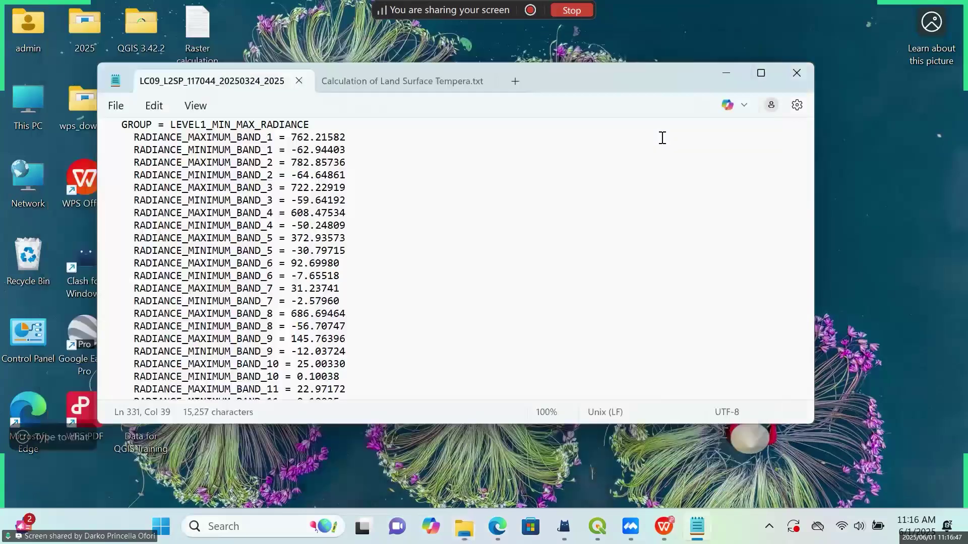
- Review the TOA = ML * QCAL + AL formula in the Calculation of Land Surface Tempera notes
left_click(407, 79)
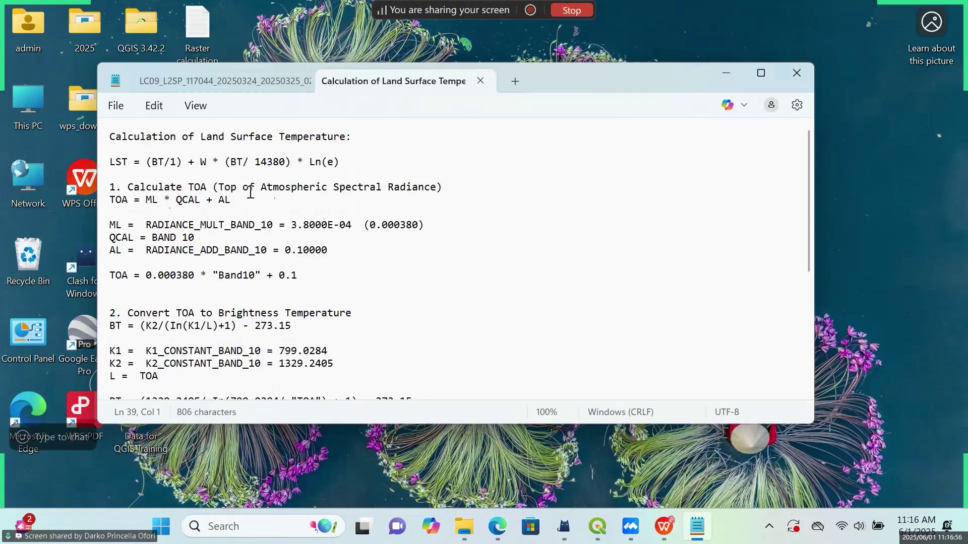
left_click_drag(243, 204, 108, 203)
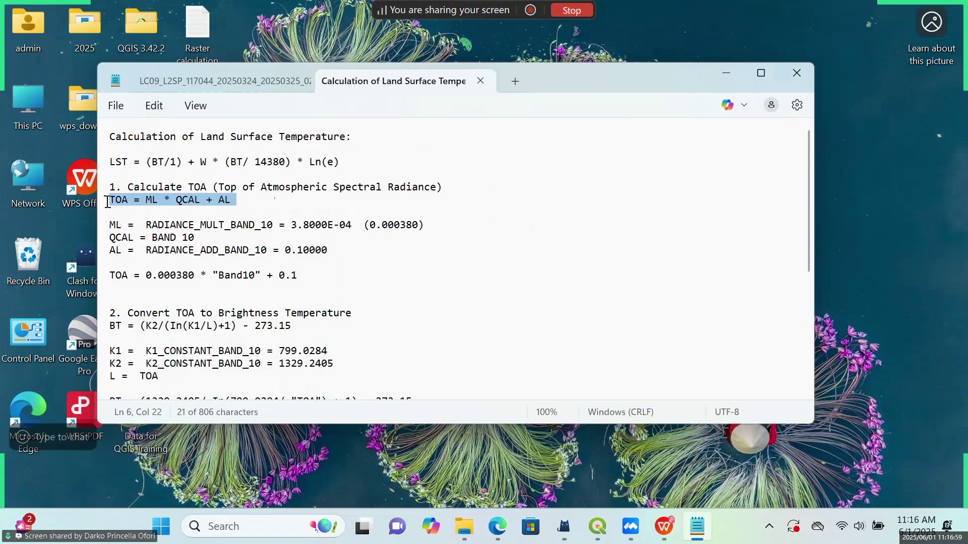
left_click(238, 200)
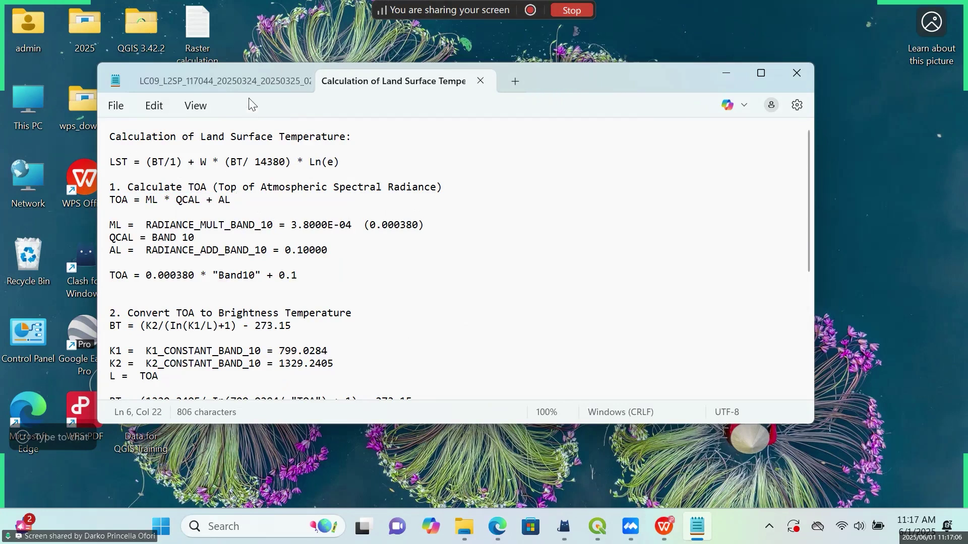
- Look through the MTL metadata from its product contents at the start to the LEVEL1_MIN_MAX_RADIANCE group
left_click(246, 85)
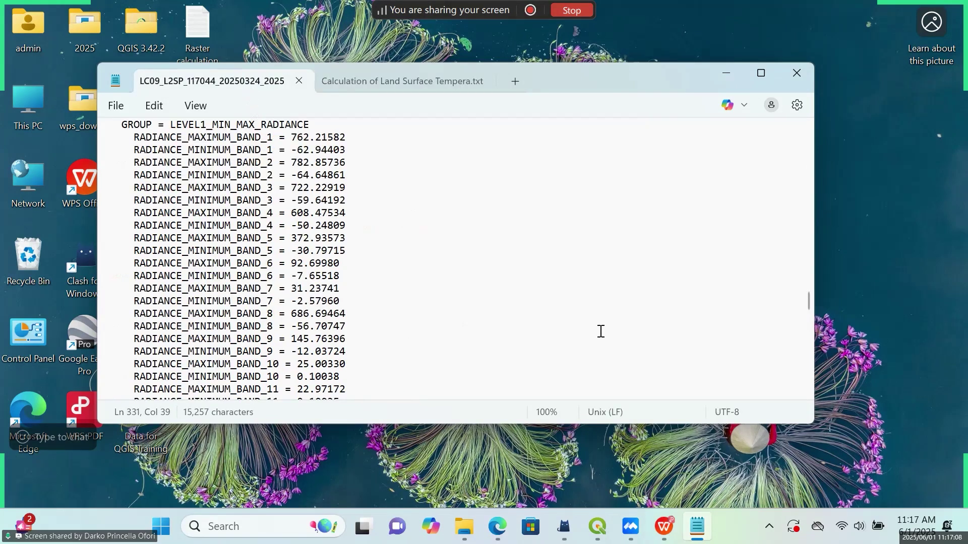
scroll(473, 300, "down", 1)
scroll(472, 300, "up", 1)
scroll(472, 300, "up", 3)
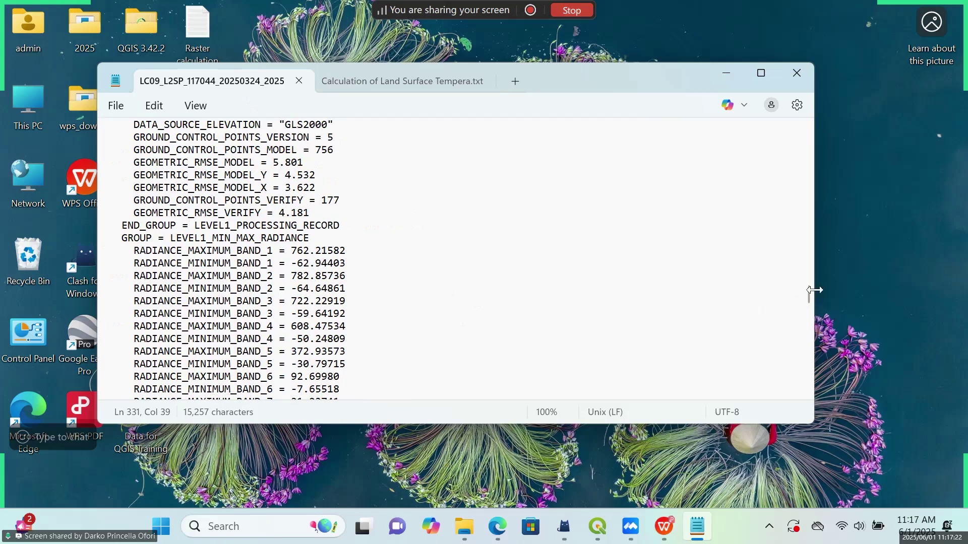
left_click_drag(809, 292, 837, 123)
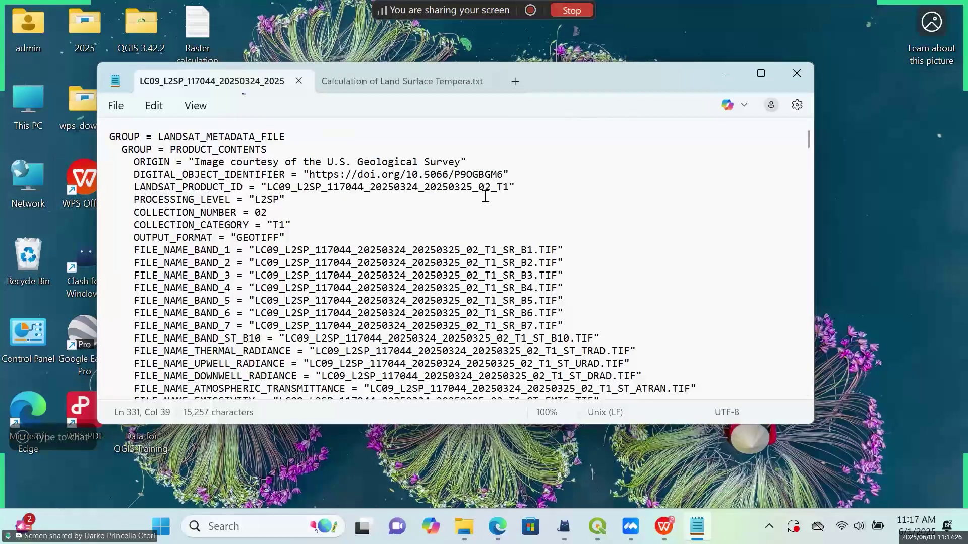
left_click_drag(805, 137, 842, 301)
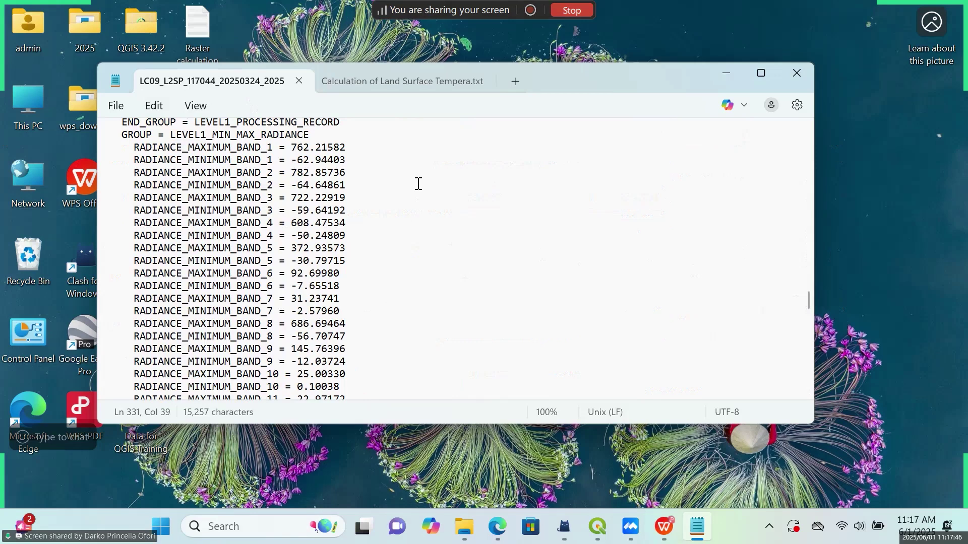
- Check the Band 10 radiance constant names in the LST notes and browse the MTL metadata for them
left_click(382, 71)
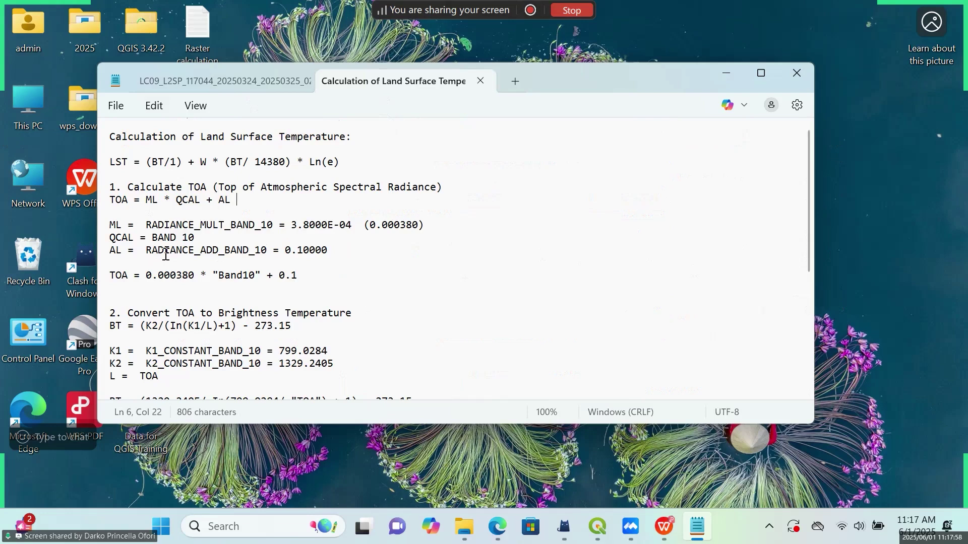
left_click(249, 84)
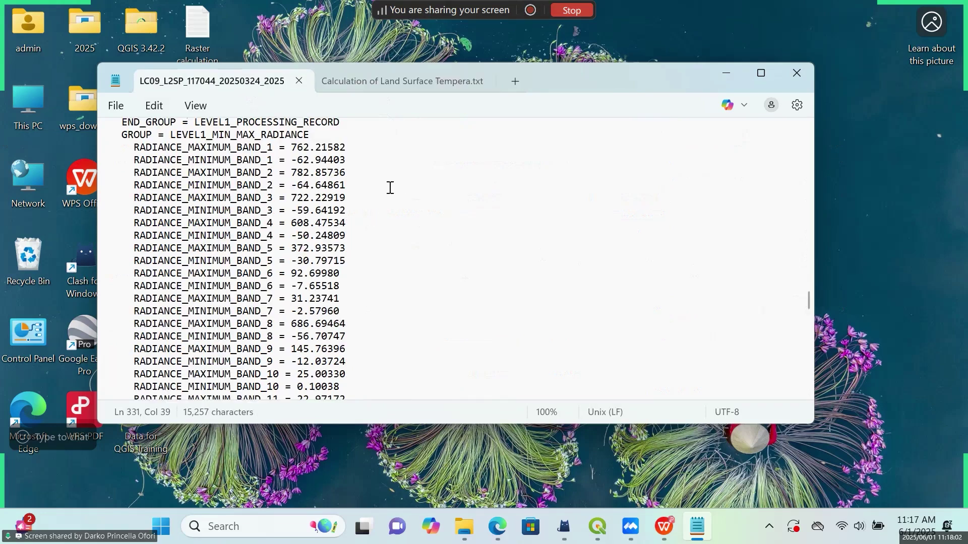
scroll(345, 209, "down", 2)
scroll(345, 208, "down", 5)
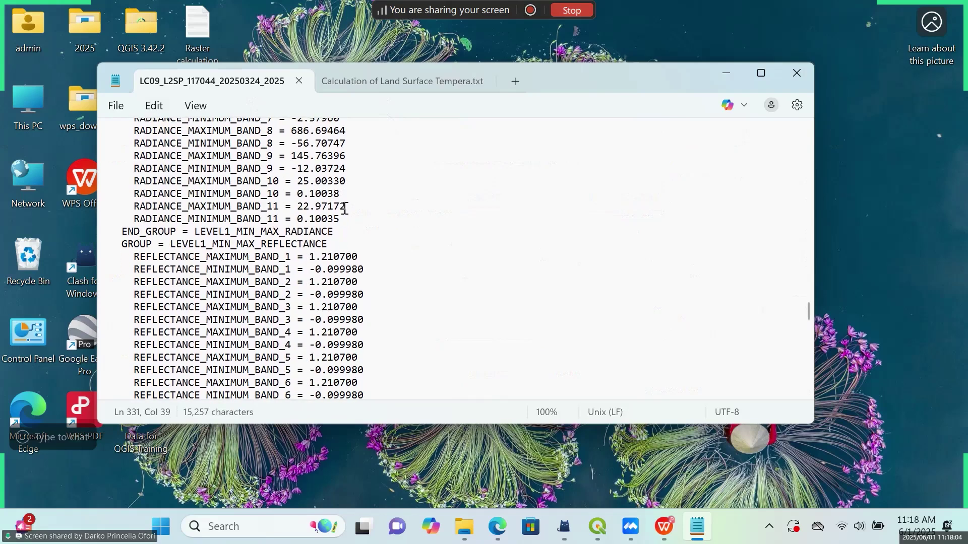
scroll(345, 208, "up", 6)
scroll(345, 209, "up", 15)
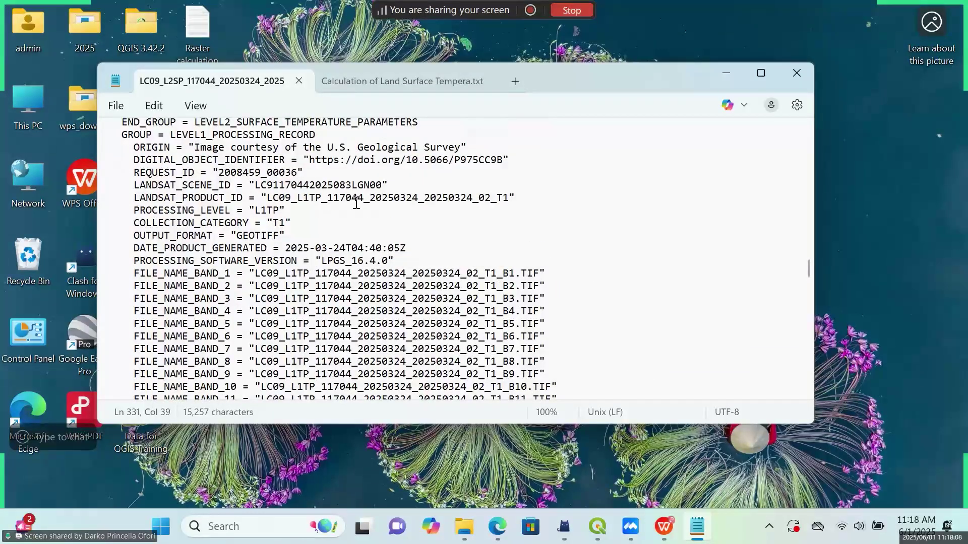
- Search the MTL file for RADIANCE, go through the matches to the RADIANCE_MULT_BAND_10 line, and highlight that line
key("ctrl+f")
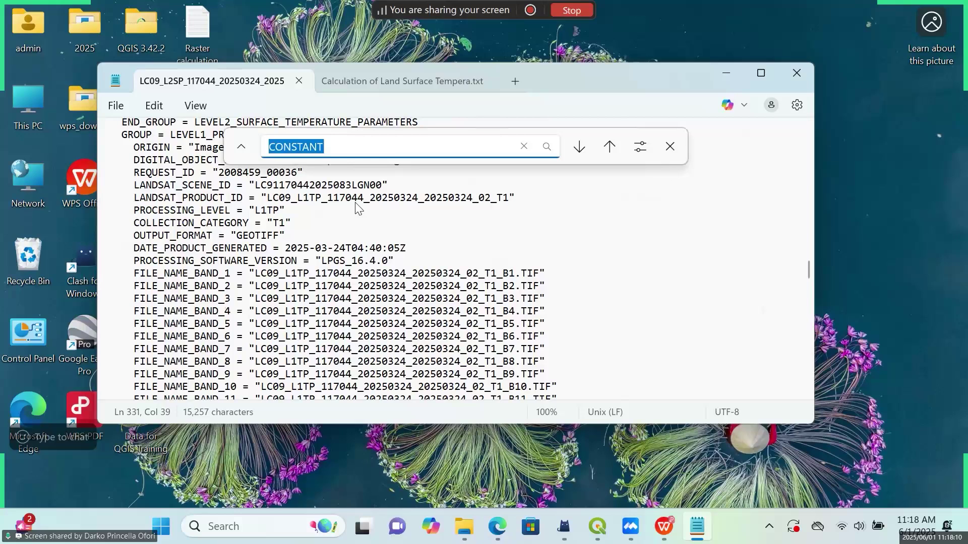
type("RADIANCE")
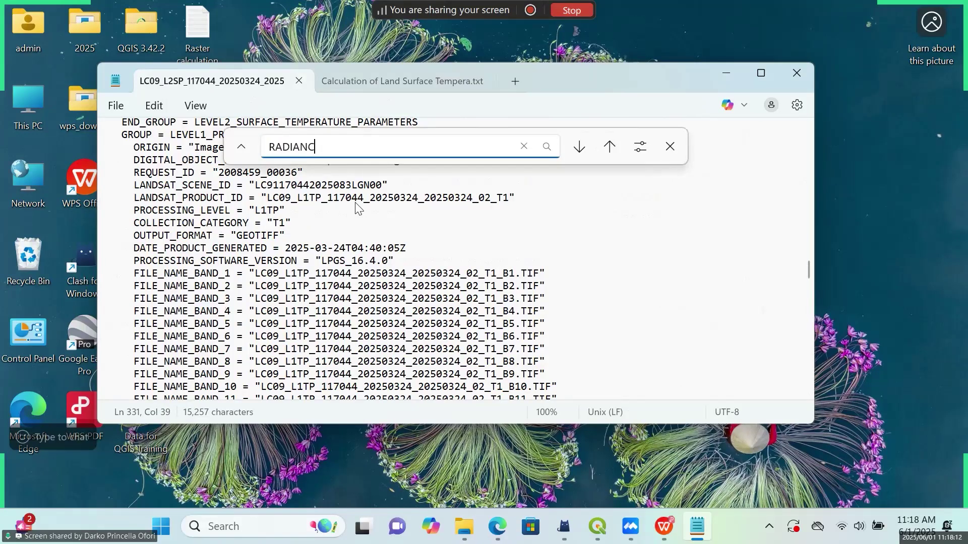
key("Return")
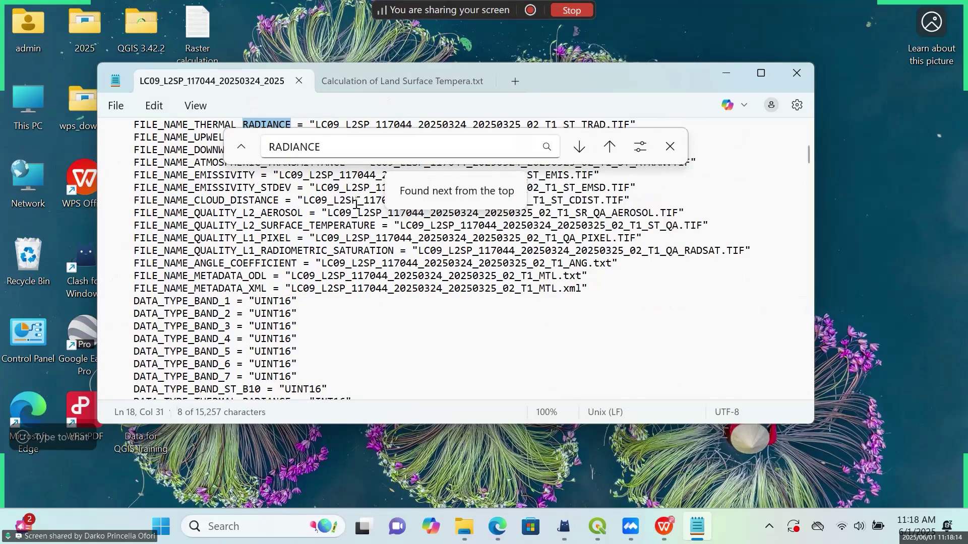
left_click(583, 150)
left_click(583, 150)
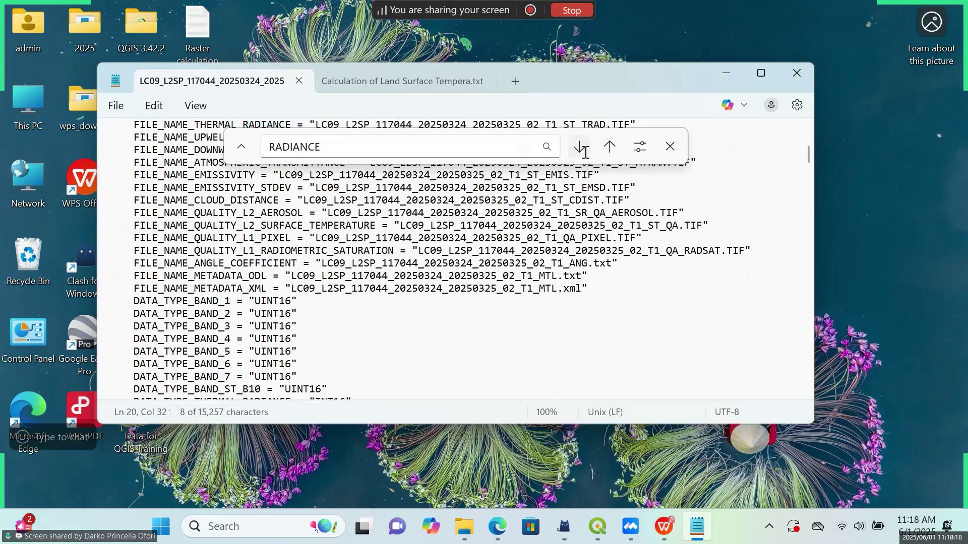
left_click(581, 150)
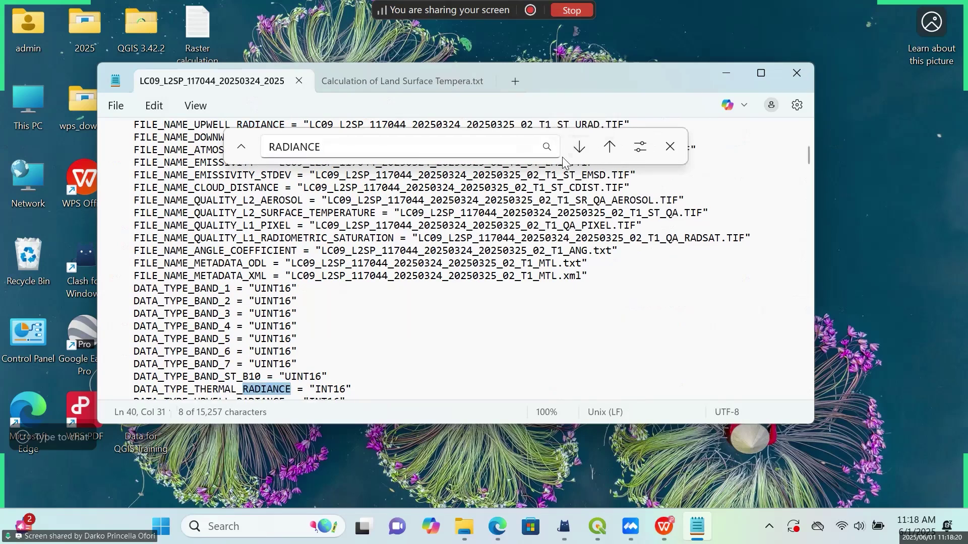
left_click(576, 151)
left_click(576, 151)
left_click(575, 151)
left_click(575, 151)
left_click(575, 151)
left_click(576, 152)
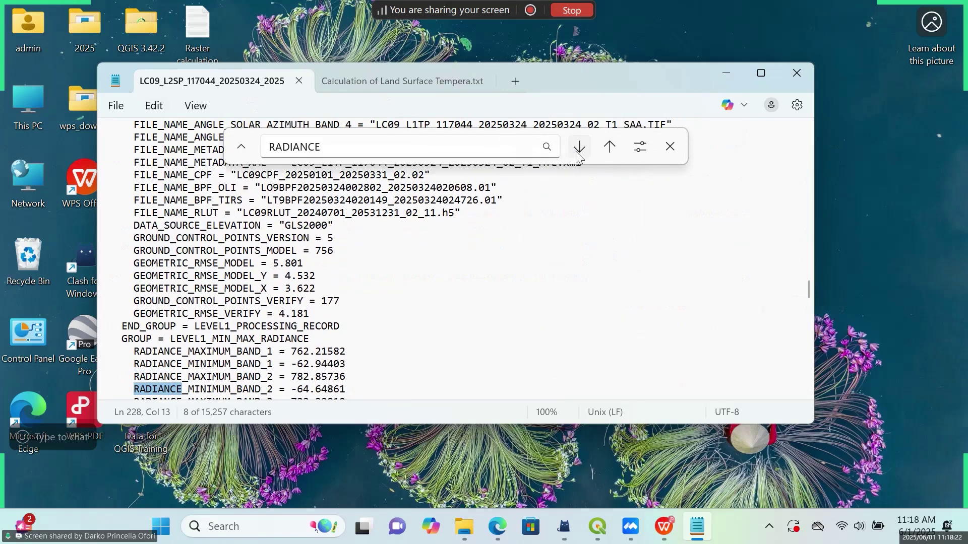
left_click(576, 151)
left_click(576, 151)
left_click(575, 151)
left_click(575, 152)
left_click(575, 152)
double_click(579, 146)
left_click(579, 147)
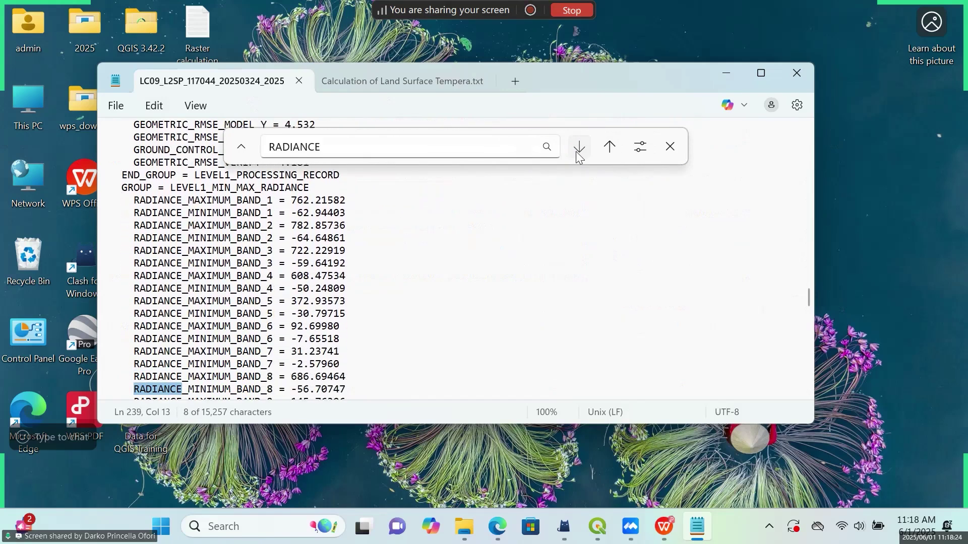
double_click(579, 146)
left_click(579, 146)
left_click(578, 147)
double_click(578, 147)
left_click(577, 150)
double_click(577, 150)
left_click(577, 150)
double_click(577, 150)
double_click(577, 151)
double_click(577, 150)
double_click(577, 150)
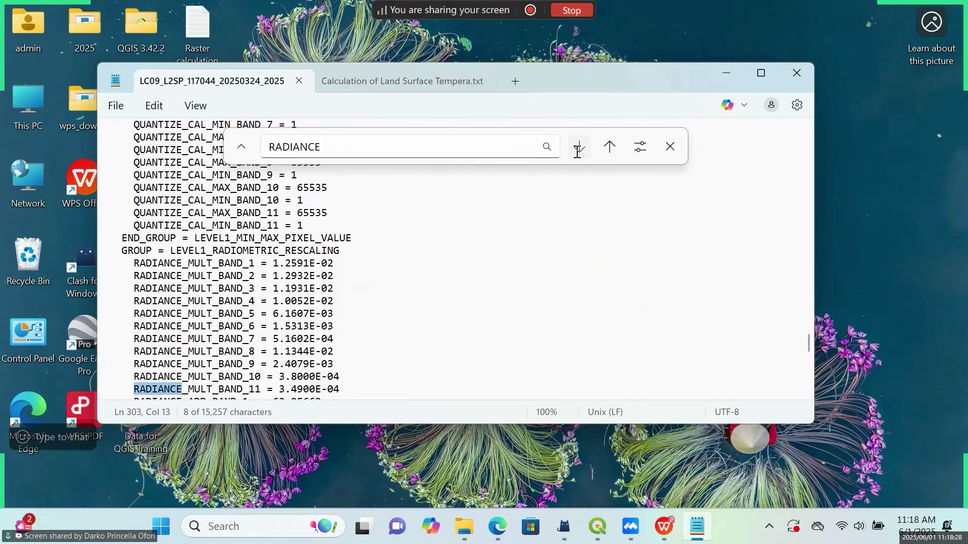
left_click(577, 151)
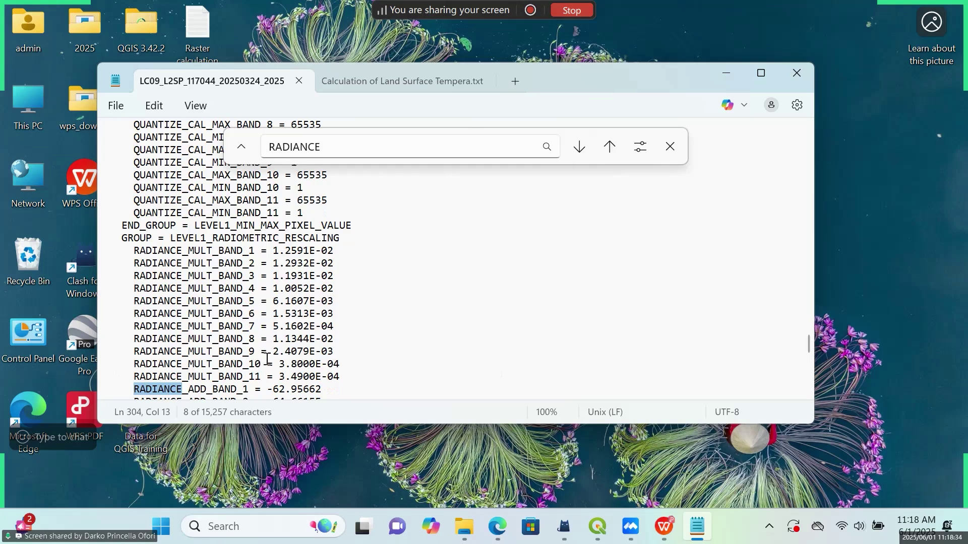
left_click(135, 362)
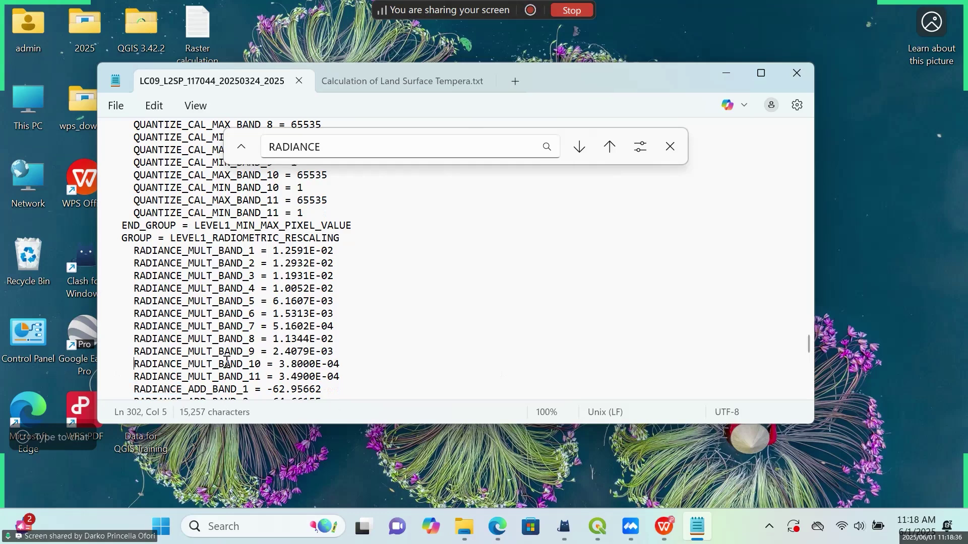
left_click_drag(135, 362, 347, 363)
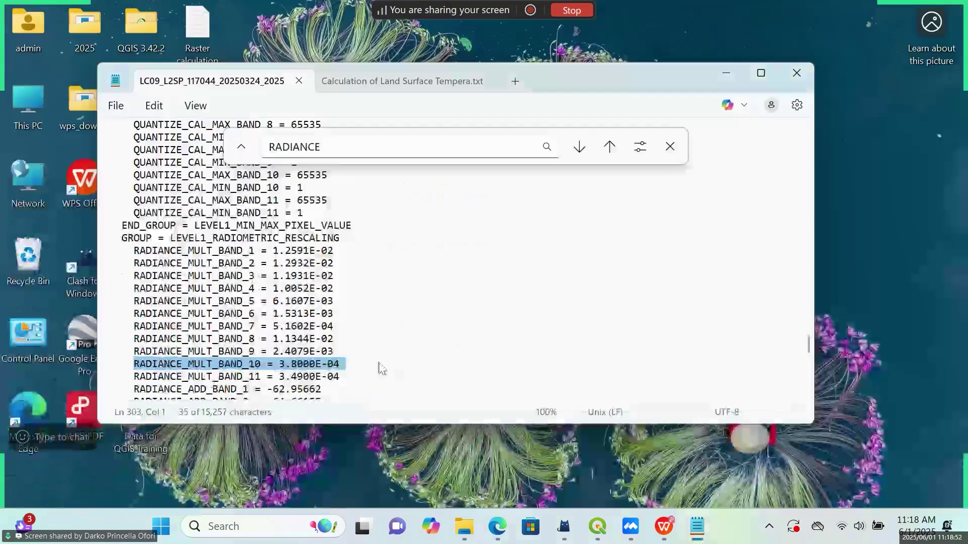
- Return to the LST notes, close the text search, and review the ML line for RADIANCE_MULT_BAND_10
left_click(872, 218)
left_click(389, 84)
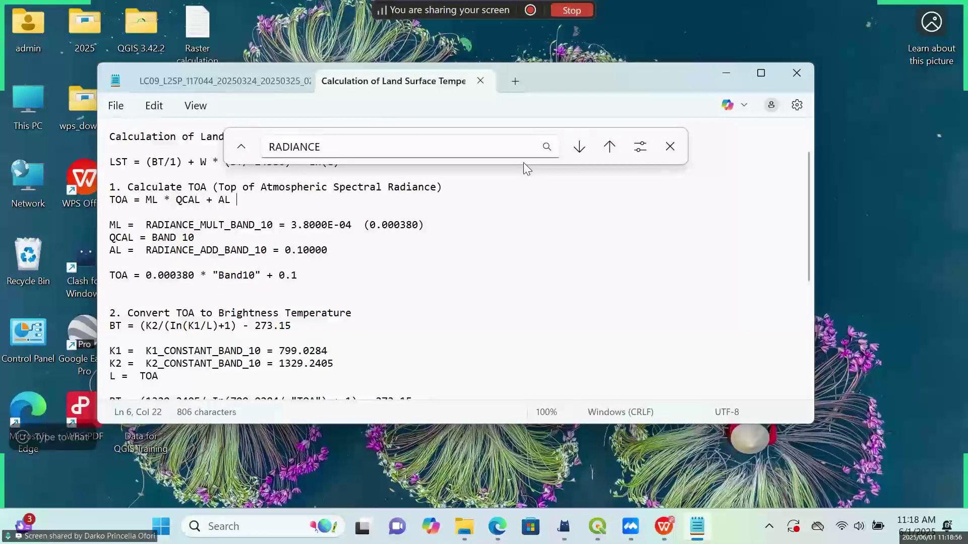
left_click(670, 148)
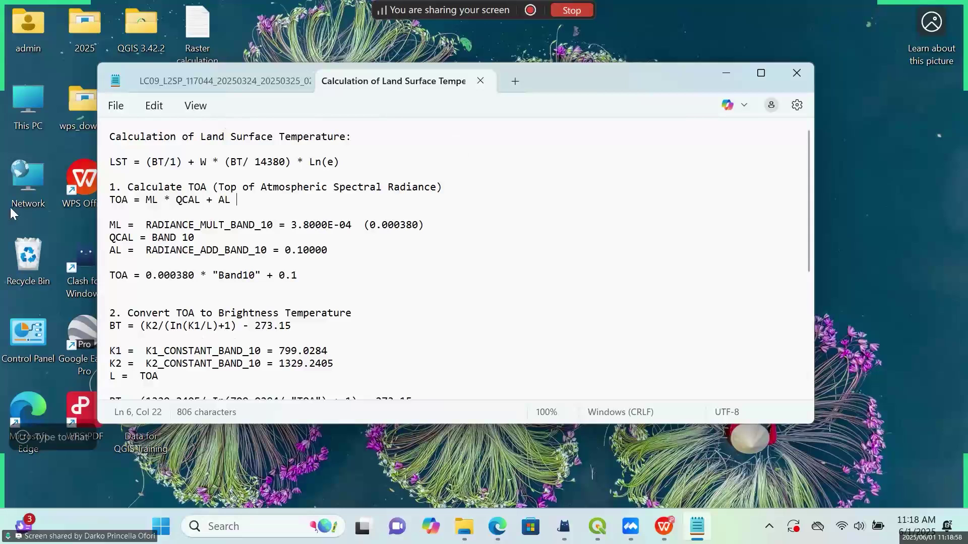
left_click(110, 224)
left_click_drag(111, 225, 436, 229)
left_click(440, 225)
- Switch to QGIS, open the Raster Calculator, and review the TOA formula section in the LST notes
left_click(598, 526)
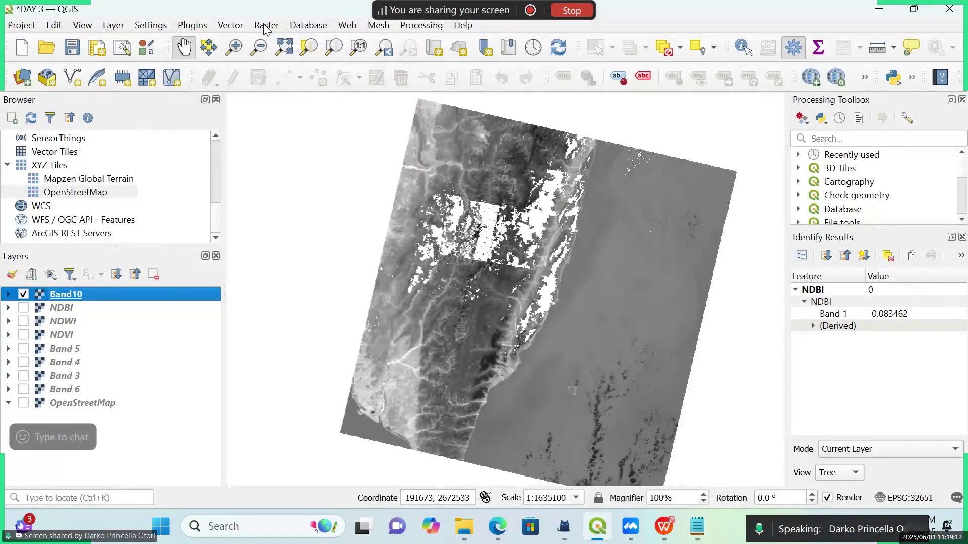
left_click(264, 28)
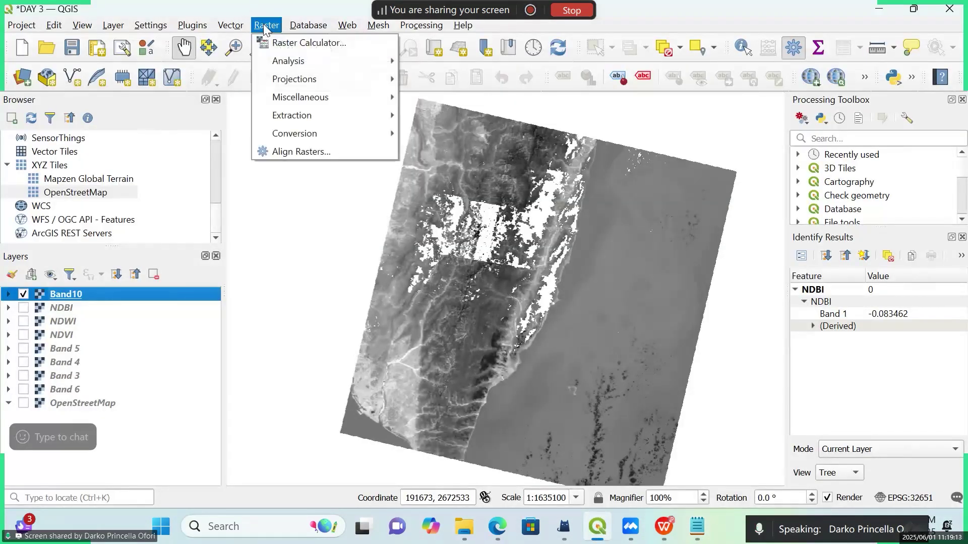
left_click(289, 45)
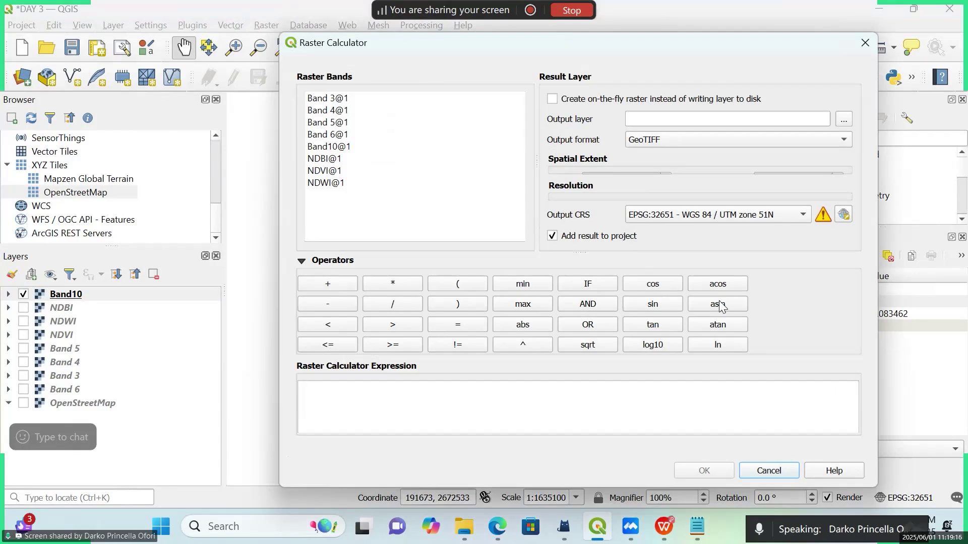
left_click(702, 532)
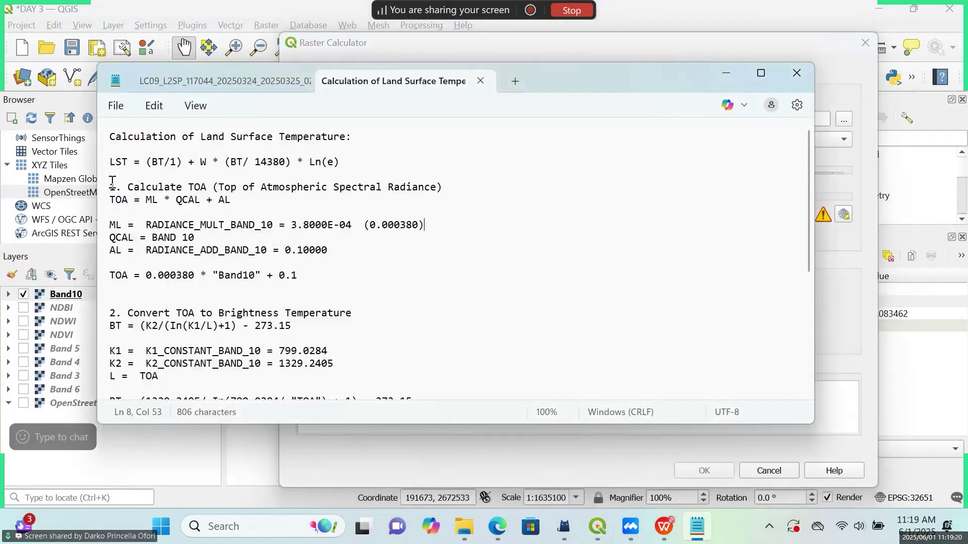
left_click_drag(127, 187, 317, 278)
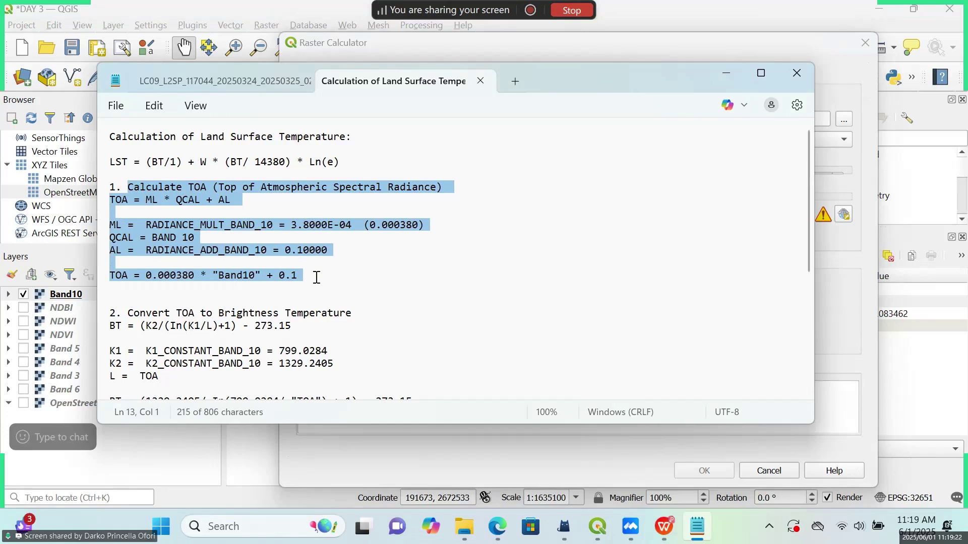
left_click(176, 287)
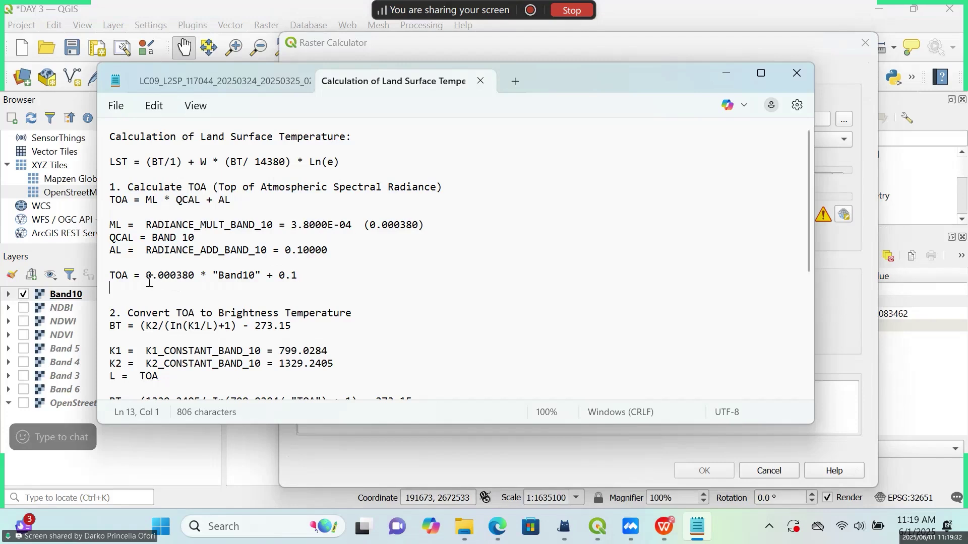
- Copy the multiplier 0.000380 from the TOA formula in the notes into the raster calculator expression
left_click_drag(146, 277, 195, 282)
key("ctrl+c")
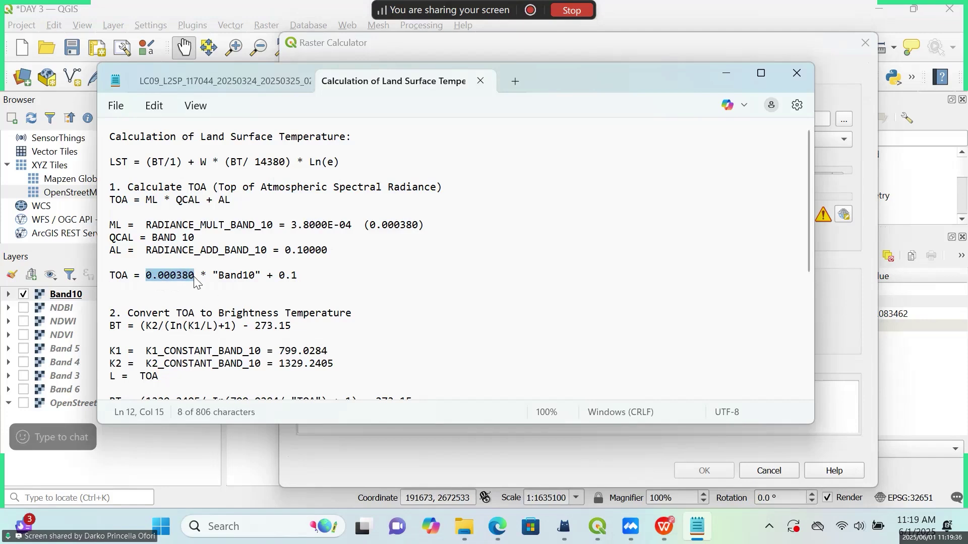
left_click(314, 277)
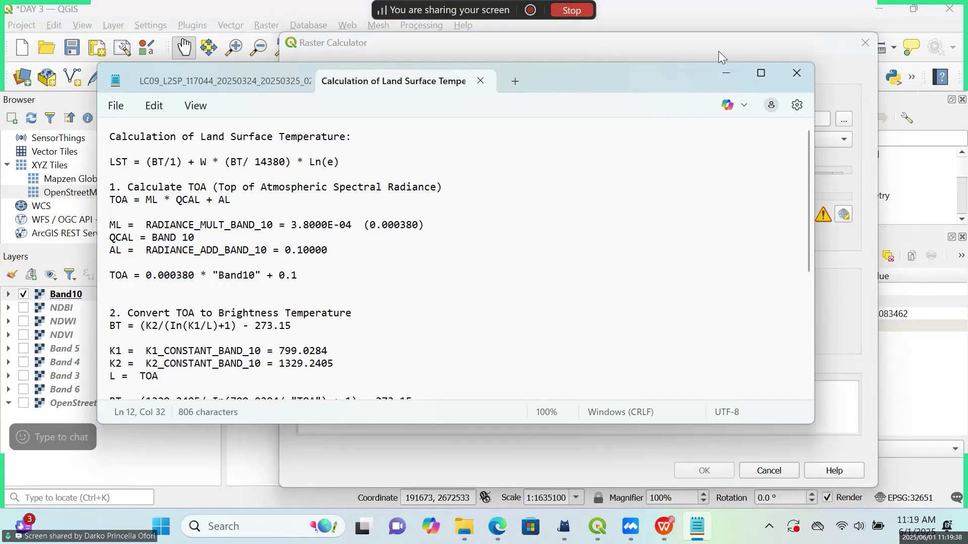
left_click(730, 72)
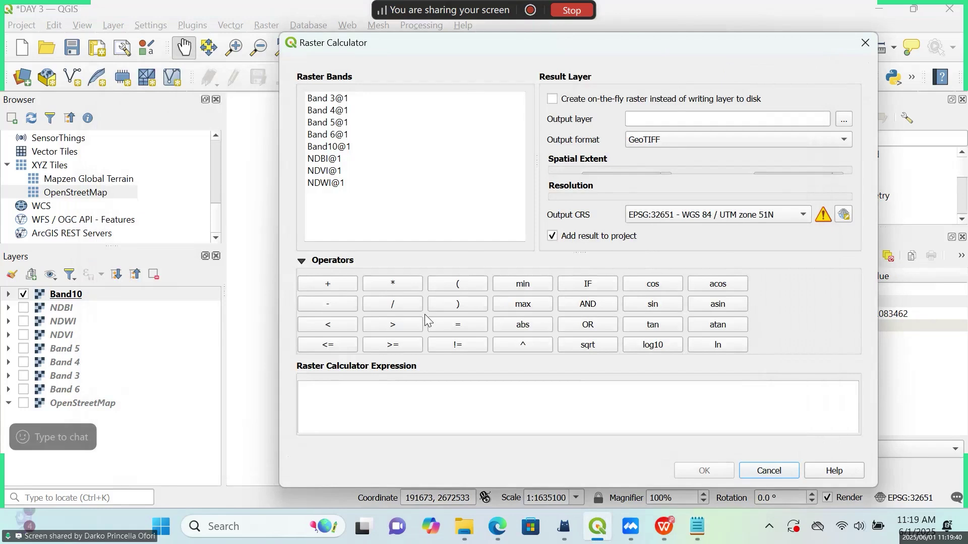
left_click(360, 396)
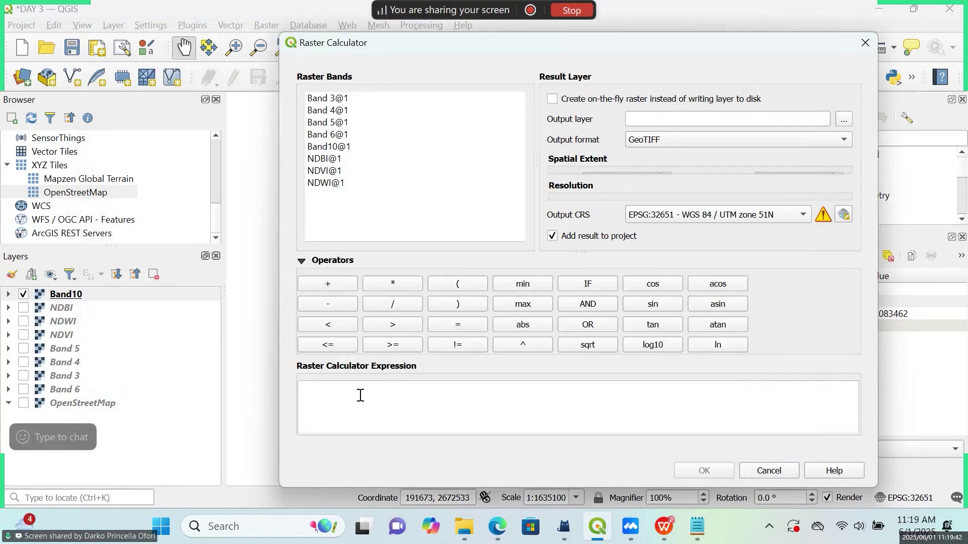
key("ctrl+v")
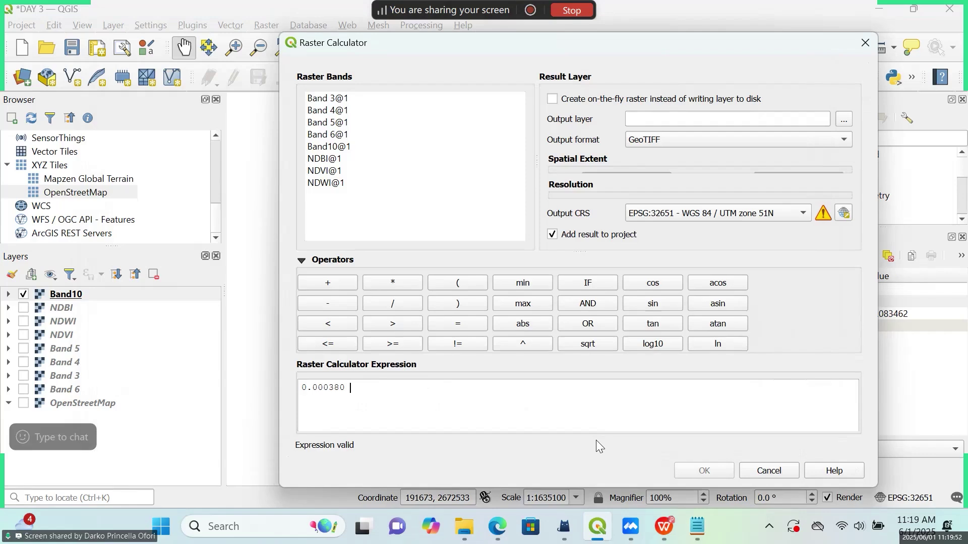
- Check the TOA formula in the notes and extend the expression with * "Band10@1" +
mouse_move(697, 526)
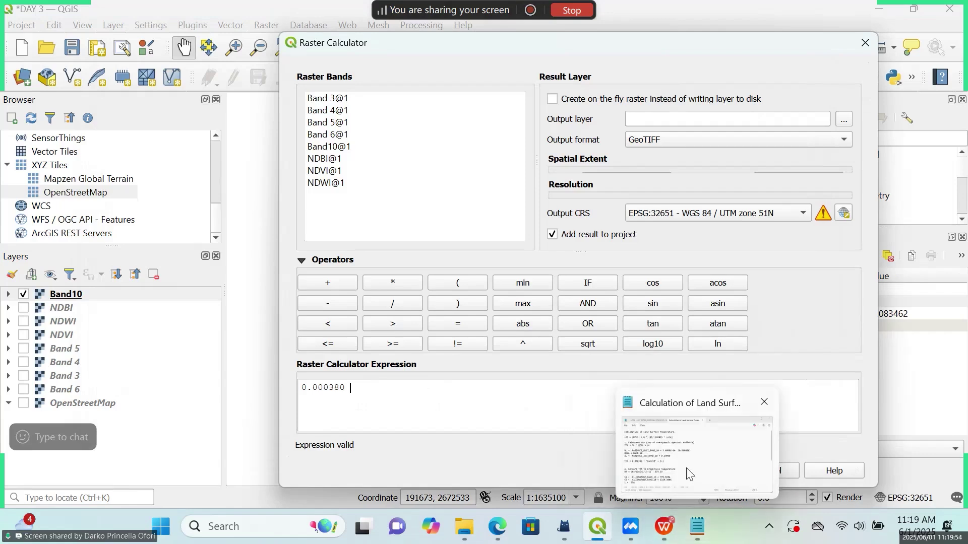
left_click(674, 461)
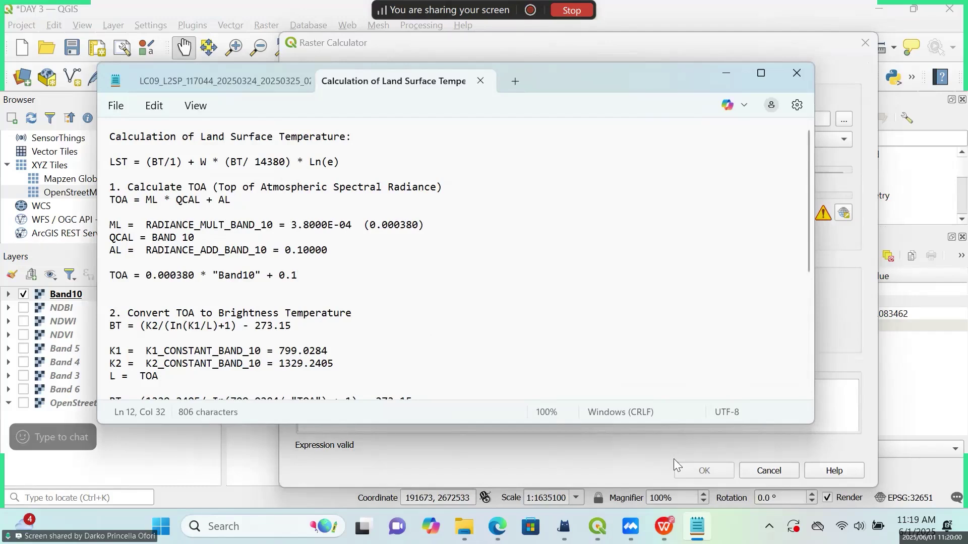
left_click(717, 76)
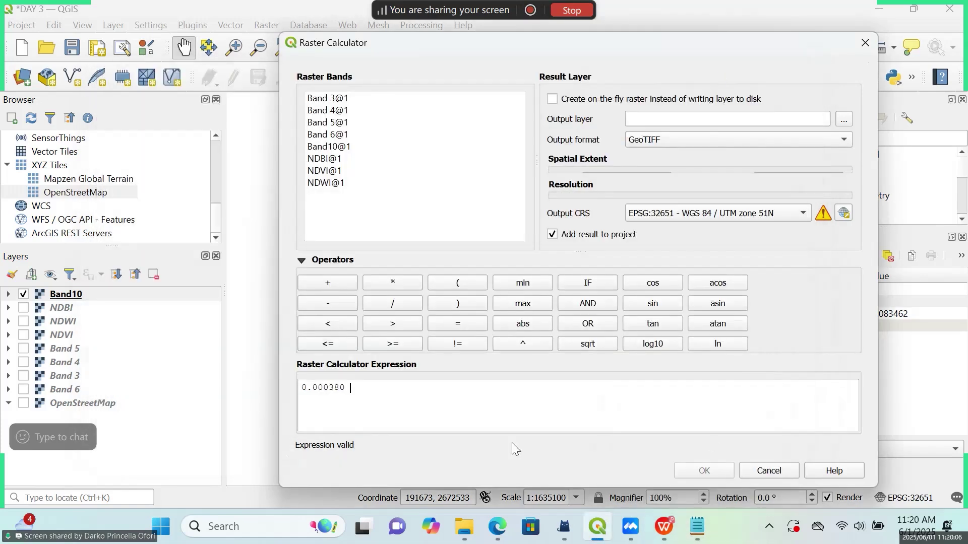
left_click(397, 287)
left_click(345, 151)
double_click(345, 151)
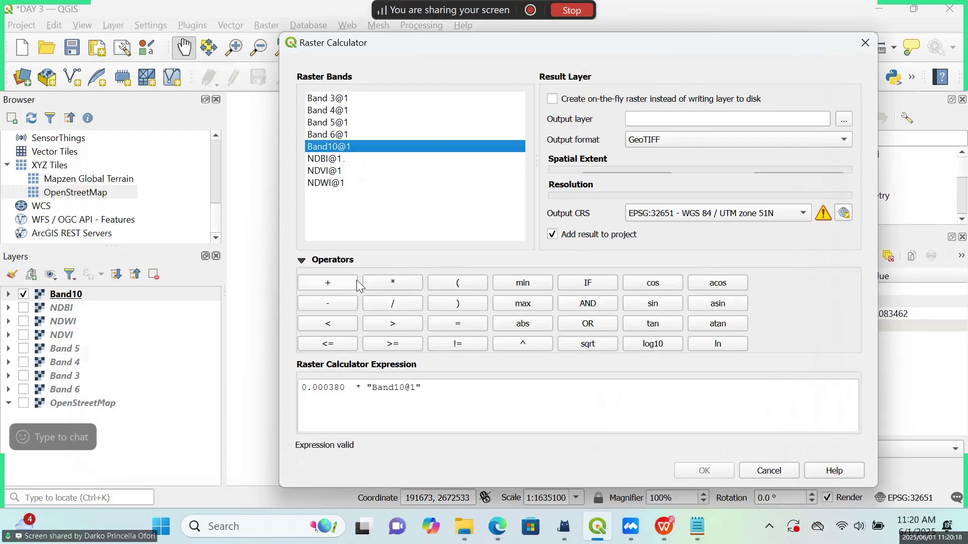
left_click(340, 286)
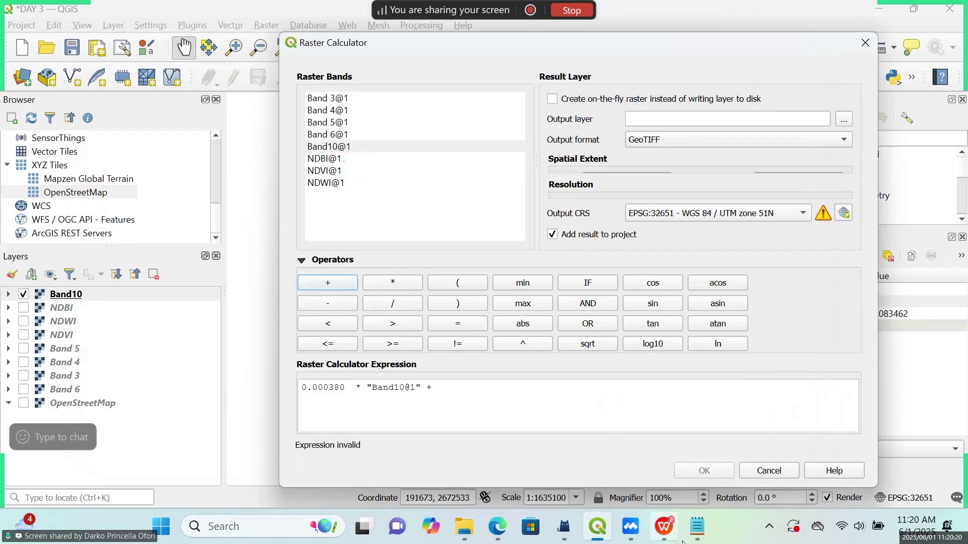
- Find the RADIANCE_ADD_BAND_10 line in the MTL metadata and highlight it
left_click(692, 530)
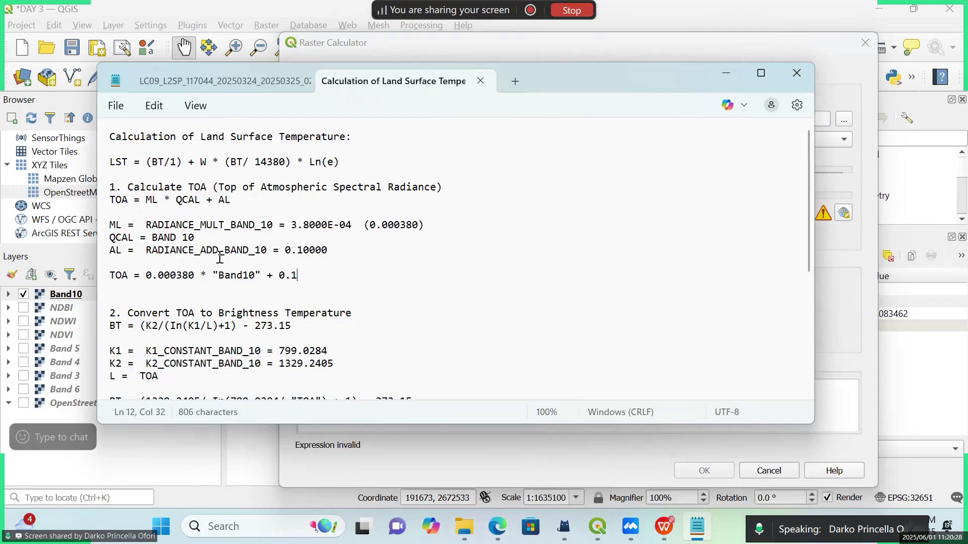
left_click(218, 80)
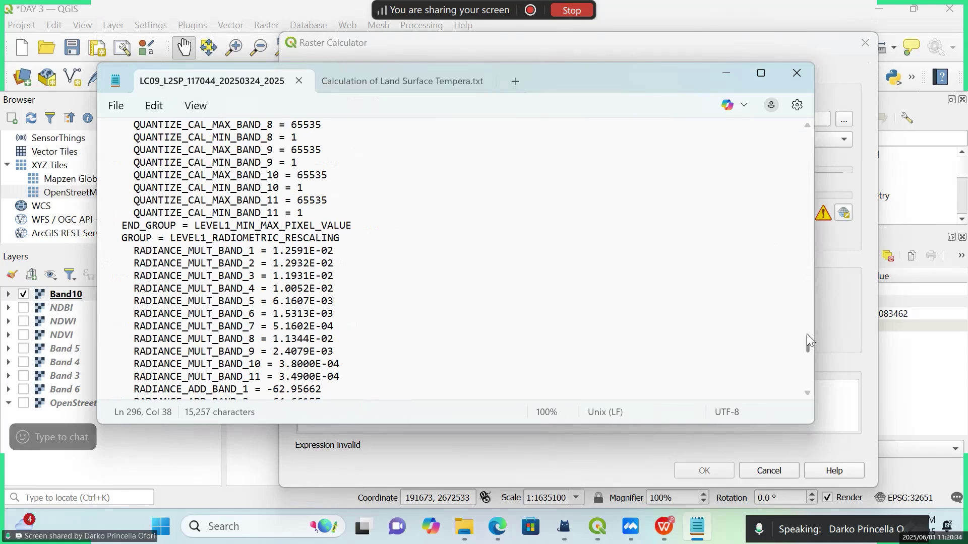
scroll(391, 301, "down", 3)
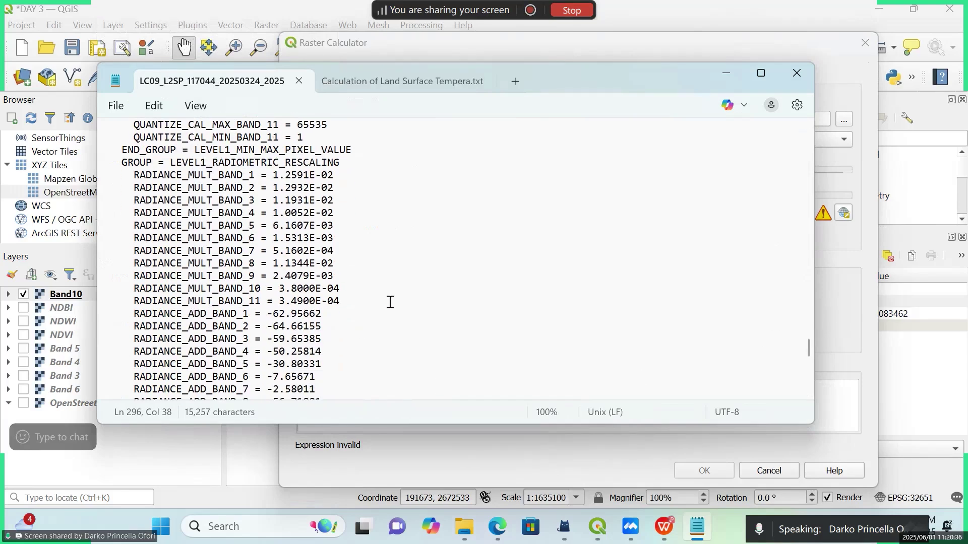
scroll(390, 302, "down", 1)
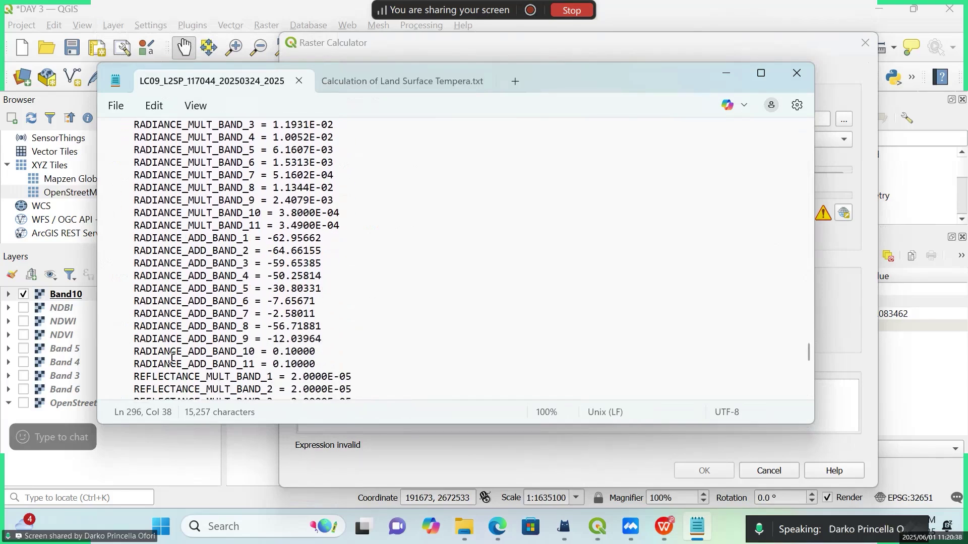
left_click_drag(129, 355, 306, 359)
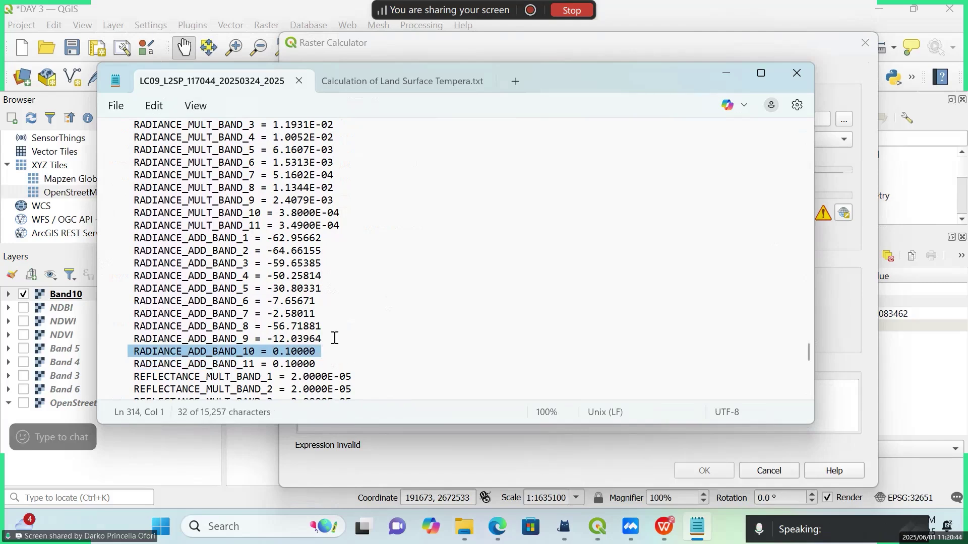
- Copy the RADIANCE_ADD_BAND_10 value 0.10000 from the MTL metadata and append it to the raster calculator expression
left_click(324, 352)
left_click_drag(273, 352, 316, 353)
key("ctrl+c")
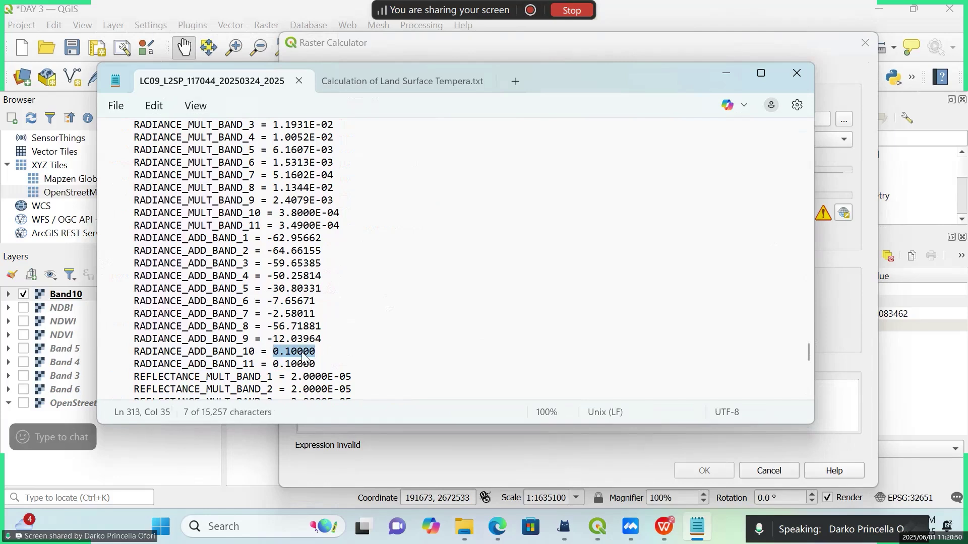
left_click(316, 350)
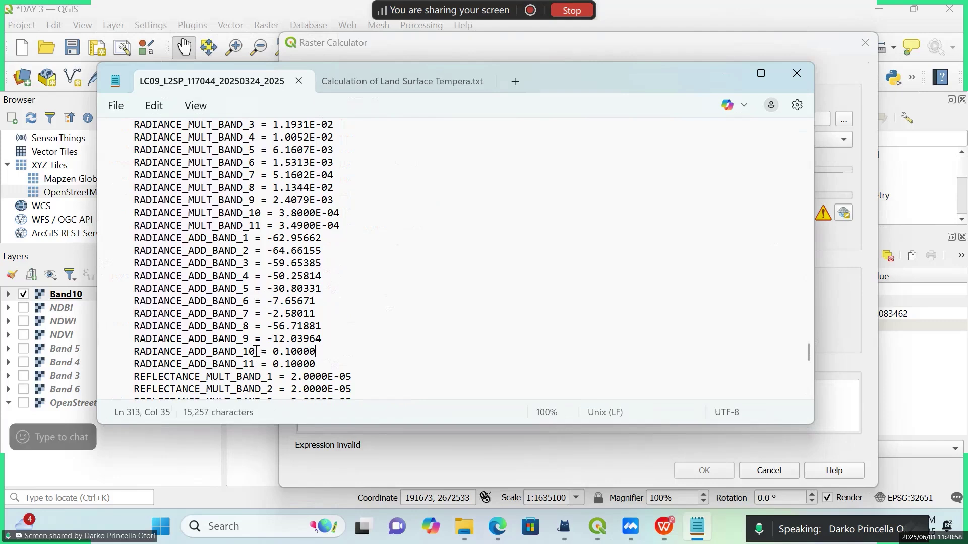
left_click(726, 74)
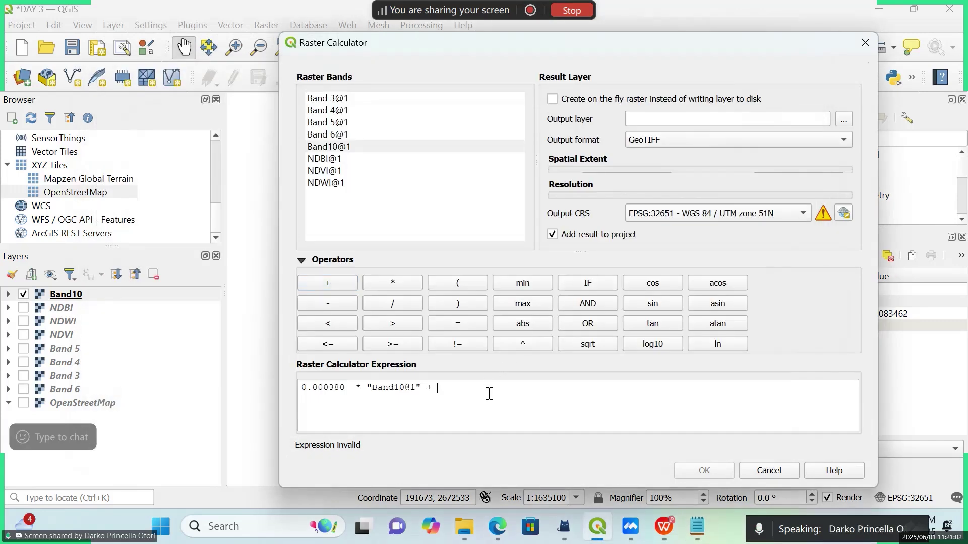
key("ctrl+v")
- Set the output layer to a file named TOA in the DAY 3 tutorials folder
left_click(844, 119)
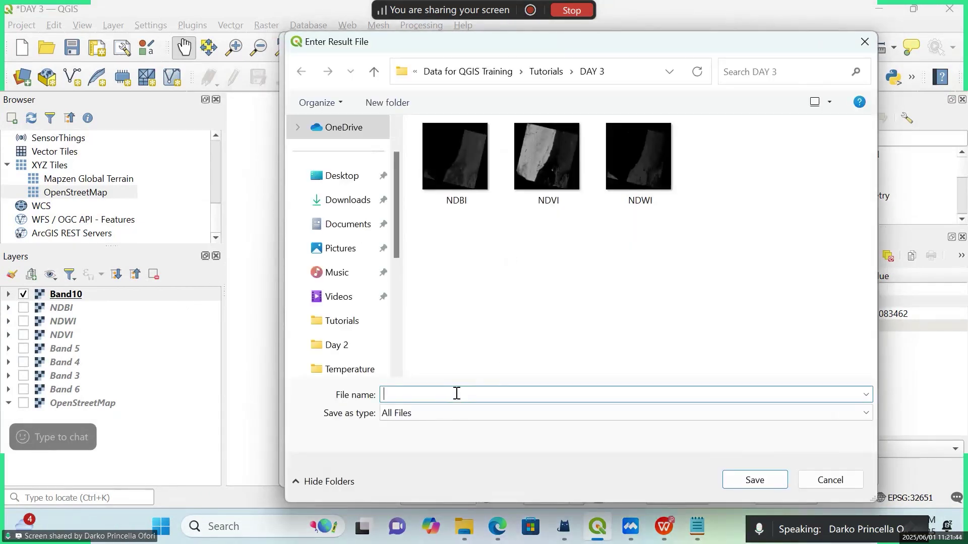
type("TOA")
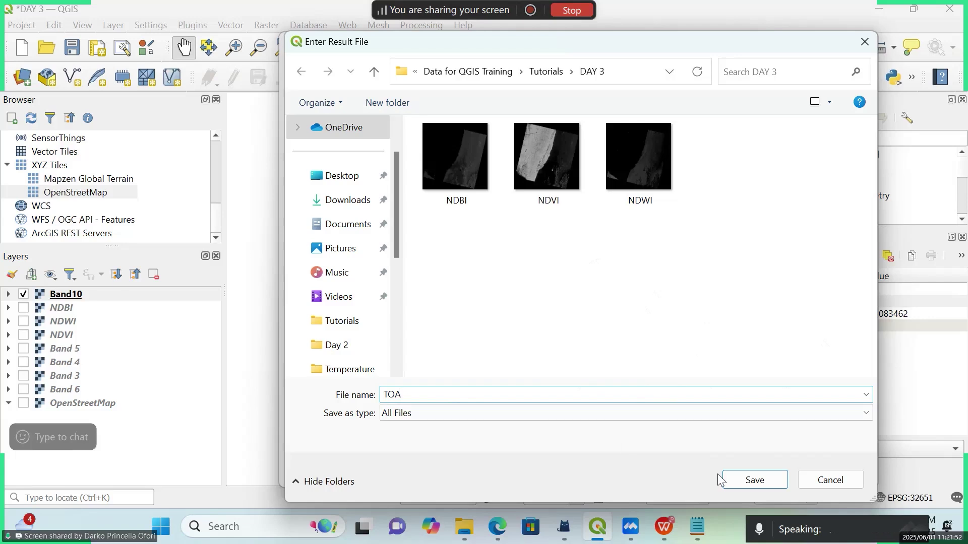
left_click(753, 480)
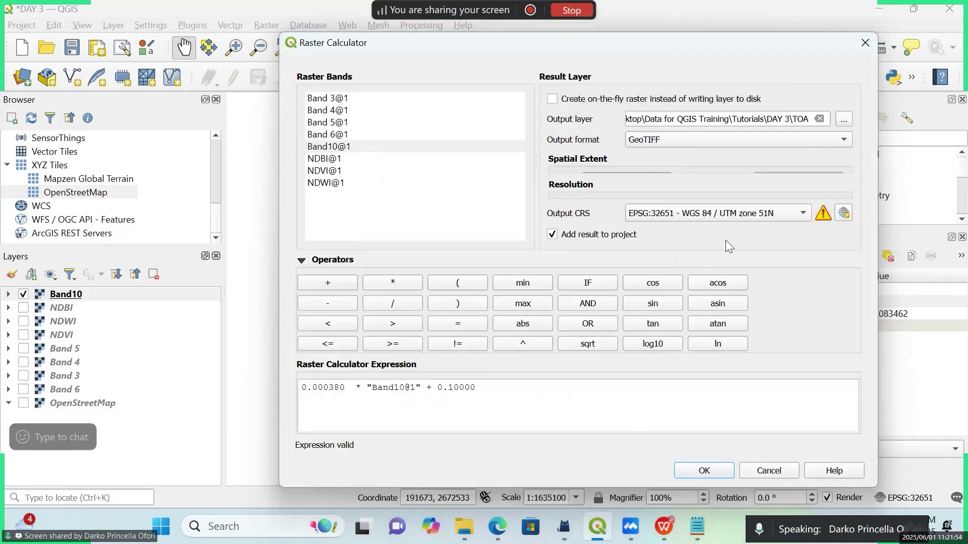
- Set the output CRS to Project CRS: EPSG:32651 - WGS 84 / UTM zone 51N, run the calculation, and collapse the TOA layer's legend
left_click(761, 214)
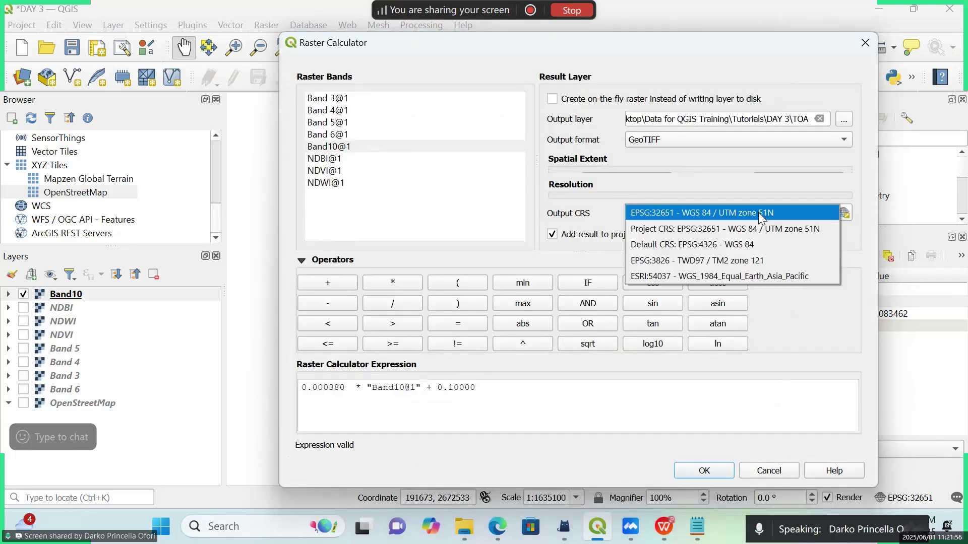
left_click(759, 225)
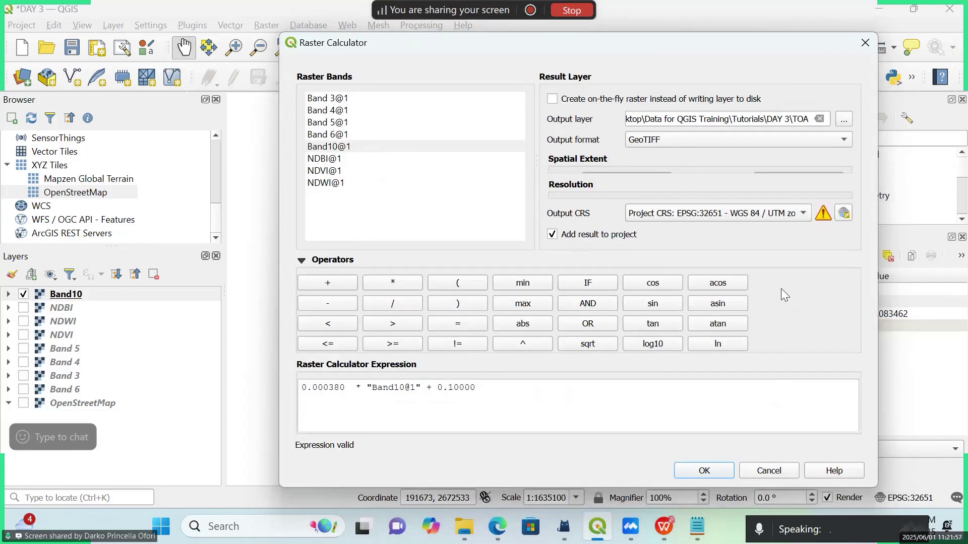
left_click(709, 471)
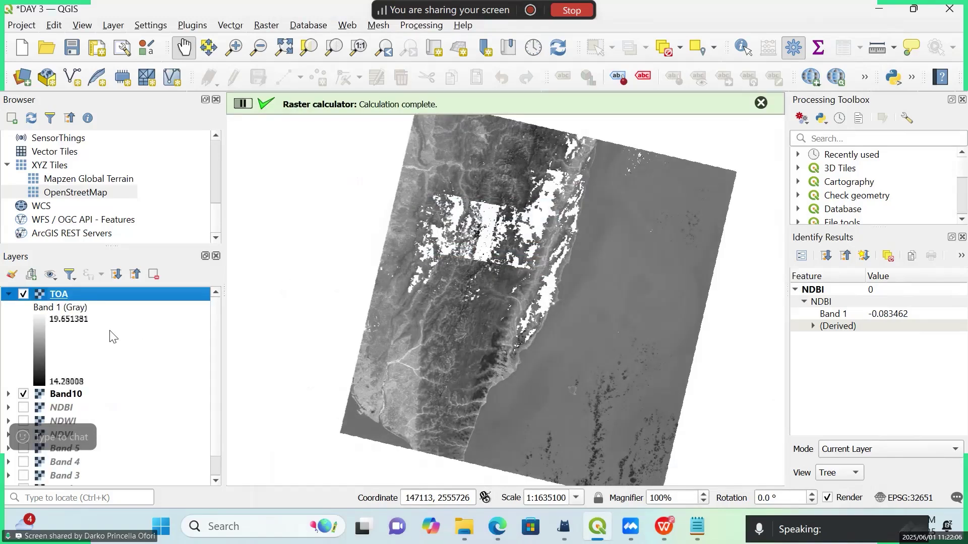
left_click(7, 295)
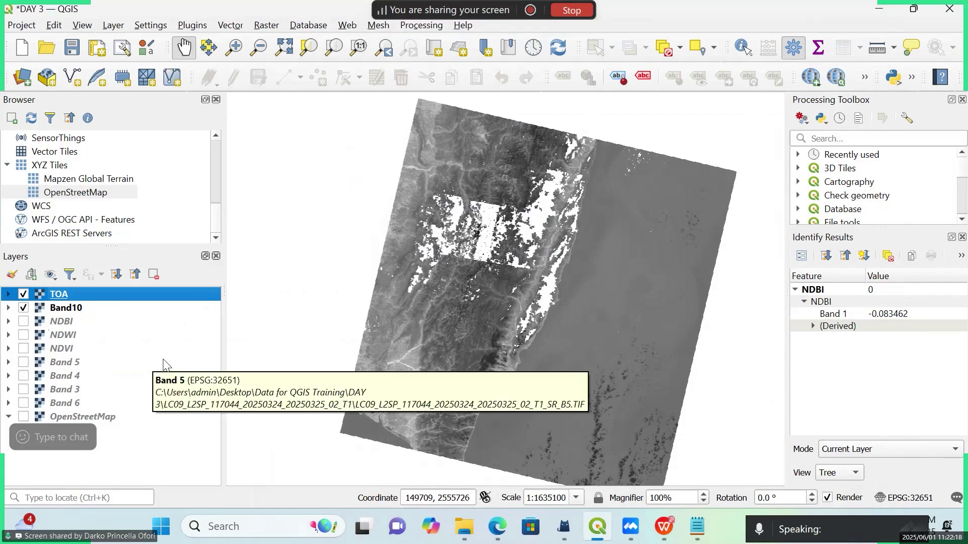
- Switch to Notepad and review the brightness temperature section of the LST notes, highlighting K1_CONSTANT_BAND_10
left_click(698, 526)
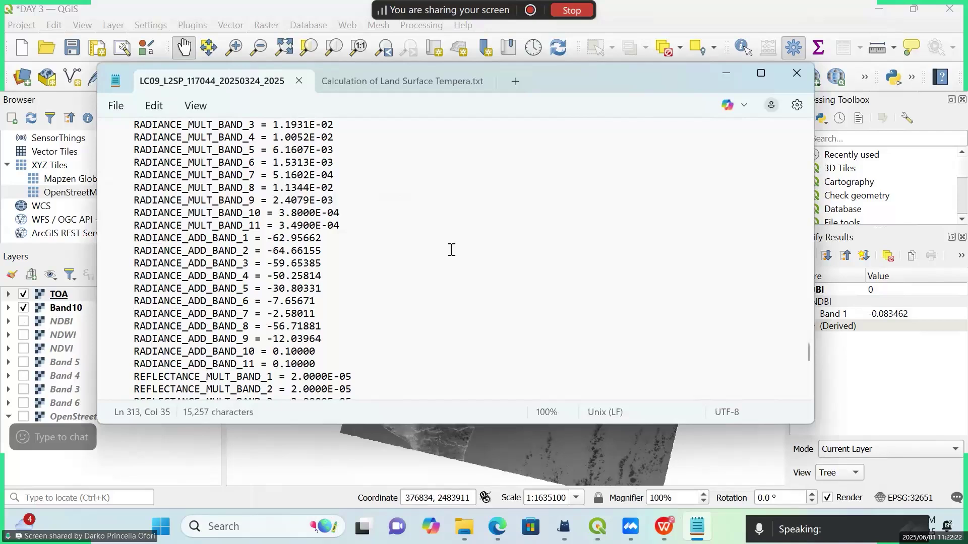
left_click(420, 81)
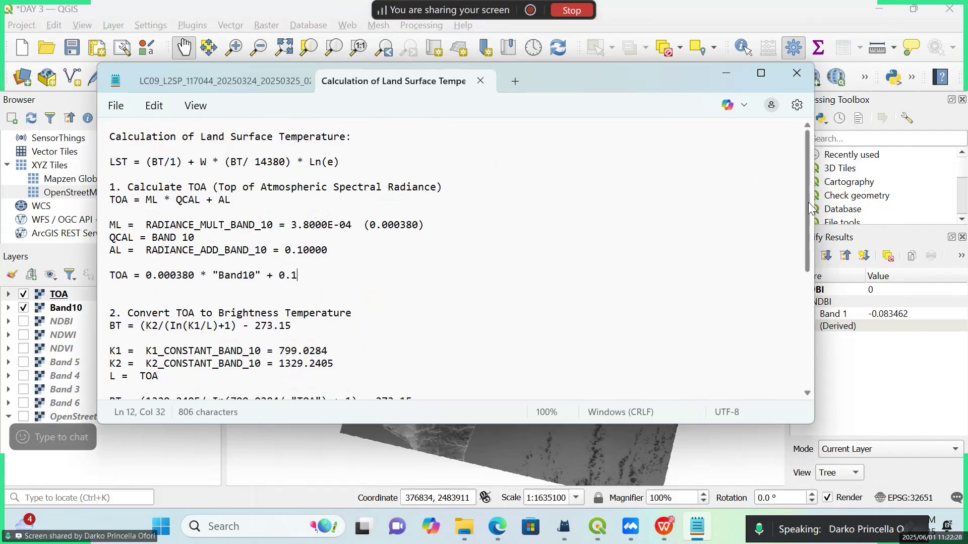
left_click_drag(810, 203, 809, 247)
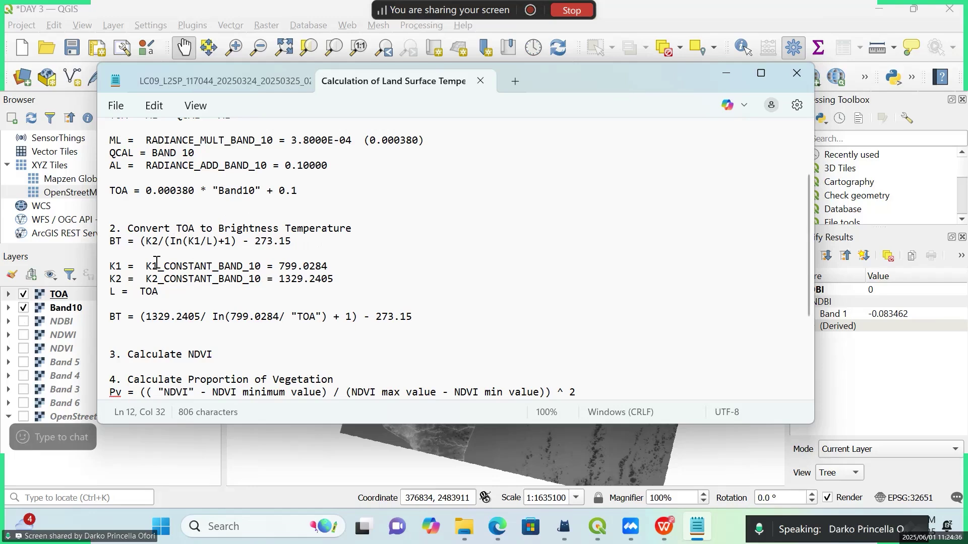
left_click_drag(146, 266, 262, 266)
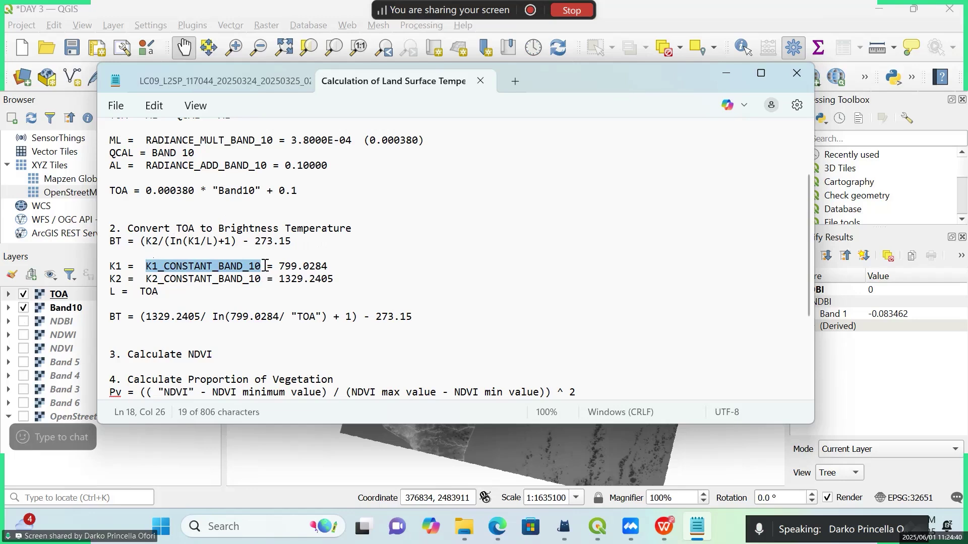
- Search the MTL metadata for CONSTANT and highlight the K1_CONSTANT_BAND_10 and K2_CONSTANT_BAND_10 lines
left_click(227, 75)
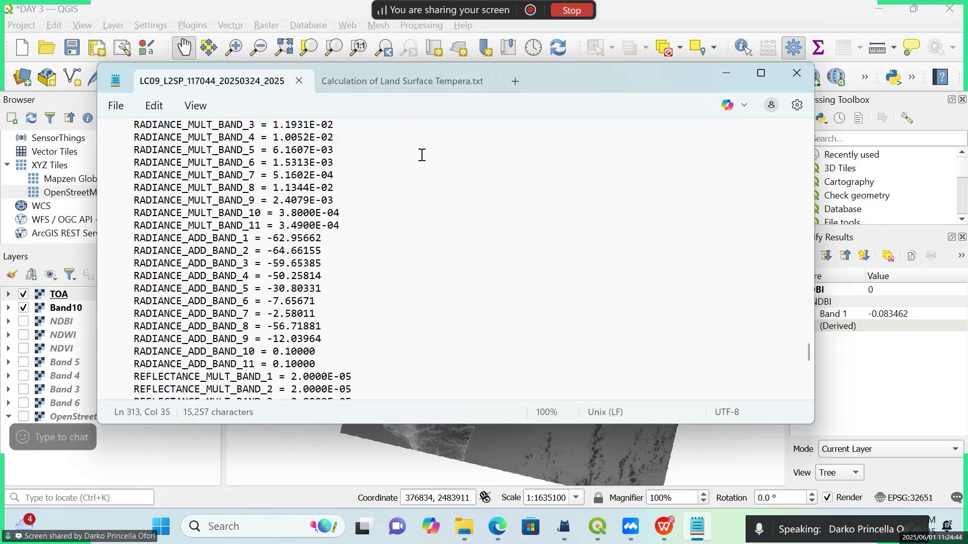
key("ctrl+f")
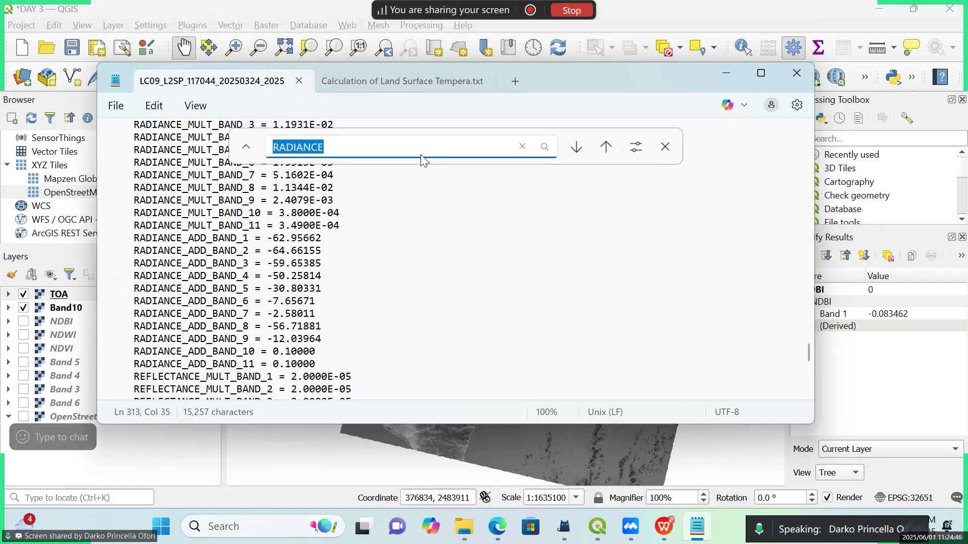
type("CON")
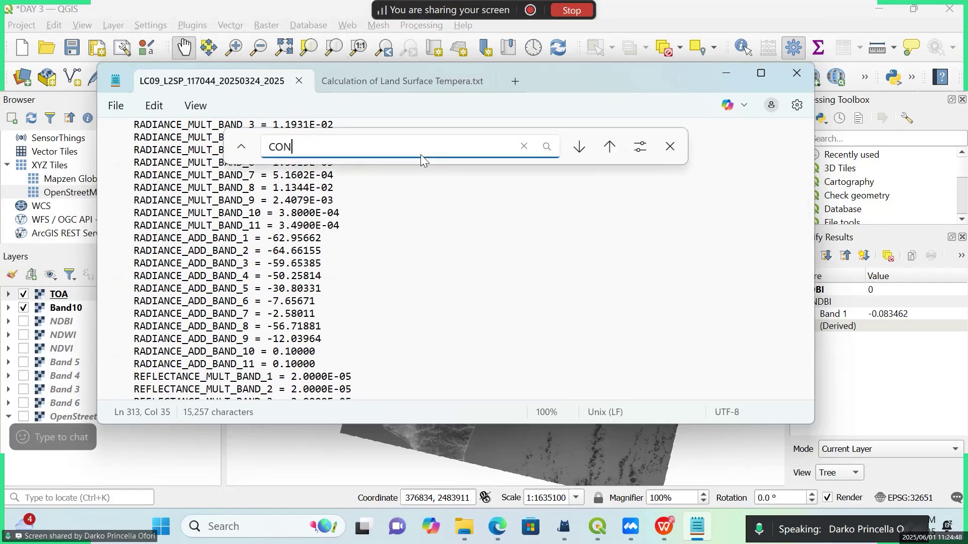
type("STANT")
key("Return")
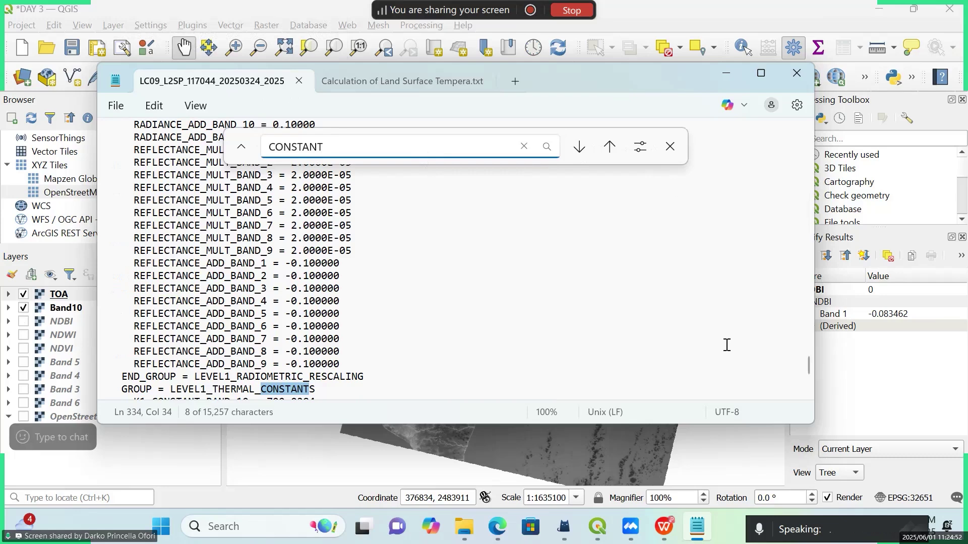
scroll(570, 290, "down", 4)
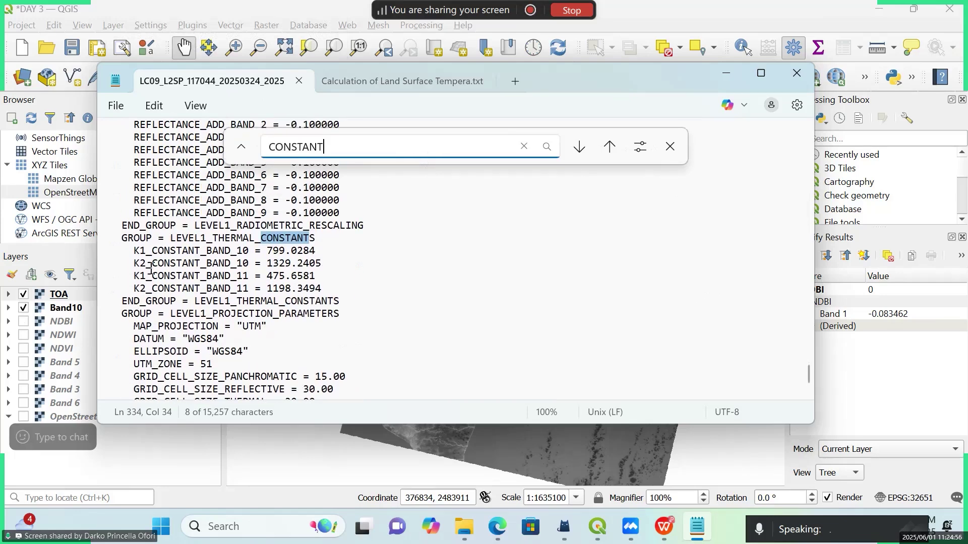
left_click_drag(131, 254, 326, 263)
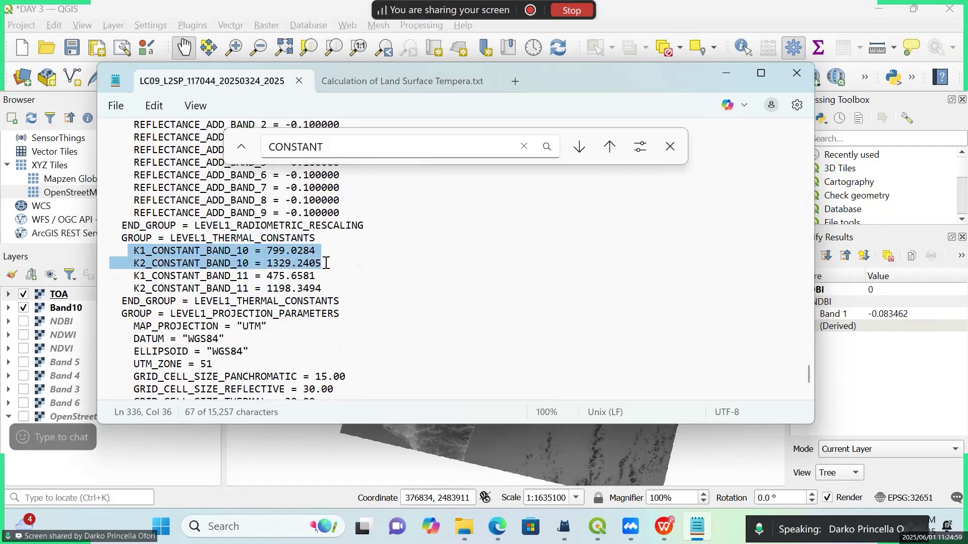
left_click(389, 252)
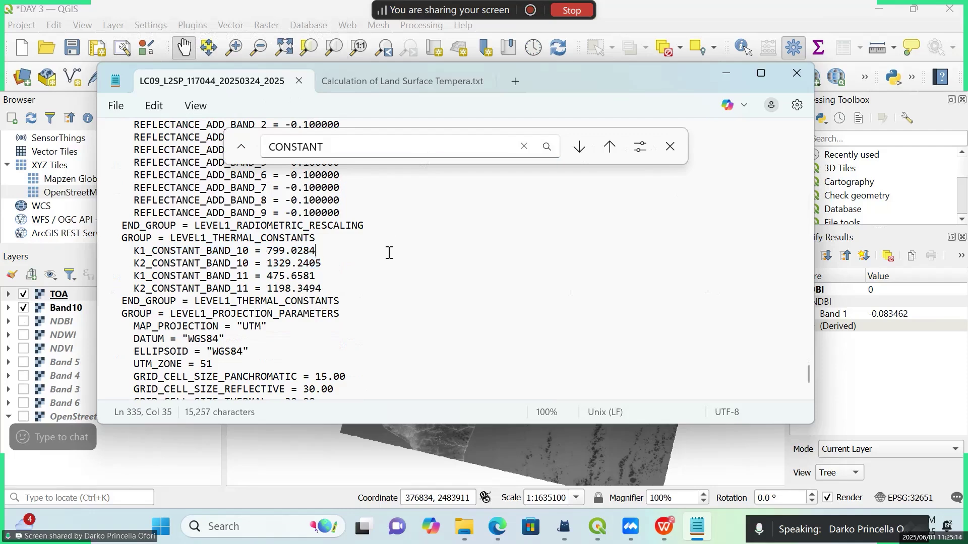
left_click_drag(133, 250, 335, 265)
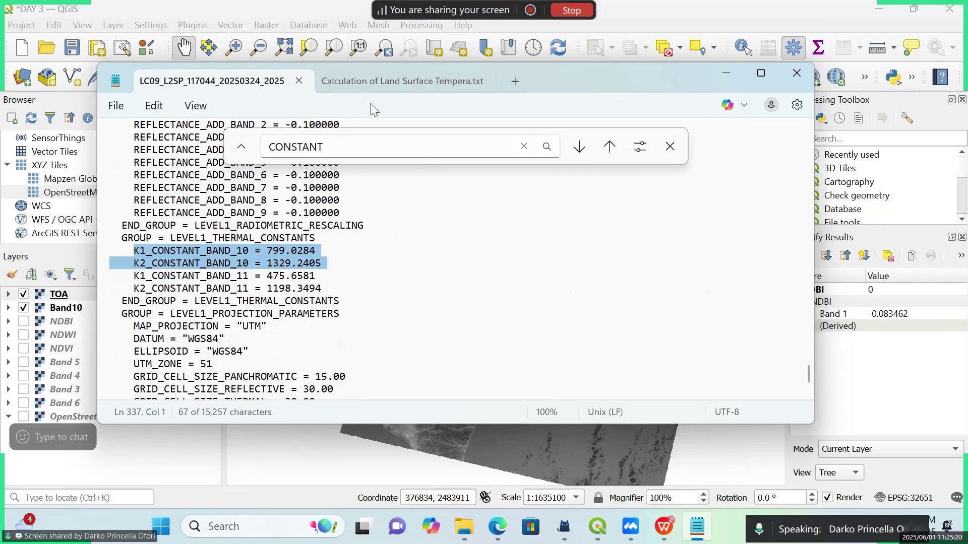
- Return to QGIS from the LST notes and open the Raster Calculator
left_click(418, 86)
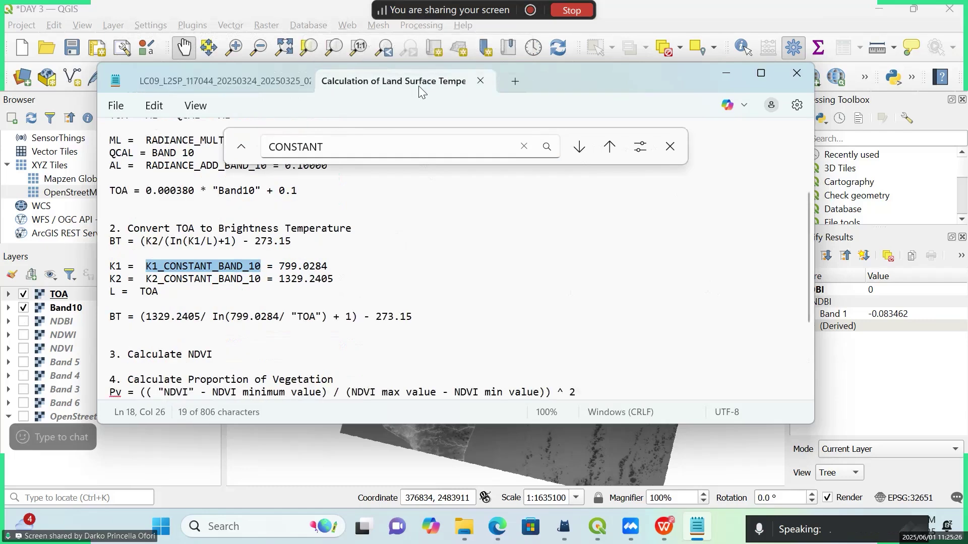
left_click(725, 80)
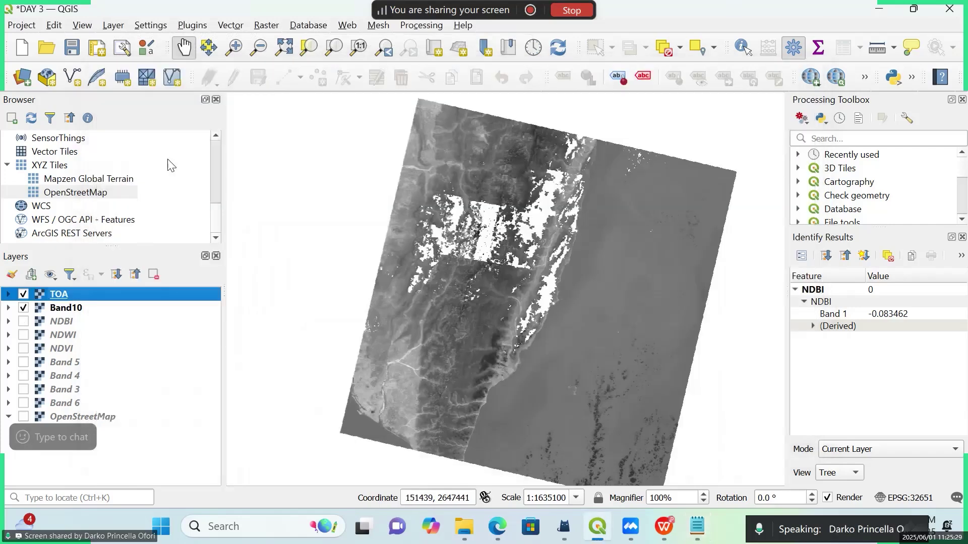
left_click(262, 30)
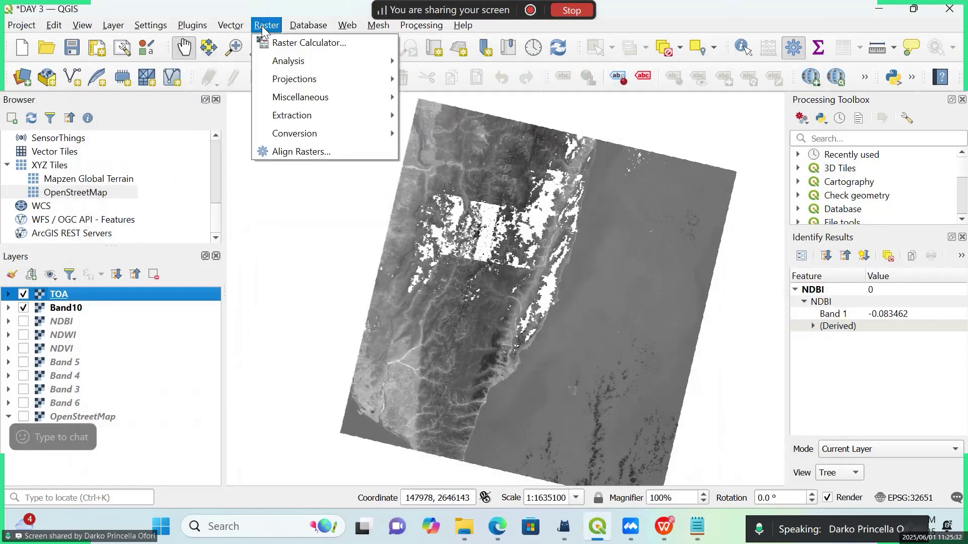
left_click(282, 43)
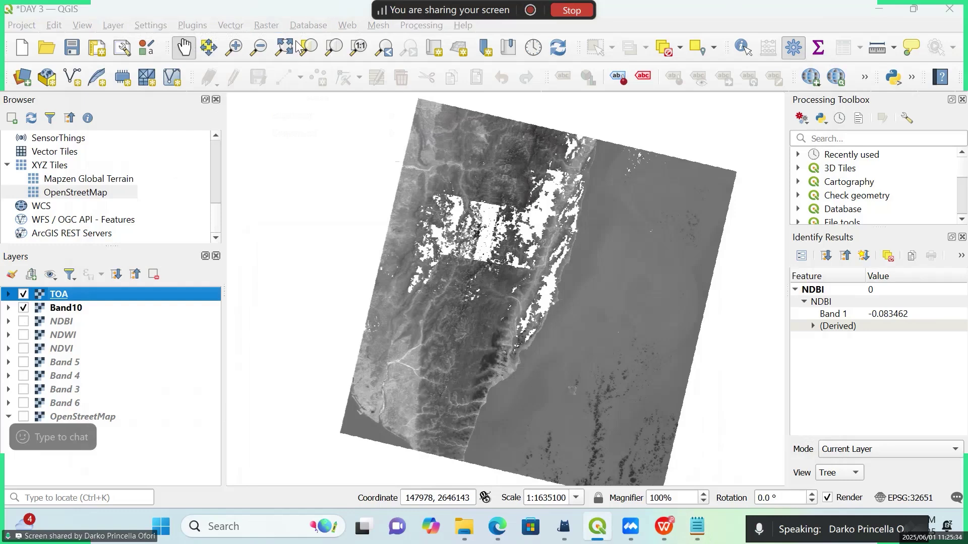
- Switch to Notepad and highlight the value of K2_CONSTANT_BAND_10 in the MTL metadata
left_click(695, 529)
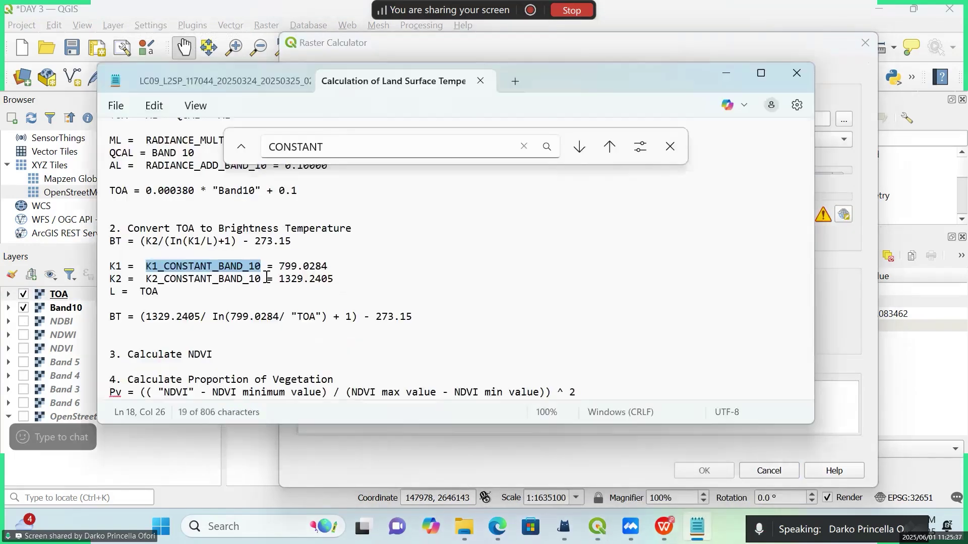
left_click(375, 286)
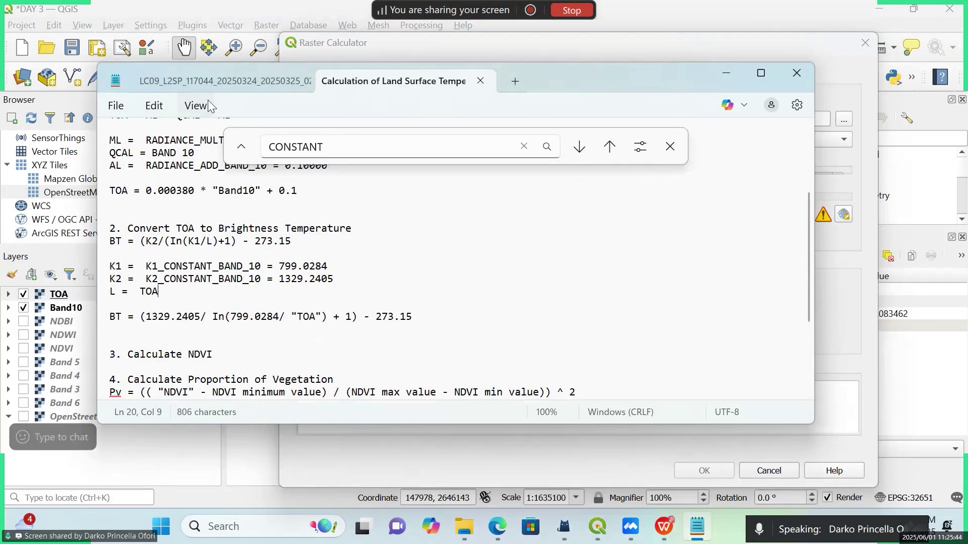
left_click(213, 83)
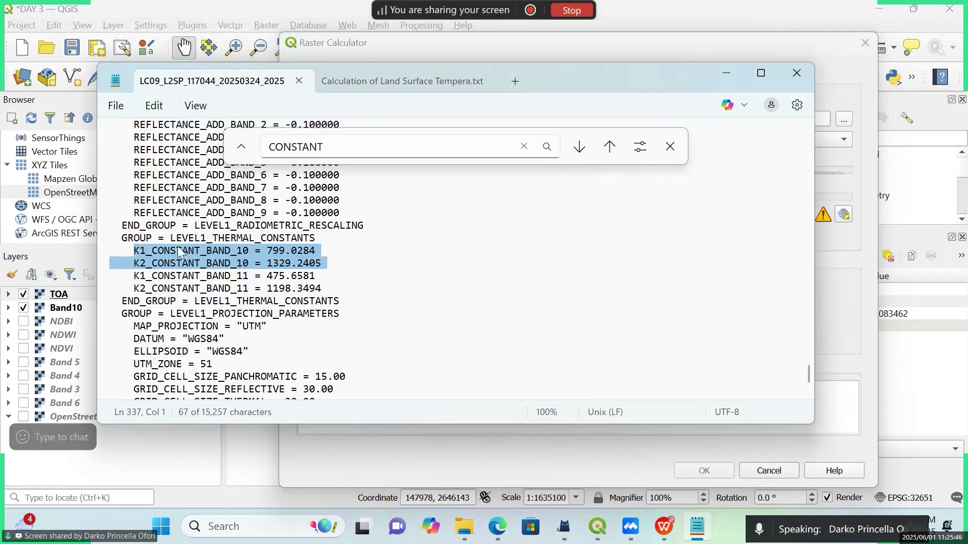
left_click(270, 259)
left_click_drag(267, 263, 323, 263)
left_click(355, 273)
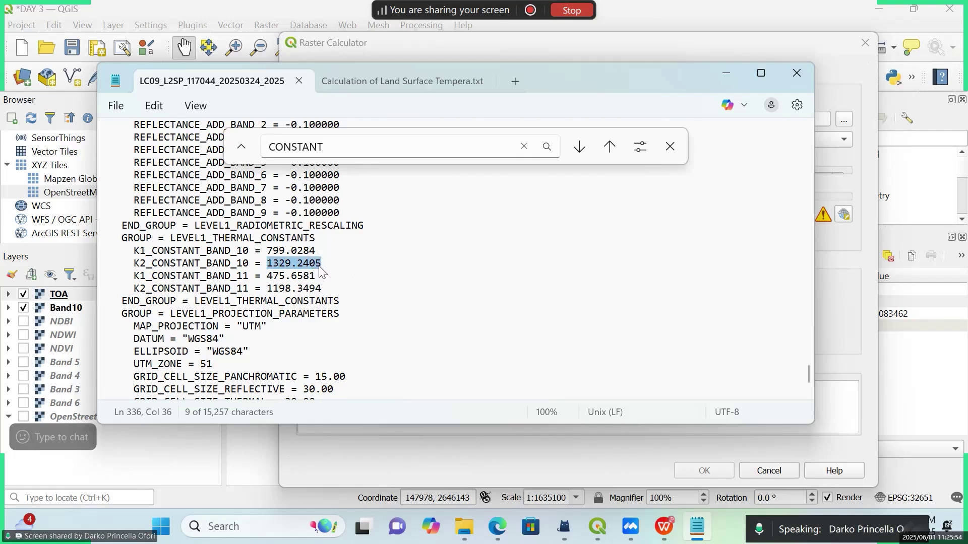
- Copy the BT formula (1329.2405/ In(799.0284/ "TOA") + 1) - 273.15 from the LST notes into the raster calculator expression
left_click(369, 81)
left_click(141, 317)
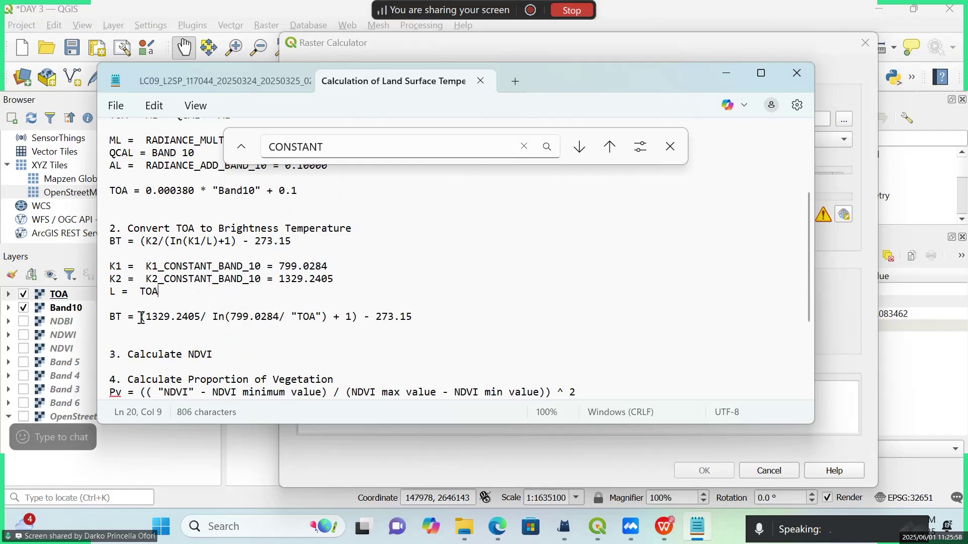
left_click_drag(141, 316, 349, 325)
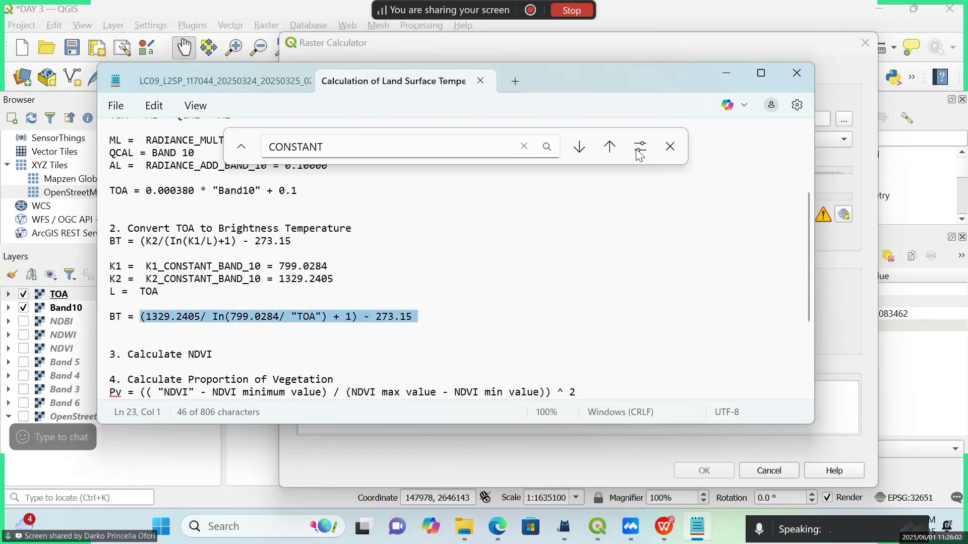
left_click(726, 75)
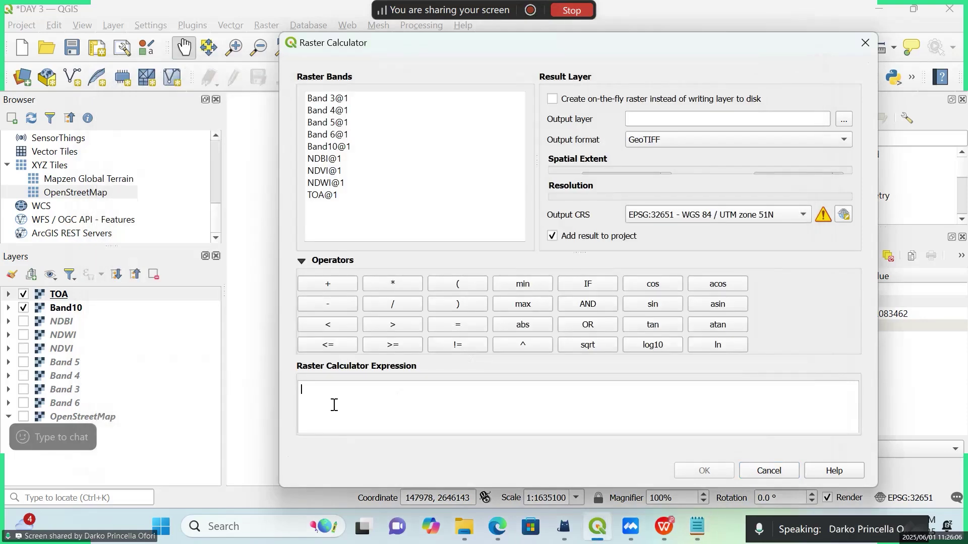
type("(1329.2405/ ln(799.0284/ \"TOA\") + 1) - 273.15")
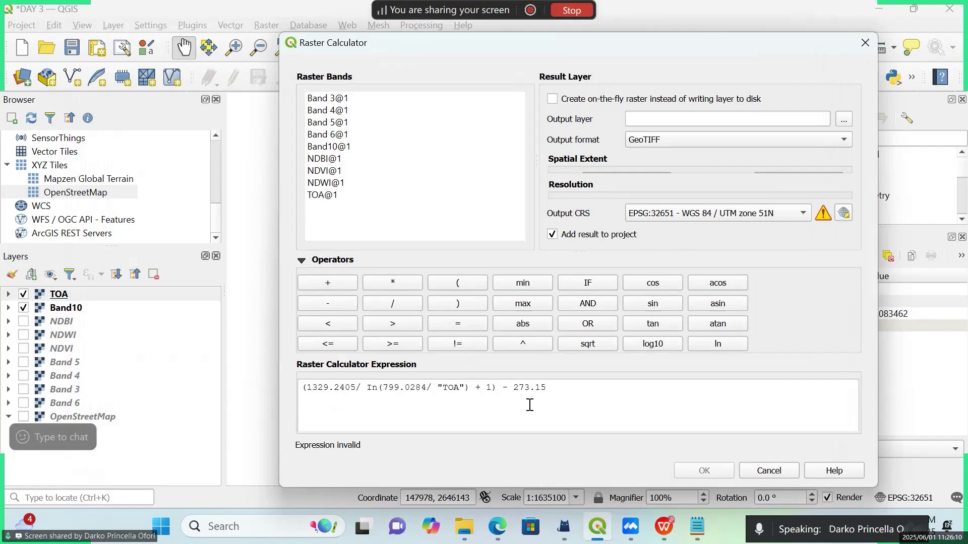
- Replace "TOA" in the expression with the raster band TOA@1 and add a space before its closing parenthesis
left_click(461, 388)
key("BackSpace")
key("BackSpace")
key("BackSpace")
key("BackSpace")
key("BackSpace")
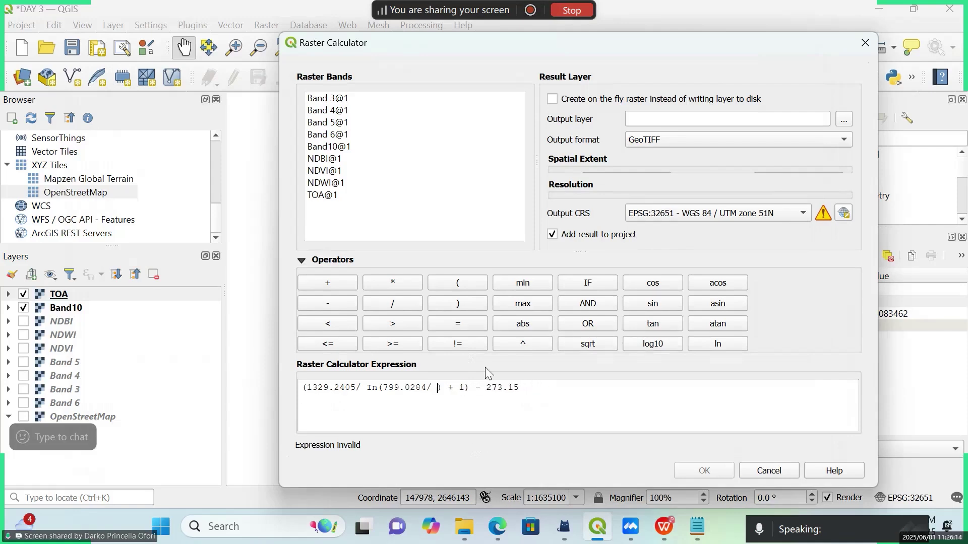
double_click(323, 195)
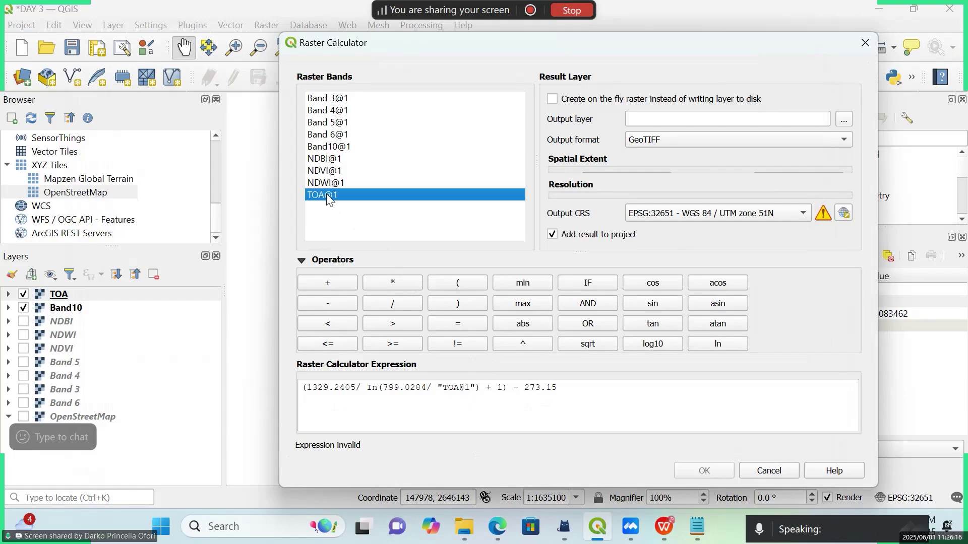
left_click_drag(471, 388, 504, 388)
left_click(476, 388)
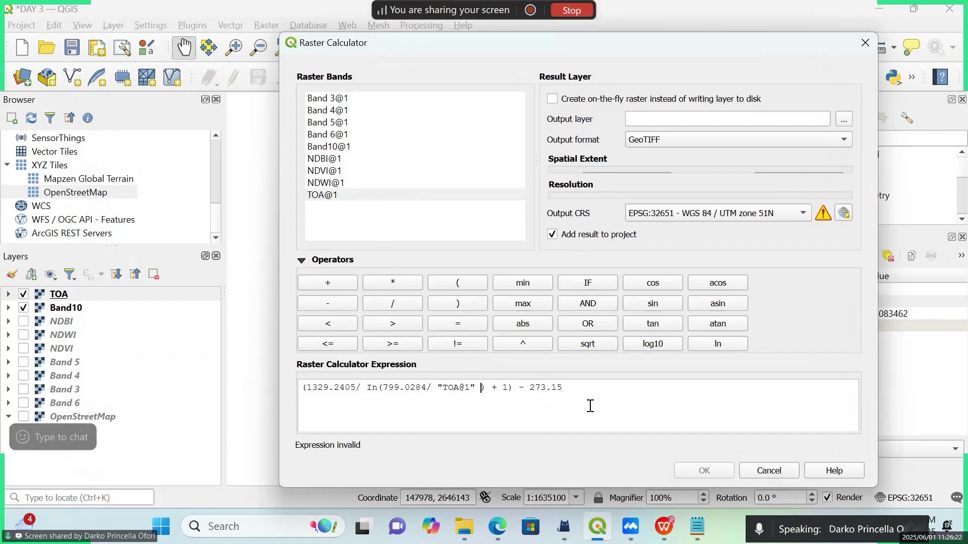
- Add an opening parenthesis at the start of the expression and replace In with the ln operator
left_click(304, 390)
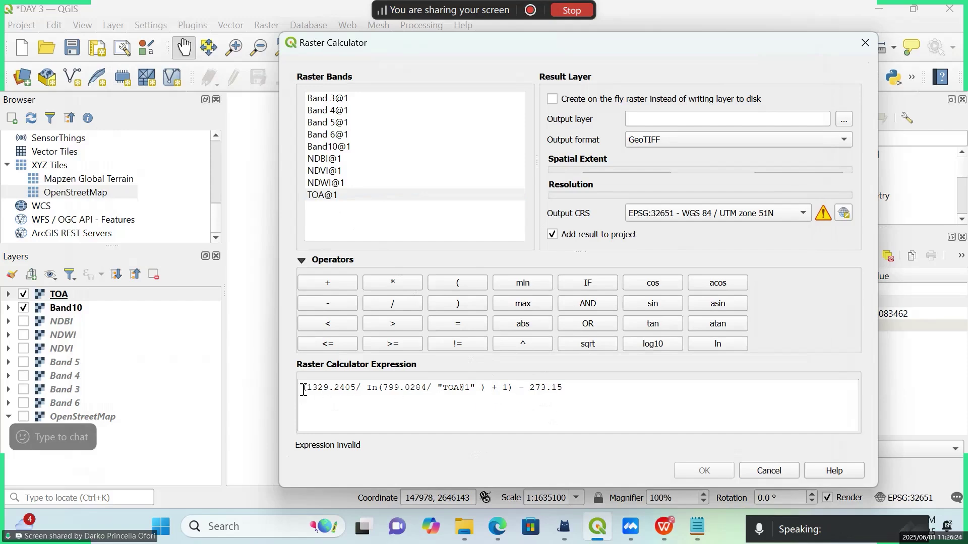
left_click(456, 284)
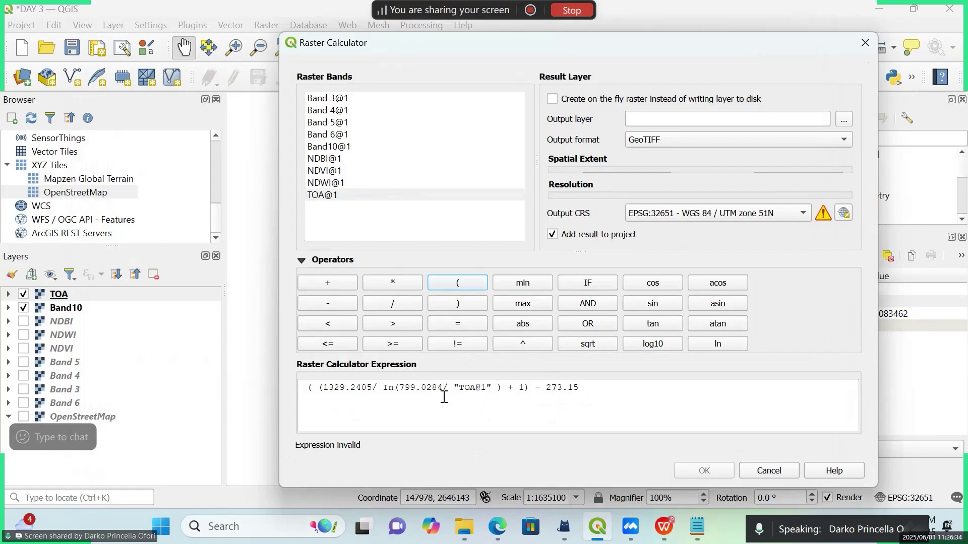
left_click(394, 387)
key("BackSpace")
key("BackSpace")
key("BackSpace")
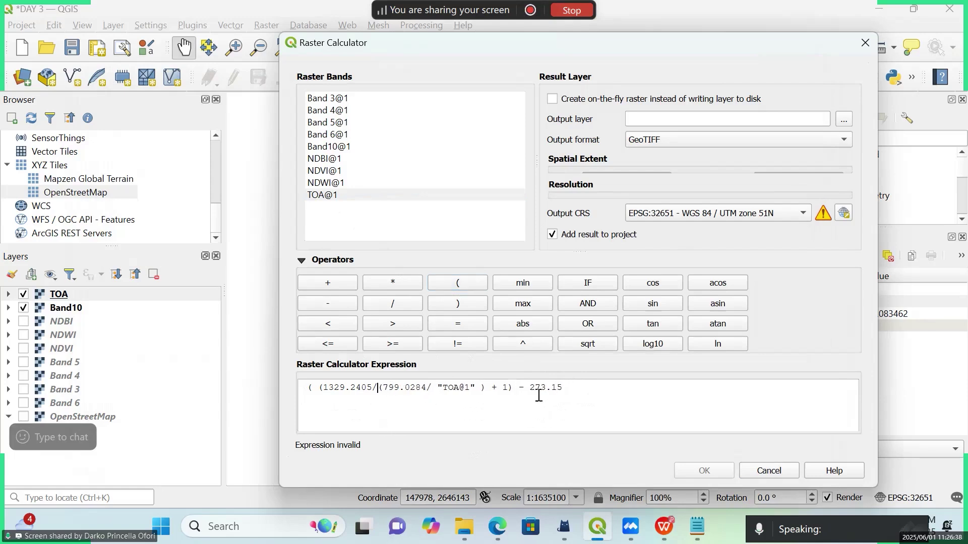
left_click(716, 345)
left_click(717, 346)
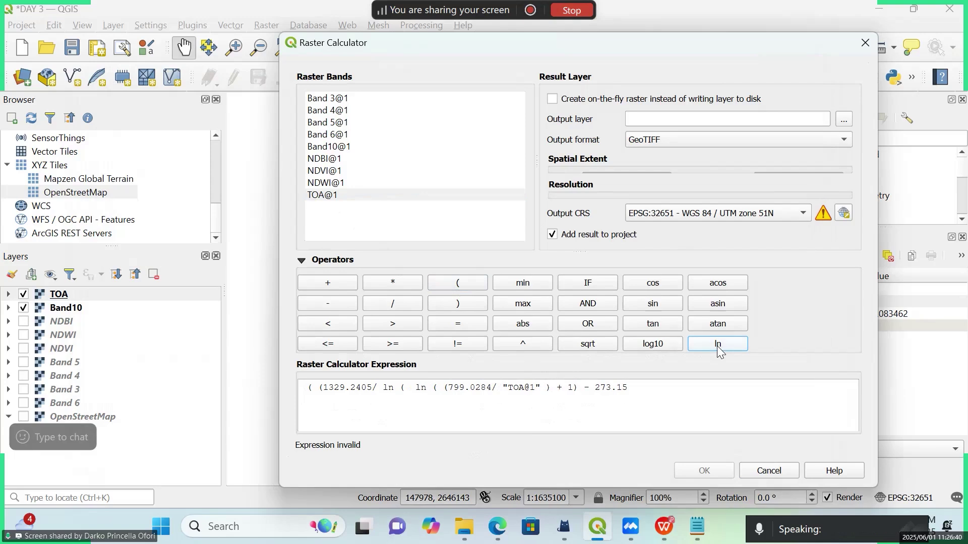
- Remove the duplicate ln and its parenthesis from the expression, leaving a single ln before the 799.0284 term
left_click(432, 388)
key("BackSpace")
key("BackSpace")
key("BackSpace")
key("BackSpace")
key("BackSpace")
key("BackSpace")
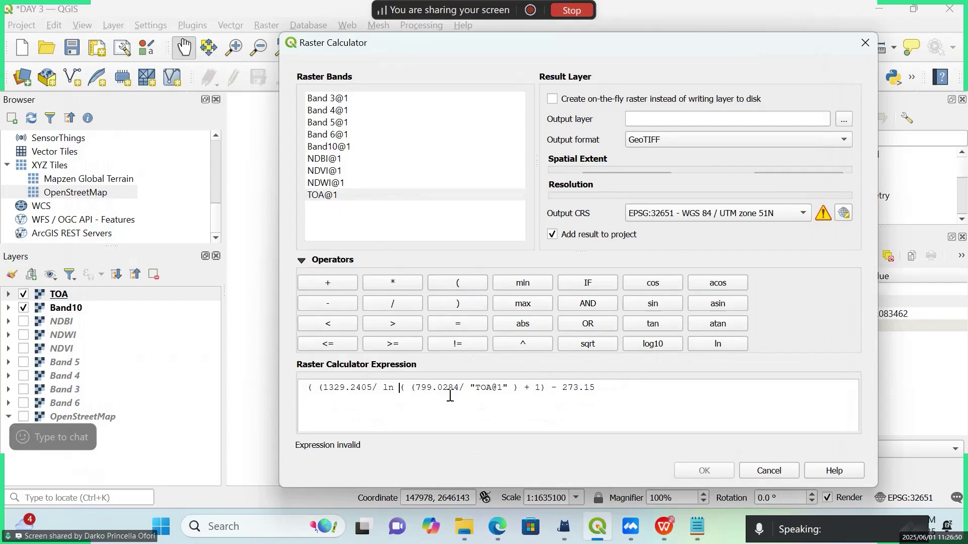
- Delete the extra opening parenthesis before (1329.2405 at the start of the expression
left_click(313, 388)
key("Delete")
key("Delete")
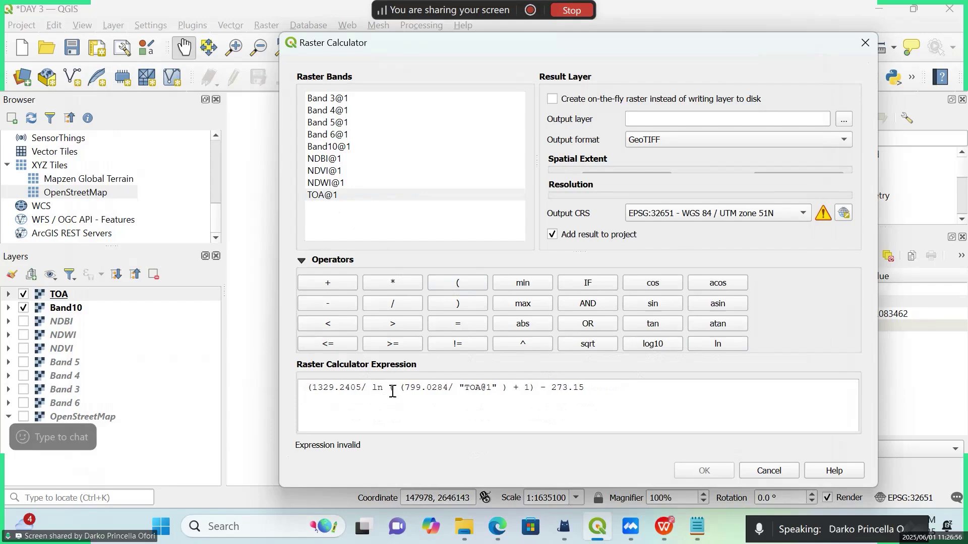
left_click(540, 389)
key("BackSpace")
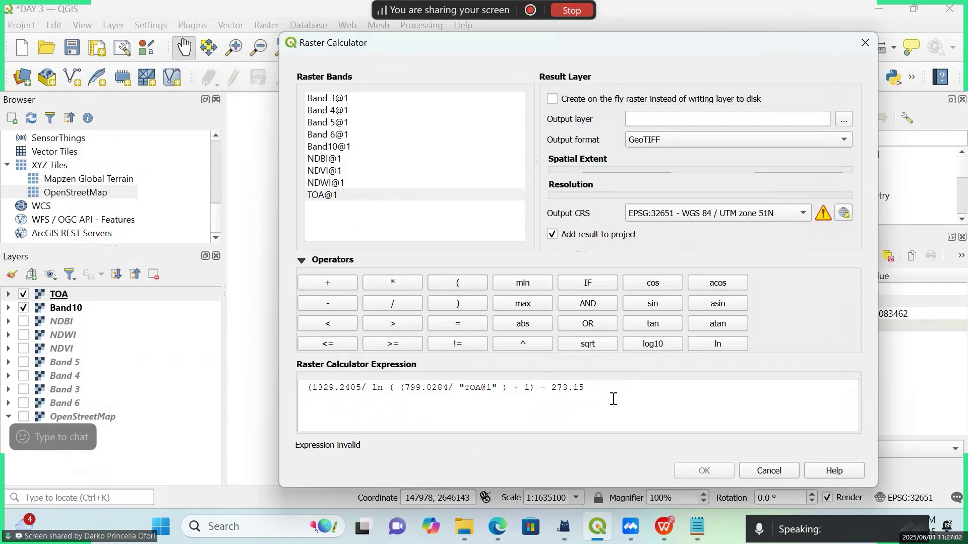
- Check the brightness temperature formula in the Notepad calculation notes and close the find bar there
left_click(697, 526)
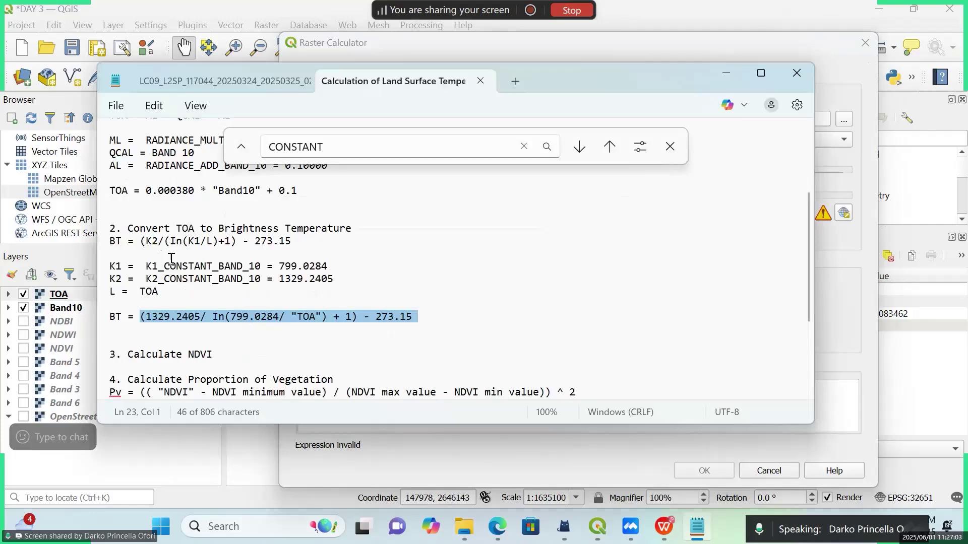
left_click(355, 246)
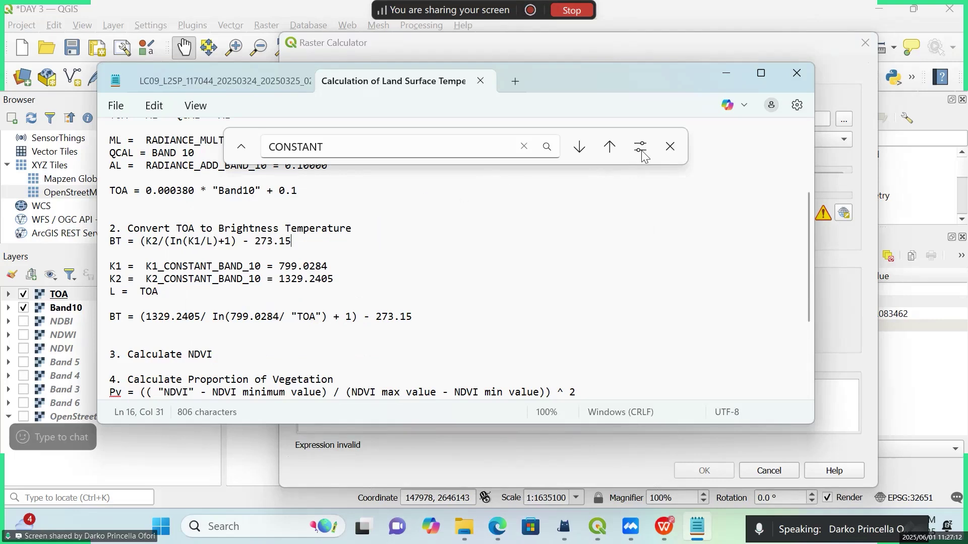
left_click(670, 147)
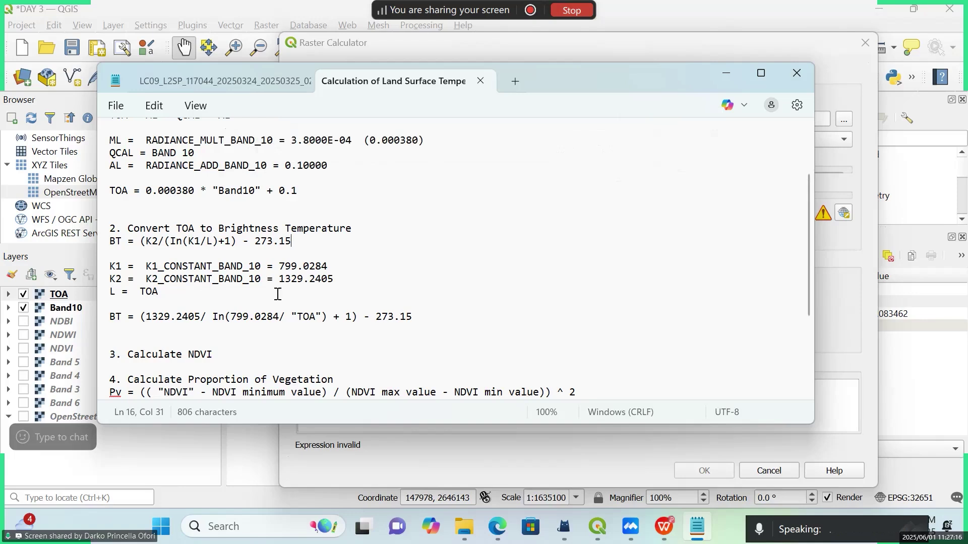
left_click(727, 74)
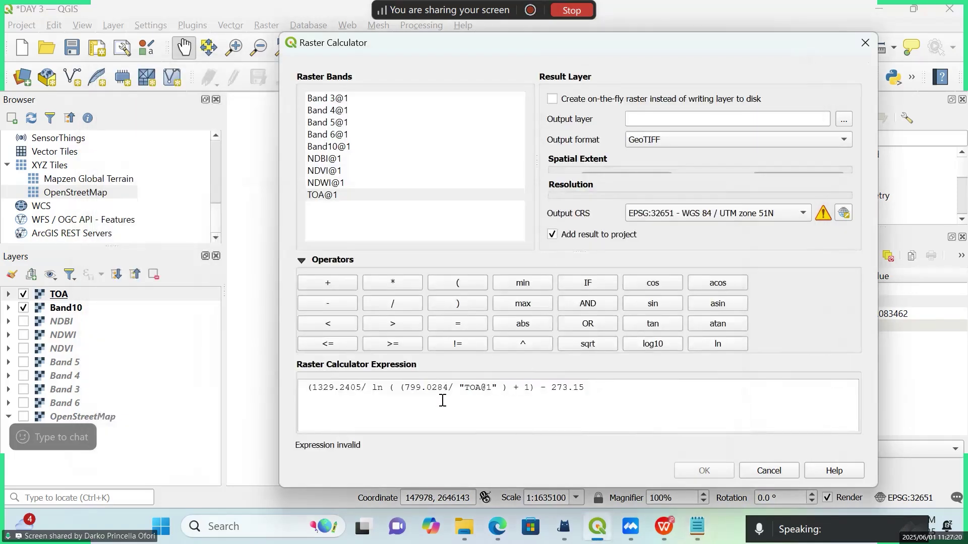
- Delete everything after (1329.2405 in the raster calculator expression and add a division operator
left_click(393, 387, "shift")
left_click(375, 387, "shift")
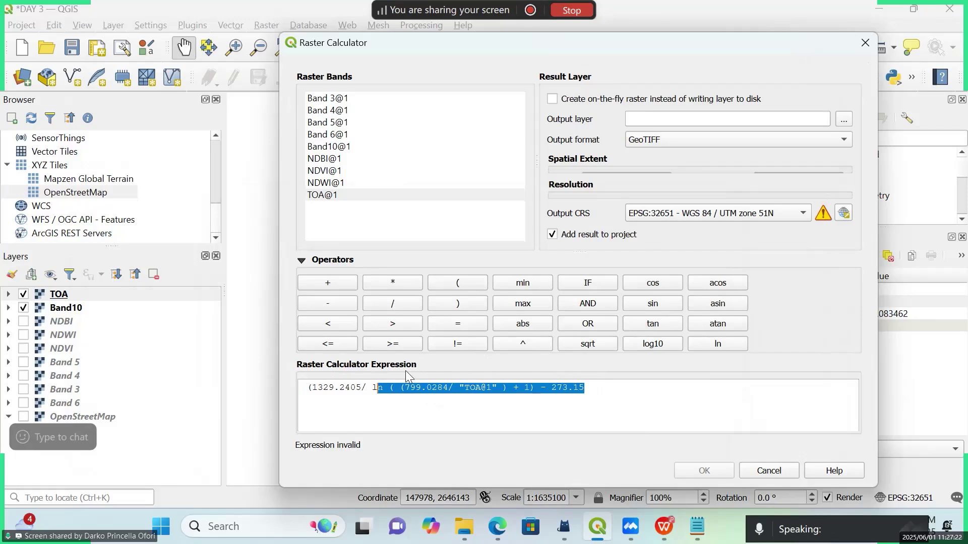
key("BackSpace")
key("BackSpace")
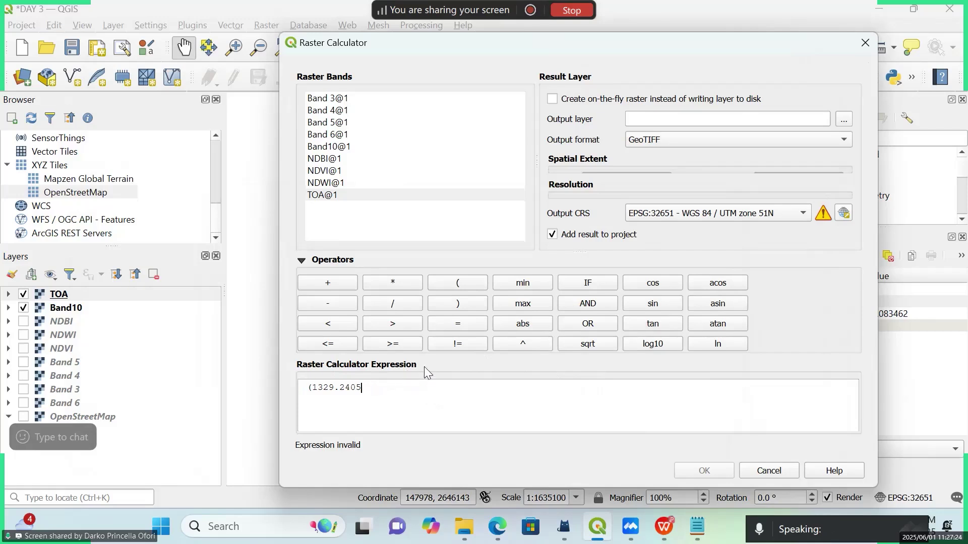
left_click(406, 307)
- Following the formula in the Notepad notes, append ln (799.0284 to the expression with a single opening parenthesis
mouse_move(698, 527)
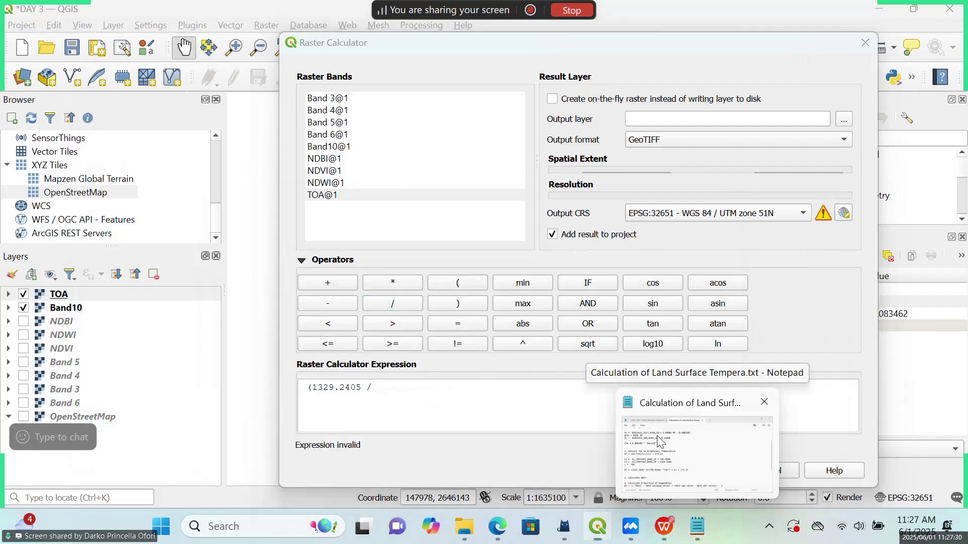
left_click(695, 457)
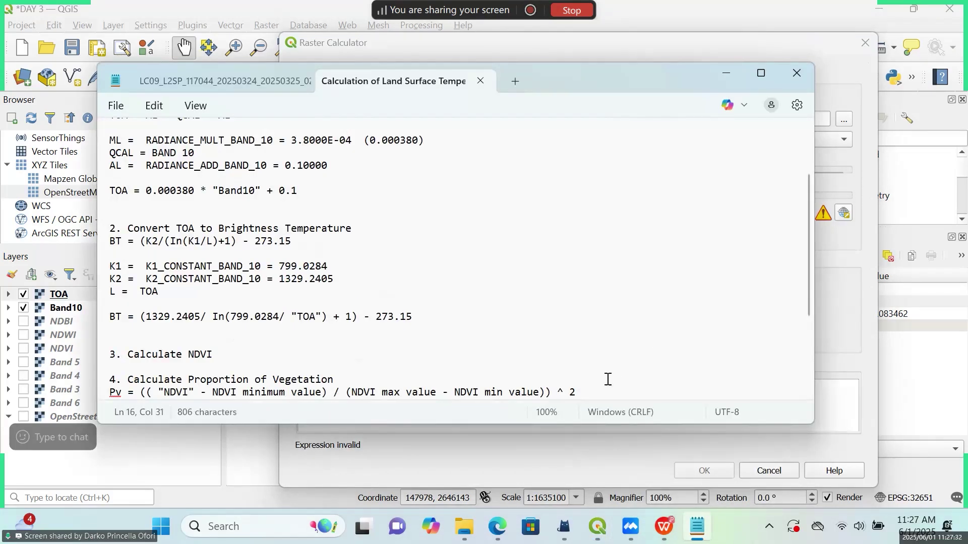
left_click(730, 81)
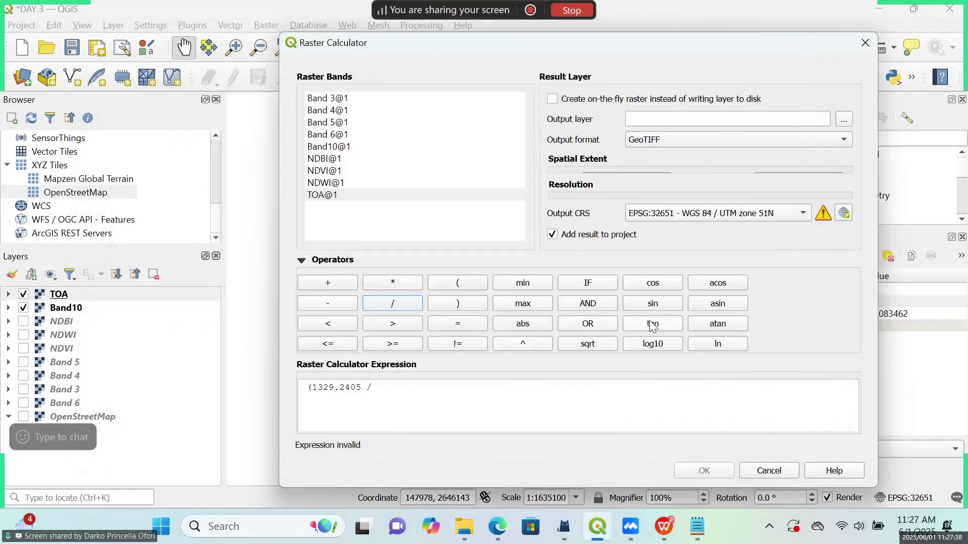
left_click(726, 341)
left_click(726, 342)
key("BackSpace")
key("BackSpace")
key("BackSpace")
type("799.0284")
- Compare the Band 10 thermal constants in the Landsat metadata file with the brightness temperature formula in the Notepad notes
left_click(697, 526)
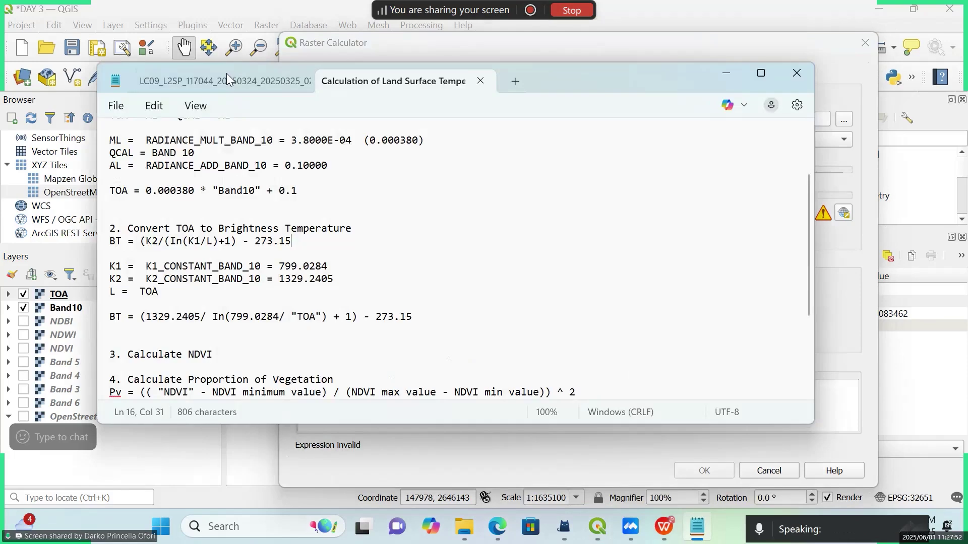
left_click(227, 80)
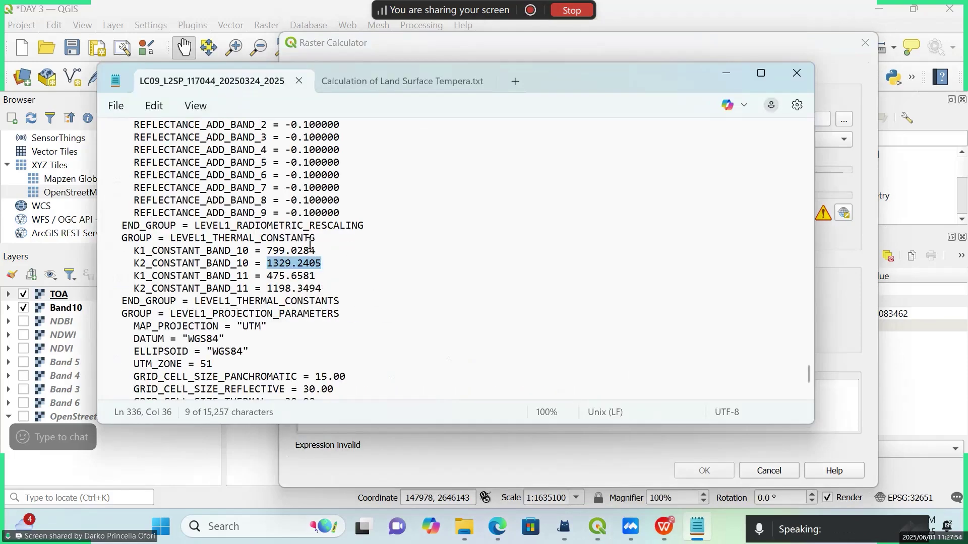
left_click(729, 74)
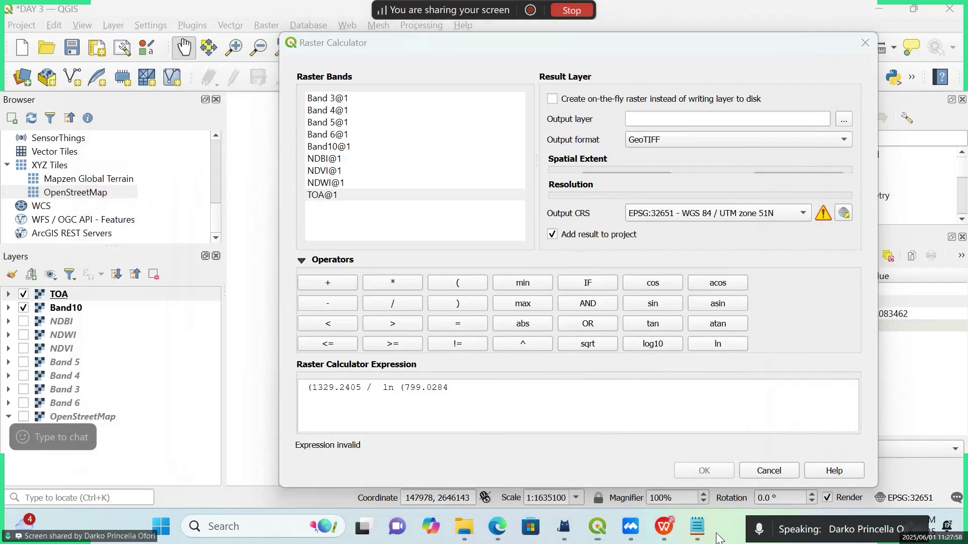
left_click(697, 527)
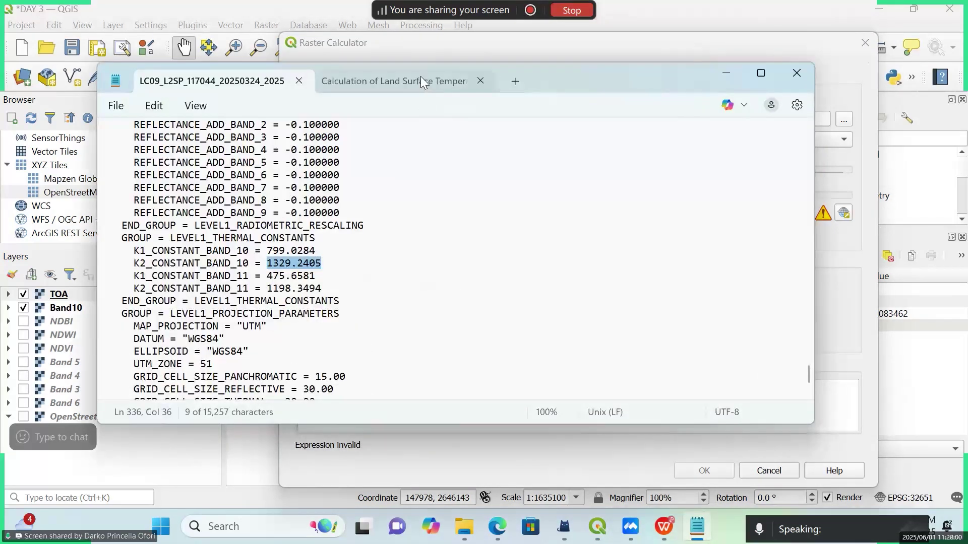
left_click(420, 78)
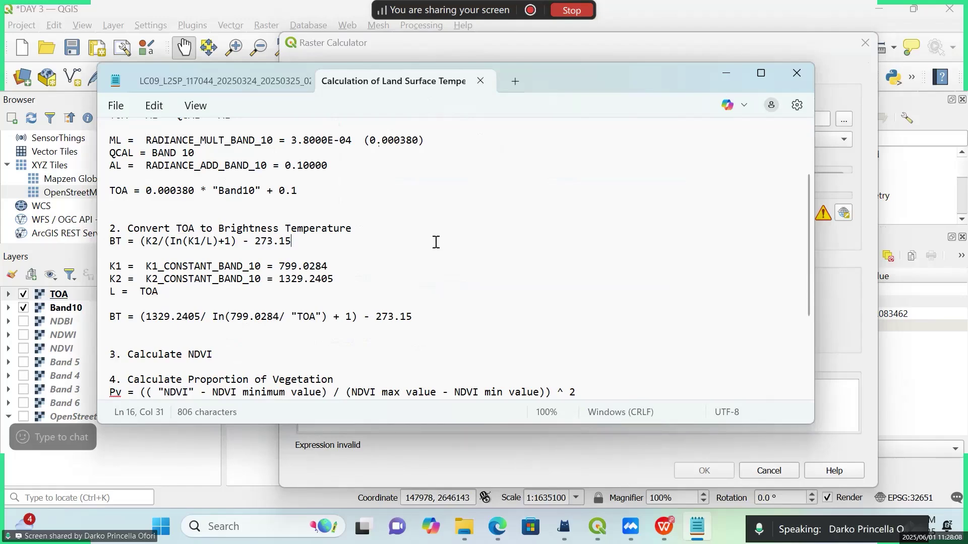
left_click(719, 67)
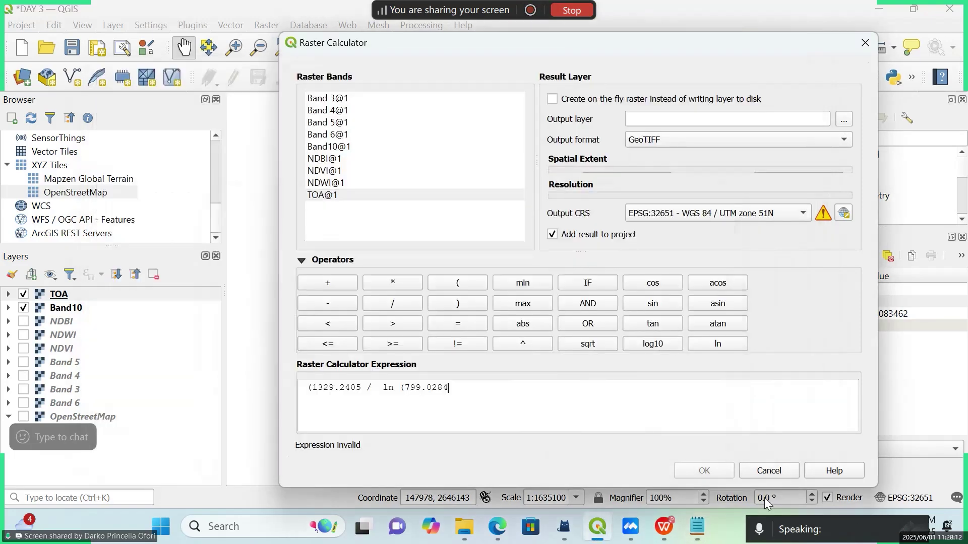
left_click(690, 527)
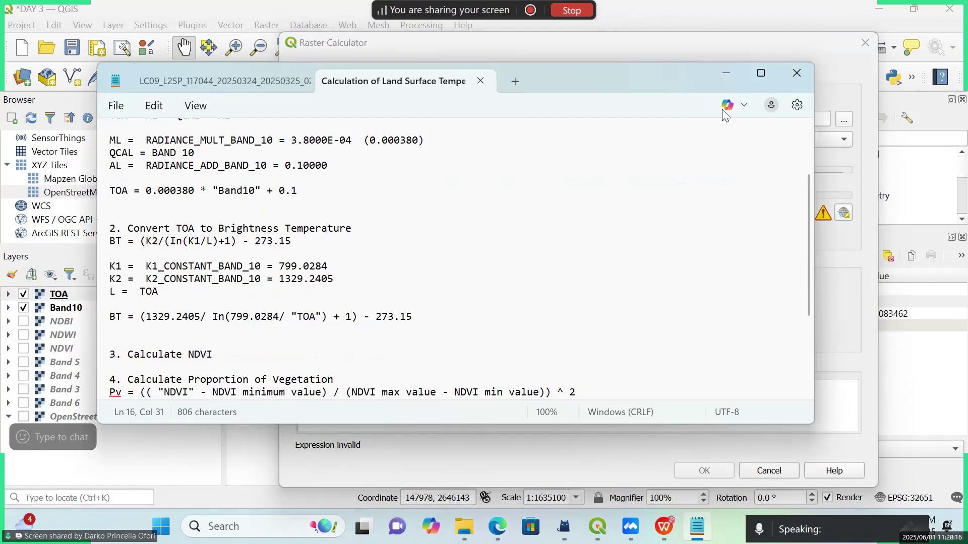
left_click(721, 74)
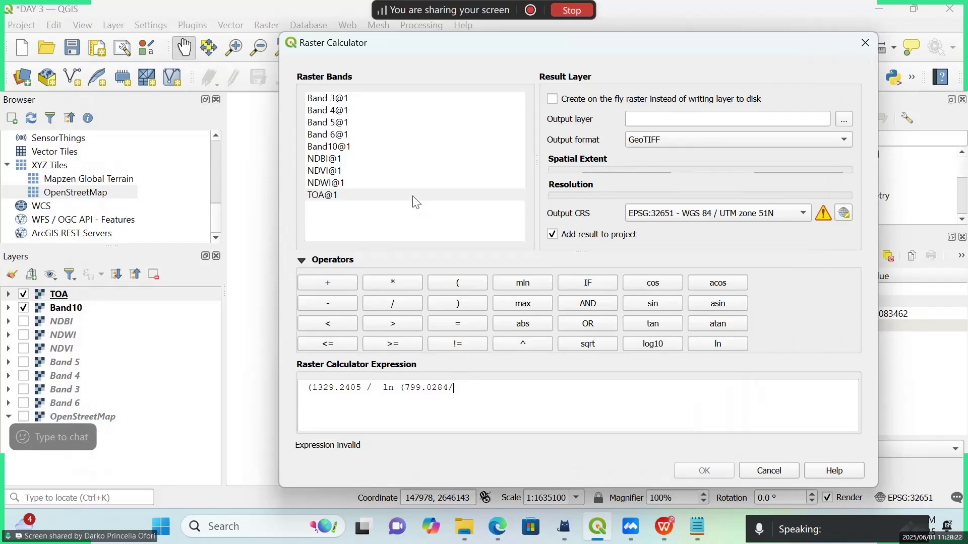
- Complete the expression after the 799.0284 division with "TOA@1" ) +1 ) - 273.15
double_click(348, 196)
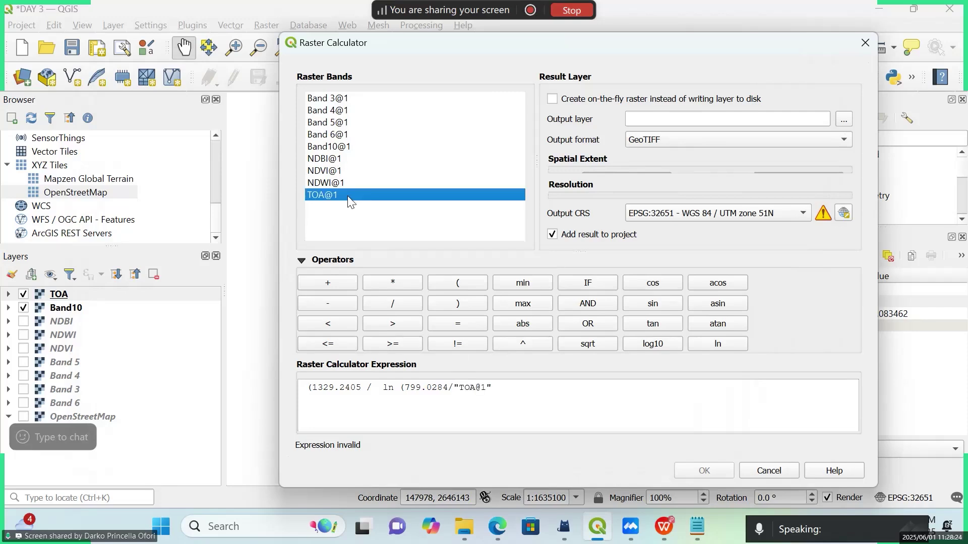
left_click(474, 305)
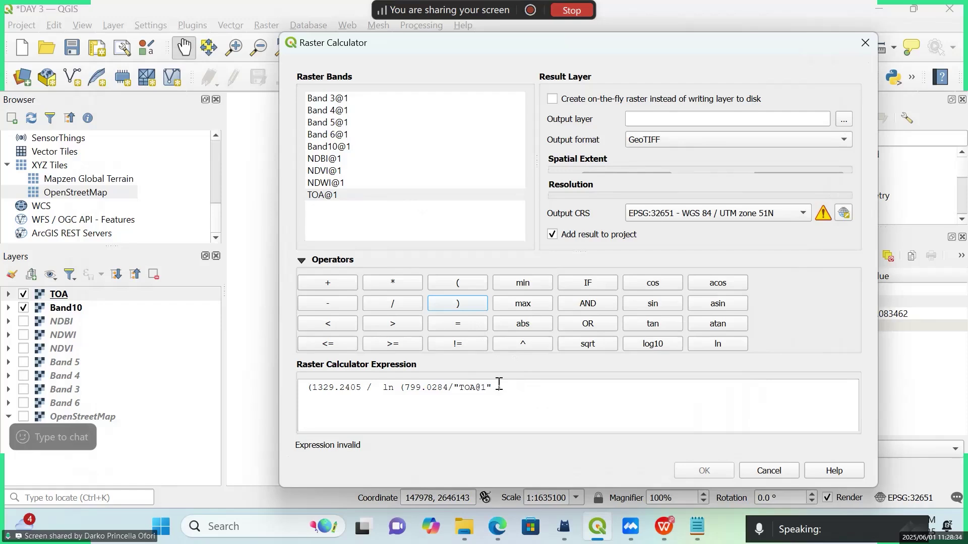
type(") +1")
type(") - 273")
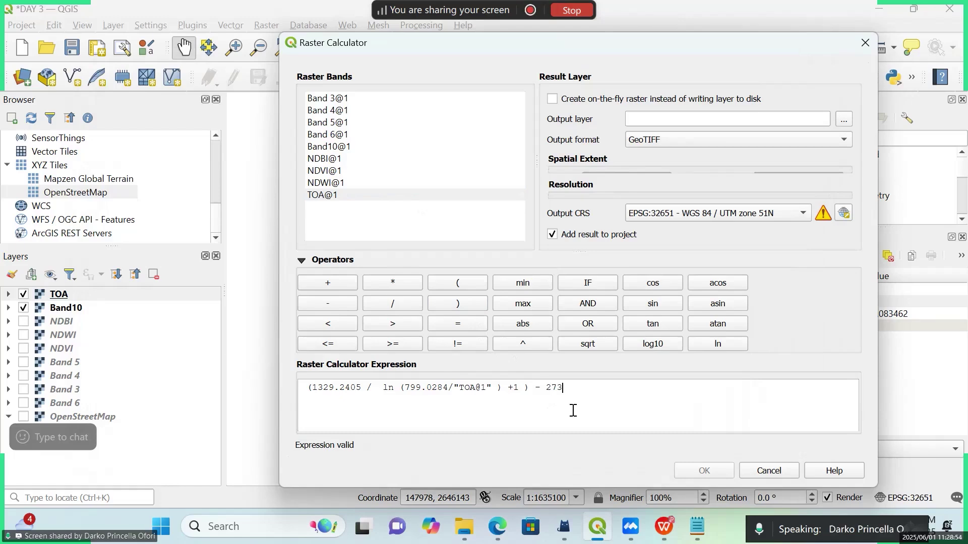
type(".15")
- Save the output as BT in the DAY 3 folder with the project CRS EPSG:32651 and run the calculation
left_click(844, 120)
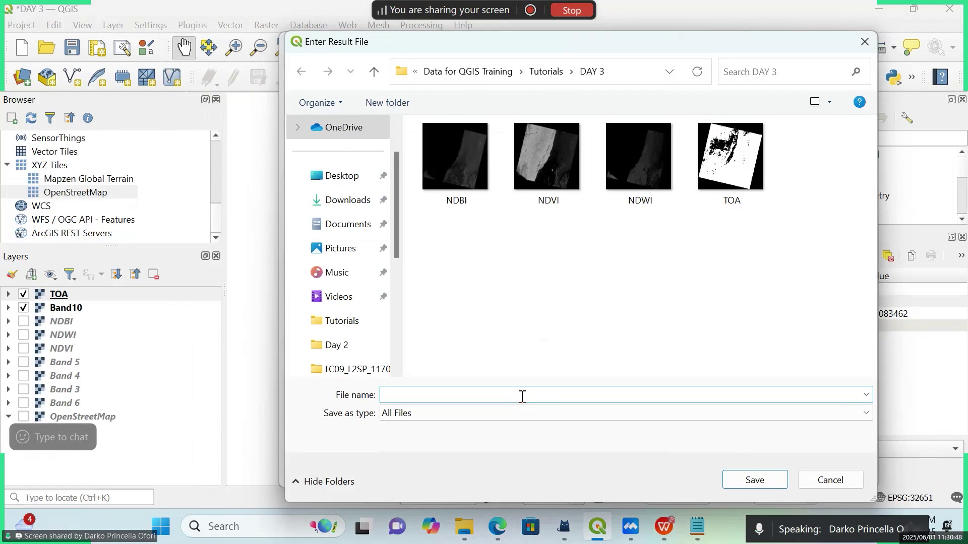
type("BT")
left_click(759, 481)
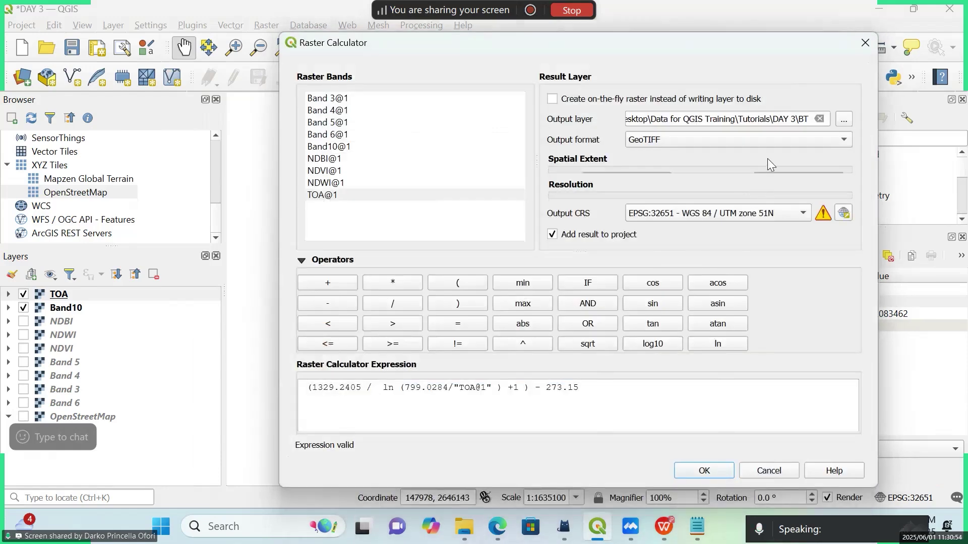
left_click(772, 214)
left_click(751, 226)
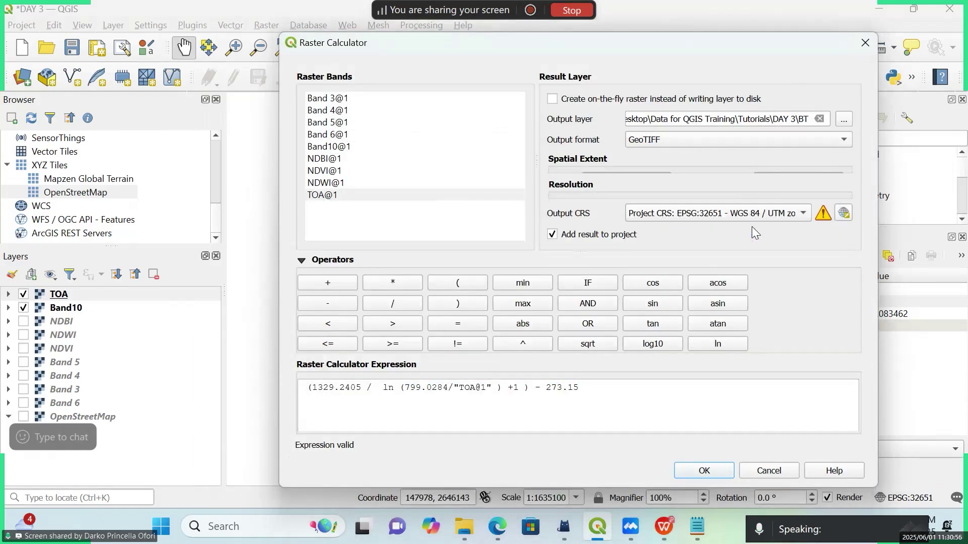
left_click(711, 467)
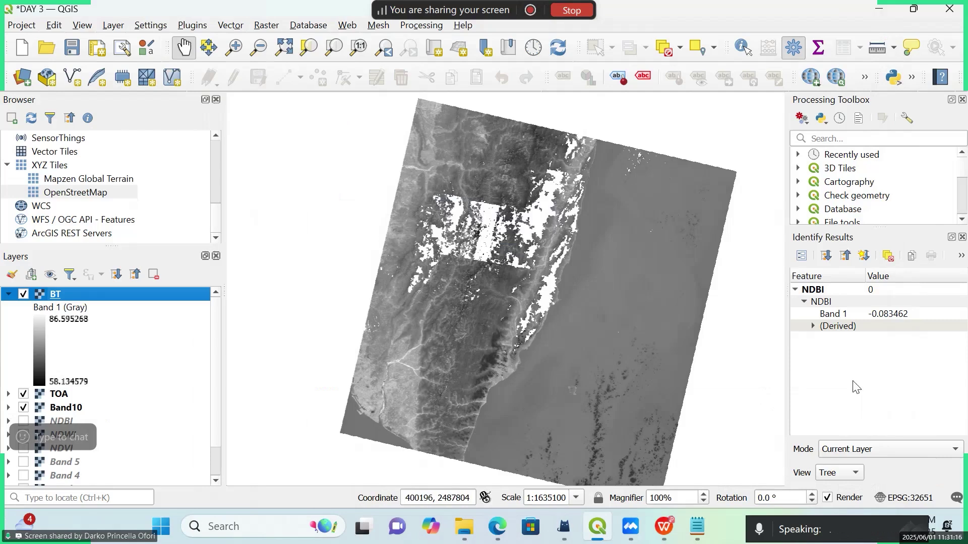
- Collapse the BT layer's legend, then expand the NDVI layer's legend and make NDVI visible
left_click(9, 295)
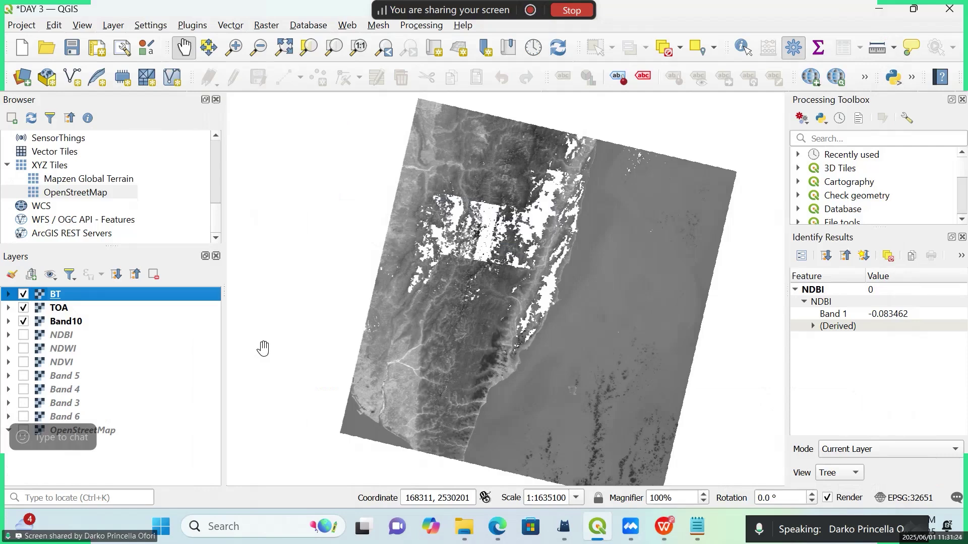
left_click(9, 362)
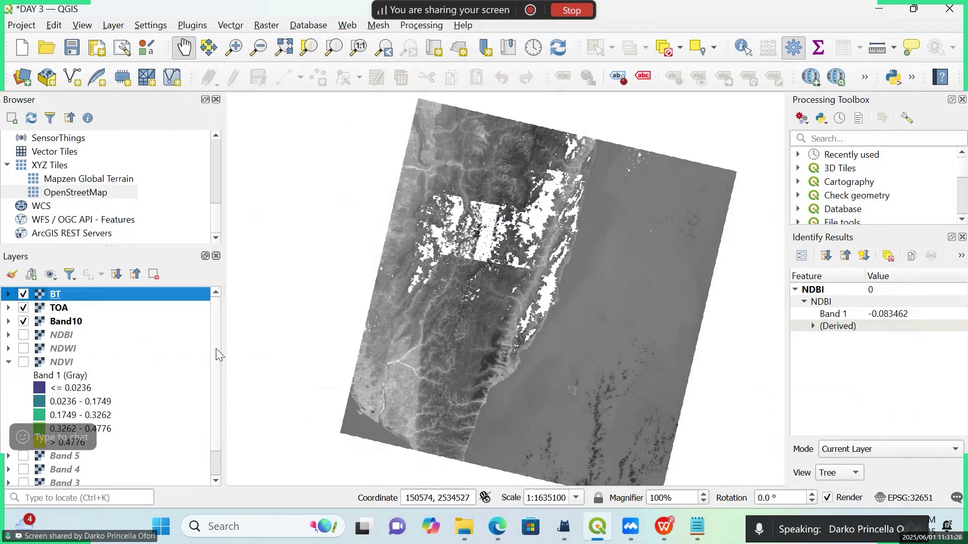
scroll(220, 366, "down", 1)
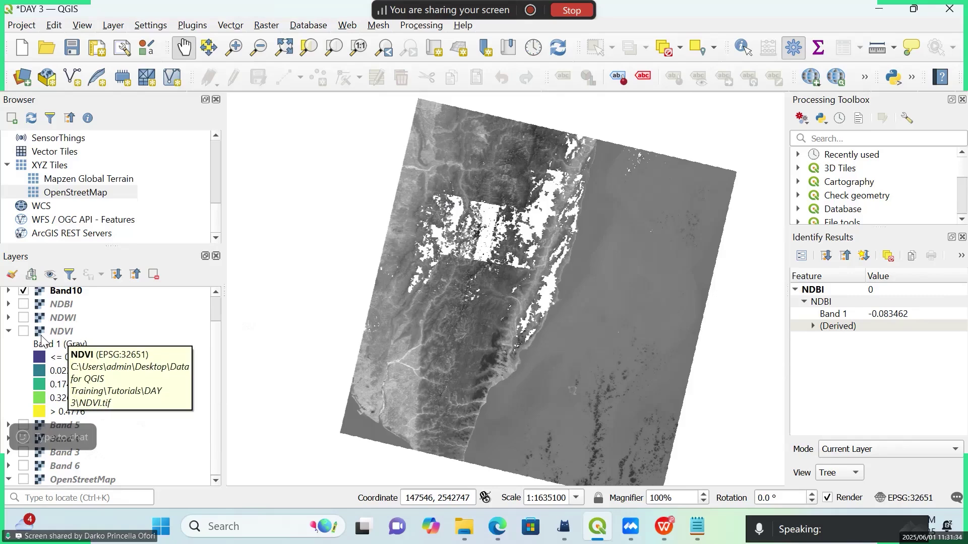
left_click(24, 331)
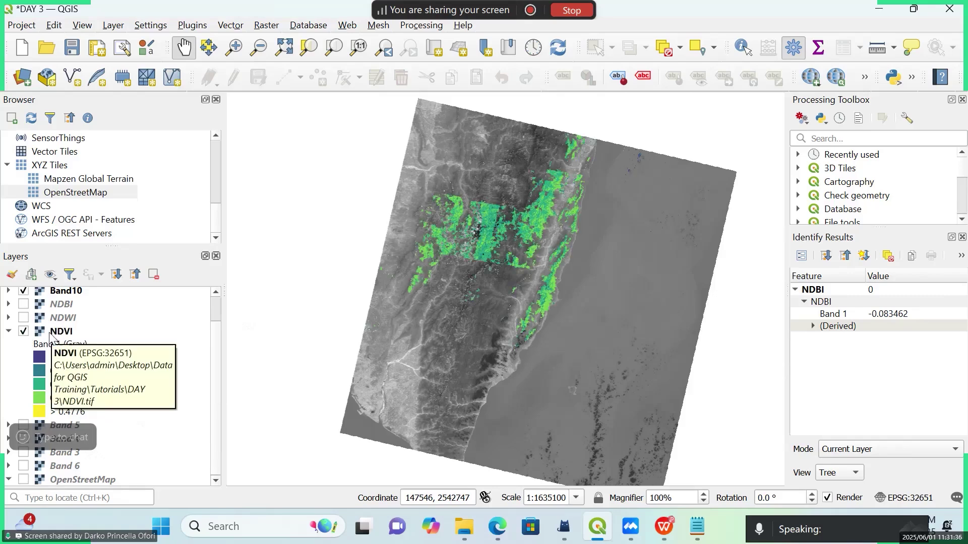
- Change the NDVI layer's symbology render type to Singleband gray and apply it
right_click(50, 332)
left_click(93, 364)
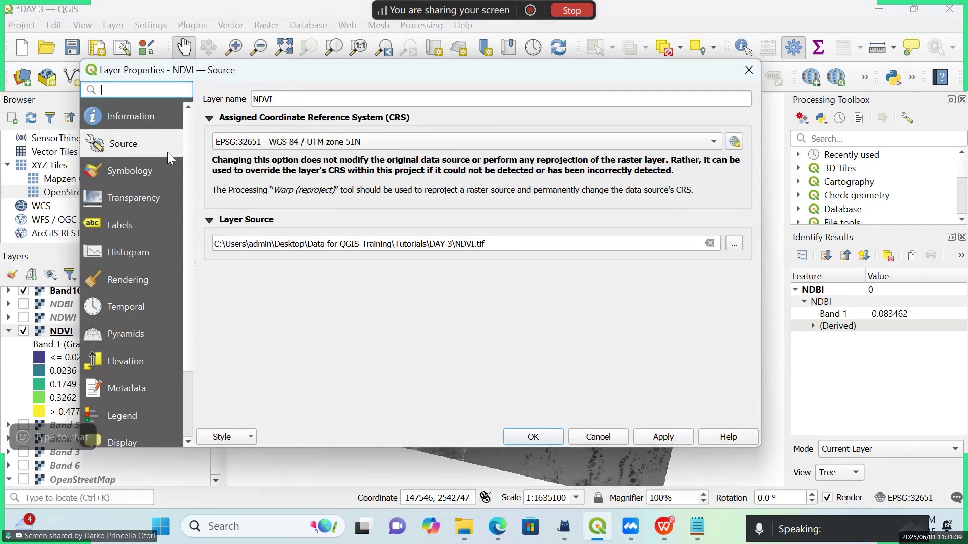
left_click(158, 162)
left_click(296, 115)
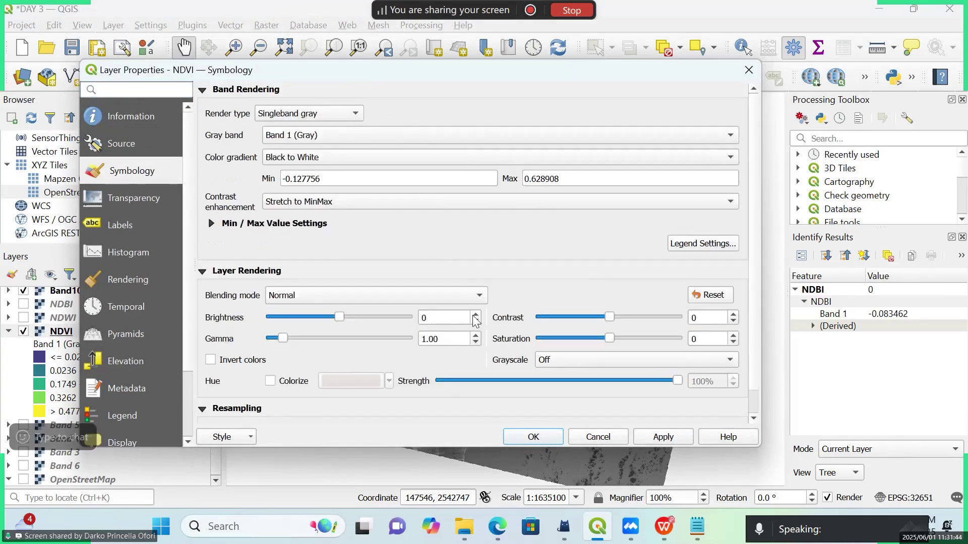
left_click(533, 437)
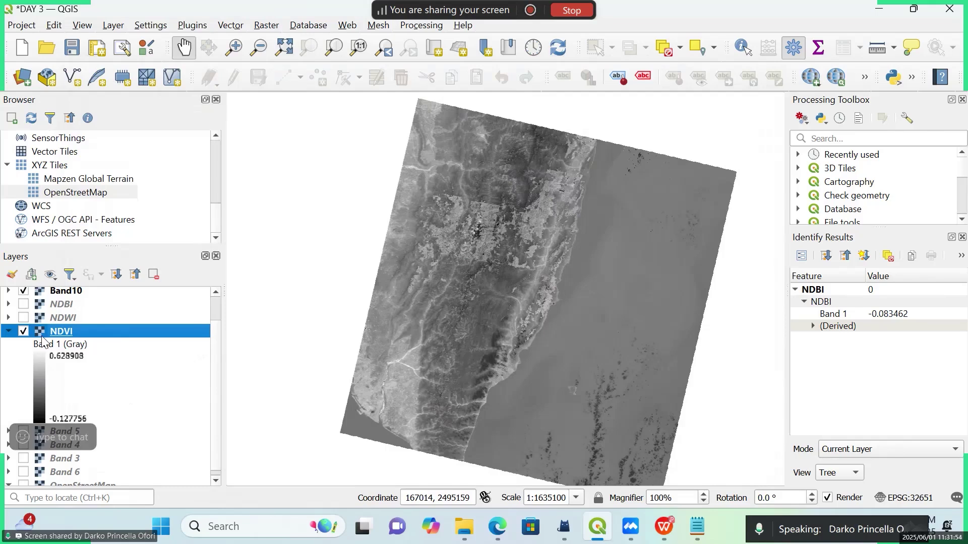
- Review the NDVI layer's render type options, keep Singleband gray, and select the NDWI layer
right_click(58, 337)
left_click(100, 347)
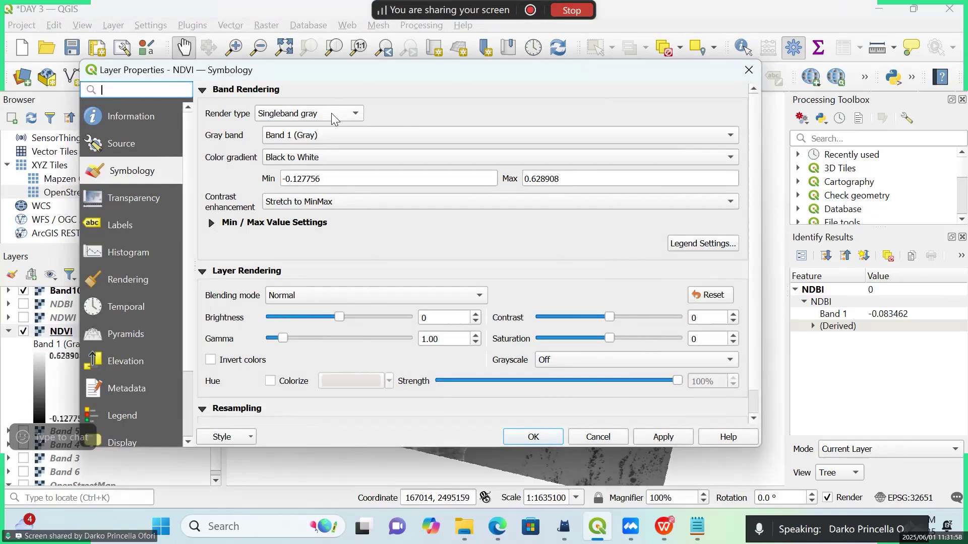
left_click(331, 116)
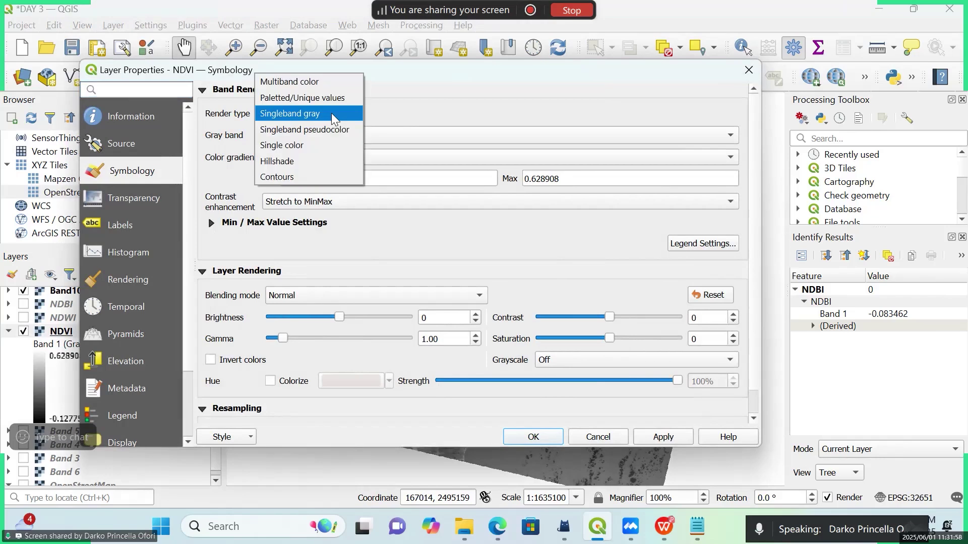
left_click(332, 117)
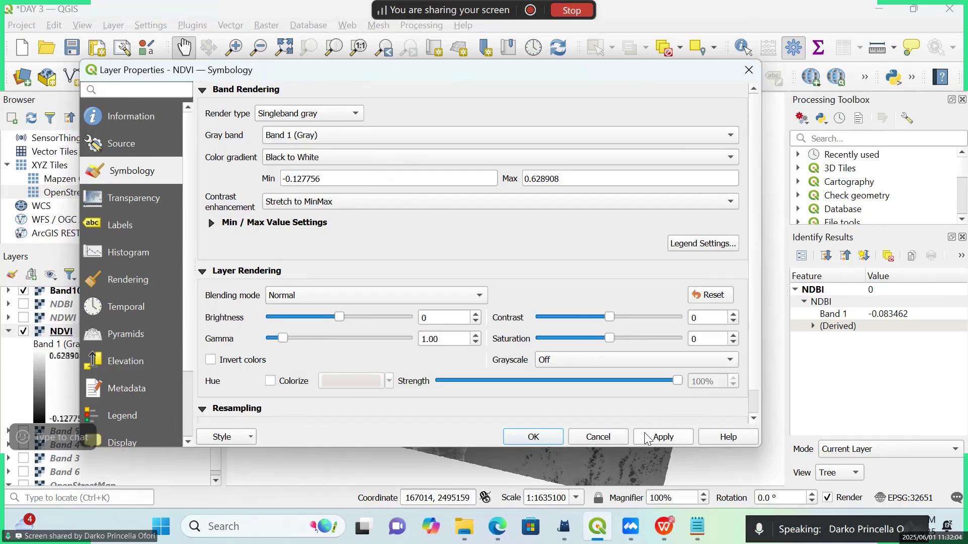
left_click(547, 435)
left_click(69, 324)
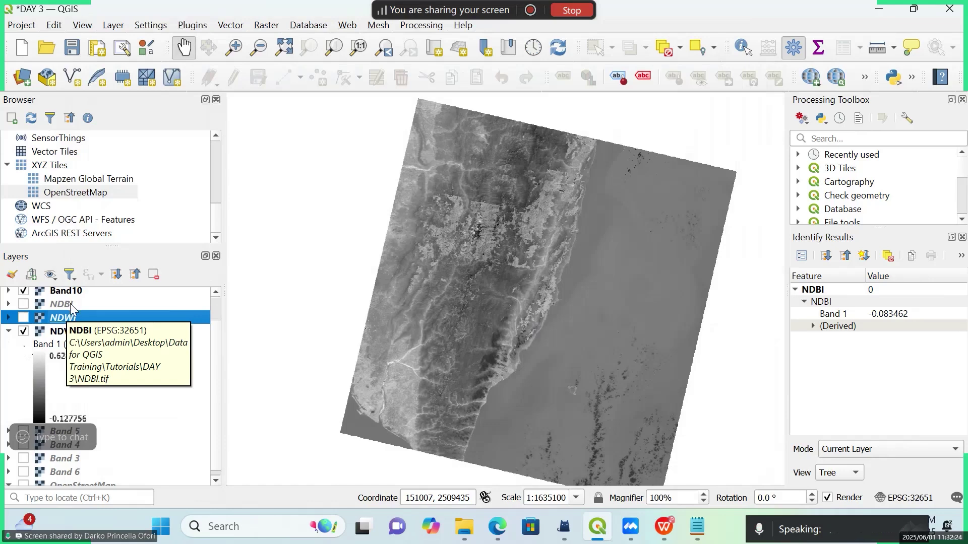
- Remove the NDBI and NDWI layers from the project
left_click(71, 303, "ctrl")
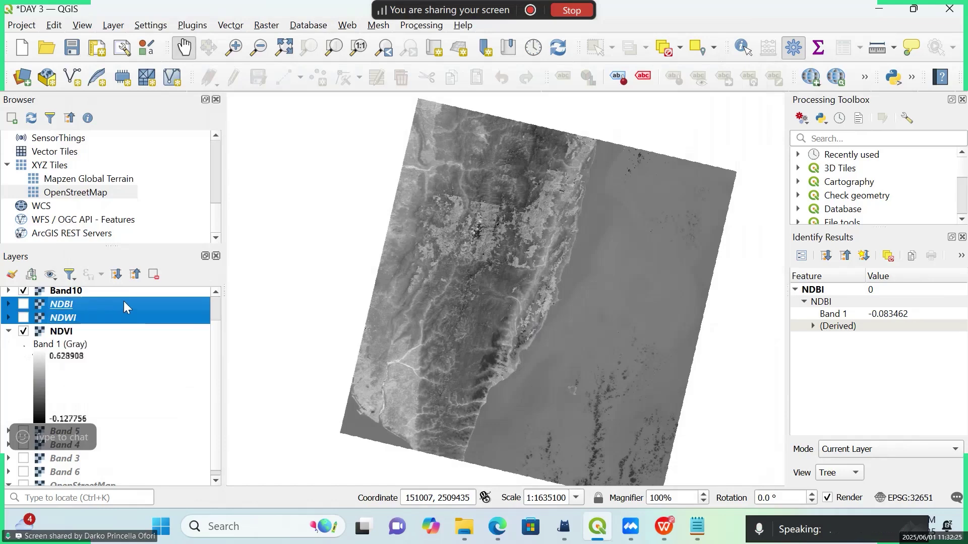
left_click(156, 275)
left_click(470, 282)
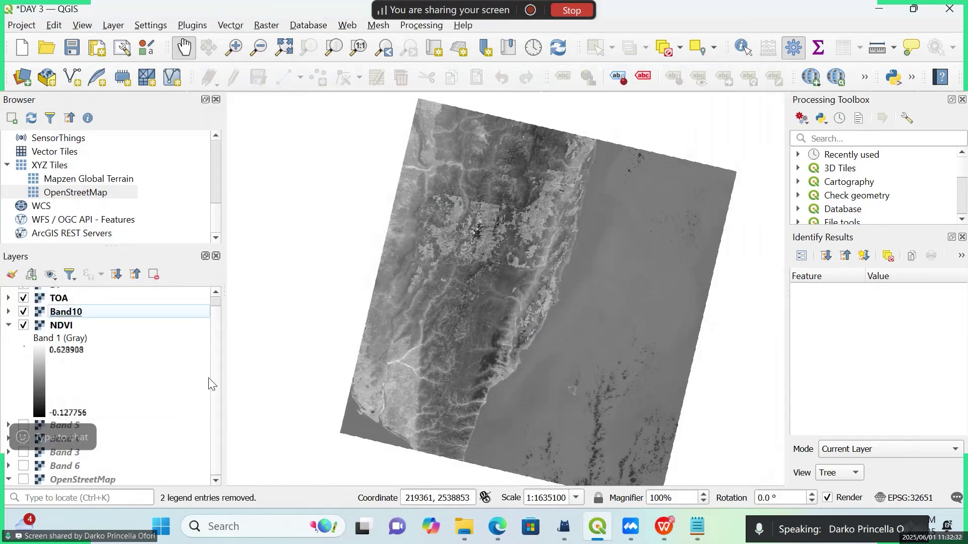
- Review the render type options in the NDVI layer's symbology and keep Singleband gray
left_click(72, 326)
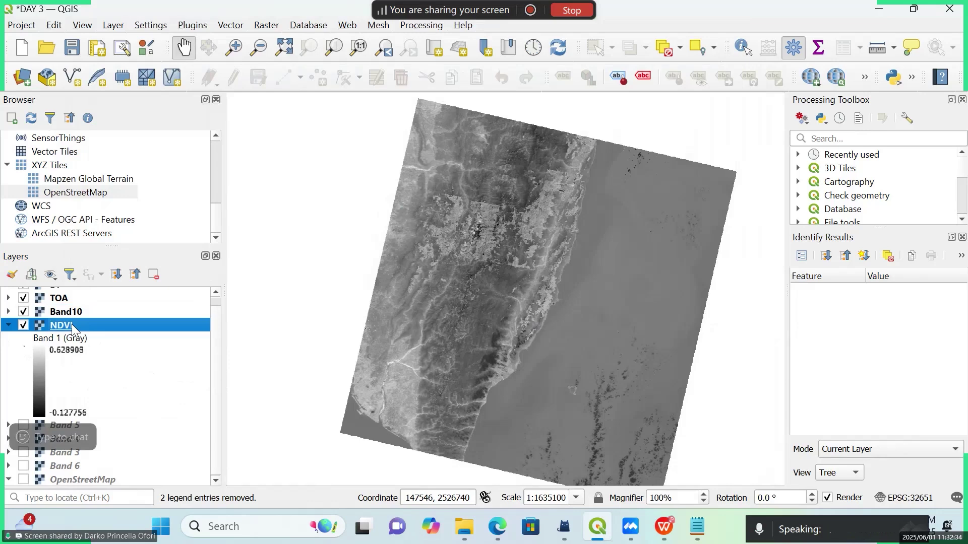
right_click(72, 325)
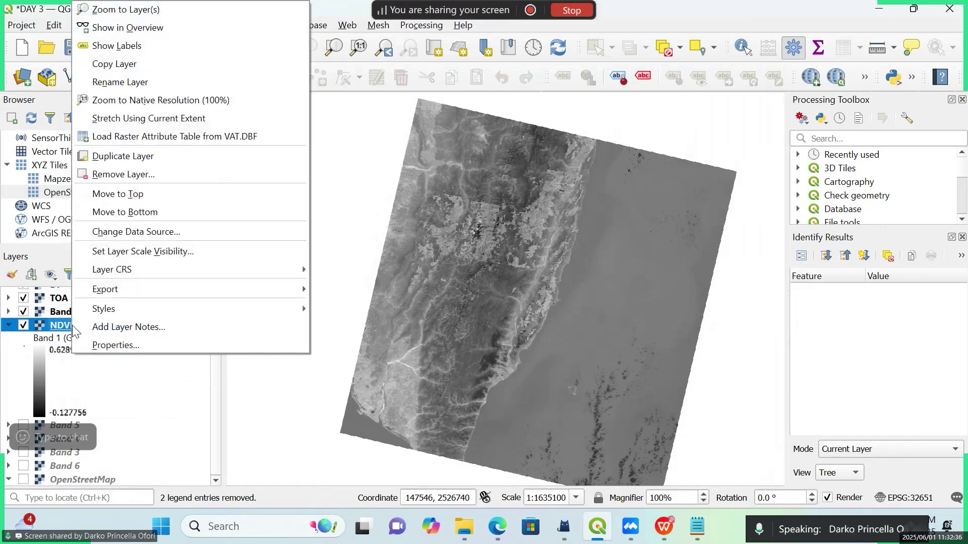
left_click(107, 348)
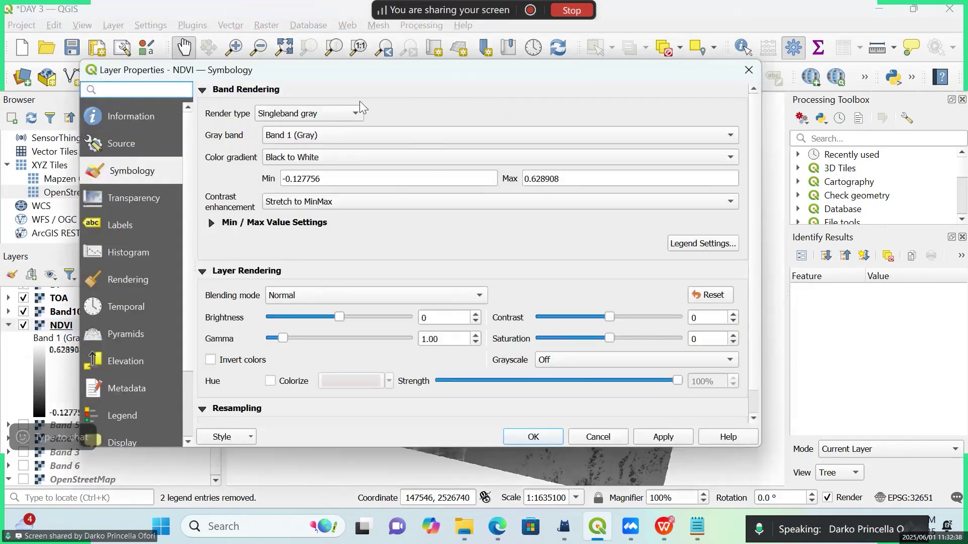
left_click(355, 115)
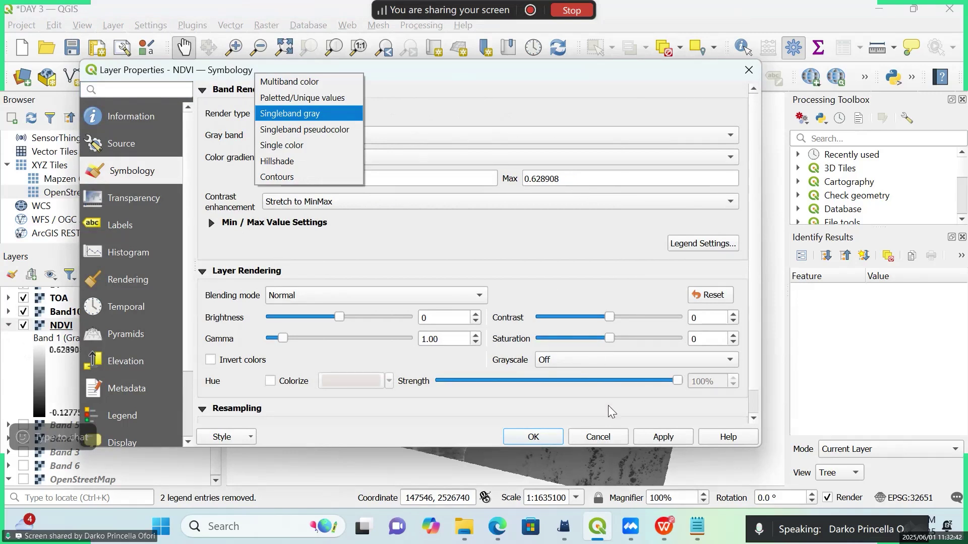
left_click(536, 436)
key("Return")
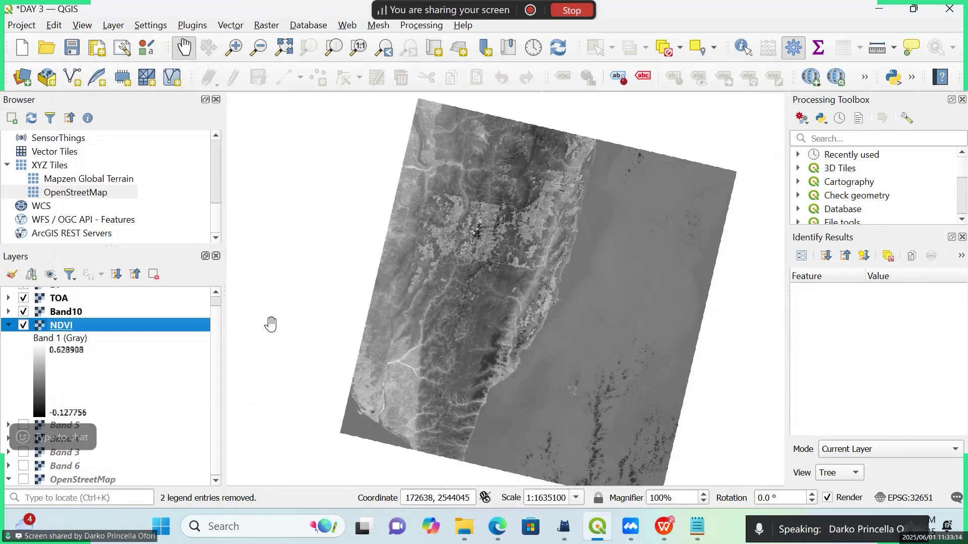
- Open the Raster Calculator and check the proportion of vegetation formula in the Notepad calculation notes
left_click(267, 28)
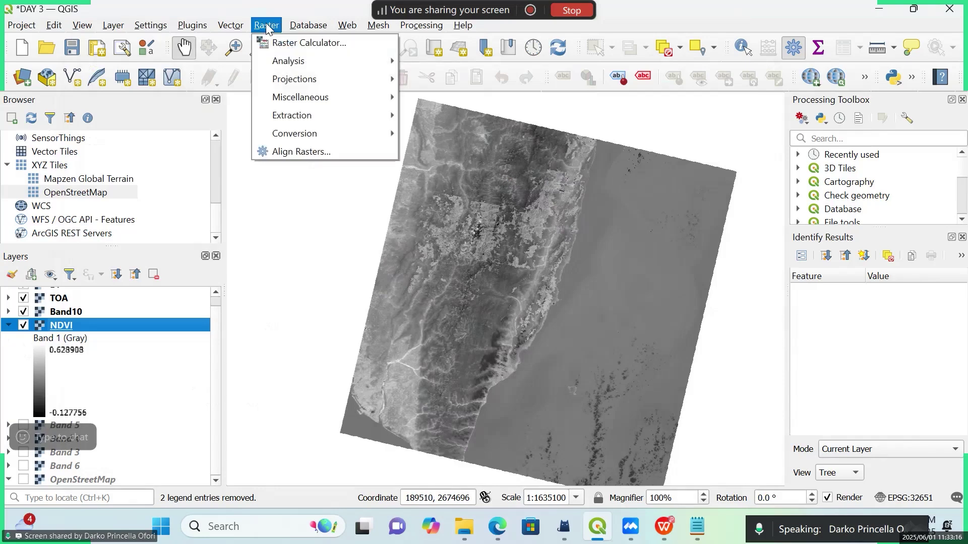
left_click(289, 44)
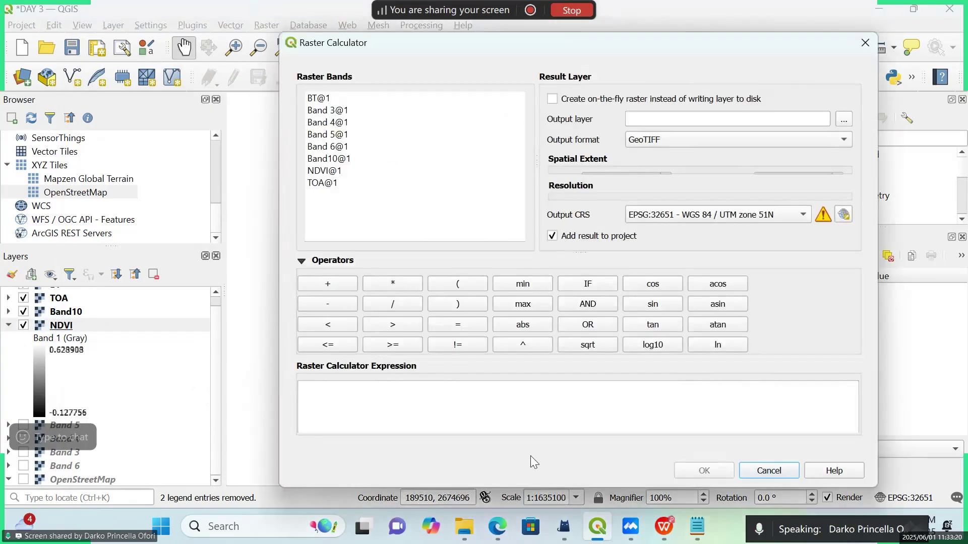
left_click(697, 526)
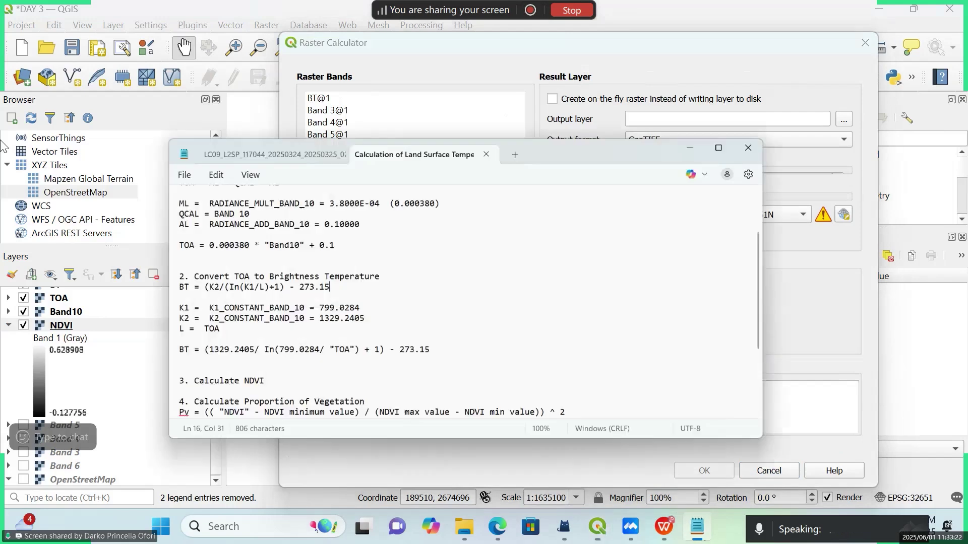
scroll(183, 307, "down", 1)
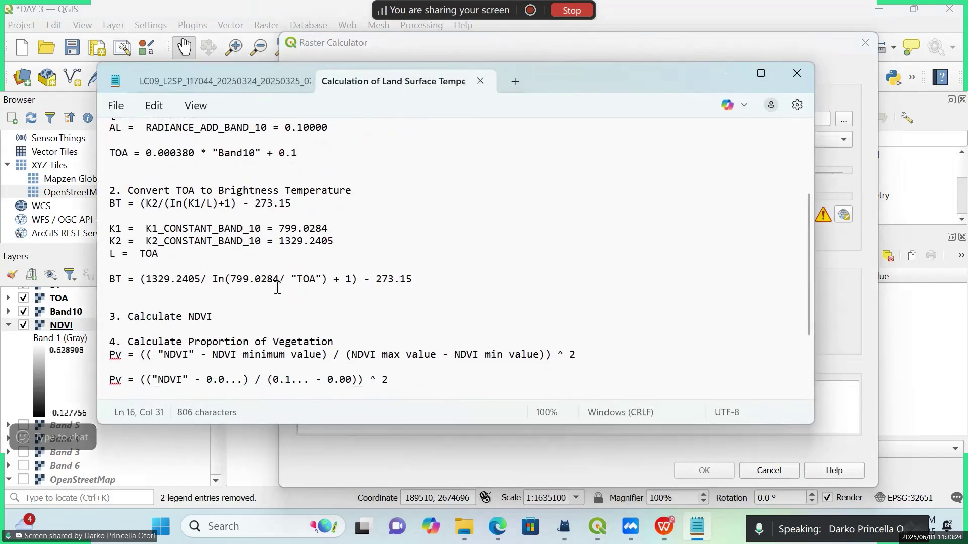
scroll(278, 287, "down", 2)
scroll(278, 287, "down", 1)
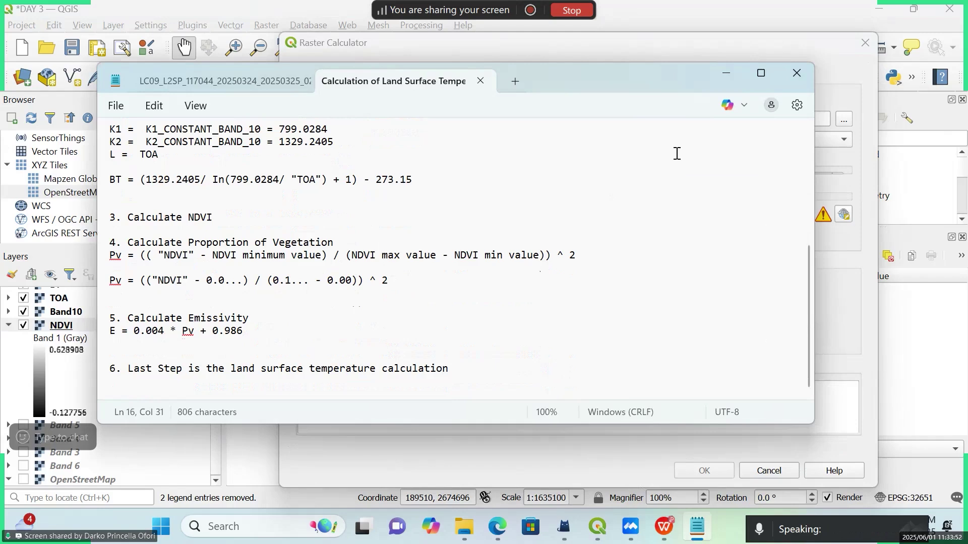
left_click(716, 73)
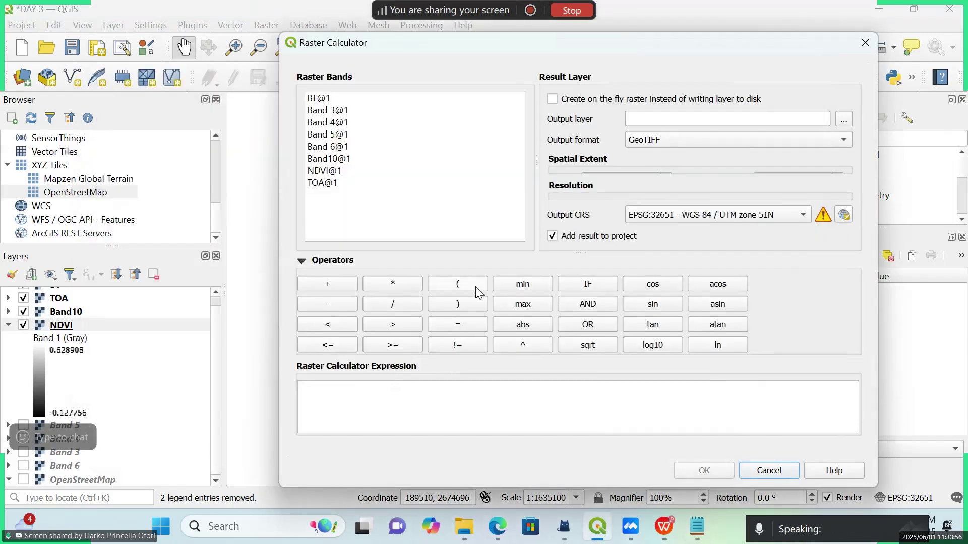
- Begin the proportion of vegetation expression with ( ( "NDVI@1" - 0.127756
left_click(457, 287)
left_click(458, 287)
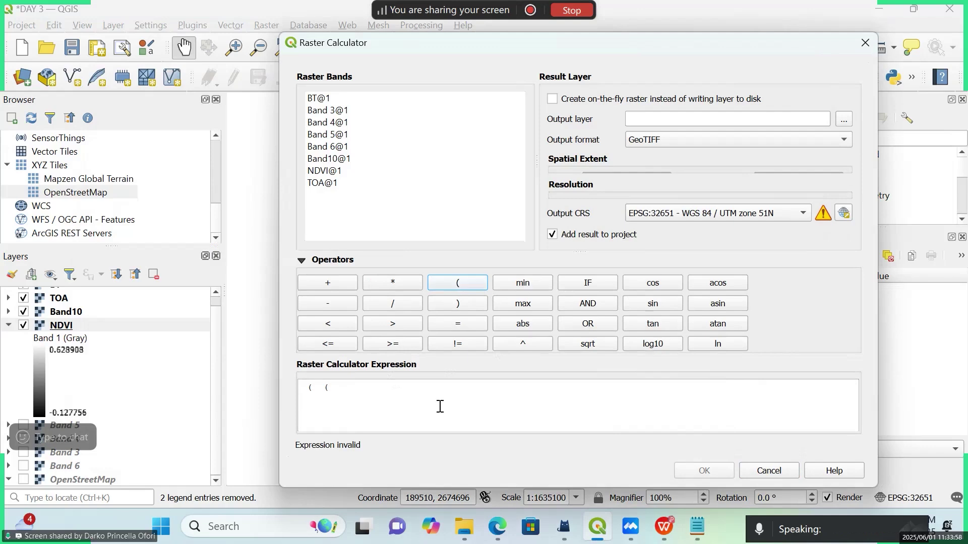
double_click(335, 171)
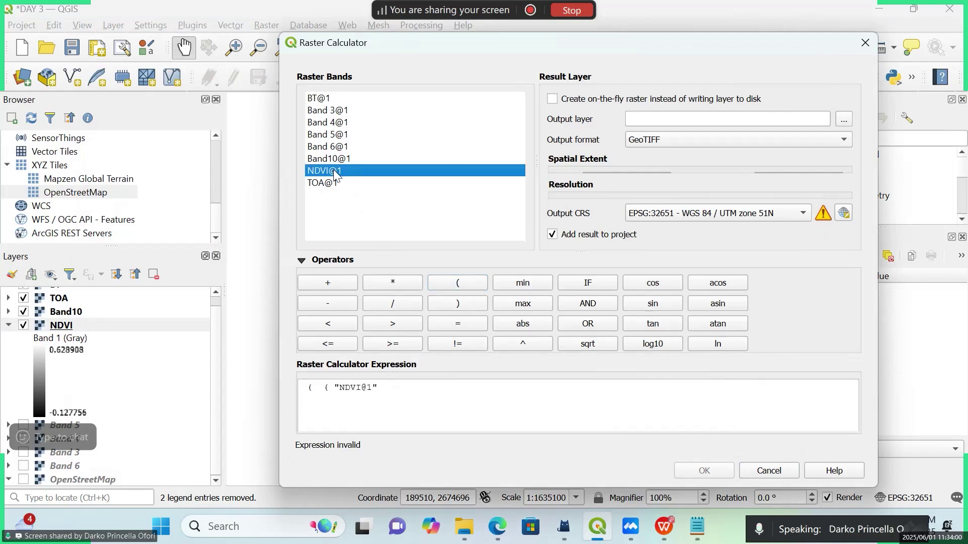
left_click(332, 307)
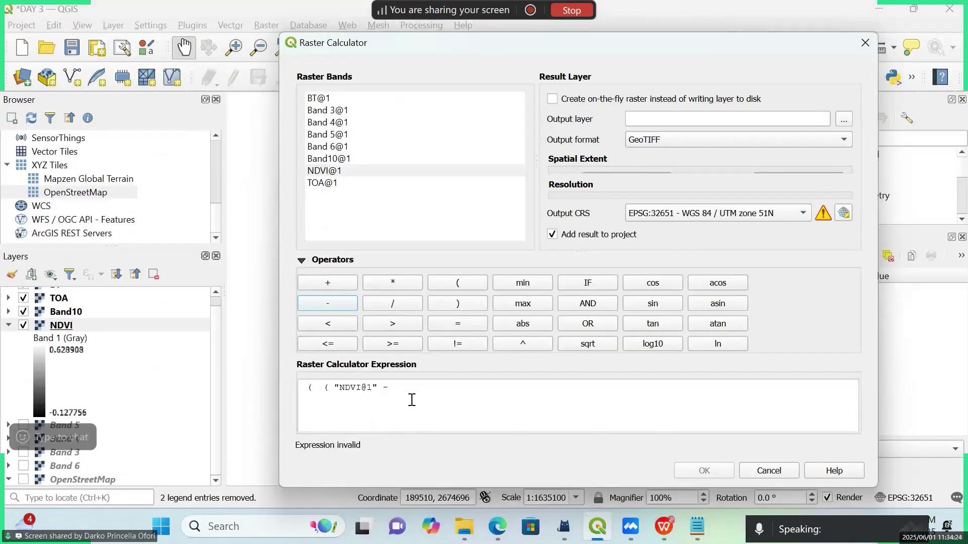
left_click(418, 393)
type("0.1277")
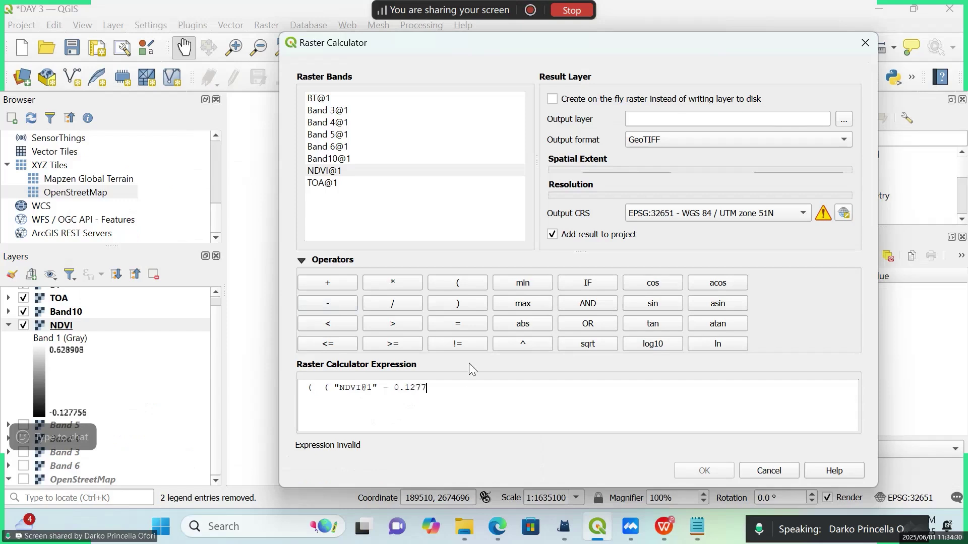
type("56")
- Close the numerator, divide it by ( 0.628908 - 0.127756), close the outer parenthesis and raise the result to ^ 2
left_click(470, 305)
left_click(397, 307)
left_click(456, 286)
type("0.628908 - 0.12")
type("7756)")
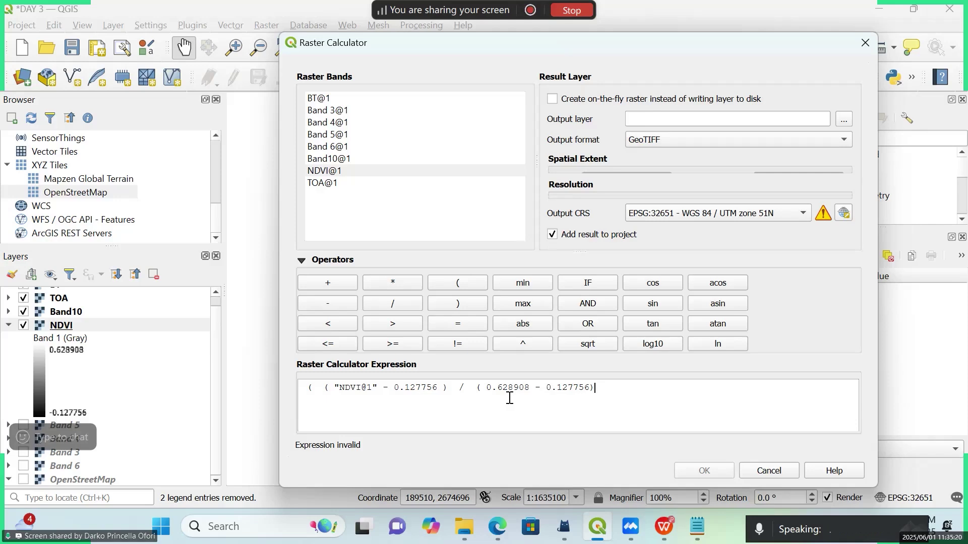
type(")")
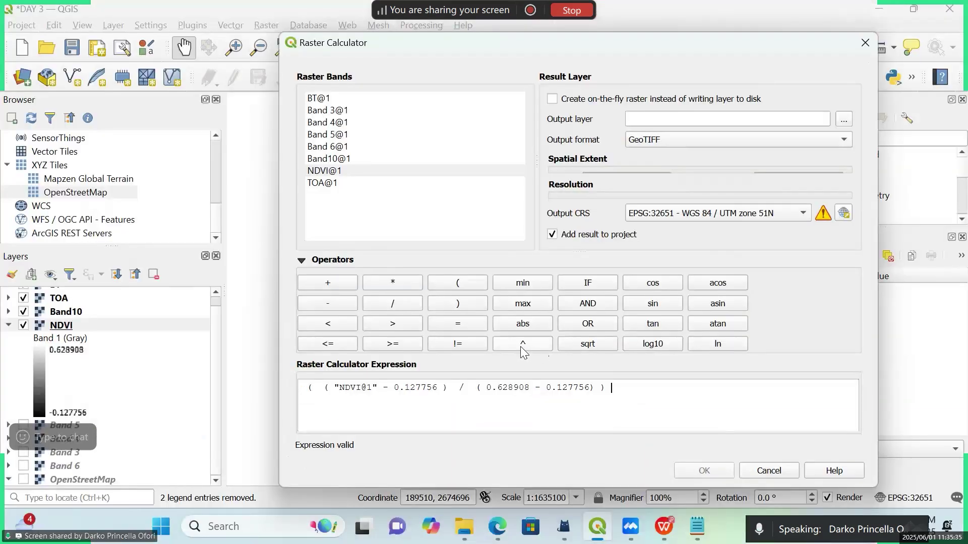
left_click(521, 345)
type("2")
- Save the output as PV in the DAY 3 folder with the project CRS EPSG:32651 and run the calculation
left_click(843, 120)
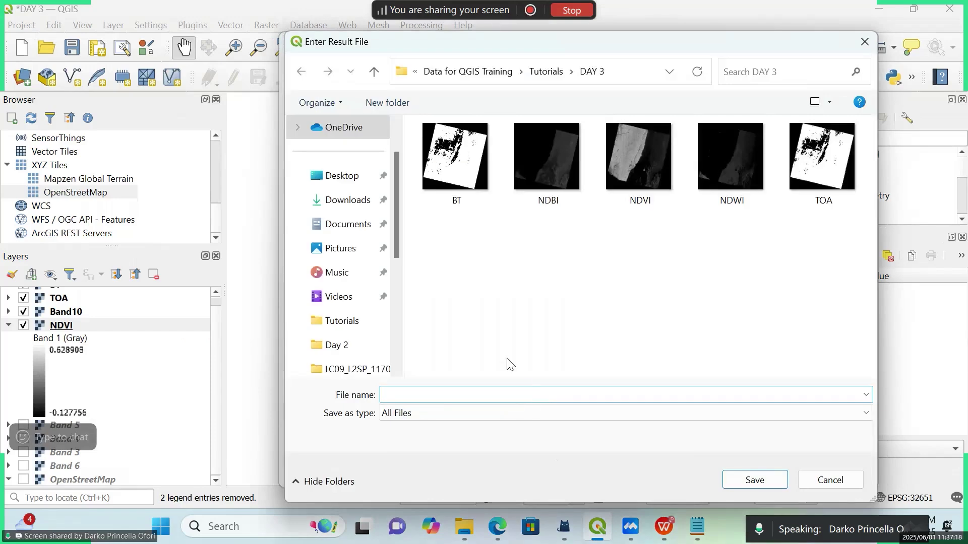
type("PV")
left_click(769, 482)
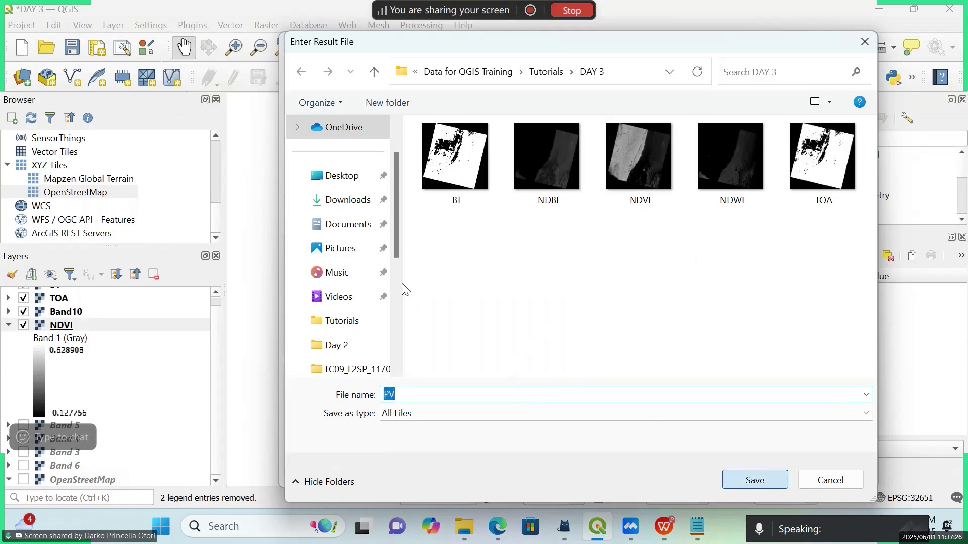
left_click(681, 214)
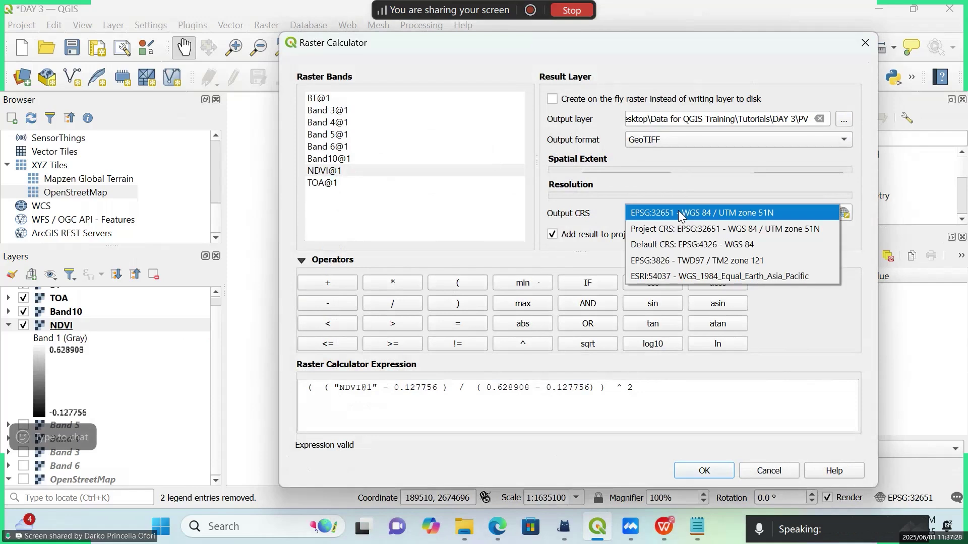
left_click(681, 227)
left_click(715, 473)
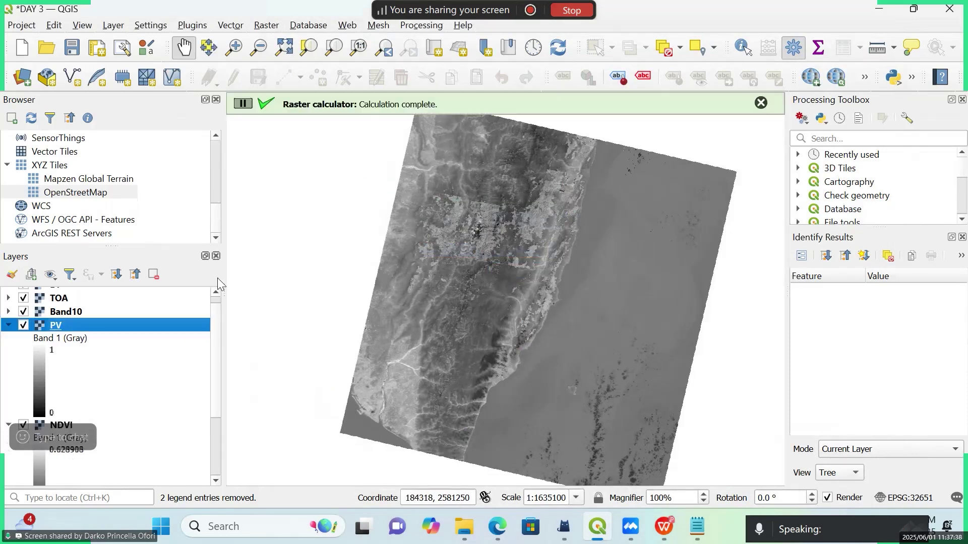
- Collapse the legends of the PV and NDVI layers
left_click(8, 325)
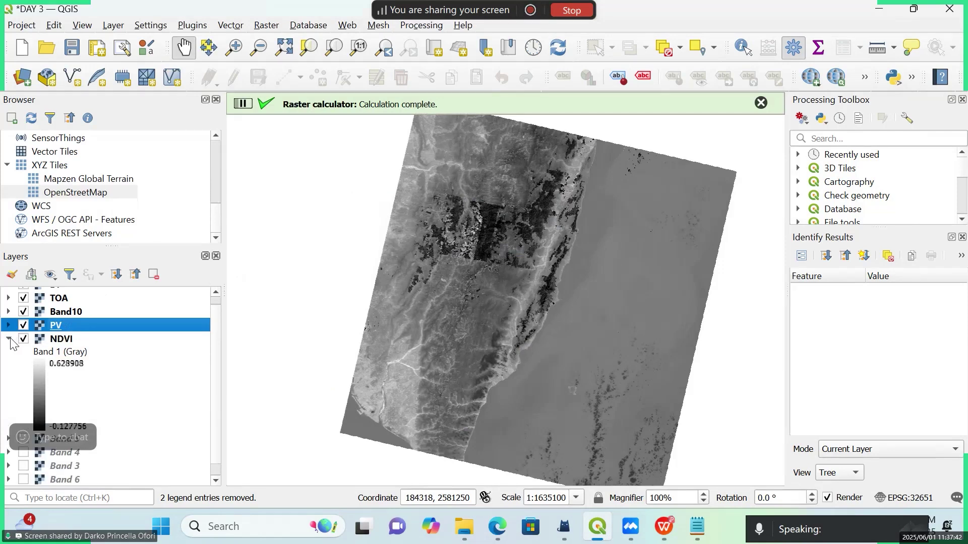
left_click(8, 339)
- Review the land surface temperature formula and the emissivity step in the Notepad calculation notes
mouse_move(758, 527)
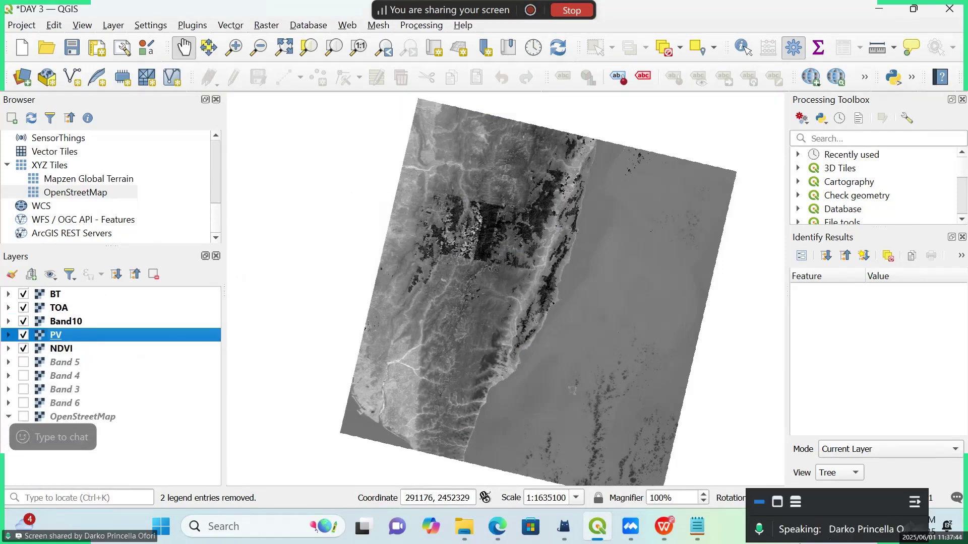
left_click(697, 527)
scroll(286, 188, "up", 6)
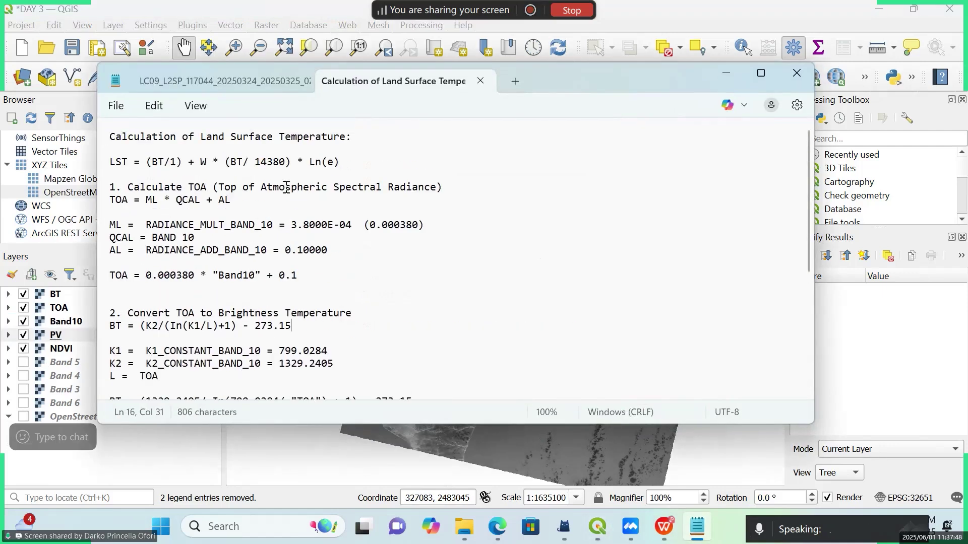
scroll(347, 229, "down", 5)
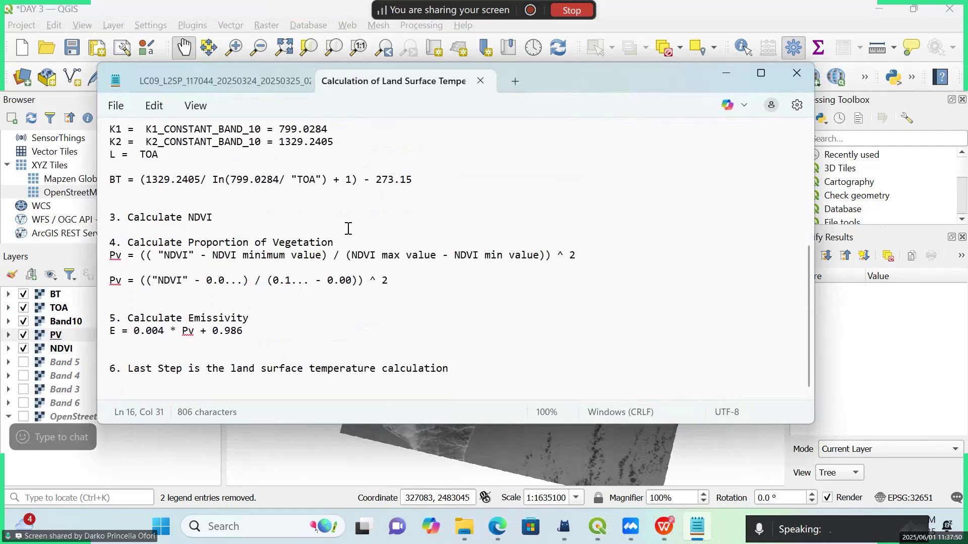
scroll(263, 274, "up", 5)
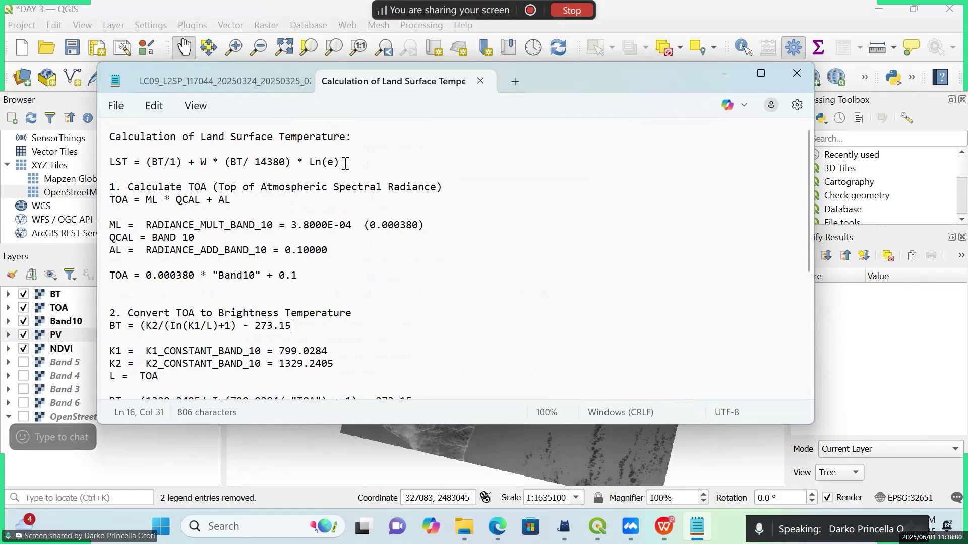
scroll(345, 164, "down", 2)
scroll(345, 164, "down", 5)
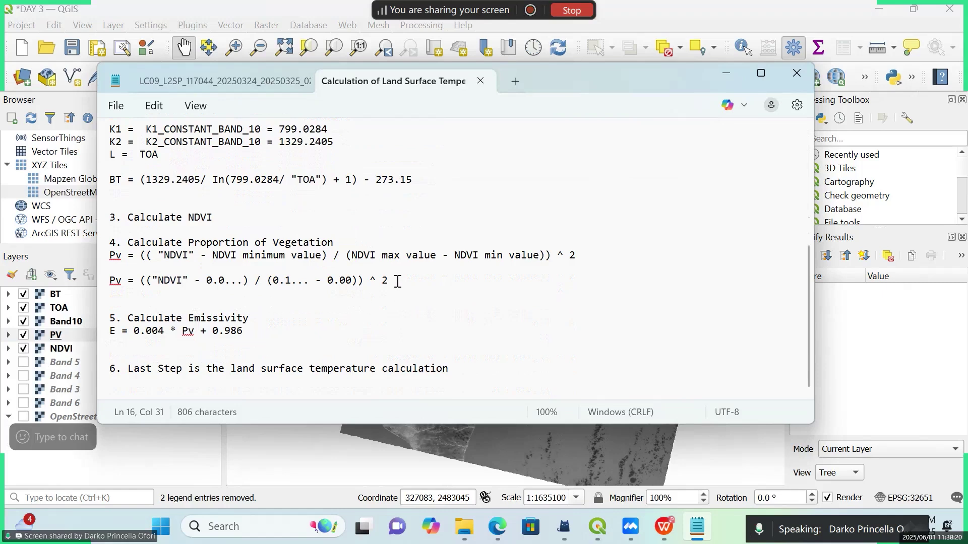
left_click(735, 77)
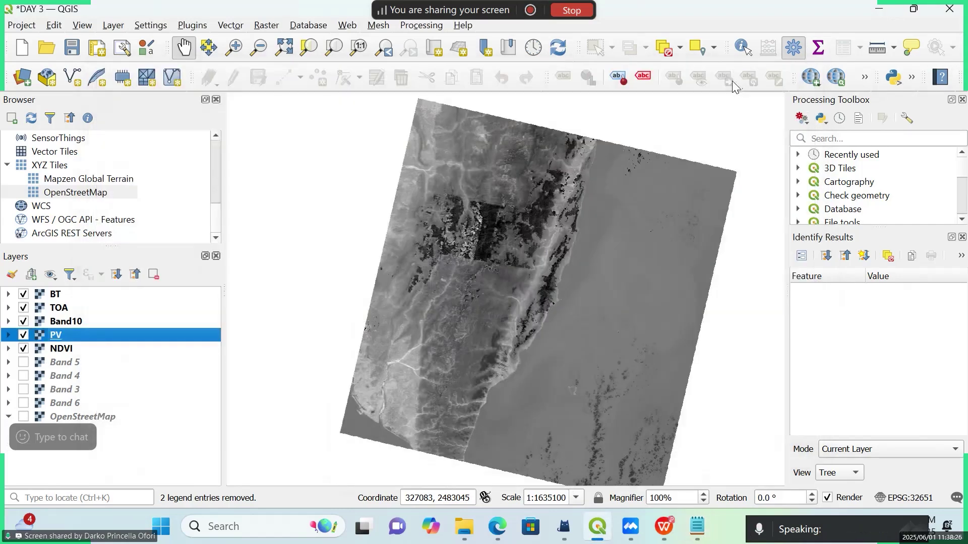
- Start a new Raster Calculator expression for emissivity from the notes, entering 0.004 * "PV@1"
left_click(267, 24)
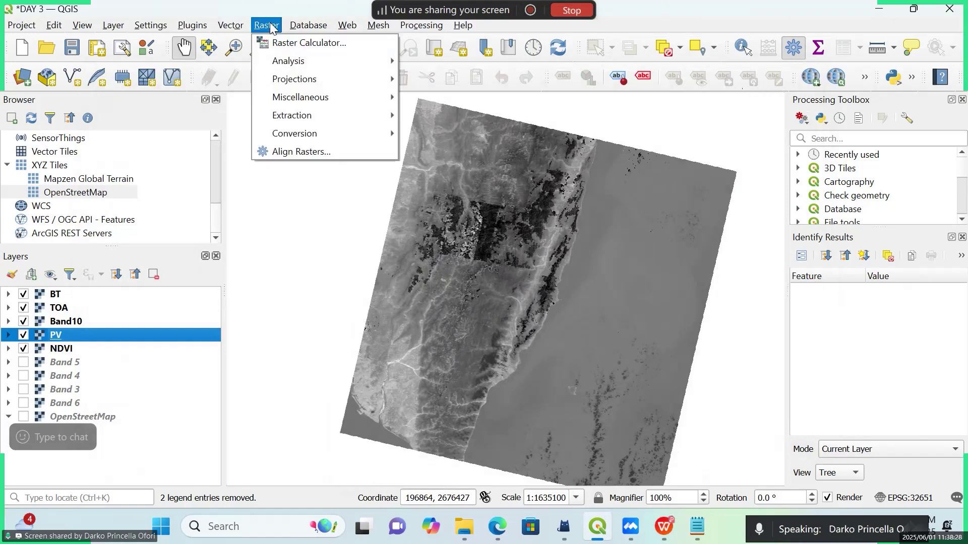
left_click(309, 45)
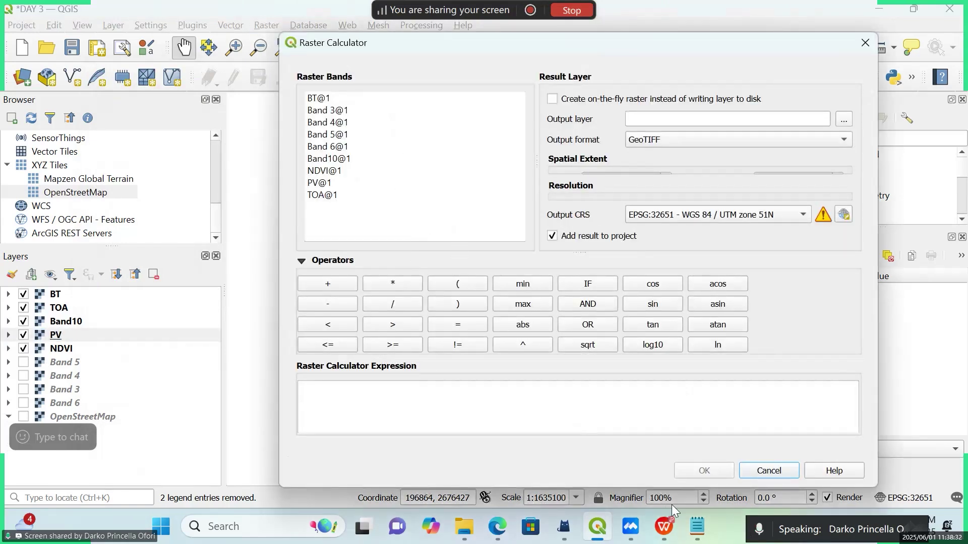
mouse_move(697, 527)
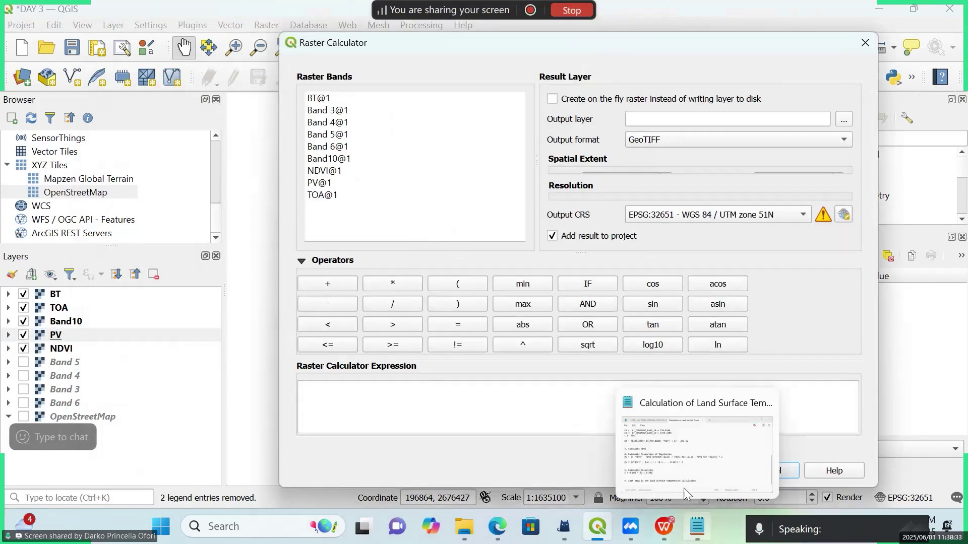
left_click(685, 458)
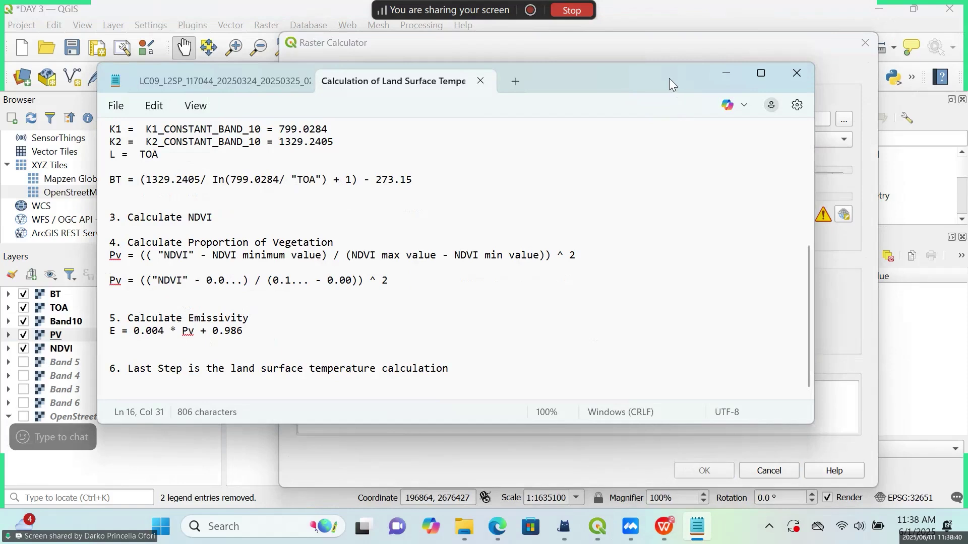
left_click(725, 74)
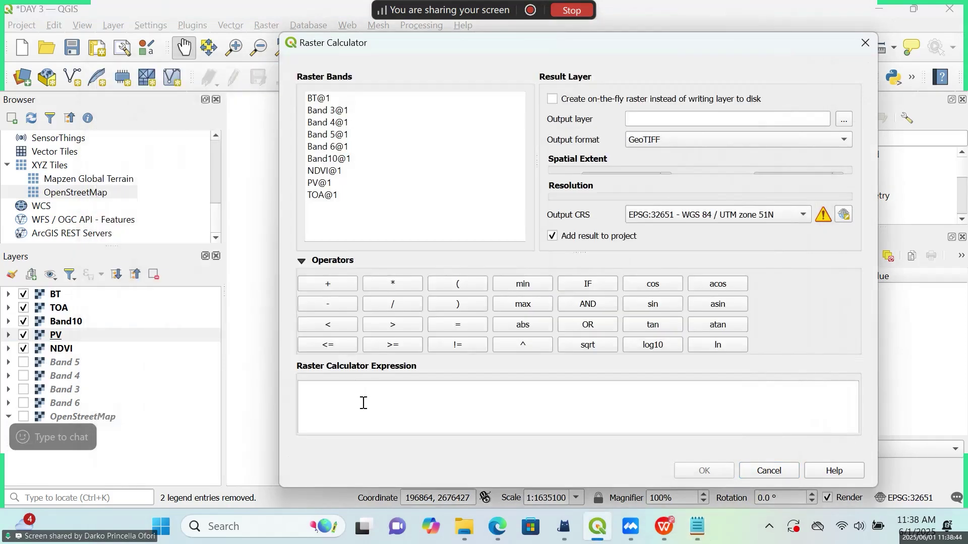
type("0.004")
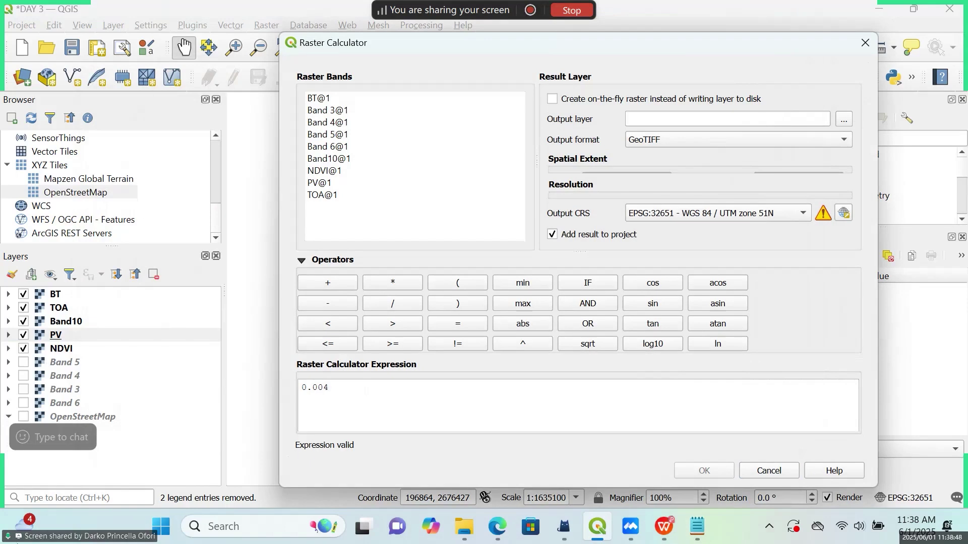
left_click(397, 289)
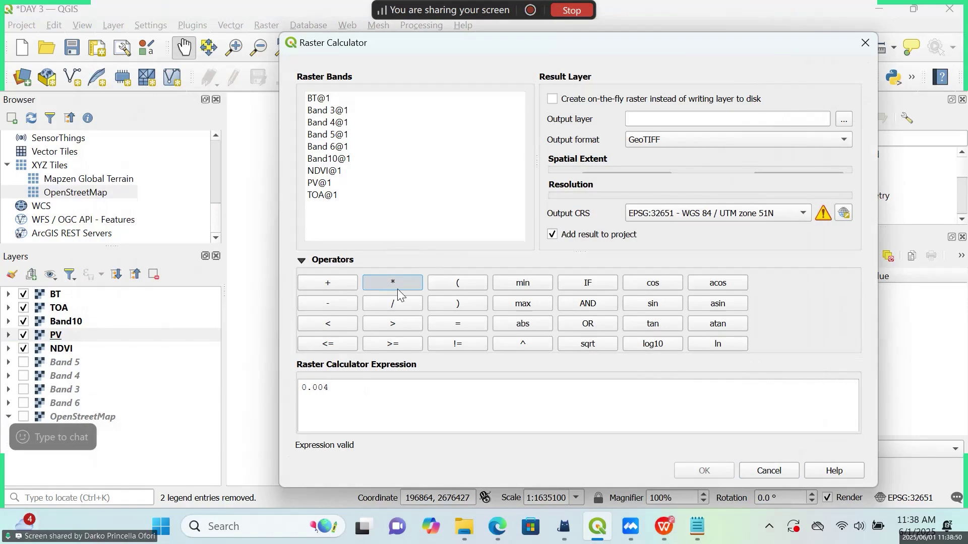
double_click(330, 183)
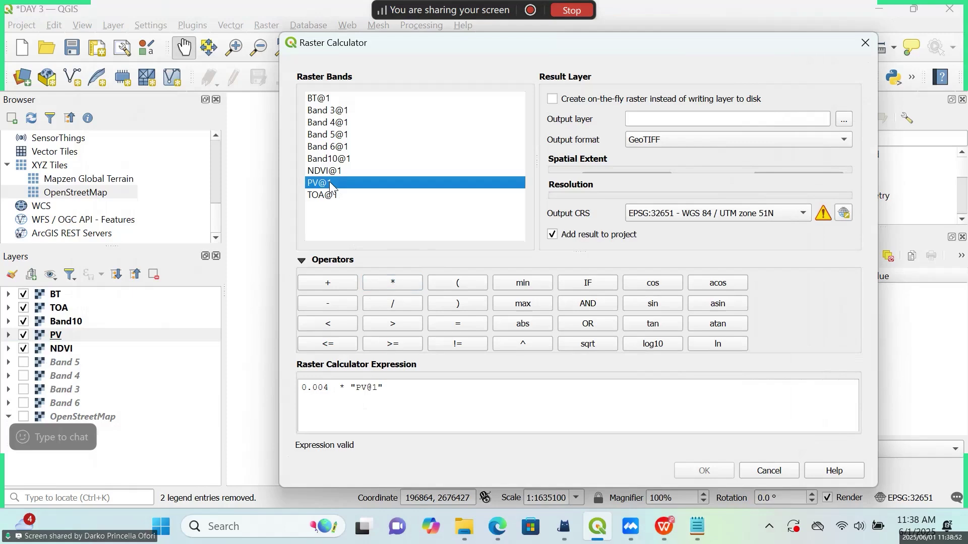
- Check the emissivity formula in the notes and complete the expression by adding + 0.986
left_click(704, 530)
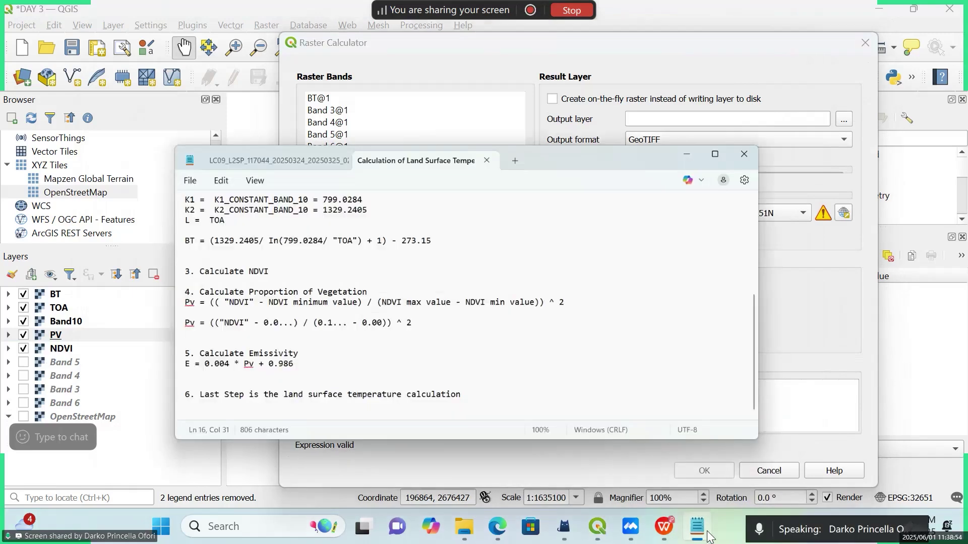
left_click(704, 530)
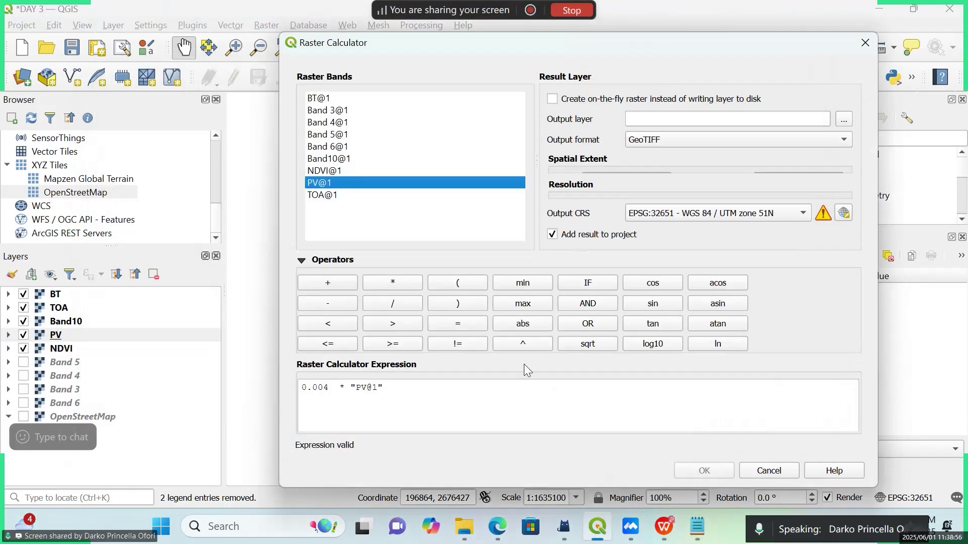
left_click(503, 396)
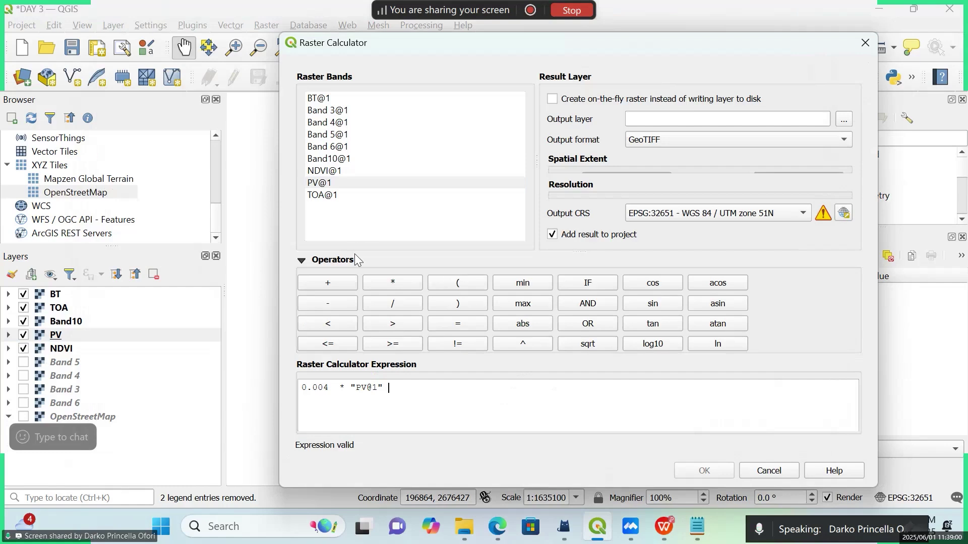
left_click(346, 290)
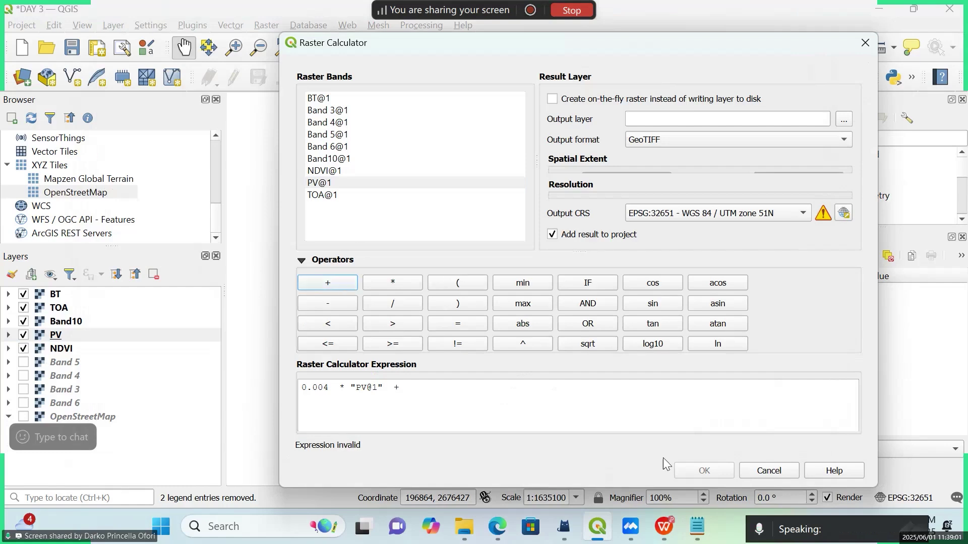
left_click(694, 528)
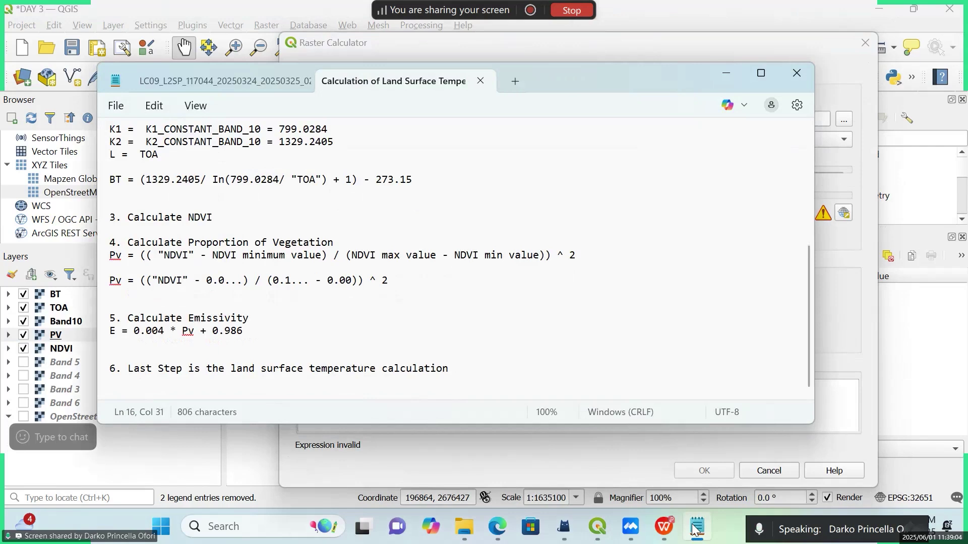
left_click(694, 528)
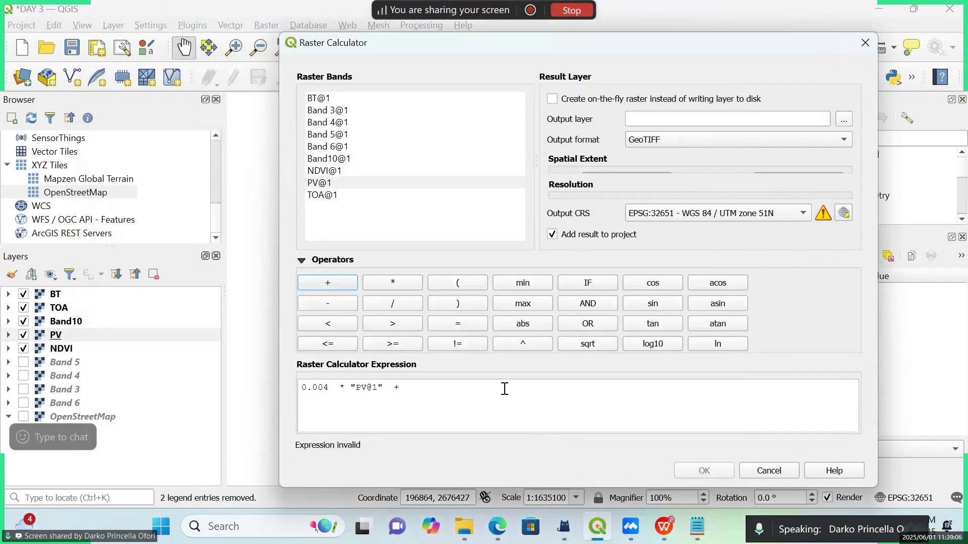
type("0.986")
- Name the output layer E in the DAY 3 folder and set its CRS to the project CRS EPSG:32651
left_click(845, 120)
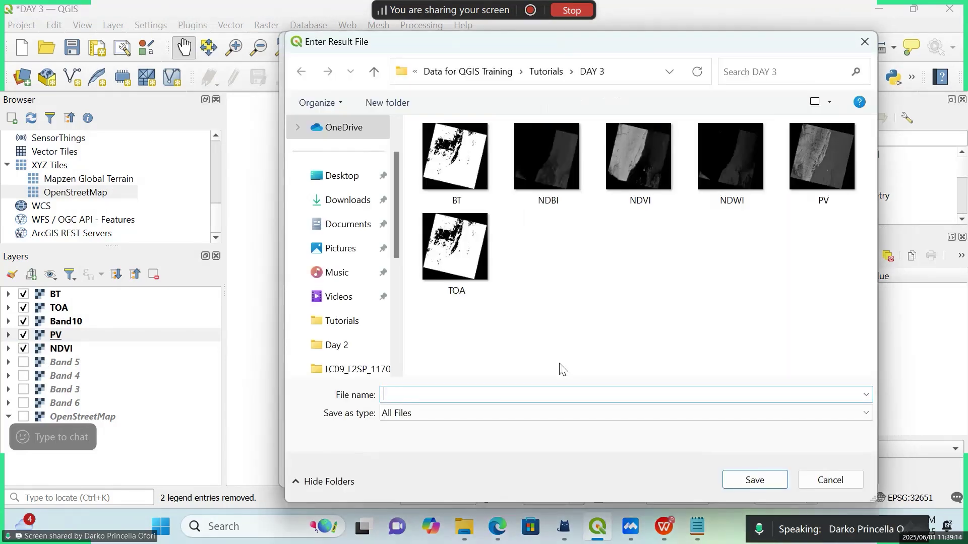
type("e")
key("BackSpace")
type("E")
left_click(737, 480)
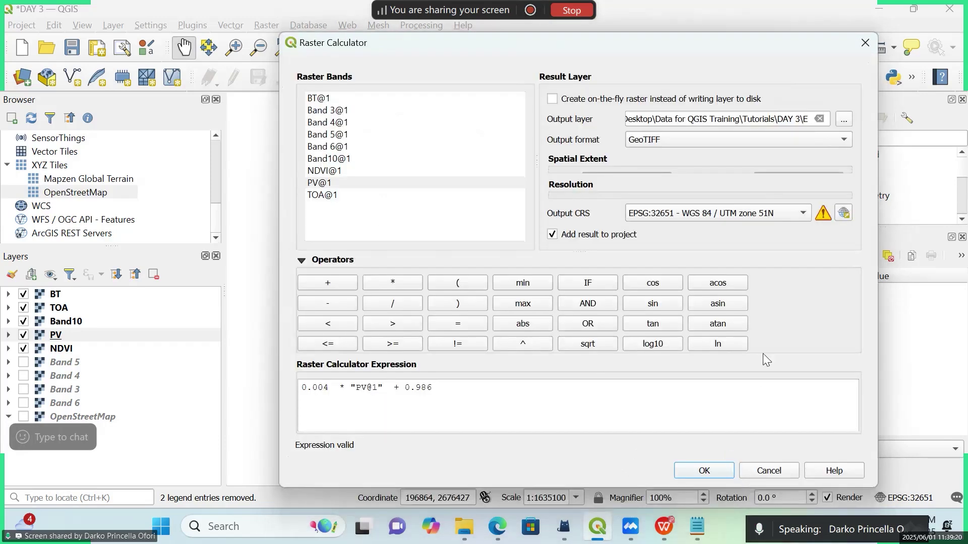
left_click(705, 214)
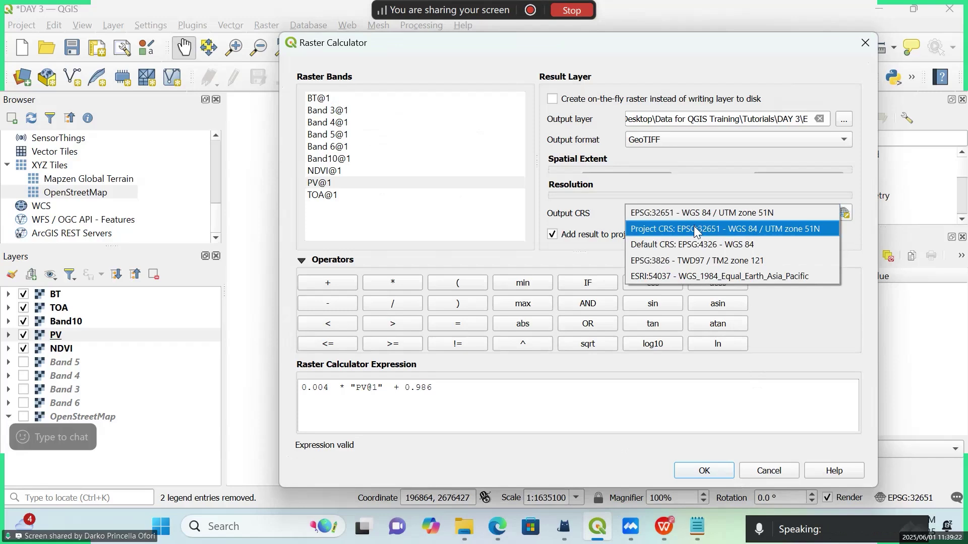
left_click(694, 228)
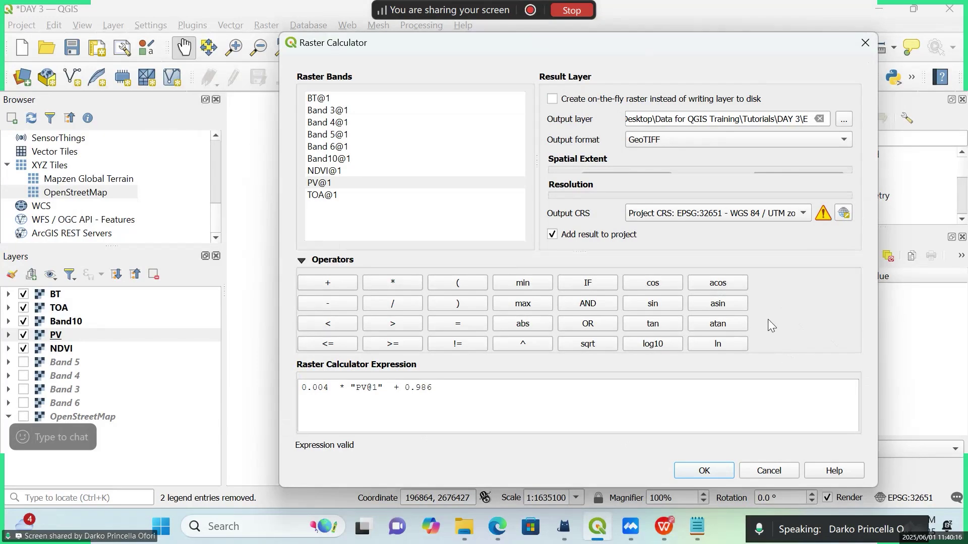
- Reconfirm E as the output file, run the emissivity calculation and collapse the new layer's legend
left_click(844, 120)
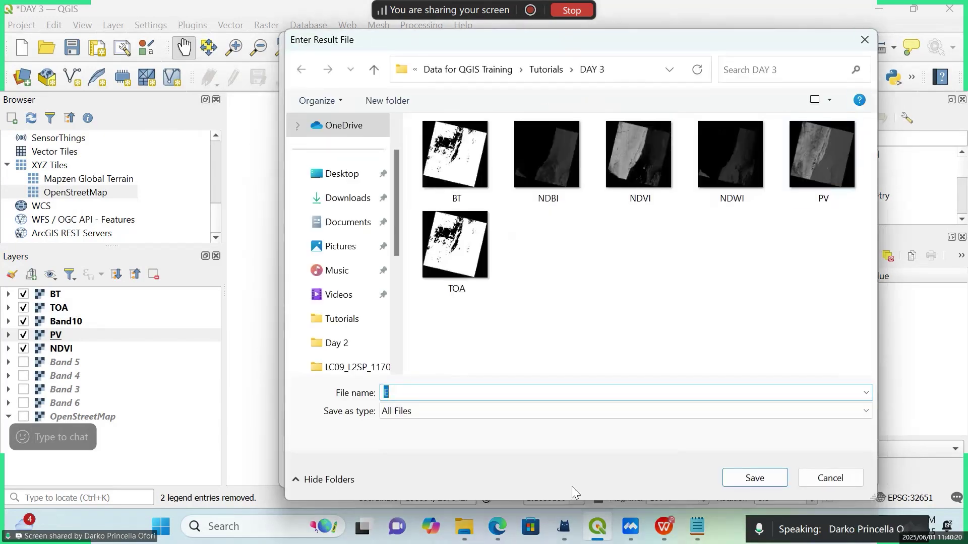
key("Return")
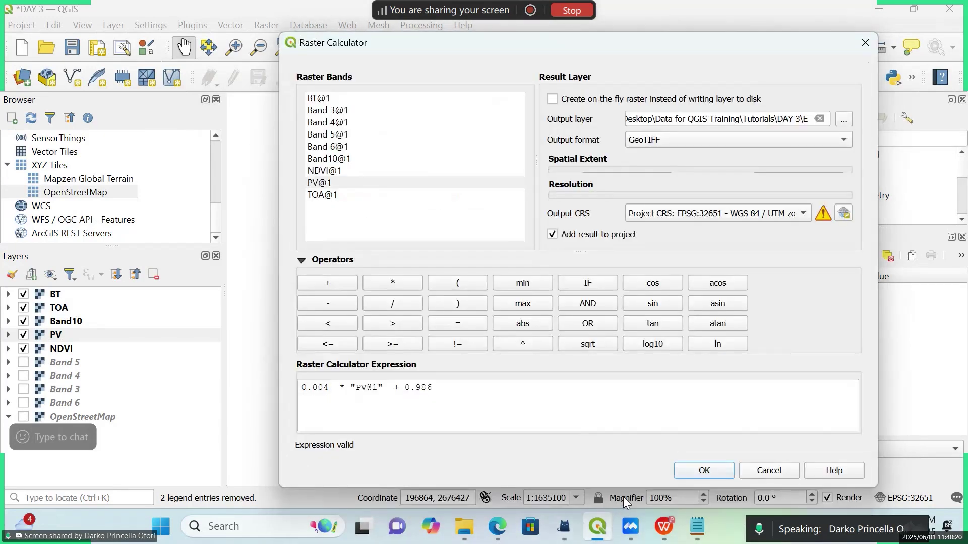
left_click(705, 471)
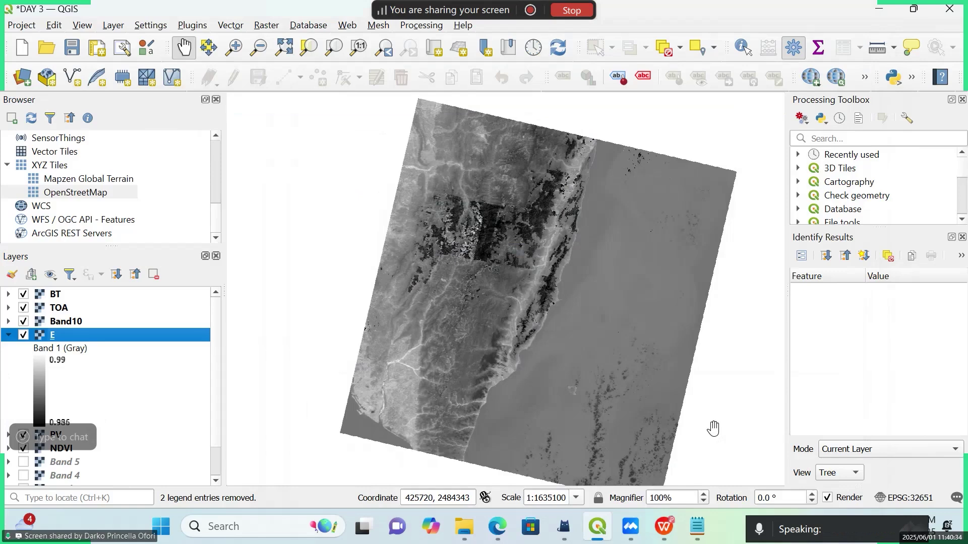
left_click(9, 335)
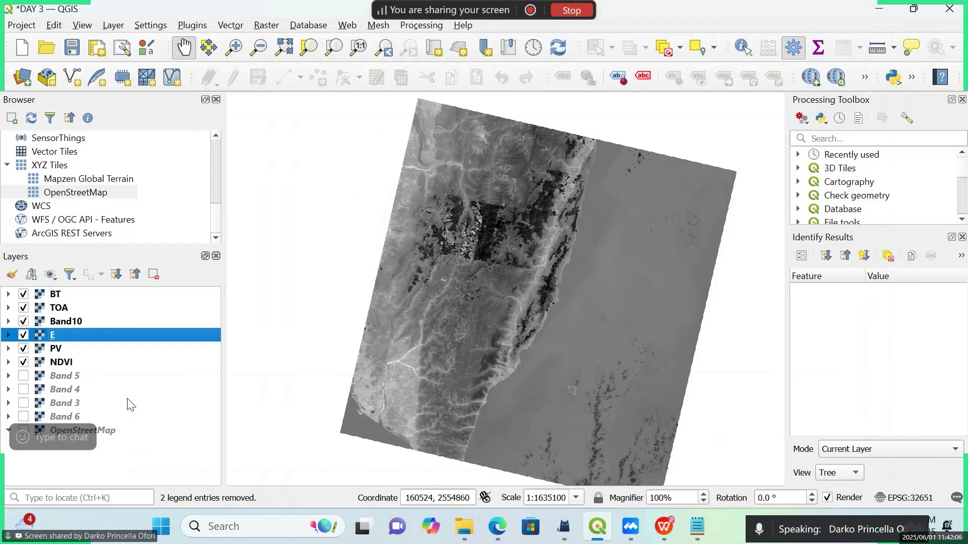
- Switch to the Notepad calculation notes and correct the last term of the LST formula to In(e)
left_click(698, 528)
scroll(387, 305, "up", 1)
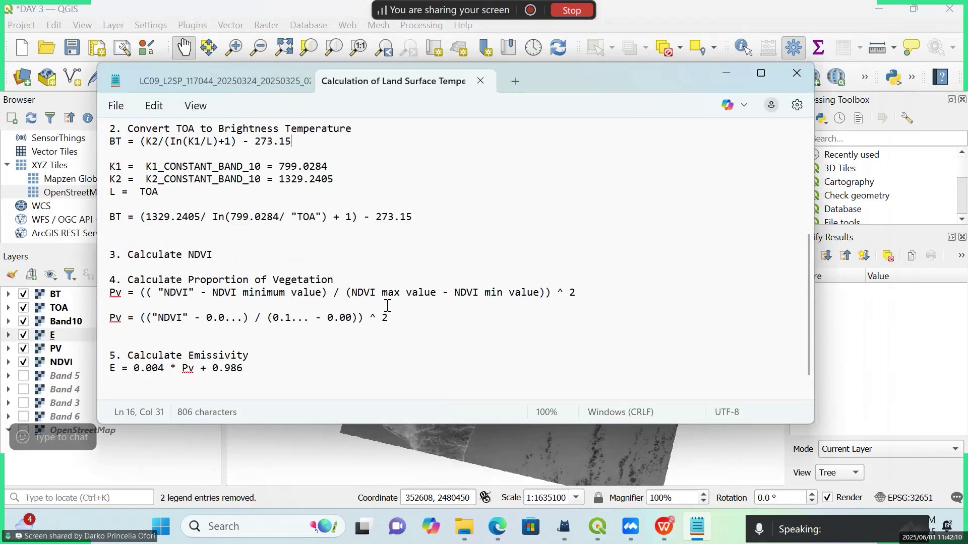
scroll(387, 305, "up", 5)
left_click(315, 166)
key("BackSpace")
type("In(e")
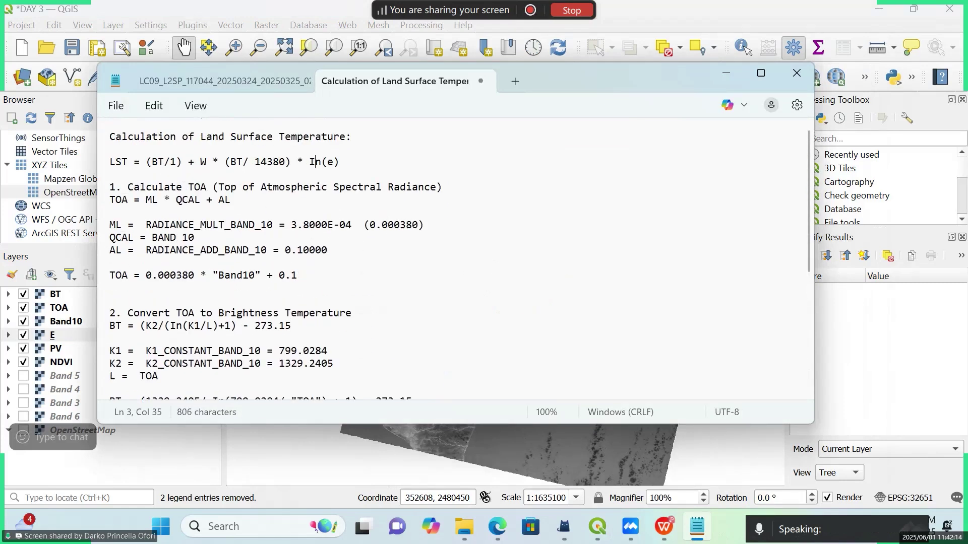
left_click(426, 240)
- Check the listed calculation steps against the LST formula and save the notes
left_click(346, 162)
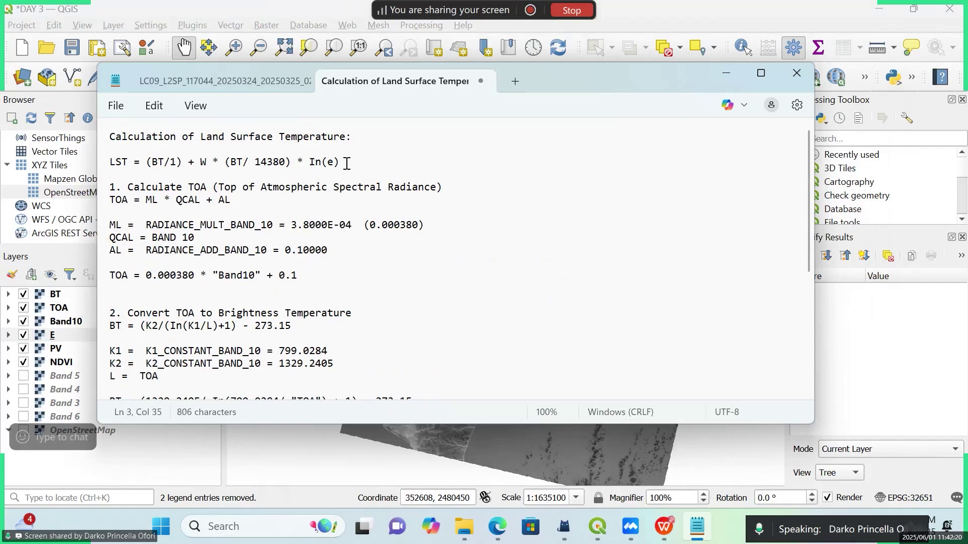
scroll(434, 225, "down", 6)
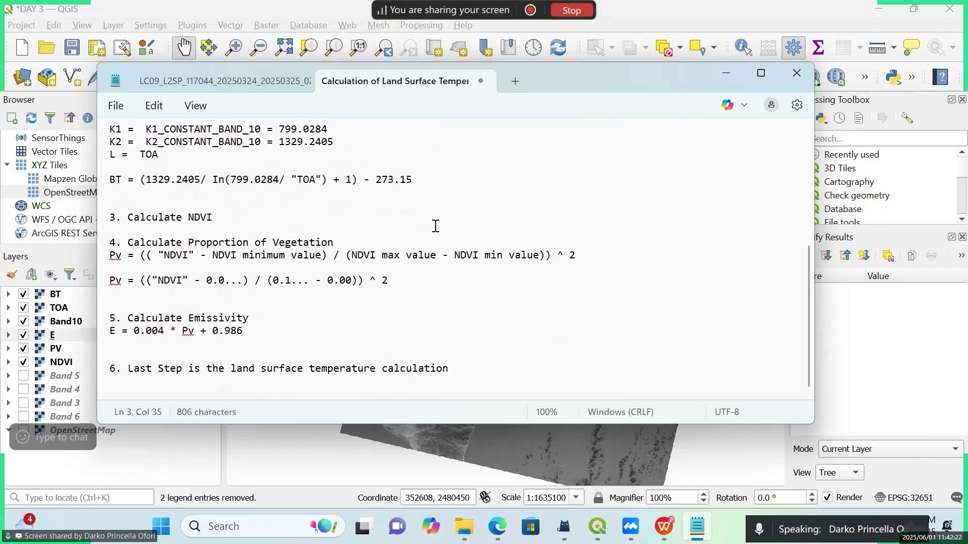
scroll(434, 225, "up", 6)
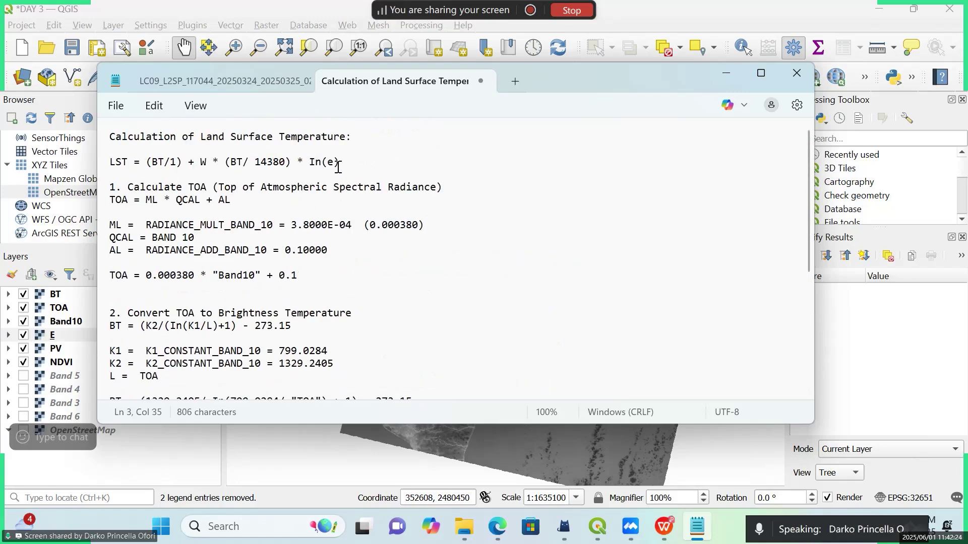
left_click(347, 164)
key("ctrl+s")
- Narrow and reposition the notes window, review the TOA, brightness temperature and vegetation formulas, and minimize it
mouse_move(612, 73)
left_mouse_down()
mouse_move(803, 61)
mouse_move(614, 57)
left_mouse_up()
left_click_drag(811, 140, 596, 130)
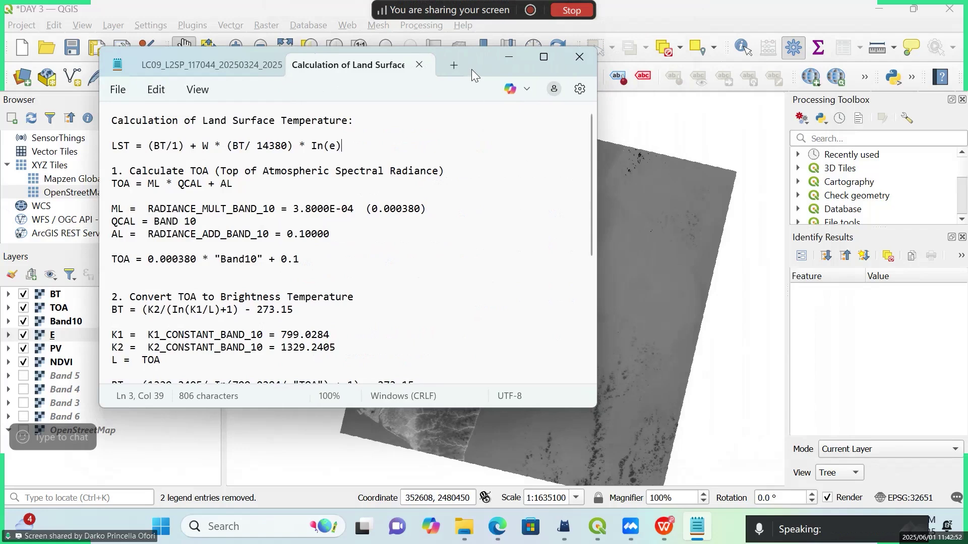
left_click_drag(471, 69, 532, 116)
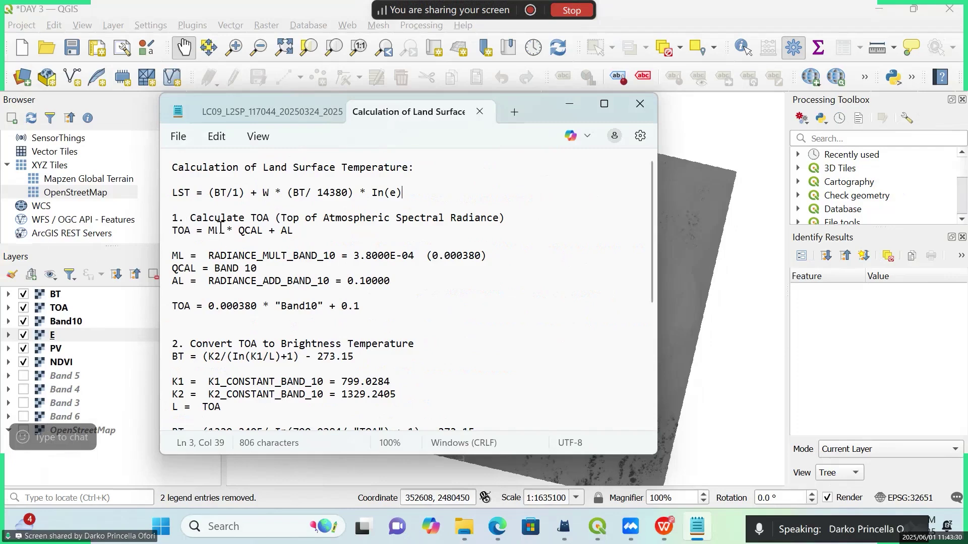
scroll(264, 350, "down", 3)
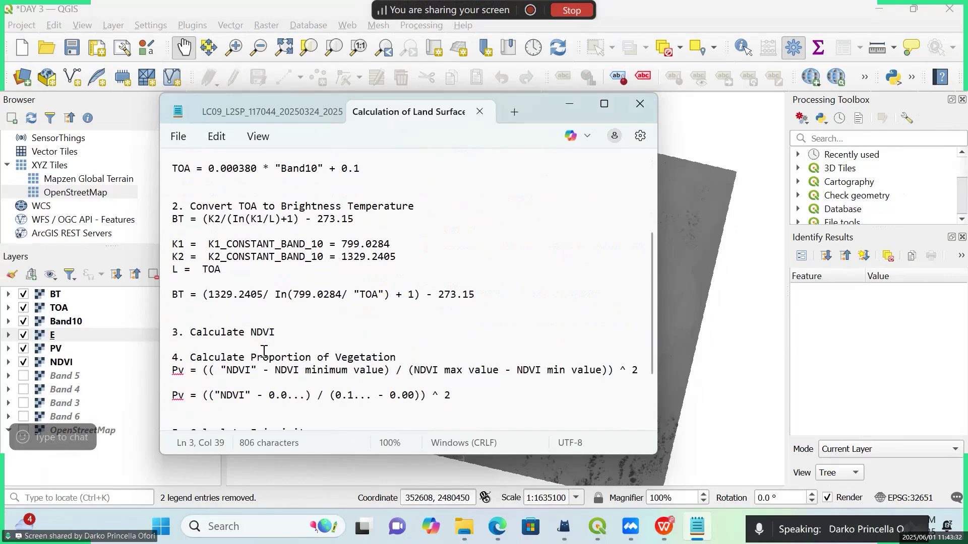
scroll(264, 350, "up", 2)
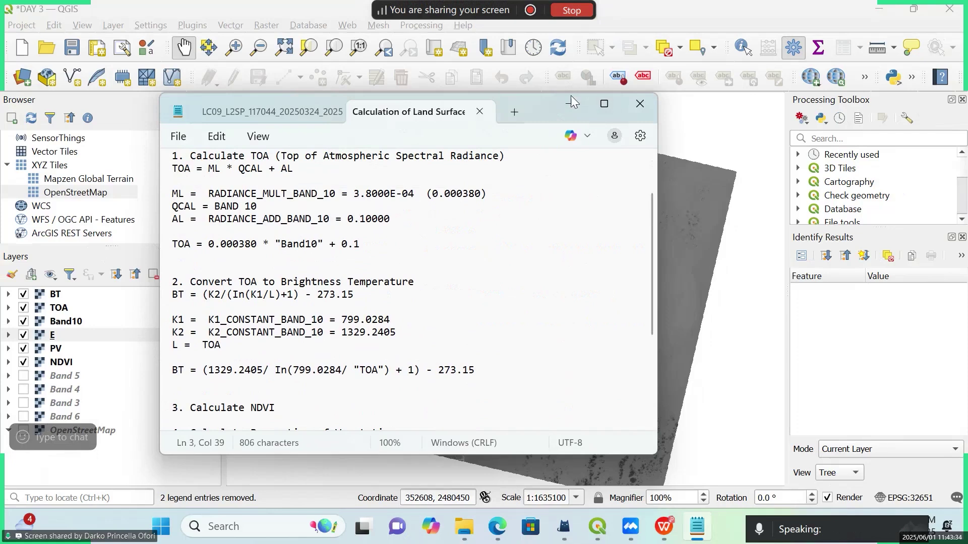
left_click(571, 102)
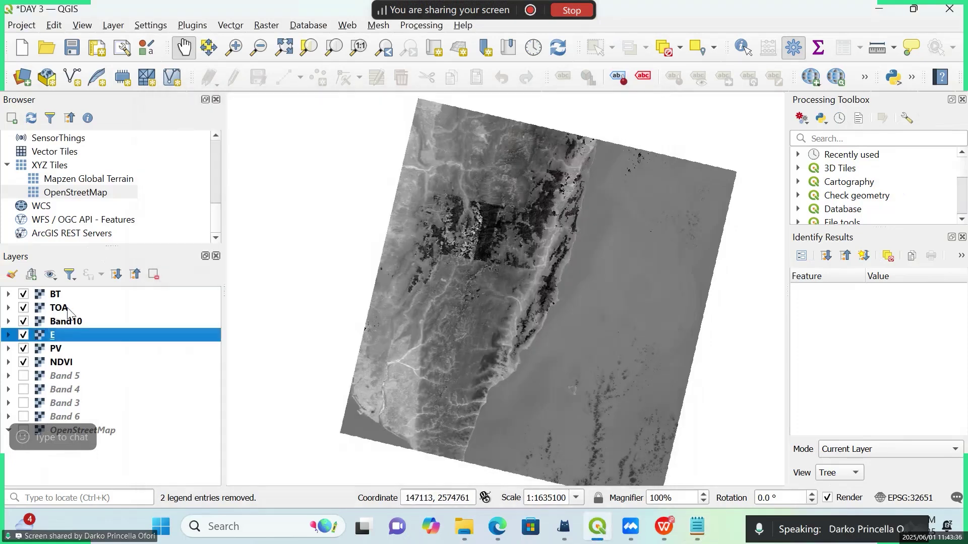
- Expand the TOA layer's legend in QGIS and examine its value range
left_click(66, 309)
left_click(9, 310)
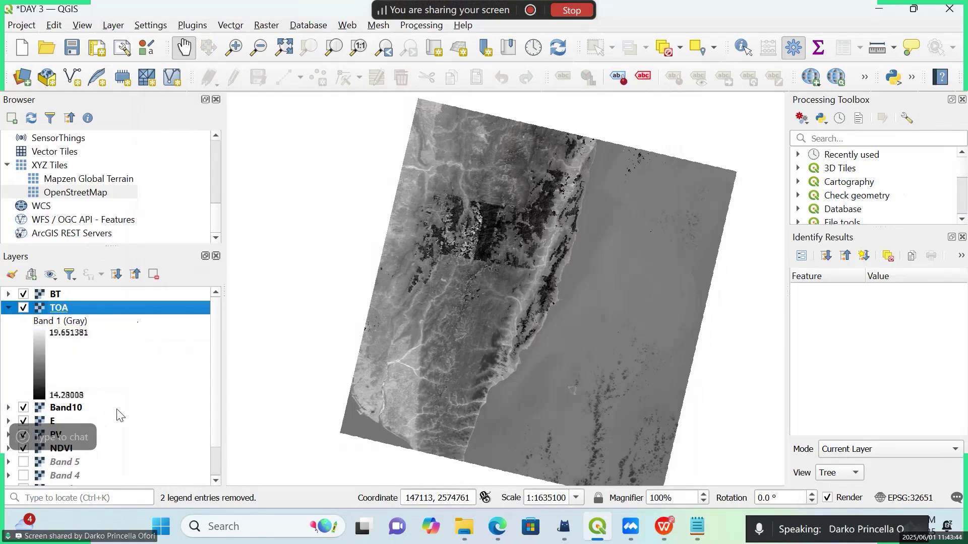
scroll(119, 414, "down", 1)
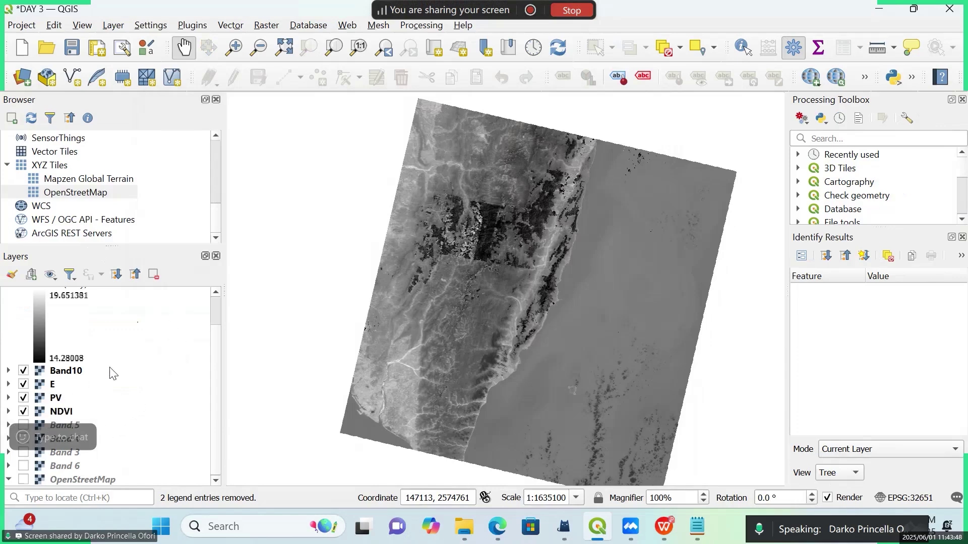
scroll(69, 360, "up", 1)
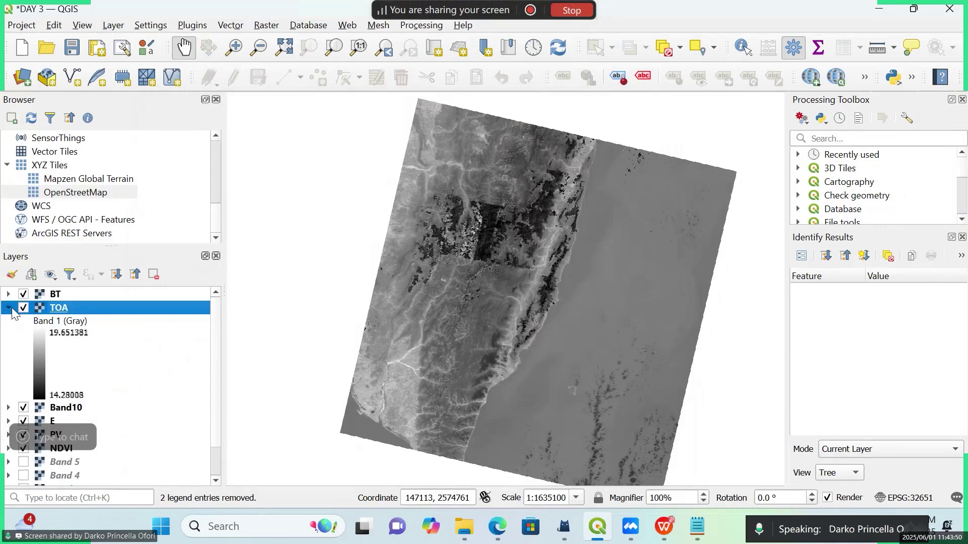
- Collapse the TOA legend, examine the NDVI layer's value range in its legend, and collapse that legend too
left_click(8, 307)
left_click(8, 362)
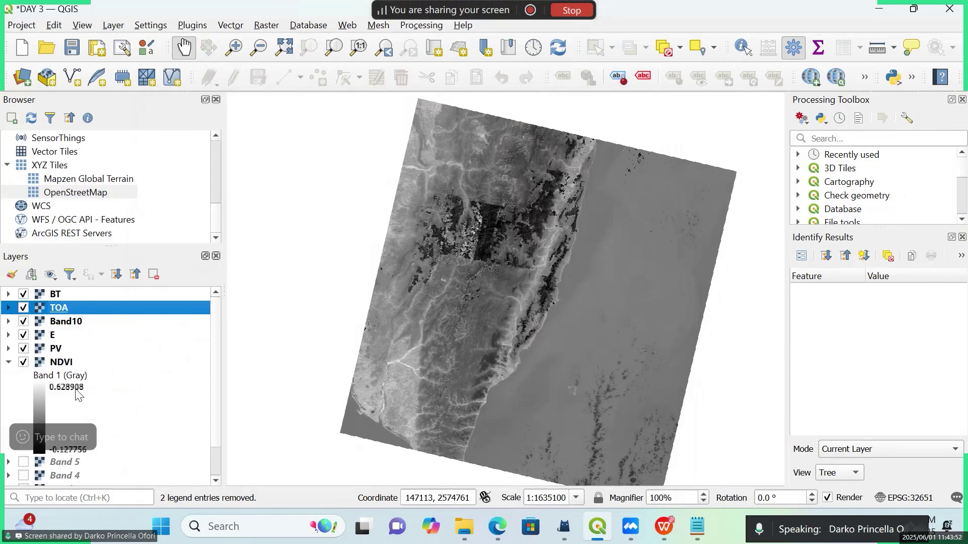
scroll(76, 397, "down", 1)
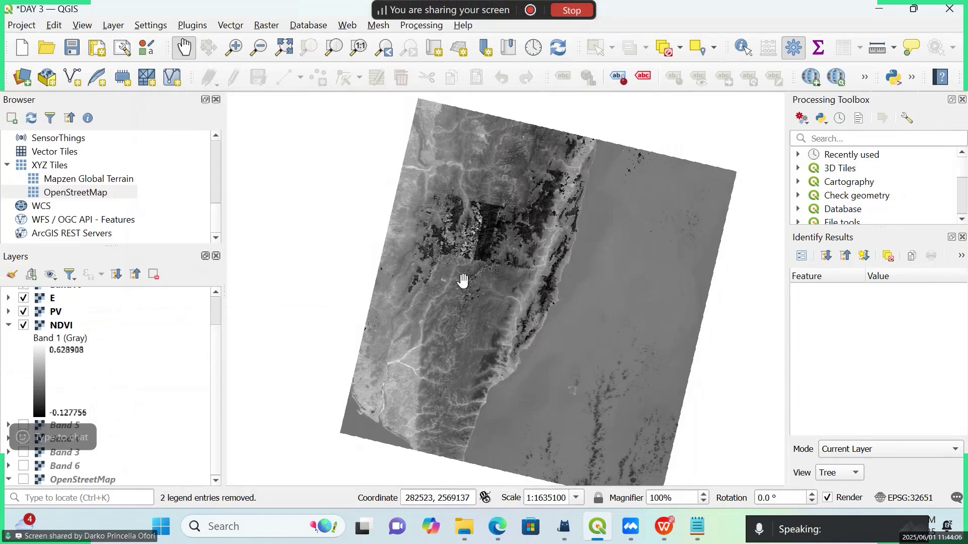
left_click(8, 330)
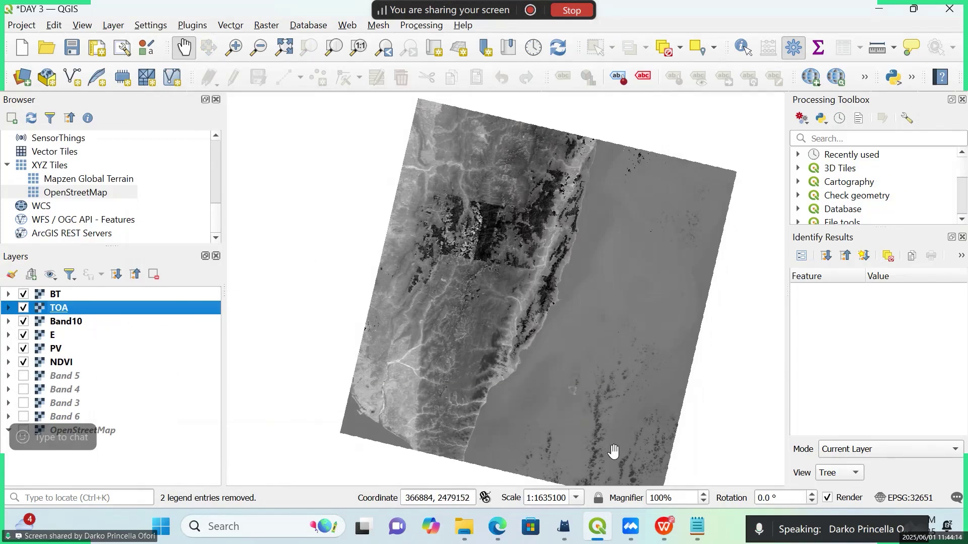
- Switch to the Notepad calculation notes, review the LST formula at the beginning, and minimize the notes
left_click(706, 525)
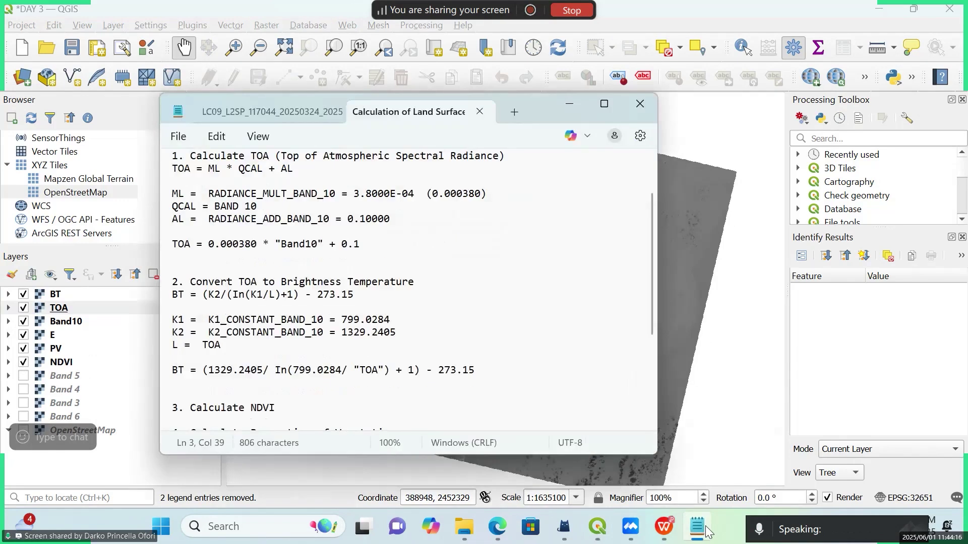
scroll(460, 358, "up", 2)
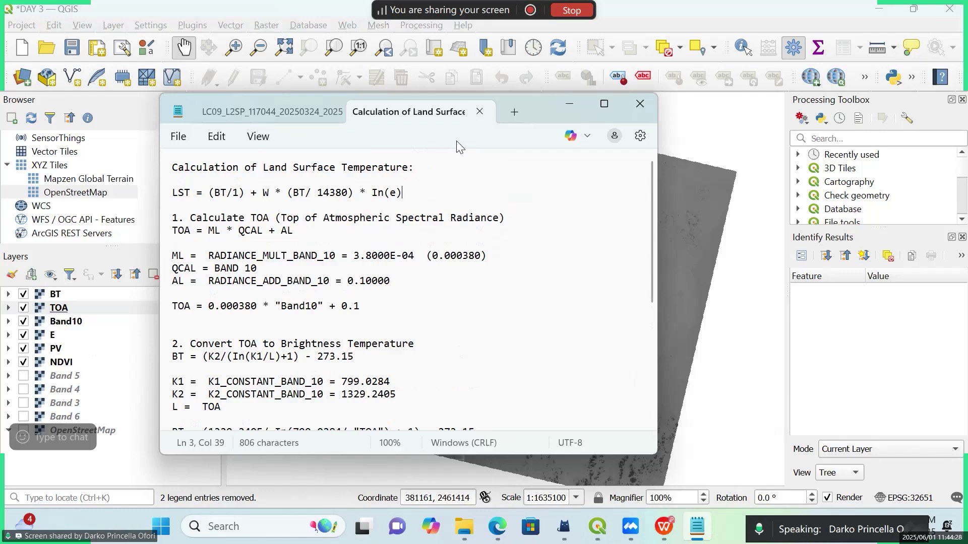
left_click(569, 105)
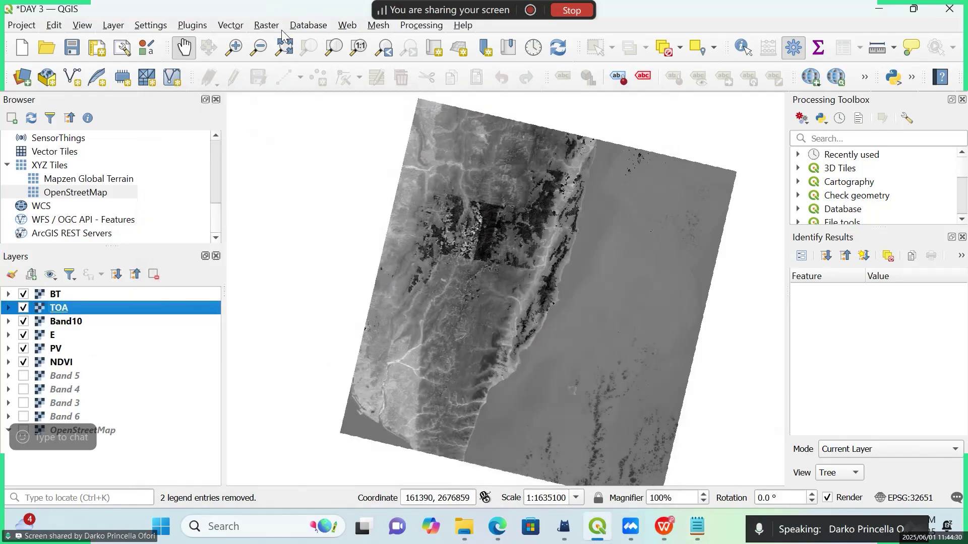
- Open the Raster Calculator in QGIS and begin the LST expression with ( "BT@1" / 1 ) +
left_click(266, 25)
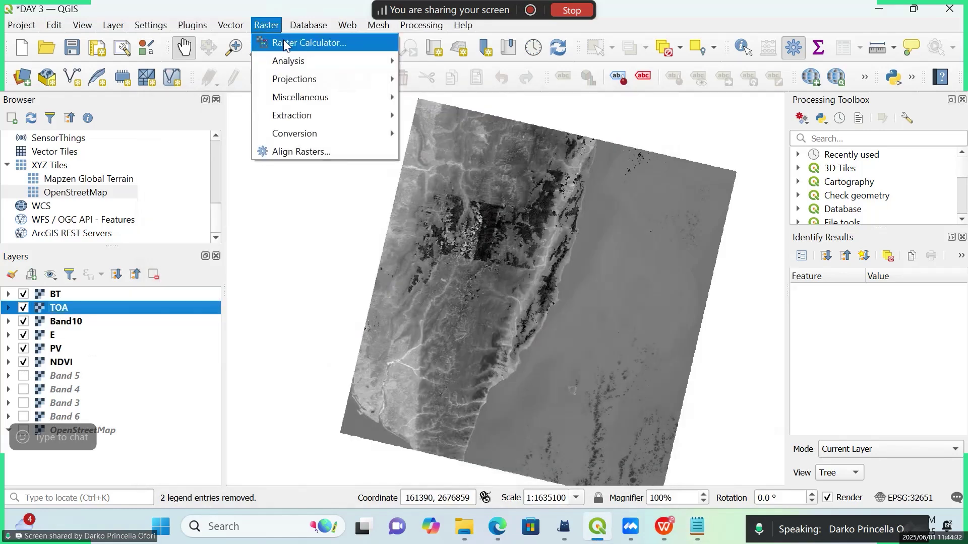
left_click(283, 41)
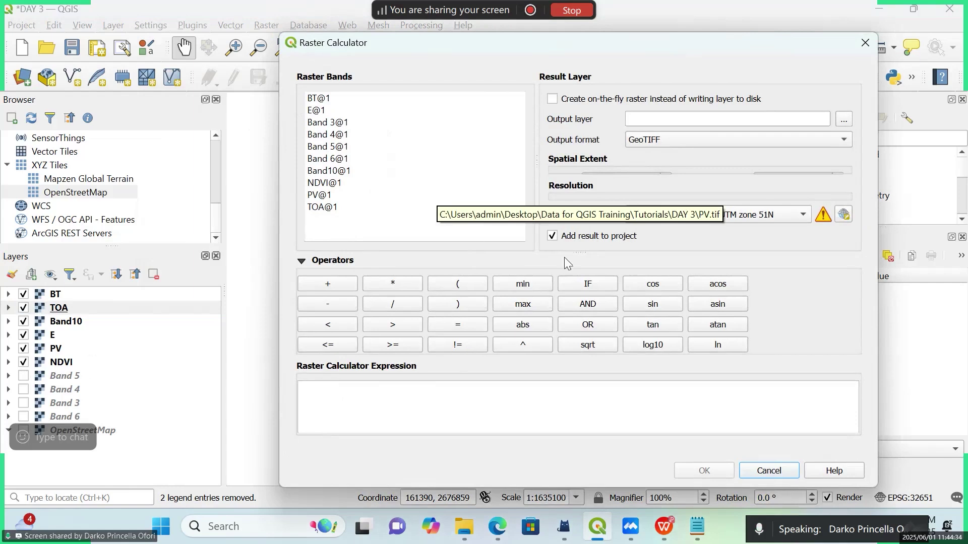
left_click(455, 286)
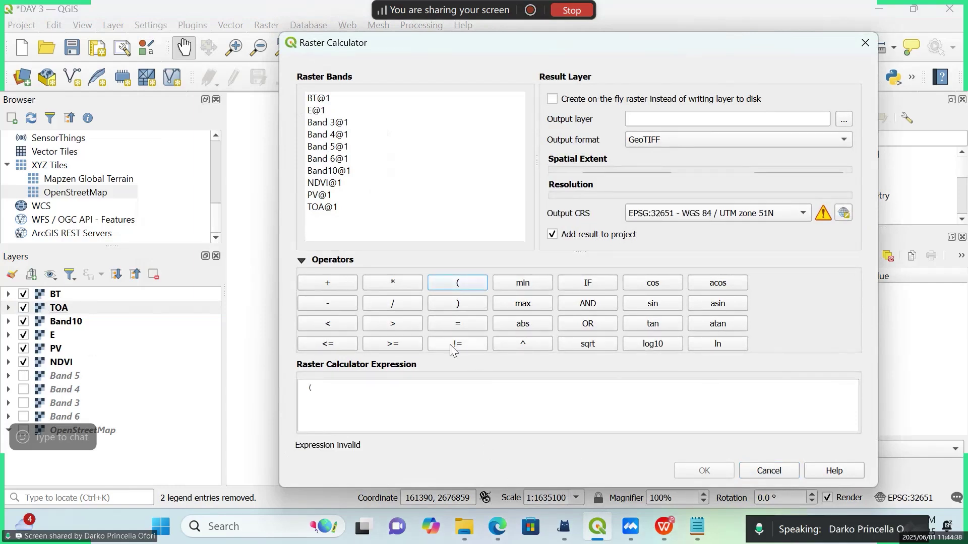
left_click(328, 98)
double_click(328, 99)
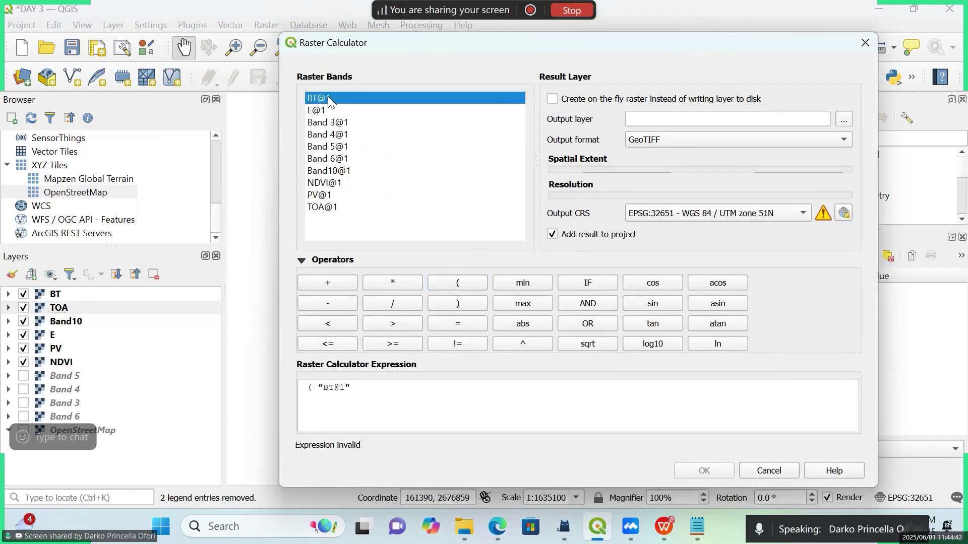
left_click(704, 535)
left_click(703, 532)
left_click(401, 308)
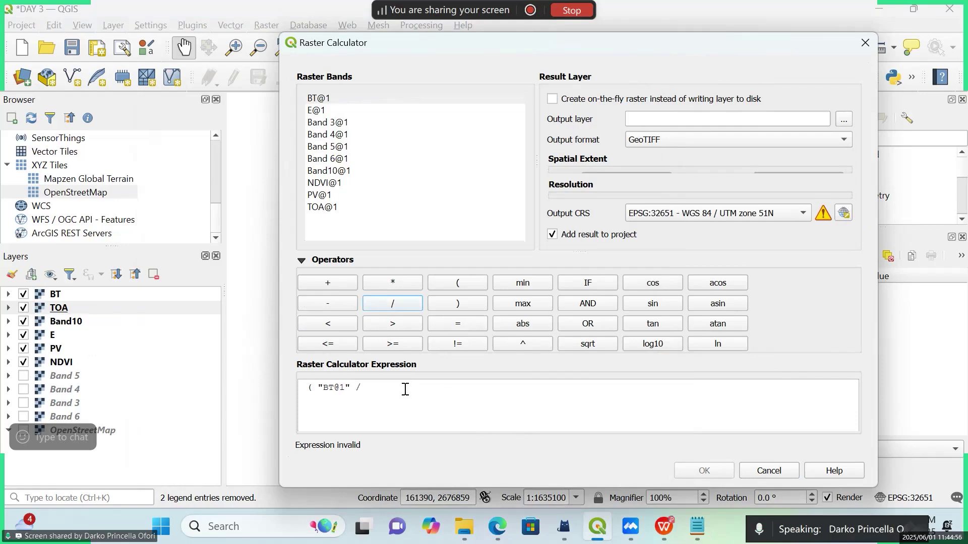
type("1")
left_click(473, 302)
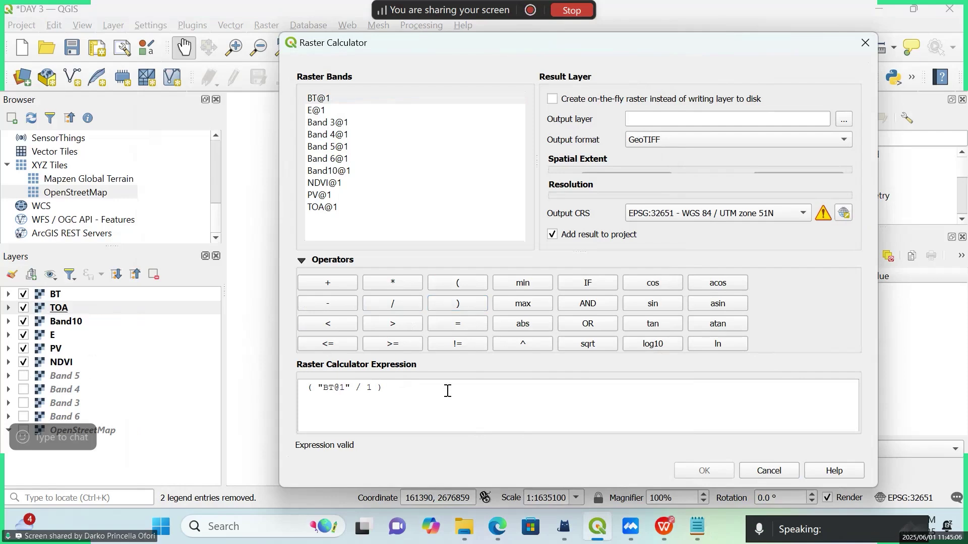
type("+")
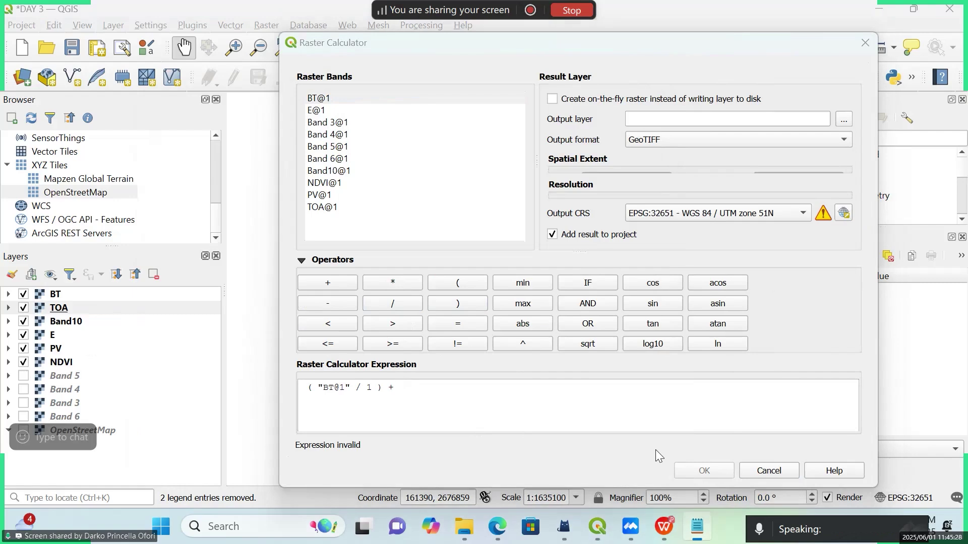
- Switch to the Notepad notes, add the line W = 10.8 below the LST formula, and minimize them
left_click(698, 527)
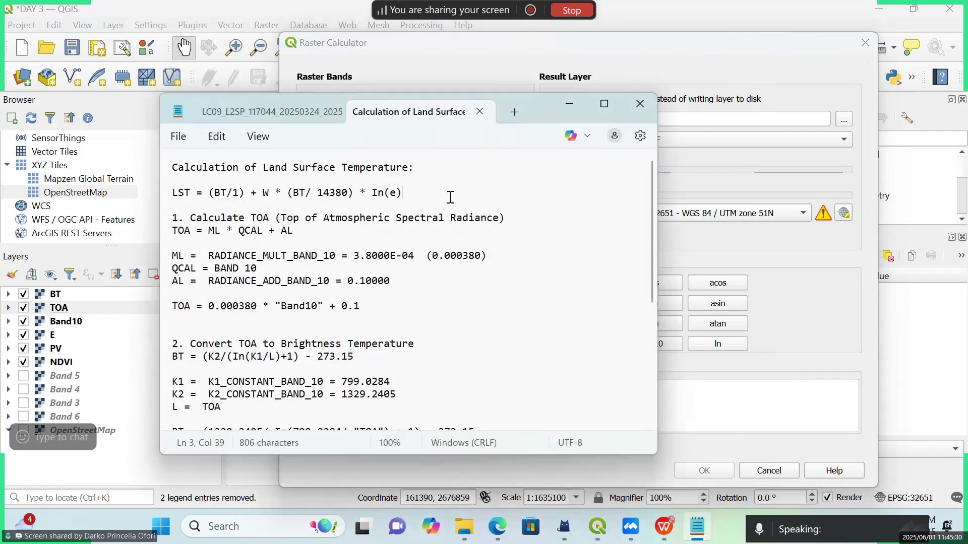
key("Return")
type("W")
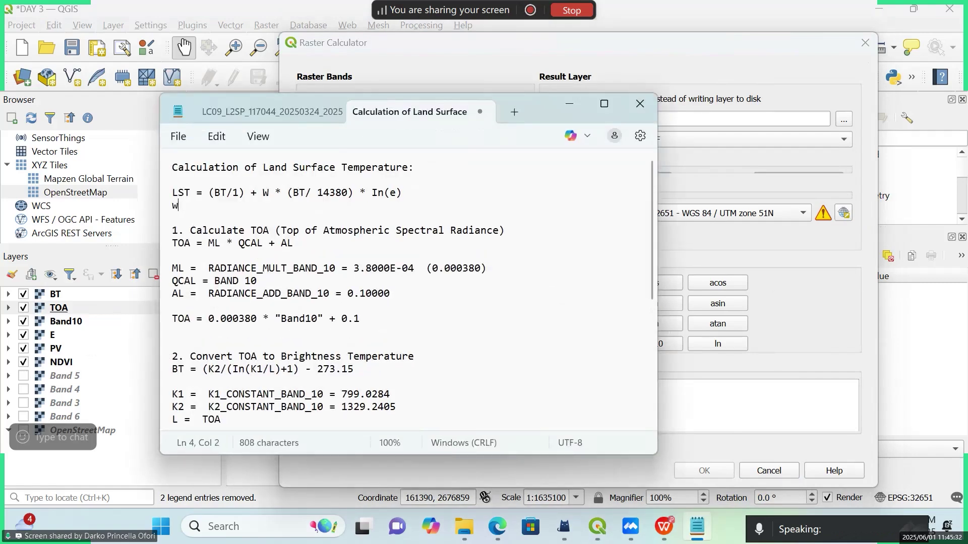
key("BackSpace")
type("W = 10.8")
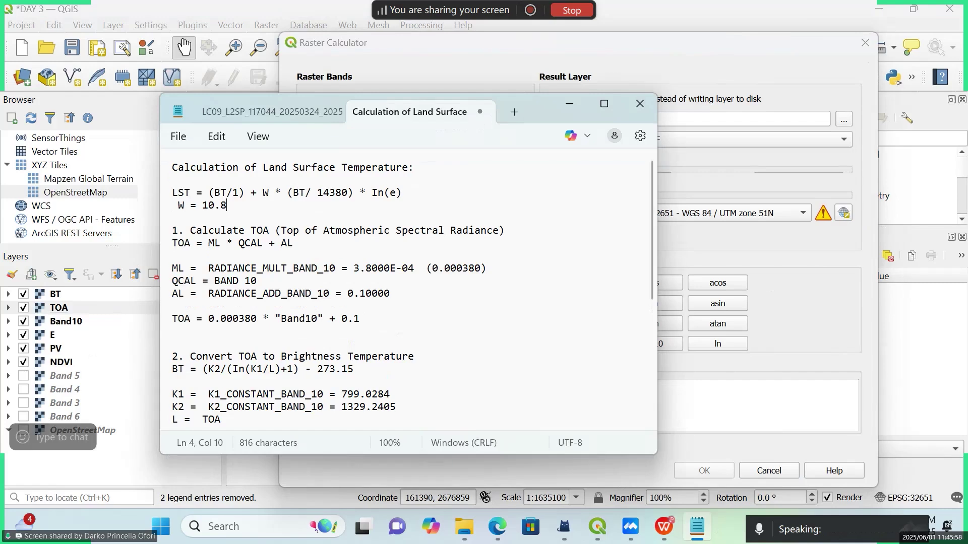
left_click(570, 114)
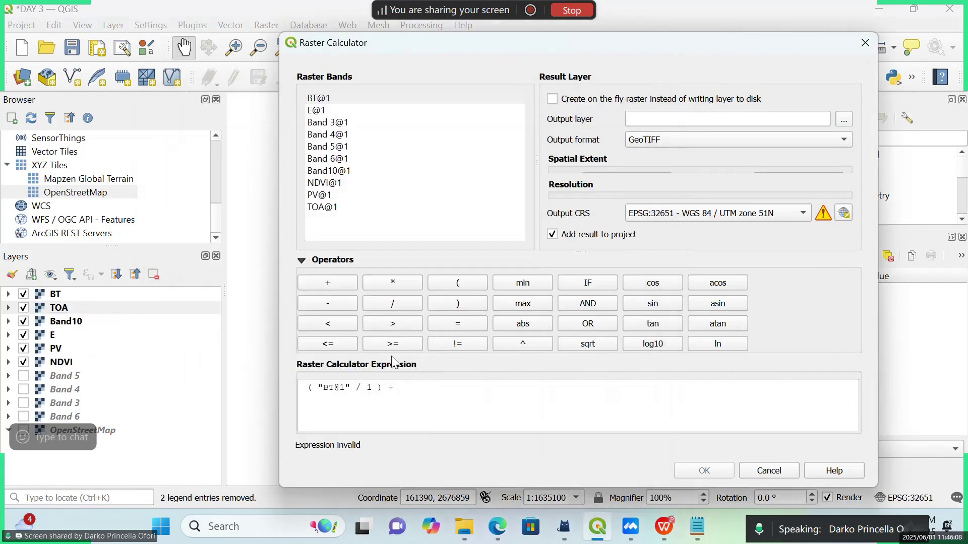
- Append 10.8 and the bracketed term ( "BT@1" / 14380 ) to the raster calculator expression
type("10.8")
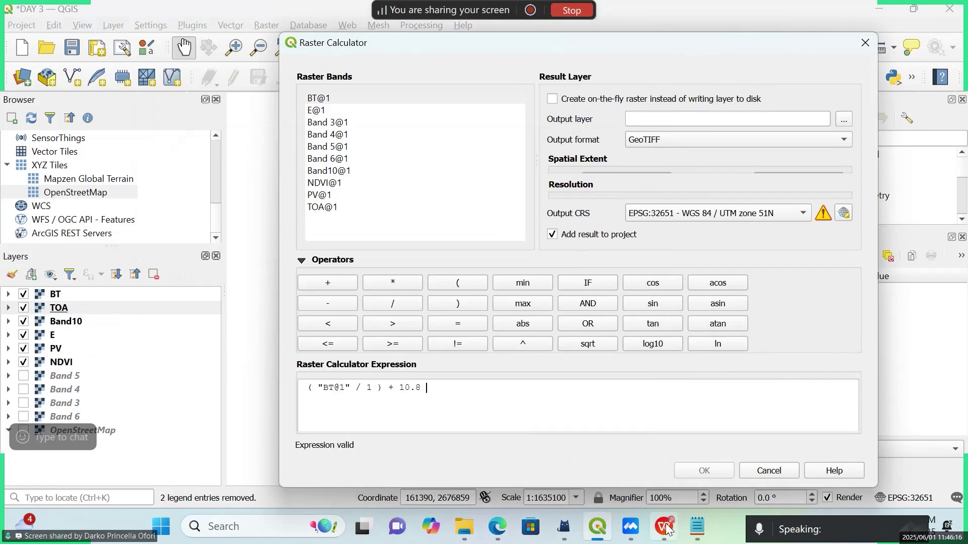
mouse_move(695, 533)
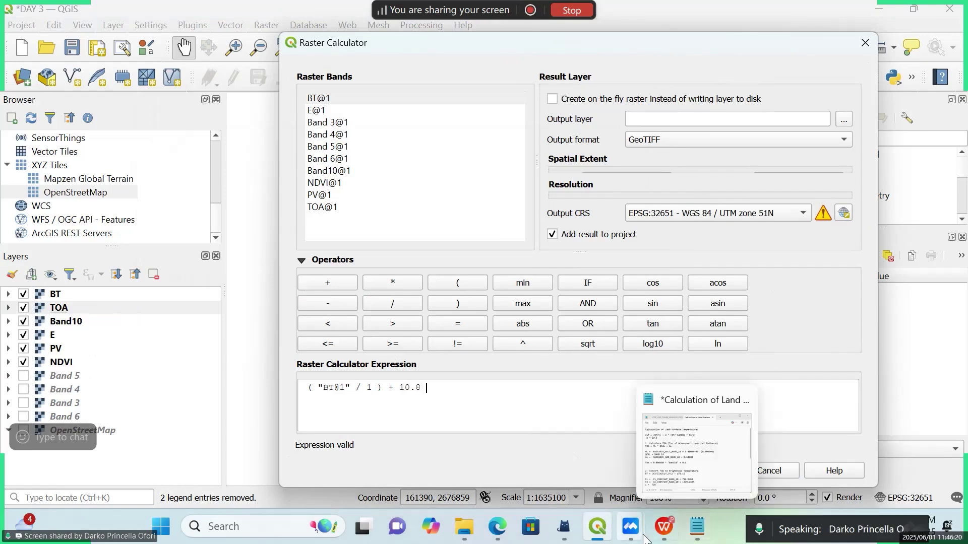
mouse_move(630, 528)
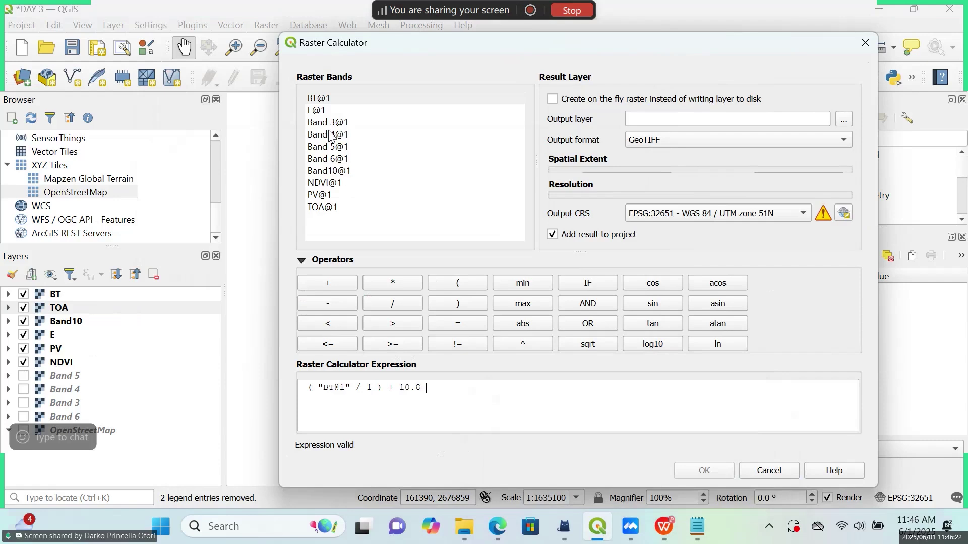
double_click(322, 100)
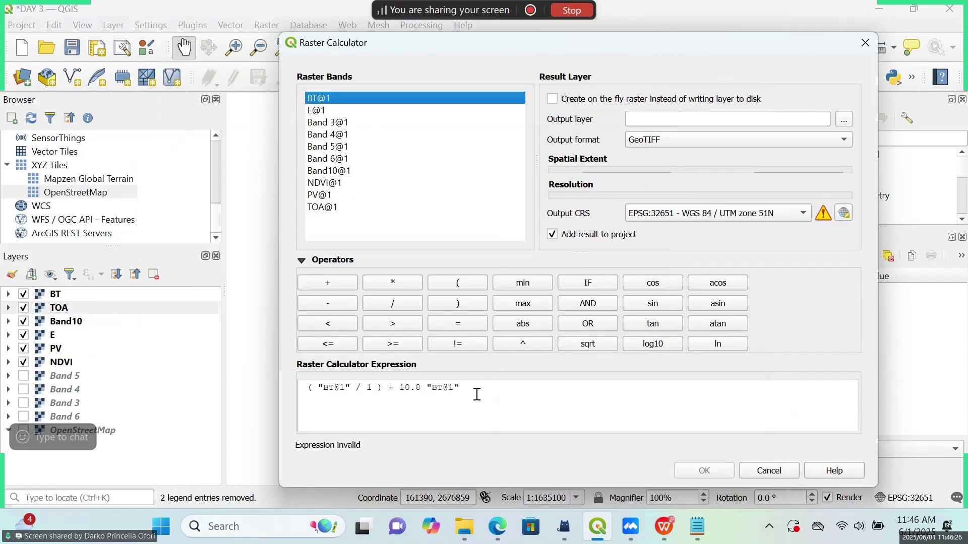
left_click(425, 387)
left_click(459, 284)
left_click(505, 392)
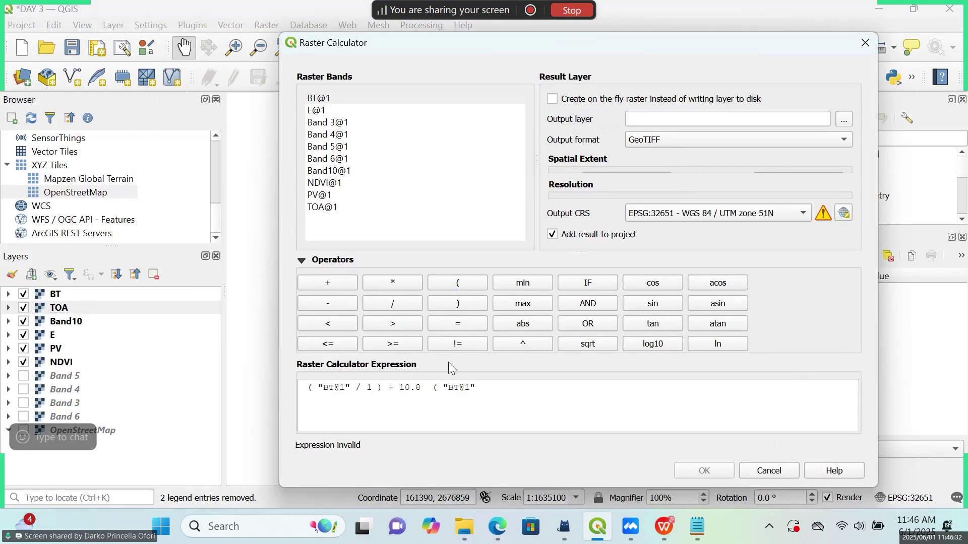
left_click(390, 303)
type("14380")
left_click(469, 307)
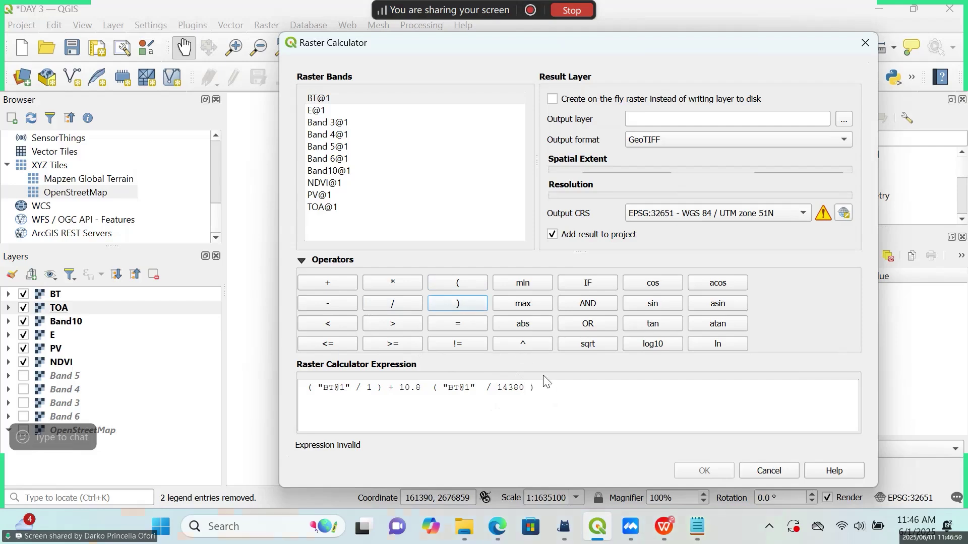
- Append the emissivity factor * ln ( "E@1" ) to the end of the LST expression
left_click(556, 389)
left_click(392, 283)
left_click(709, 345)
double_click(323, 110)
left_click(633, 389)
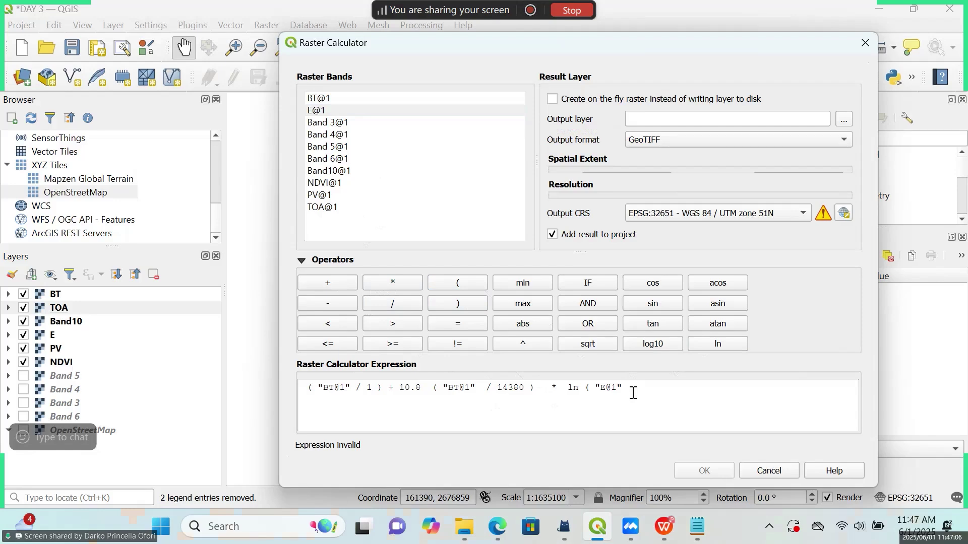
type(")")
key("BackSpace")
left_click(476, 306)
- Remove the extra space after the second "BT@1" and insert the missing * between 10.8 and its bracket
left_click(481, 389)
key("BackSpace")
left_click(431, 389)
left_click(392, 283)
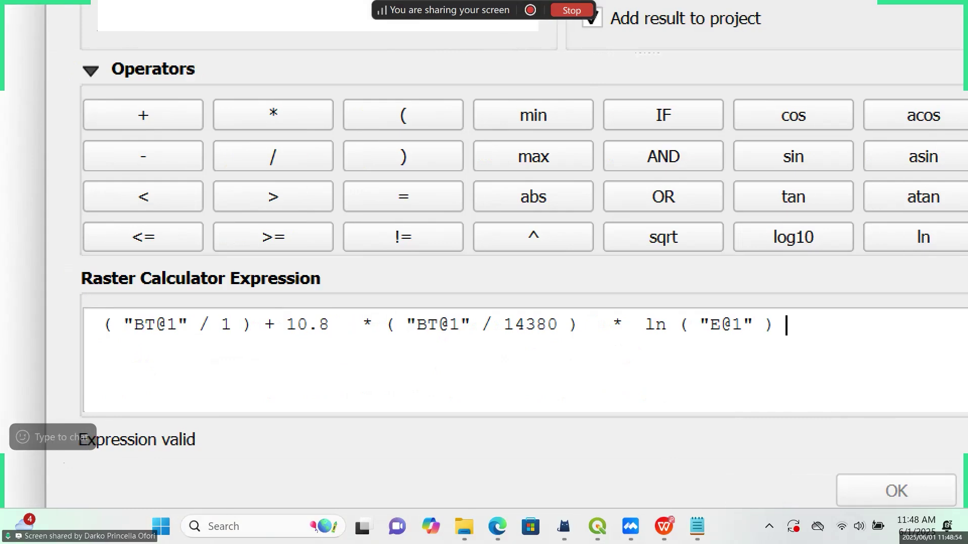
key("Escape")
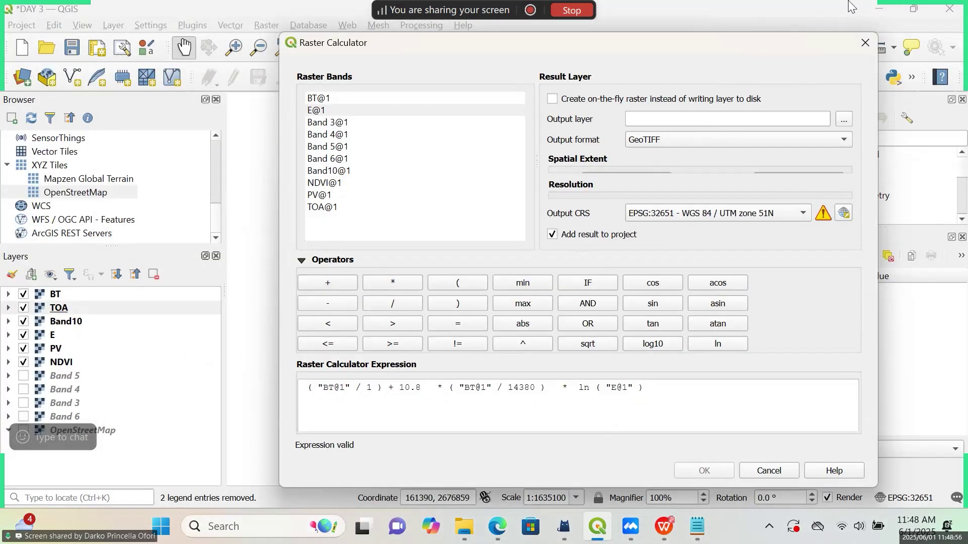
- Set the output layer to LST in the DAY 3 folder, choose the project CRS EPSG:32651, and run the calculation
left_click(843, 120)
type("LST")
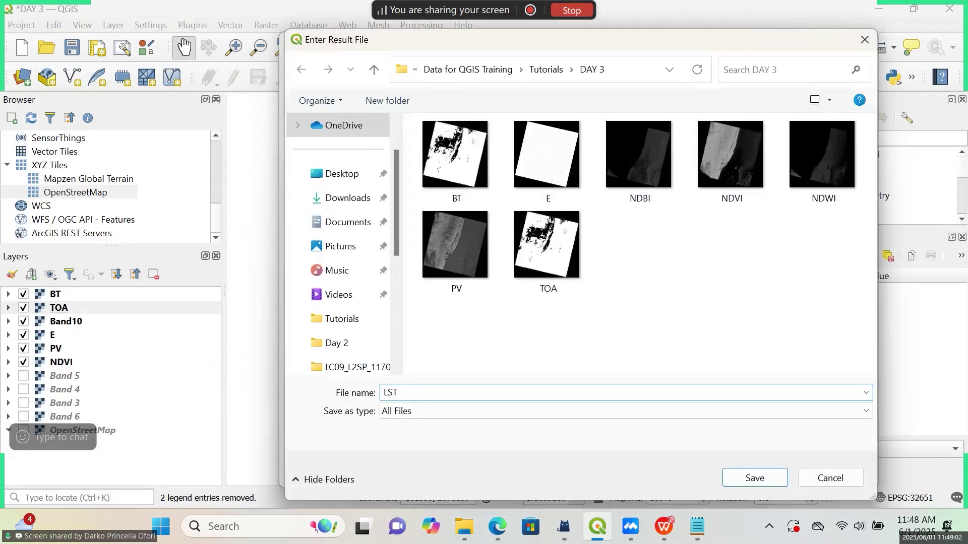
left_click(738, 485)
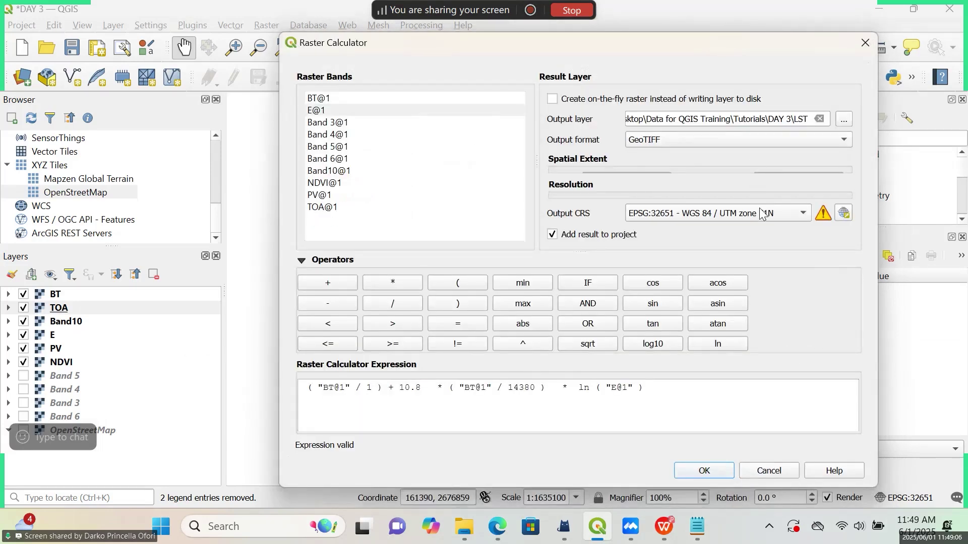
left_click(761, 213)
left_click(676, 226)
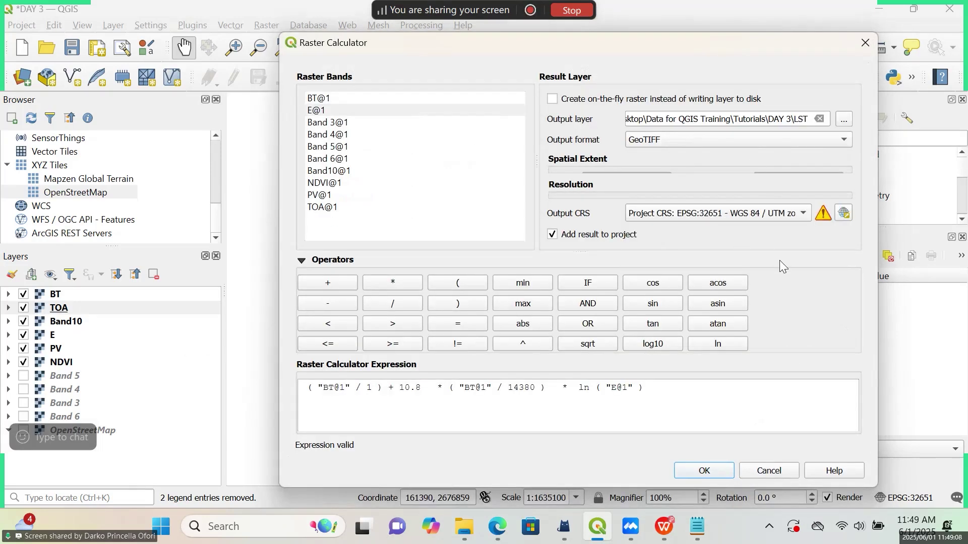
left_click(713, 471)
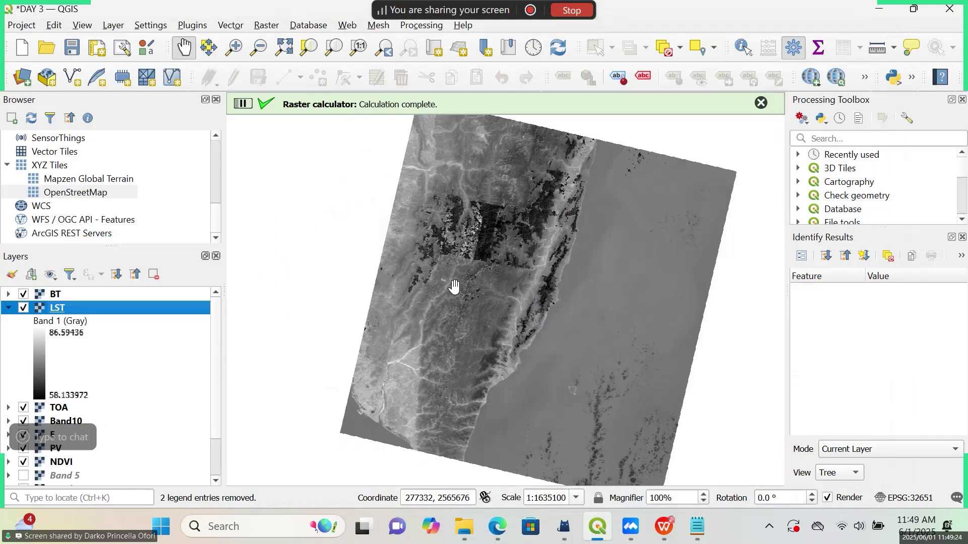
- Collapse the LST legend and hide BT, TOA, Band10, E, PV and NDVI so that only LST is displayed
left_click(8, 308)
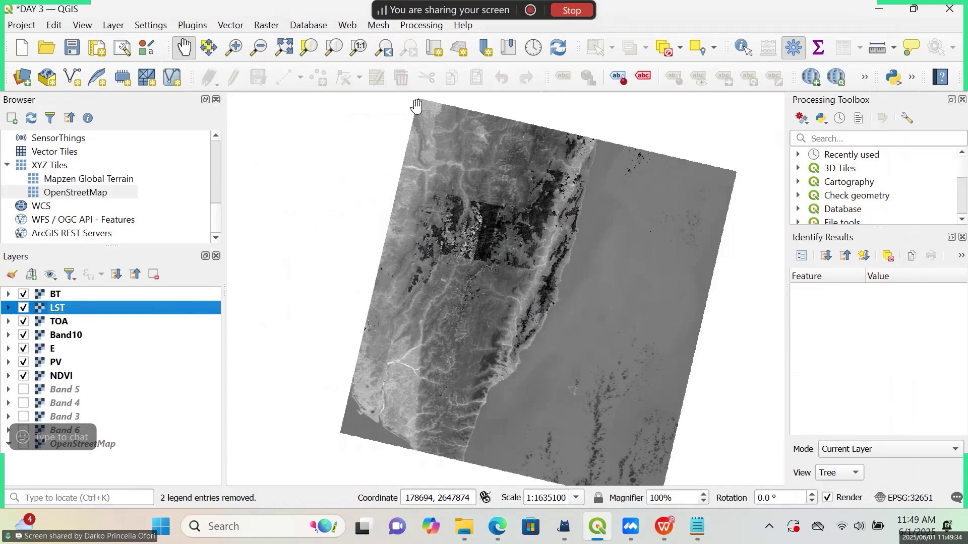
left_click(23, 308)
left_click(23, 322)
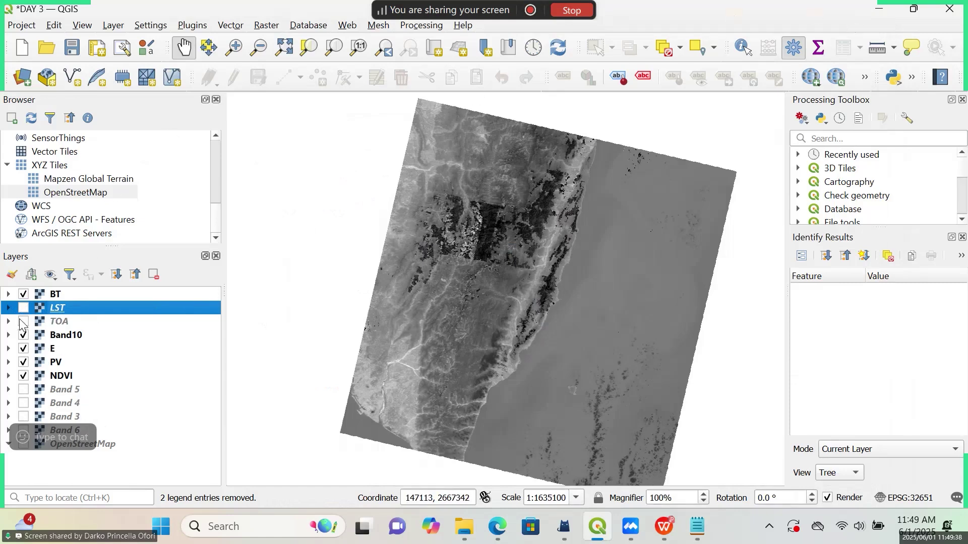
left_click(23, 335)
left_click(23, 349)
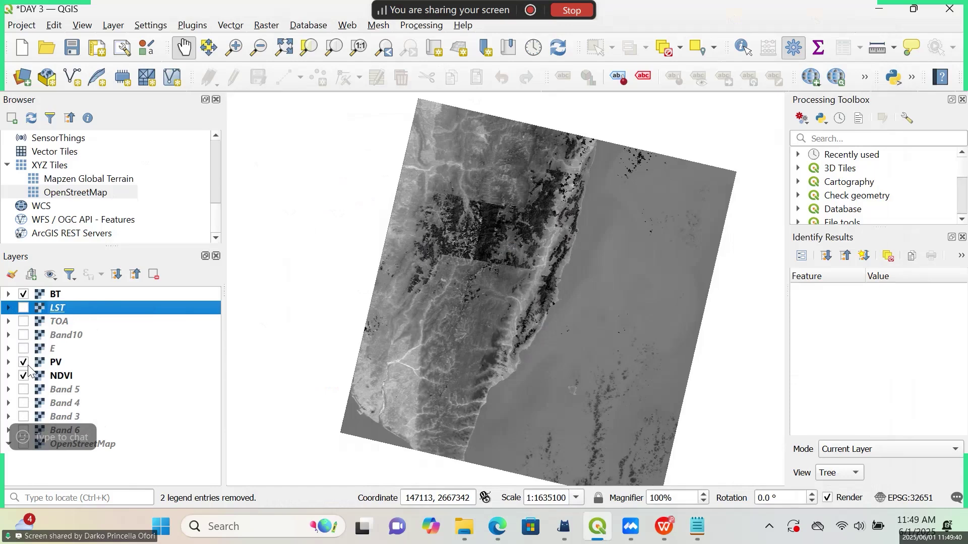
left_click(24, 362)
left_click(24, 376)
left_click(24, 295)
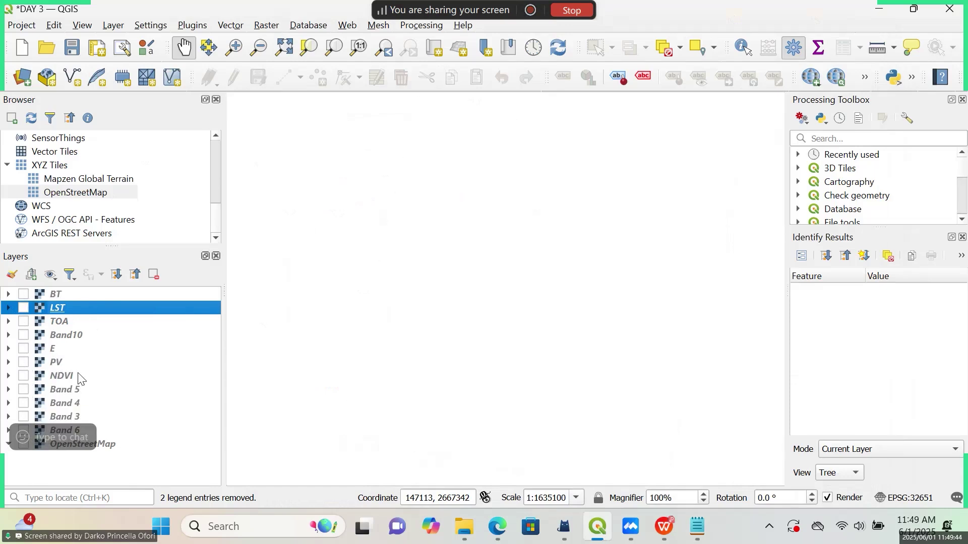
left_click(24, 309)
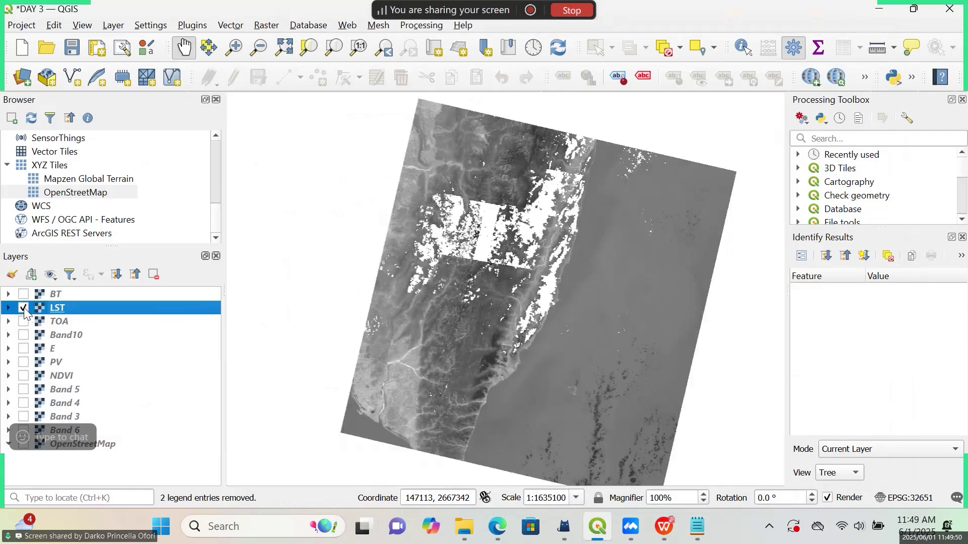
left_click(24, 308)
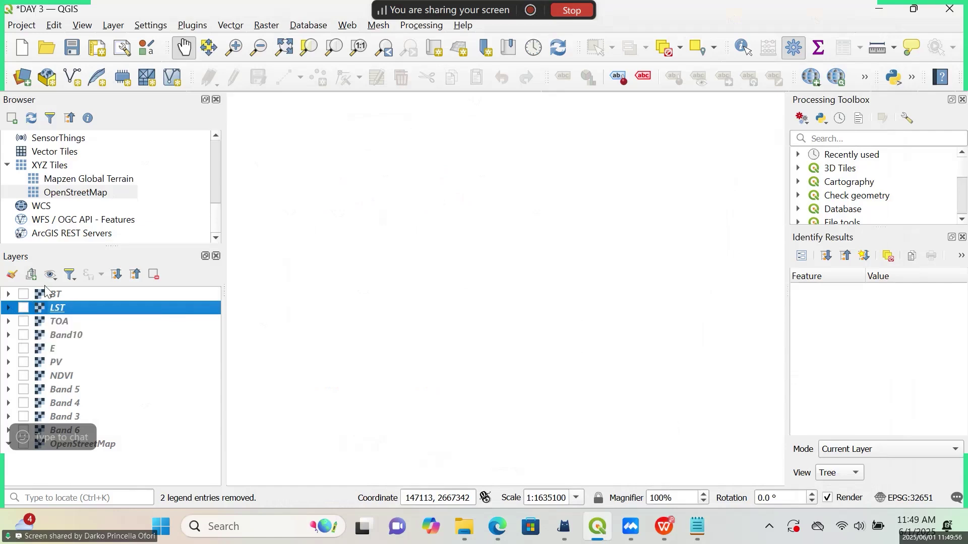
left_click(23, 308)
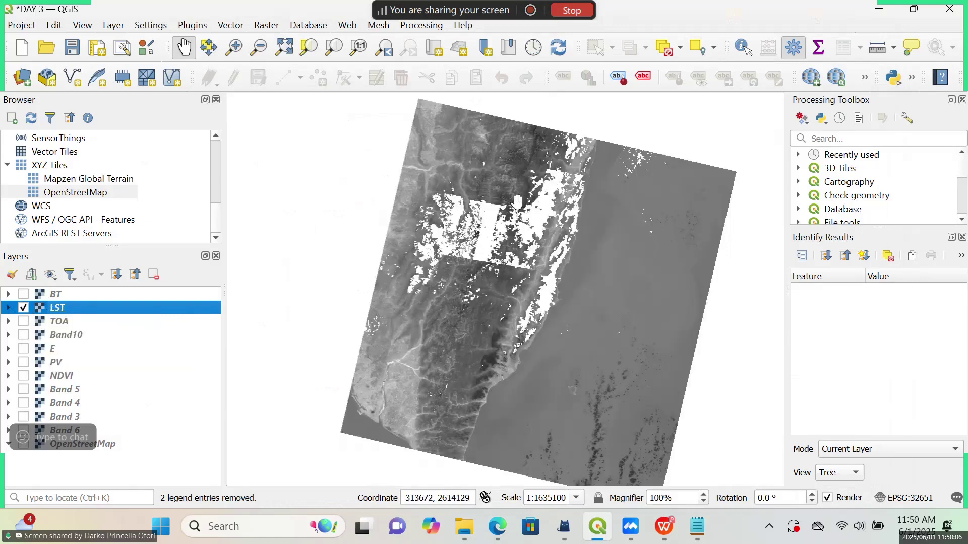
- Set the LST layer's symbology to Singleband pseudocolor with Discrete interpolation
right_click(55, 308)
mouse_move(171, 283)
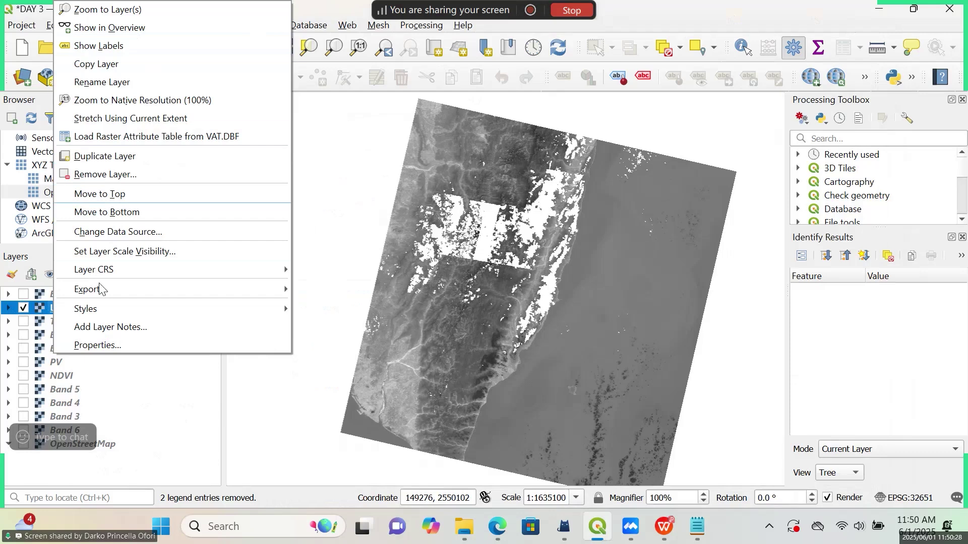
left_click(137, 346)
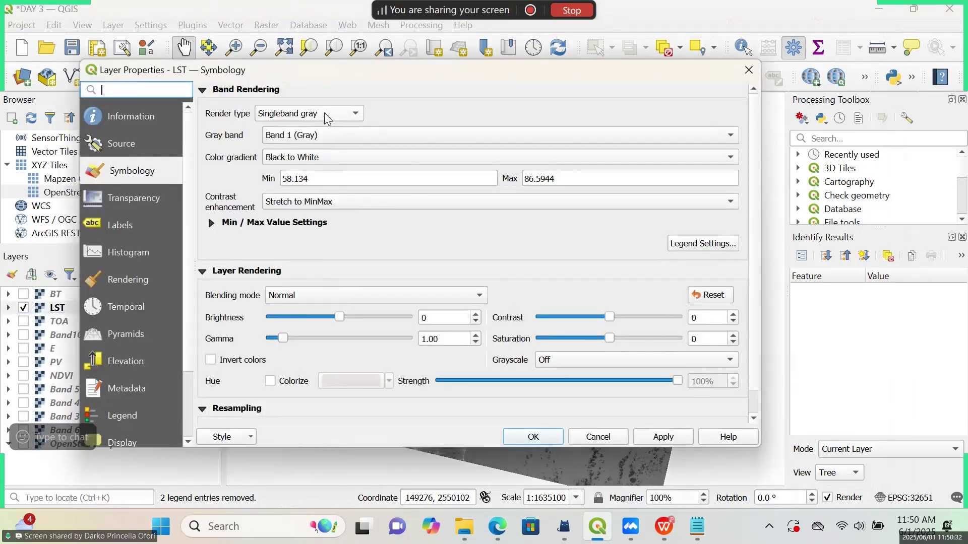
left_click(325, 113)
left_click(330, 132)
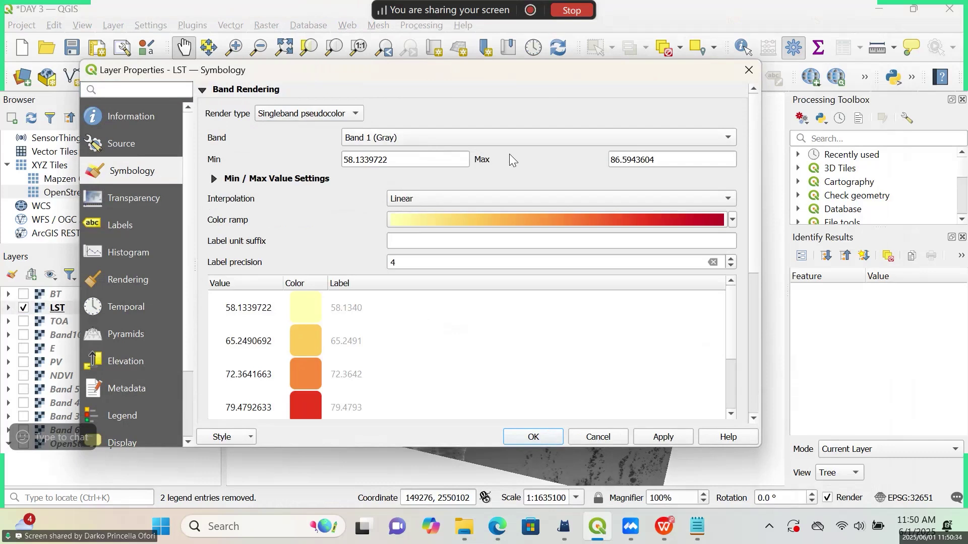
left_click(497, 203)
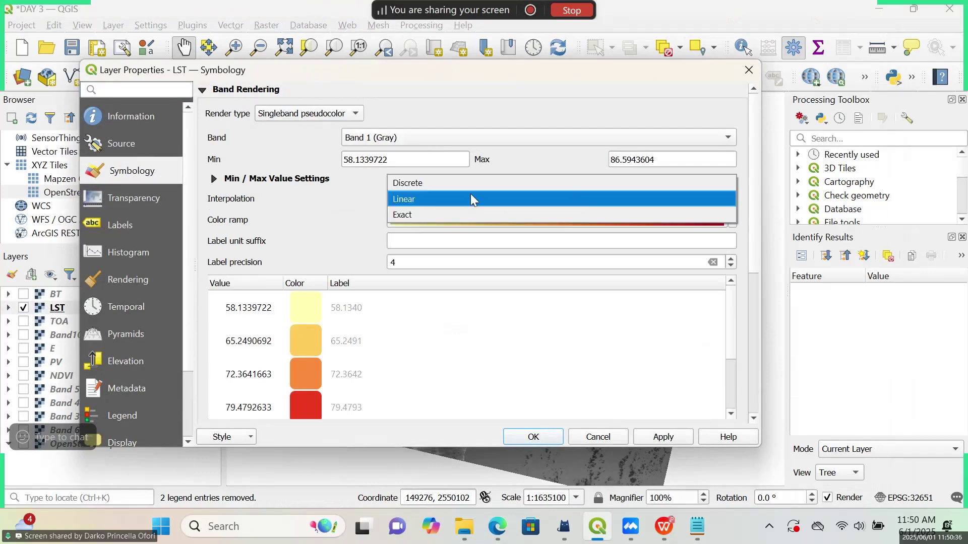
left_click(462, 183)
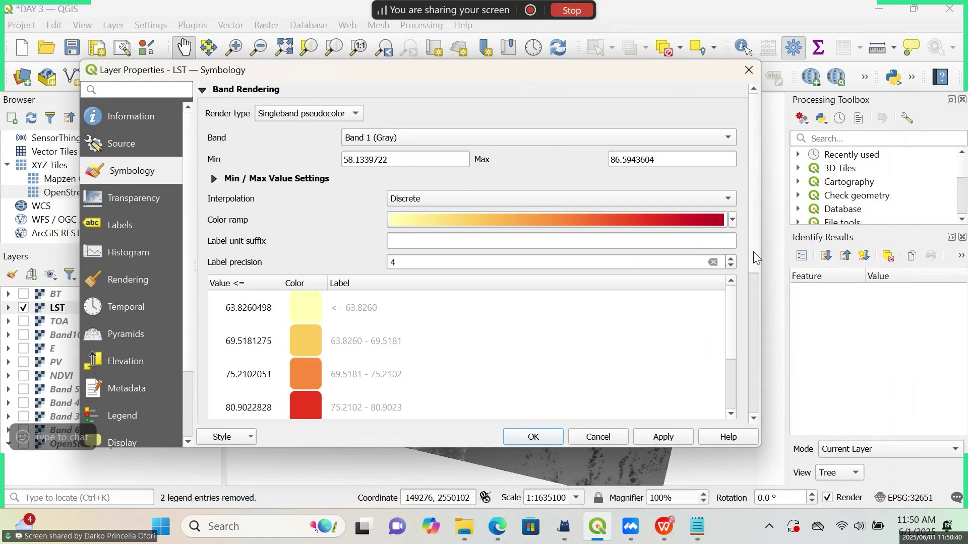
- Set the classification mode of the LST symbology to Equal Interval
scroll(753, 252, "down", 5)
left_click(258, 240)
left_click(256, 258)
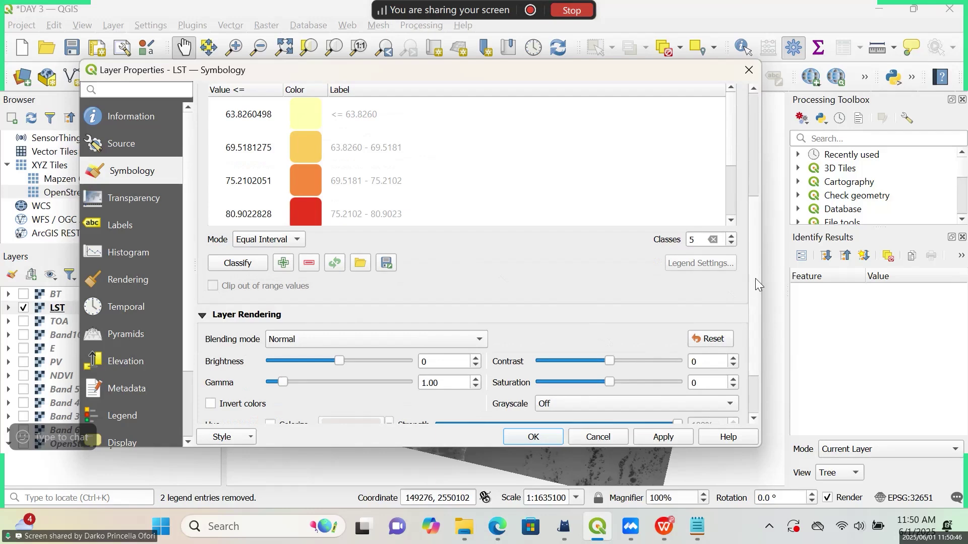
- Choose the Rocket color ramp for the LST classes and apply the styling to the map
scroll(755, 278, "up", 3)
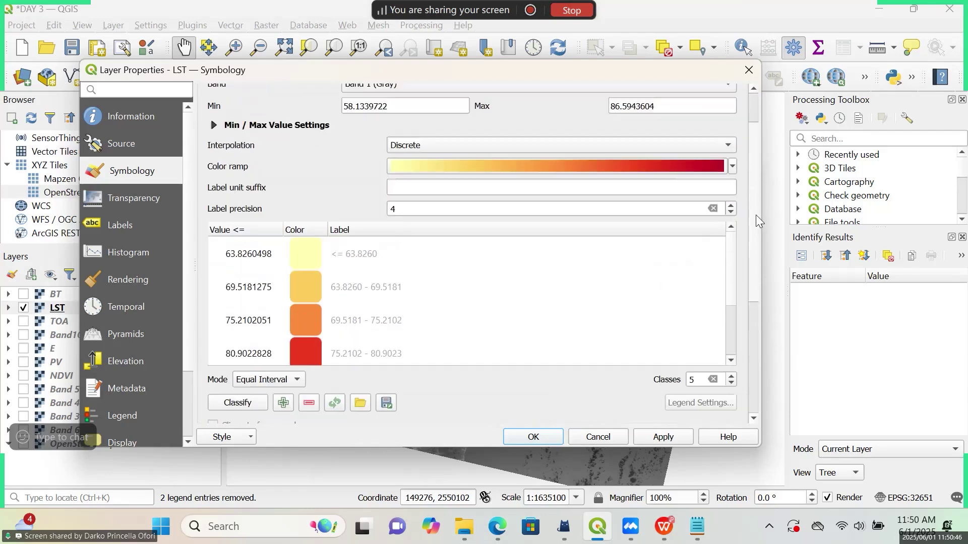
left_click(731, 168)
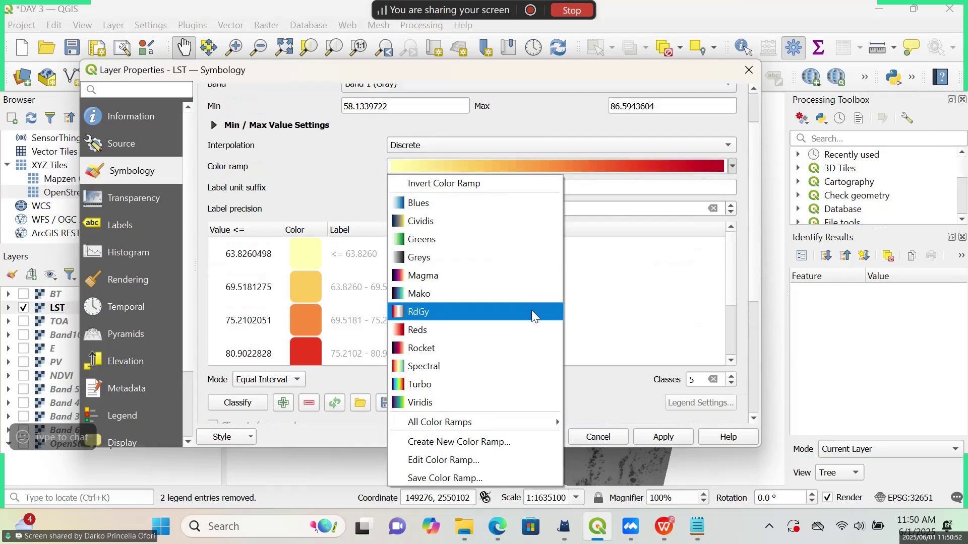
left_click(497, 349)
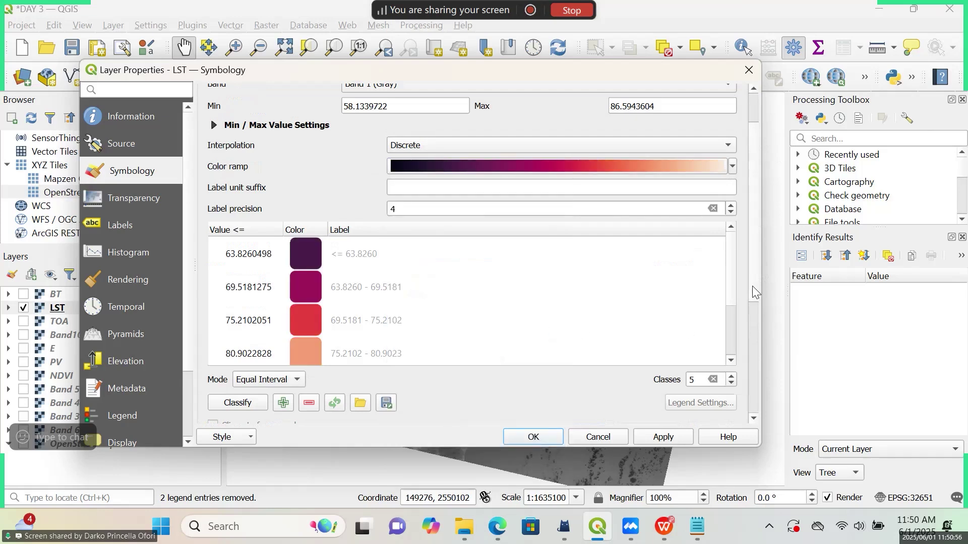
scroll(752, 286, "down", 5)
scroll(752, 370, "down", 1)
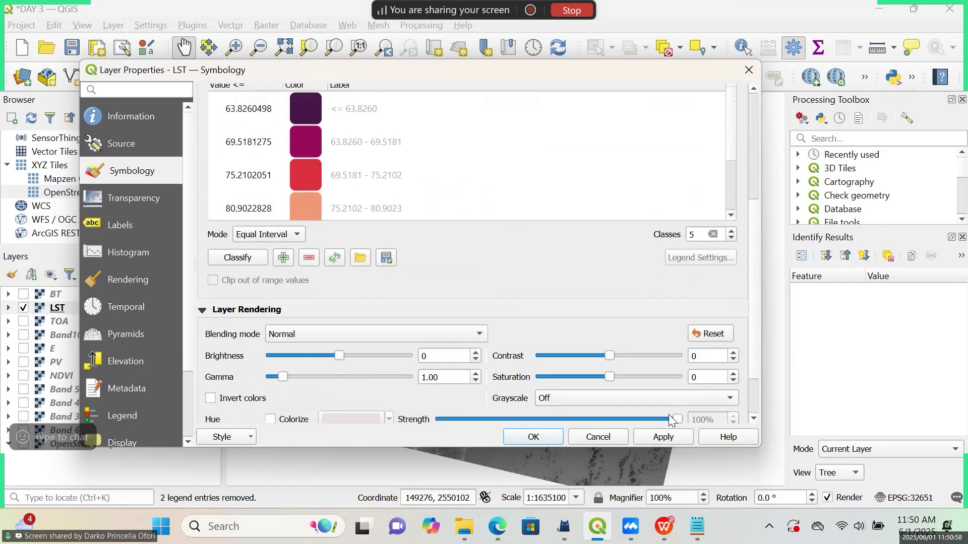
left_click(670, 439)
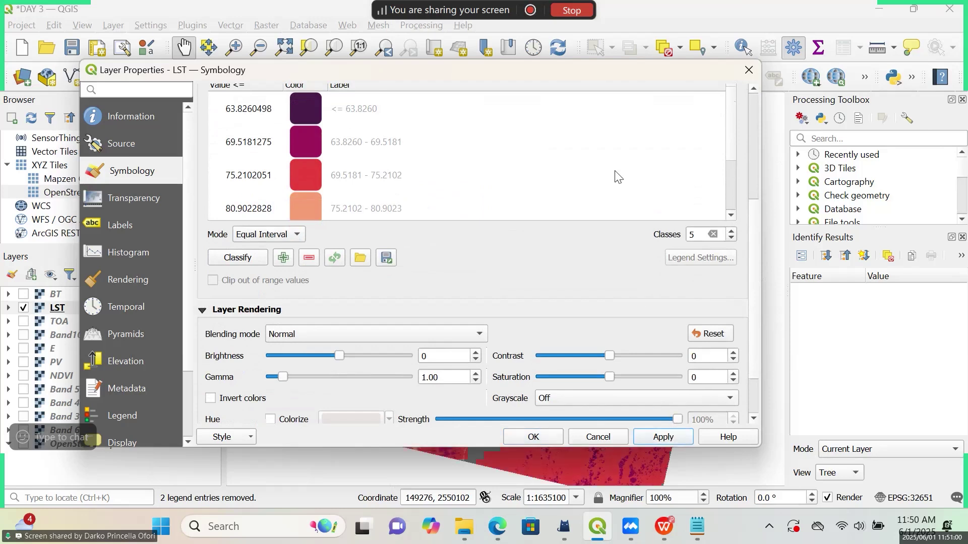
mouse_move(623, 74)
left_mouse_down()
mouse_move(624, 276)
mouse_move(635, 80)
left_mouse_up()
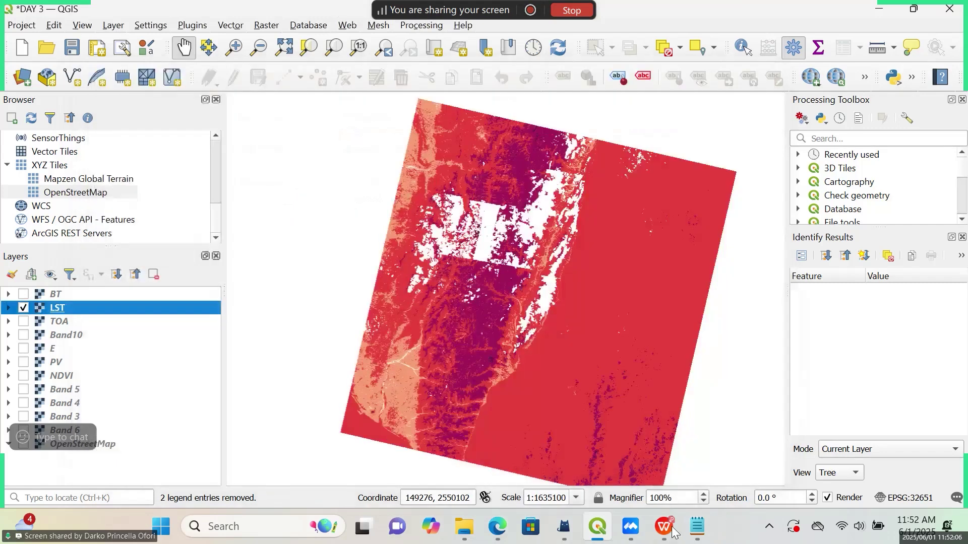
- Switch to the Notepad calculation notes and review the LST formula together with its W definition
left_click(666, 527)
left_click(697, 534)
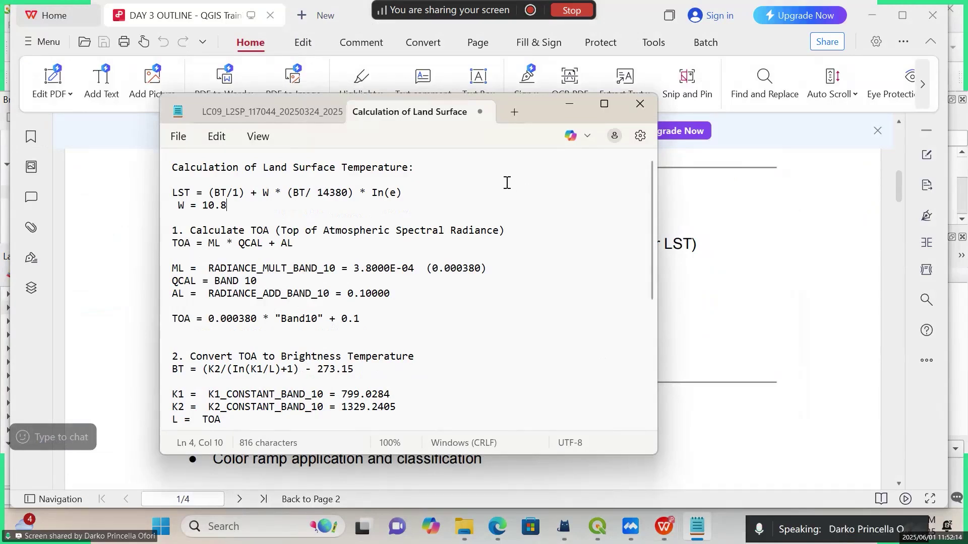
left_click_drag(226, 205, 171, 192)
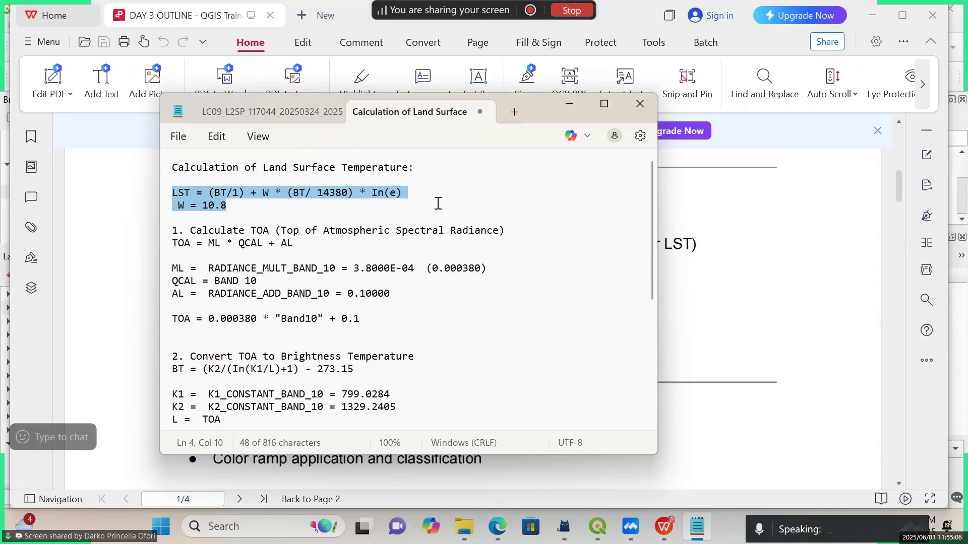
key("Right")
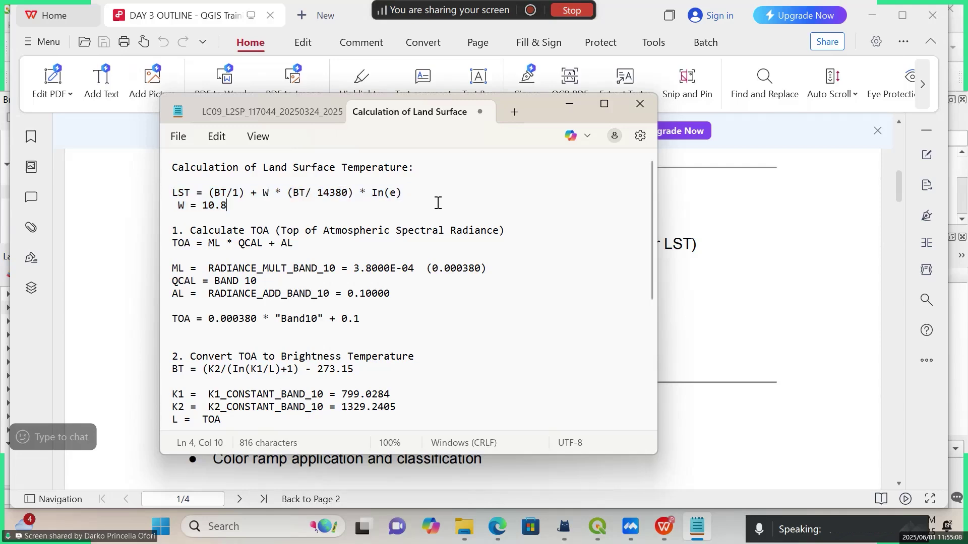